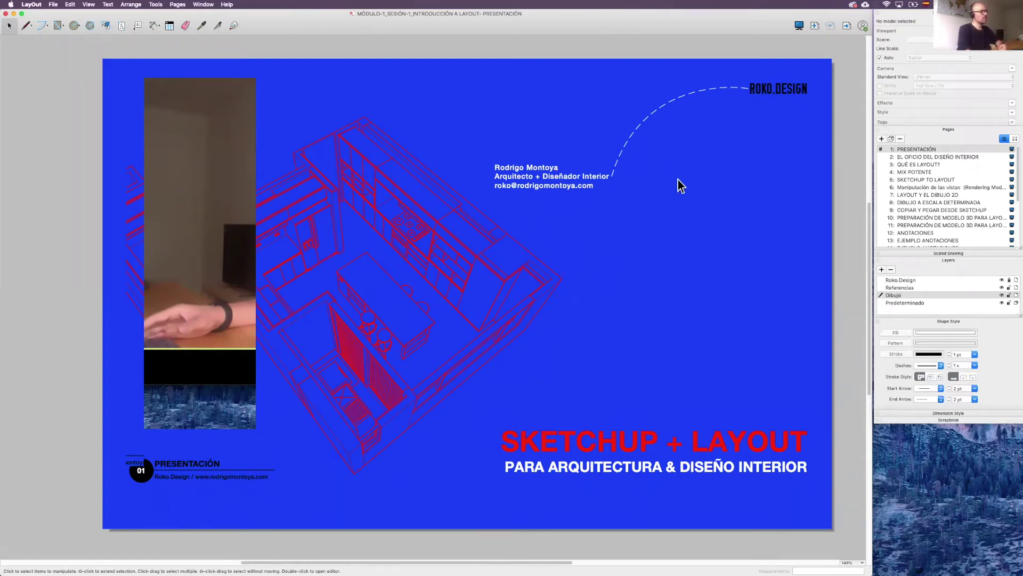
# Switch to page 2, 'EL OFICIO DEL DISEÑO INTERIOR', with its 2003–2020 career timeline
pyautogui.click(925, 157)
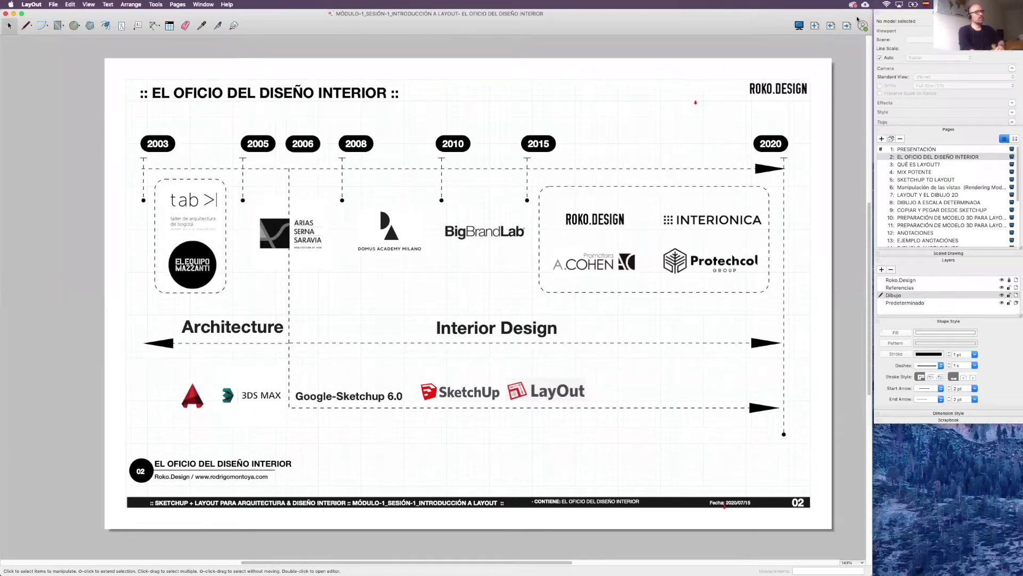
# Open page 3 'QUÉ ES LAYOUT?' and enter live 3D editing of the reception room viewport
pyautogui.click(914, 165)
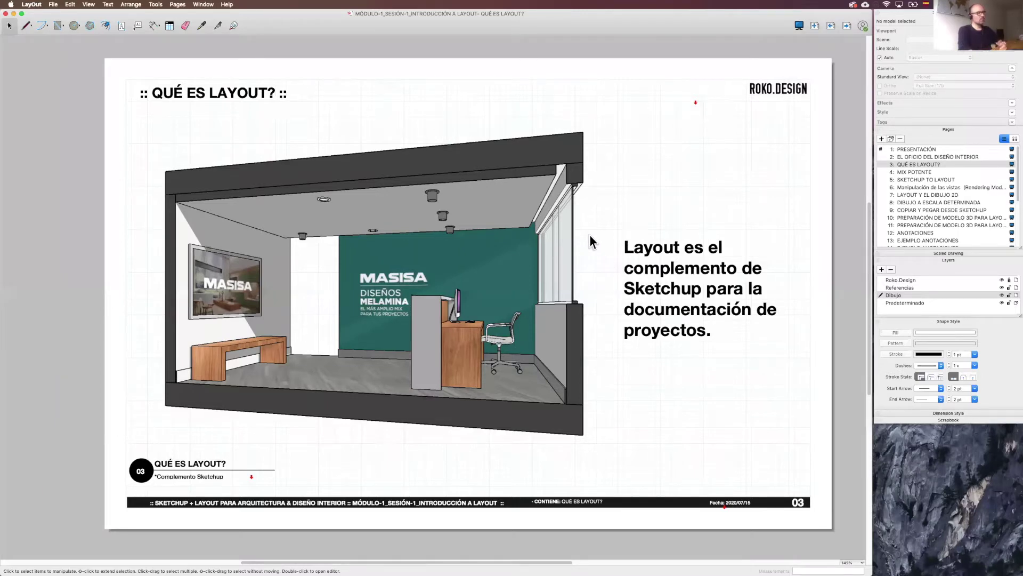
pyautogui.click(540, 249)
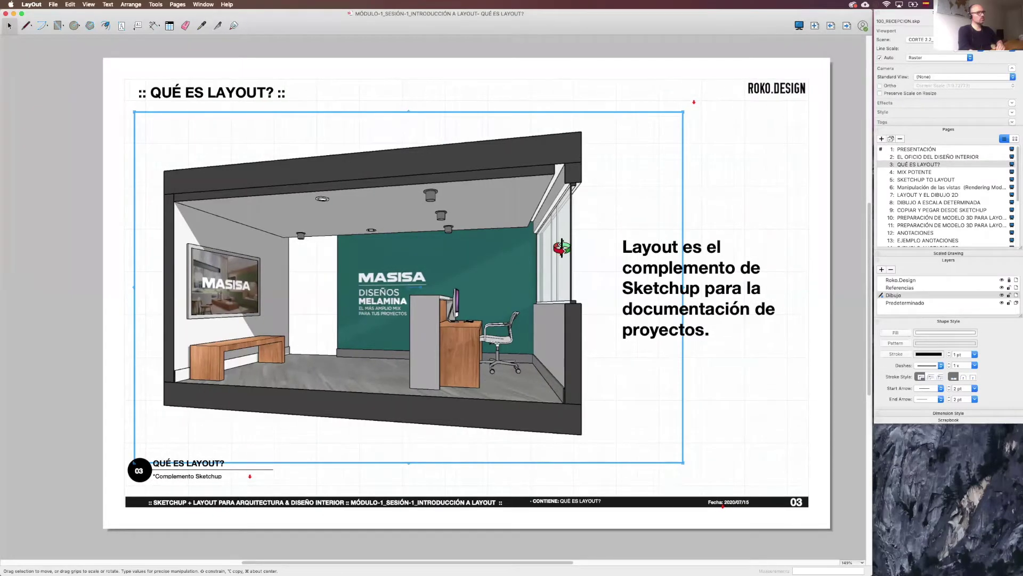
pyautogui.doubleClick(531, 255)
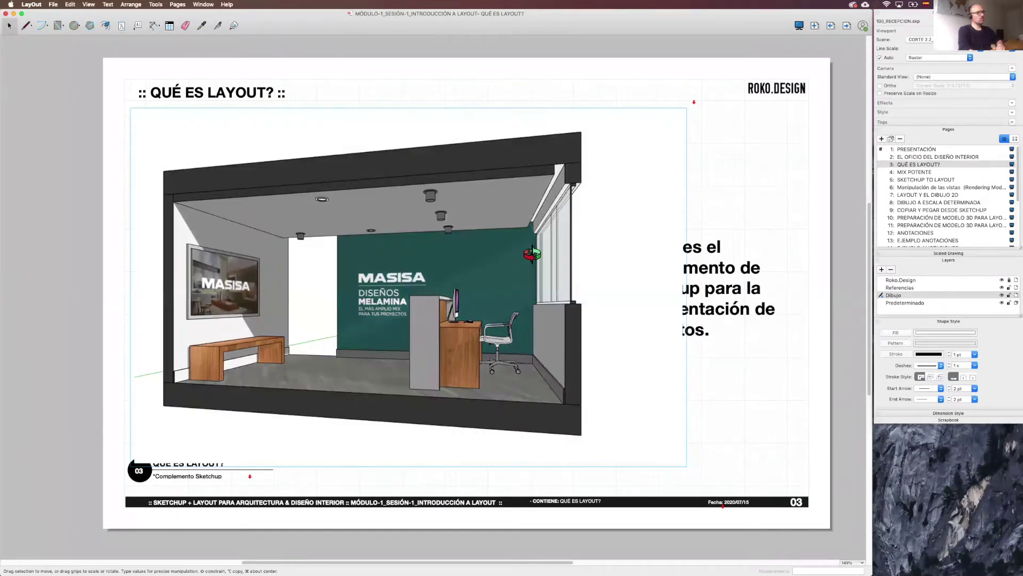
# Orbit the reception room to a frontal MASISA wall view, exit editing, and go to page 4 'MIX POTENTE'
pyautogui.moveTo(533, 251)
pyautogui.mouseDown()
pyautogui.moveTo(438, 289)
pyautogui.moveTo(584, 268)
pyautogui.mouseUp()
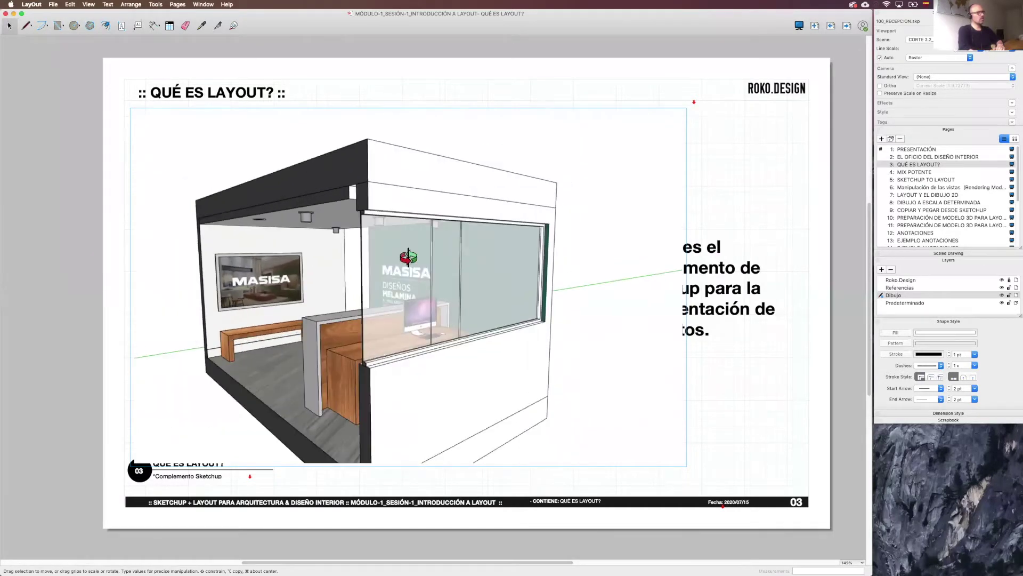
pyautogui.moveTo(584, 268)
pyautogui.mouseDown(button='middle')
pyautogui.moveTo(651, 277)
pyautogui.moveTo(414, 213)
pyautogui.moveTo(635, 270)
pyautogui.mouseUp(button='middle')
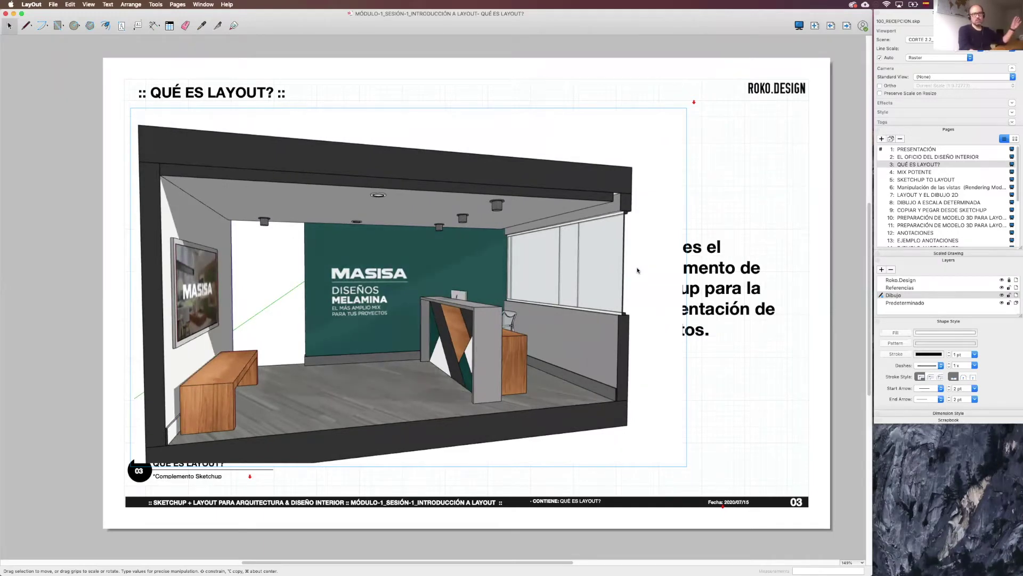
pyautogui.moveTo(638, 270); pyautogui.dragTo(507, 254, button='middle')
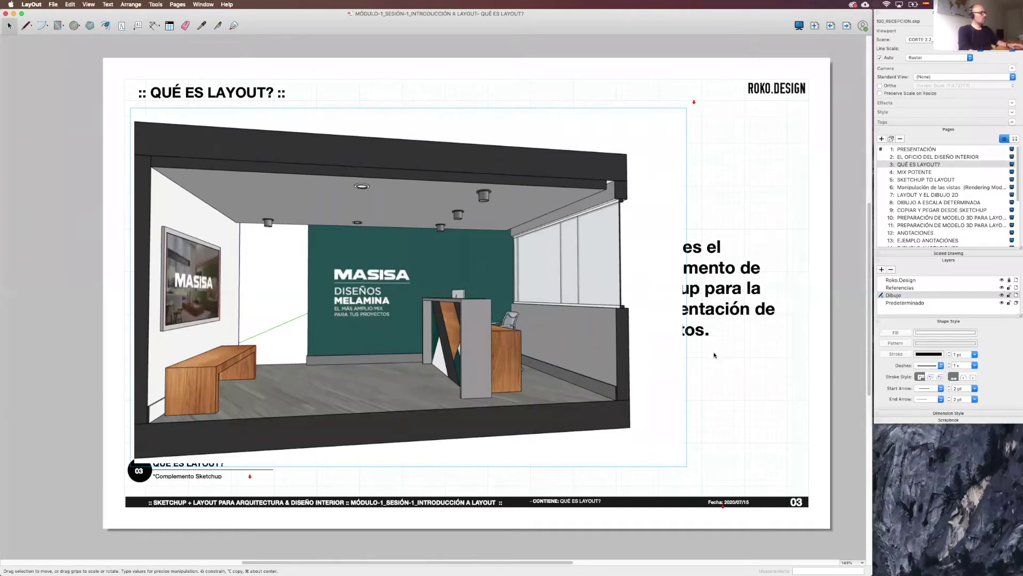
pyautogui.click(859, 245)
pyautogui.click(908, 172)
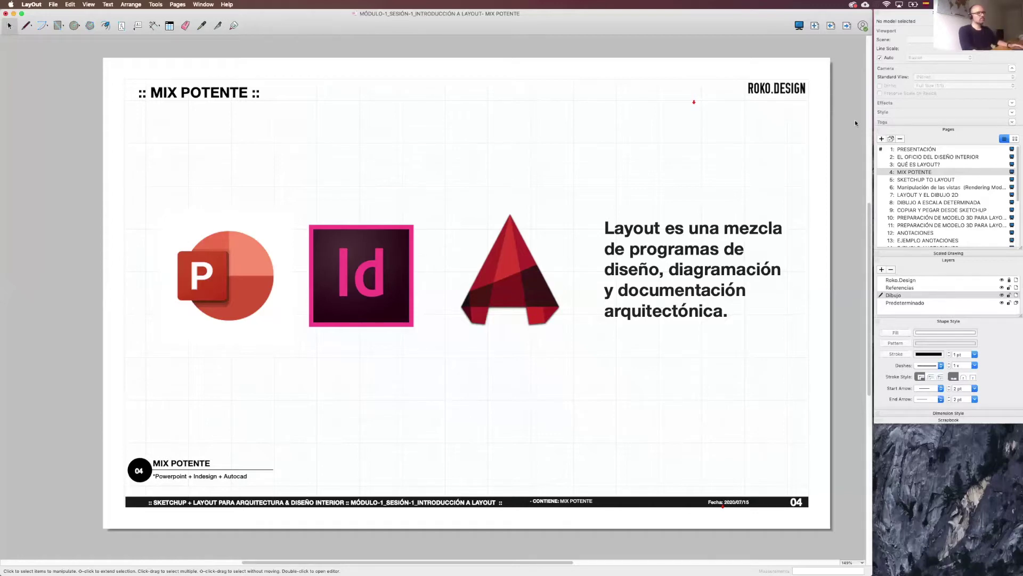
# Go to page 5 'SKETCHUP TO LAYOUT' and start presenting it full screen
pyautogui.click(904, 181)
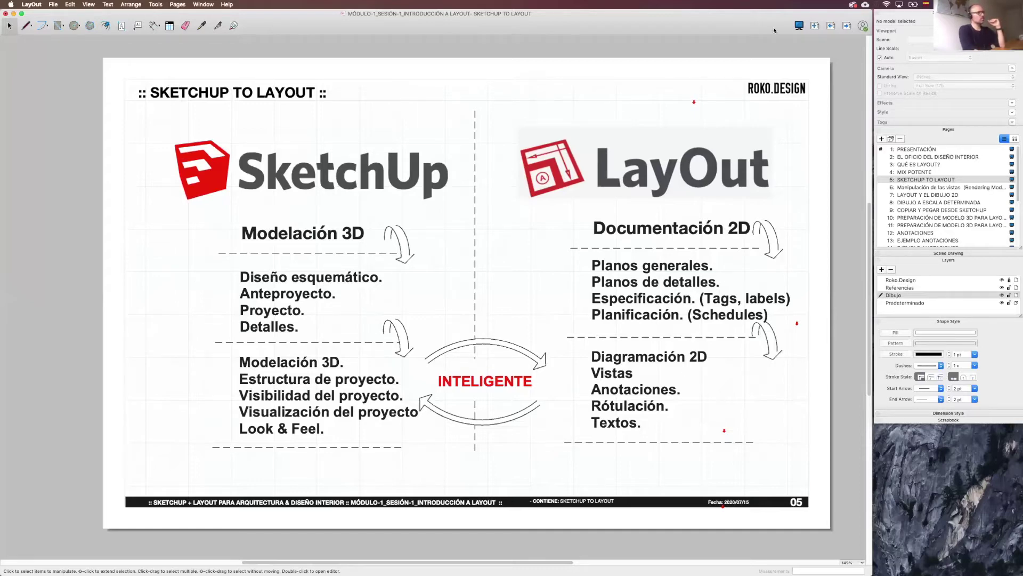
pyautogui.click(799, 25)
# Draw a red freehand loop around the lower lists and the word INTELIGENTE
pyautogui.moveTo(746, 310)
pyautogui.mouseDown()
pyautogui.moveTo(122, 457)
pyautogui.moveTo(714, 312)
pyautogui.mouseUp()
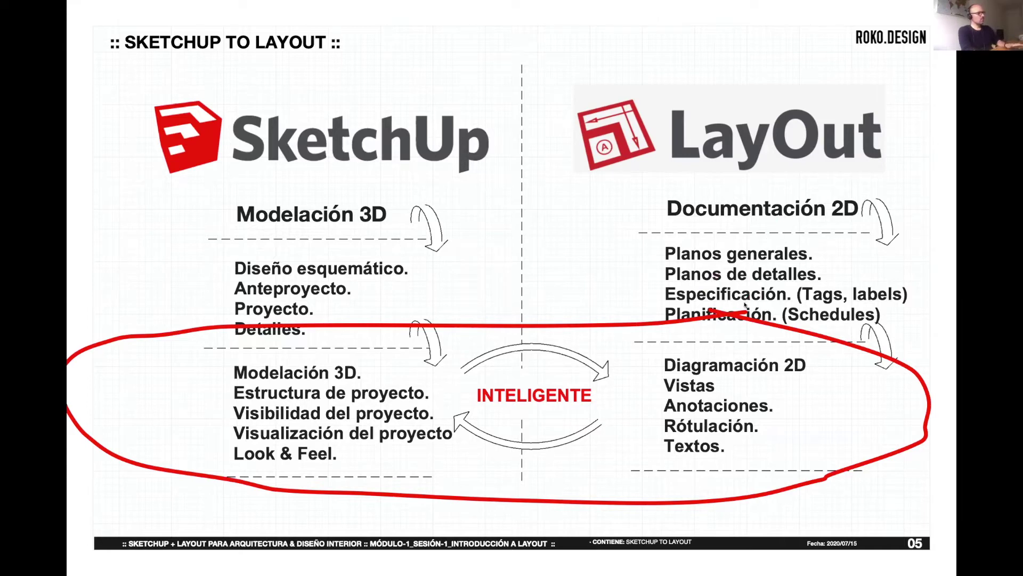
# Exit the presentation and discard the red annotation without saving it
pyautogui.press('Escape')
pyautogui.click(541, 186)
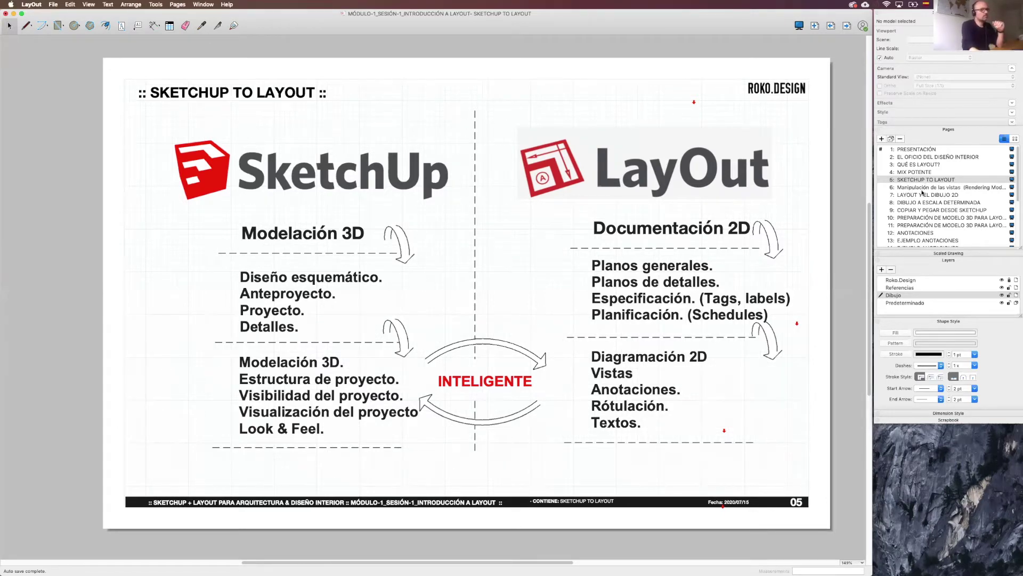
pyautogui.click(922, 188)
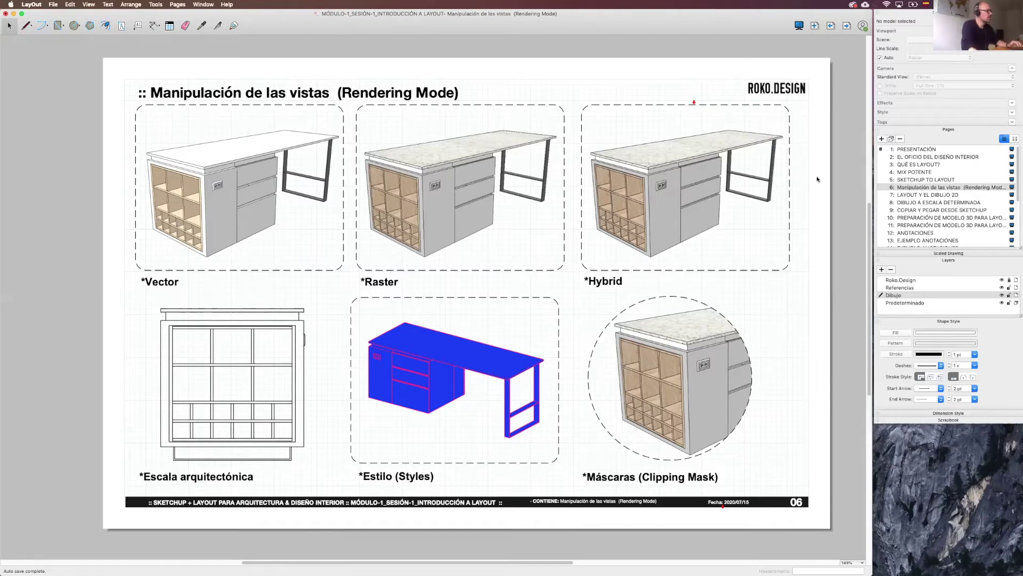
# Zoom in on the Vector desk's wall outlet and select the Vector viewport
pyautogui.hscroll(-3, 278, 229)
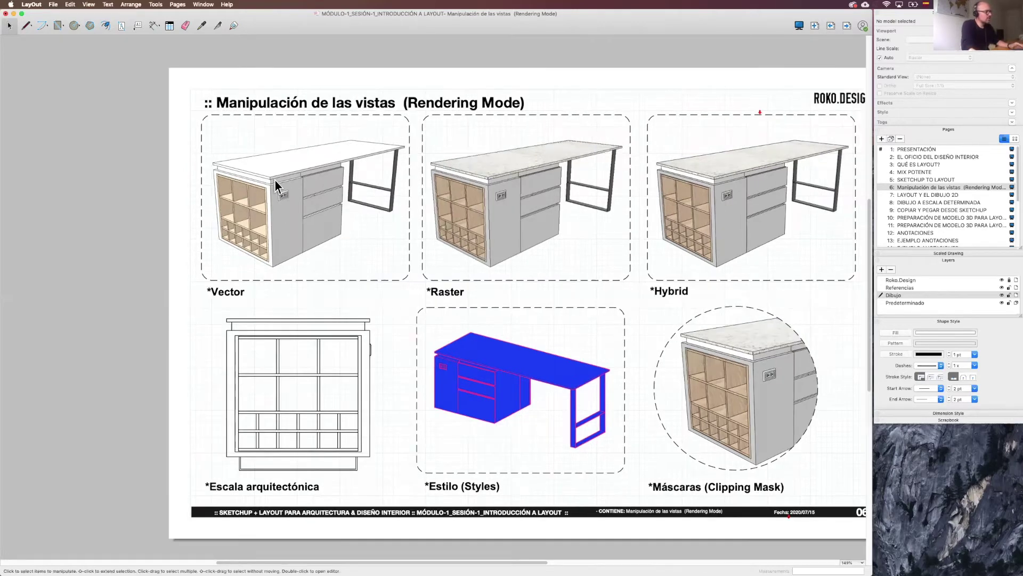
pyautogui.scroll(1, 270, 180)
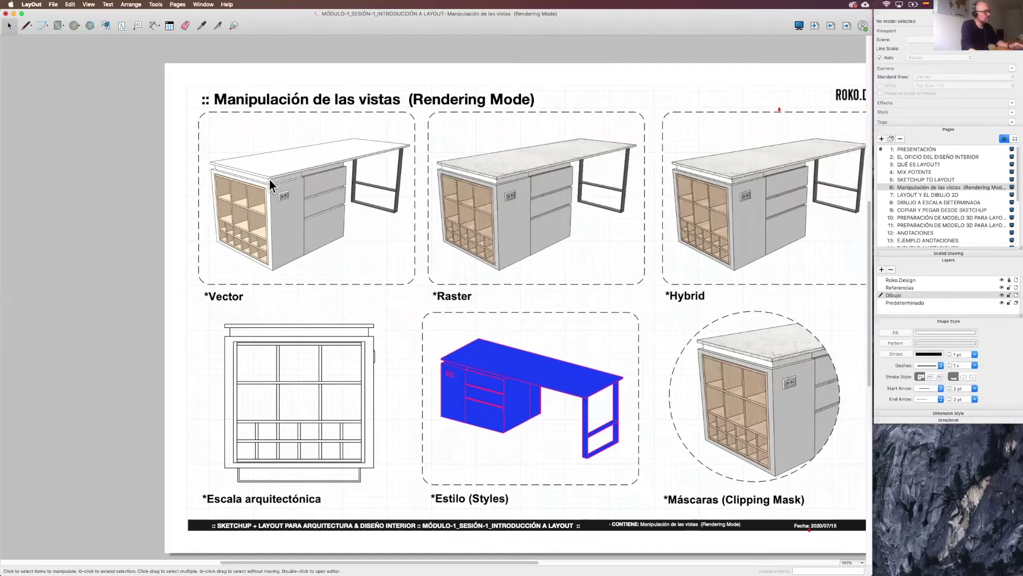
pyautogui.scroll(1, 269, 178)
pyautogui.scroll(1, 269, 178)
pyautogui.scroll(1, 270, 180)
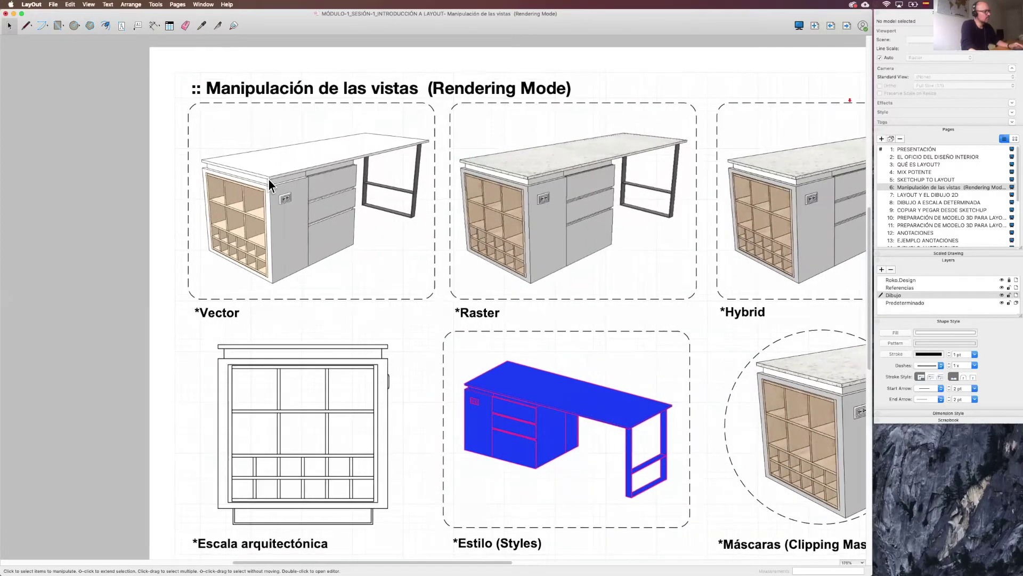
pyautogui.scroll(1, 268, 180)
pyautogui.scroll(5, 269, 180)
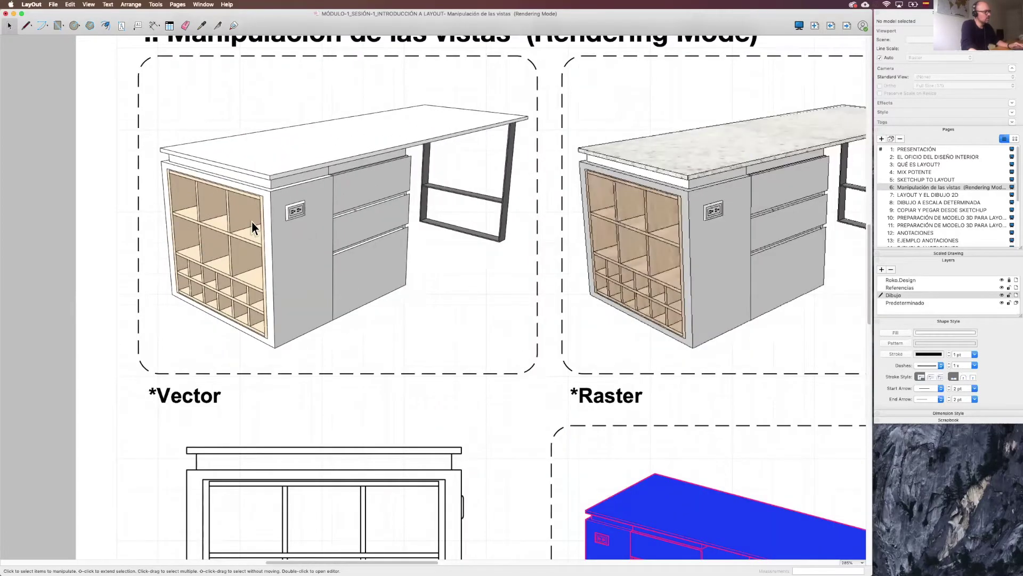
pyautogui.scroll(6, 307, 219)
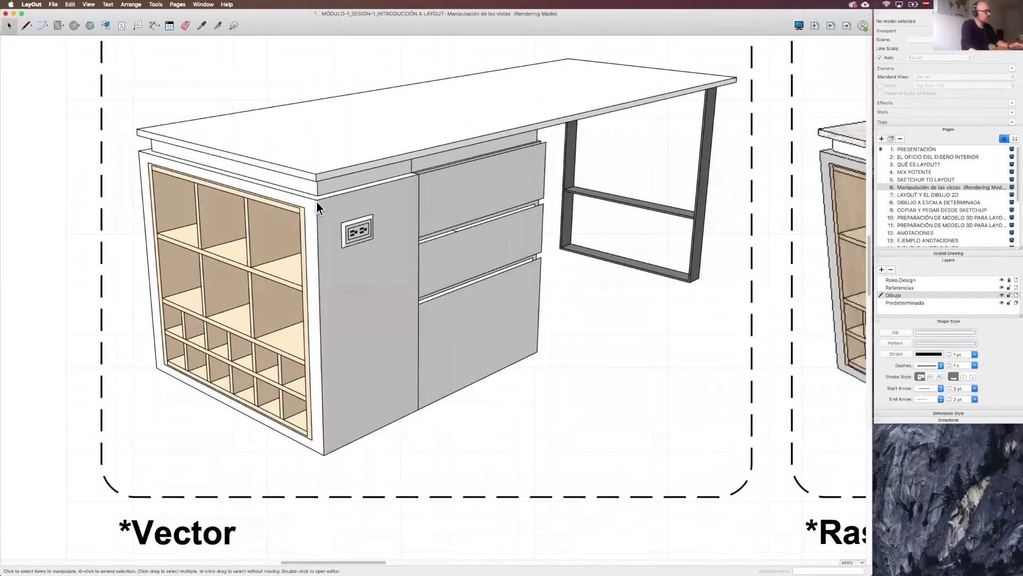
pyautogui.scroll(5, 319, 189)
pyautogui.scroll(13, 321, 186)
pyautogui.scroll(1, 325, 181)
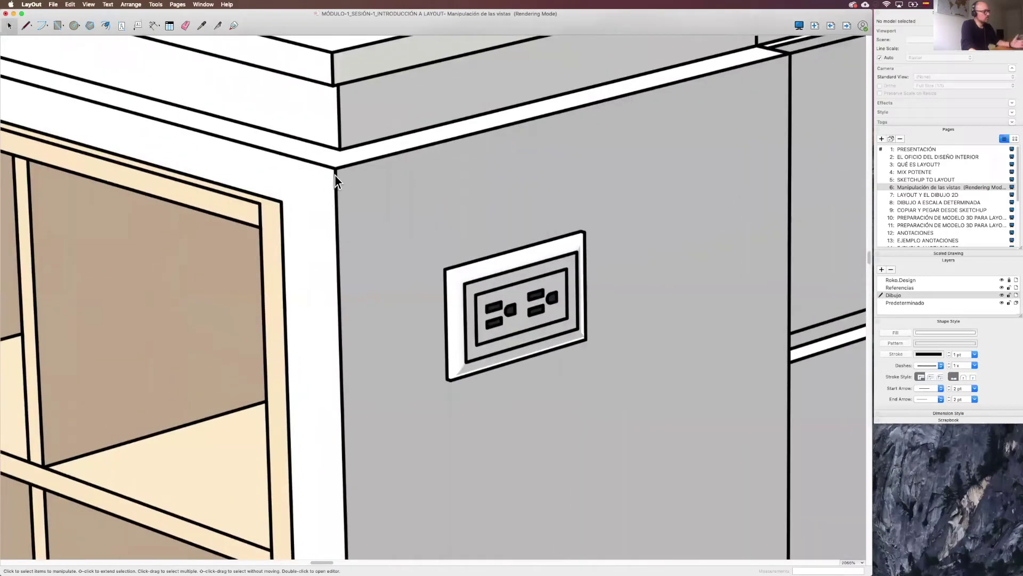
pyautogui.scroll(1, 338, 170)
pyautogui.scroll(2, 354, 182)
pyautogui.scroll(-20, 334, 199)
pyautogui.click(336, 191)
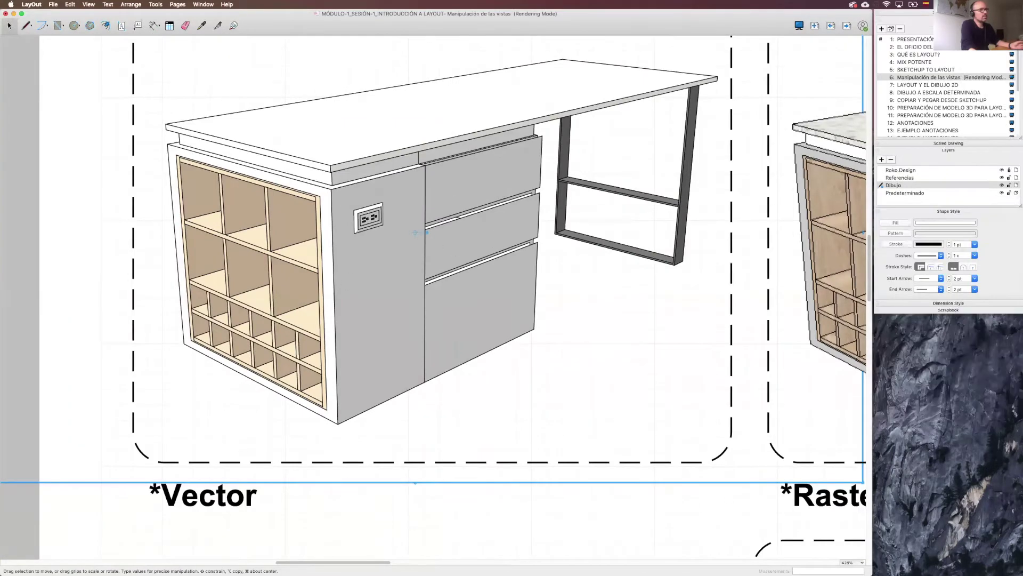
# Try a lighter, then a much thicker line scale on the Vector desk viewport
pyautogui.click(980, 49)
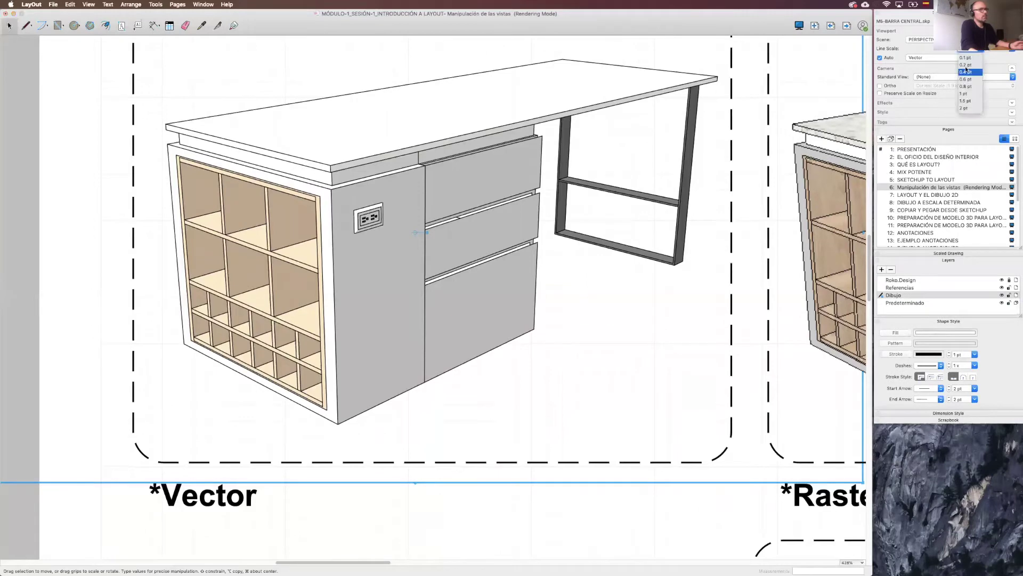
pyautogui.click(341, 188)
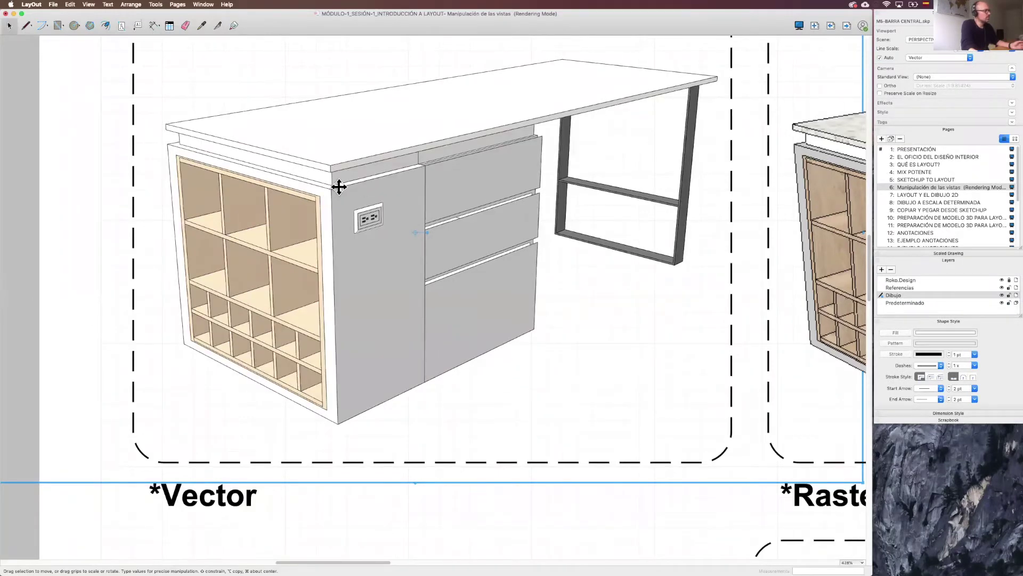
pyautogui.scroll(3, 341, 187)
pyautogui.scroll(2, 341, 188)
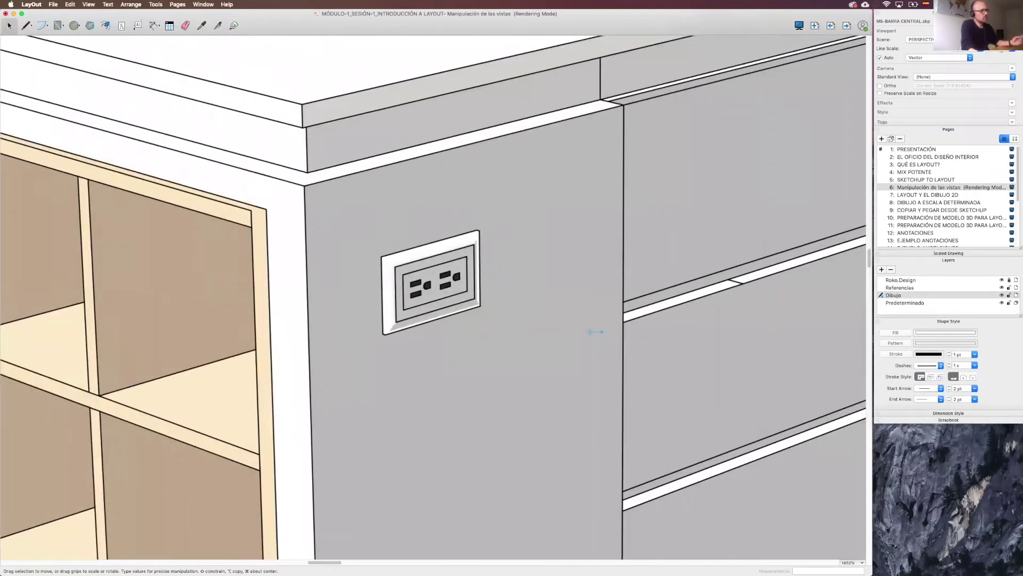
pyautogui.click(981, 49)
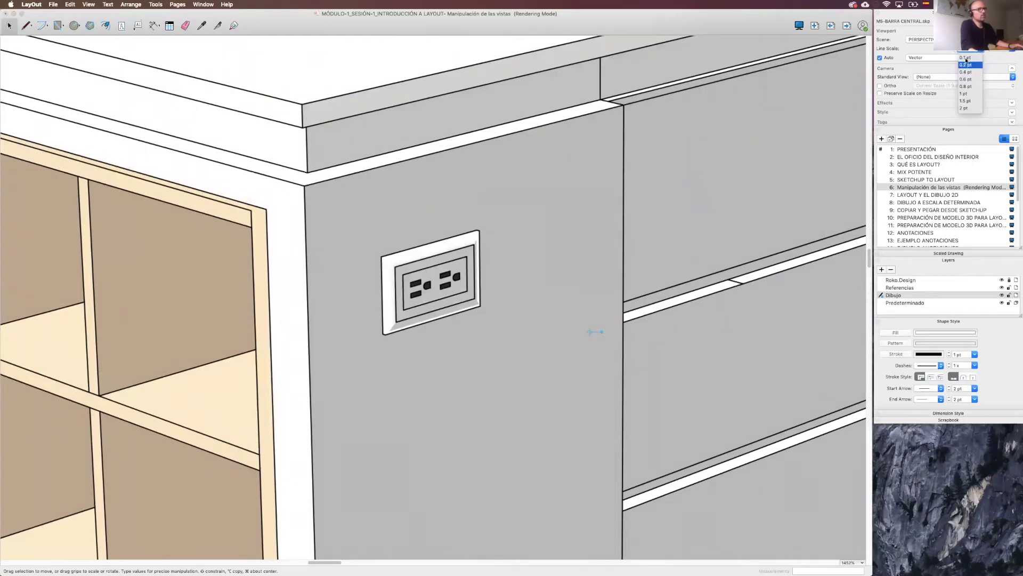
pyautogui.click(982, 99)
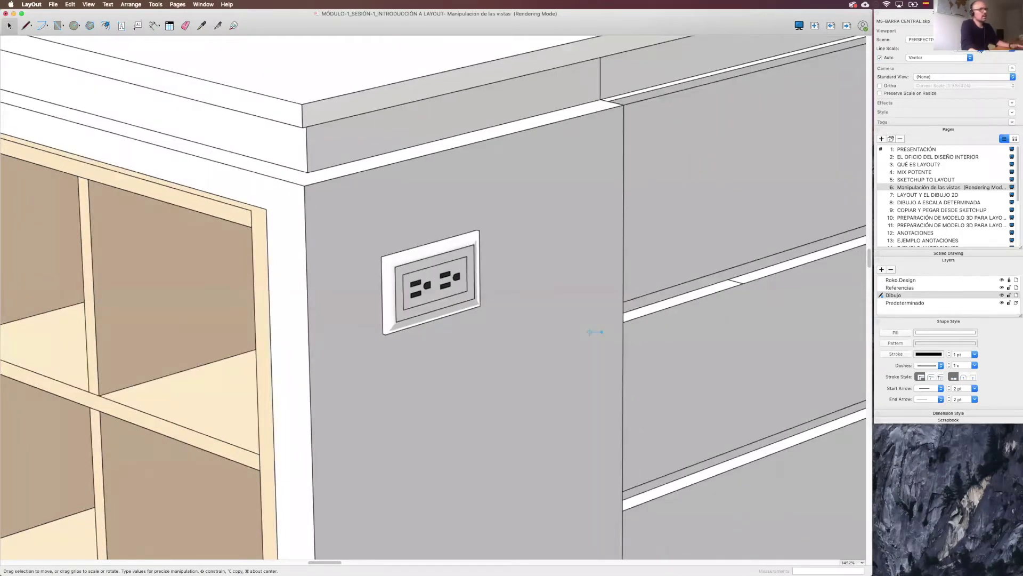
pyautogui.click(980, 49)
pyautogui.click(969, 102)
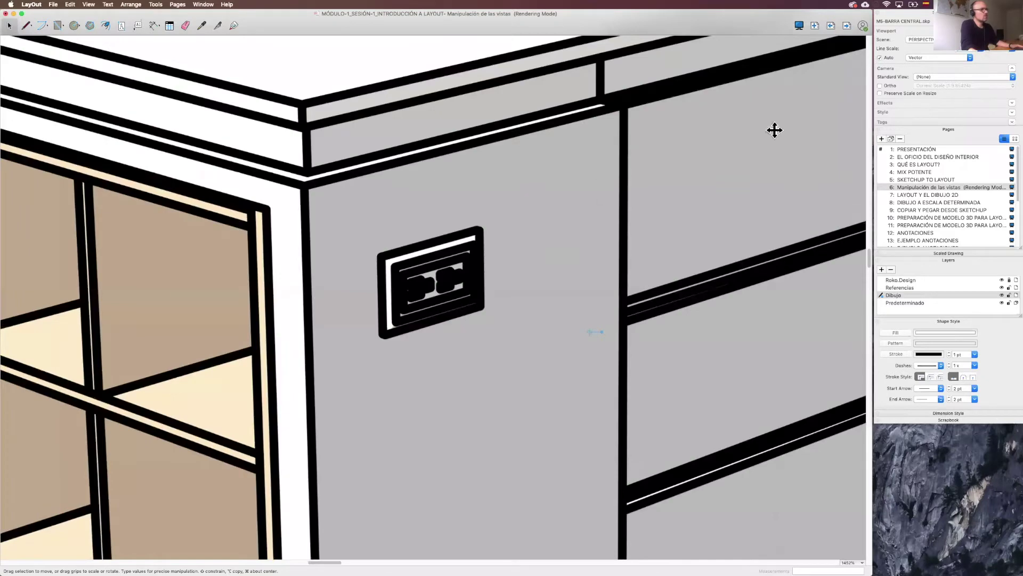
# Return the Vector desk to fine lines, then zoom out and deselect the viewport
pyautogui.click(981, 49)
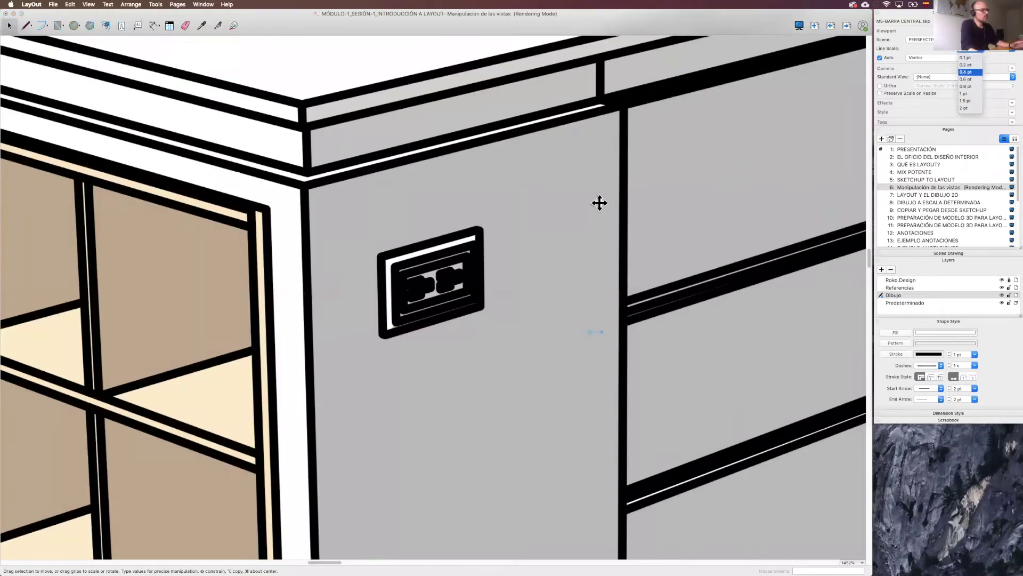
pyautogui.scroll(-5, 432, 230)
pyautogui.scroll(-5, 432, 245)
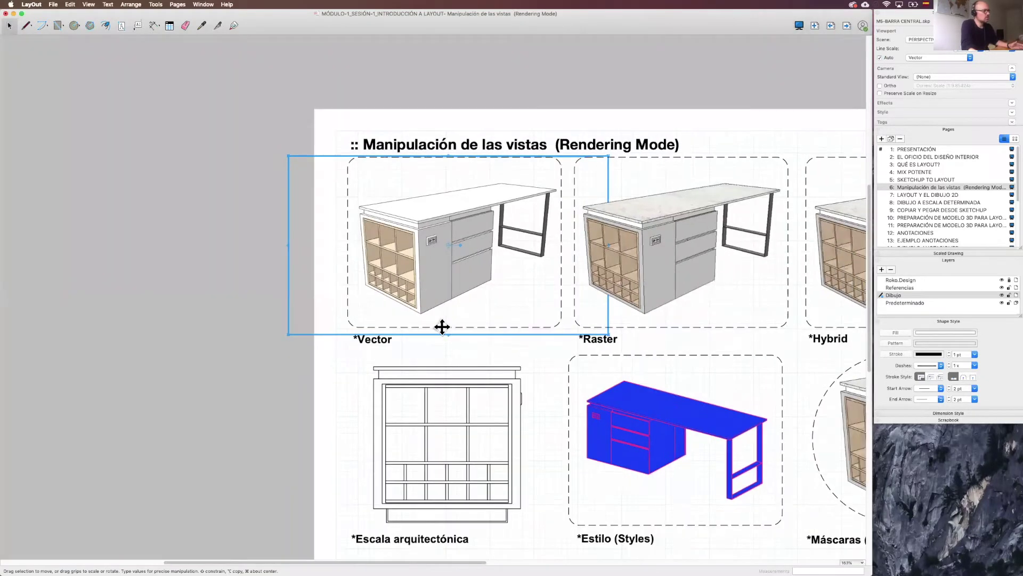
pyautogui.scroll(2, 443, 336)
pyautogui.click(255, 363)
pyautogui.scroll(2, 551, 215)
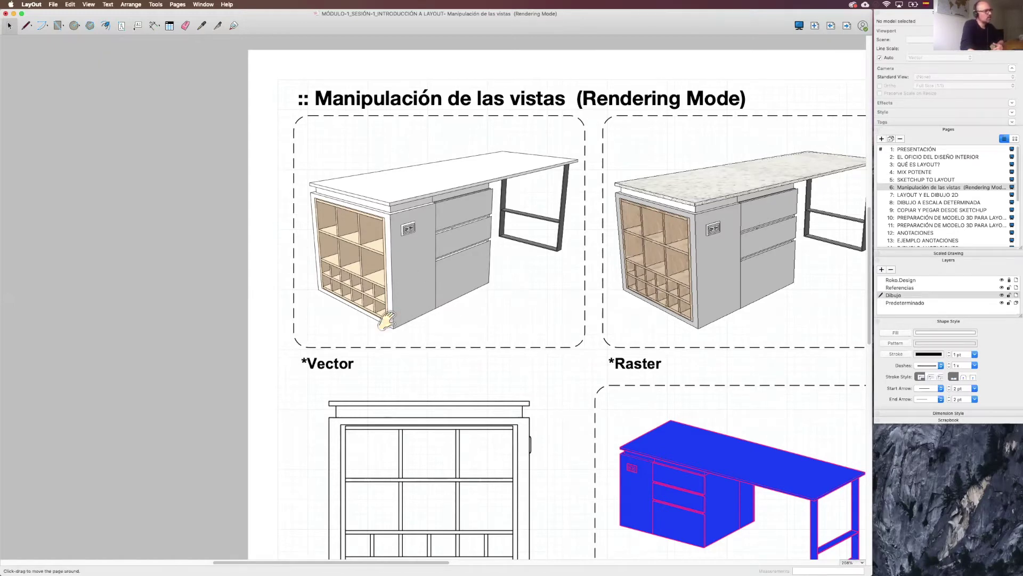
pyautogui.hscroll(5, 635, 291)
pyautogui.scroll(3, 644, 274)
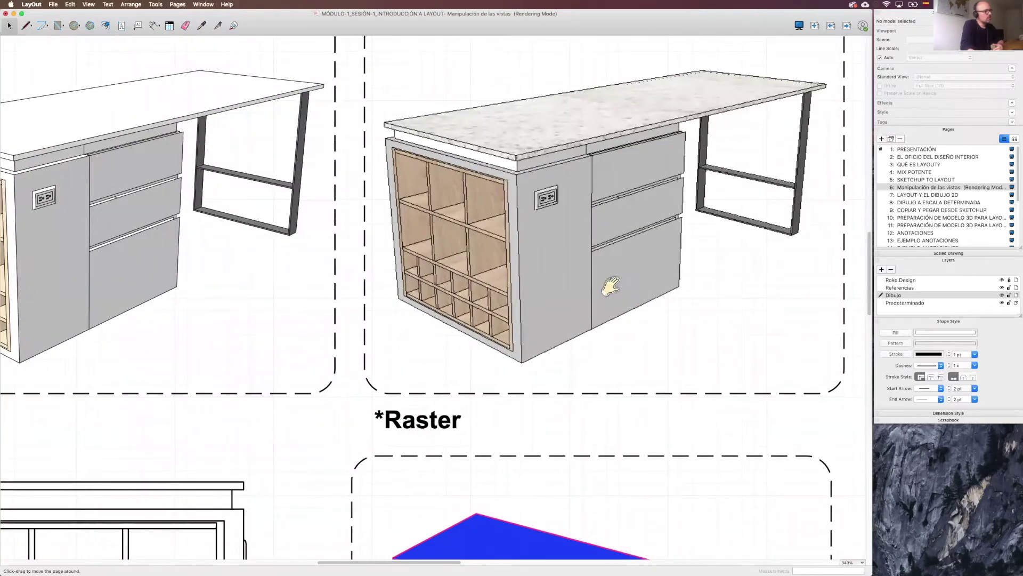
pyautogui.scroll(-1, 644, 274)
pyautogui.moveTo(644, 274); pyautogui.dragTo(510, 302, button='middle')
pyautogui.scroll(1, 510, 302)
pyautogui.hscroll(1, 510, 302)
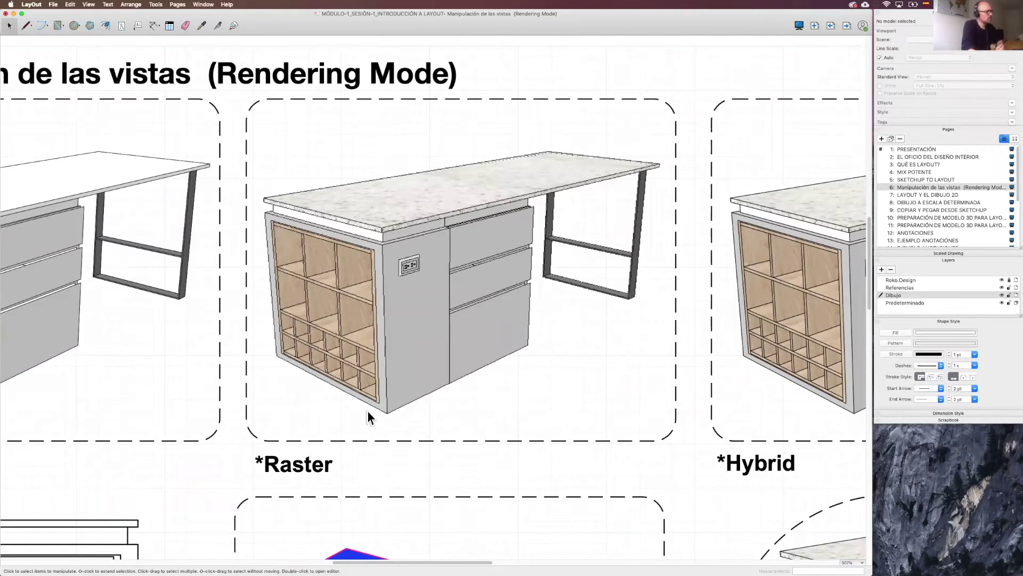
pyautogui.scroll(2, 393, 257)
pyautogui.scroll(1, 389, 215)
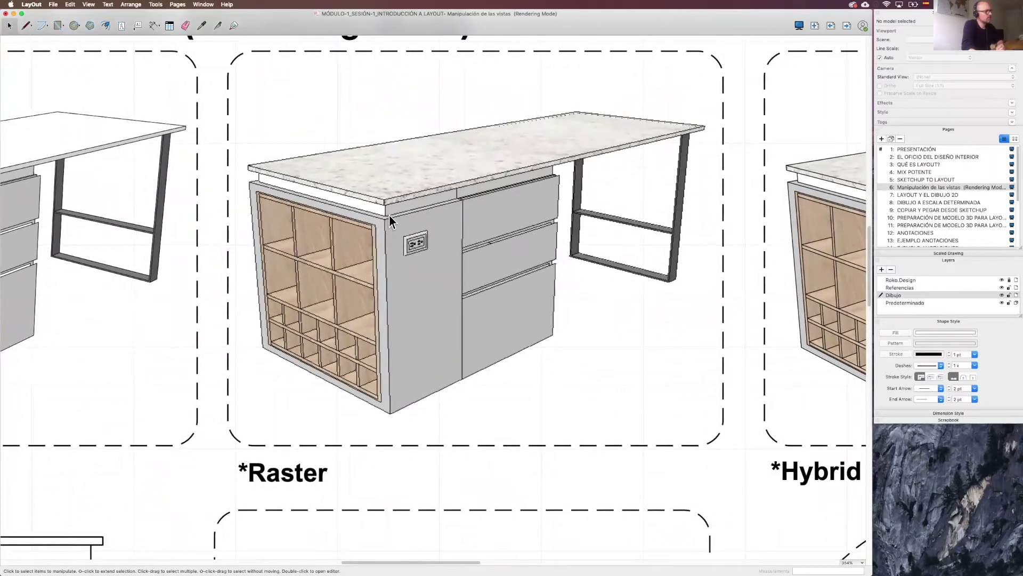
pyautogui.scroll(2, 389, 215)
pyautogui.scroll(1, 392, 231)
pyautogui.scroll(1, 392, 231)
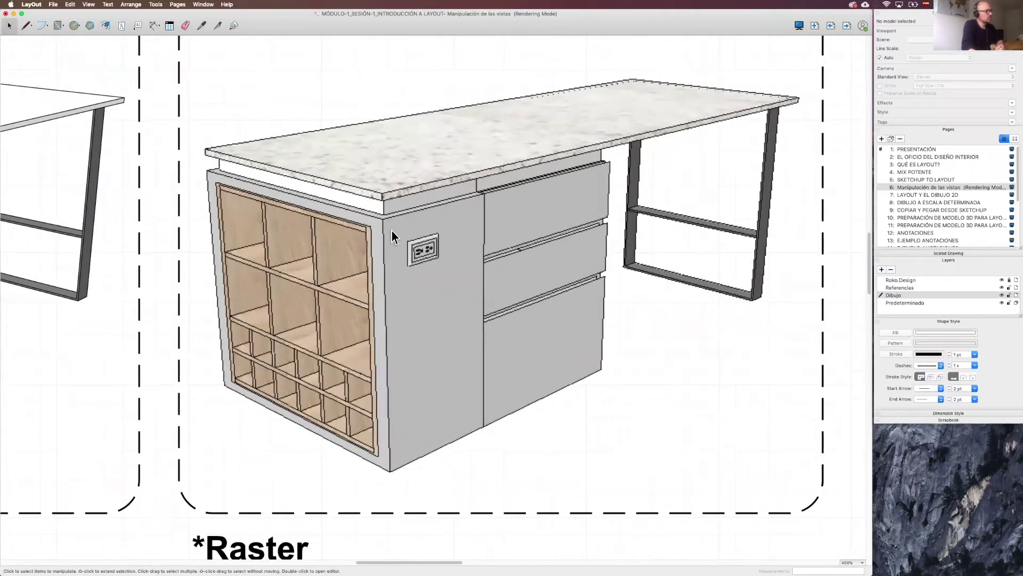
pyautogui.scroll(1, 392, 231)
pyautogui.scroll(5, 377, 197)
pyautogui.scroll(-5, 384, 226)
pyautogui.scroll(5, 393, 222)
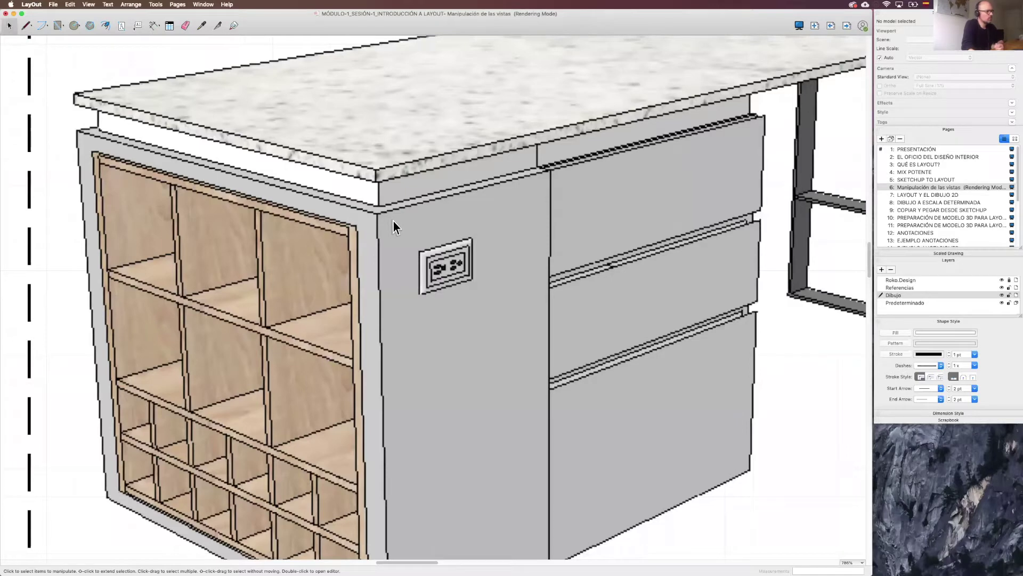
pyautogui.scroll(-2, 402, 222)
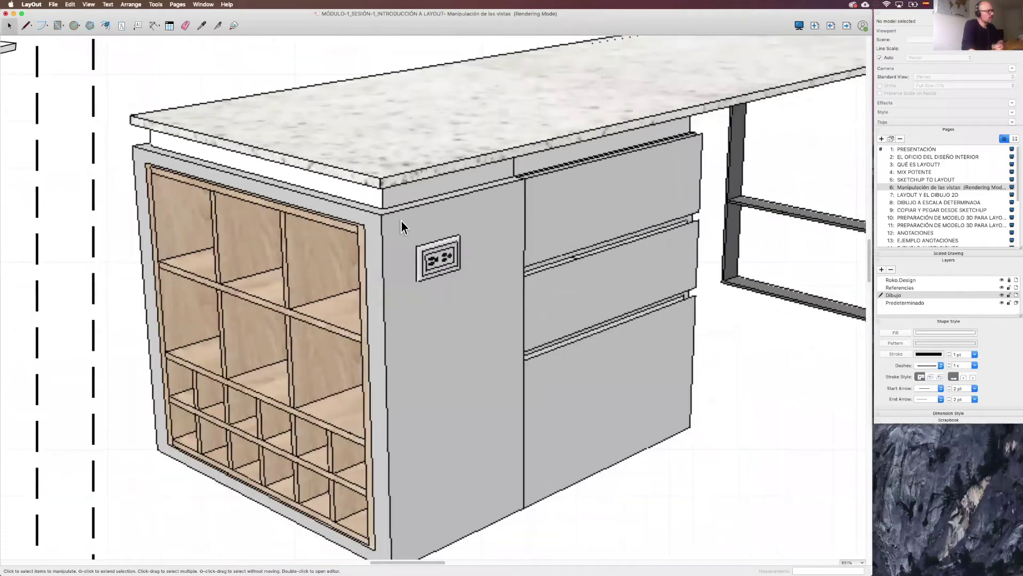
pyautogui.scroll(-1, 401, 222)
pyautogui.scroll(-1, 401, 222)
pyautogui.scroll(-1, 401, 222)
pyautogui.scroll(-1, 401, 222)
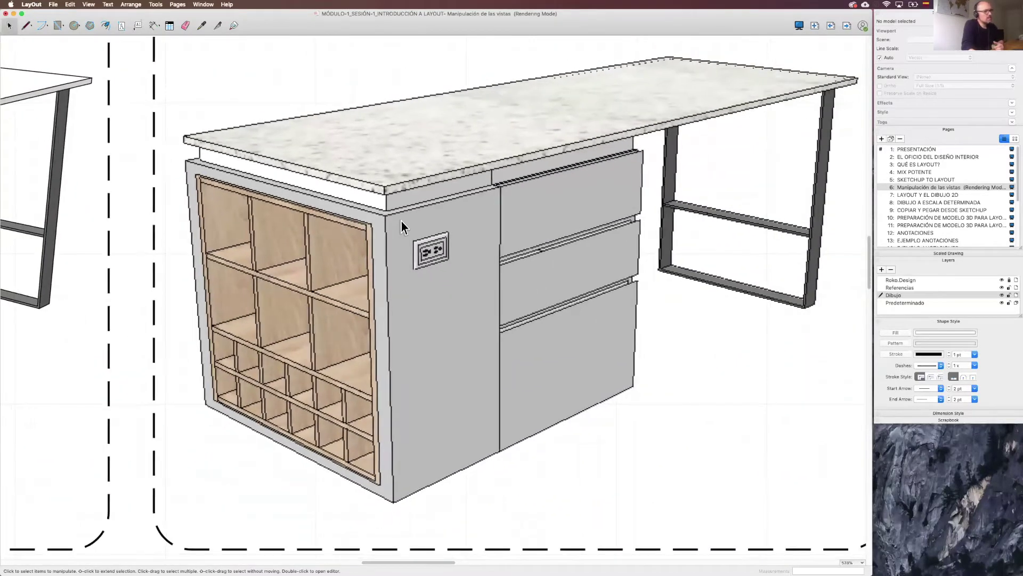
pyautogui.scroll(-1, 402, 222)
pyautogui.scroll(-1, 401, 222)
pyautogui.moveTo(444, 209); pyautogui.dragTo(425, 226, button='middle')
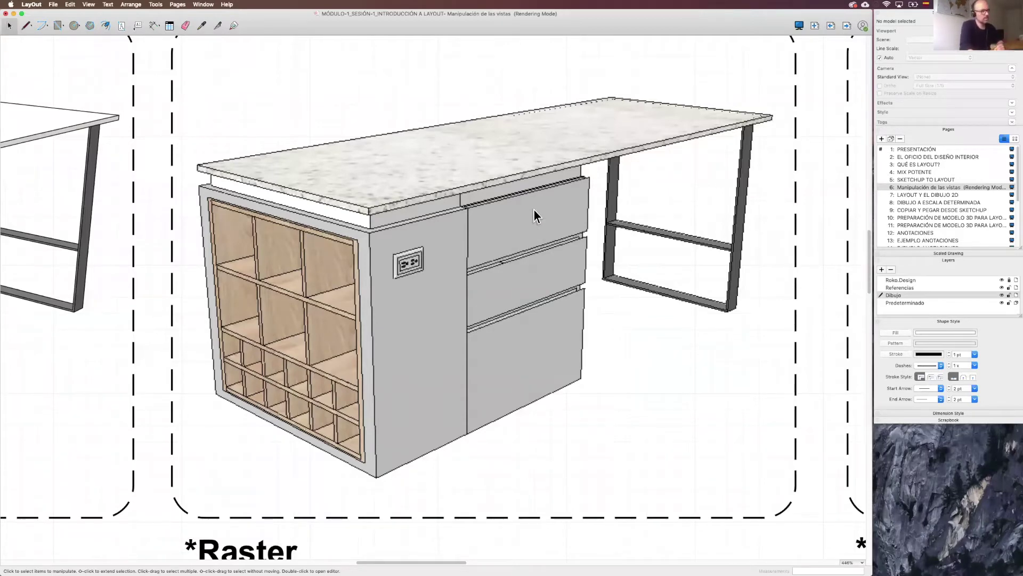
pyautogui.moveTo(445, 212); pyautogui.dragTo(490, 194, button='middle')
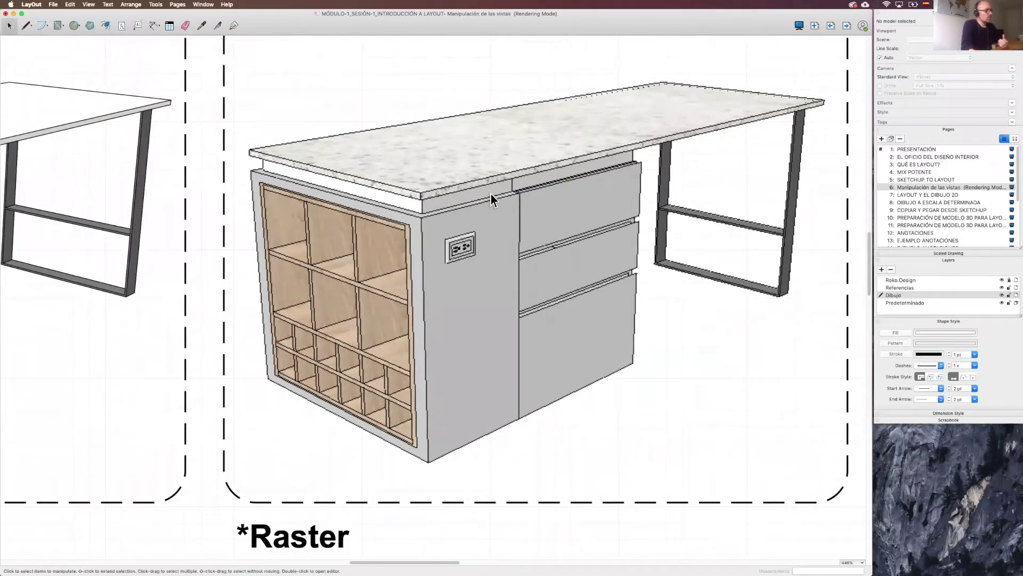
pyautogui.scroll(-10, 491, 194)
pyautogui.scroll(2, 505, 187)
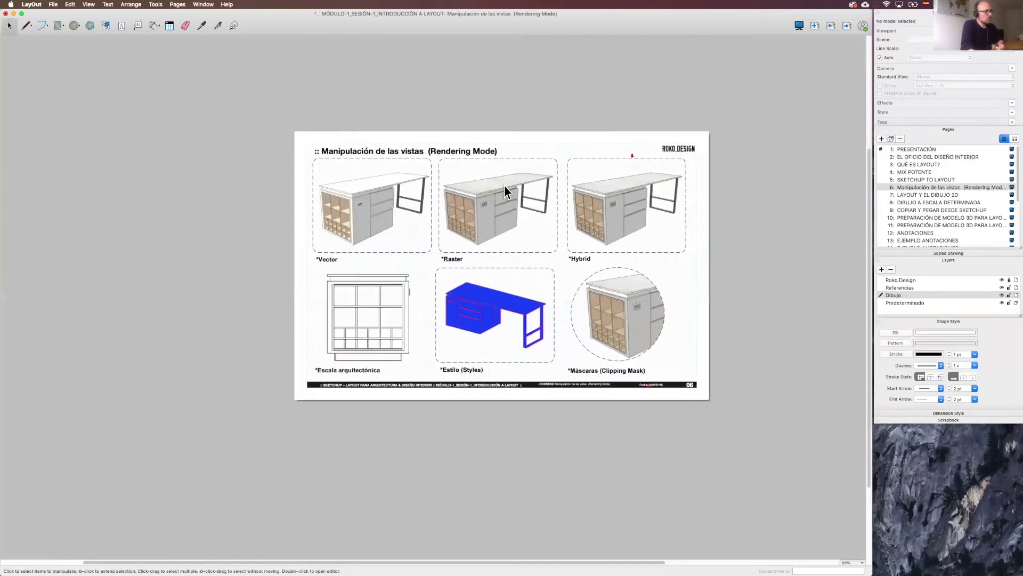
pyautogui.scroll(2, 505, 185)
pyautogui.scroll(2, 504, 184)
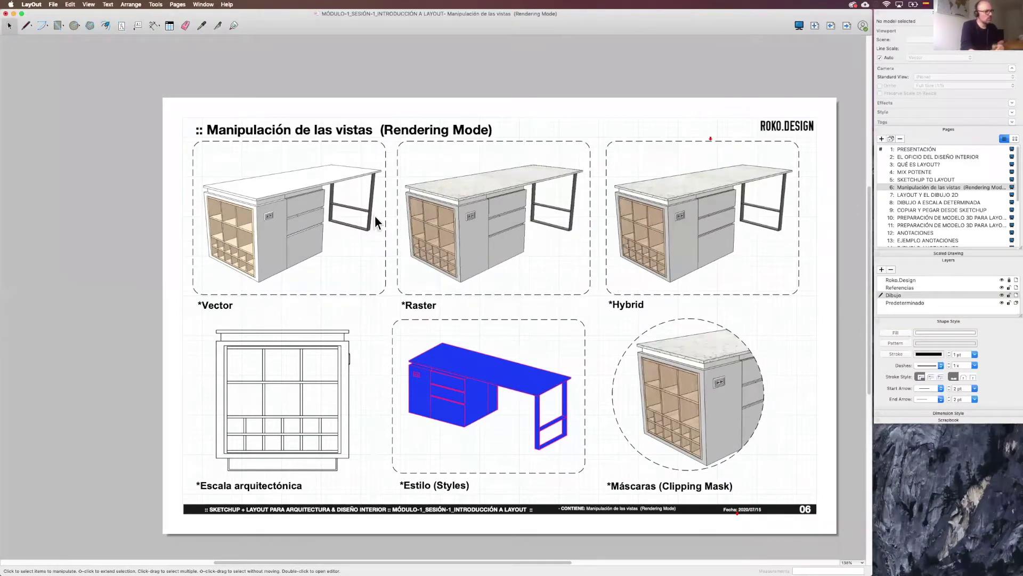
pyautogui.scroll(3, 479, 197)
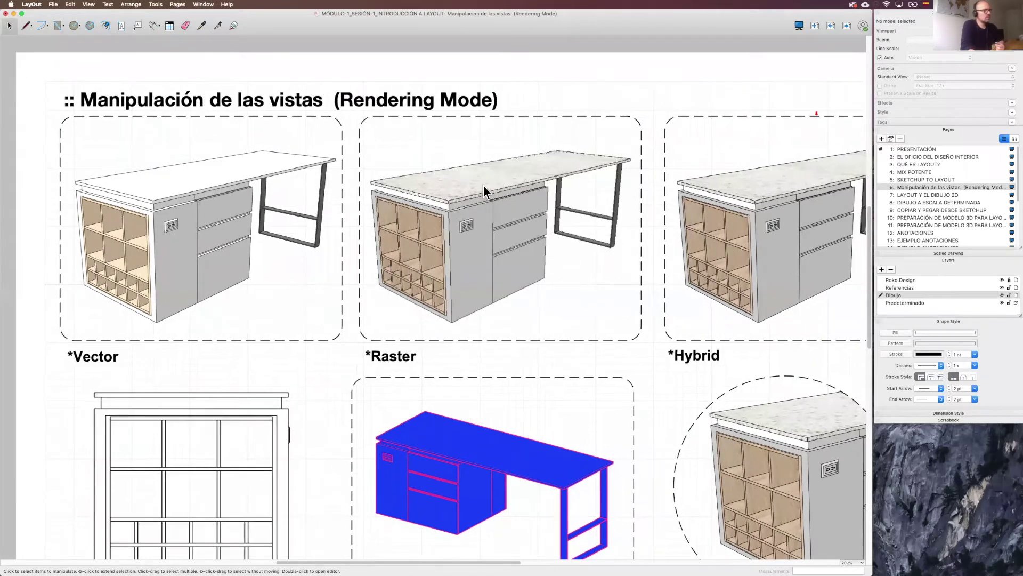
pyautogui.scroll(3, 483, 184)
pyautogui.scroll(3, 446, 196)
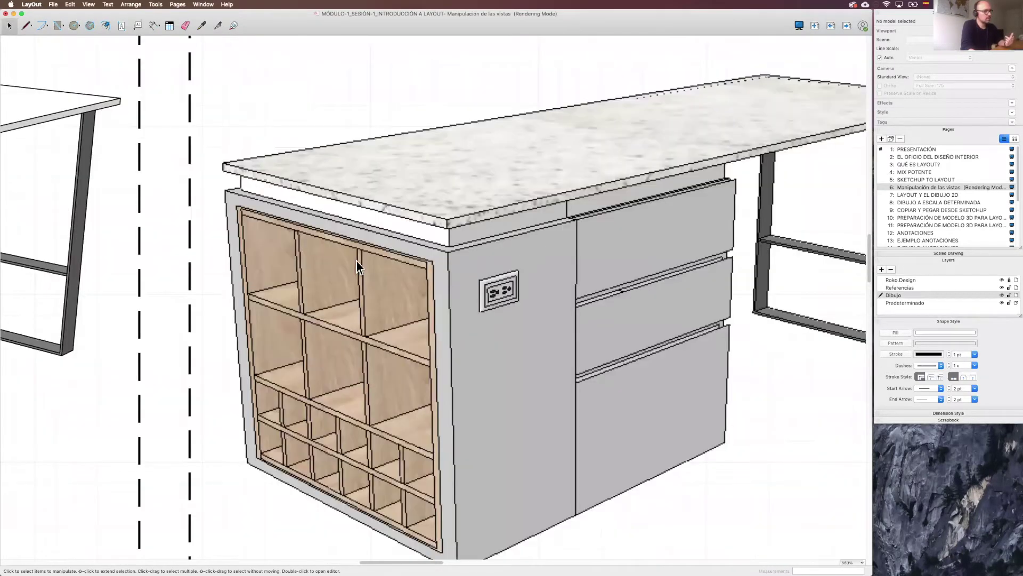
pyautogui.scroll(3, 357, 262)
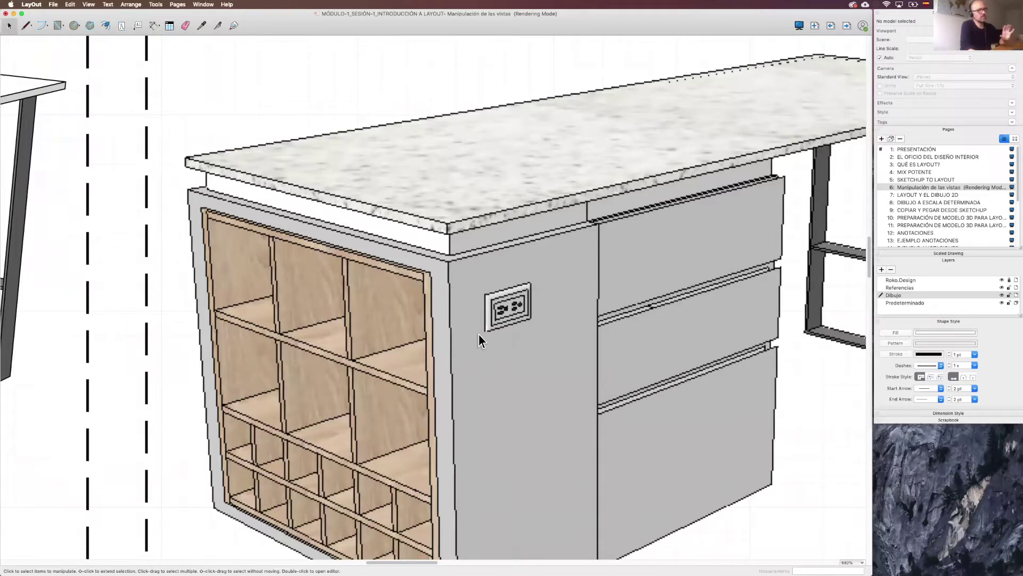
pyautogui.scroll(-2, 480, 334)
pyautogui.scroll(-2, 486, 333)
pyautogui.scroll(-1, 435, 296)
pyautogui.hscroll(2, 435, 296)
pyautogui.scroll(-1, 439, 296)
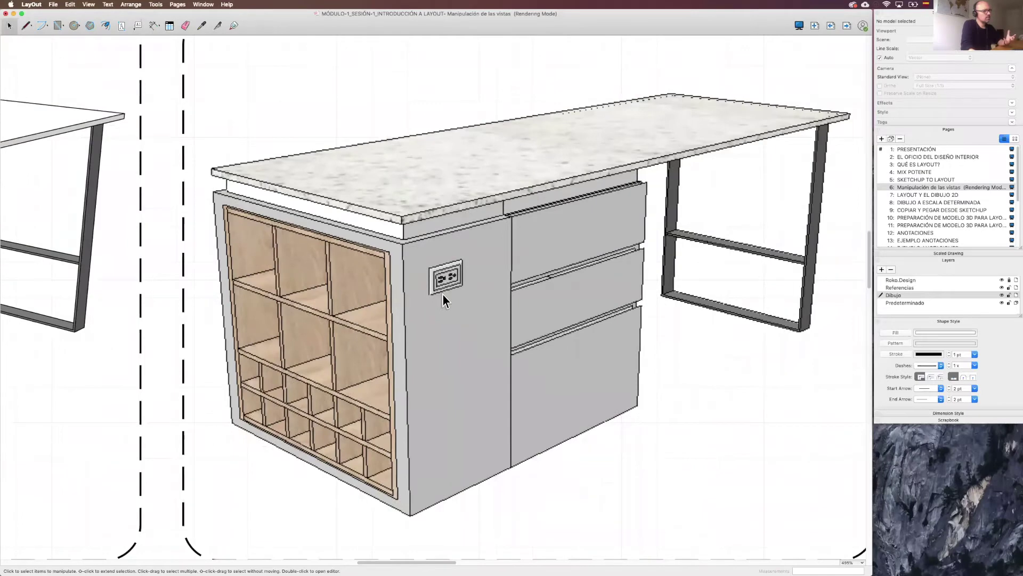
pyautogui.scroll(-3, 443, 295)
pyautogui.scroll(-5, 469, 297)
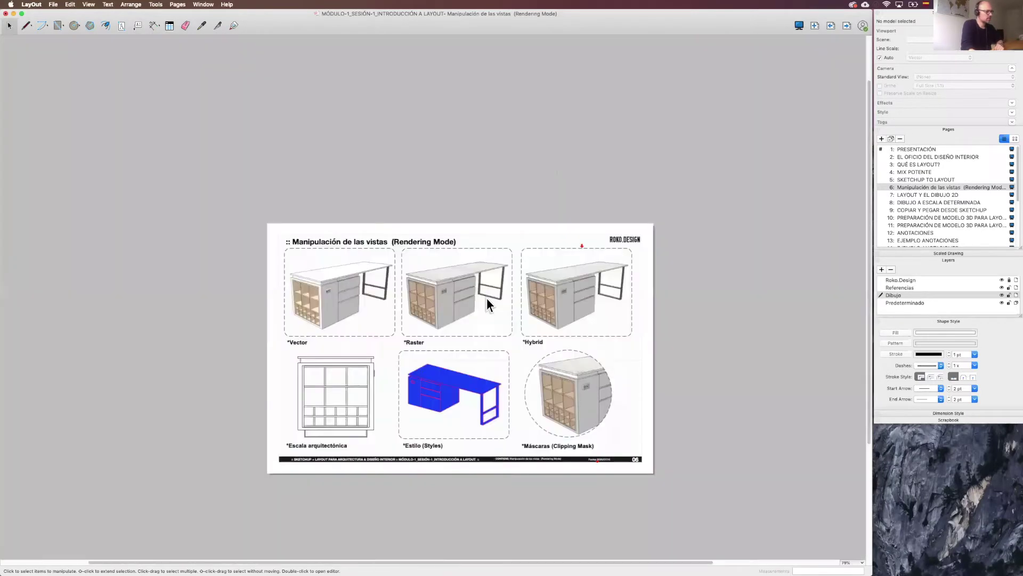
pyautogui.scroll(1, 570, 306)
pyautogui.scroll(1, 597, 302)
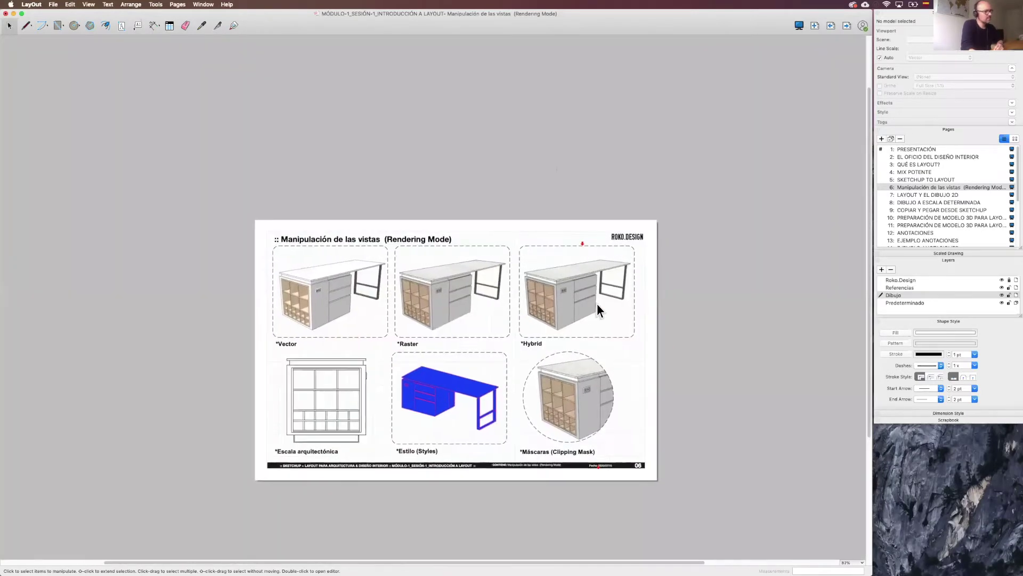
pyautogui.scroll(1, 596, 305)
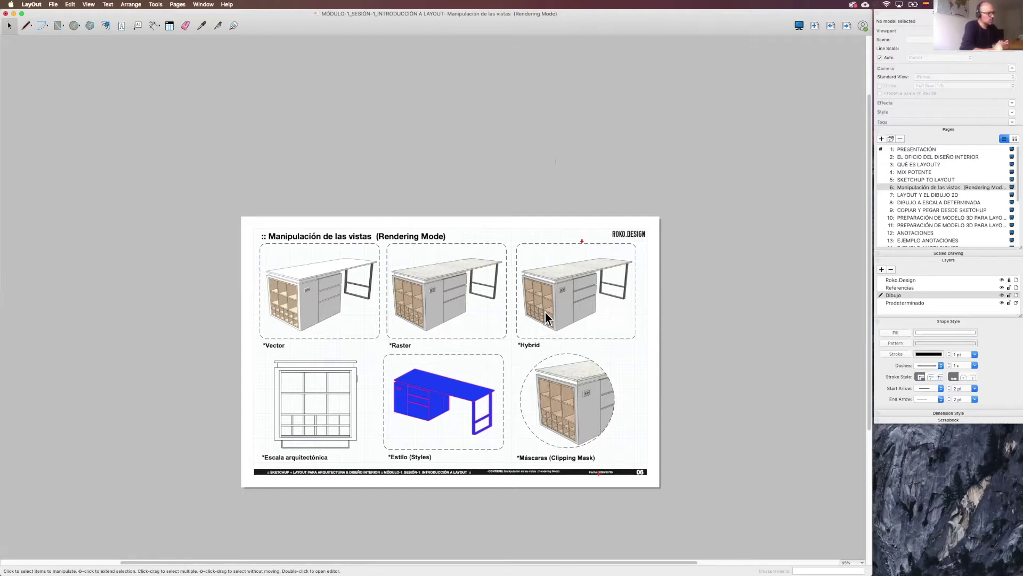
pyautogui.scroll(1, 318, 296)
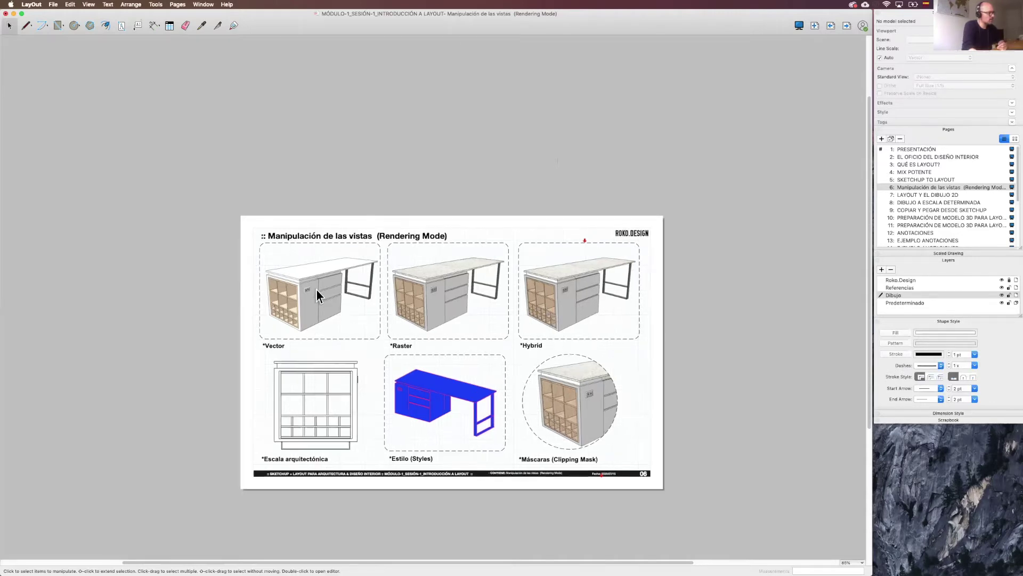
# Zoom into the top row and pan across the Vector, Raster and Hybrid desks, ending on Hybrid
pyautogui.scroll(2, 317, 295)
pyautogui.scroll(2, 317, 295)
pyautogui.scroll(2, 317, 295)
pyautogui.scroll(1, 315, 289)
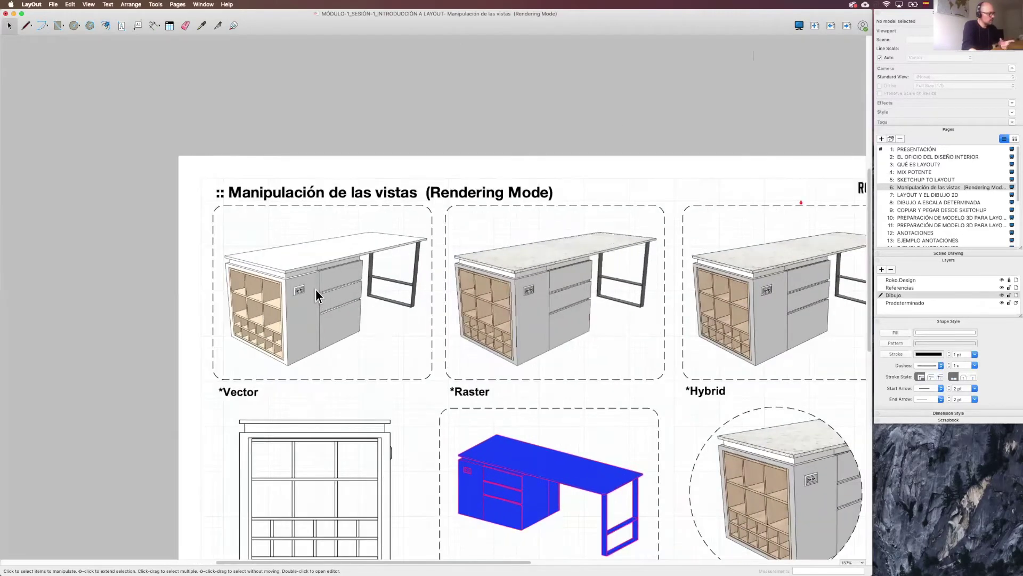
pyautogui.scroll(3, 316, 289)
pyautogui.hscroll(-3, 338, 286)
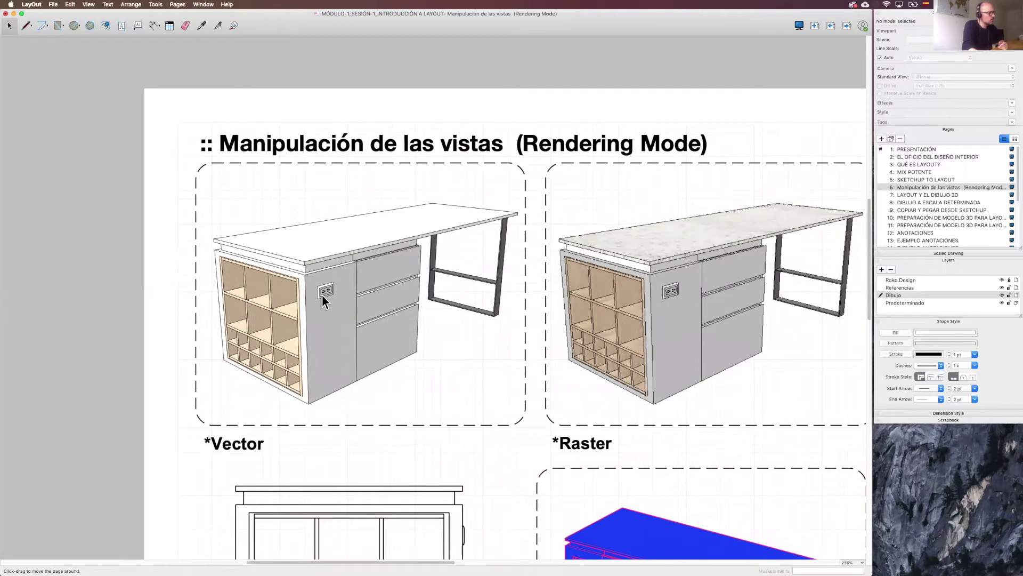
pyautogui.scroll(1, 292, 338)
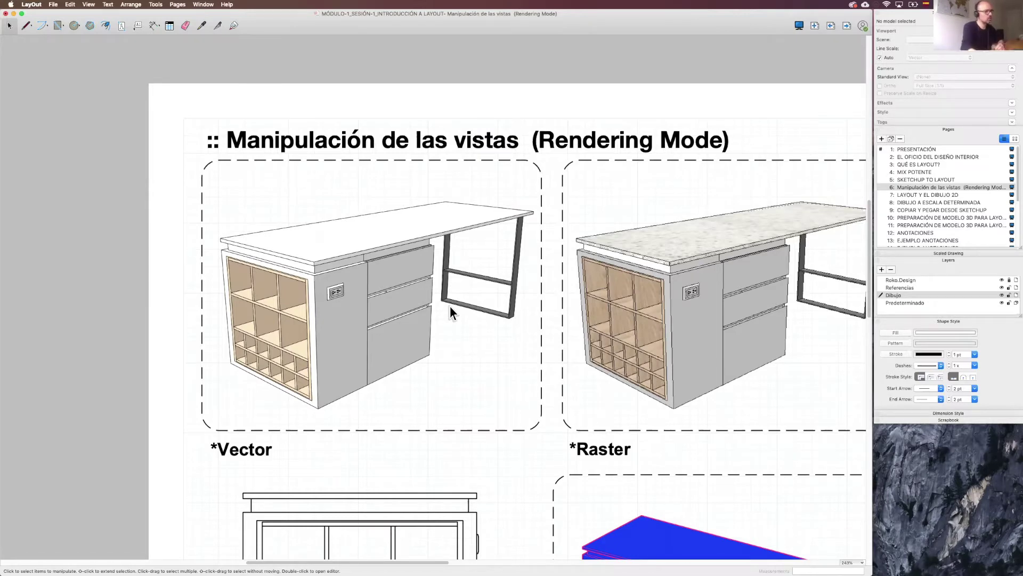
pyautogui.moveTo(508, 284); pyautogui.dragTo(430, 283, button='middle')
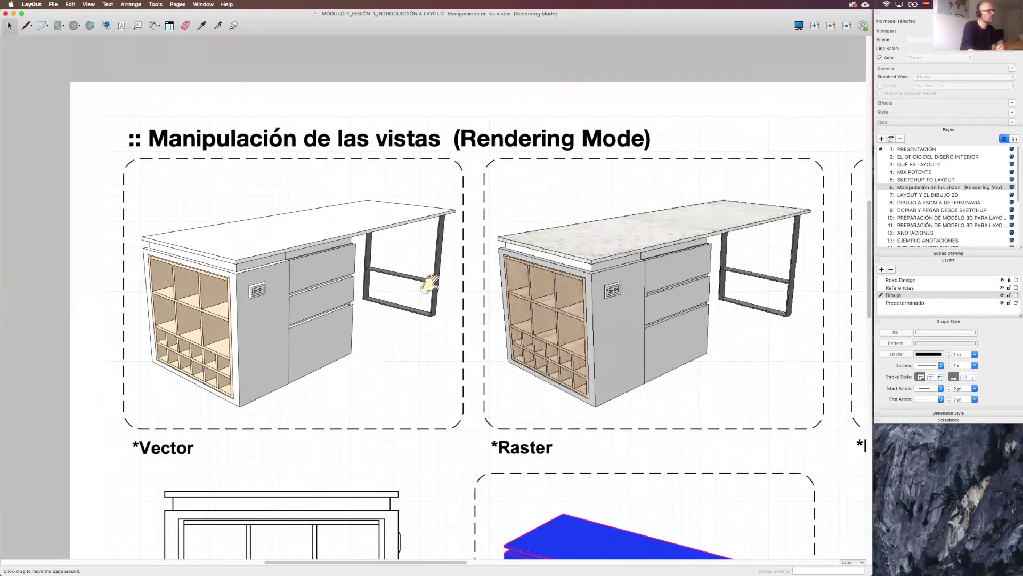
pyautogui.hscroll(2, 430, 284)
pyautogui.hscroll(5, 398, 369)
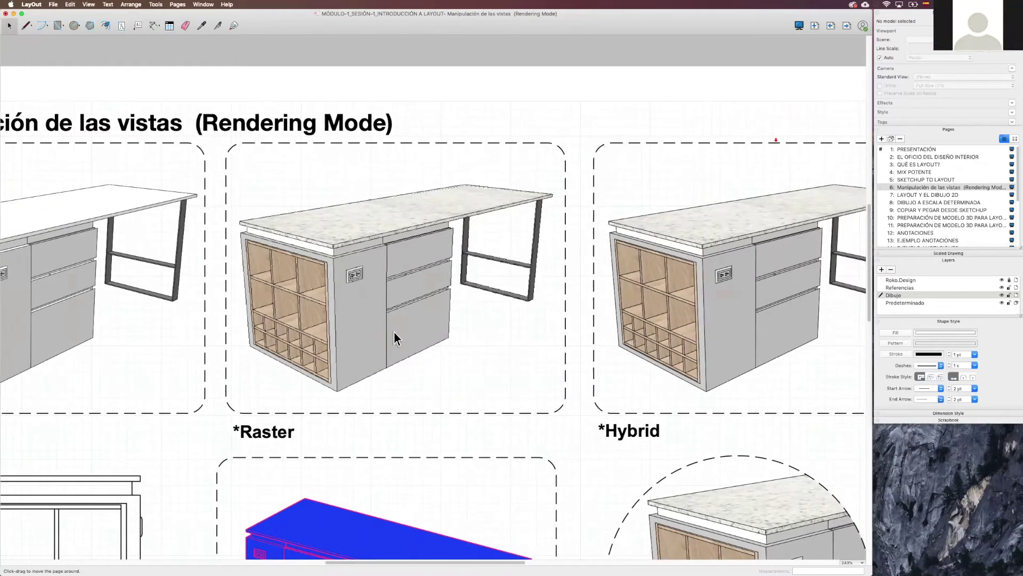
pyautogui.hscroll(5, 394, 336)
pyautogui.scroll(1, 619, 273)
pyautogui.moveTo(611, 278); pyautogui.dragTo(520, 285, button='middle')
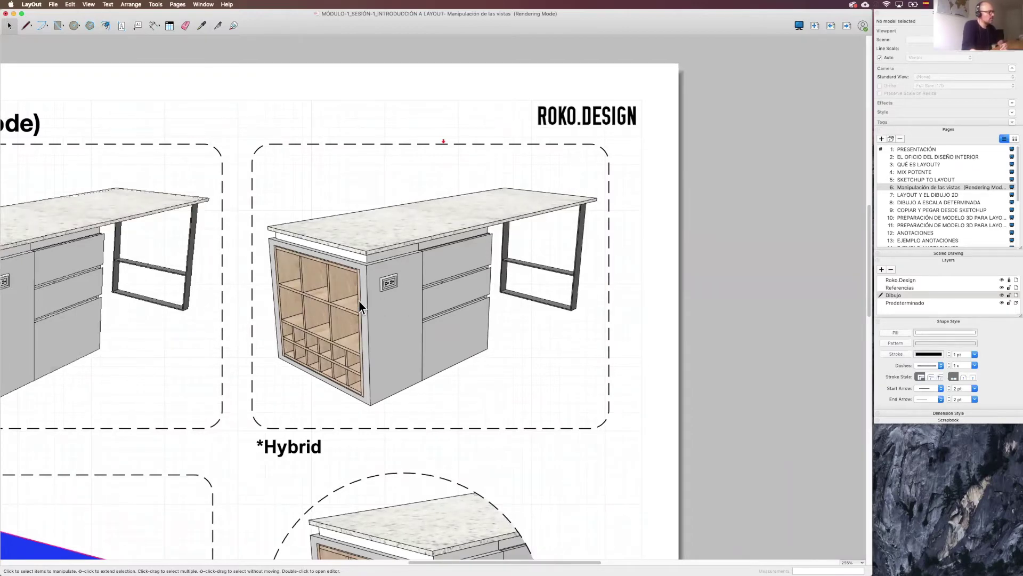
pyautogui.scroll(1, 359, 299)
pyautogui.scroll(1, 373, 297)
pyautogui.scroll(2, 400, 302)
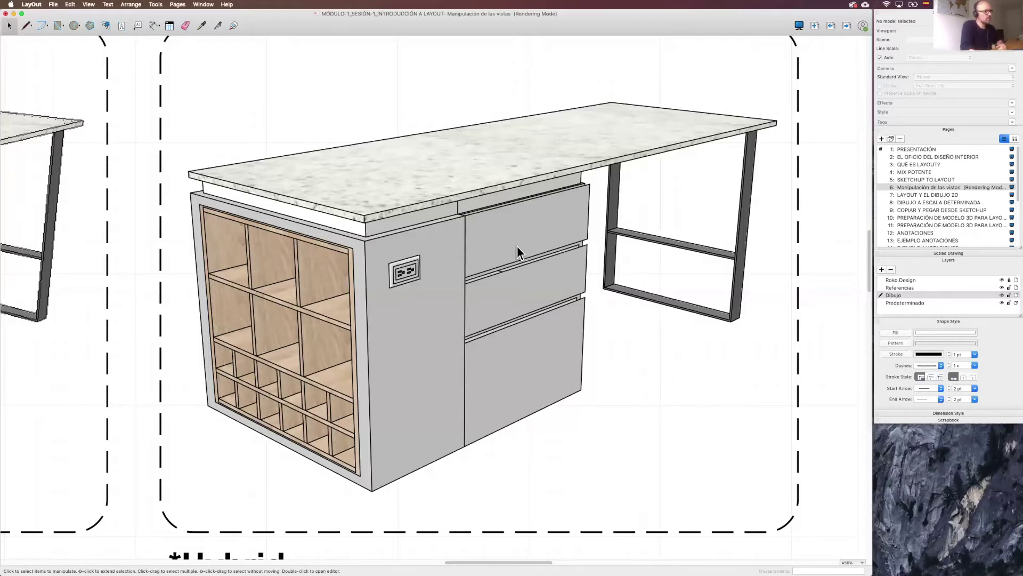
# Zoom back out to the top row and select the Raster desk viewport
pyautogui.scroll(-3, 515, 247)
pyautogui.scroll(1, 265, 258)
pyautogui.scroll(-5, 669, 263)
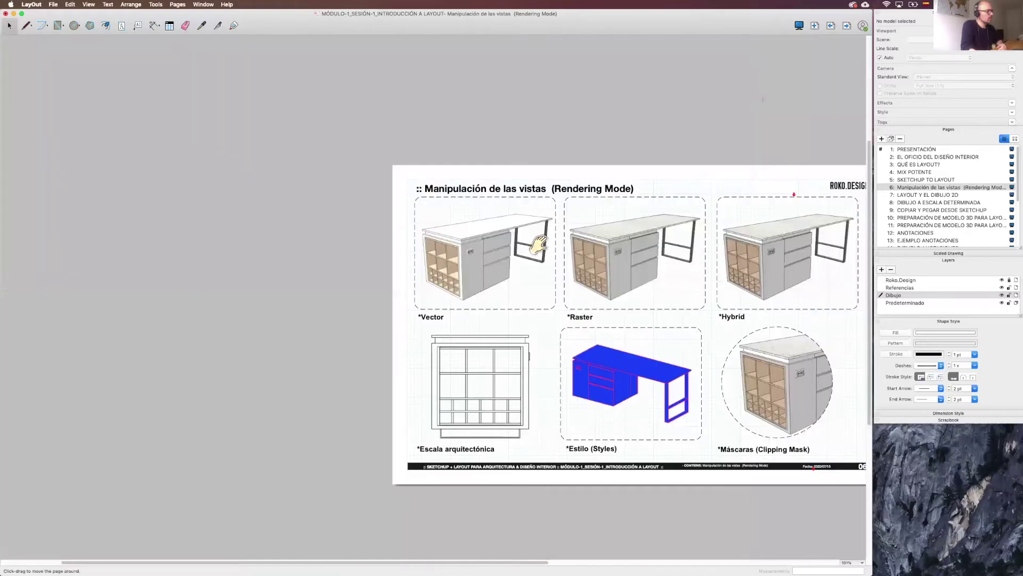
pyautogui.scroll(3, 667, 274)
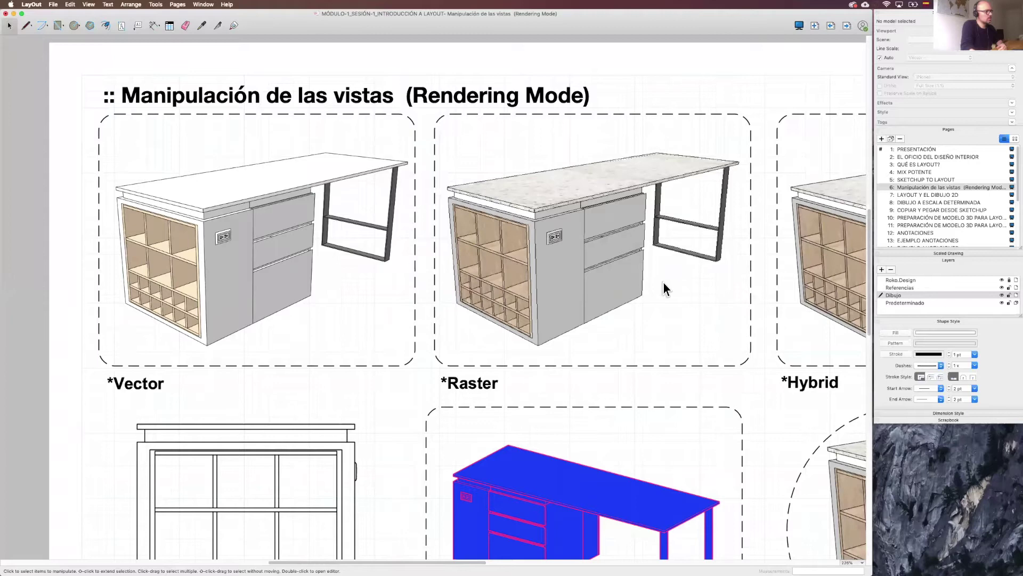
pyautogui.click(644, 291)
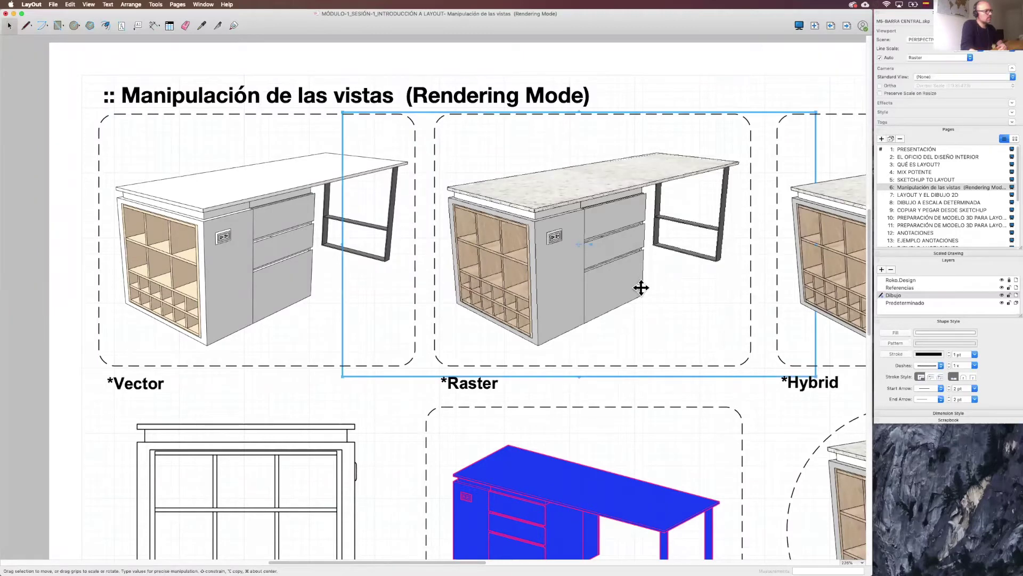
# Reframe the Raster desk viewport as a close-up of the granite countertop corner and cubby shelves
pyautogui.moveTo(600, 290)
pyautogui.mouseDown()
pyautogui.moveTo(741, 230)
pyautogui.moveTo(554, 245)
pyautogui.moveTo(591, 248)
pyautogui.moveTo(555, 178)
pyautogui.mouseUp()
pyautogui.scroll(2, 559, 186)
pyautogui.scroll(2, 568, 203)
pyautogui.scroll(2, 572, 218)
pyautogui.scroll(2, 572, 228)
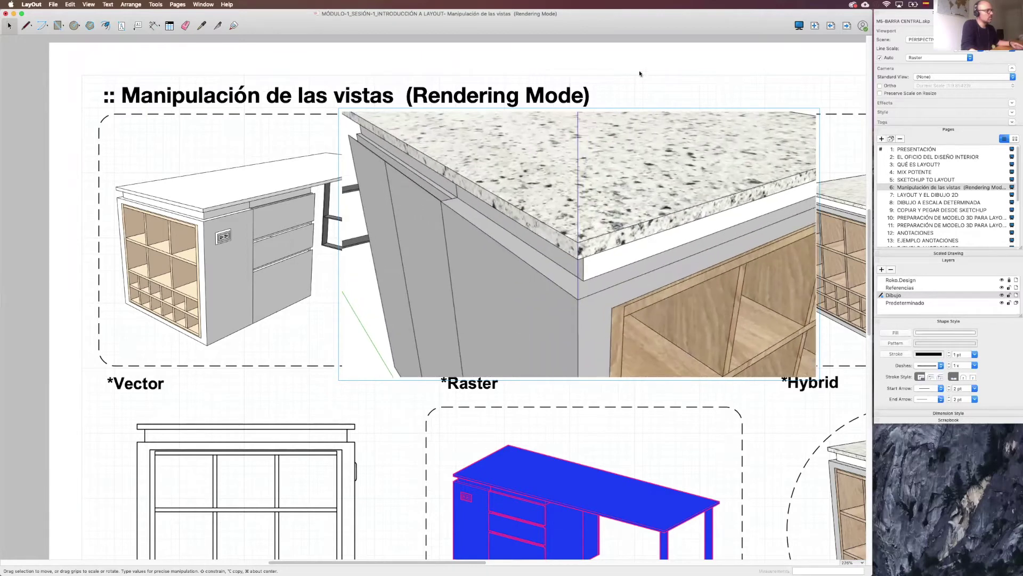
pyautogui.press('Escape')
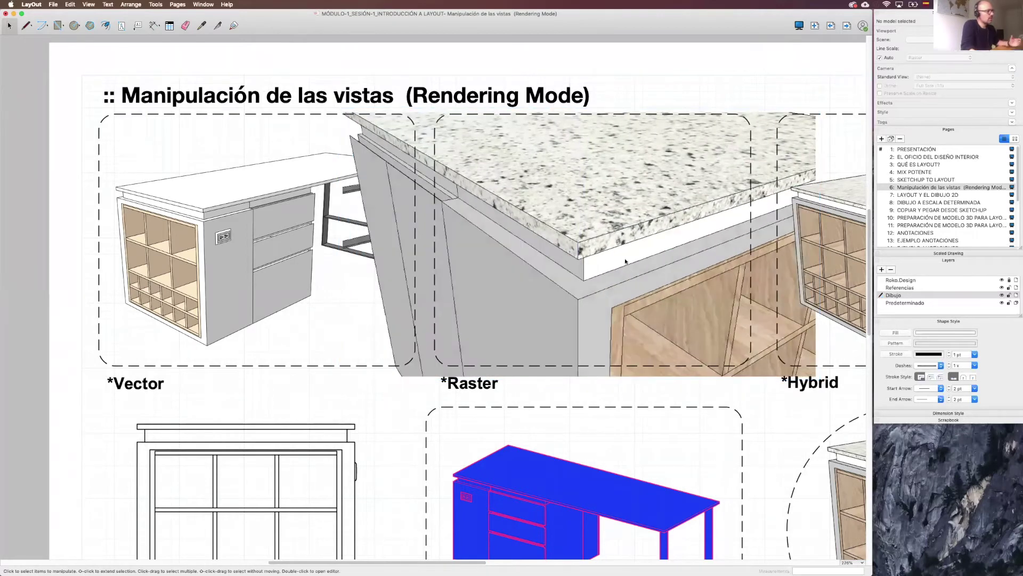
pyautogui.hscroll(3, 613, 161)
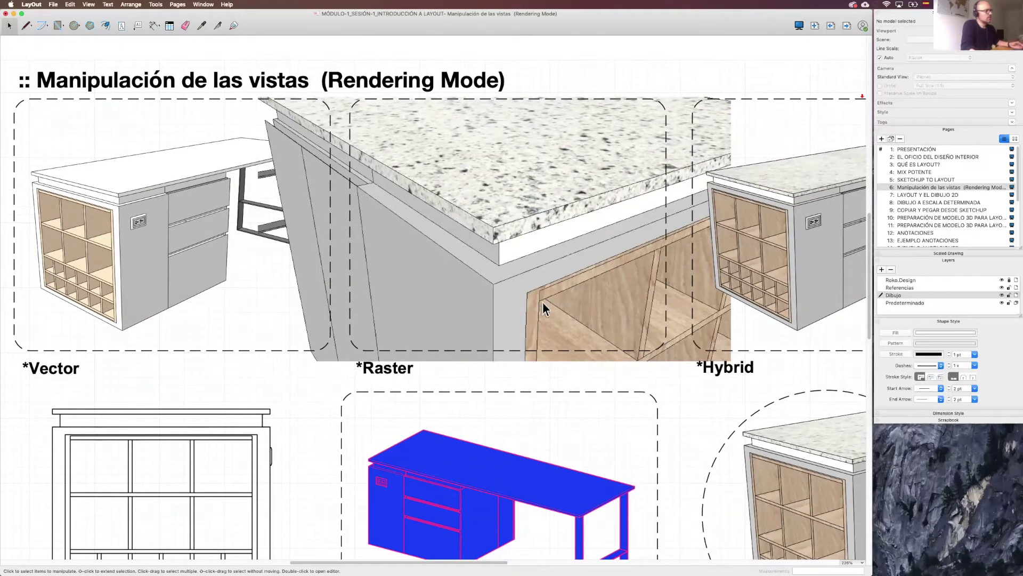
pyautogui.scroll(-5, 439, 270)
pyautogui.scroll(3, 433, 274)
pyautogui.scroll(3, 424, 276)
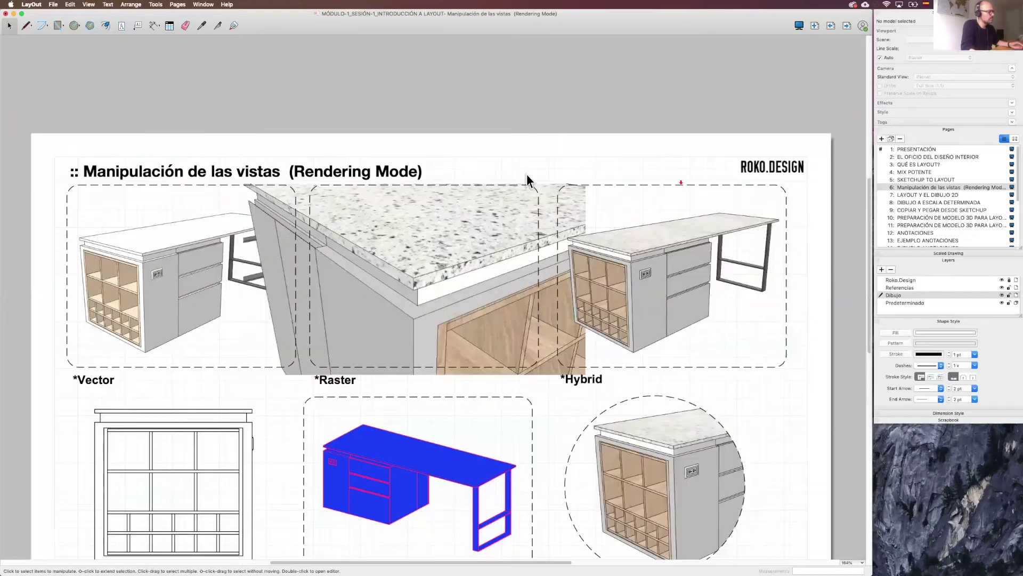
# Pan down and zoom in on the Escala arquitectónica cabinet and Estilo desk viewports
pyautogui.scroll(-5, 427, 224)
pyautogui.hscroll(-3, 427, 224)
pyautogui.scroll(-2, 347, 175)
pyautogui.scroll(-2, 266, 139)
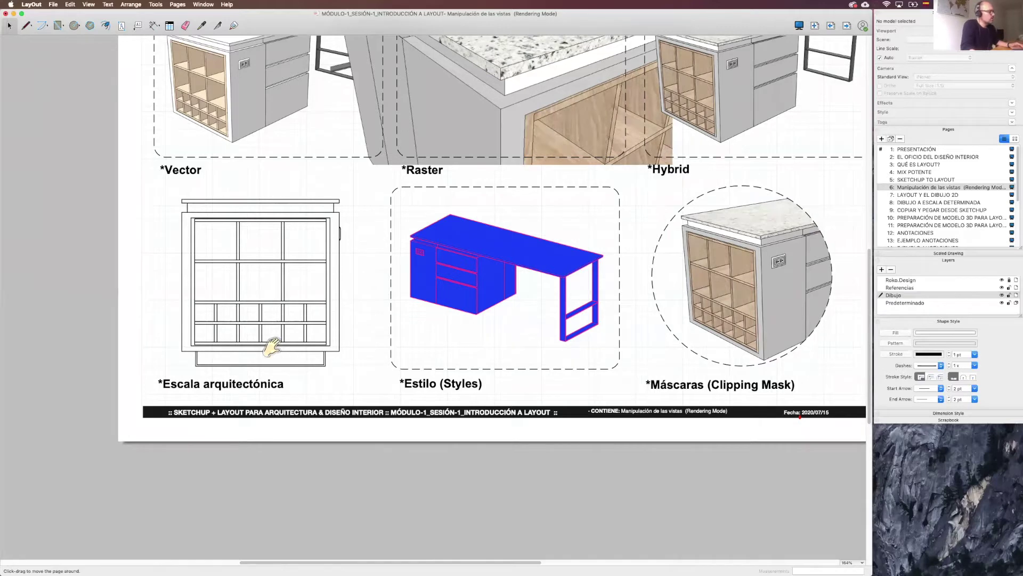
pyautogui.scroll(-2, 261, 328)
pyautogui.hscroll(2, 261, 327)
pyautogui.scroll(5, 283, 321)
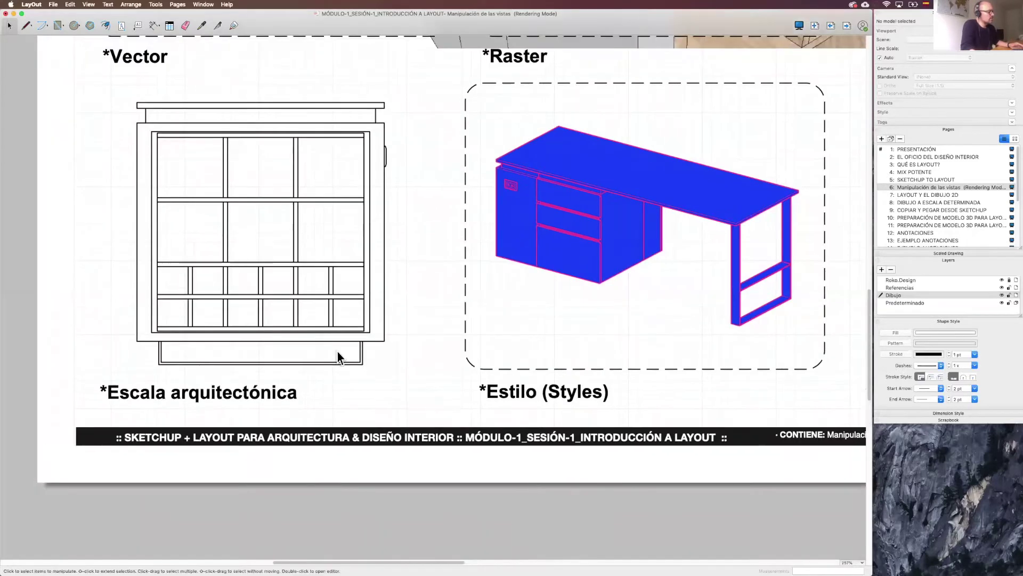
# Draw a horizontal ground line under the cabinet elevation, extended past both sides
pyautogui.click(325, 294)
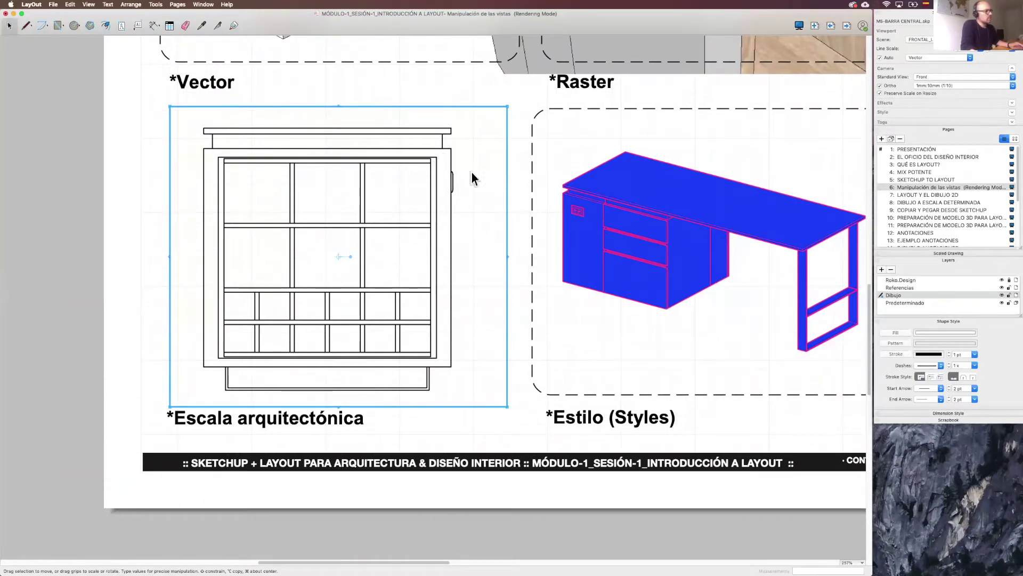
pyautogui.moveTo(461, 219); pyautogui.dragTo(439, 224)
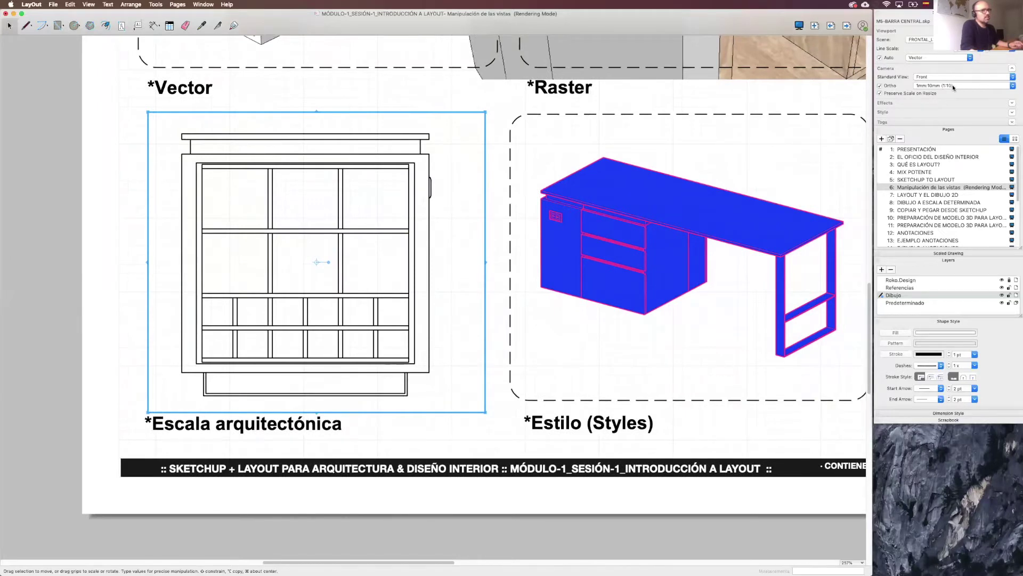
pyautogui.click(142, 212)
pyautogui.press('l')
pyautogui.click(203, 397)
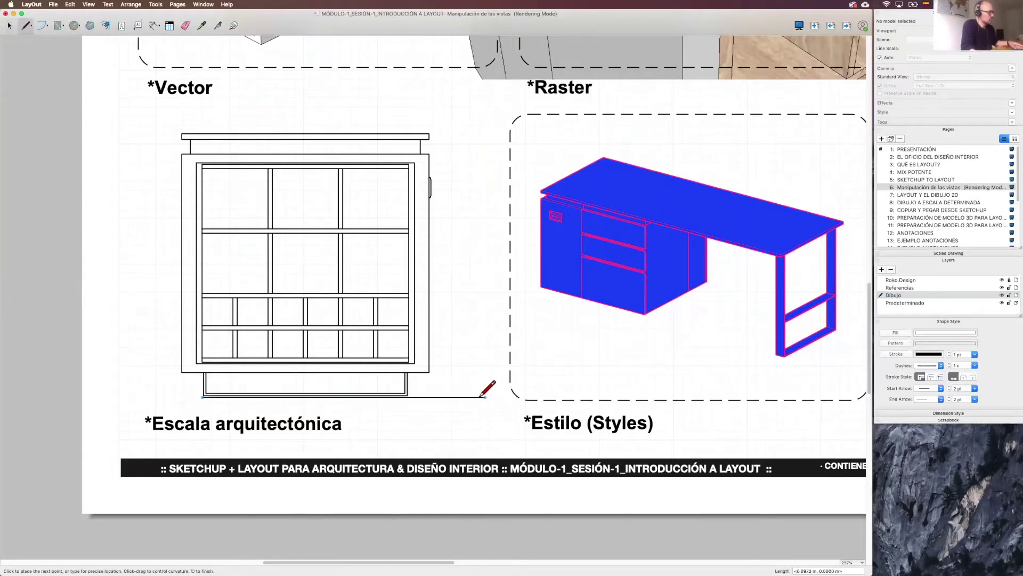
pyautogui.click(478, 398)
pyautogui.press('space')
pyautogui.moveTo(202, 396); pyautogui.dragTo(131, 397)
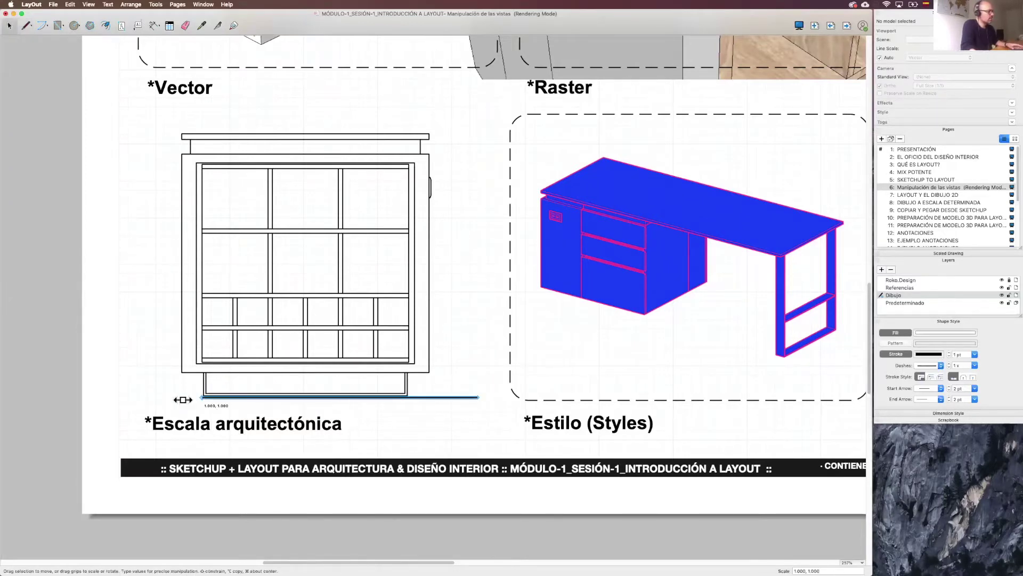
pyautogui.click(155, 350)
pyautogui.moveTo(217, 224); pyautogui.dragTo(220, 232, button='middle')
pyautogui.press('l')
pyautogui.click(154, 26)
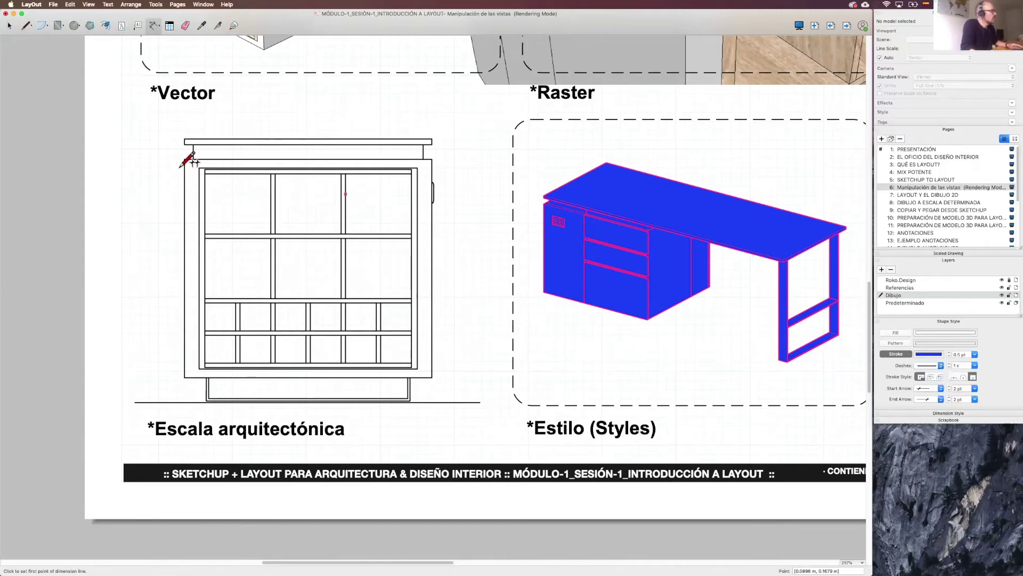
# Dimension the cabinet: 0.85 m width above, chained 0.07, 0.75 and 0.08 m heights on the right
pyautogui.click(184, 140)
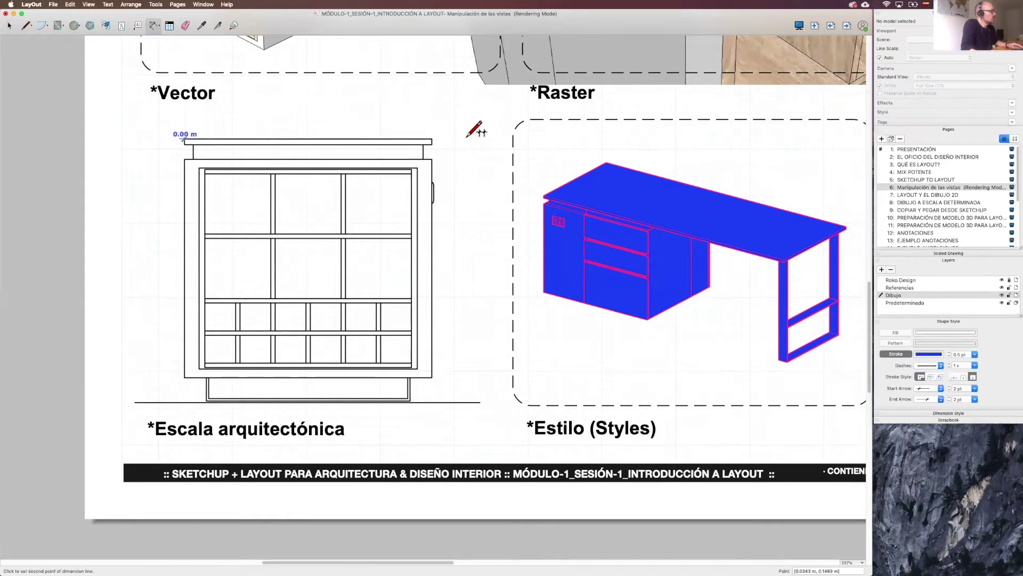
pyautogui.click(432, 141)
pyautogui.click(433, 116)
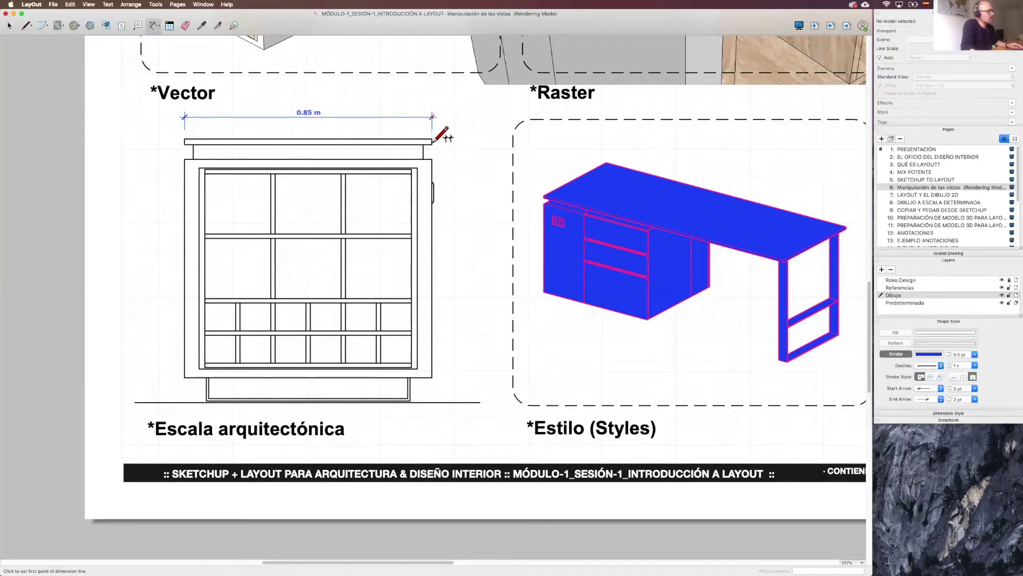
pyautogui.click(432, 140)
pyautogui.click(432, 159)
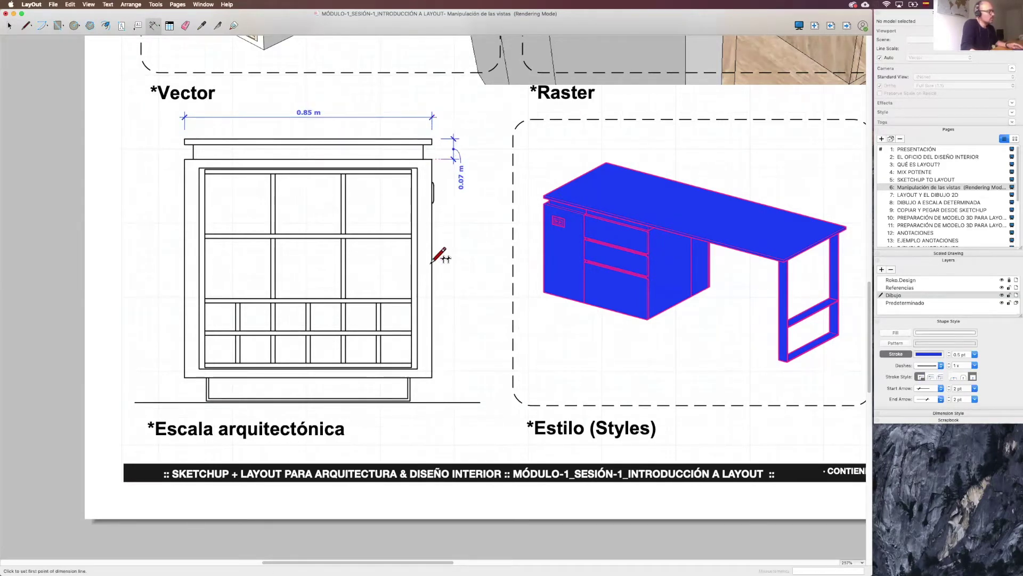
pyautogui.doubleClick(432, 377)
pyautogui.click(412, 402)
pyautogui.click(412, 378)
pyautogui.click(456, 373)
pyautogui.press('space')
# Pan the page to bring the Hybrid and Máscaras panels into view
pyautogui.scroll(-1, 408, 270)
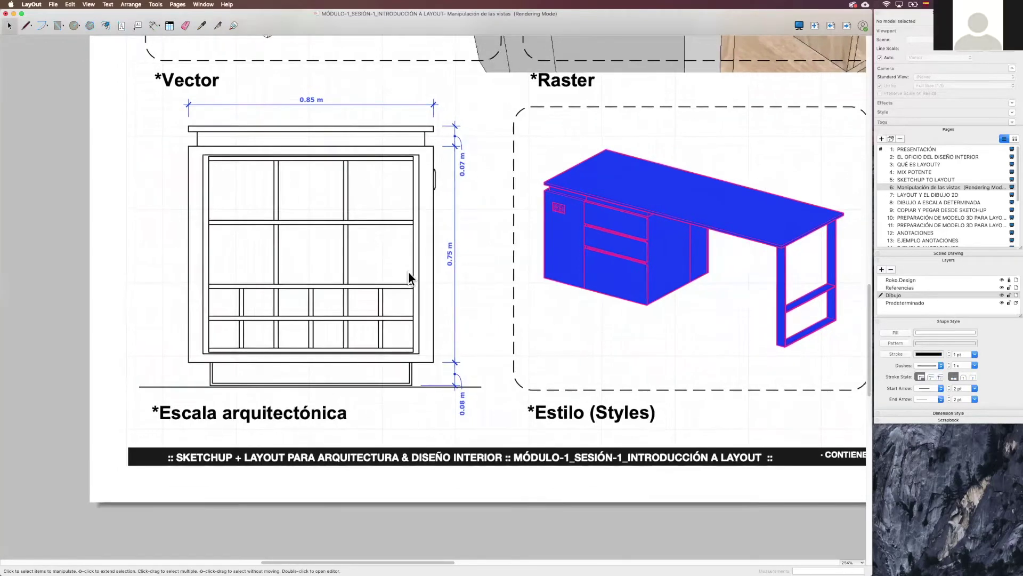
pyautogui.scroll(-2, 408, 271)
pyautogui.scroll(1, 397, 273)
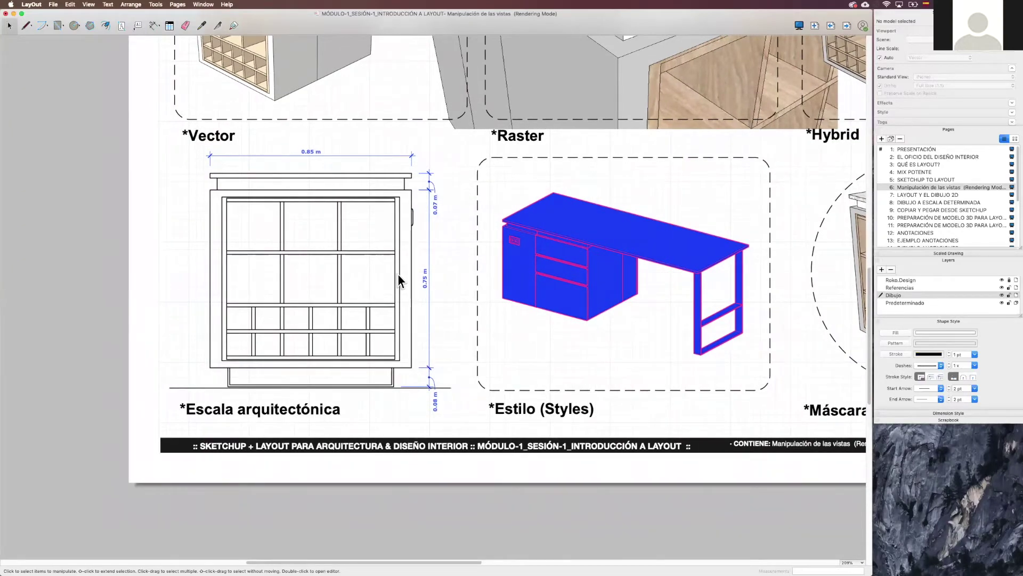
pyautogui.moveTo(787, 155)
pyautogui.mouseDown(button='middle')
pyautogui.moveTo(454, 316)
pyautogui.moveTo(560, 245)
pyautogui.mouseUp(button='middle')
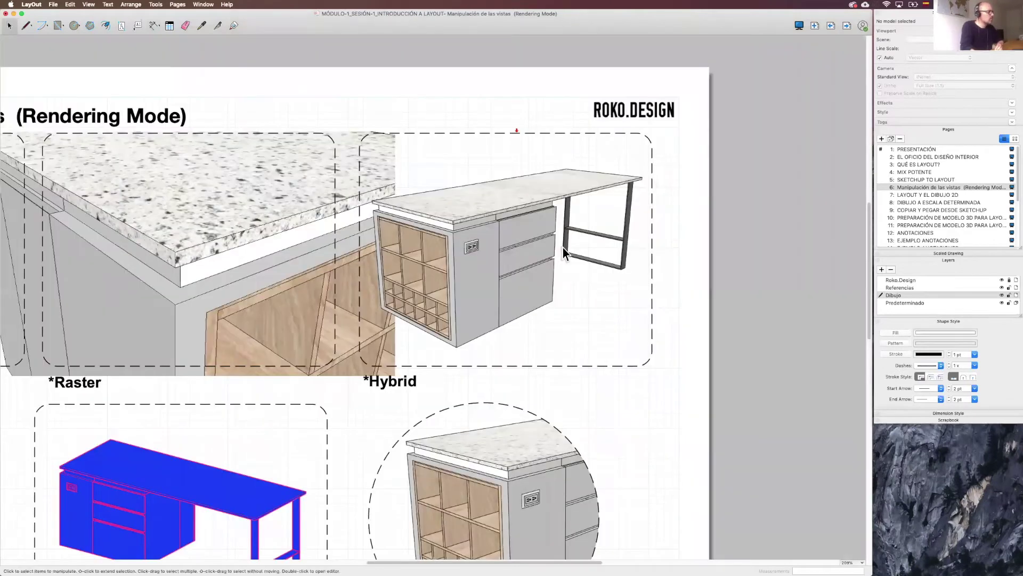
pyautogui.scroll(2, 563, 247)
pyautogui.scroll(2, 551, 166)
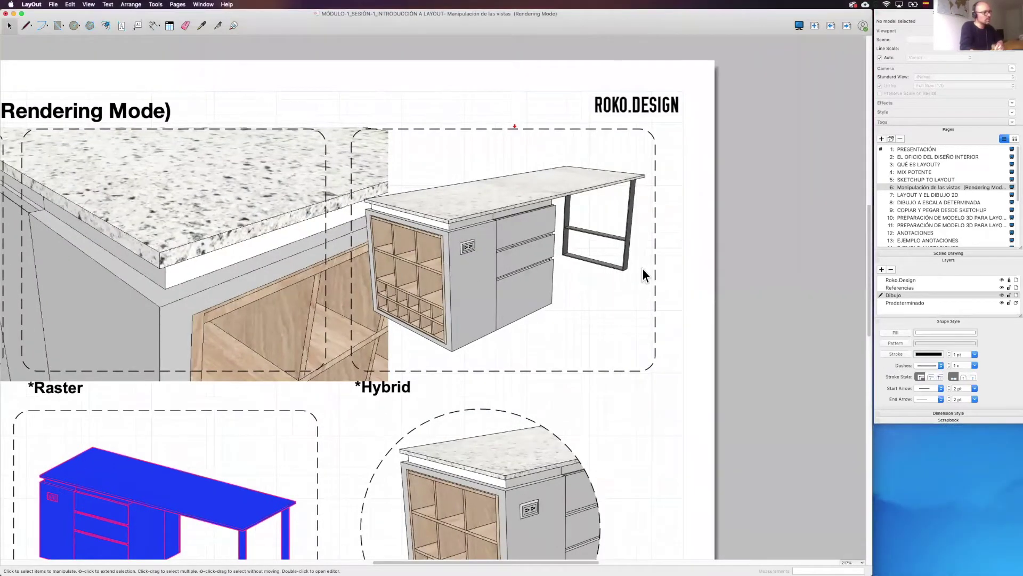
pyautogui.scroll(2, 503, 218)
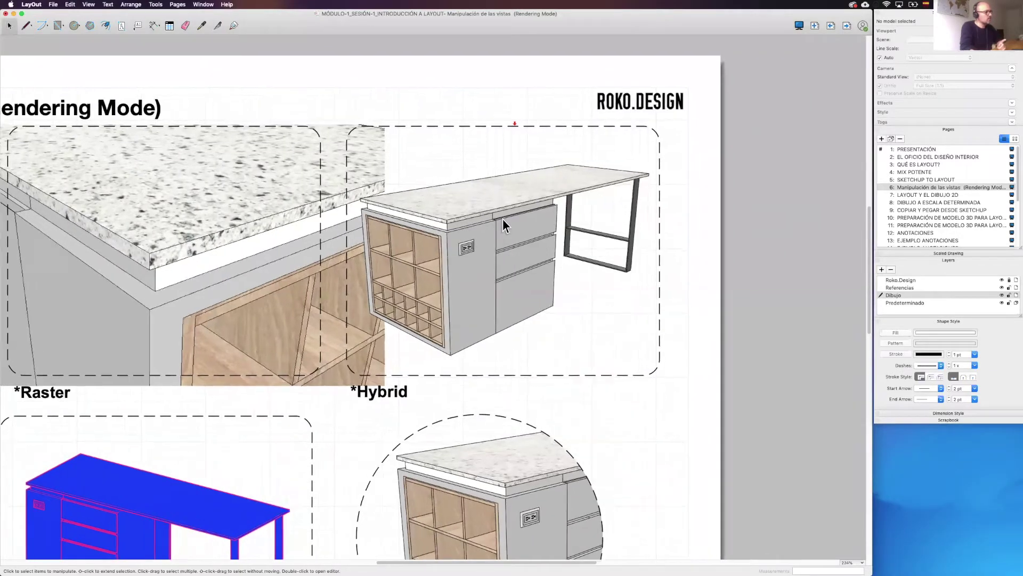
pyautogui.scroll(1, 507, 219)
pyautogui.scroll(4, 516, 217)
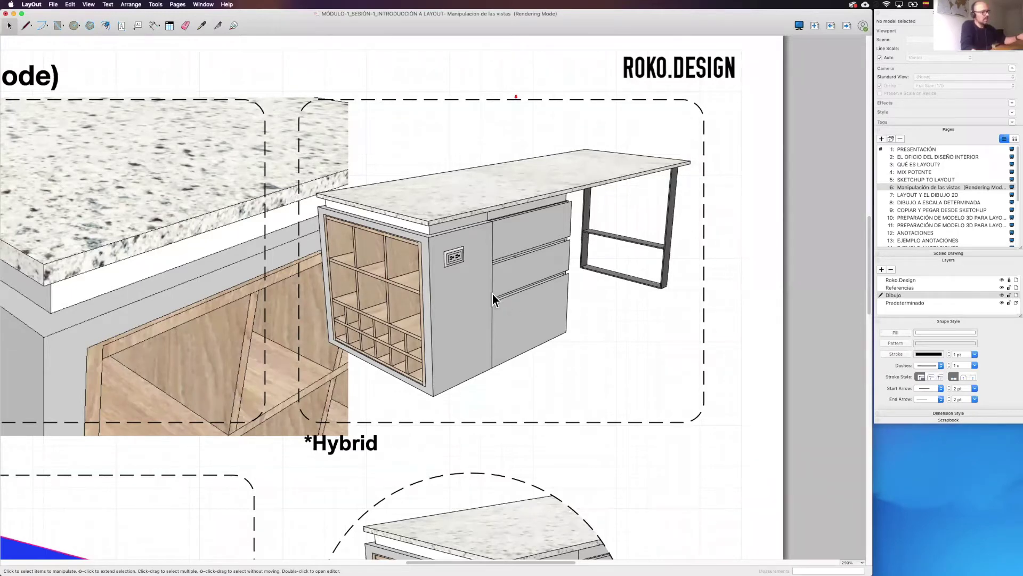
pyautogui.moveTo(597, 284); pyautogui.dragTo(787, 241, button='middle')
pyautogui.hscroll(-10, 309, 276)
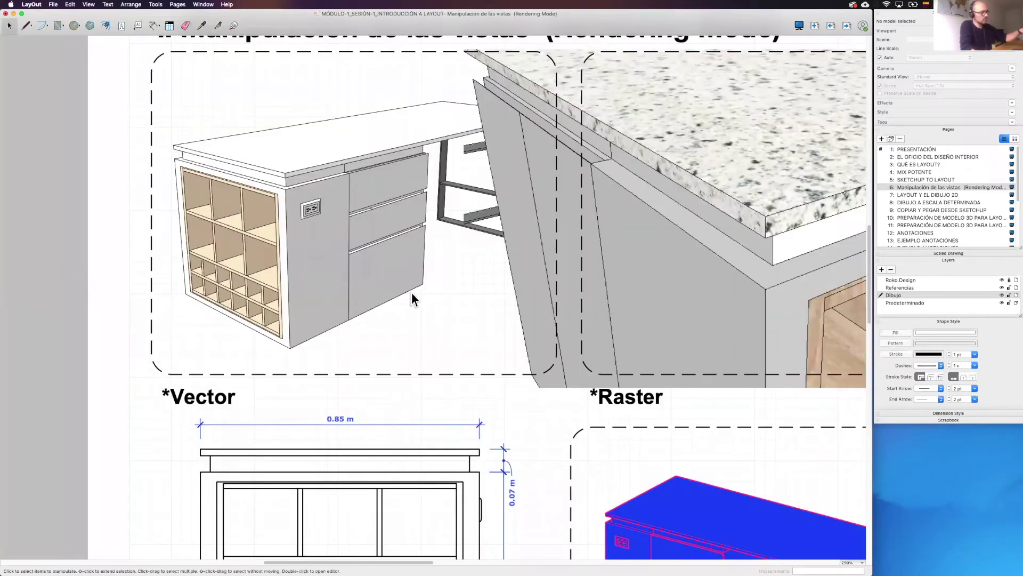
pyautogui.hscroll(1, 574, 267)
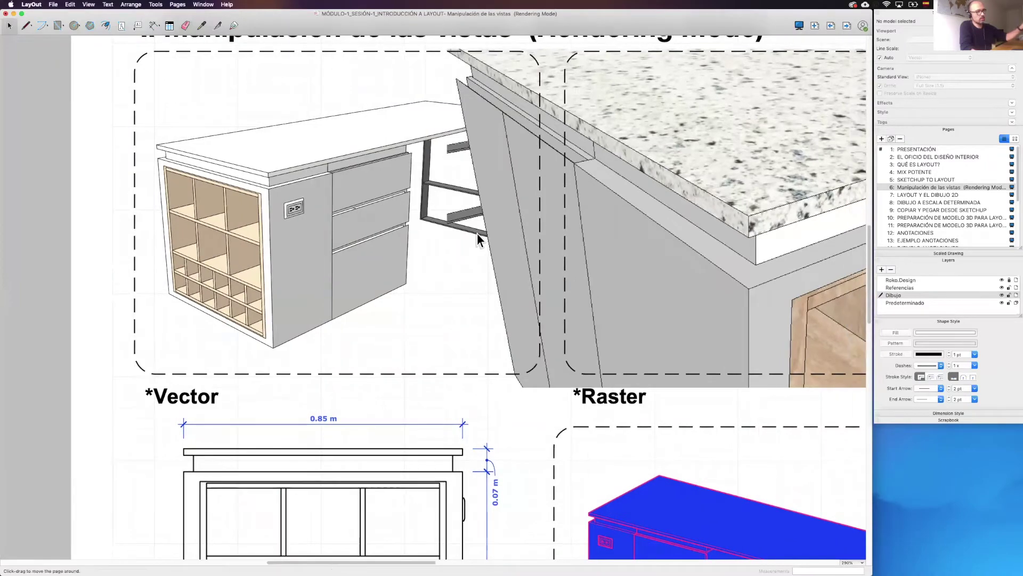
pyautogui.hscroll(6, 478, 232)
pyautogui.hscroll(2, 498, 236)
pyautogui.hscroll(3, 509, 213)
pyautogui.hscroll(1, 509, 214)
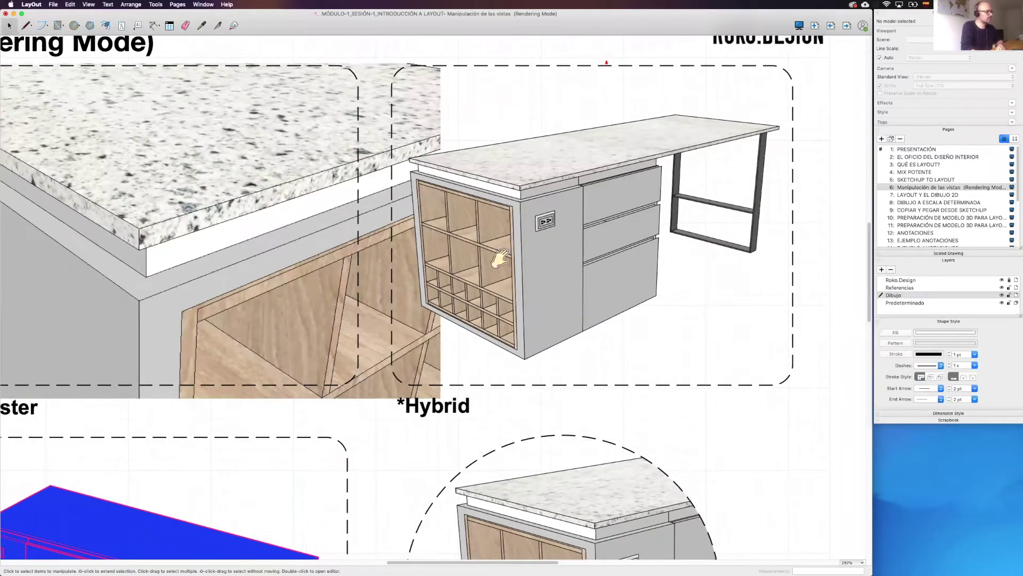
pyautogui.scroll(-2, 515, 222)
pyautogui.moveTo(215, 406); pyautogui.dragTo(313, 342, button='middle')
pyautogui.scroll(-5, 236, 306)
pyautogui.hscroll(-8, 235, 306)
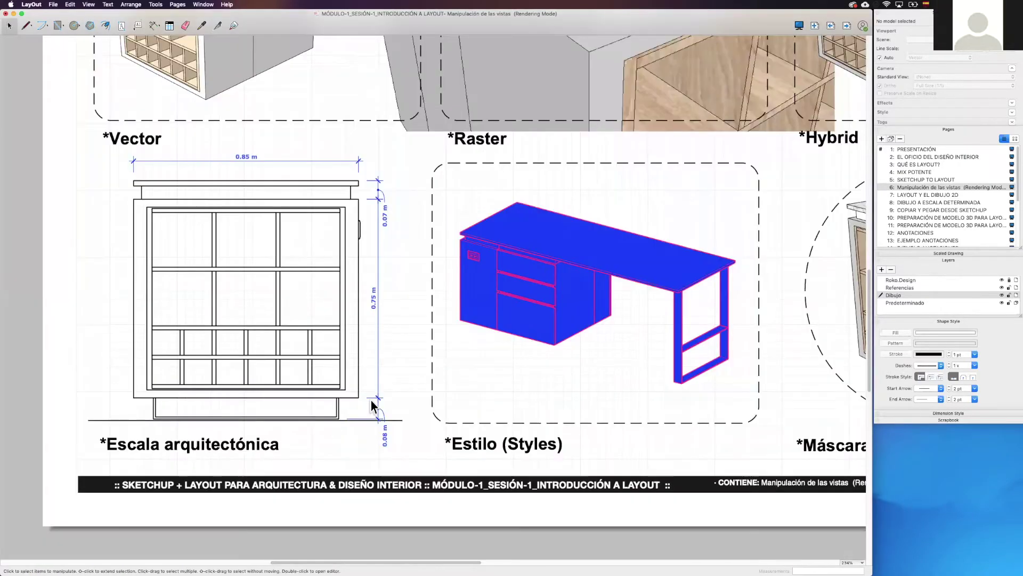
pyautogui.hscroll(6, 363, 344)
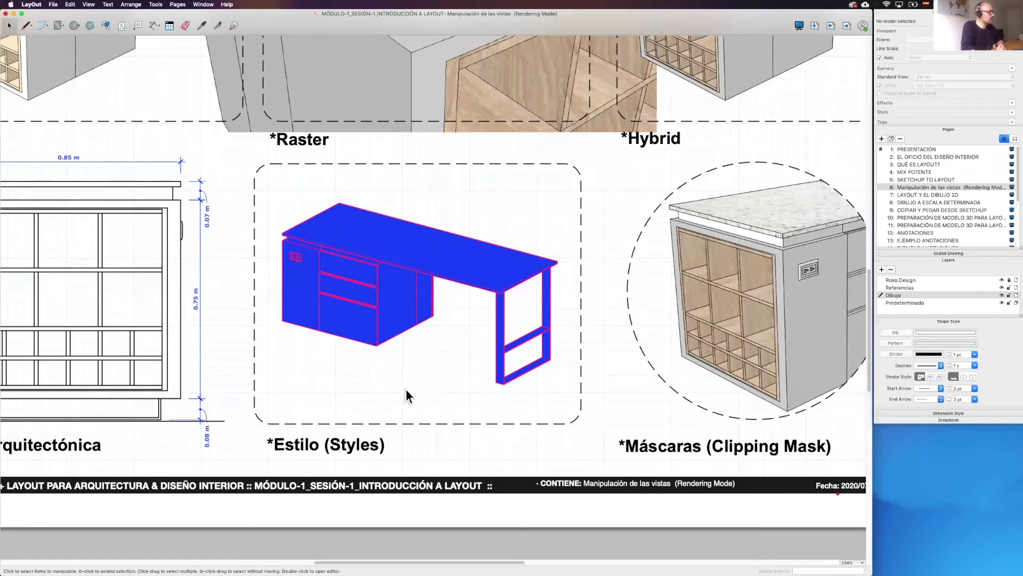
pyautogui.scroll(1, 406, 390)
pyautogui.scroll(1, 408, 379)
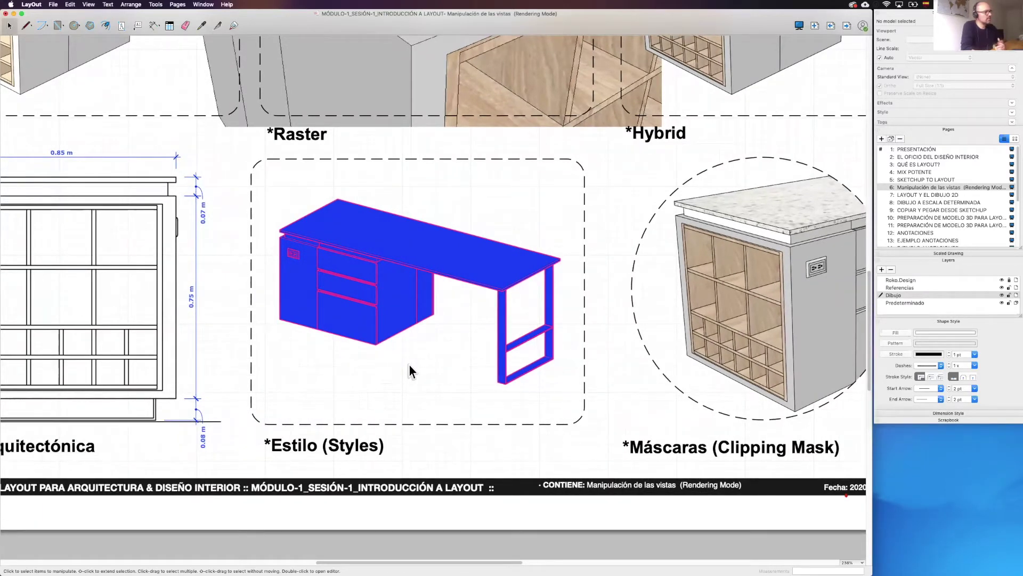
pyautogui.scroll(1, 401, 323)
pyautogui.scroll(1, 401, 319)
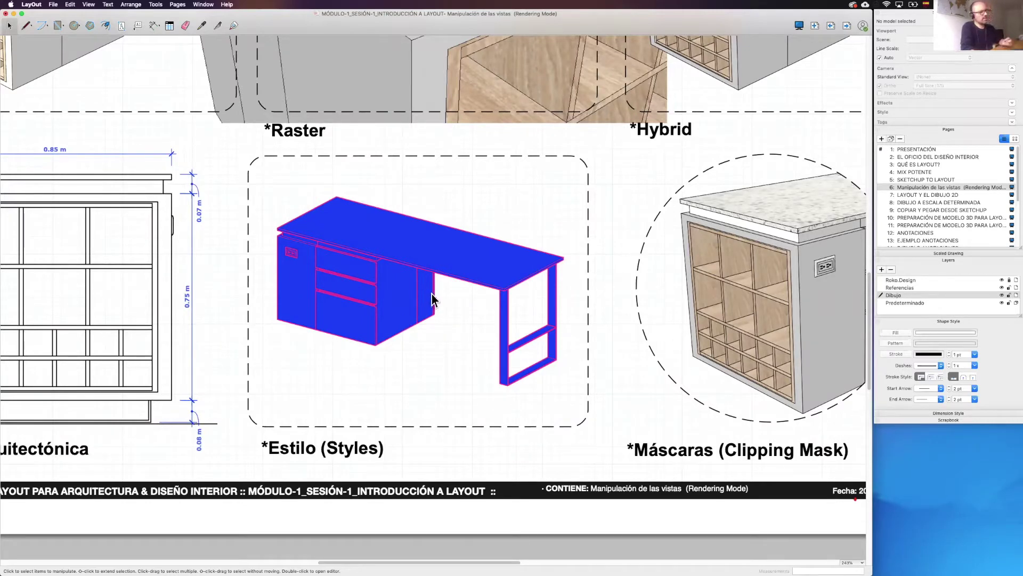
pyautogui.scroll(1, 394, 275)
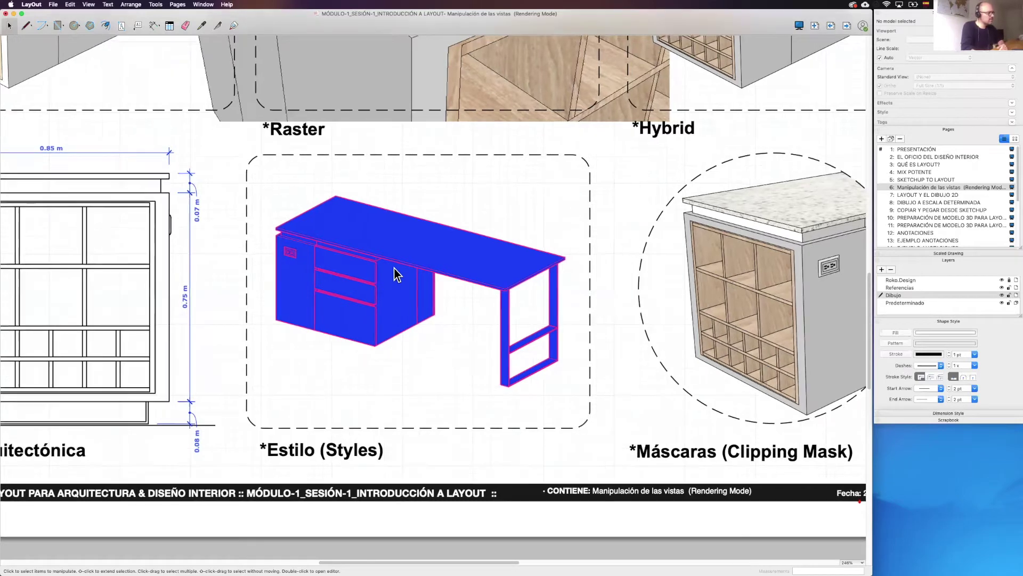
pyautogui.scroll(1, 497, 216)
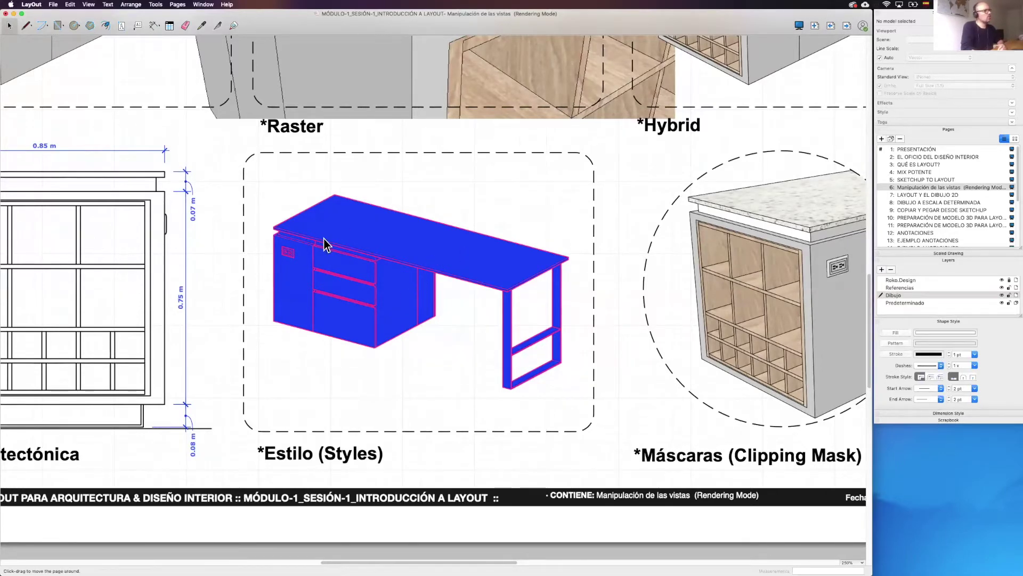
pyautogui.hscroll(5, 366, 235)
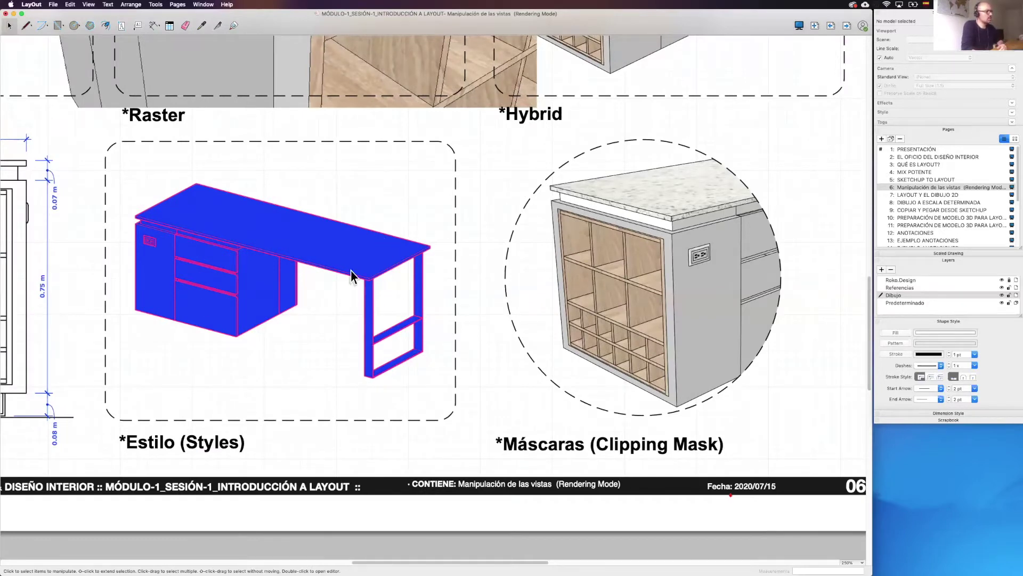
pyautogui.click(324, 261)
# Apply a plain white Default Styles style with black linework to the Estilo desk viewport
pyautogui.hscroll(-8, 352, 234)
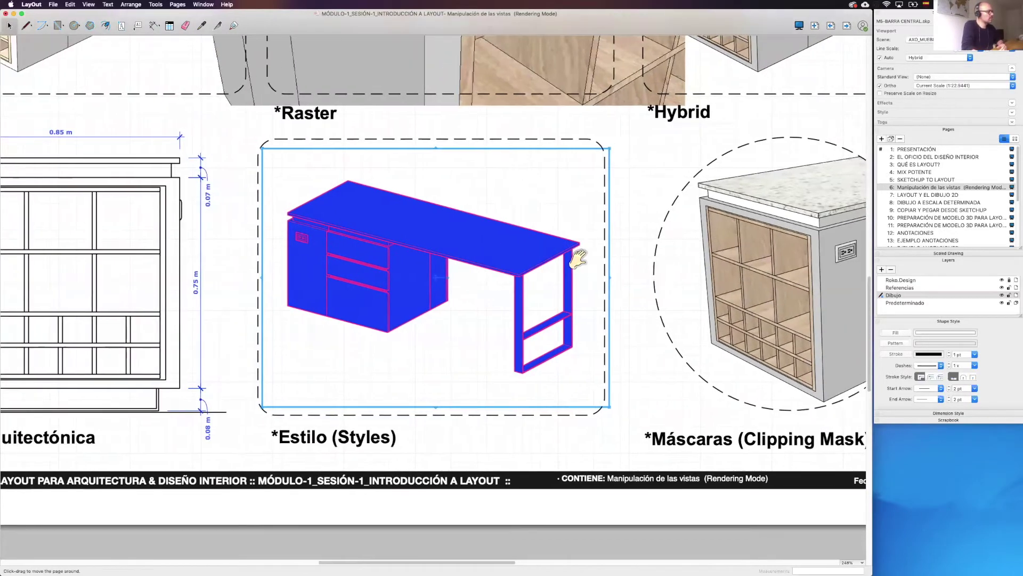
pyautogui.hscroll(5, 601, 283)
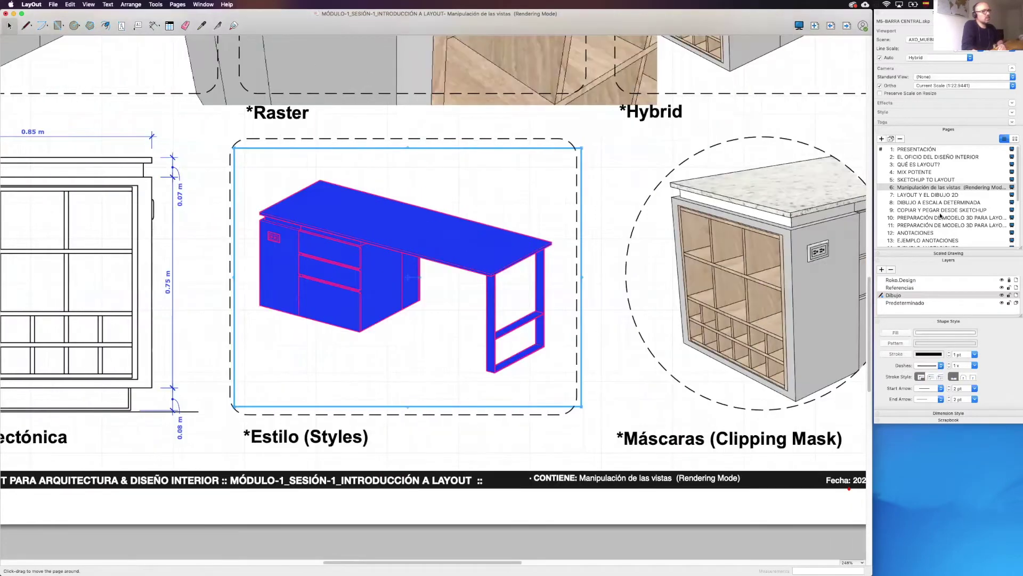
pyautogui.click(951, 131)
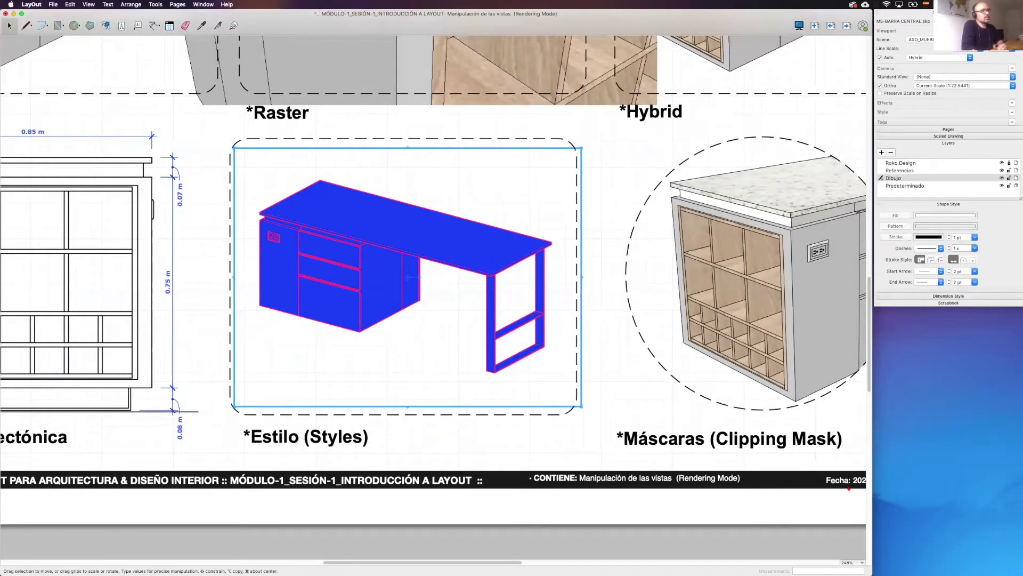
pyautogui.click(915, 112)
pyautogui.click(993, 122)
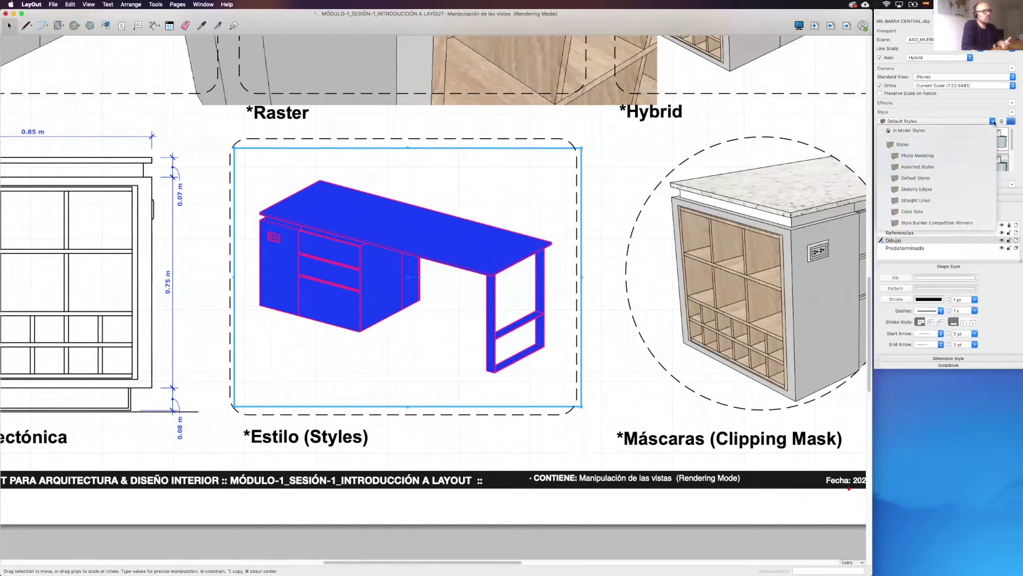
pyautogui.click(925, 212)
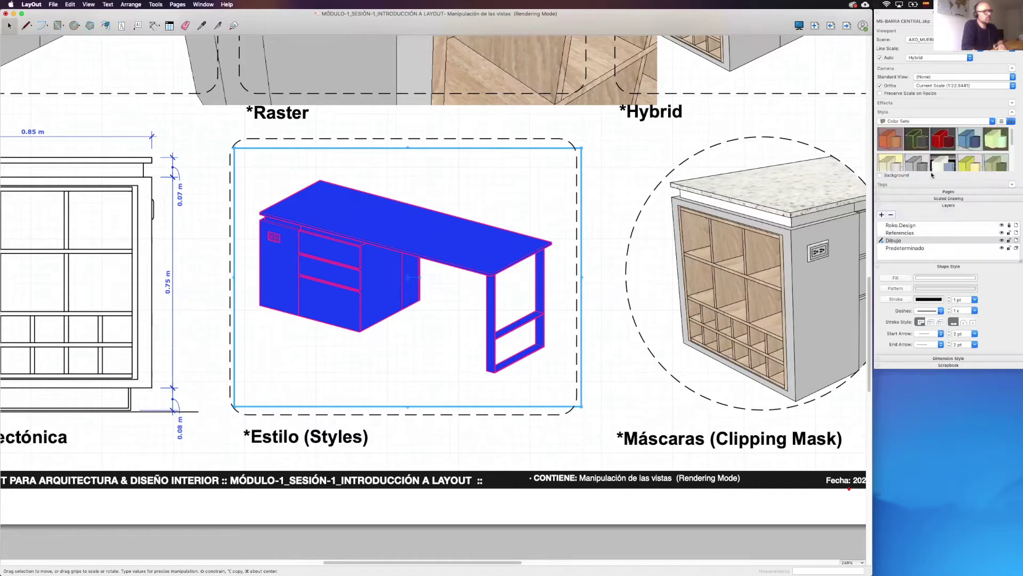
pyautogui.click(993, 121)
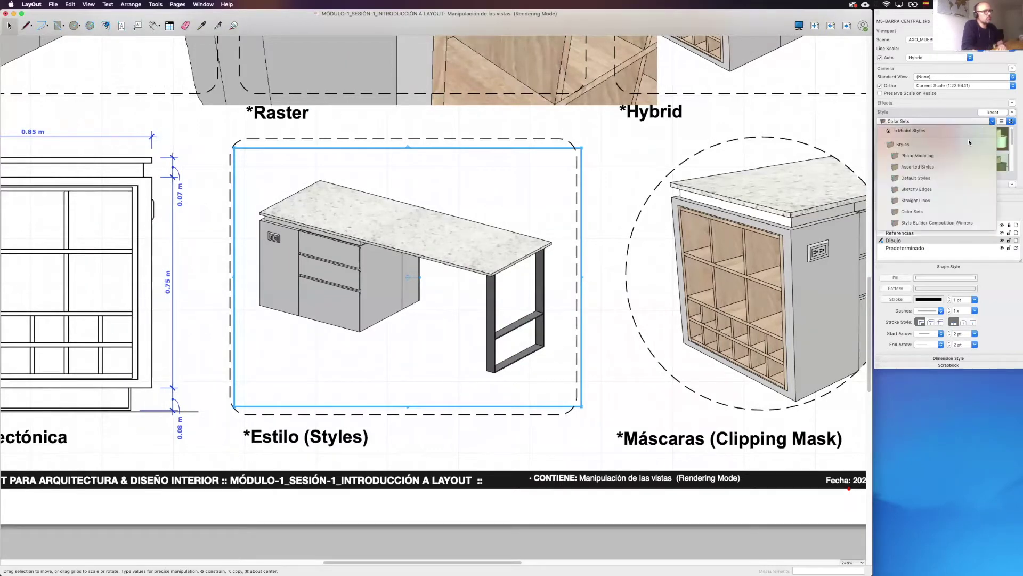
pyautogui.click(922, 178)
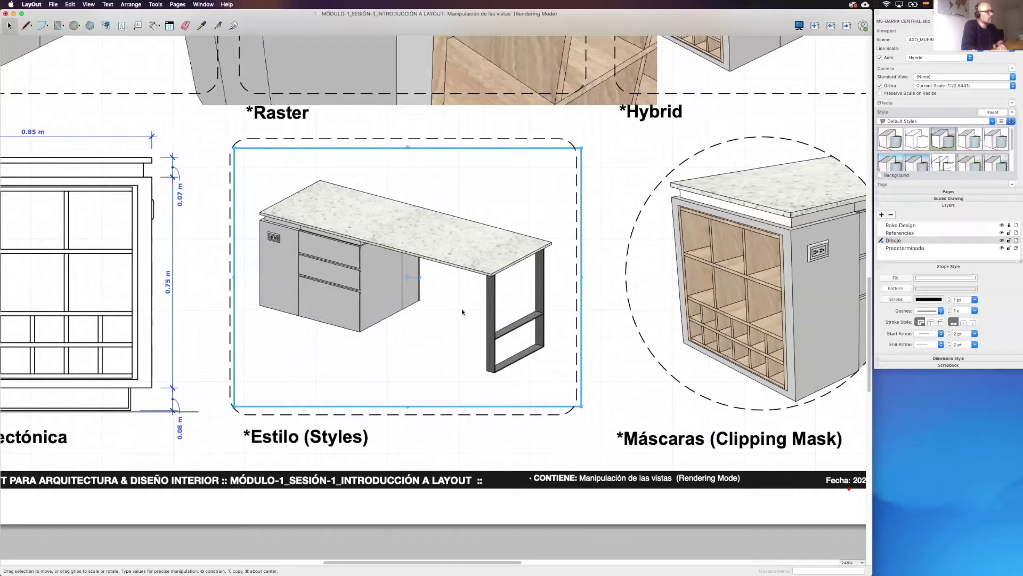
pyautogui.hscroll(-5, 403, 259)
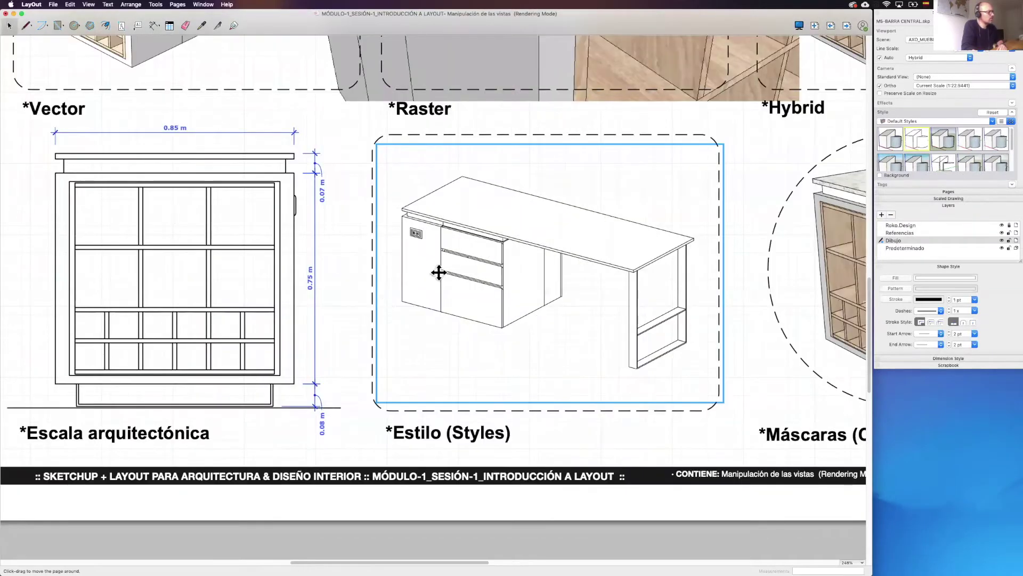
# Orbit and pan the Estilo desk model, then set its camera to the Top standard view
pyautogui.scroll(3, 450, 241)
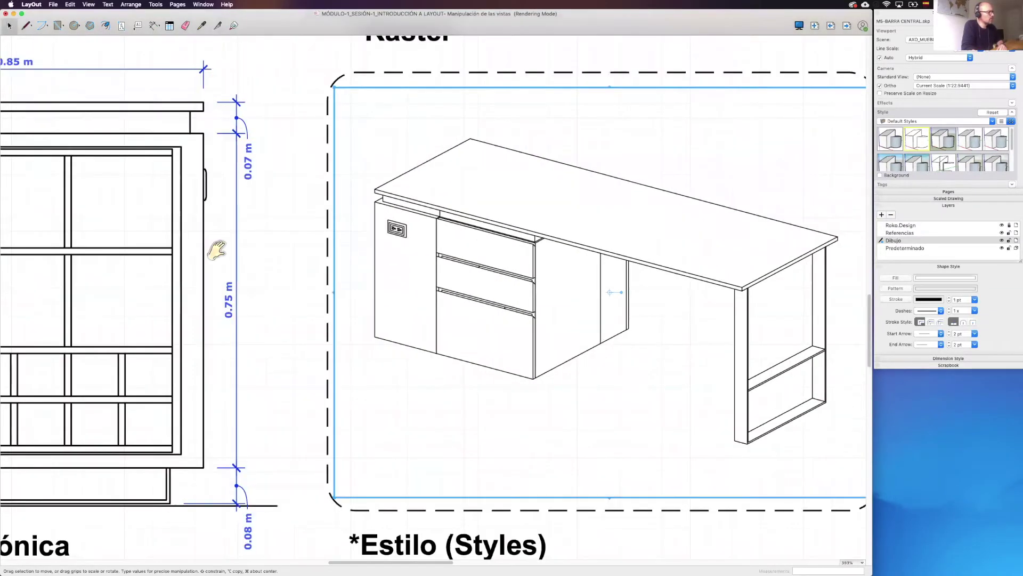
pyautogui.scroll(-1, 217, 250)
pyautogui.scroll(-3, 457, 190)
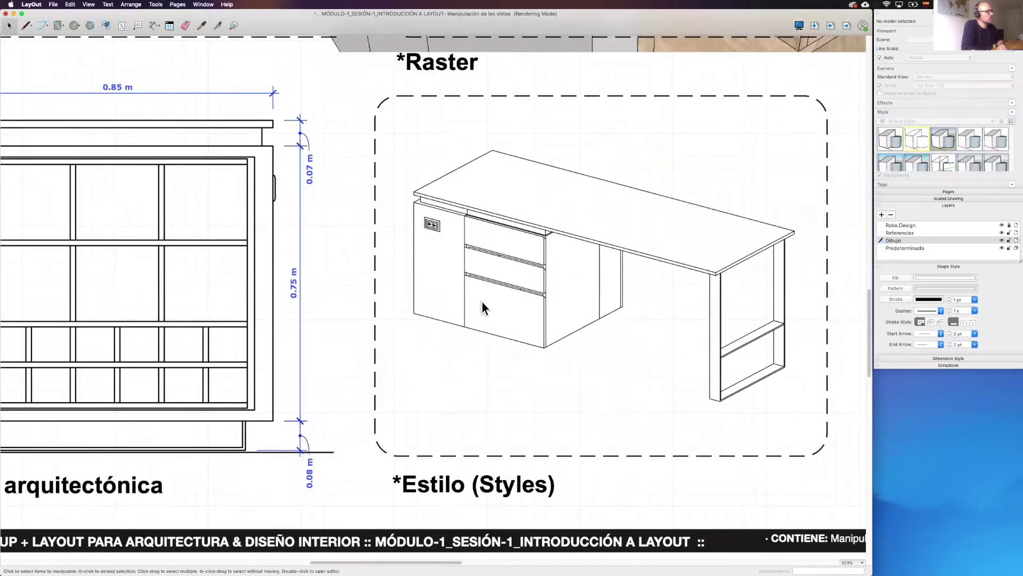
pyautogui.hscroll(2, 491, 281)
pyautogui.doubleClick(552, 263)
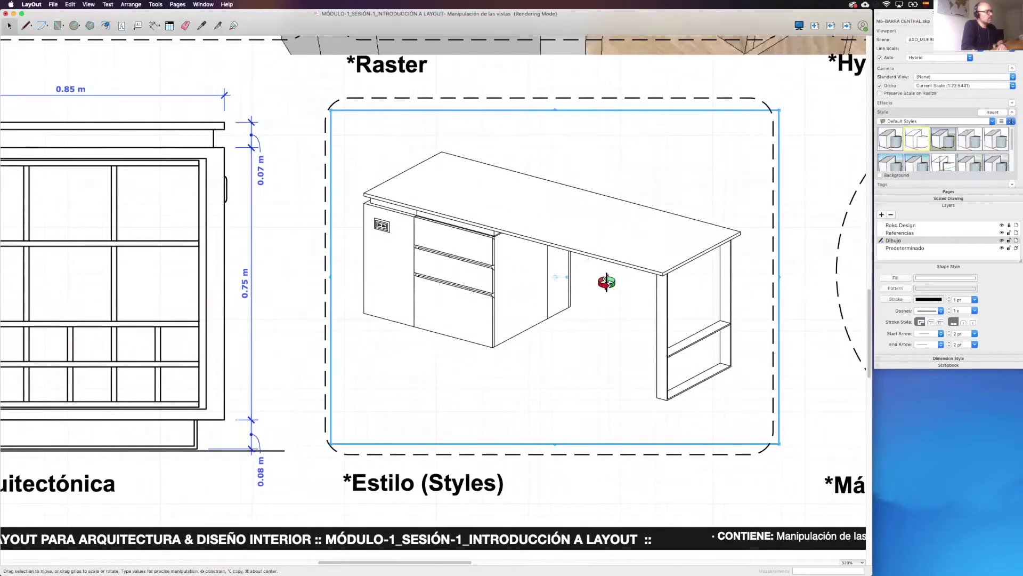
pyautogui.moveTo(606, 286)
pyautogui.mouseDown()
pyautogui.moveTo(555, 338)
pyautogui.moveTo(316, 201)
pyautogui.moveTo(407, 187)
pyautogui.moveTo(520, 238)
pyautogui.mouseUp()
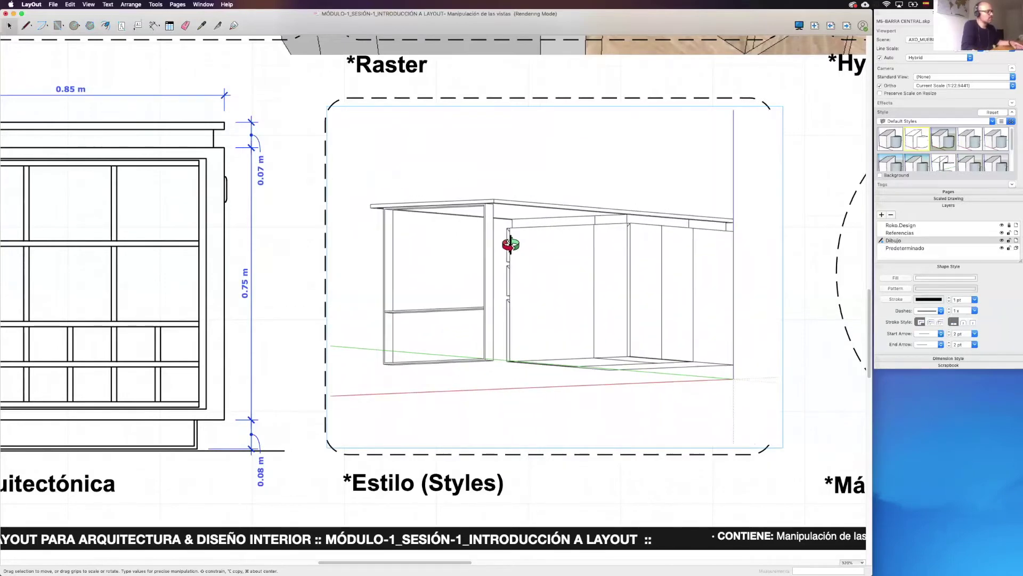
pyautogui.moveTo(577, 263)
pyautogui.mouseDown()
pyautogui.moveTo(639, 254)
pyautogui.moveTo(541, 251)
pyautogui.moveTo(590, 248)
pyautogui.moveTo(590, 238)
pyautogui.mouseUp()
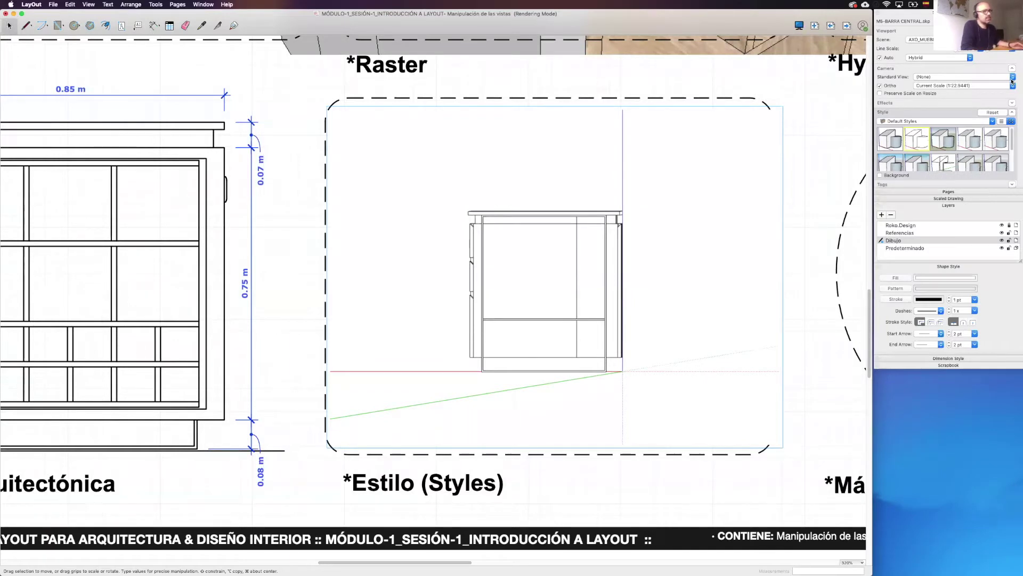
pyautogui.moveTo(589, 274); pyautogui.dragTo(613, 289)
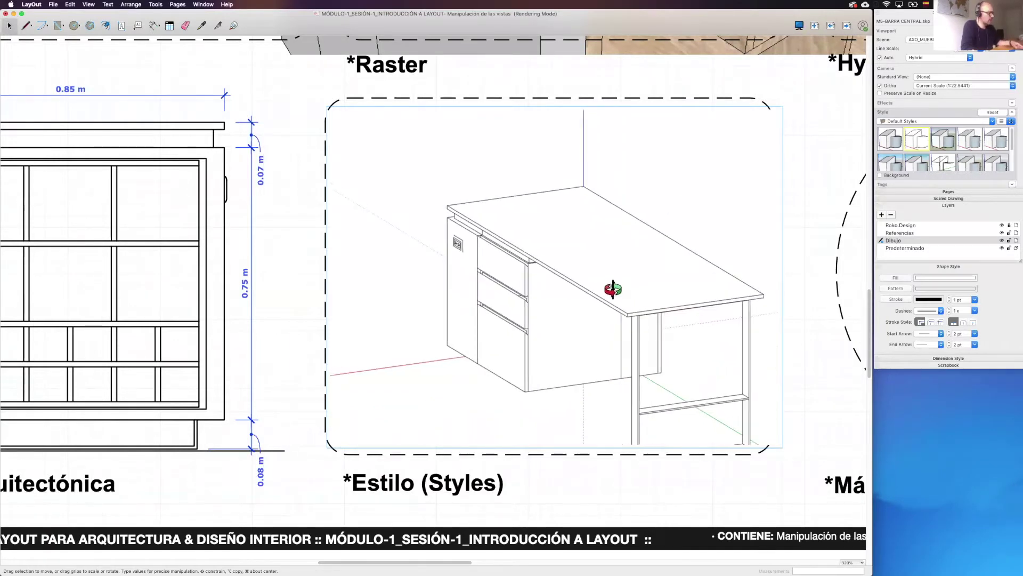
pyautogui.keyDown('shift'); pyautogui.moveTo(612, 343); pyautogui.dragTo(578, 308); pyautogui.keyUp('shift')
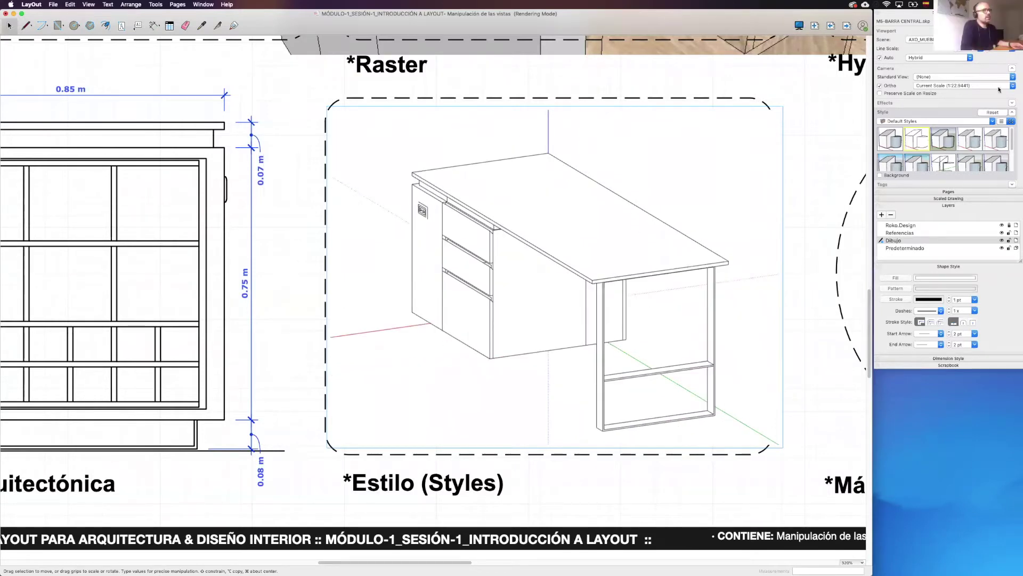
pyautogui.click(1013, 79)
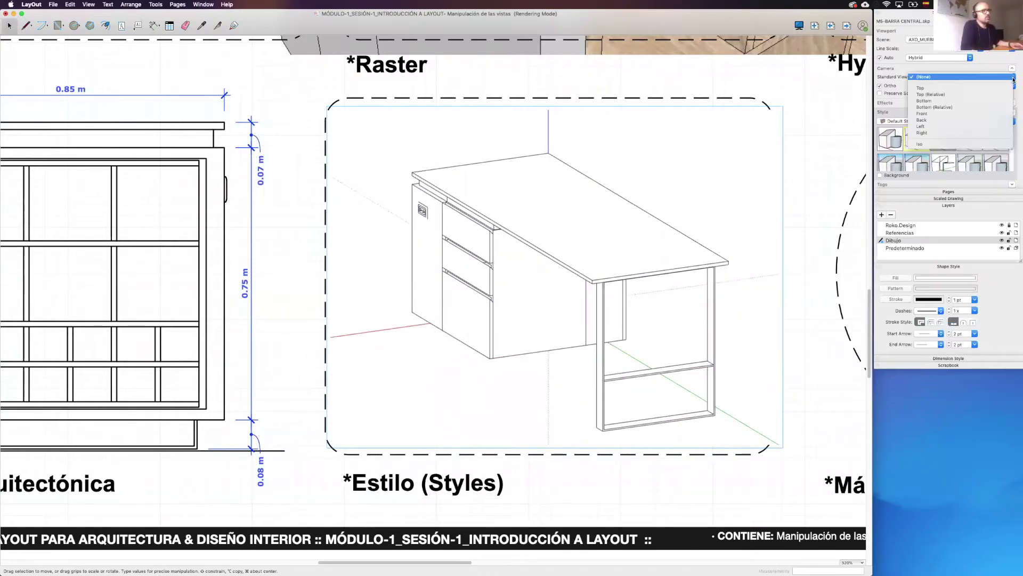
pyautogui.click(945, 89)
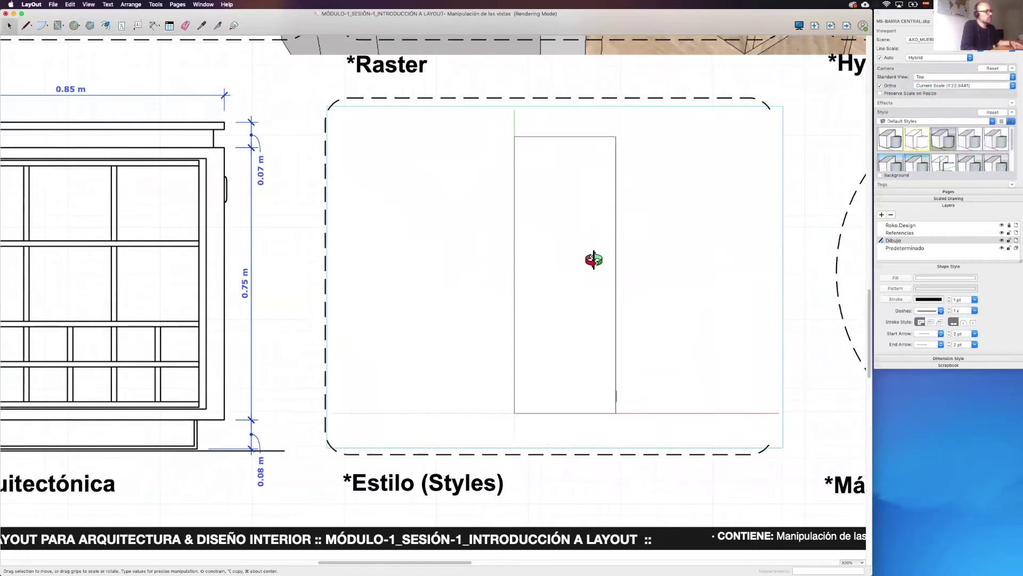
# Set the Styles viewport camera to the Left standard view, nudged right in the frame
pyautogui.click(1013, 79)
pyautogui.click(925, 103)
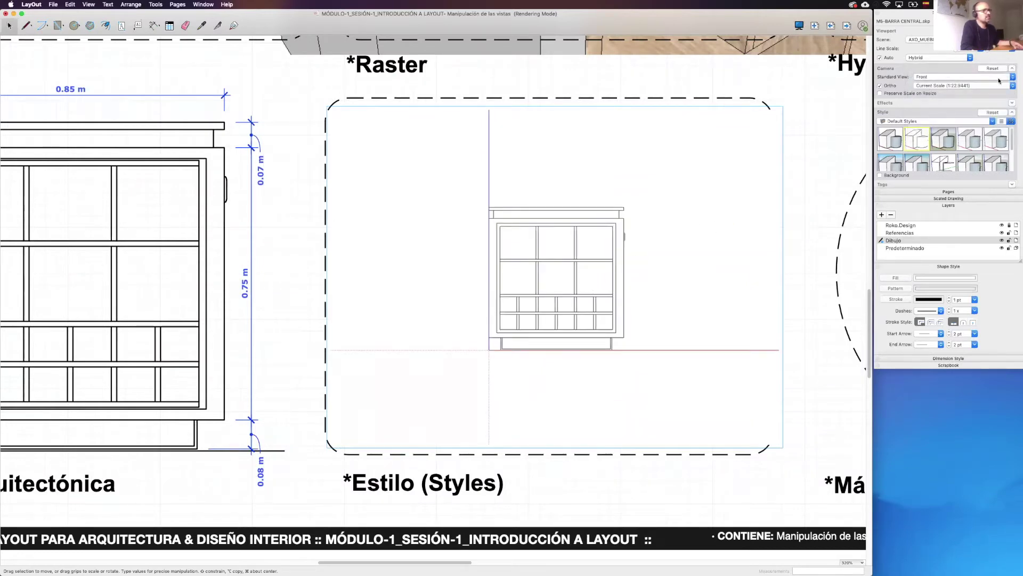
pyautogui.click(1014, 79)
pyautogui.click(927, 89)
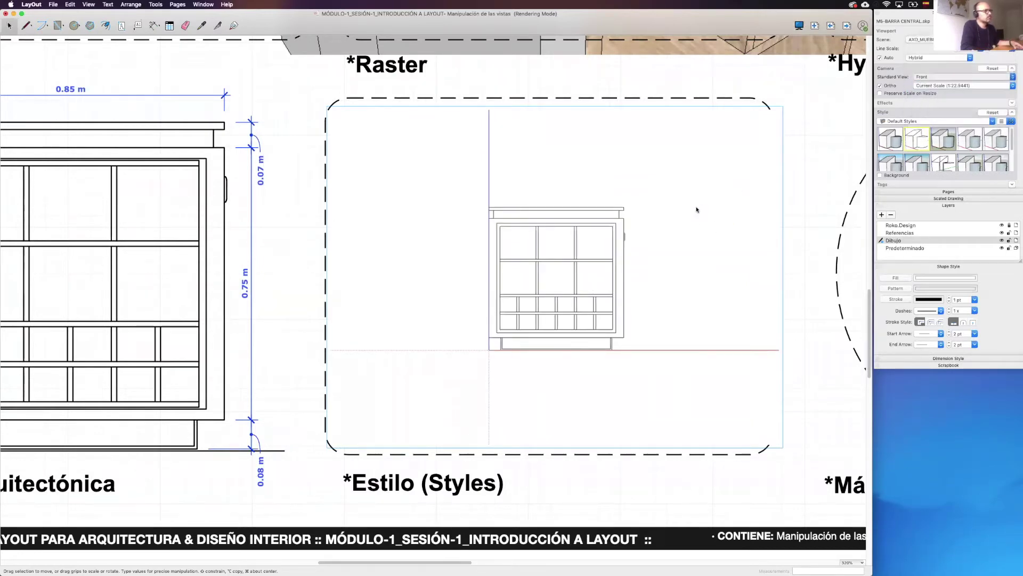
pyautogui.scroll(-1, 614, 260)
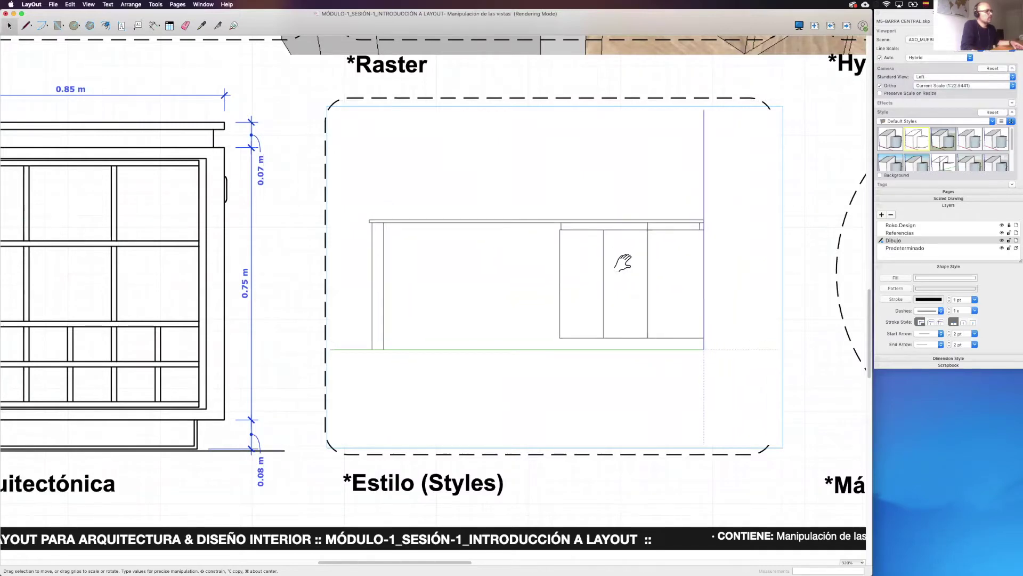
pyautogui.moveTo(620, 261); pyautogui.dragTo(627, 261)
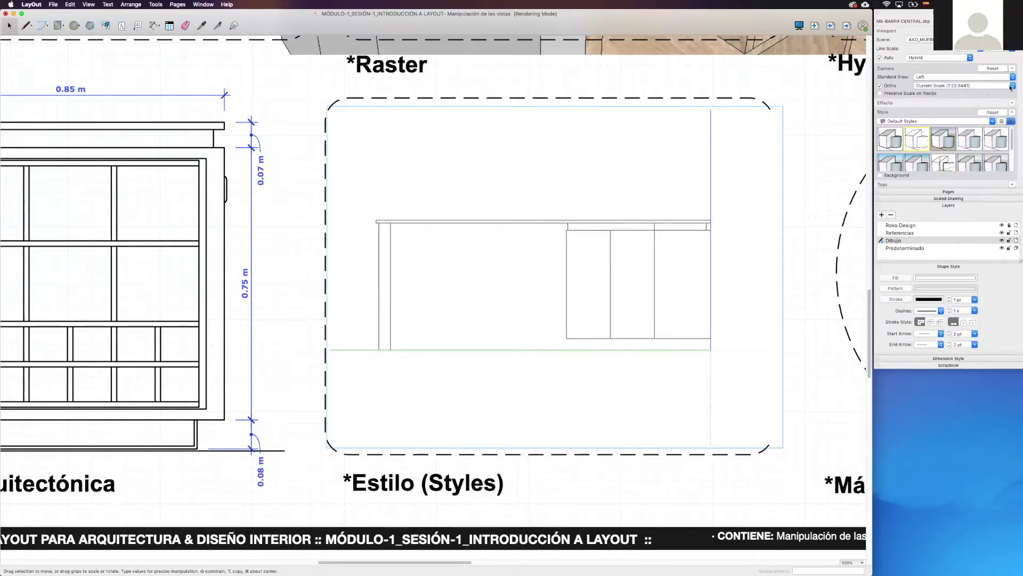
# Set the side elevation viewport to 1:20 scale and deselect it
pyautogui.click(1006, 88)
pyautogui.scroll(2, 955, 80)
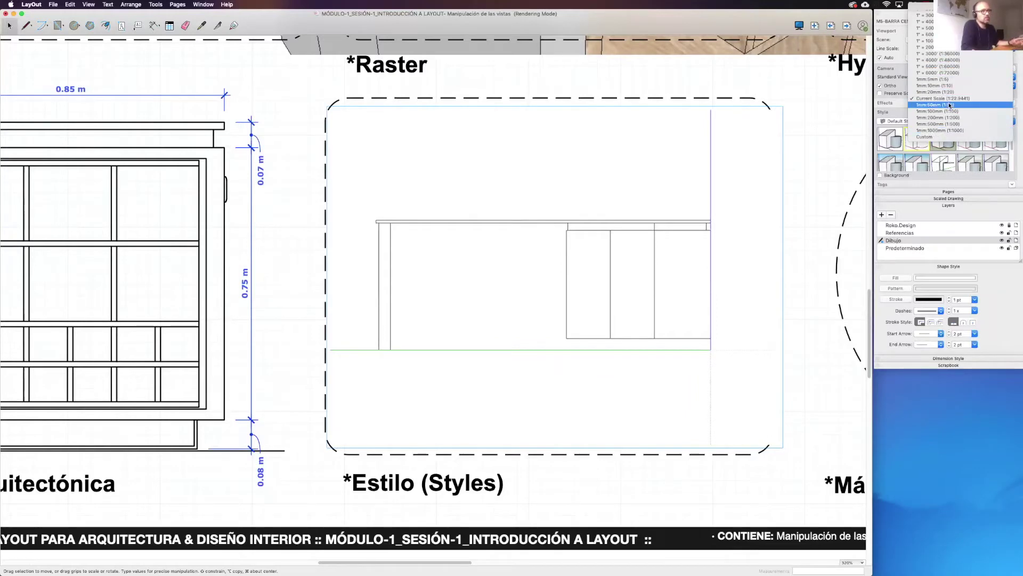
pyautogui.click(952, 91)
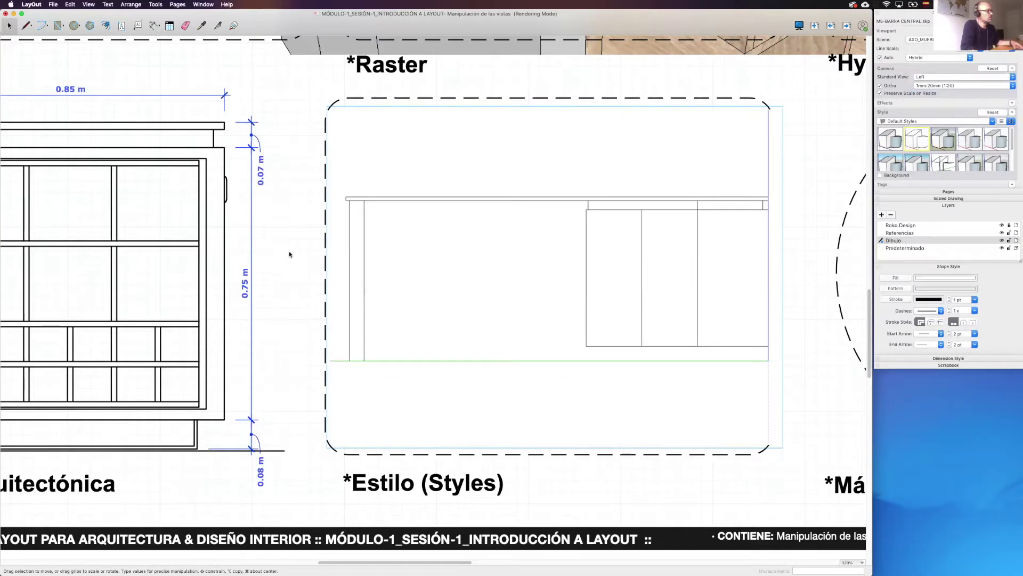
pyautogui.press('Escape')
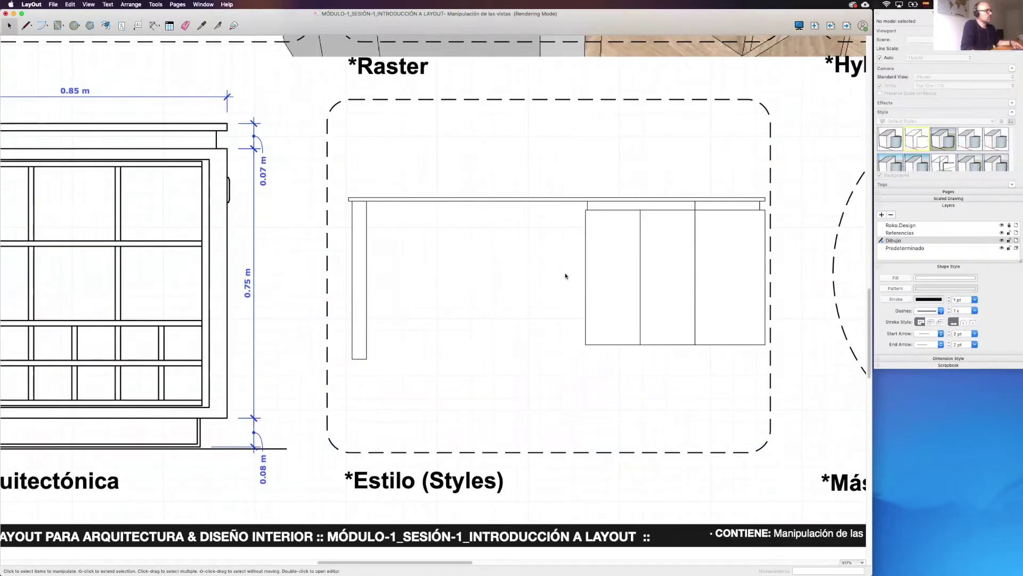
# Draw a ground line under the side elevation's legs, extended past both ends
pyautogui.scroll(-3, 564, 277)
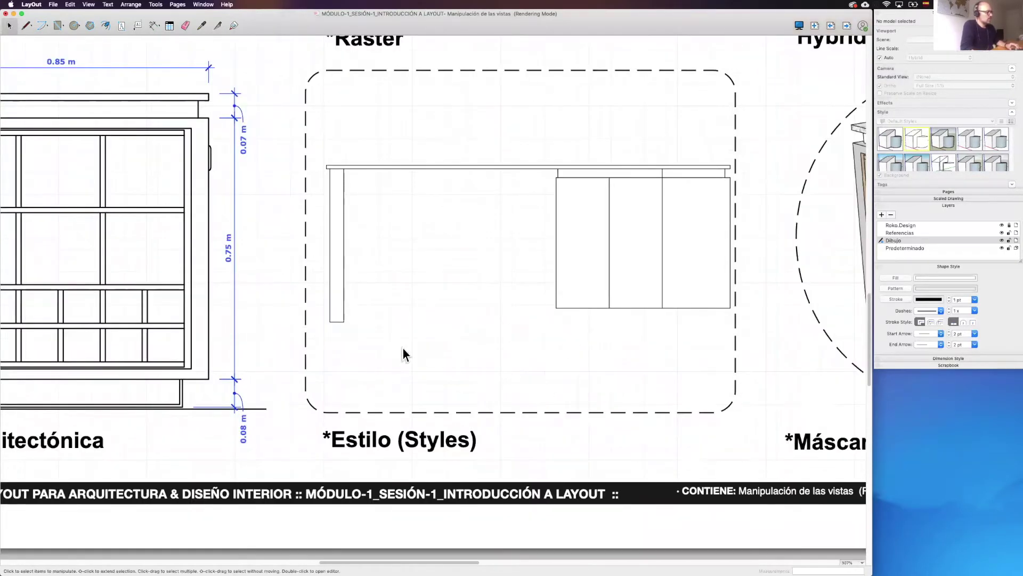
pyautogui.press('l')
pyautogui.click(329, 322)
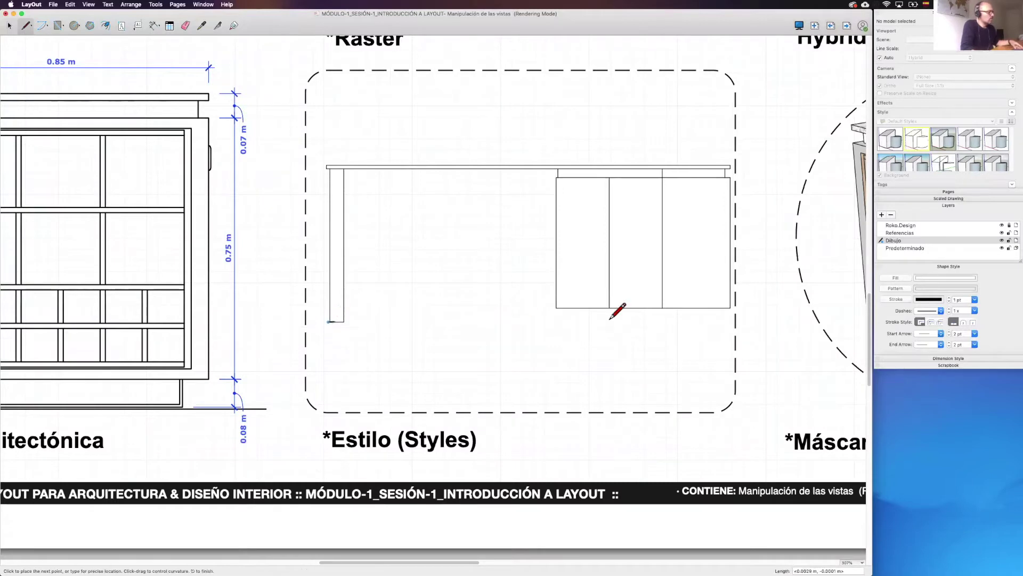
pyautogui.press('Escape')
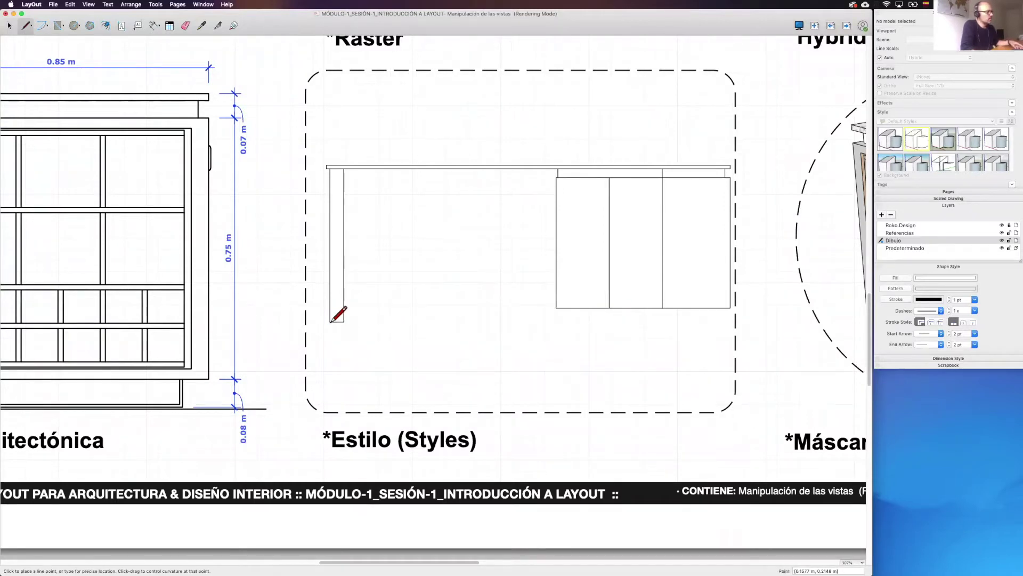
pyautogui.click(330, 321)
pyautogui.click(782, 322)
pyautogui.press('space')
pyautogui.click(744, 320)
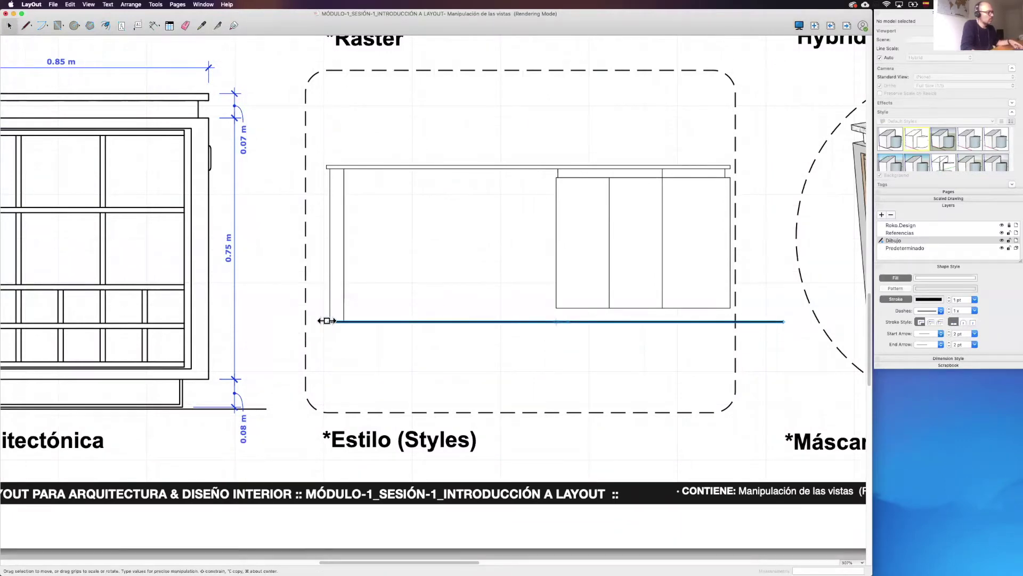
pyautogui.moveTo(327, 321); pyautogui.dragTo(265, 321)
pyautogui.click(620, 217)
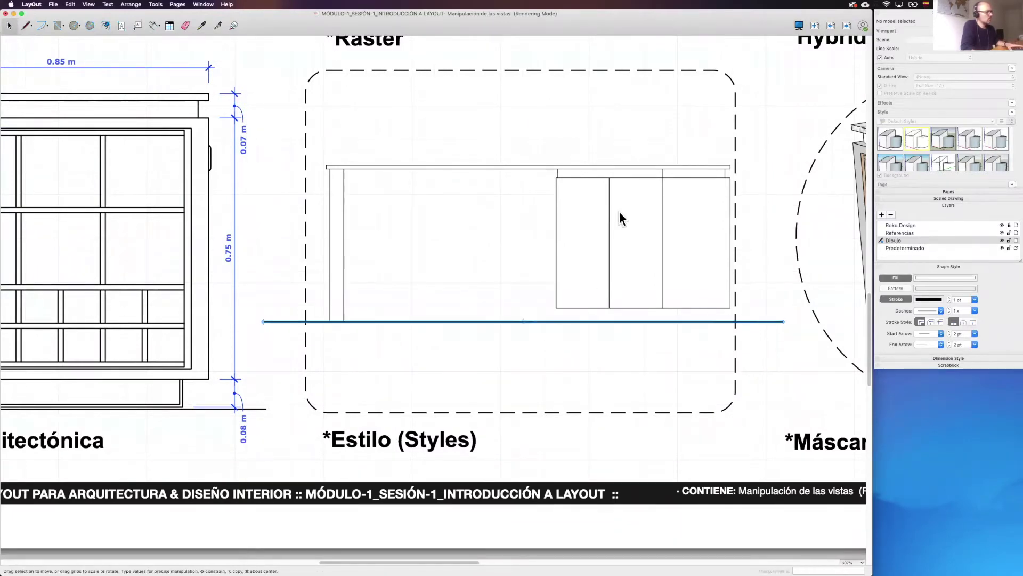
# Dimension the counter's 2.32 m overall length above and 0.90 m height on the left
pyautogui.scroll(1, 575, 309)
pyautogui.scroll(1, 544, 298)
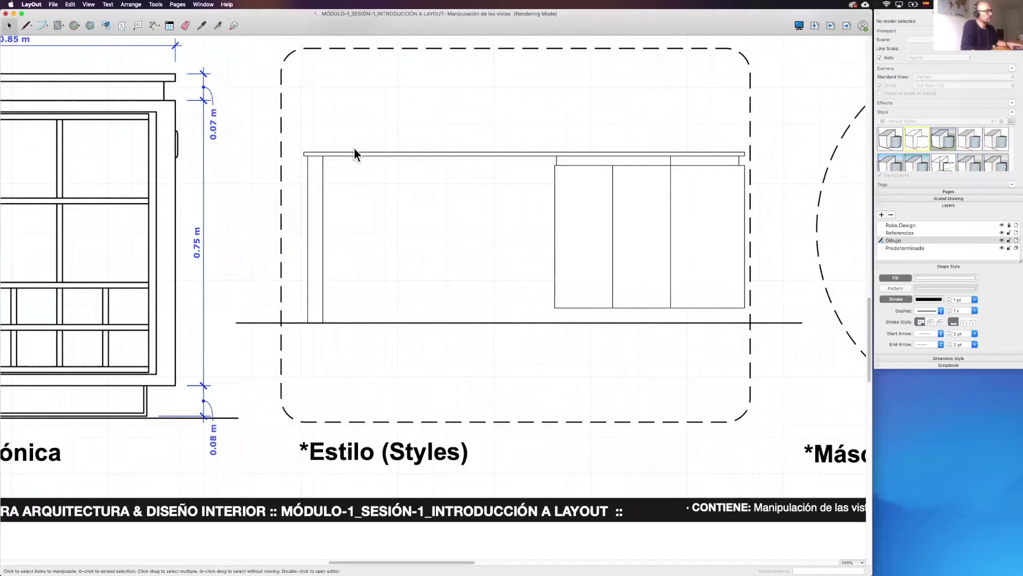
pyautogui.click(153, 25)
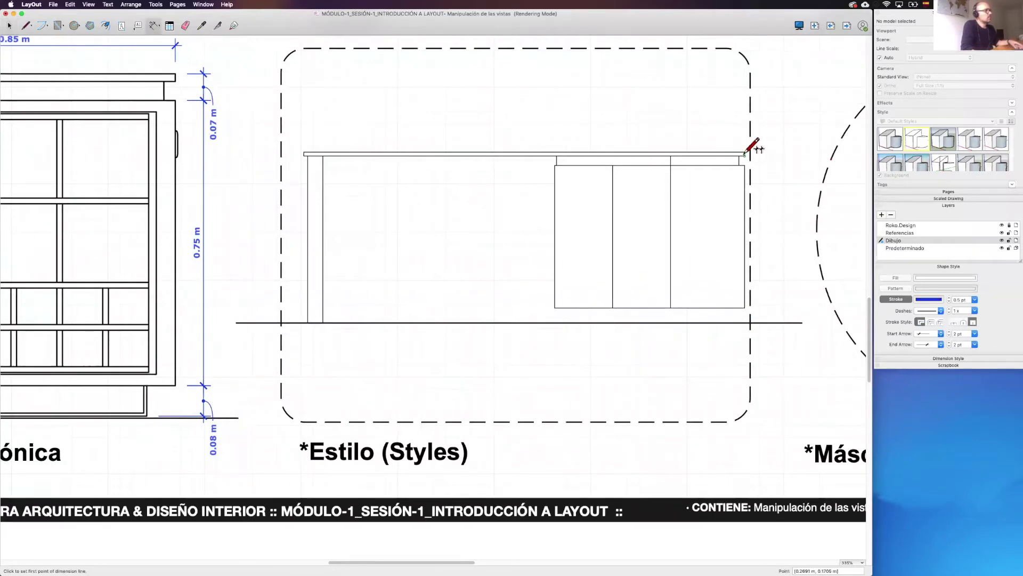
pyautogui.click(745, 154)
pyautogui.click(304, 154)
pyautogui.click(311, 136)
pyautogui.click(303, 154)
pyautogui.click(308, 322)
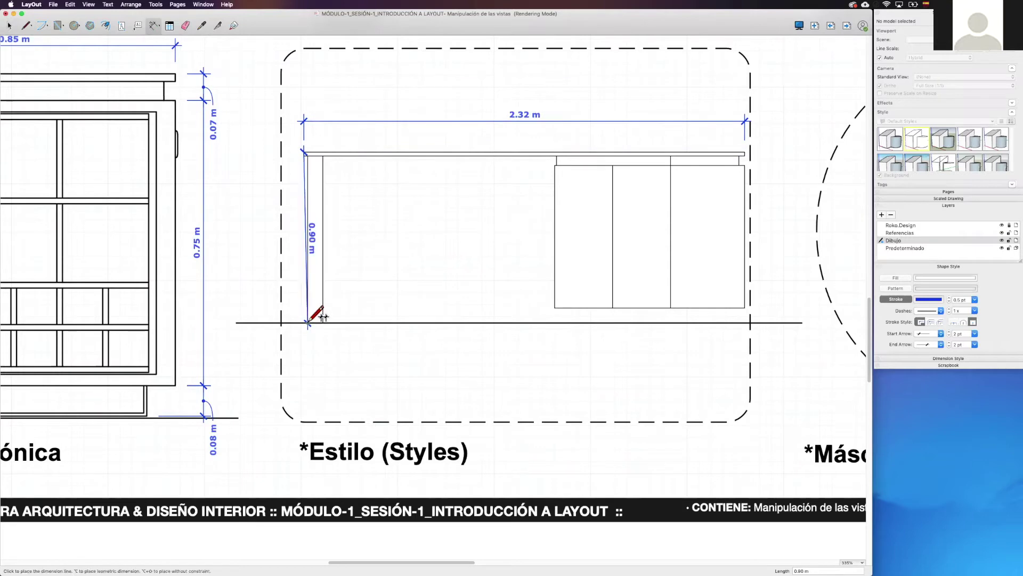
pyautogui.click(245, 299)
pyautogui.press('space')
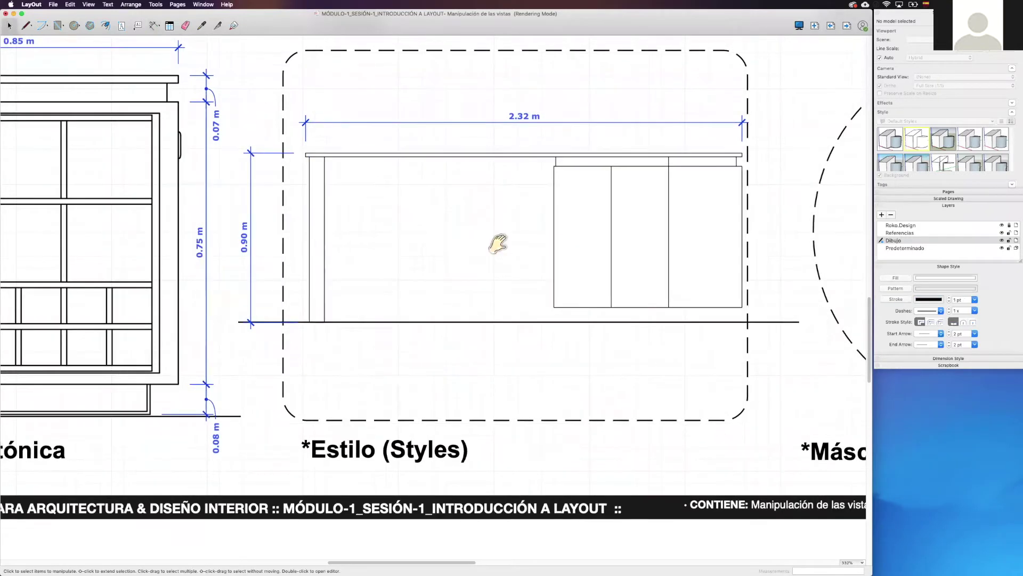
pyautogui.scroll(-2, 491, 240)
pyautogui.scroll(2, 541, 272)
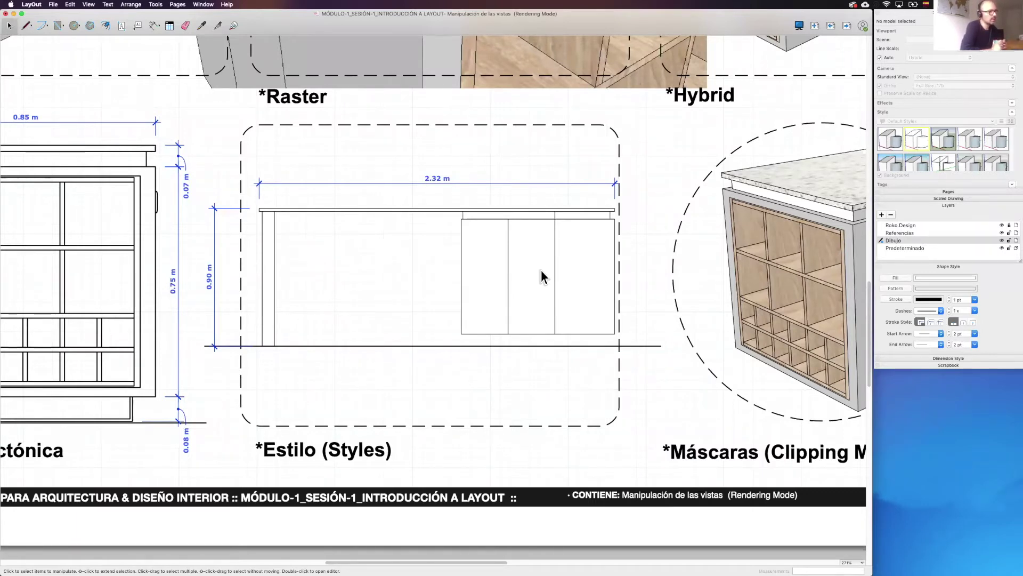
pyautogui.moveTo(509, 255); pyautogui.dragTo(469, 260, button='middle')
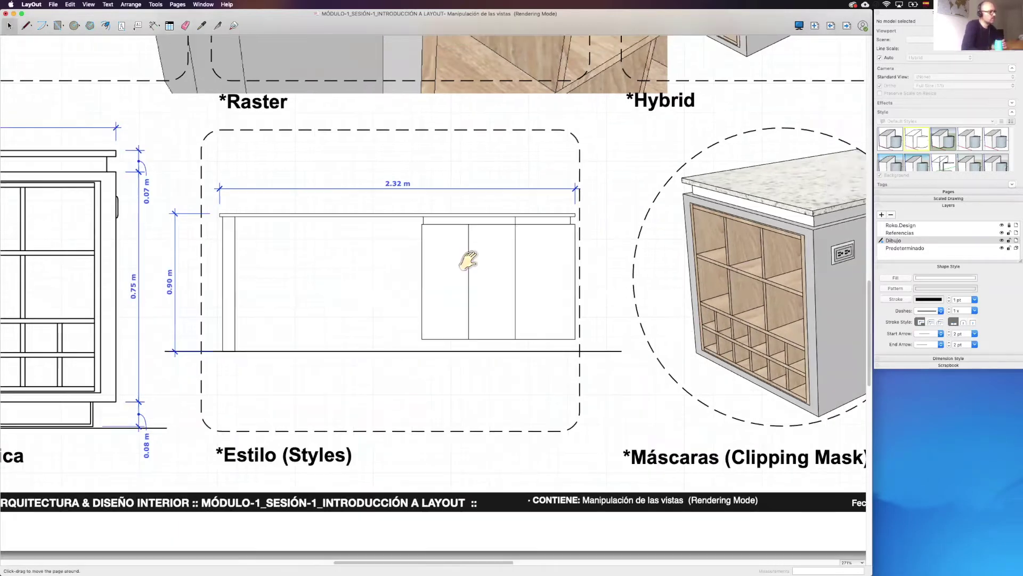
pyautogui.hscroll(3, 468, 260)
pyautogui.hscroll(4, 536, 286)
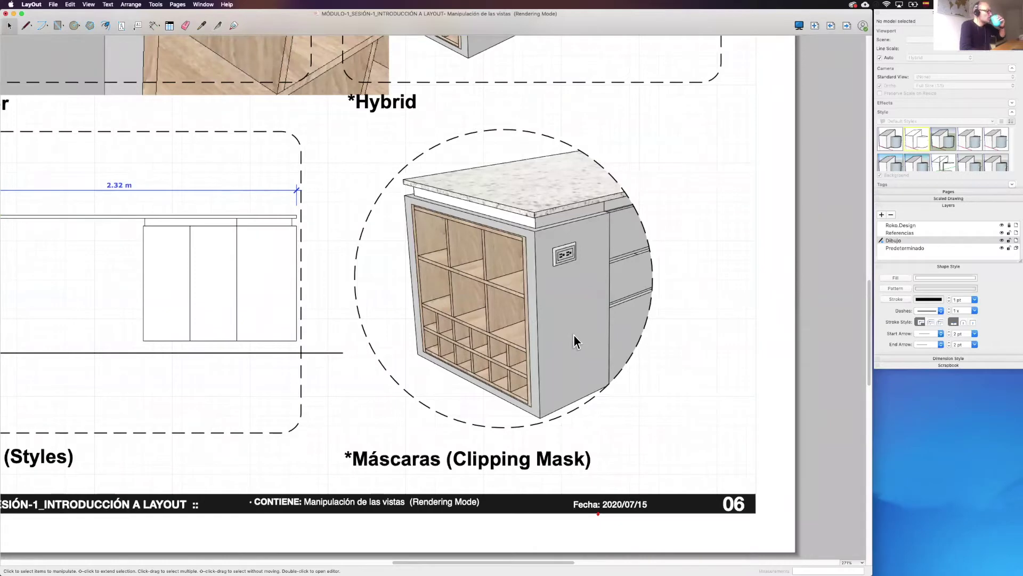
pyautogui.hscroll(1, 567, 299)
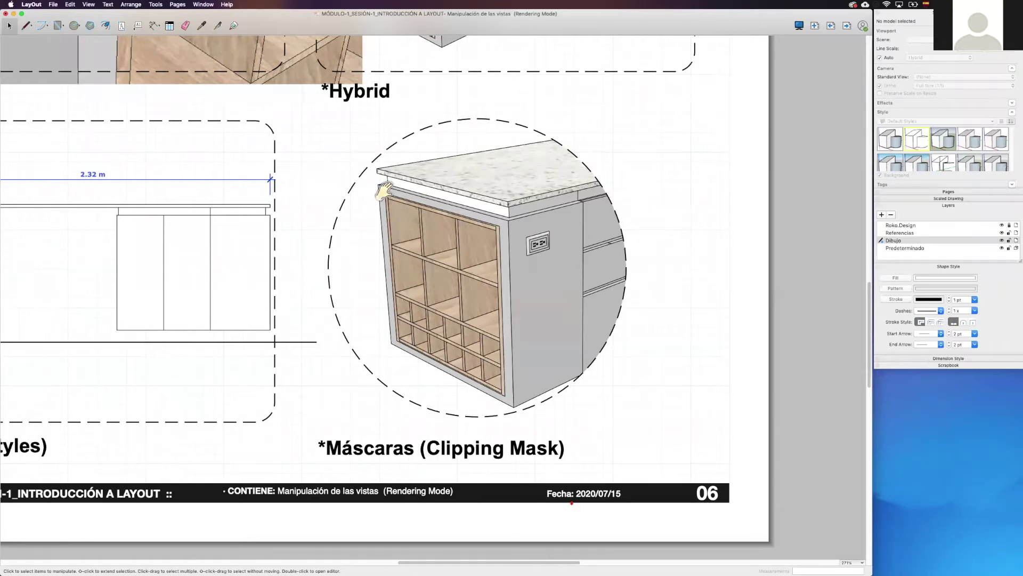
pyautogui.scroll(5, 479, 272)
pyautogui.hscroll(-3, 480, 271)
pyautogui.scroll(-5, 448, 267)
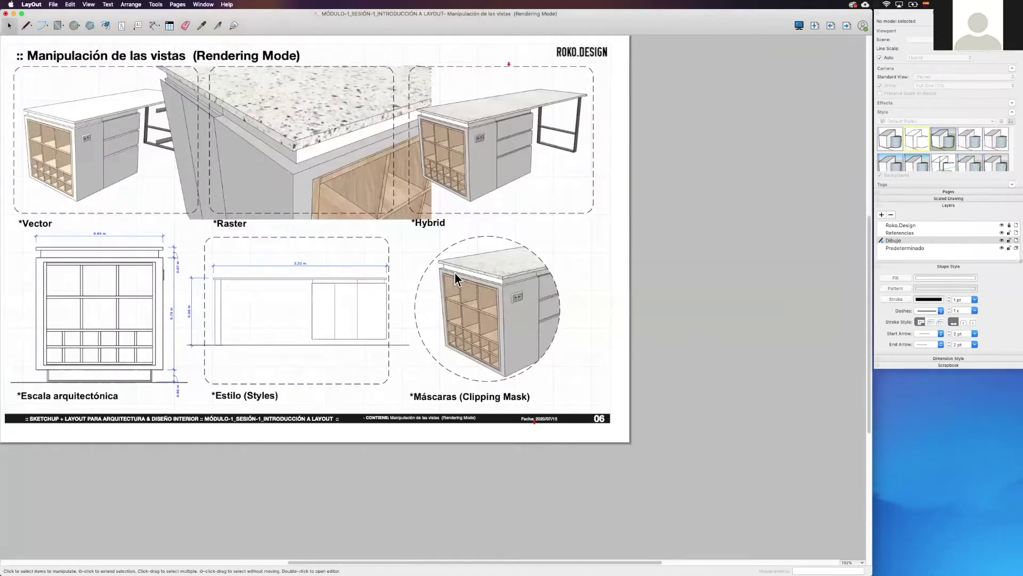
pyautogui.hscroll(-2, 491, 283)
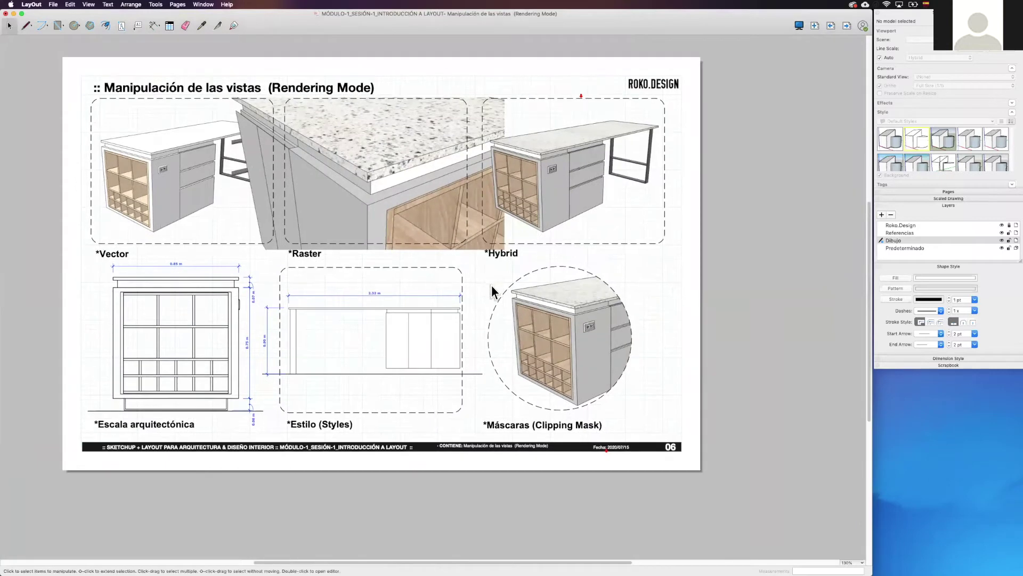
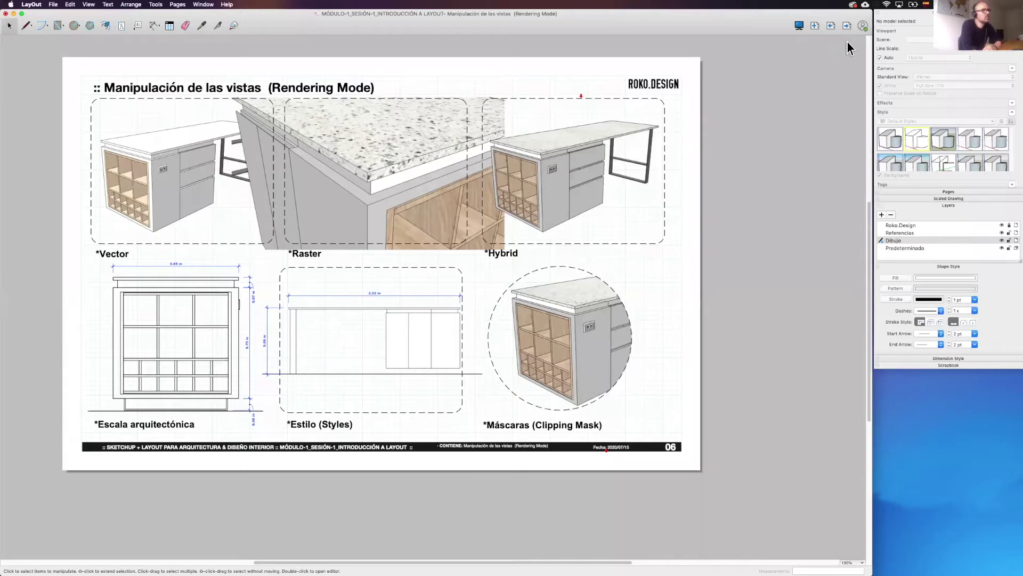
# Release the circular clipping mask from the desk view
pyautogui.scroll(3, 573, 242)
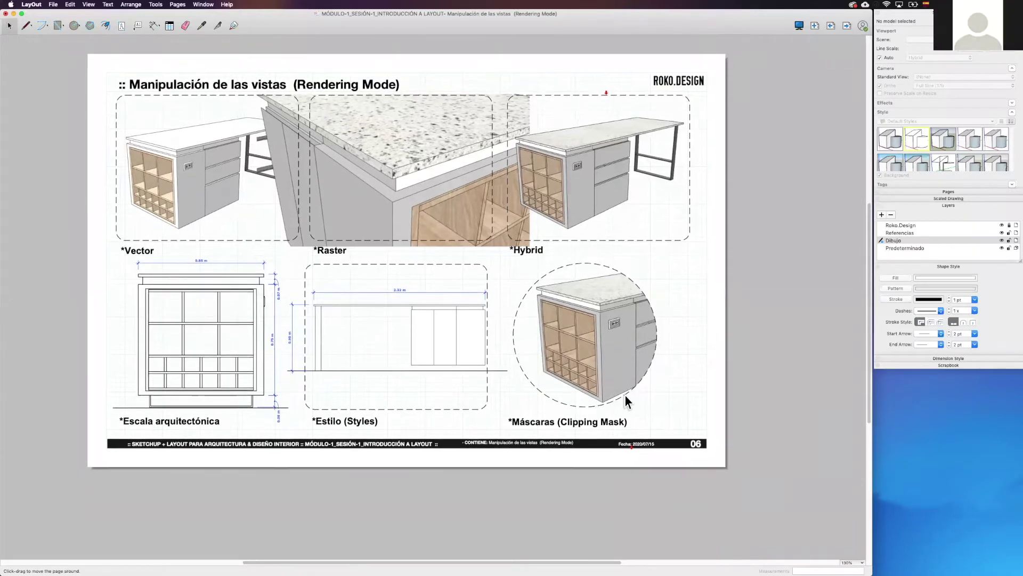
pyautogui.scroll(3, 583, 283)
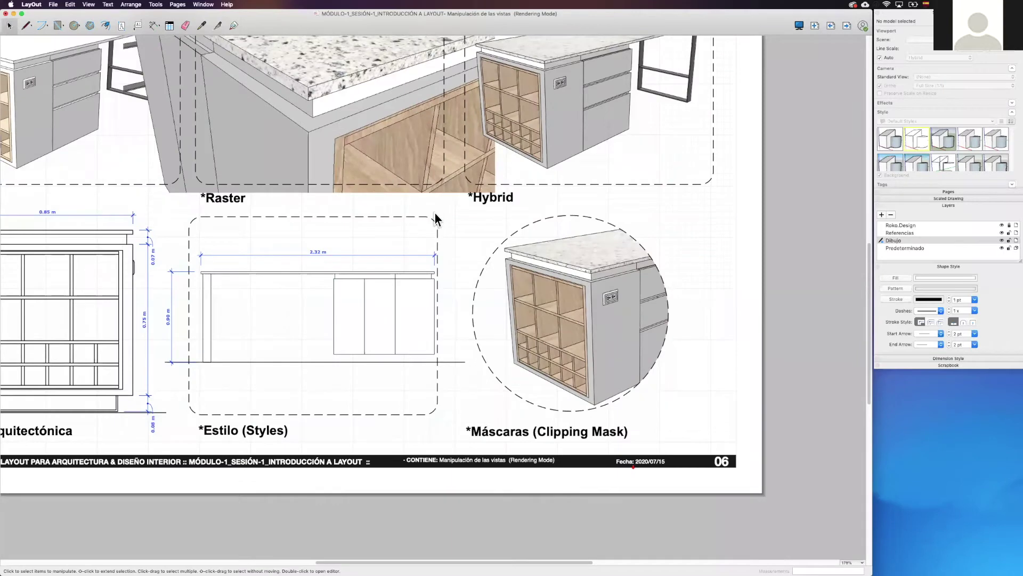
pyautogui.scroll(1, 533, 314)
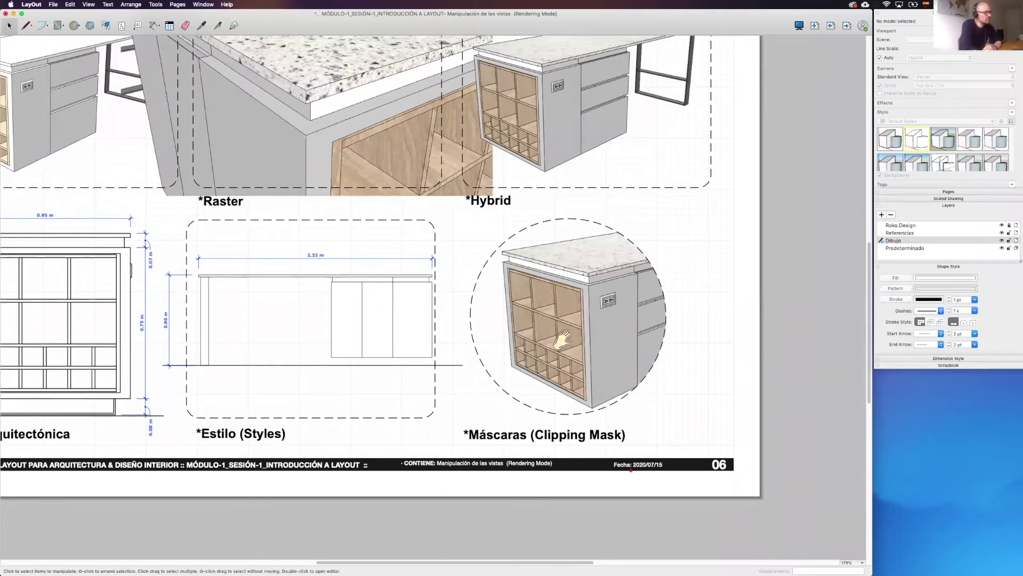
pyautogui.scroll(2, 601, 384)
pyautogui.scroll(1, 610, 297)
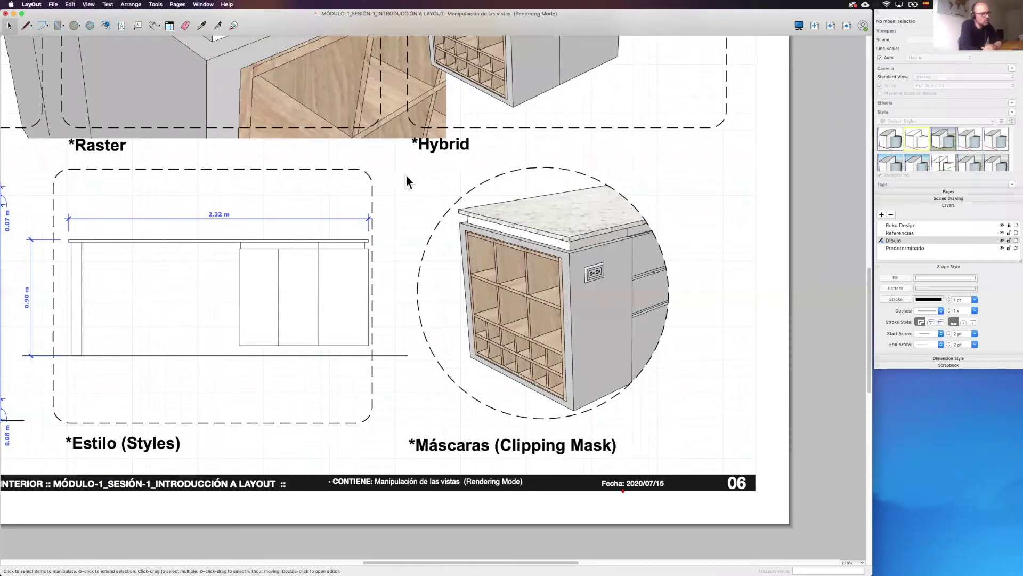
pyautogui.click(635, 277)
pyautogui.rightClick(634, 275)
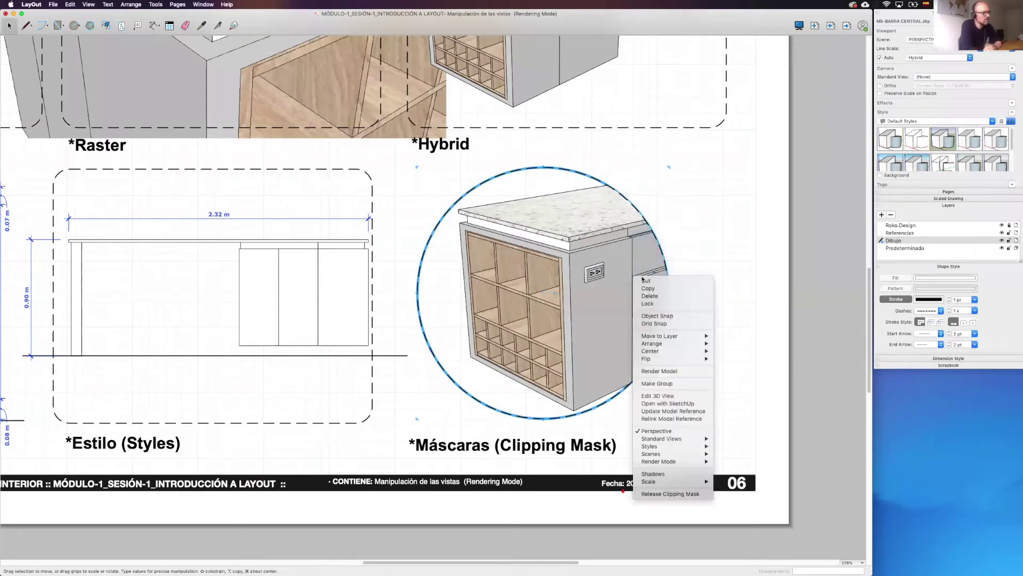
pyautogui.click(670, 494)
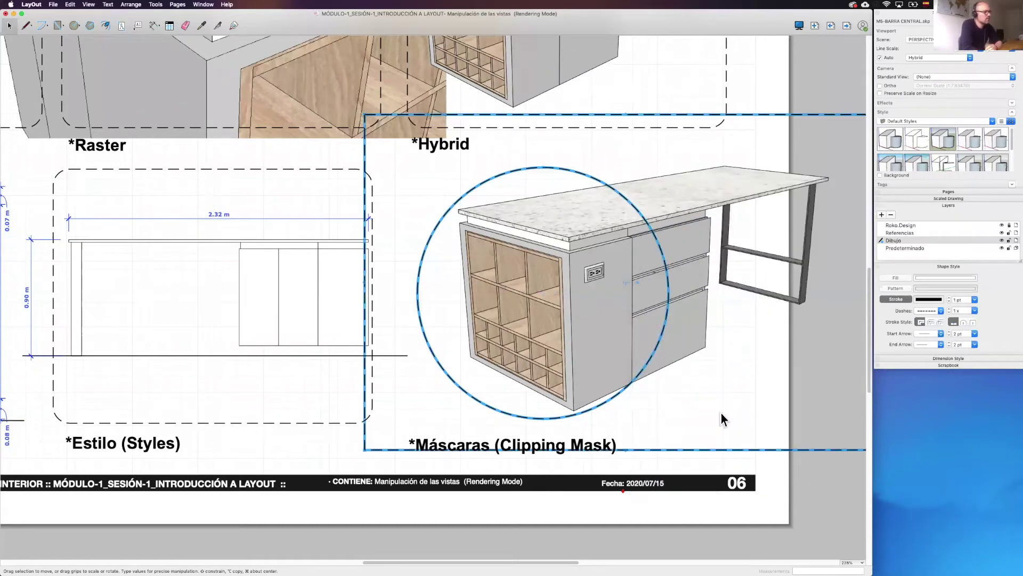
pyautogui.press('Escape')
# Shrink the dashed circle to about two-thirds size and move it over the desk's outlet corner
pyautogui.hscroll(5, 597, 333)
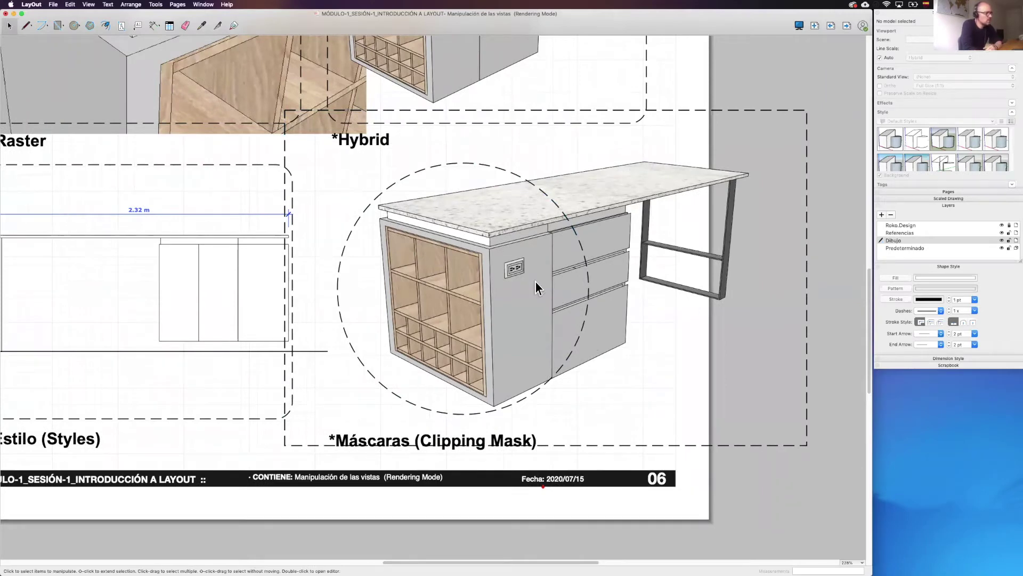
pyautogui.click(569, 359)
pyautogui.moveTo(588, 414)
pyautogui.mouseDown()
pyautogui.moveTo(478, 288)
pyautogui.moveTo(464, 289)
pyautogui.mouseUp()
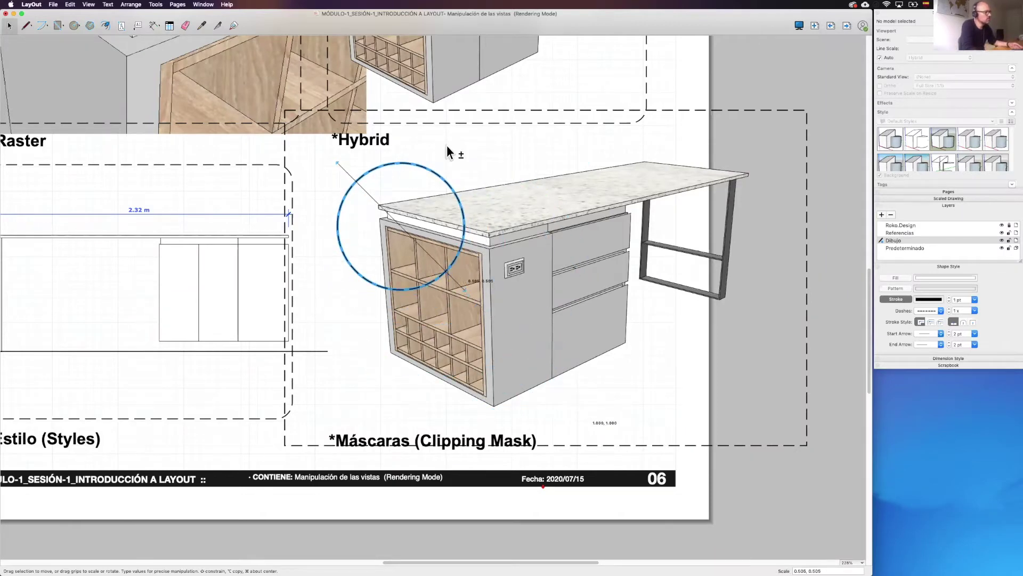
pyautogui.moveTo(417, 167); pyautogui.dragTo(505, 199)
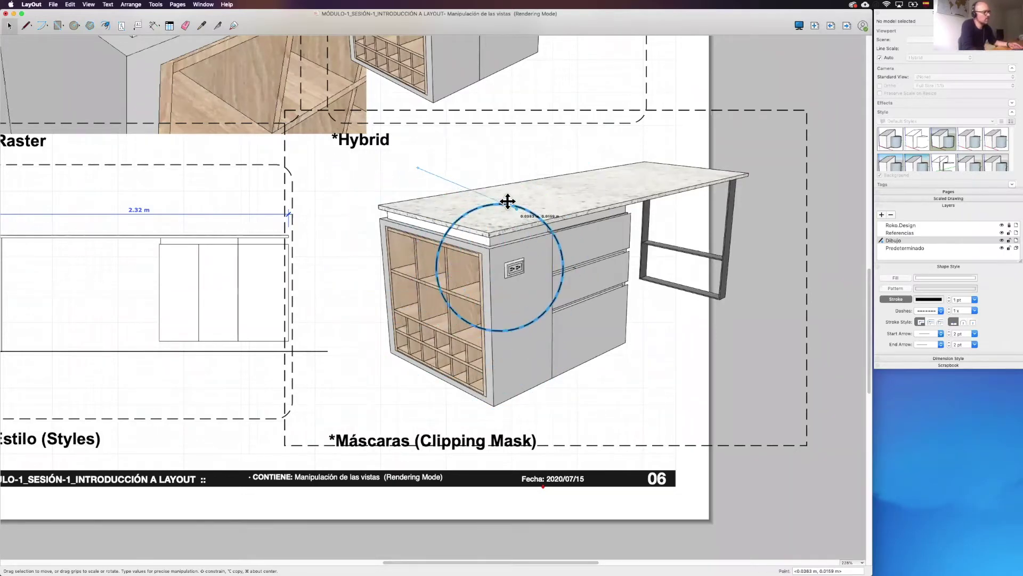
# Clip the desk view to the smaller circle and move the round detail left and up
pyautogui.keyDown('shift'); pyautogui.click(515, 296); pyautogui.keyUp('shift')
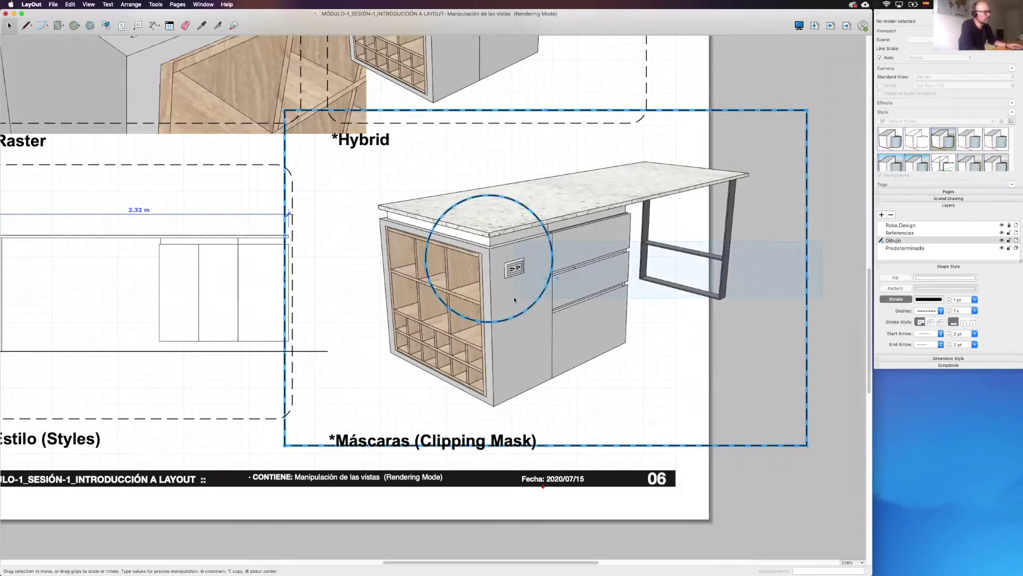
pyautogui.rightClick(516, 297)
pyautogui.click(542, 425)
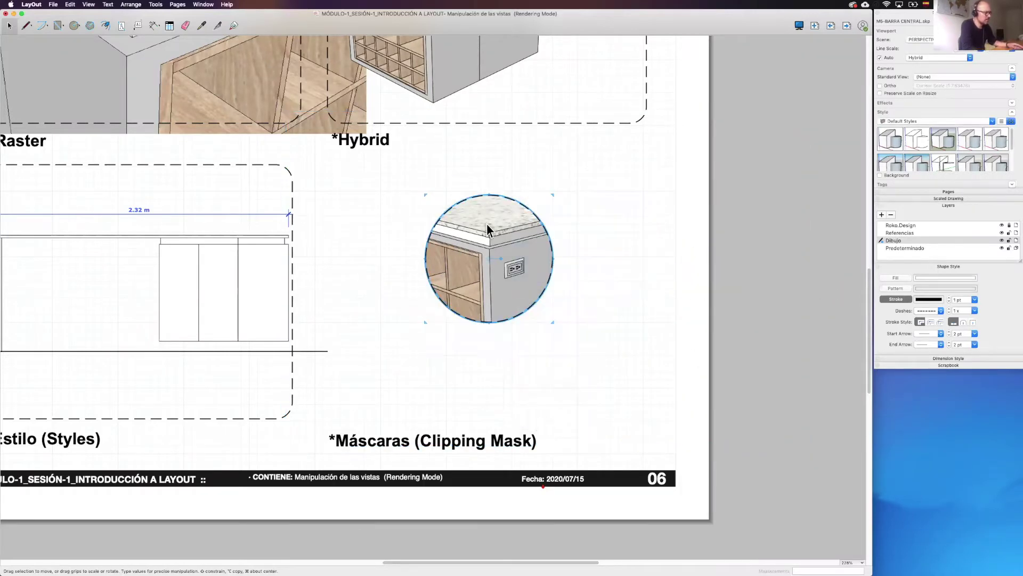
pyautogui.moveTo(484, 227); pyautogui.dragTo(384, 206)
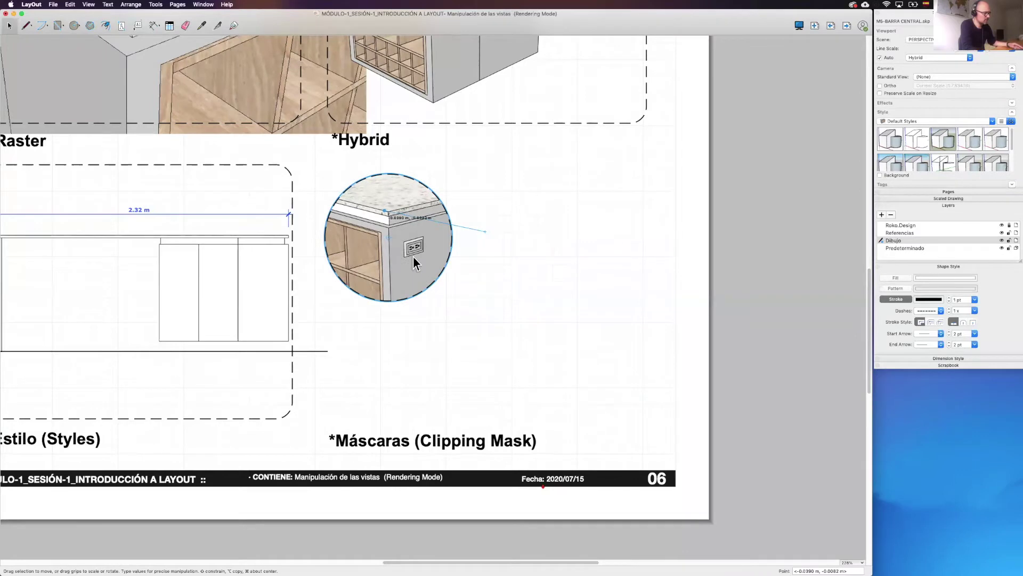
pyautogui.moveTo(376, 221); pyautogui.dragTo(524, 379, button='middle')
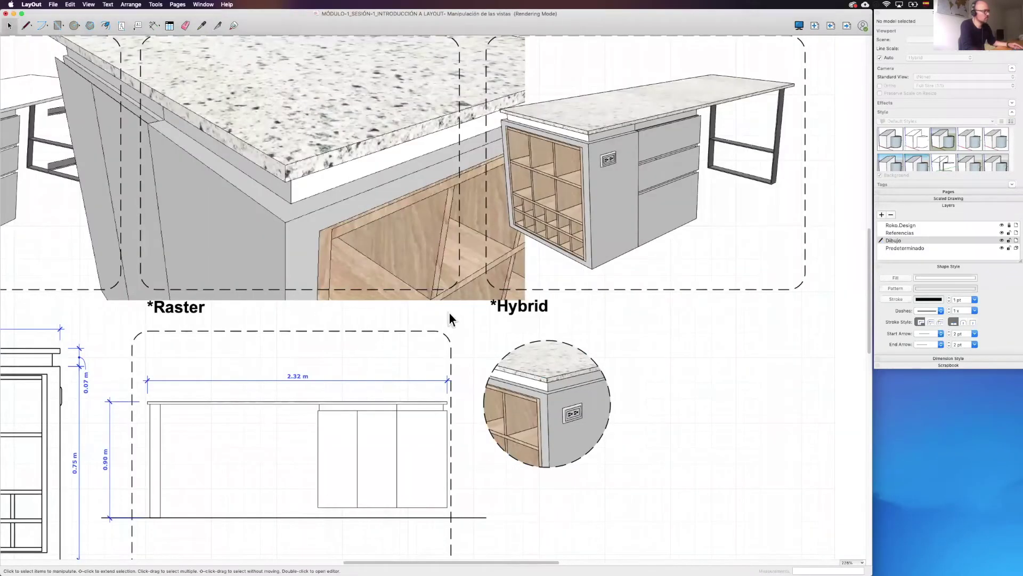
pyautogui.scroll(-2, 449, 312)
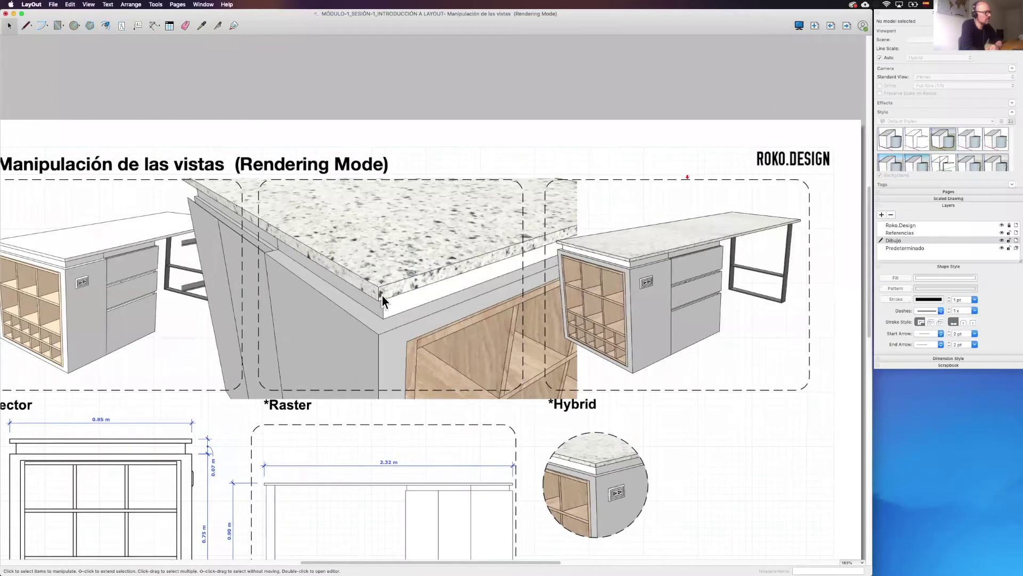
pyautogui.scroll(2, 382, 296)
pyautogui.scroll(1, 349, 324)
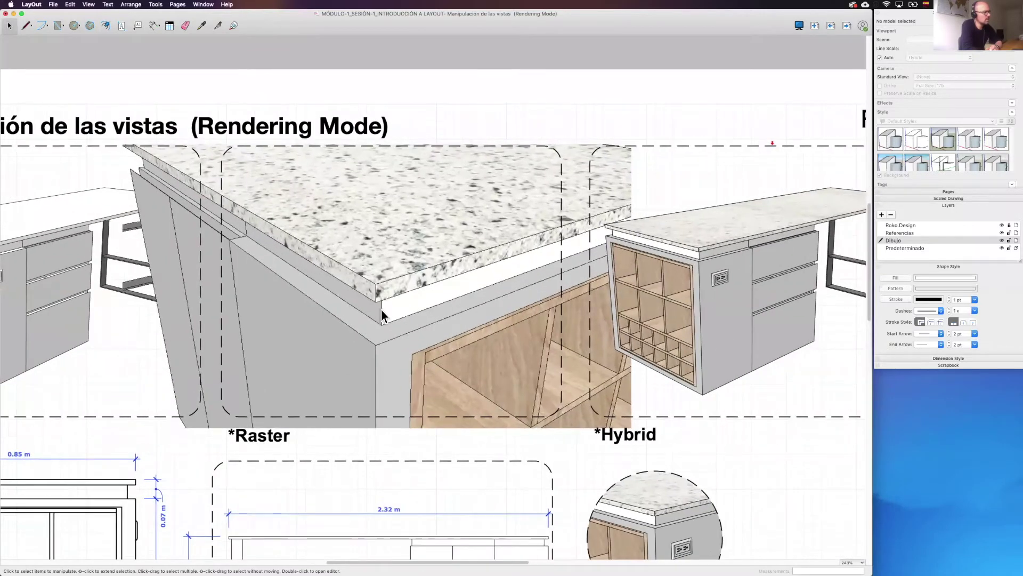
pyautogui.click(493, 184)
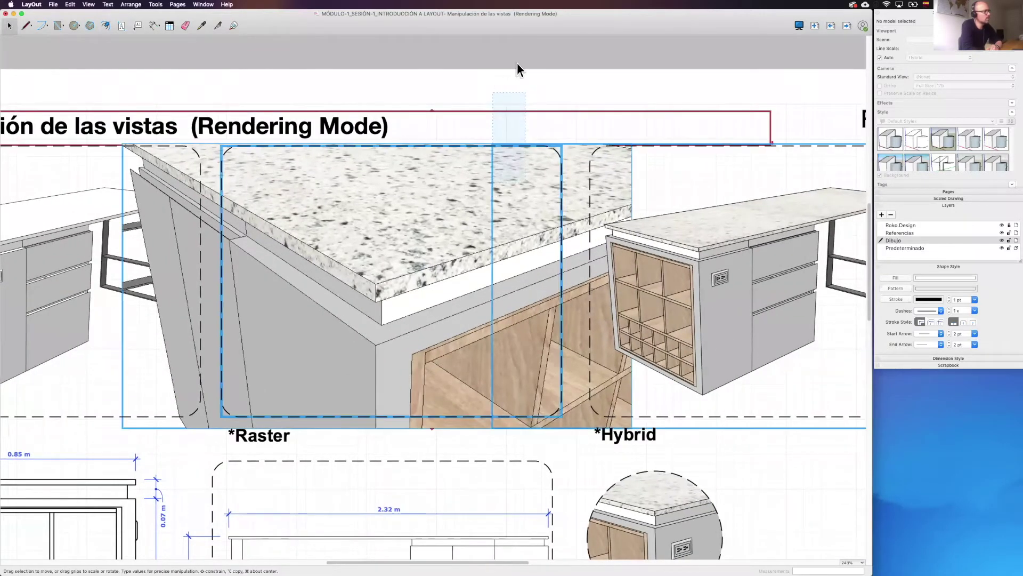
# Clip the Raster view to its rounded rectangle frame
pyautogui.click(463, 72)
pyautogui.click(444, 174)
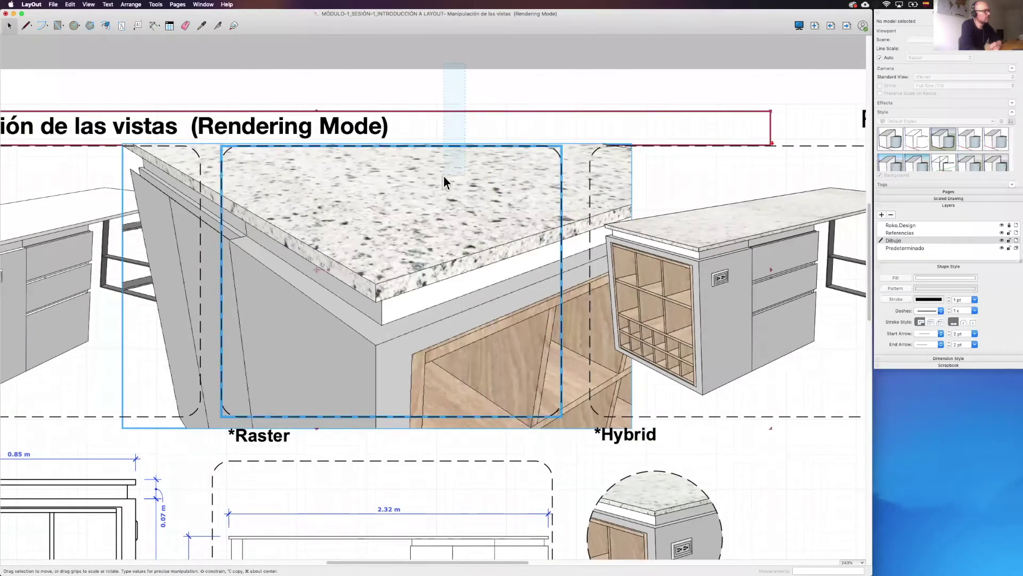
pyautogui.rightClick(453, 178)
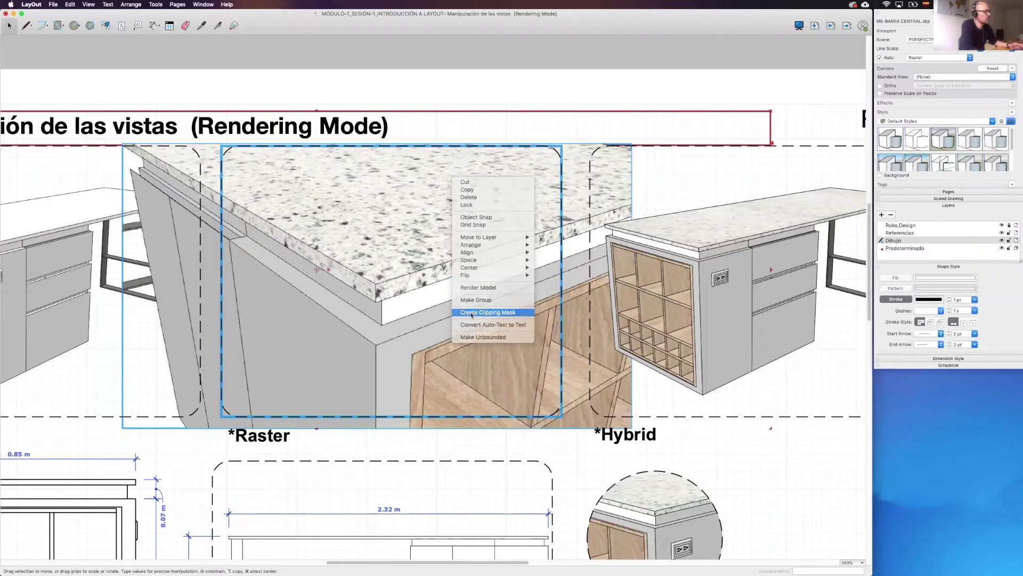
pyautogui.click(471, 315)
pyautogui.press('Escape')
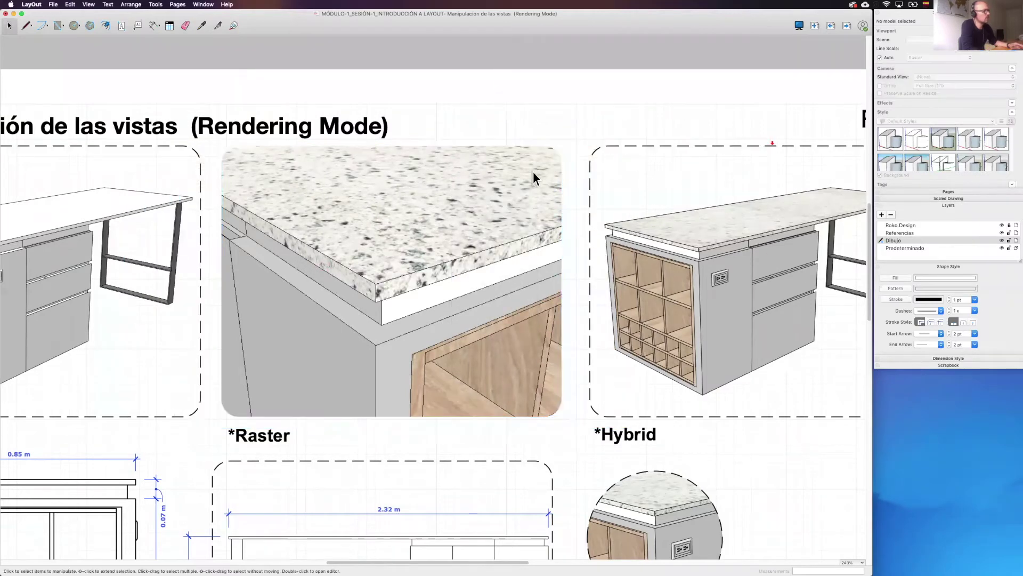
# Copy the Hybrid view's dashed border onto the Raster view with the Style Sampler
pyautogui.click(201, 26)
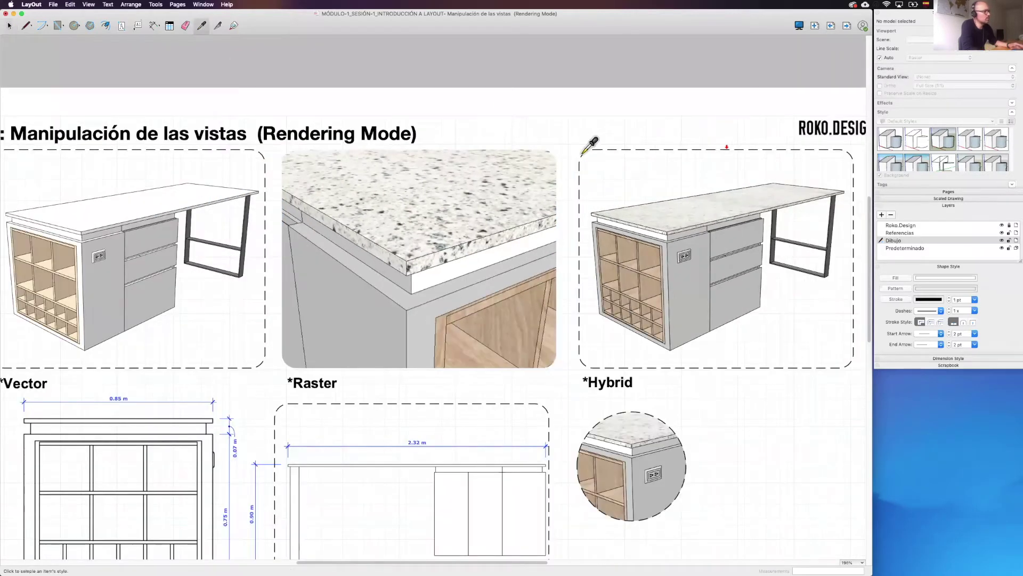
pyautogui.click(593, 173)
pyautogui.click(554, 273)
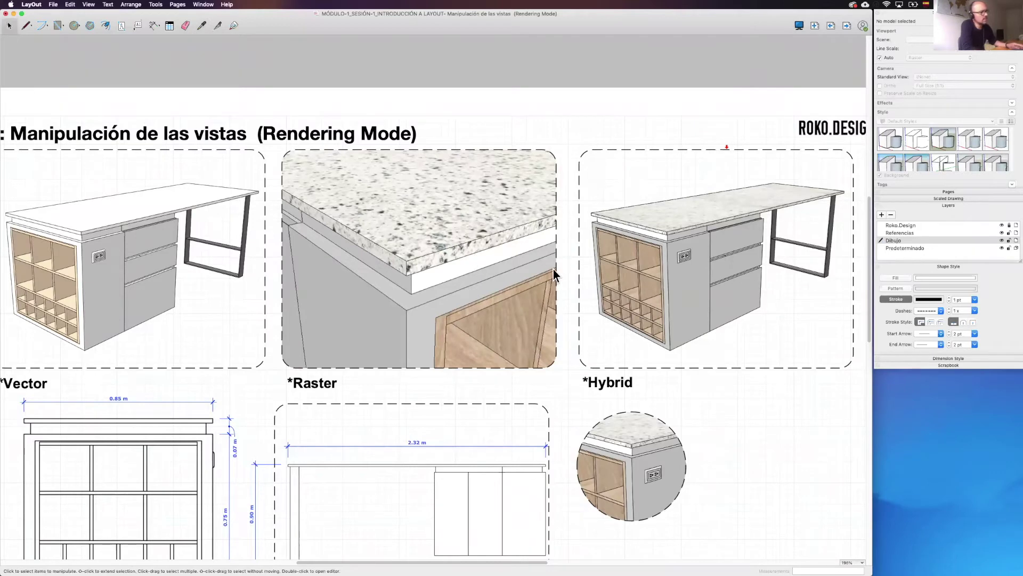
# Enlarge the circular Clipping Mask view and shift it to the right
pyautogui.moveTo(615, 427); pyautogui.dragTo(574, 351, button='middle')
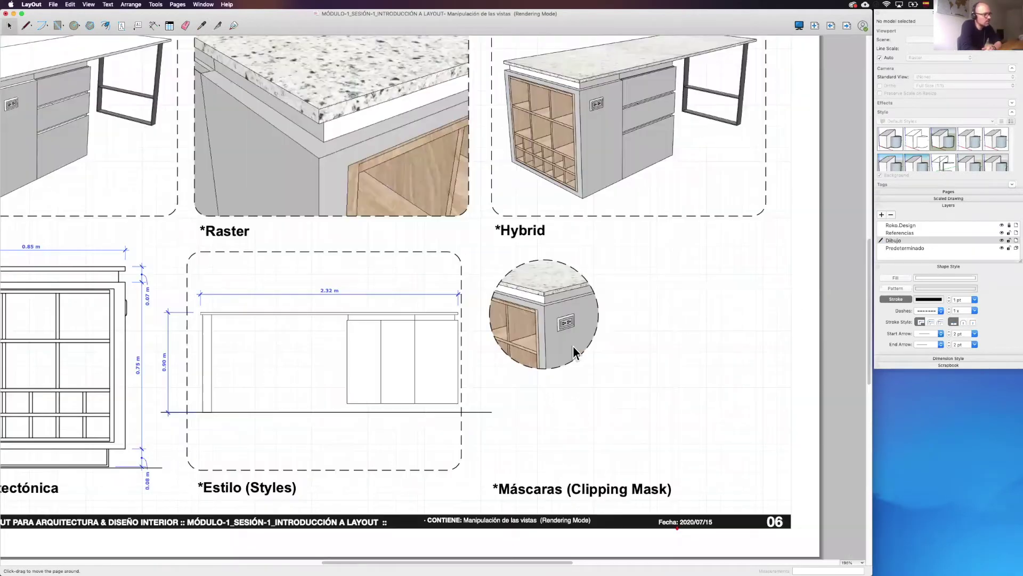
pyautogui.click(598, 367)
pyautogui.moveTo(598, 369)
pyautogui.mouseDown()
pyautogui.moveTo(676, 424)
pyautogui.moveTo(681, 451)
pyautogui.mouseUp()
pyautogui.press('Escape')
pyautogui.moveTo(615, 317); pyautogui.dragTo(672, 323)
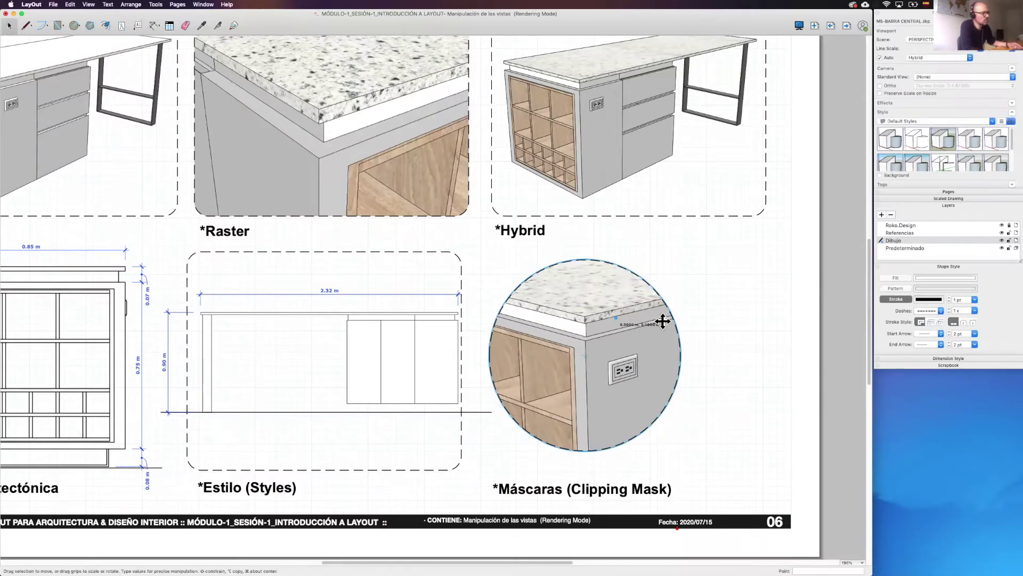
pyautogui.click(754, 316)
# Recentre the page, then go to page 07, 'LAYOUT Y EL DIBUJO 2D'
pyautogui.scroll(-2, 715, 342)
pyautogui.hscroll(2, 715, 341)
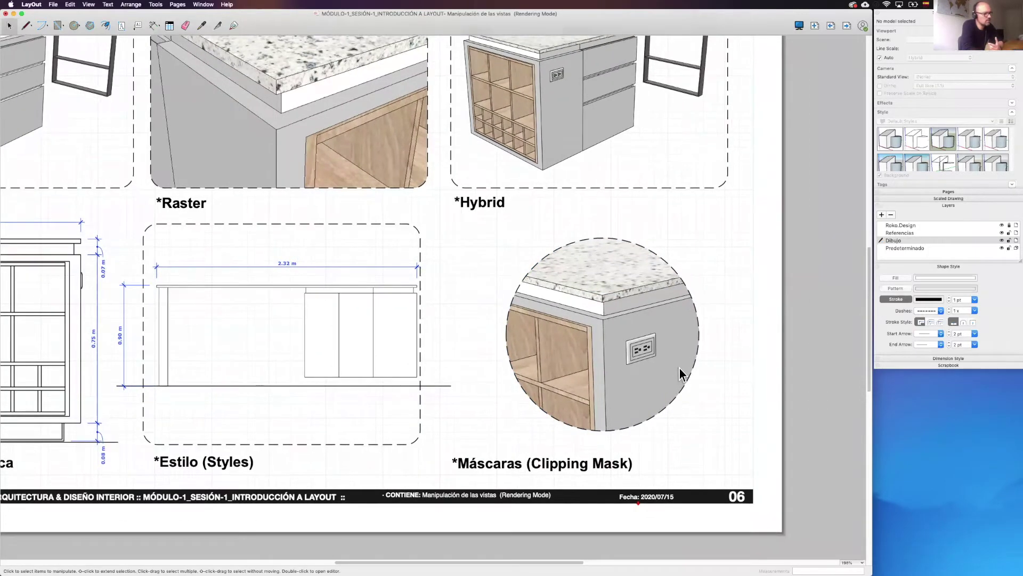
pyautogui.scroll(1, 680, 373)
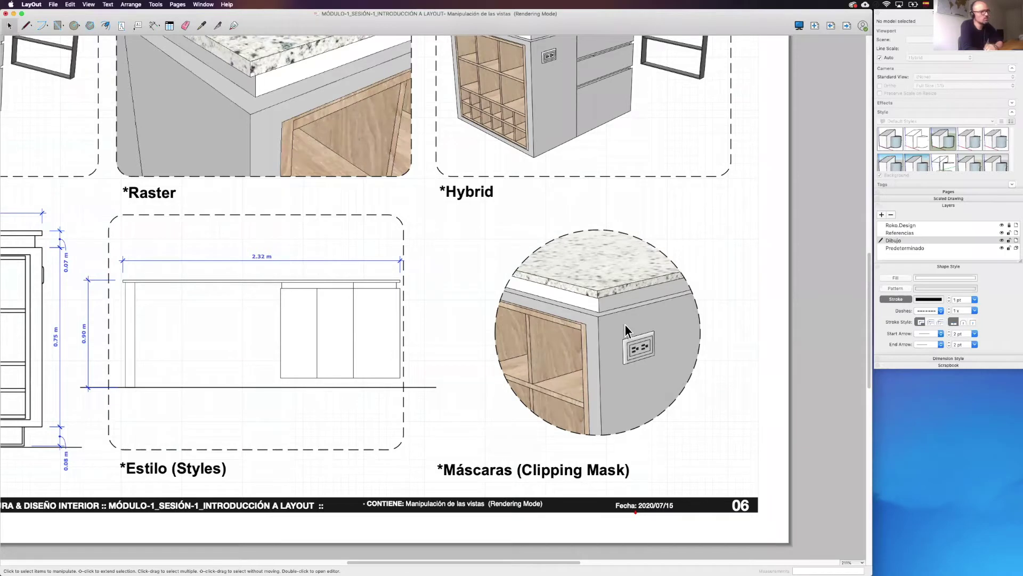
pyautogui.scroll(-2, 626, 331)
pyautogui.scroll(-3, 631, 327)
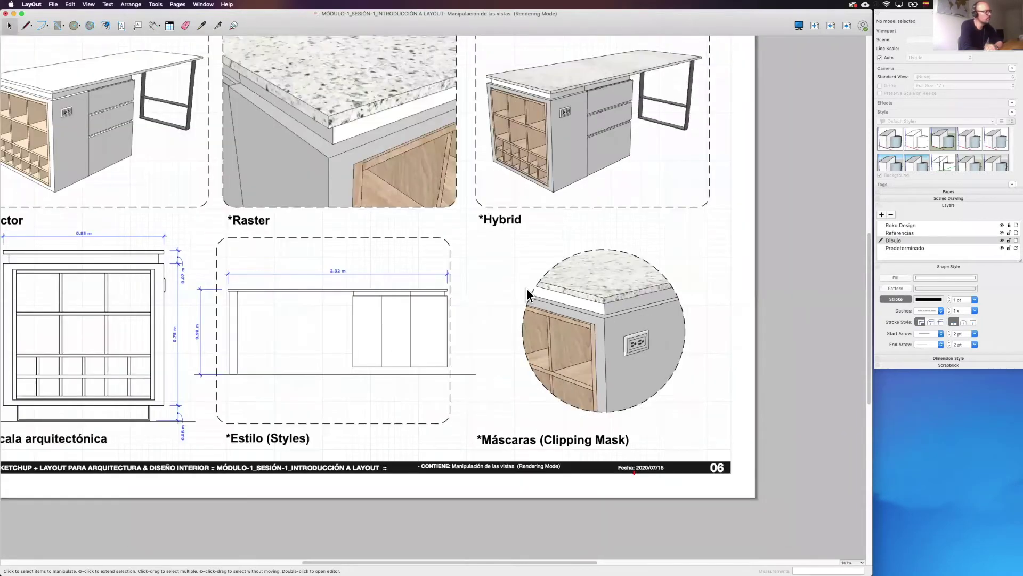
pyautogui.scroll(-3, 530, 291)
pyautogui.scroll(-2, 656, 348)
pyautogui.moveTo(647, 309); pyautogui.dragTo(634, 311, button='middle')
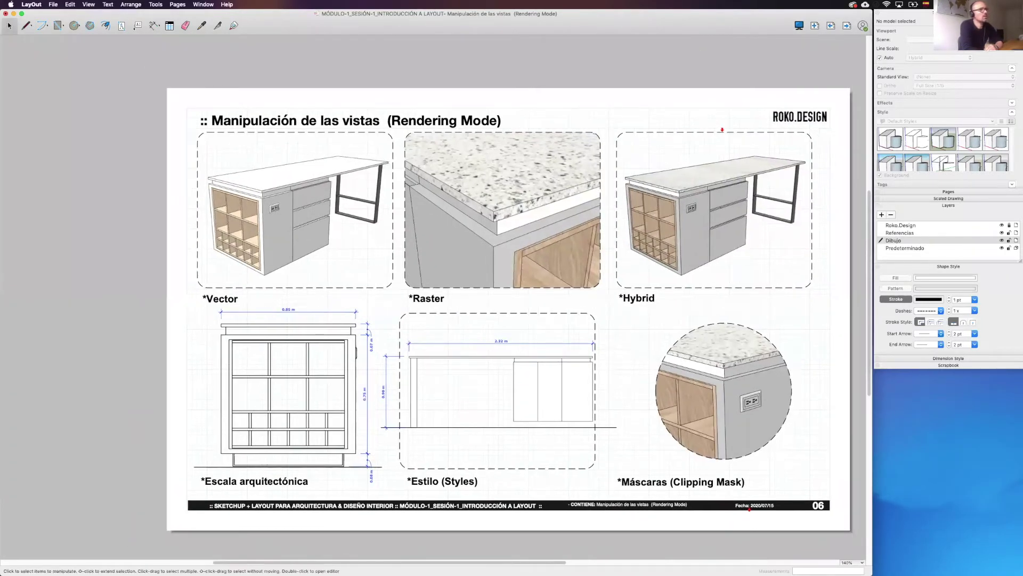
pyautogui.click(847, 26)
pyautogui.scroll(-2, 459, 241)
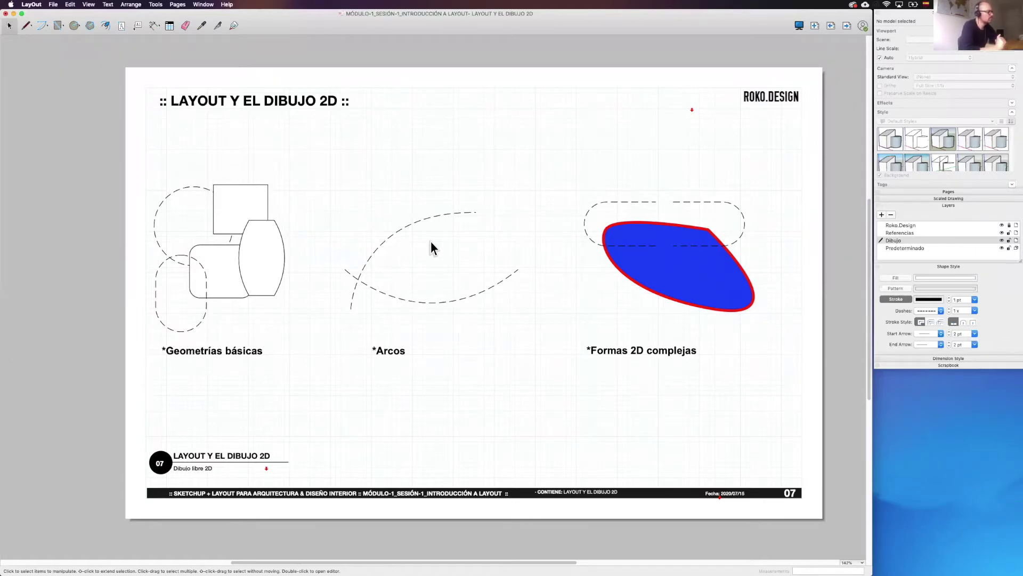
# Delete the old basic geometry shapes and draw a rectangle above 'Geometrías básicas'
pyautogui.moveTo(233, 188); pyautogui.dragTo(208, 231)
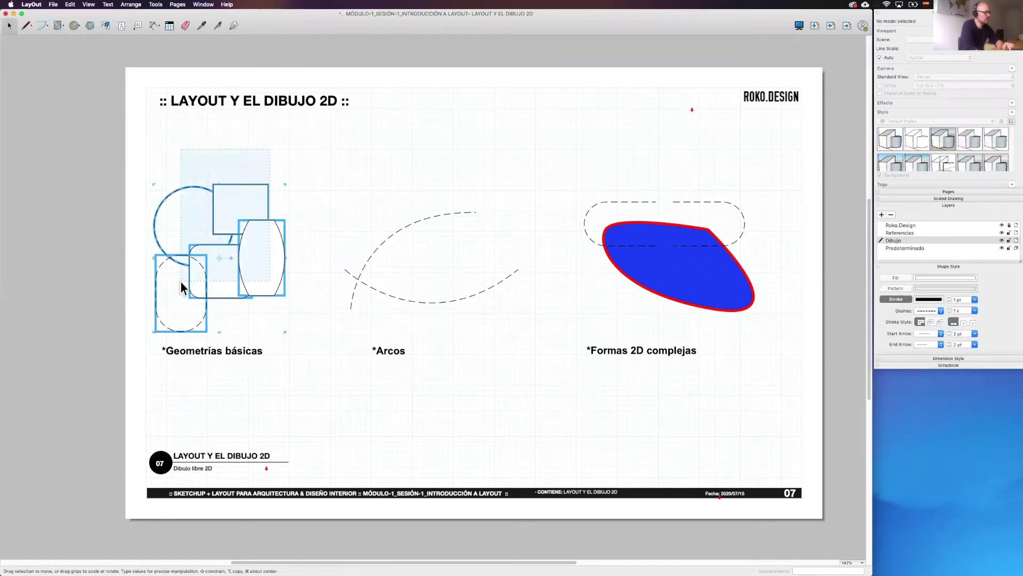
pyautogui.press('Delete')
pyautogui.scroll(1, 254, 267)
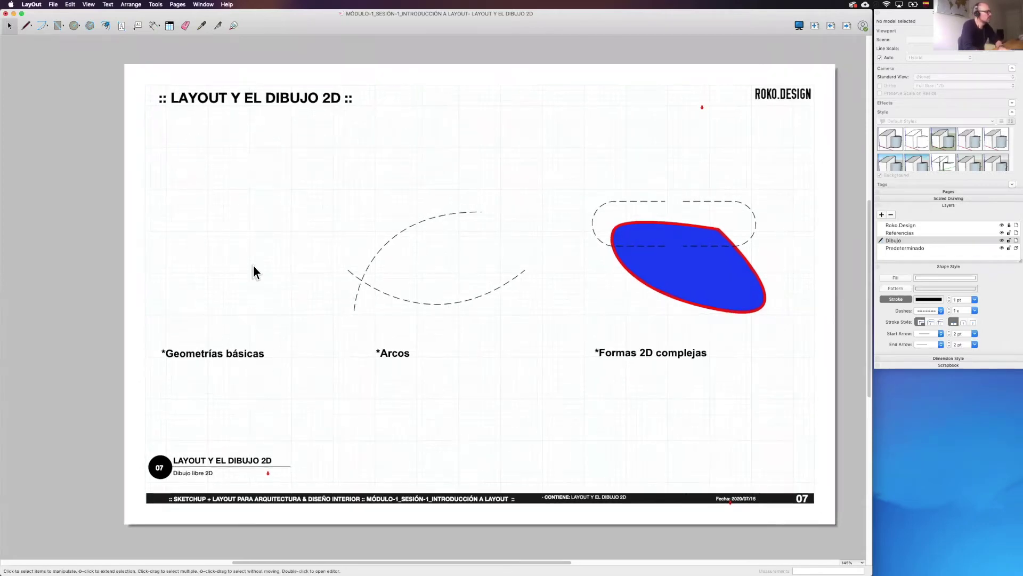
pyautogui.click(58, 26)
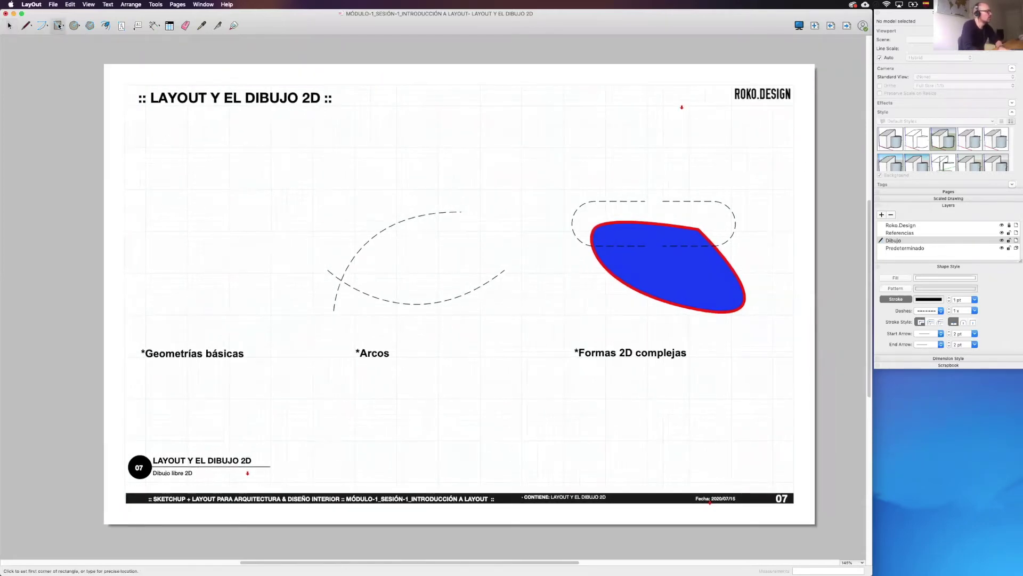
pyautogui.moveTo(134, 149); pyautogui.dragTo(208, 208)
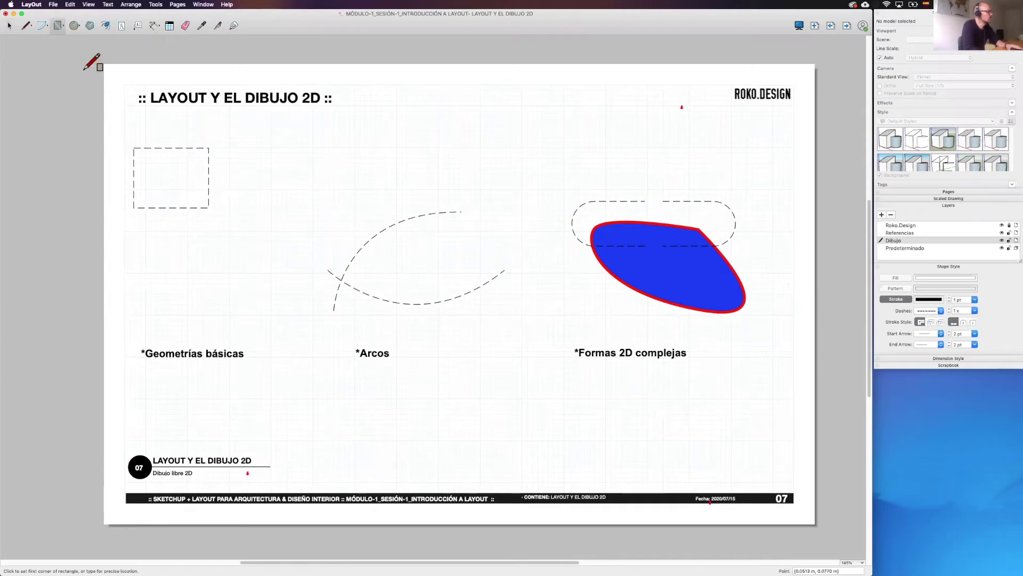
# Draw a rounded rectangle next to the new rectangle
pyautogui.click(63, 27)
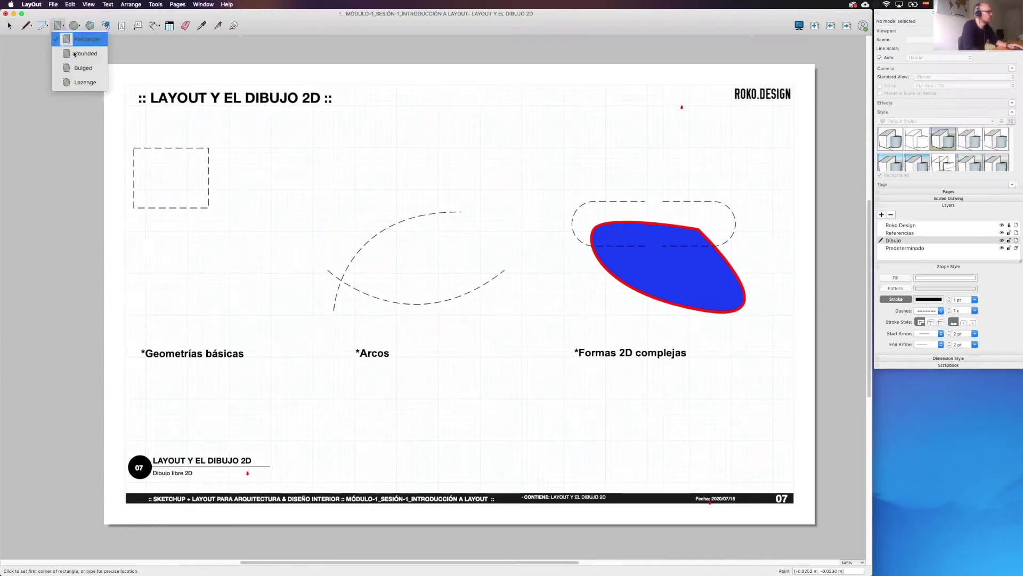
pyautogui.click(86, 50)
pyautogui.click(182, 190)
pyautogui.click(248, 260)
pyautogui.press('space')
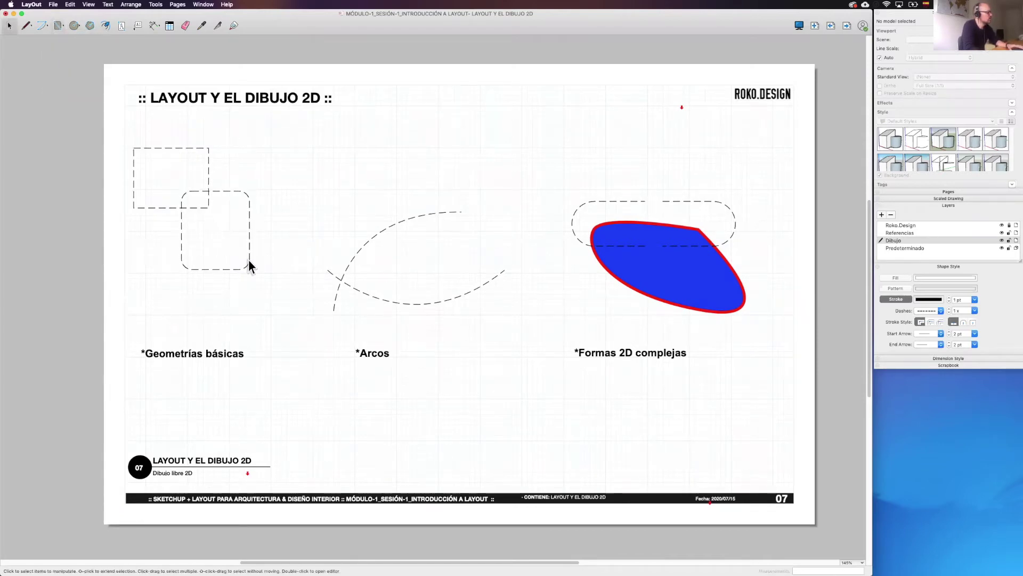
pyautogui.scroll(8, 248, 260)
pyautogui.scroll(-10, 264, 207)
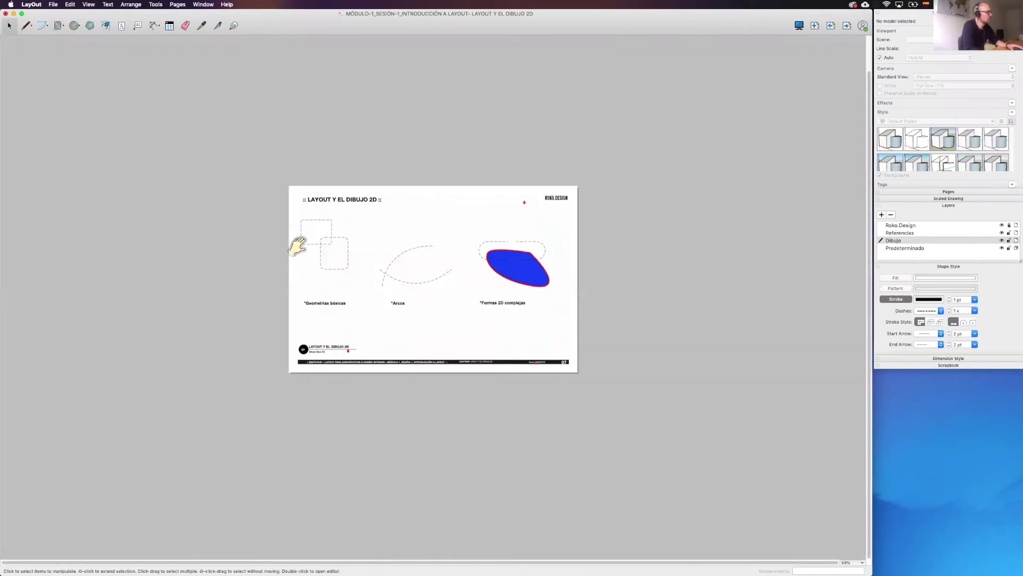
pyautogui.scroll(5, 349, 279)
pyautogui.scroll(4, 331, 261)
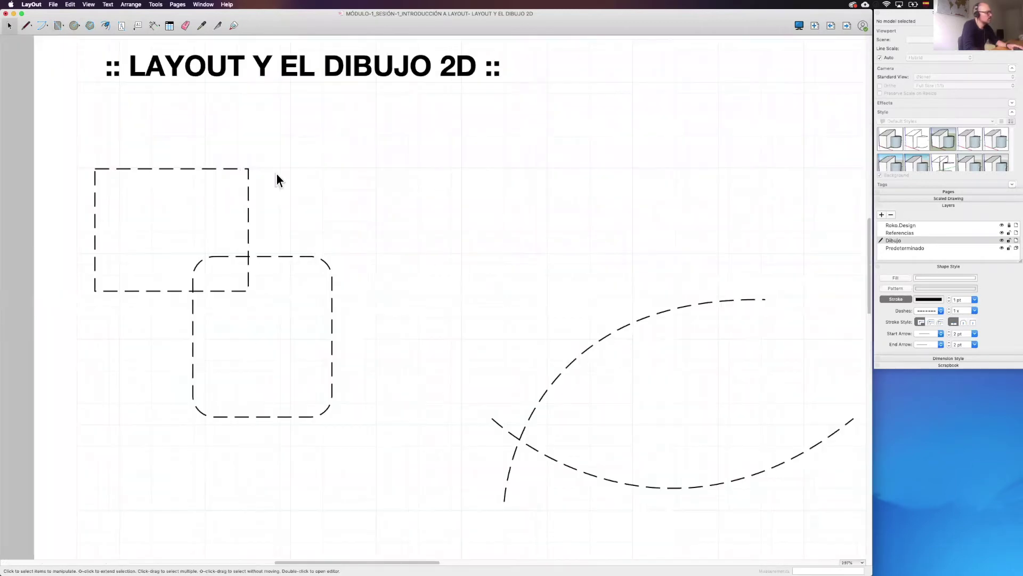
# Draw a bulged rectangle at the lower left
pyautogui.click(60, 26)
pyautogui.click(64, 27)
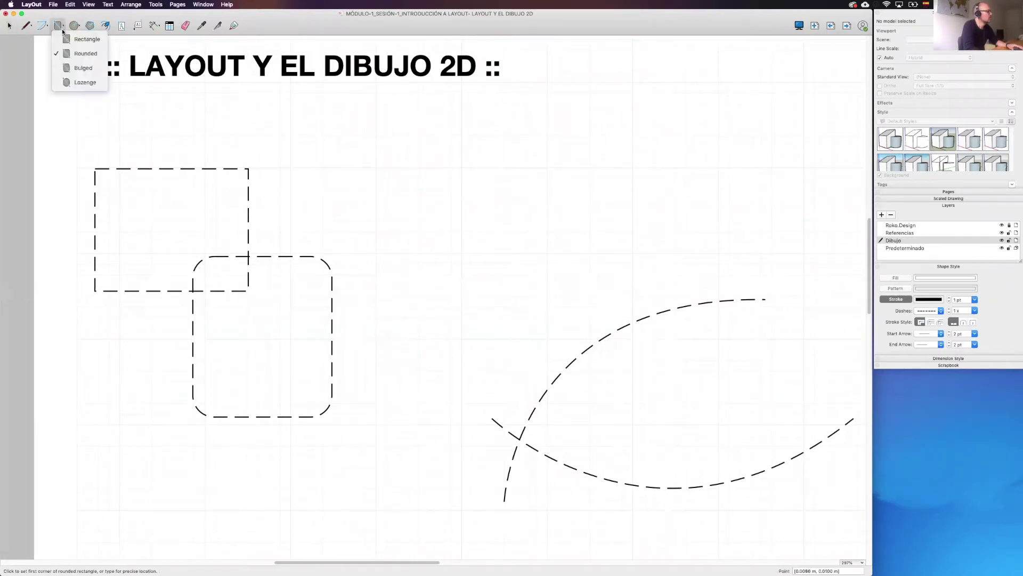
pyautogui.click(80, 67)
pyautogui.moveTo(112, 367); pyautogui.dragTo(193, 482)
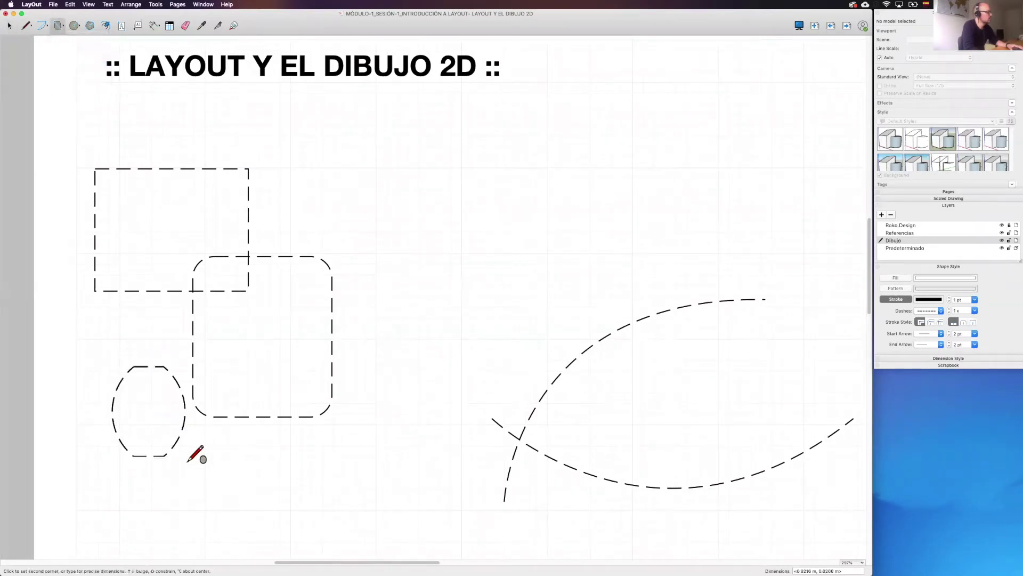
# Draw a pill-shaped lozenge beside the rounded rectangle
pyautogui.click(62, 27)
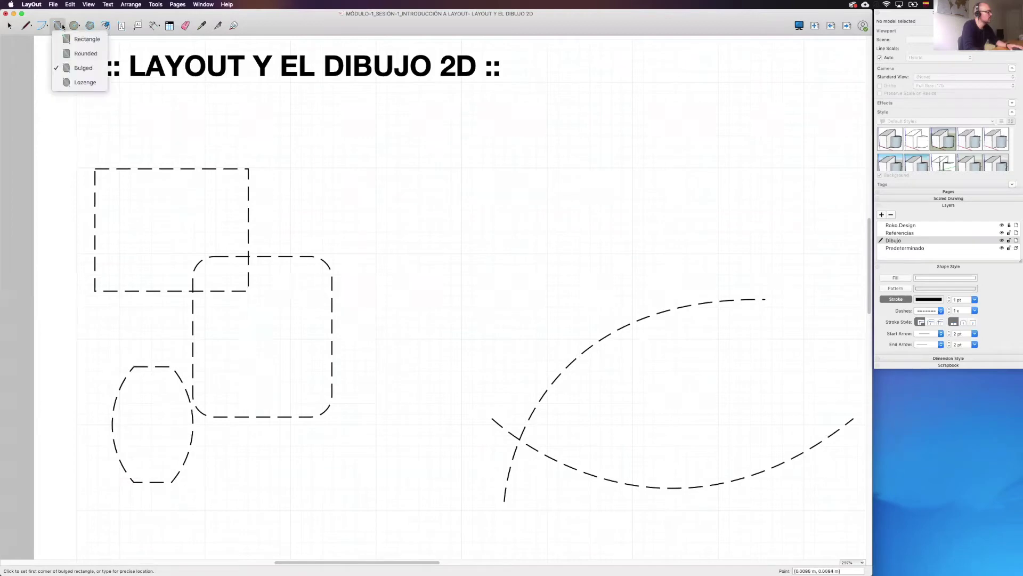
pyautogui.click(85, 82)
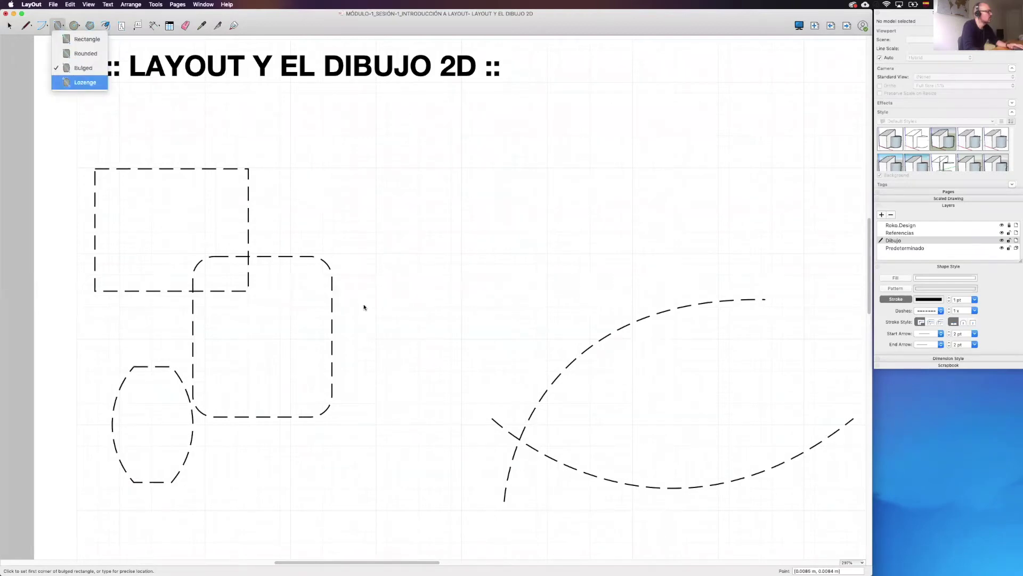
pyautogui.click(353, 260)
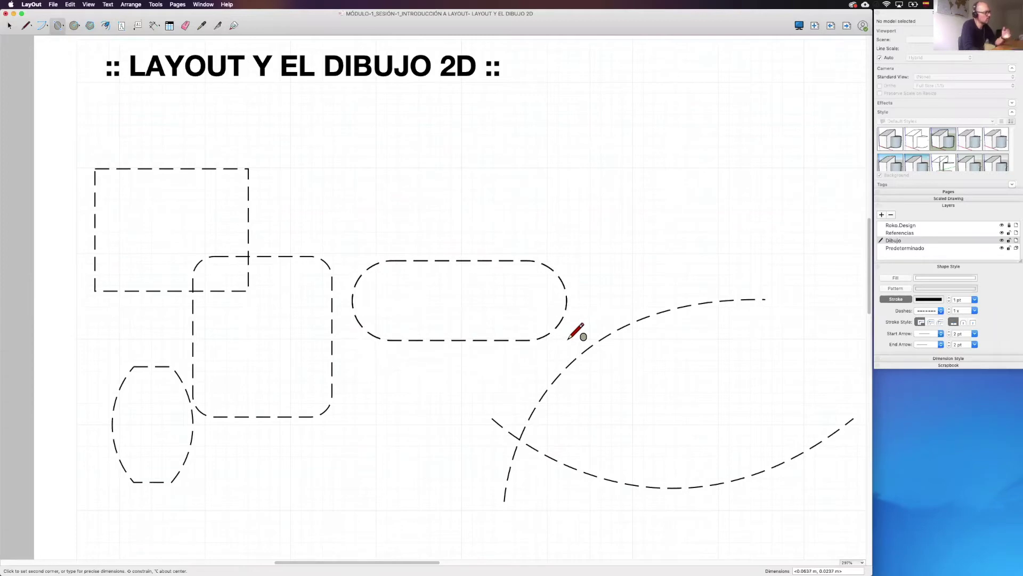
pyautogui.click(570, 339)
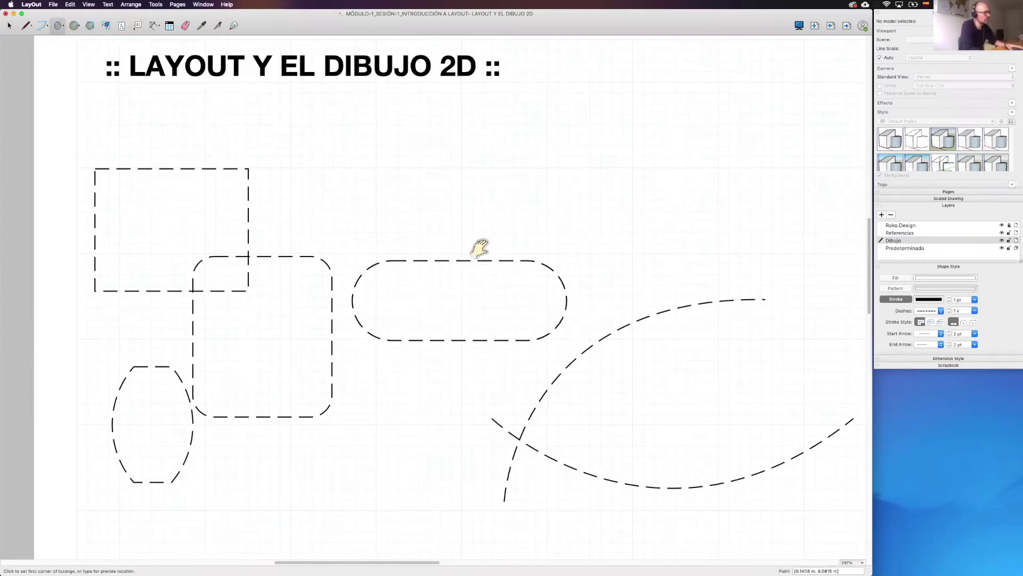
pyautogui.scroll(-5, 479, 245)
pyautogui.scroll(2, 373, 234)
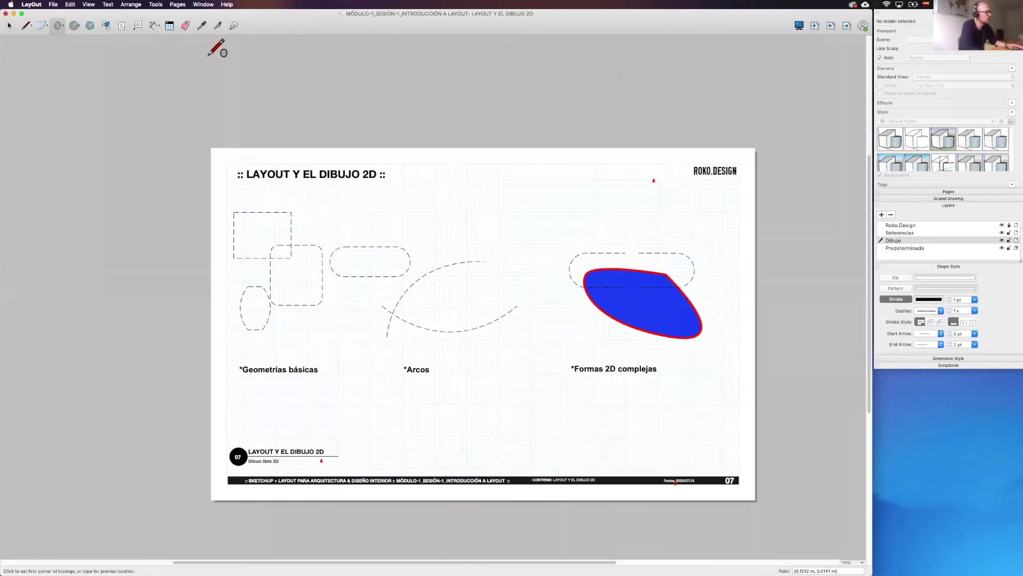
pyautogui.press('space')
pyautogui.scroll(1, 402, 268)
# Fill the lozenge green and make its outline a solid line
pyautogui.click(400, 245)
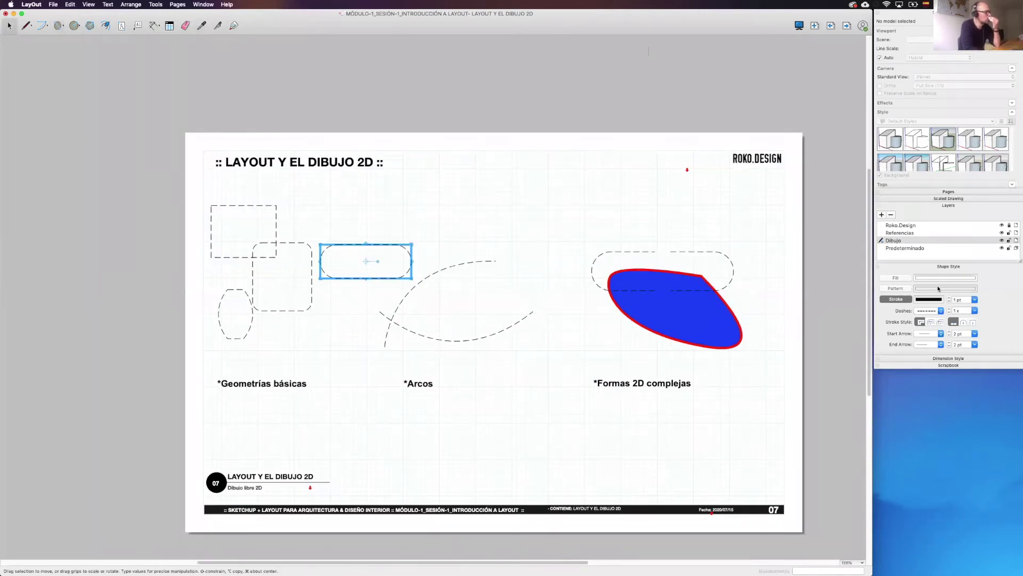
pyautogui.click(921, 278)
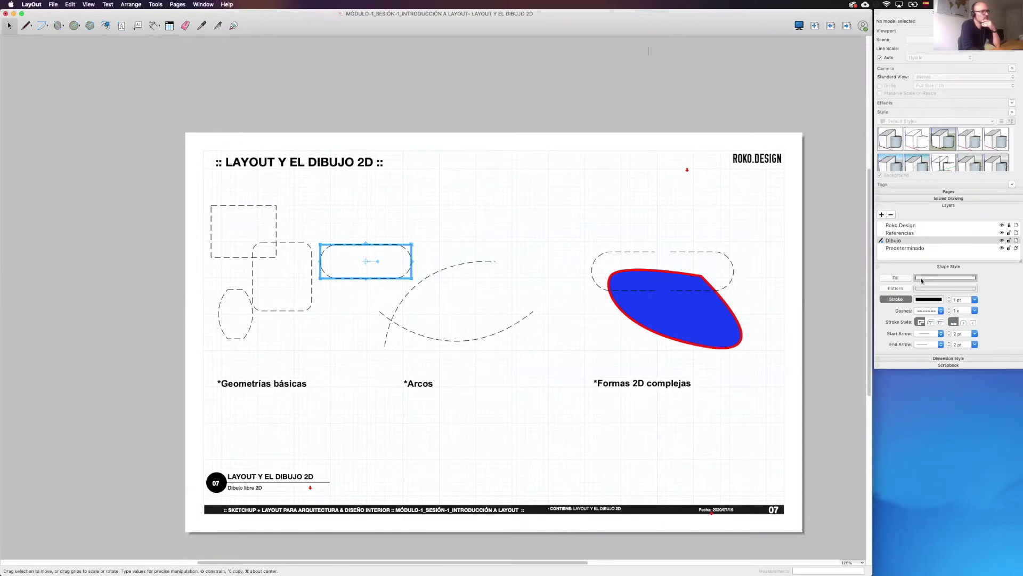
pyautogui.click(835, 383)
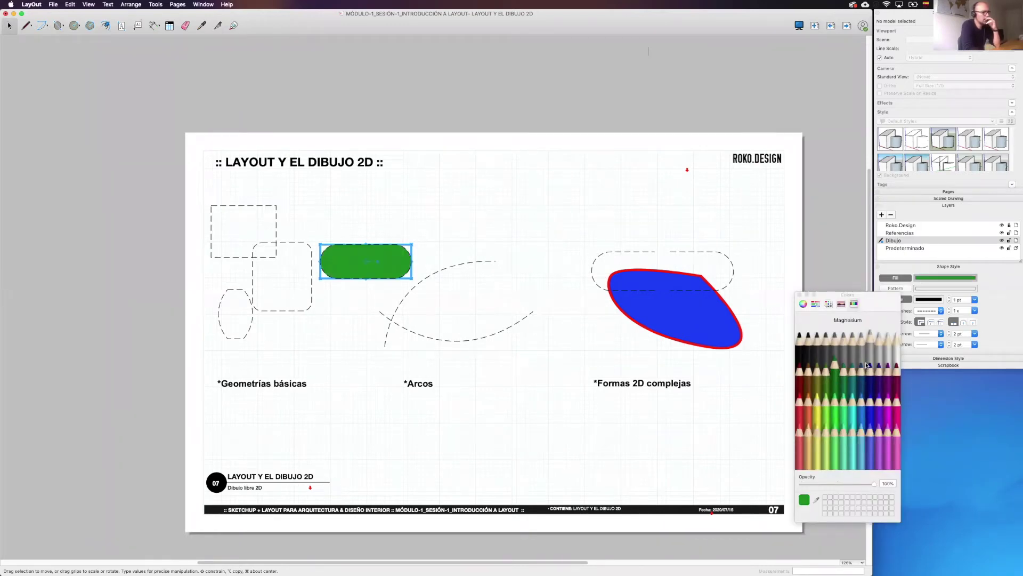
pyautogui.click(954, 322)
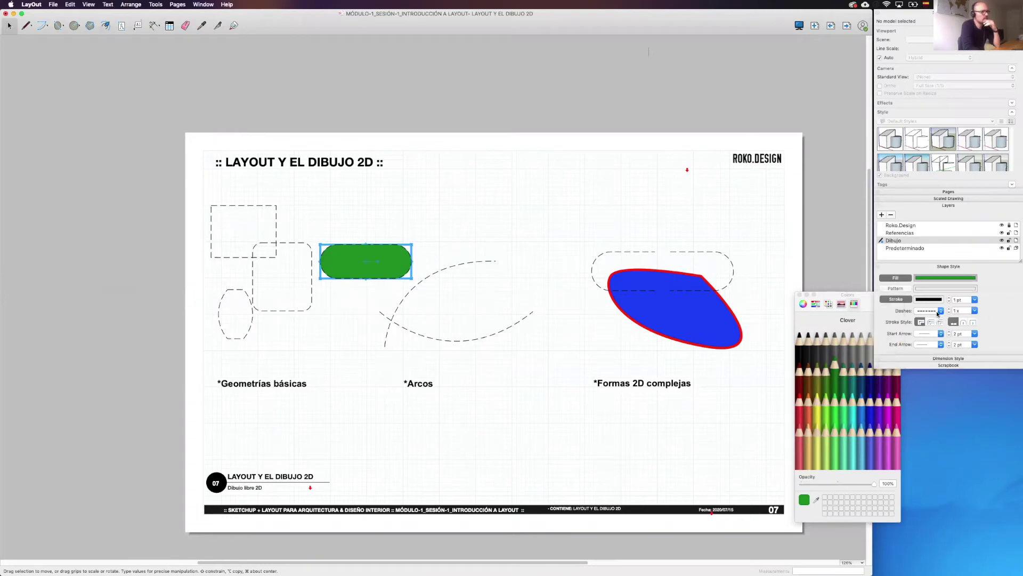
pyautogui.click(938, 312)
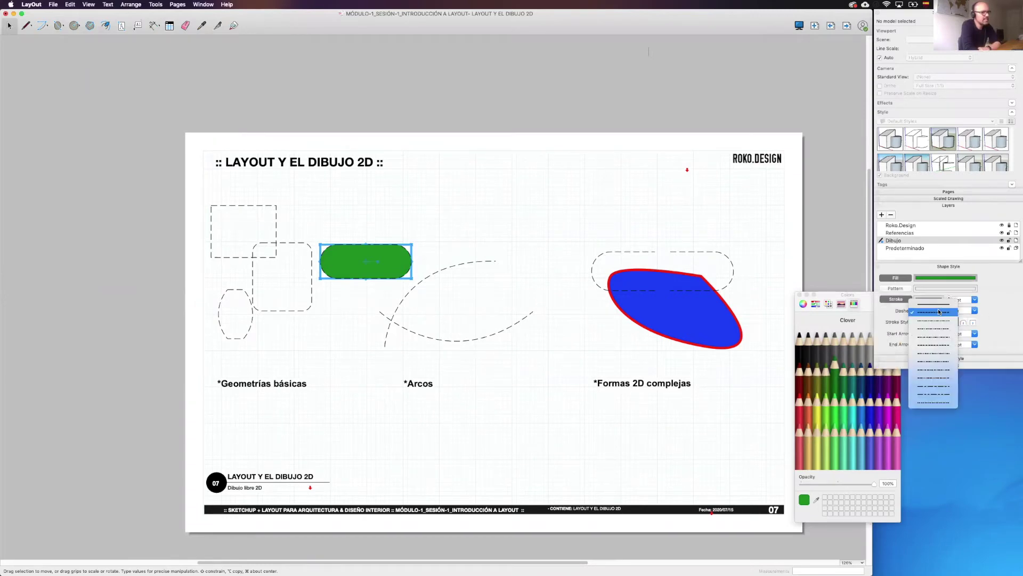
pyautogui.click(934, 378)
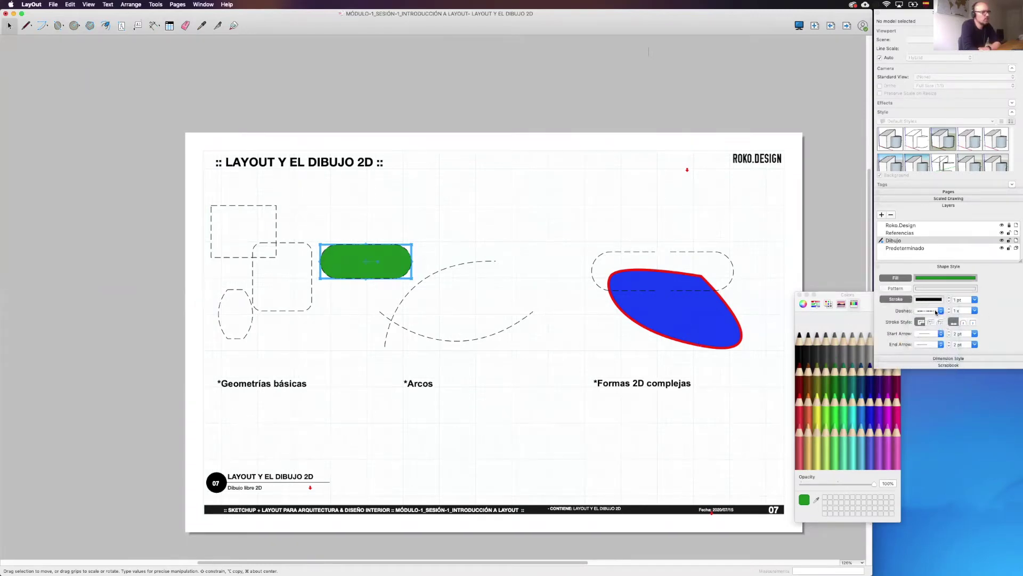
pyautogui.click(933, 311)
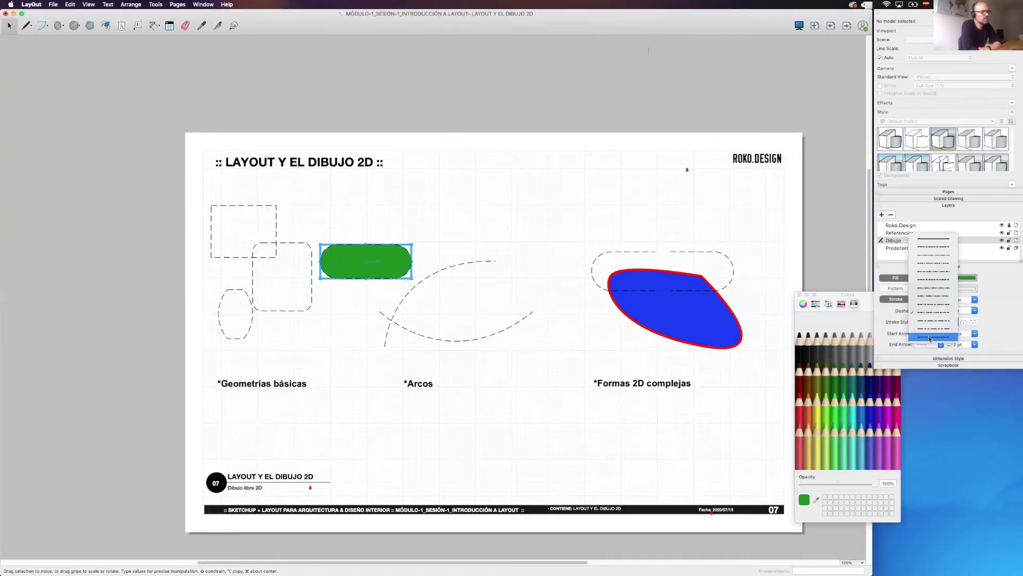
pyautogui.click(928, 240)
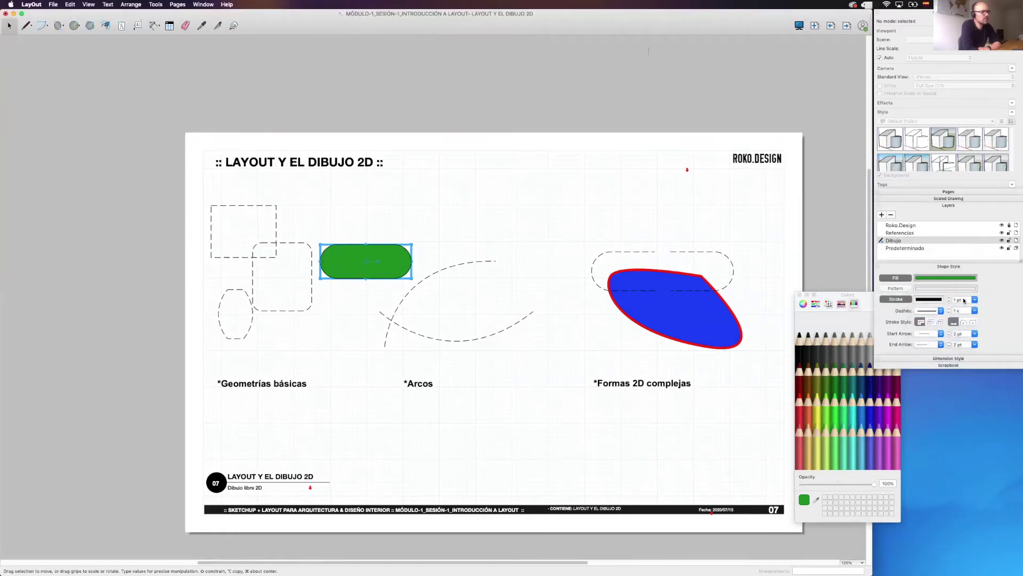
# Give the lozenge a 5 pt red outline, then move the Colors panel aside
pyautogui.click(975, 300)
pyautogui.click(958, 359)
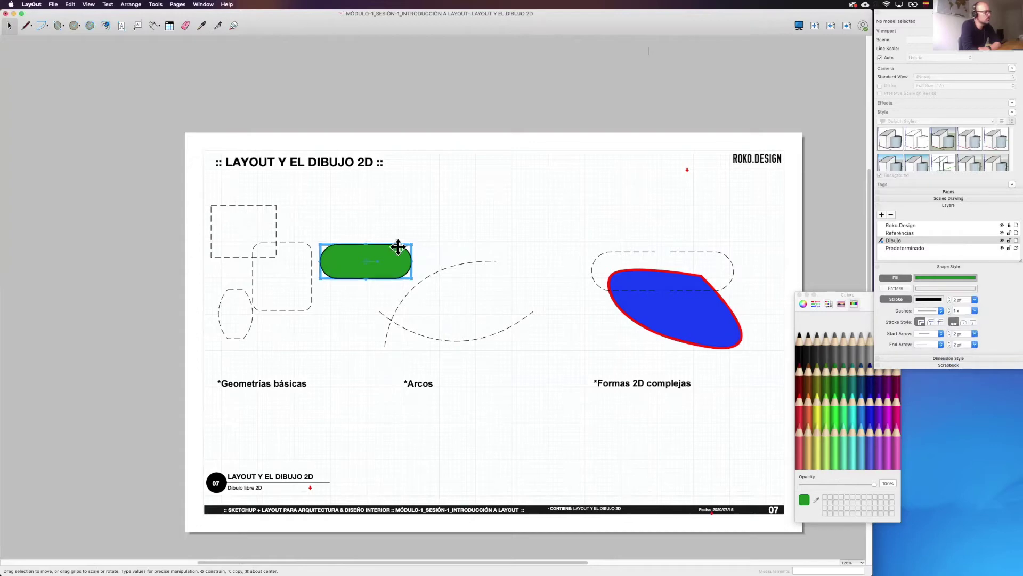
pyautogui.click(975, 300)
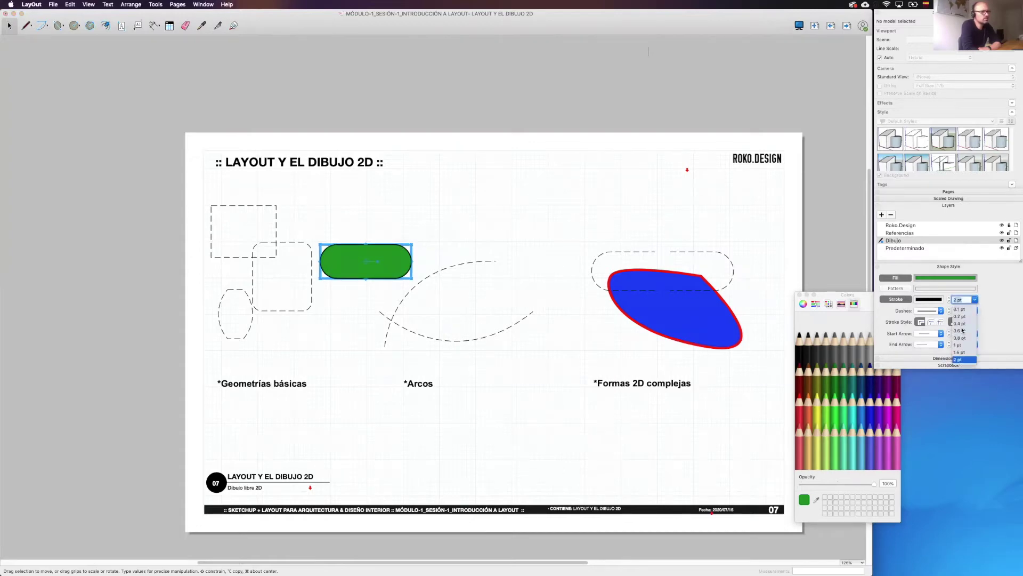
pyautogui.write('5')
pyautogui.press('Return')
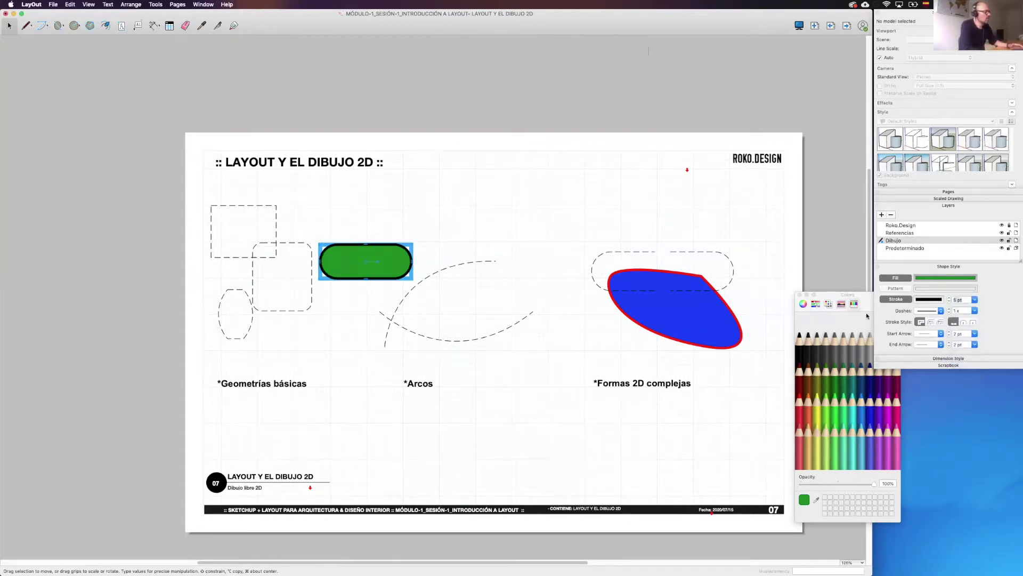
pyautogui.click(926, 300)
pyautogui.click(799, 404)
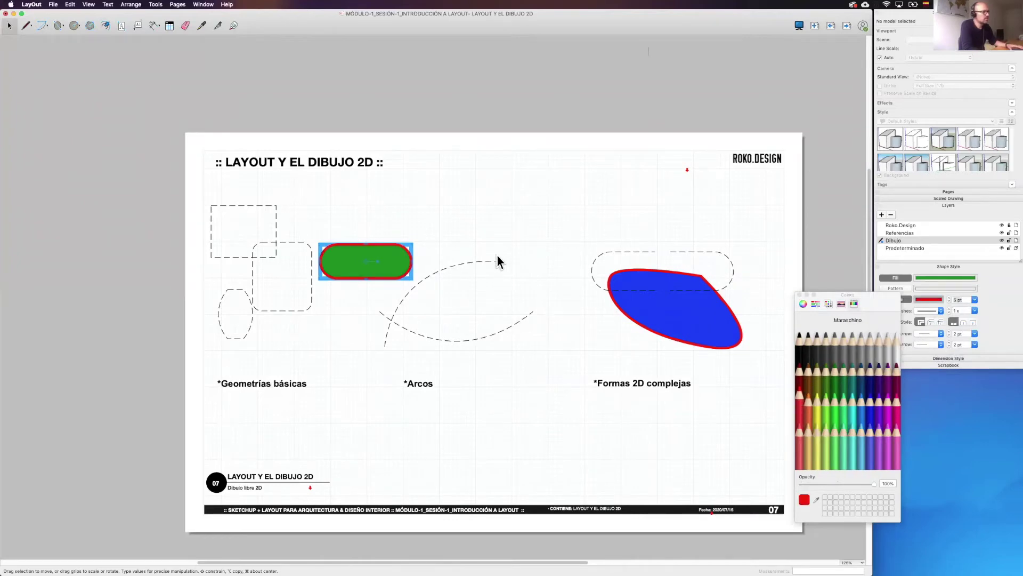
pyautogui.click(405, 248)
pyautogui.scroll(3, 395, 257)
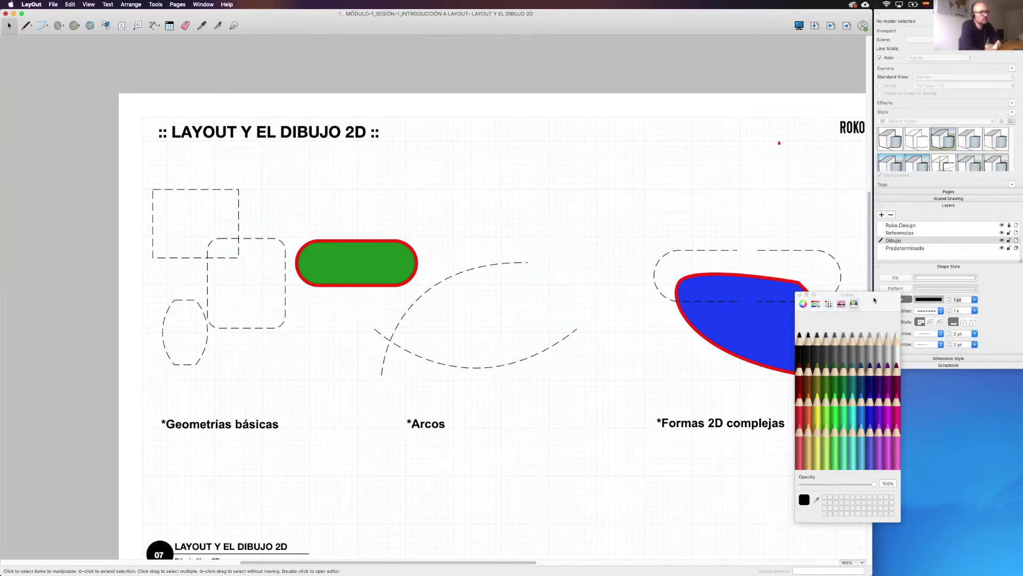
pyautogui.moveTo(874, 300); pyautogui.dragTo(946, 350)
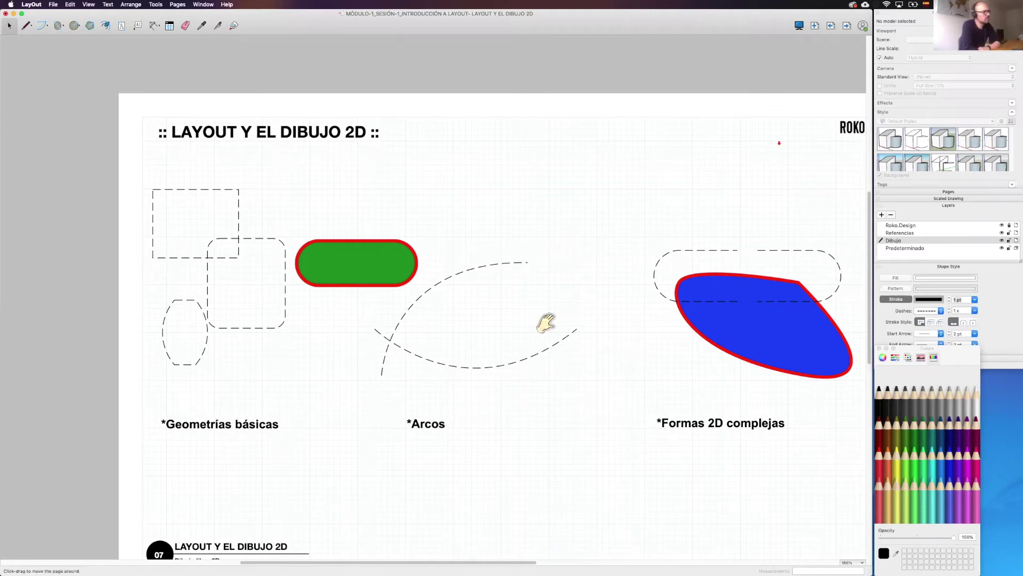
pyautogui.hscroll(2, 545, 322)
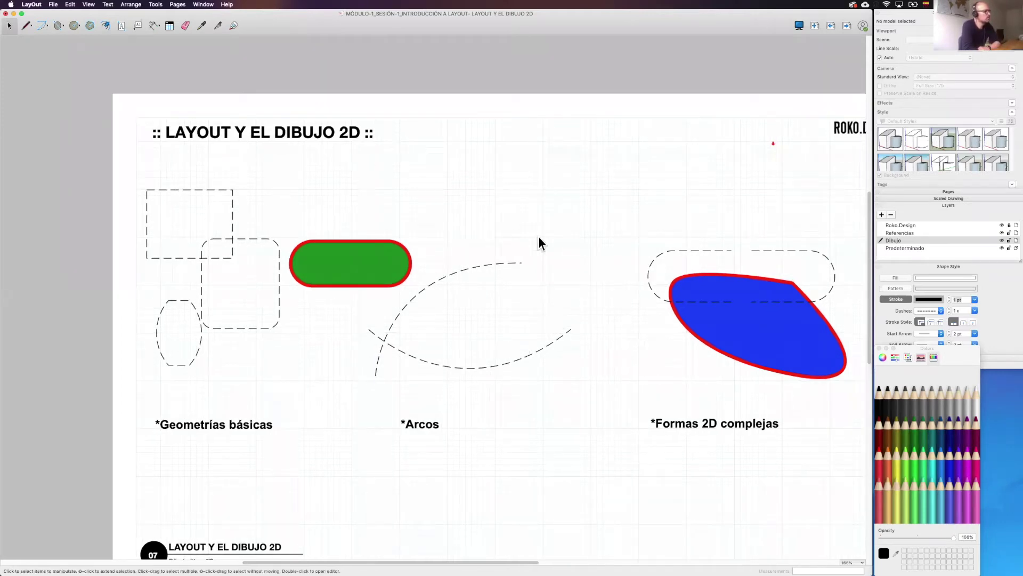
pyautogui.press('h')
pyautogui.moveTo(440, 355); pyautogui.dragTo(309, 330)
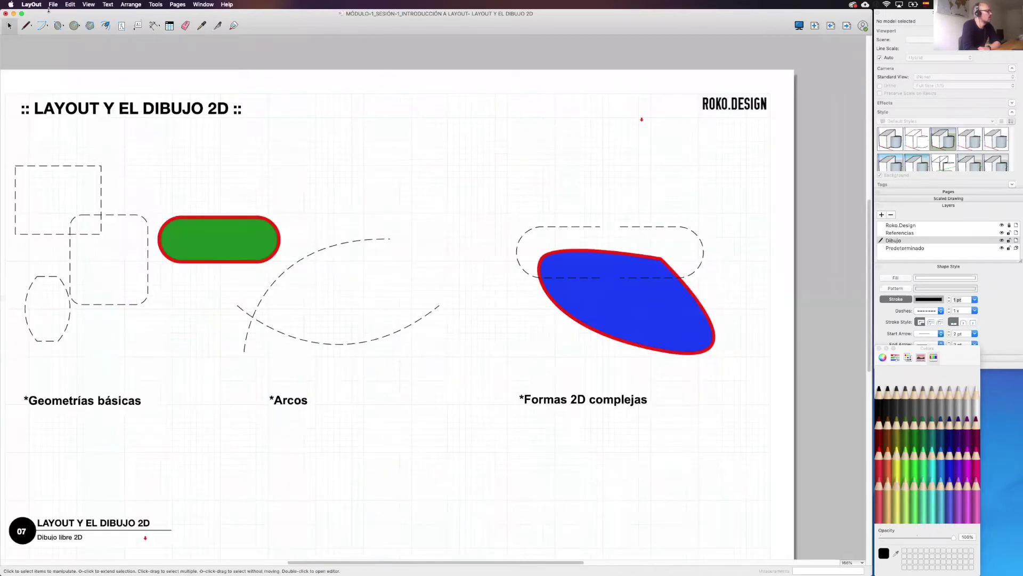
# Draw a dashed S-curve line above the arcs
pyautogui.click(29, 27)
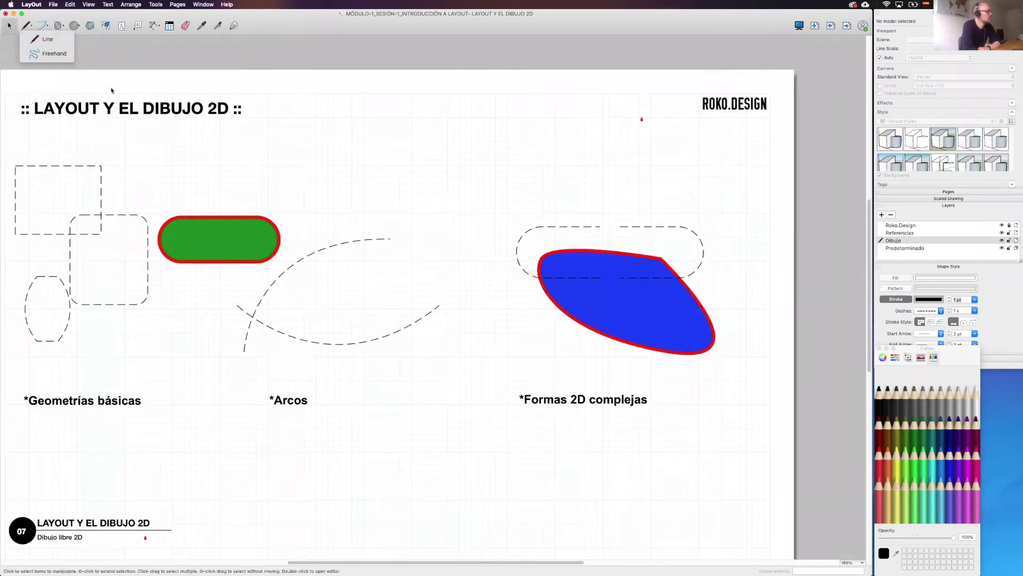
pyautogui.click(336, 180)
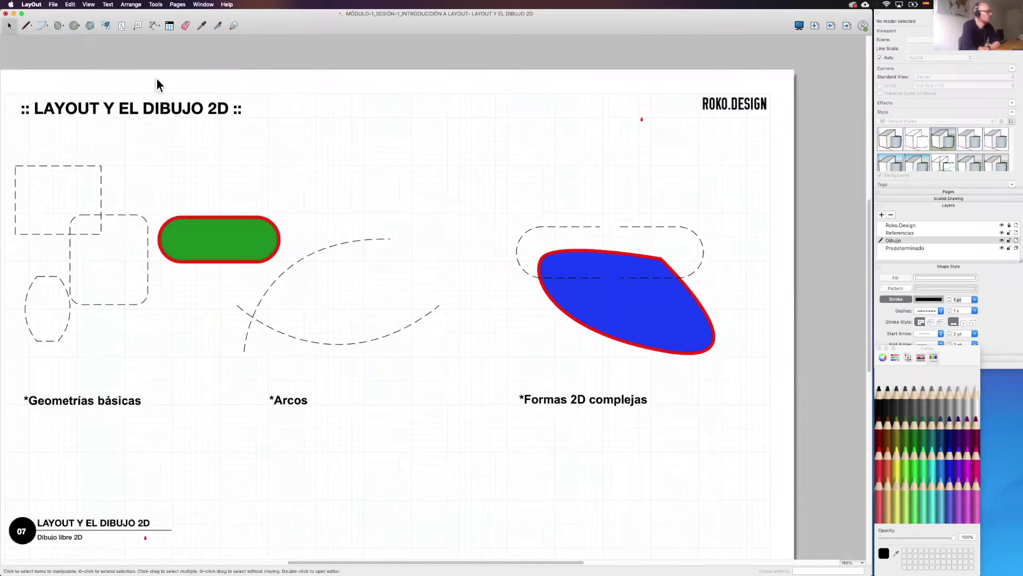
pyautogui.press('l')
pyautogui.click(346, 202)
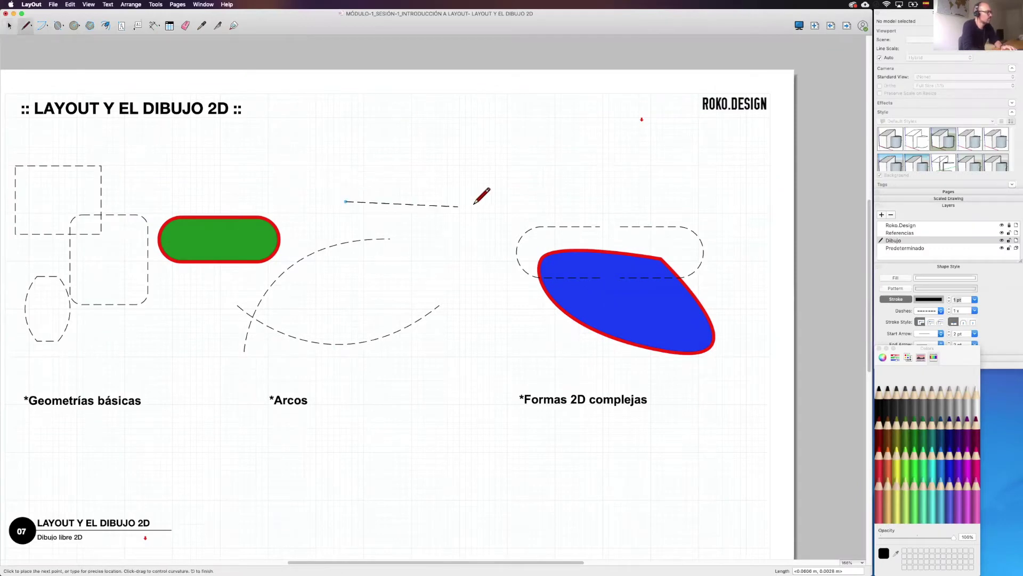
pyautogui.moveTo(478, 201); pyautogui.dragTo(550, 131)
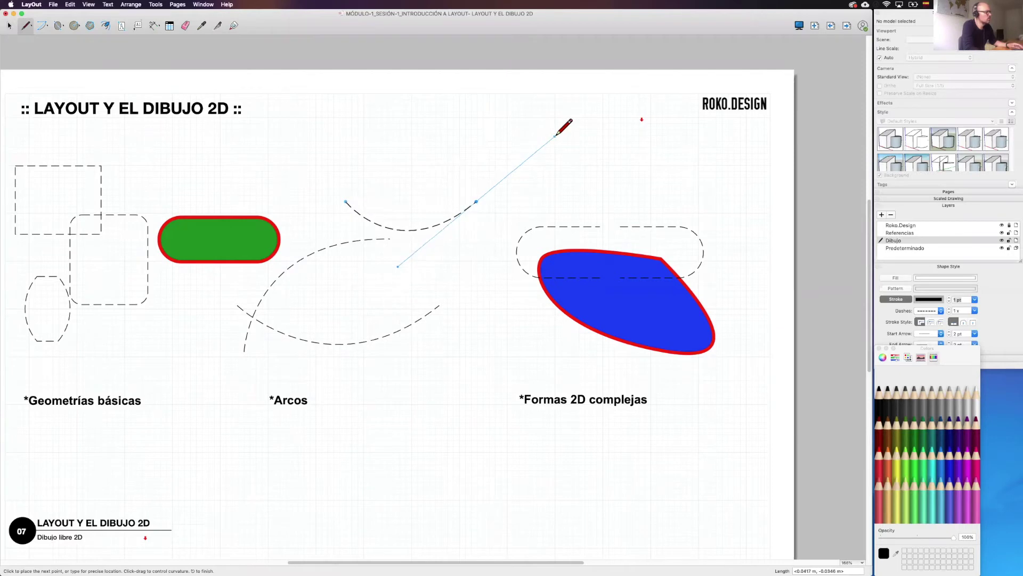
pyautogui.click(540, 142)
pyautogui.press('Escape')
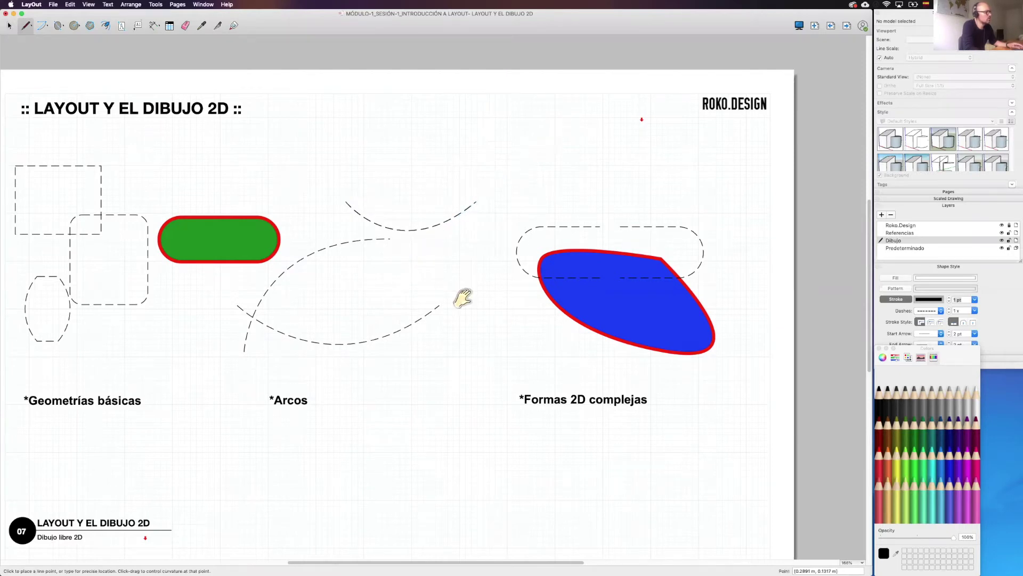
# Begin a new shape below the arcs with two straight points and a curved segment
pyautogui.scroll(-1, 453, 319)
pyautogui.hscroll(2, 453, 320)
pyautogui.click(364, 434)
pyautogui.click(347, 354)
pyautogui.moveTo(481, 314); pyautogui.dragTo(459, 382)
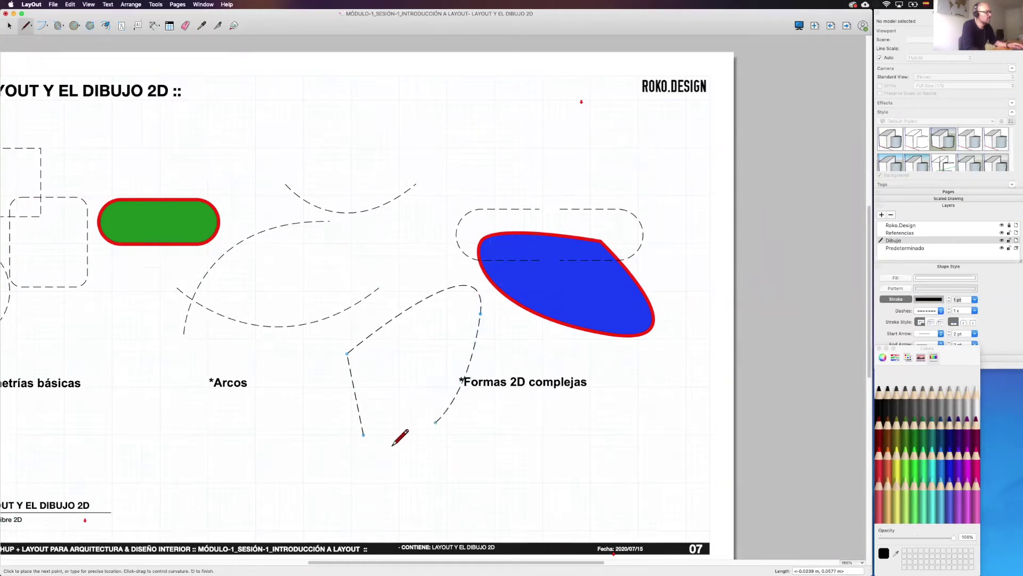
# Close the freeform shape at its start point and select it
pyautogui.click(364, 434)
pyautogui.press('space')
pyautogui.click(411, 402)
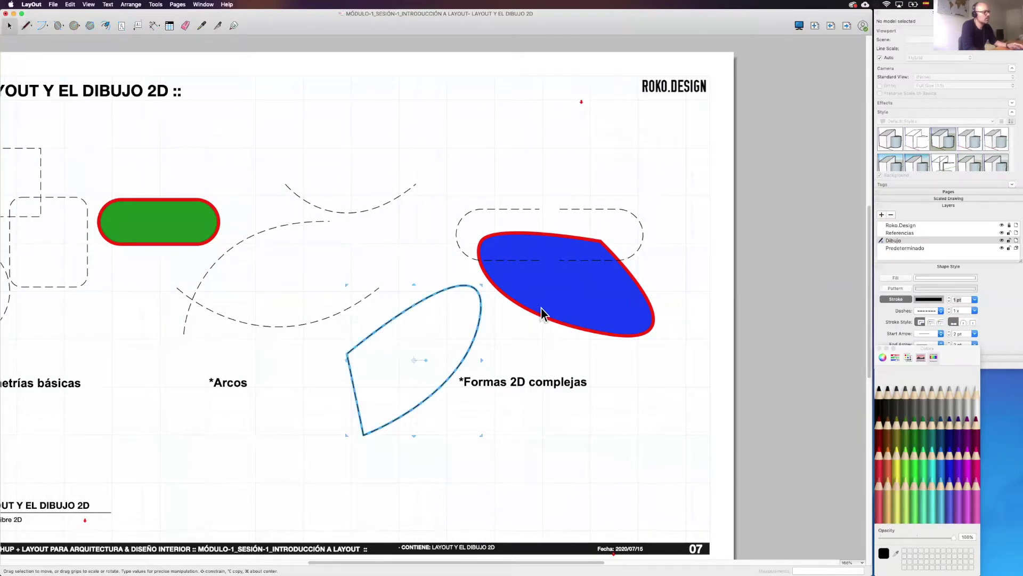
pyautogui.click(914, 447)
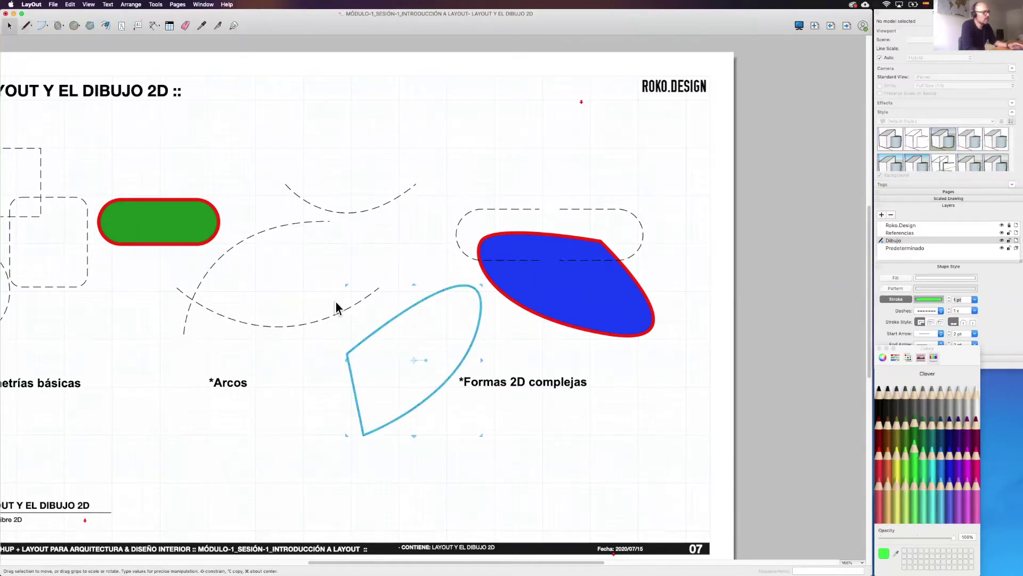
pyautogui.scroll(1, 372, 418)
pyautogui.scroll(1, 398, 410)
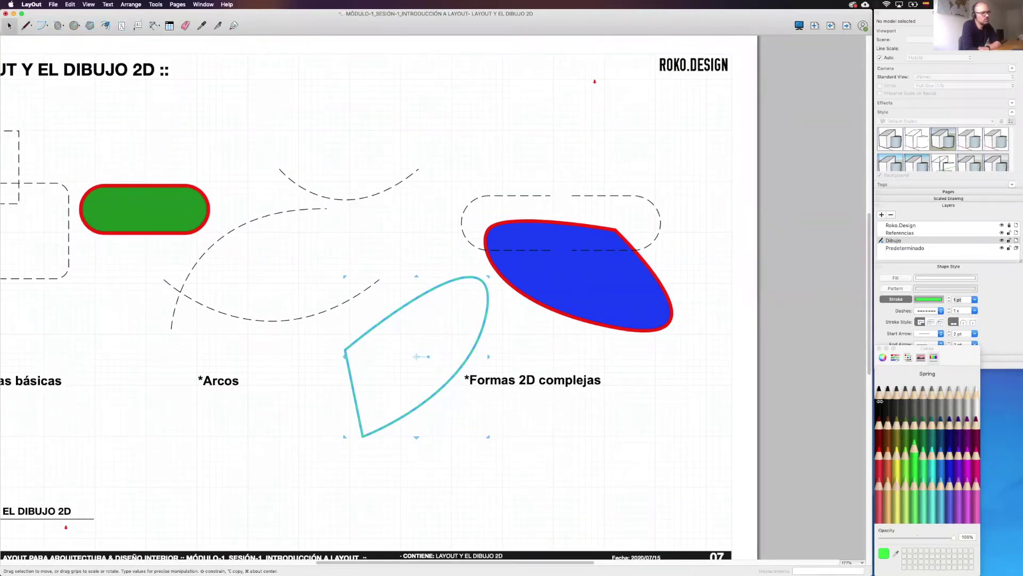
# Fill the shape with Eggplant purple and set its outline to Magenta
pyautogui.click(924, 279)
pyautogui.click(958, 421)
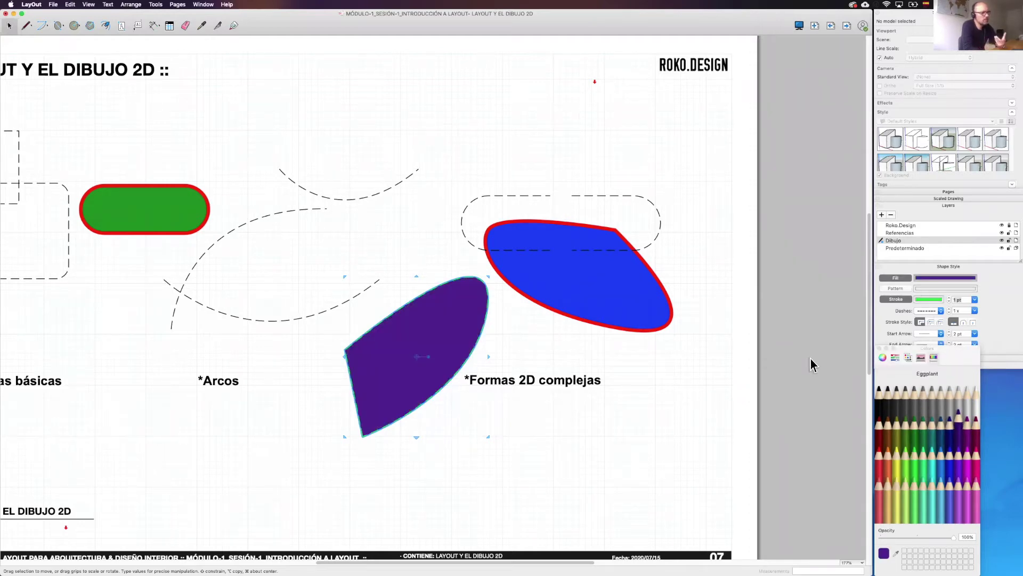
pyautogui.click(929, 299)
pyautogui.click(968, 463)
pyautogui.click(537, 428)
pyautogui.hscroll(-2, 506, 373)
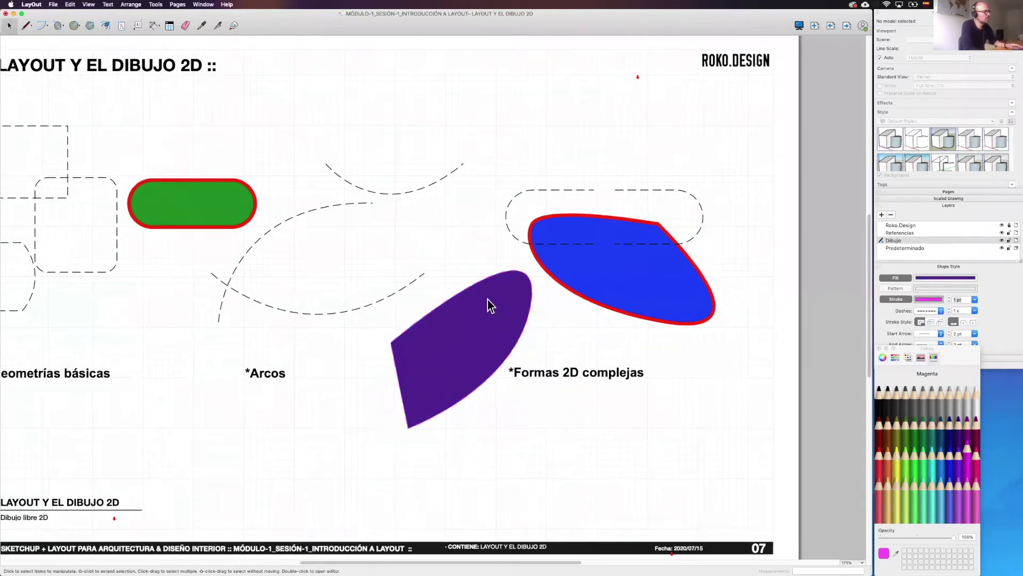
pyautogui.scroll(-5, 488, 300)
pyautogui.scroll(5, 471, 318)
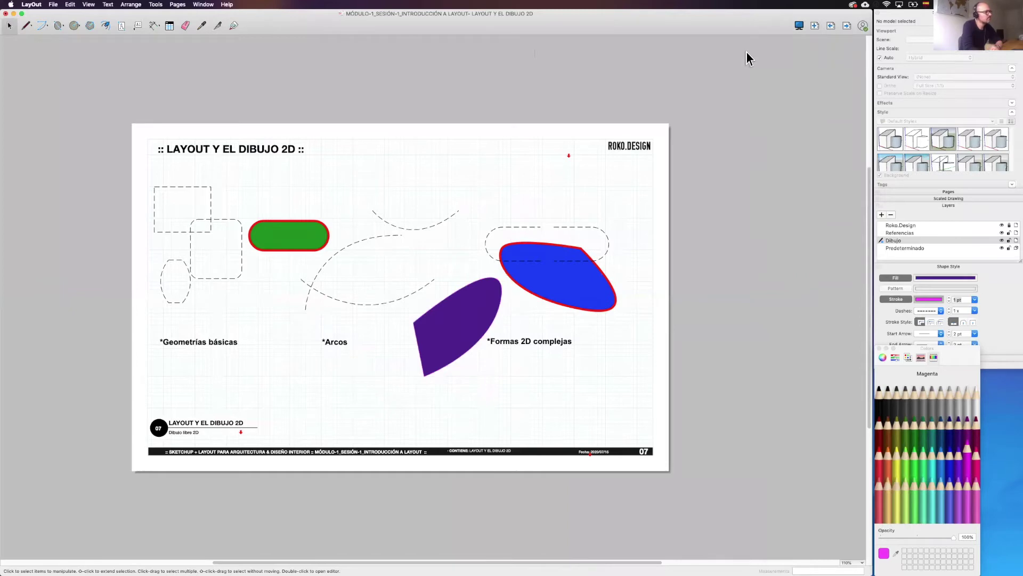
# On page 08, box-select and delete the L-shaped floor plan with its dimensions
pyautogui.click(846, 26)
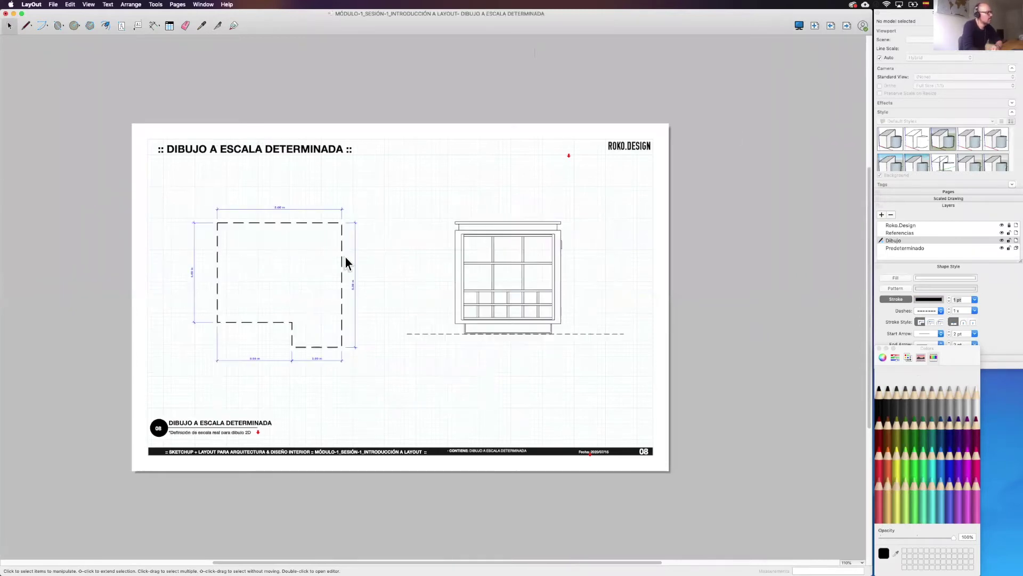
pyautogui.scroll(1, 299, 249)
pyautogui.scroll(1, 299, 249)
pyautogui.scroll(1, 298, 248)
pyautogui.scroll(1, 298, 248)
pyautogui.scroll(1, 298, 248)
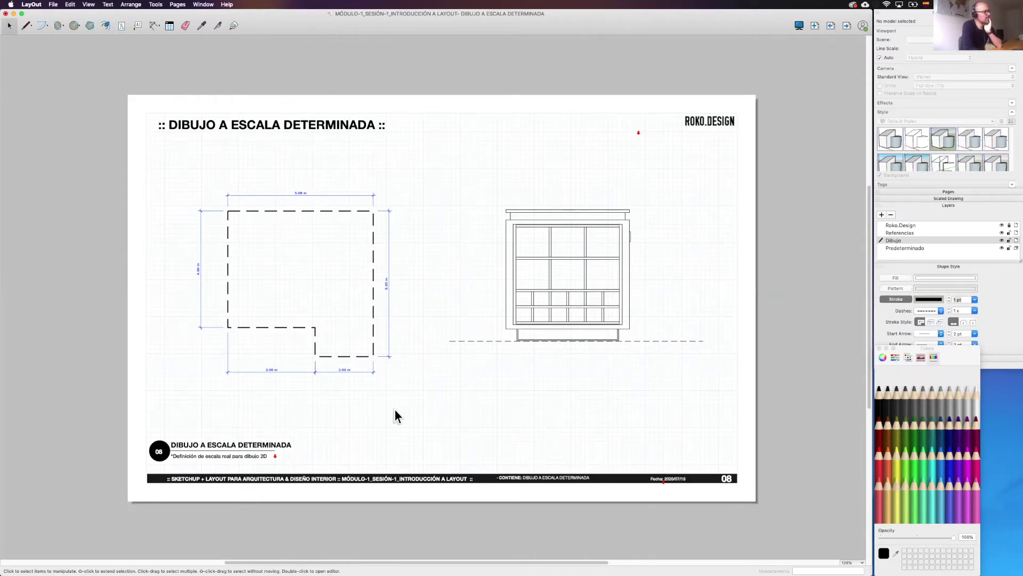
pyautogui.moveTo(395, 411); pyautogui.dragTo(209, 183)
pyautogui.press('Delete')
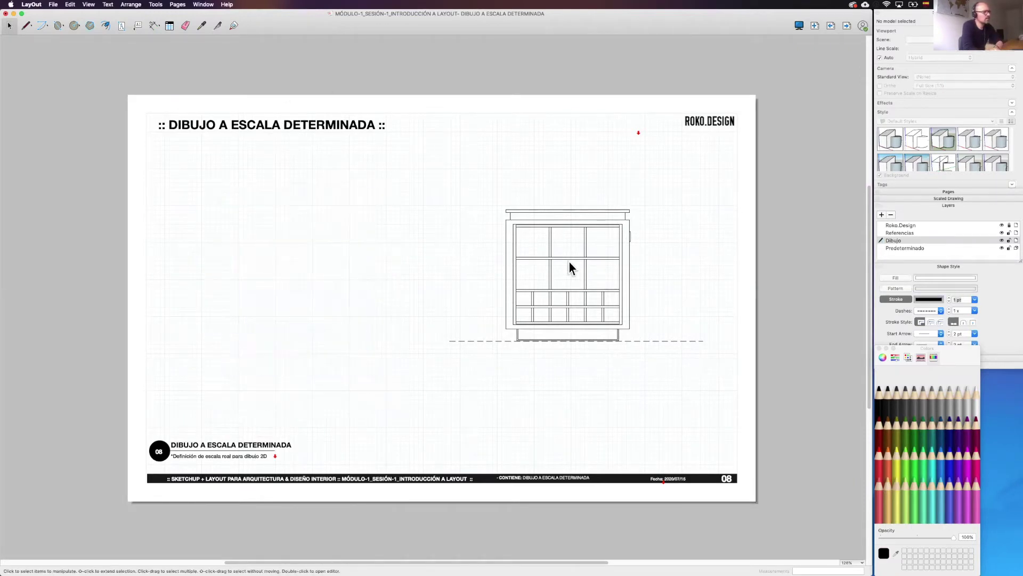
# Make a scaled drawing at 1:50 with Decimal length format in Meters
pyautogui.click(951, 199)
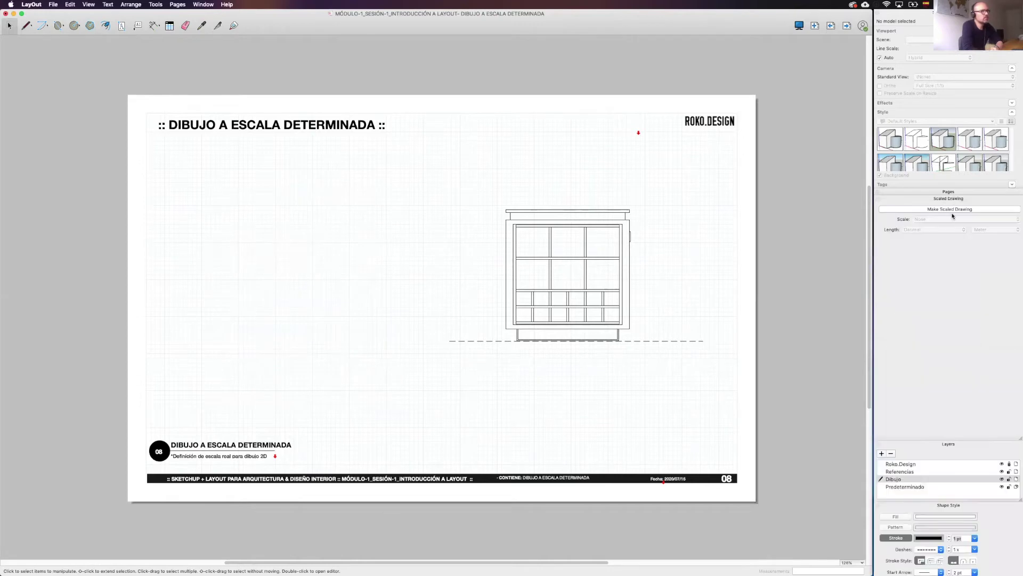
pyautogui.click(946, 210)
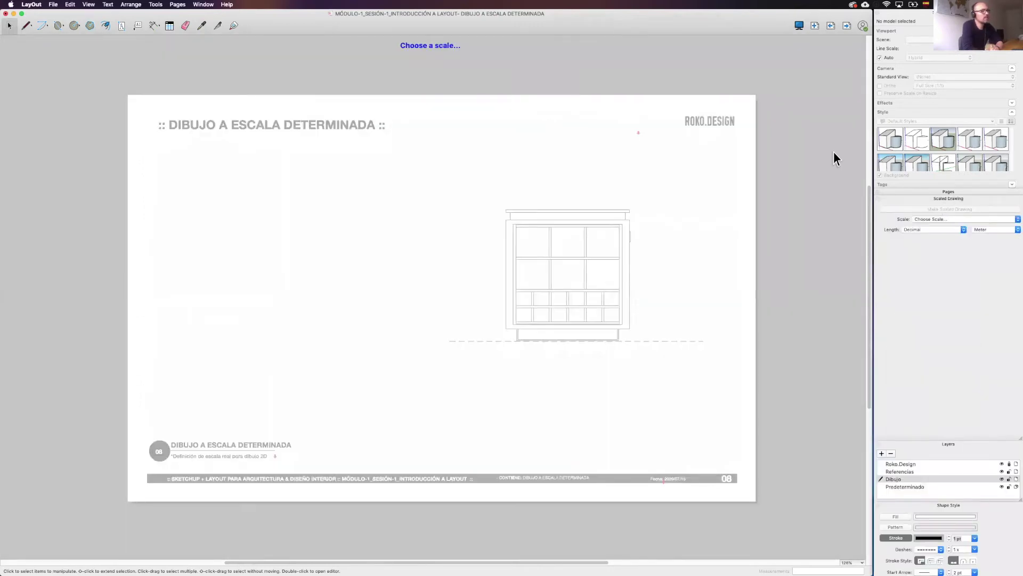
pyautogui.click(1018, 219)
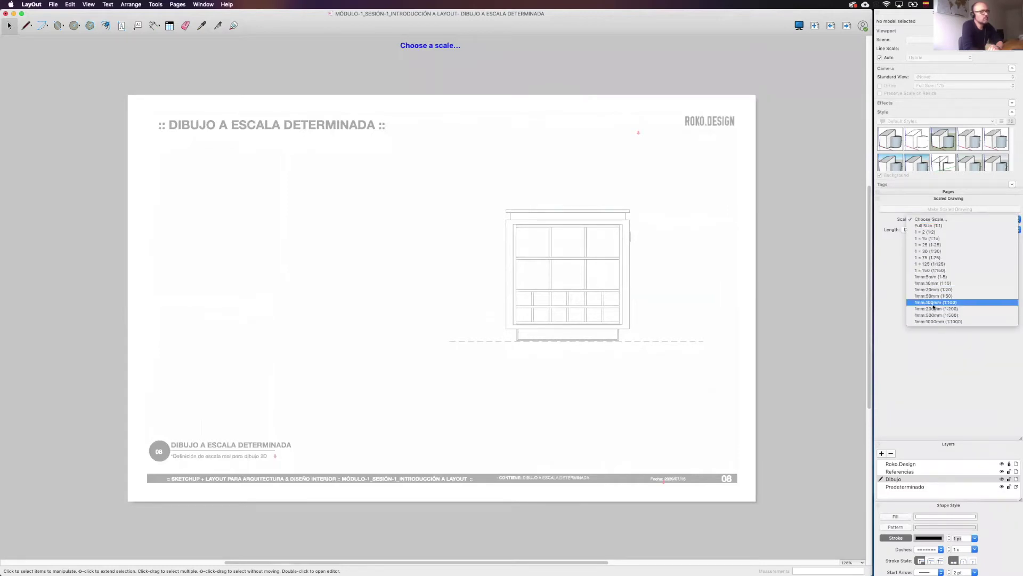
pyautogui.click(934, 297)
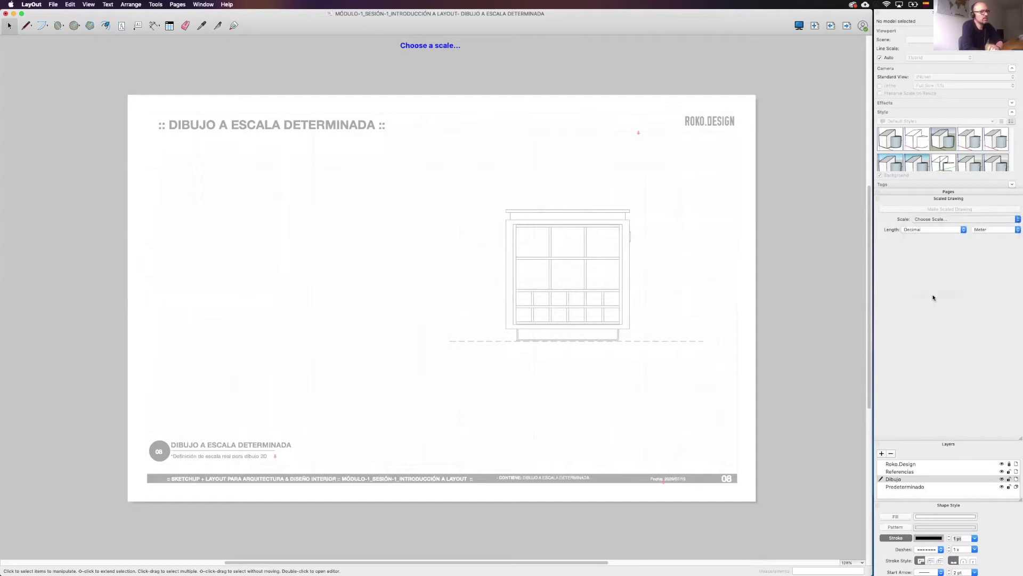
pyautogui.click(964, 231)
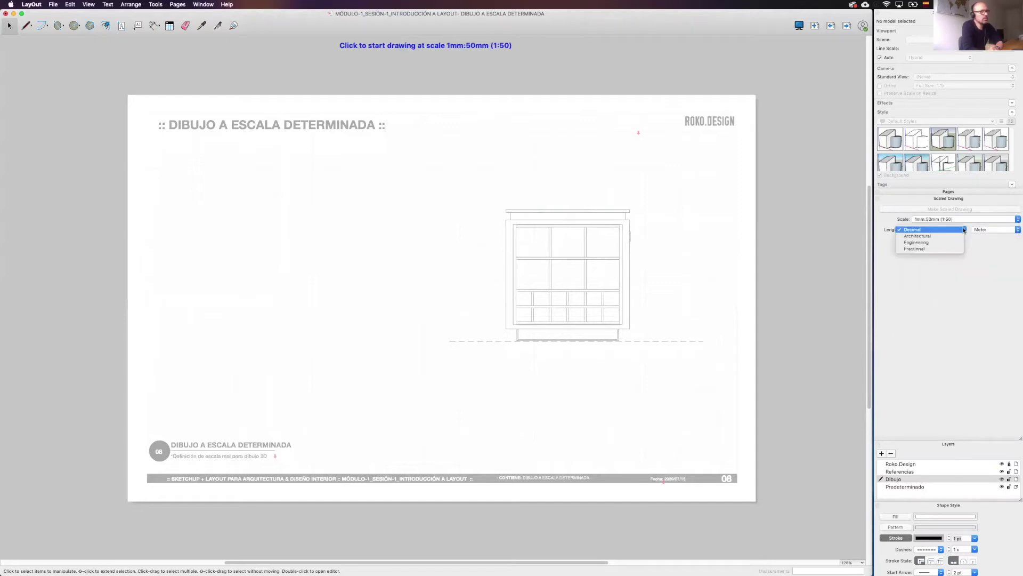
pyautogui.click(919, 231)
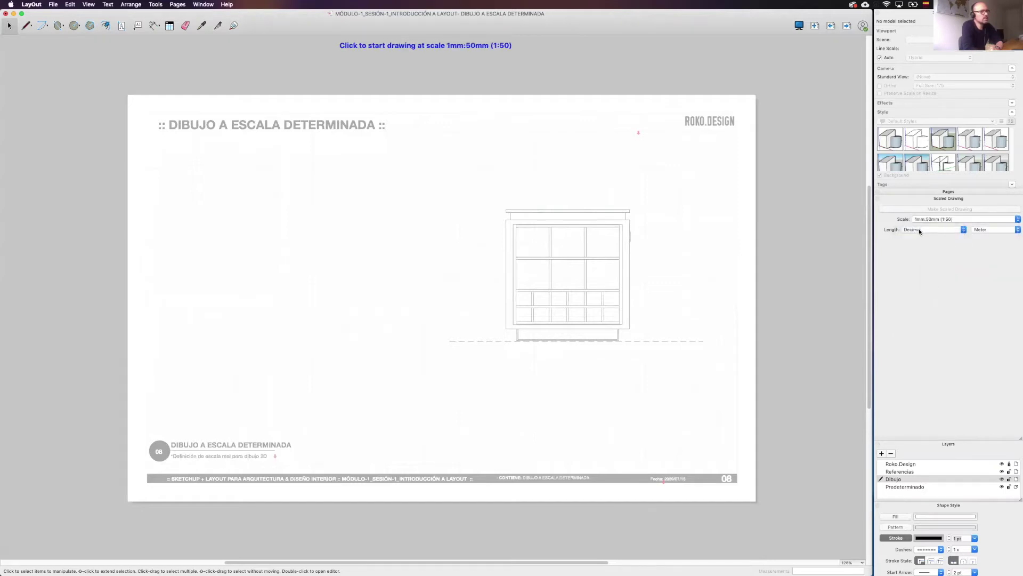
pyautogui.click(962, 230)
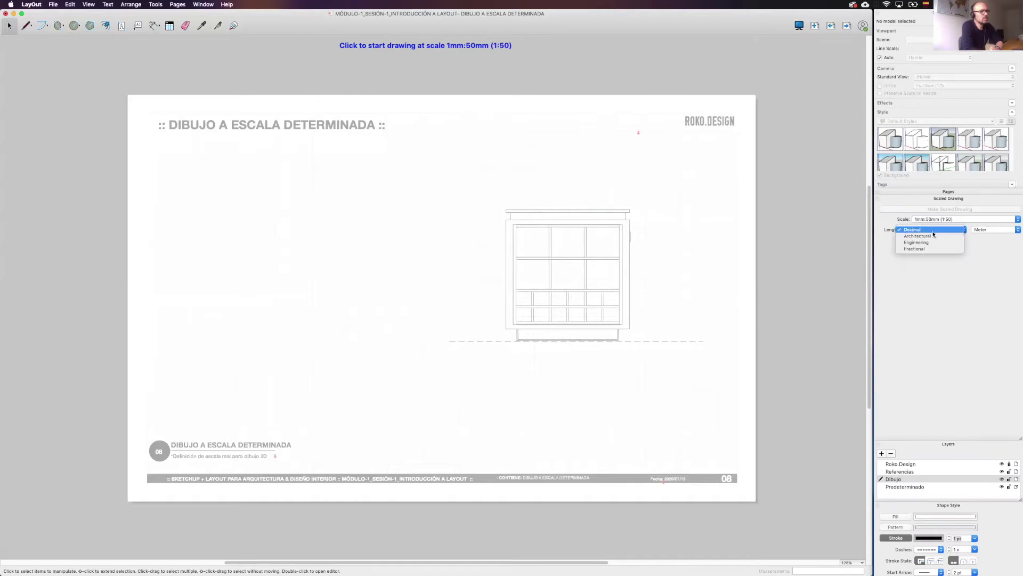
pyautogui.click(981, 230)
pyautogui.click(984, 231)
pyautogui.click(24, 27)
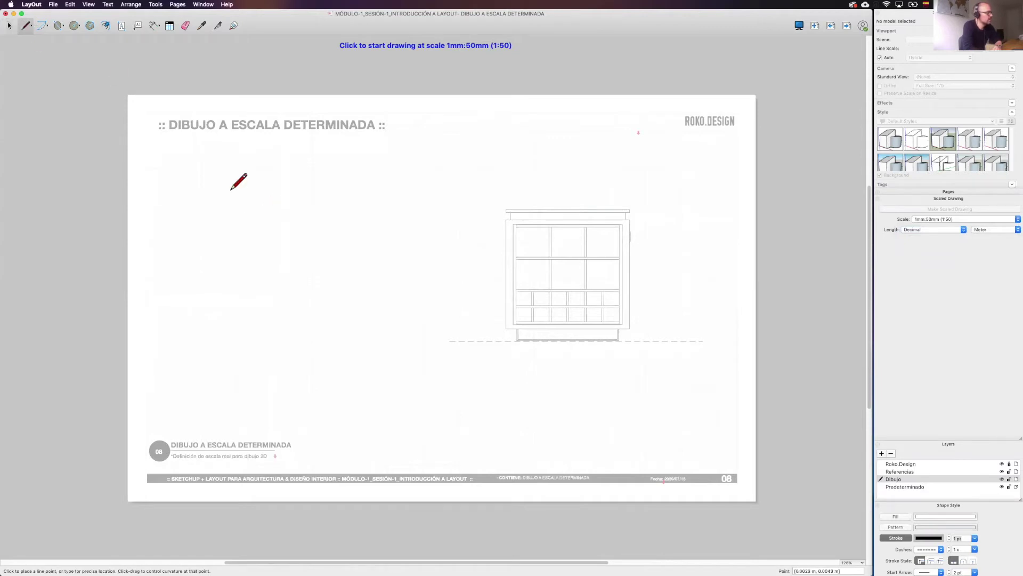
# Start the dashed outline with a 5 m top edge followed by a vertical edge
pyautogui.scroll(1, 256, 227)
pyautogui.click(228, 217)
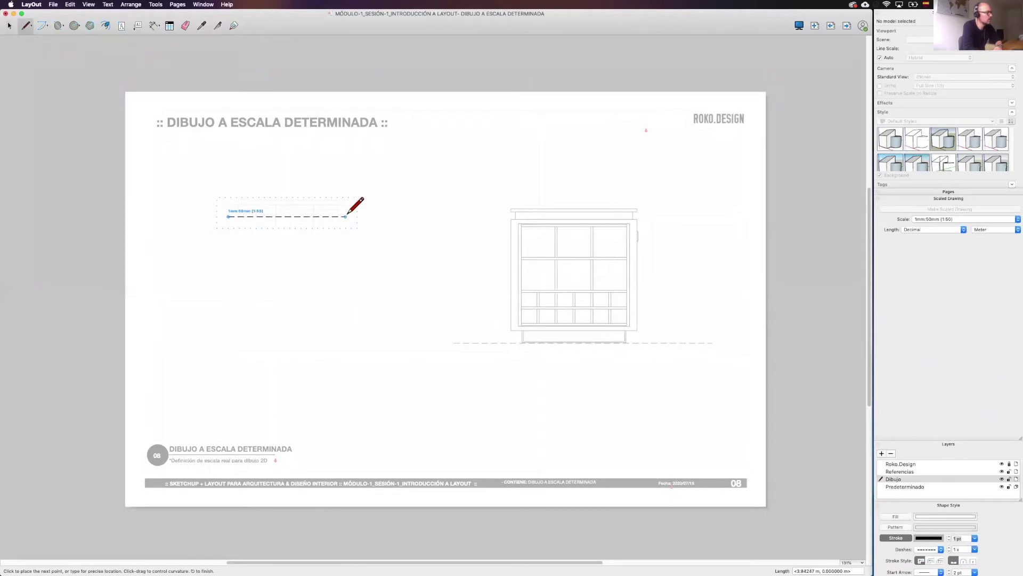
pyautogui.write('5')
pyautogui.press('Return')
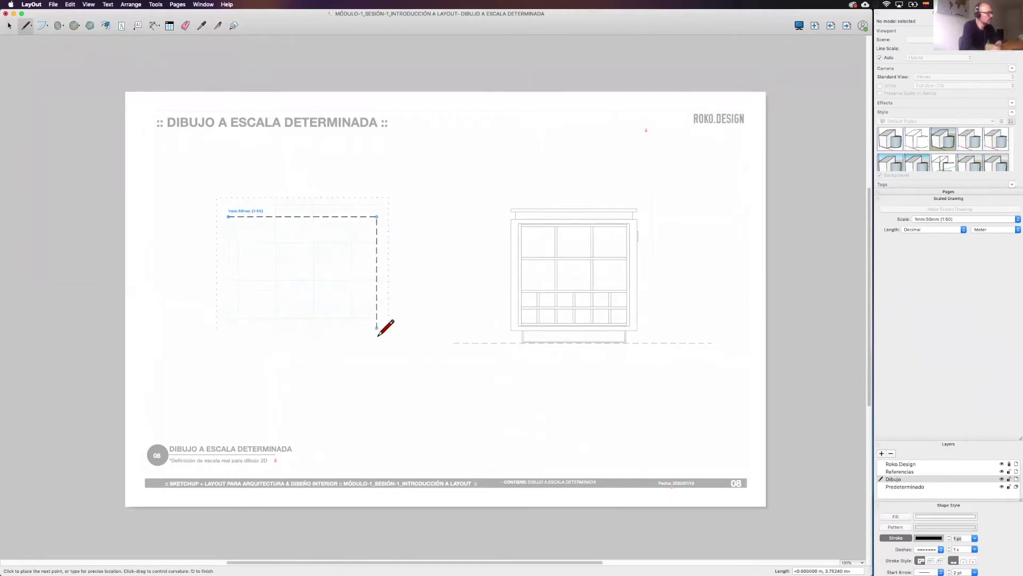
pyautogui.write('12')
pyautogui.press('Return')
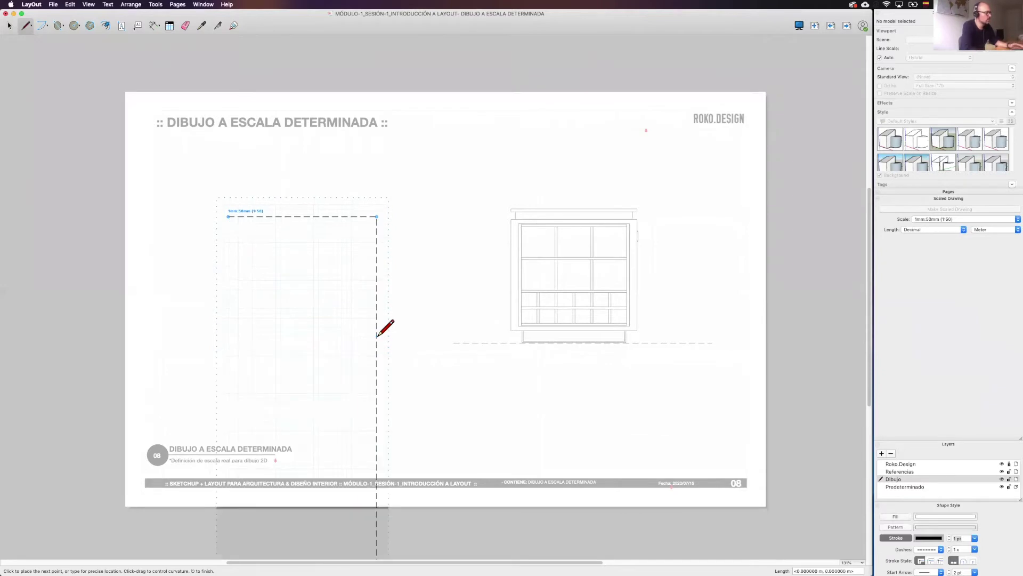
# Correct the overlong vertical edge, add a 3 m edge, close the outline and exit the drawing
pyautogui.press('super+z')
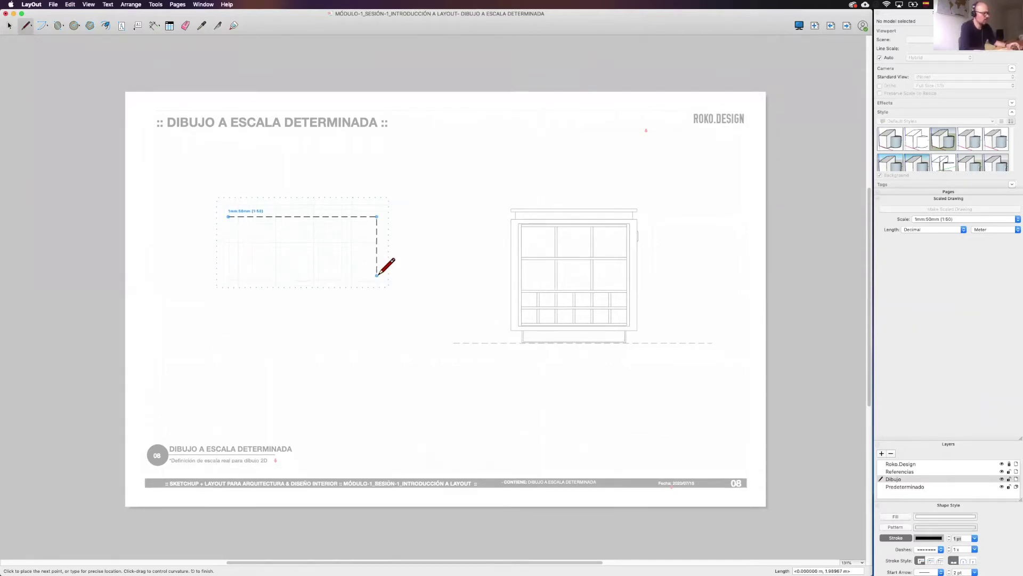
pyautogui.press('Return')
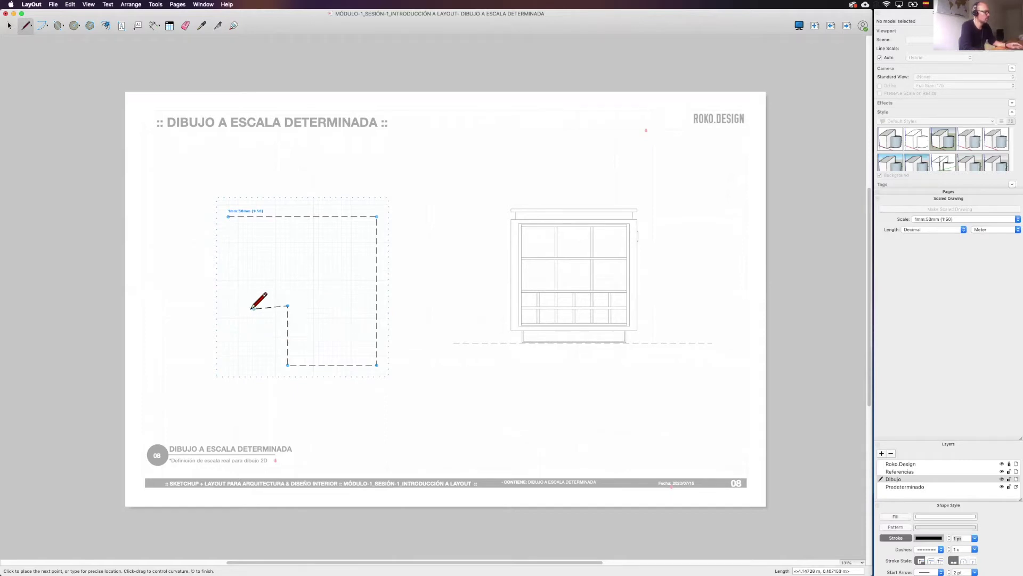
pyautogui.press('Return')
pyautogui.click(228, 217)
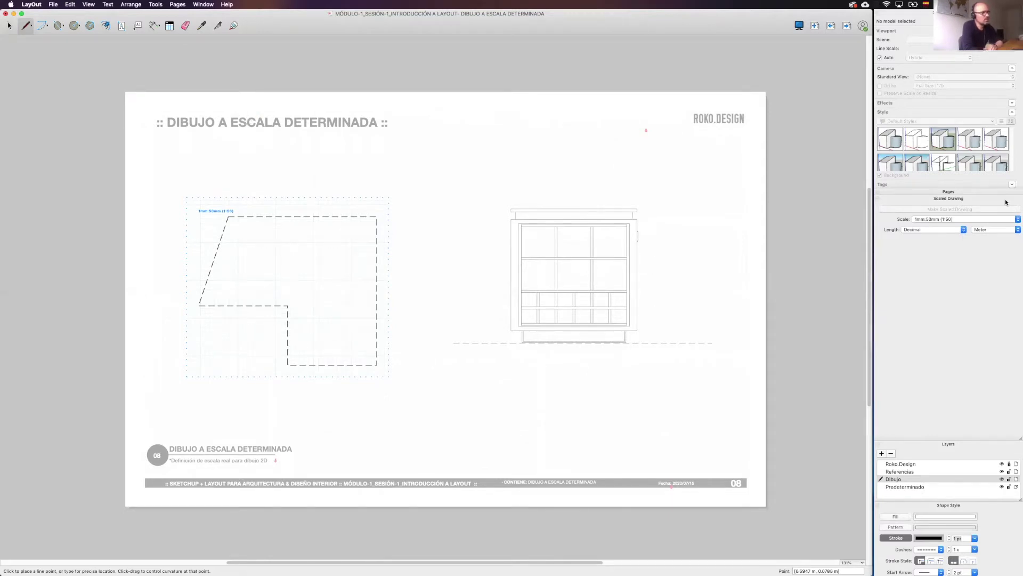
pyautogui.press('space')
pyautogui.click(397, 241)
pyautogui.moveTo(397, 242); pyautogui.dragTo(406, 234, button='middle')
# Add the 5.00 m dimensions above the top edge and beside the right edge
pyautogui.click(154, 25)
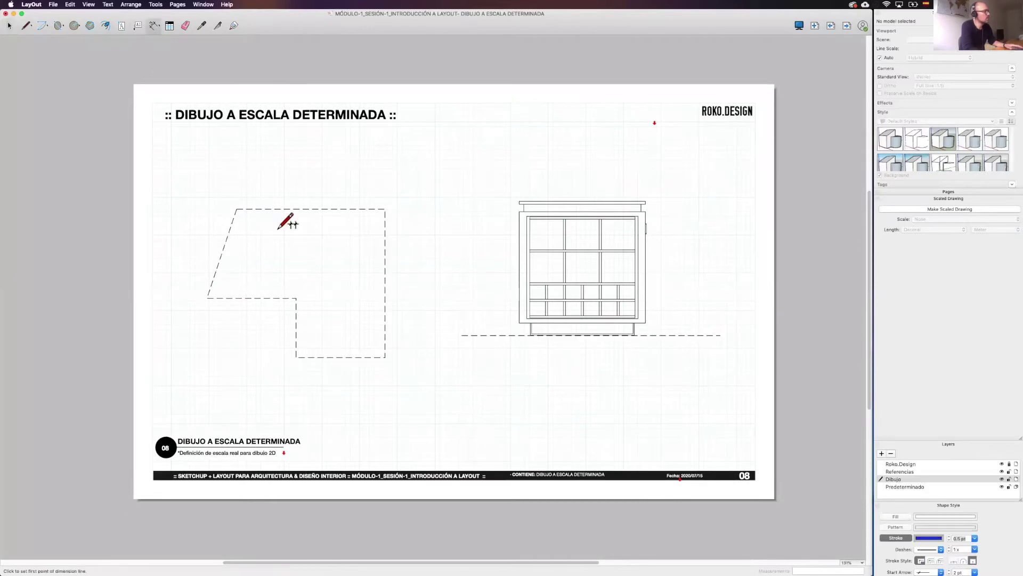
pyautogui.click(236, 209)
pyautogui.click(386, 209)
pyautogui.click(387, 183)
pyautogui.scroll(2, 394, 205)
pyautogui.click(385, 207)
pyautogui.click(385, 382)
pyautogui.click(414, 382)
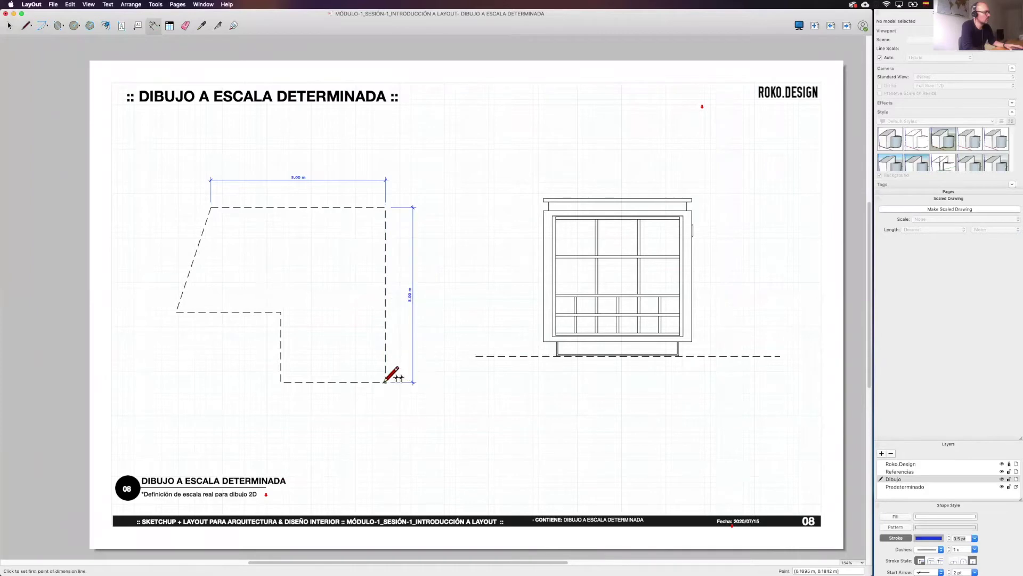
# Add the two 3.00 m bottom dimensions and the 3.00 m and 2.00 m left dimensions
pyautogui.click(281, 382)
pyautogui.click(278, 409)
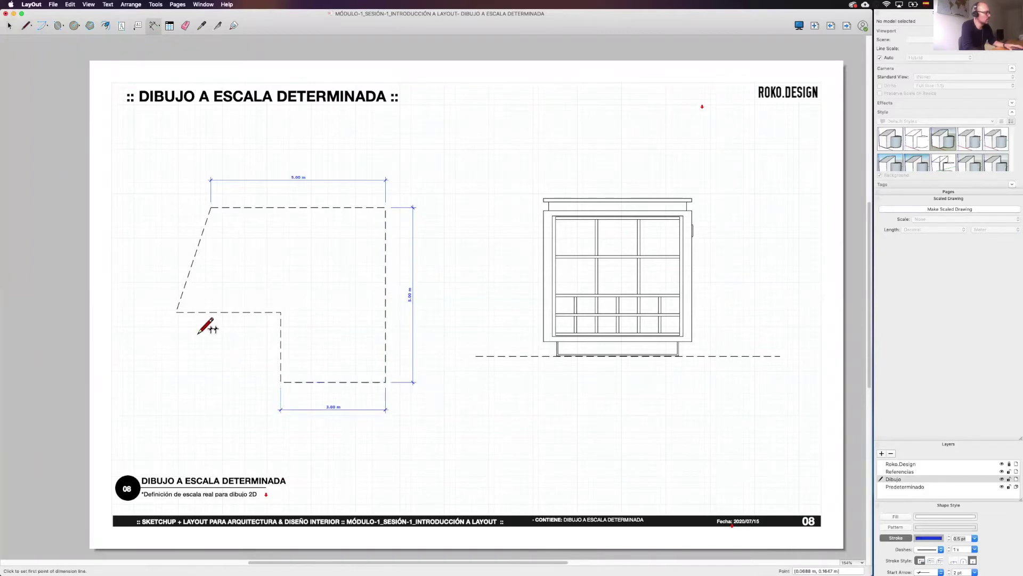
pyautogui.doubleClick(176, 312)
pyautogui.click(210, 208)
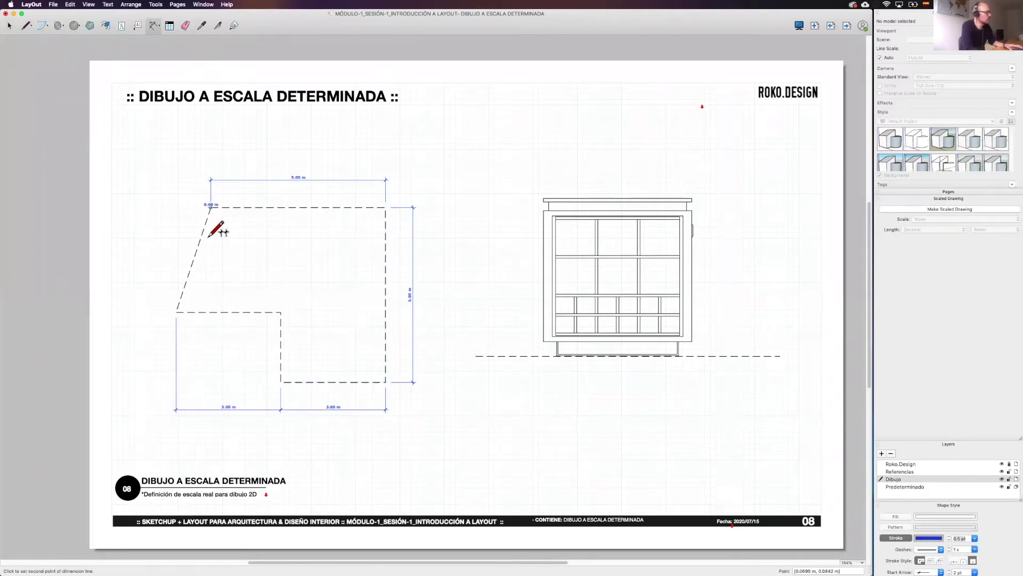
pyautogui.click(176, 312)
pyautogui.click(146, 301)
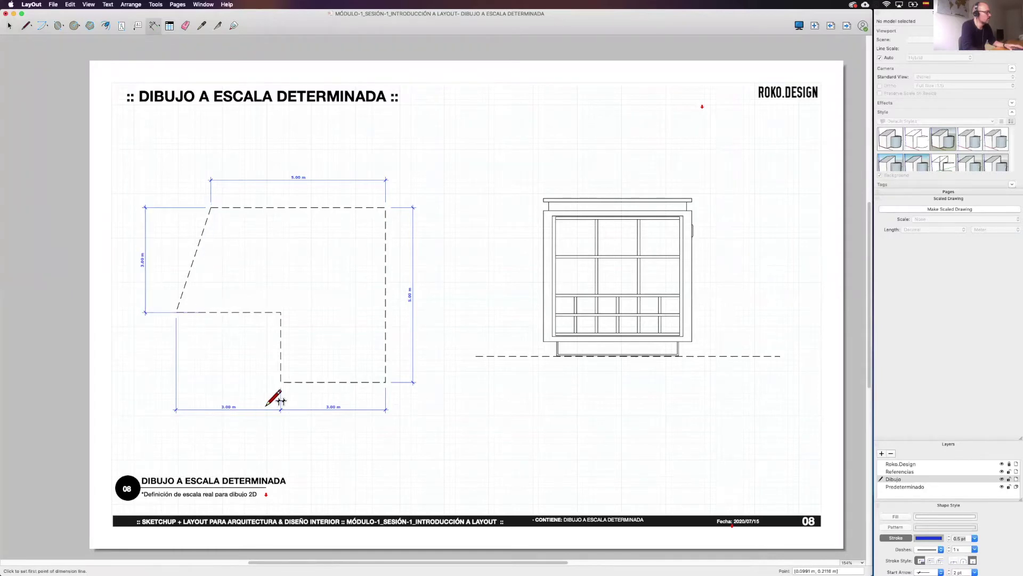
pyautogui.doubleClick(281, 370)
pyautogui.moveTo(270, 393); pyautogui.dragTo(288, 350, button='middle')
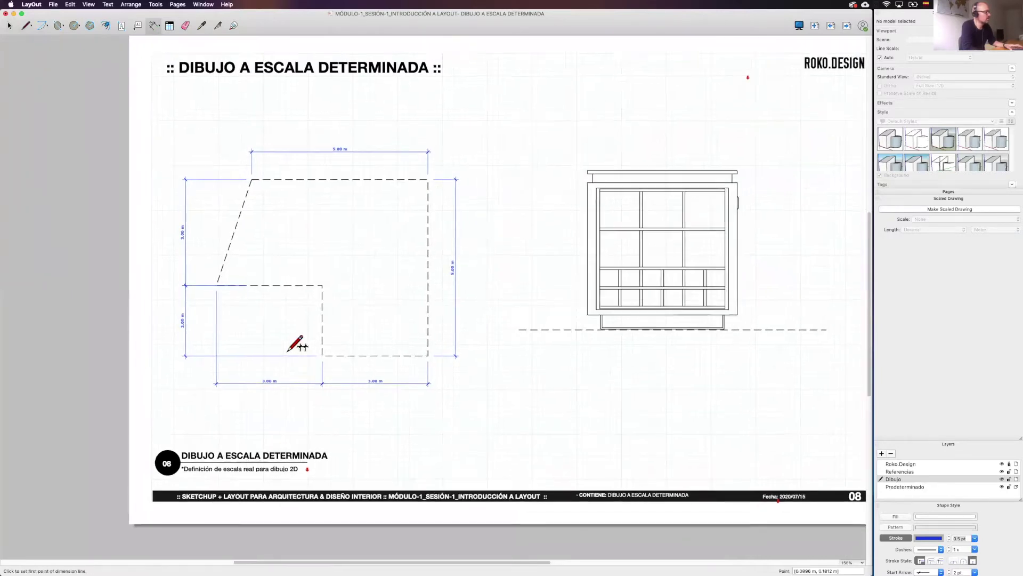
pyautogui.scroll(2, 295, 343)
pyautogui.press('space')
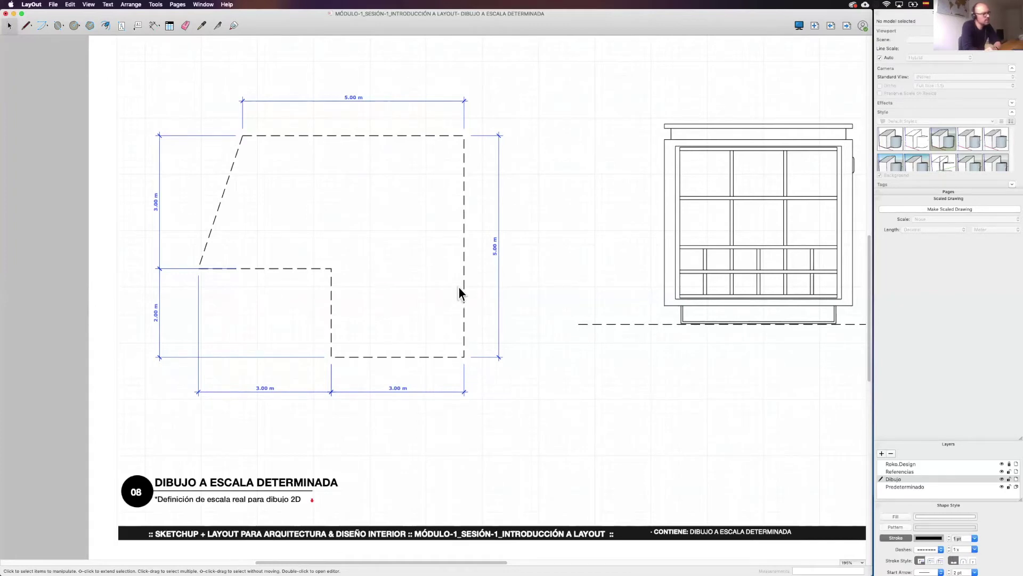
pyautogui.scroll(-3, 457, 293)
pyautogui.scroll(1, 585, 256)
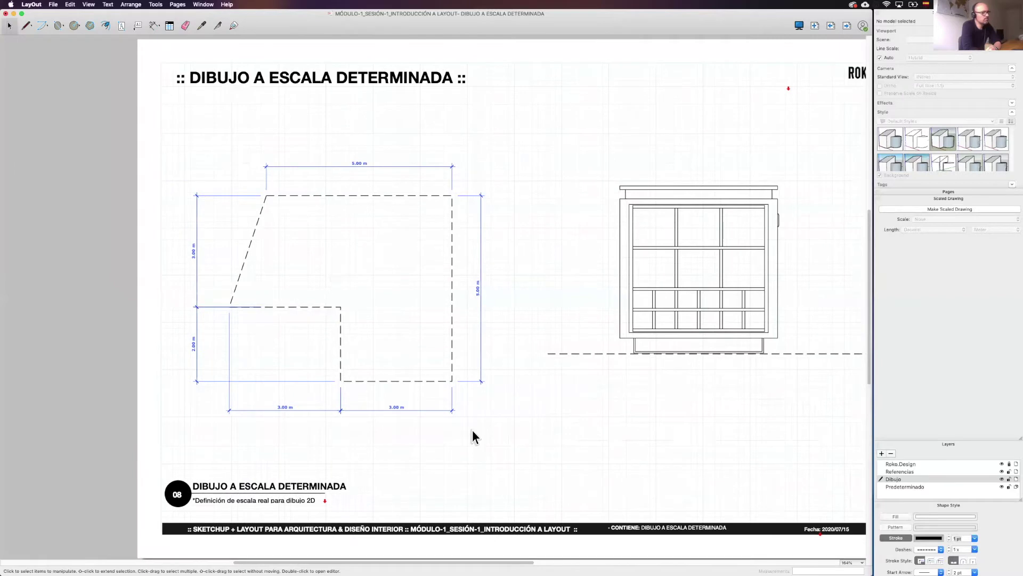
# Centre the cabinet elevation in view and select its viewport to check the front 1:10 settings
pyautogui.moveTo(332, 257); pyautogui.dragTo(267, 304)
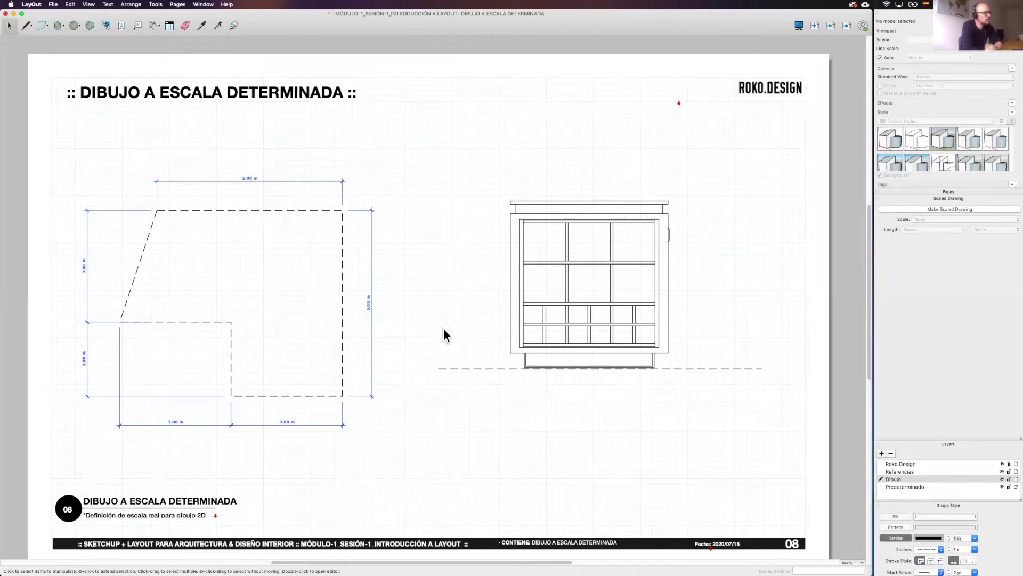
pyautogui.moveTo(526, 309); pyautogui.dragTo(512, 307, button='middle')
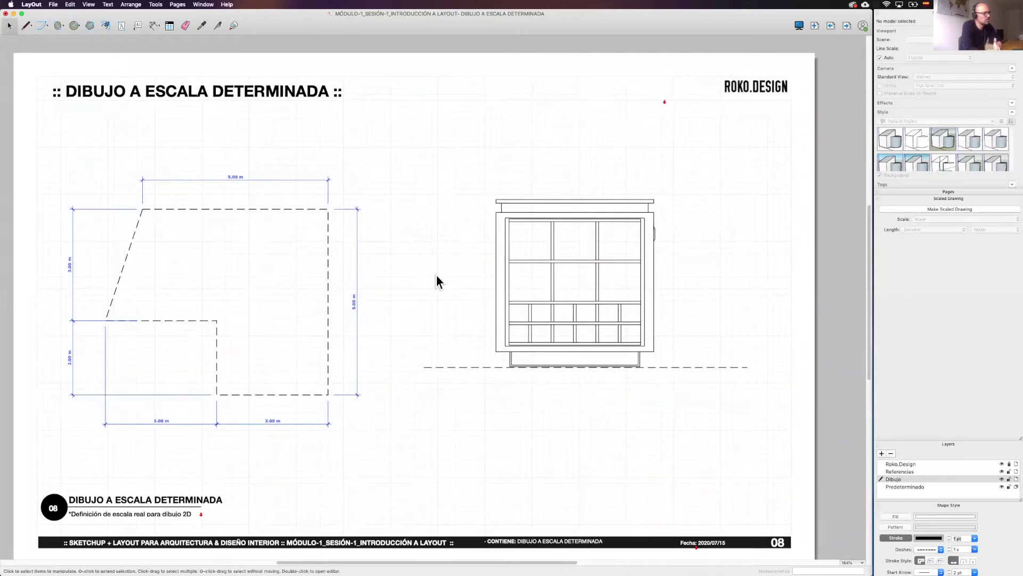
pyautogui.moveTo(458, 280)
pyautogui.mouseDown(button='middle')
pyautogui.moveTo(445, 270)
pyautogui.moveTo(427, 280)
pyautogui.mouseUp(button='middle')
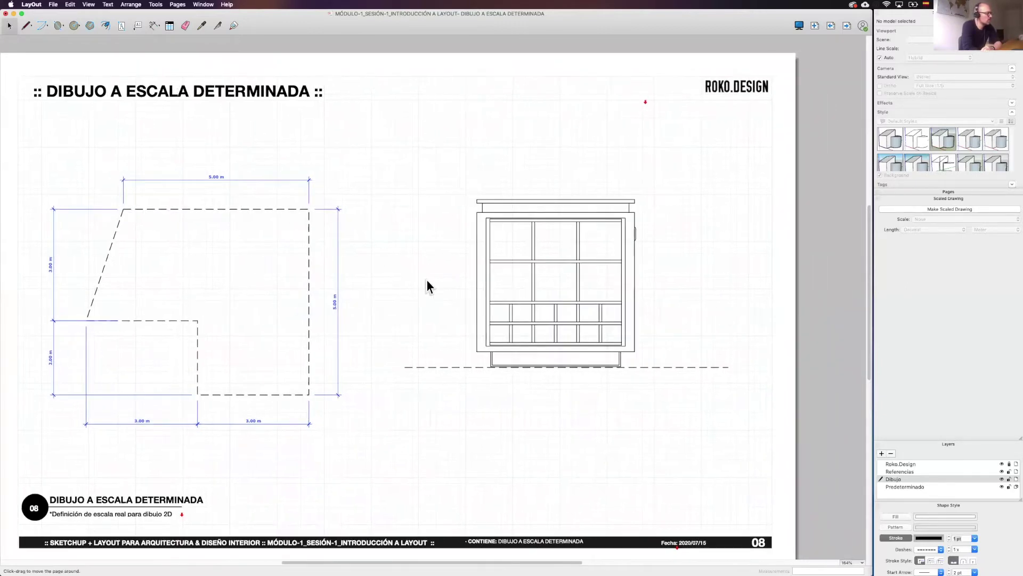
pyautogui.hscroll(5, 427, 280)
pyautogui.hscroll(4, 446, 283)
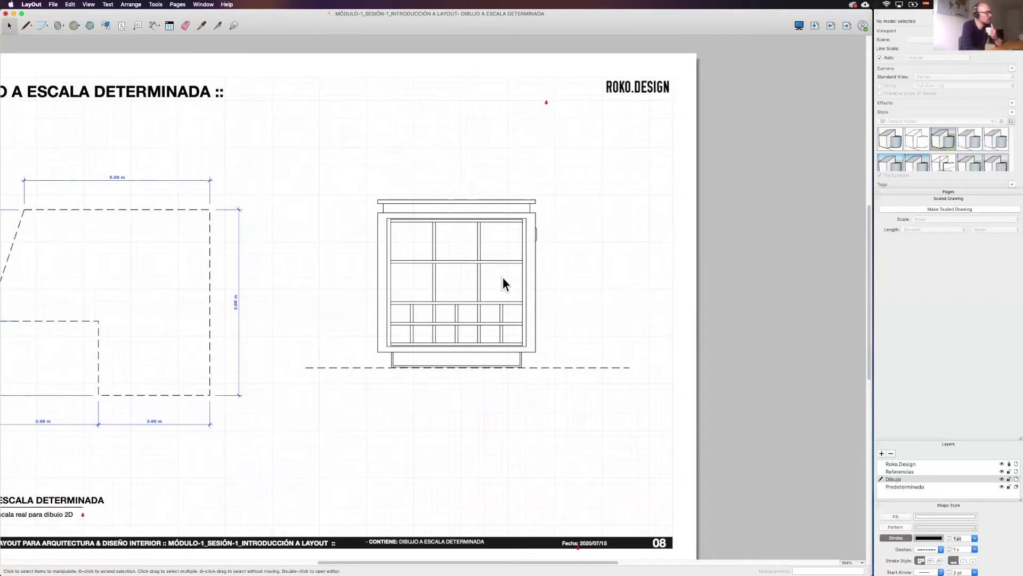
pyautogui.scroll(2, 496, 238)
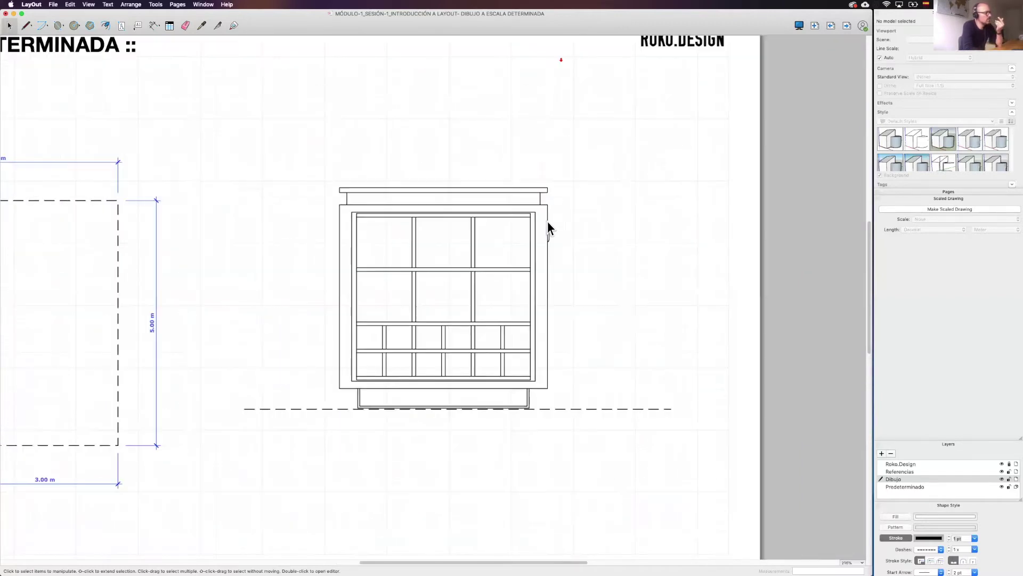
pyautogui.click(547, 219)
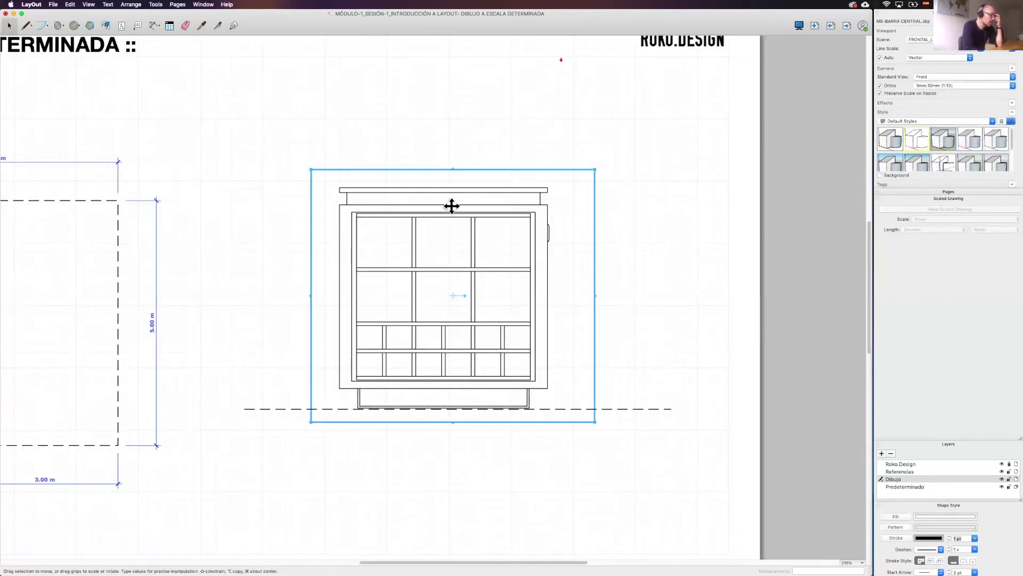
pyautogui.click(469, 431)
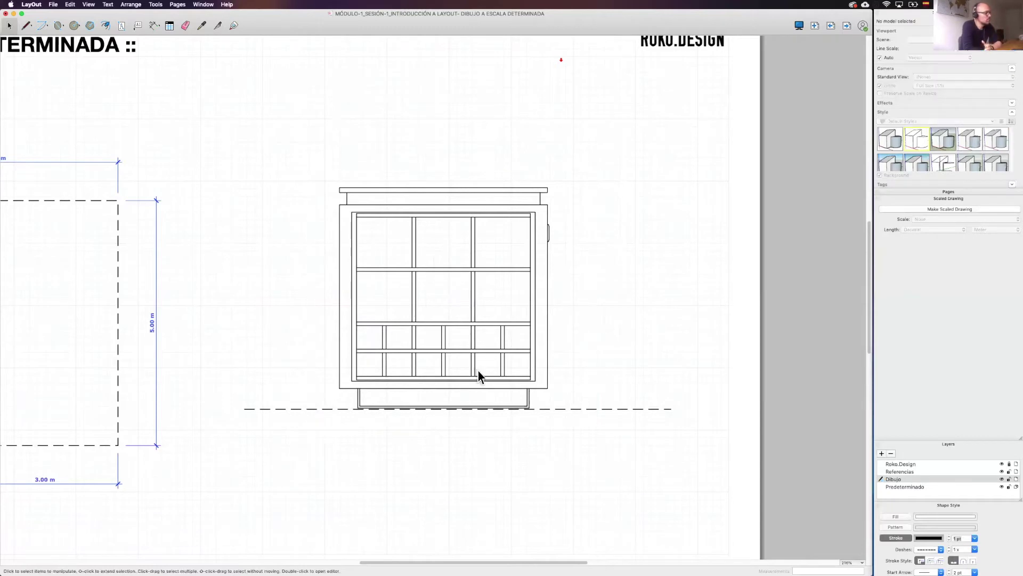
pyautogui.click(546, 229)
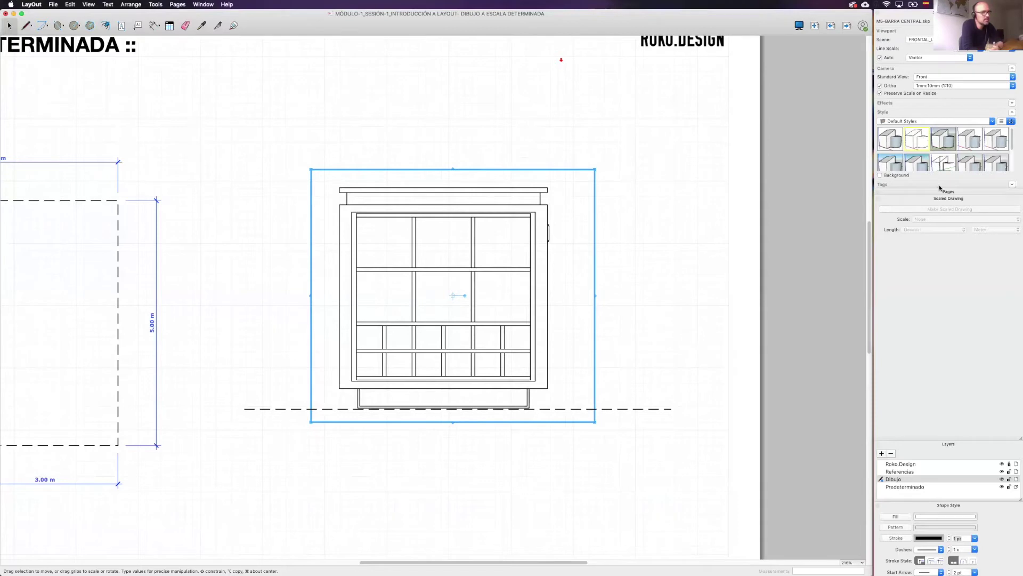
# With nothing selected, set the Scaled Drawing scale to 1mm:10mm (1:10)
pyautogui.click(949, 199)
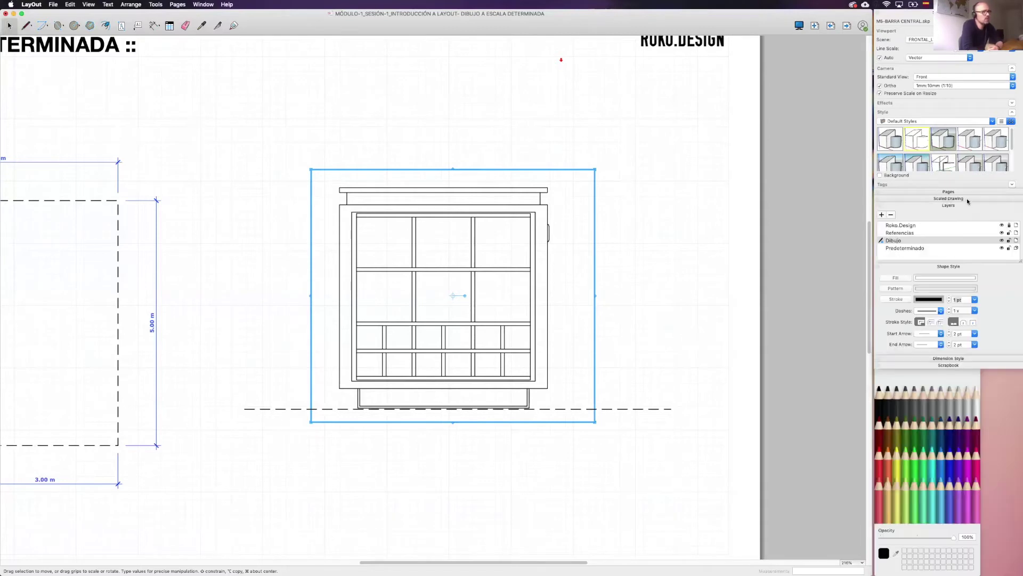
pyautogui.click(968, 201)
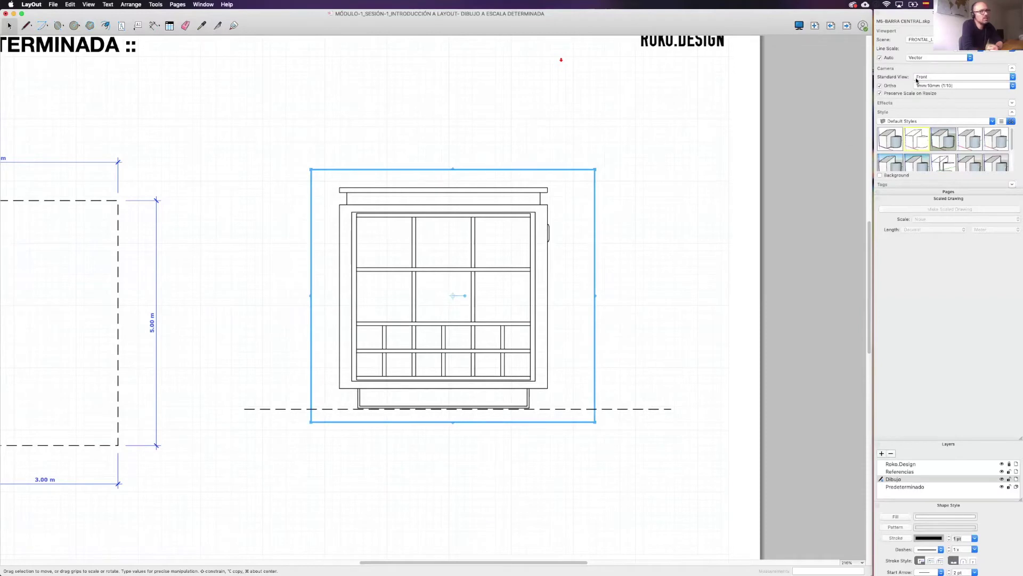
pyautogui.click(941, 199)
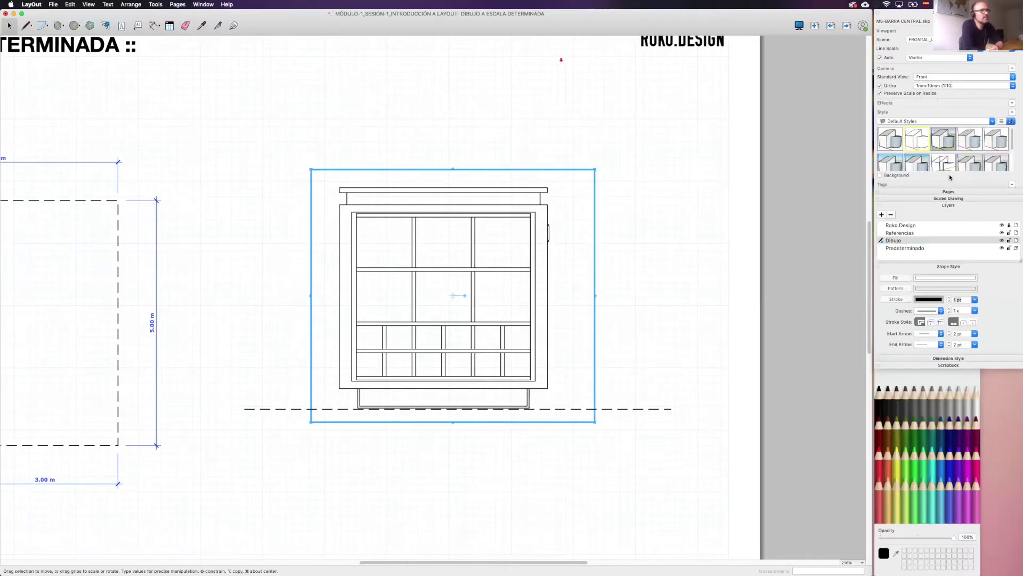
pyautogui.click(947, 199)
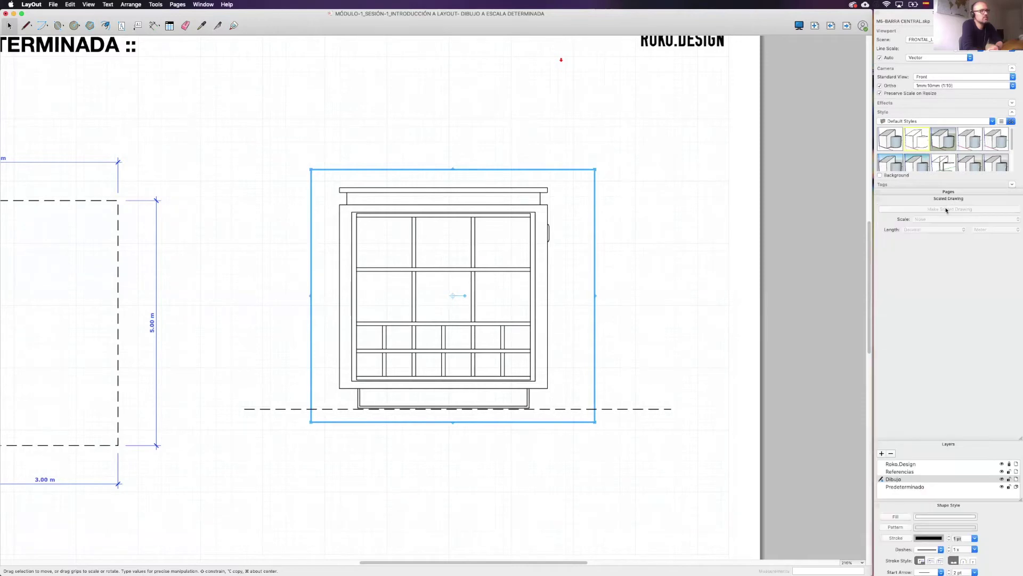
pyautogui.click(765, 299)
pyautogui.click(980, 219)
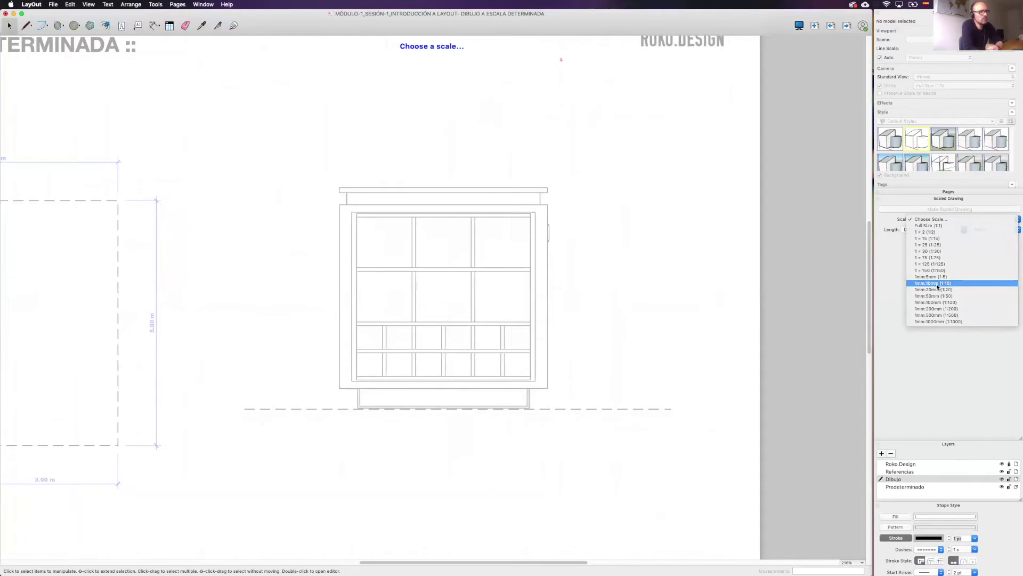
pyautogui.click(937, 283)
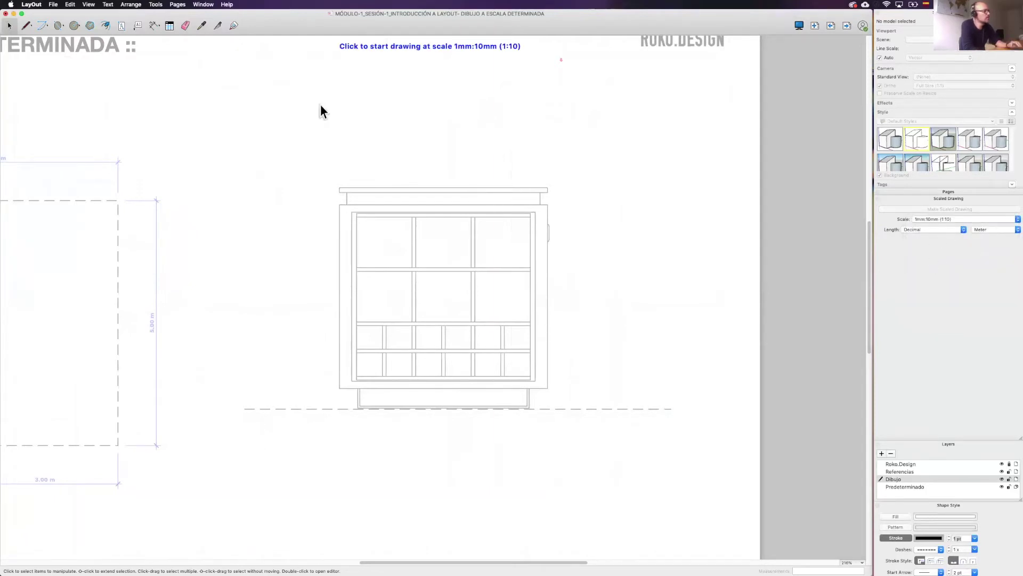
# Start the rectangle on the cabinet top with a .3 bottom edge and .125 vertical edge
pyautogui.scroll(1, 387, 180)
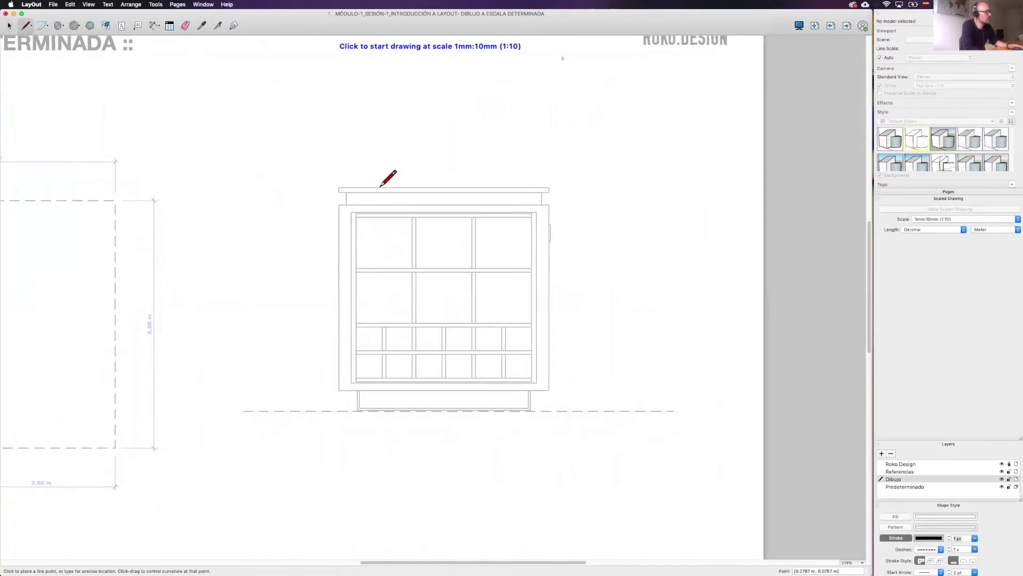
pyautogui.click(372, 187)
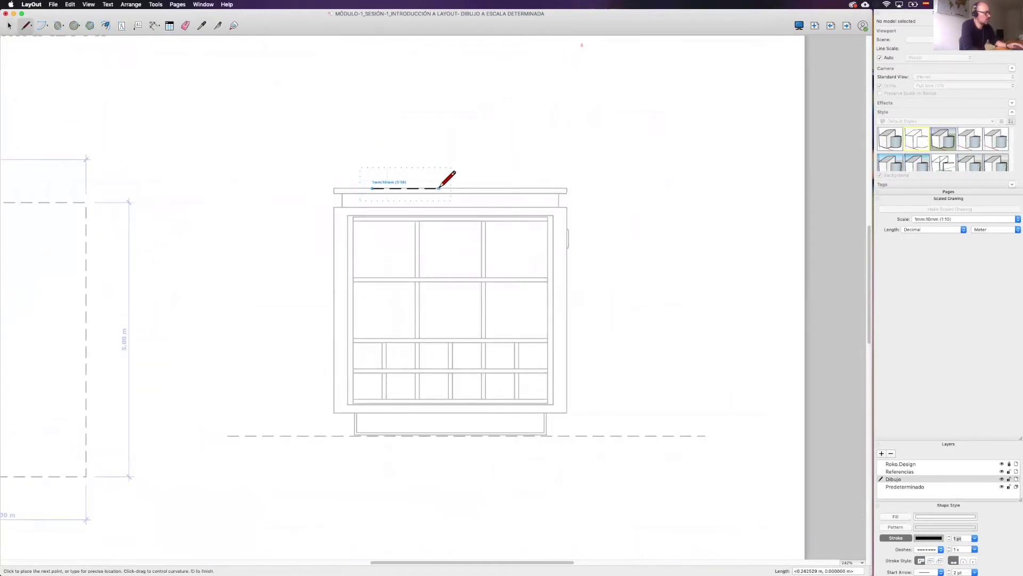
pyautogui.write('.162528')
pyautogui.press('Return')
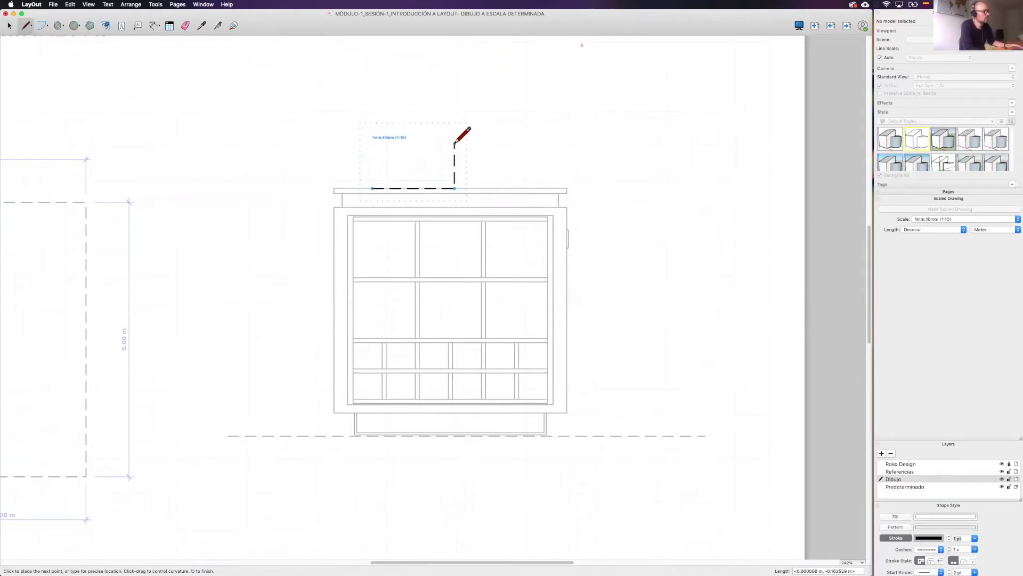
pyautogui.write('.125')
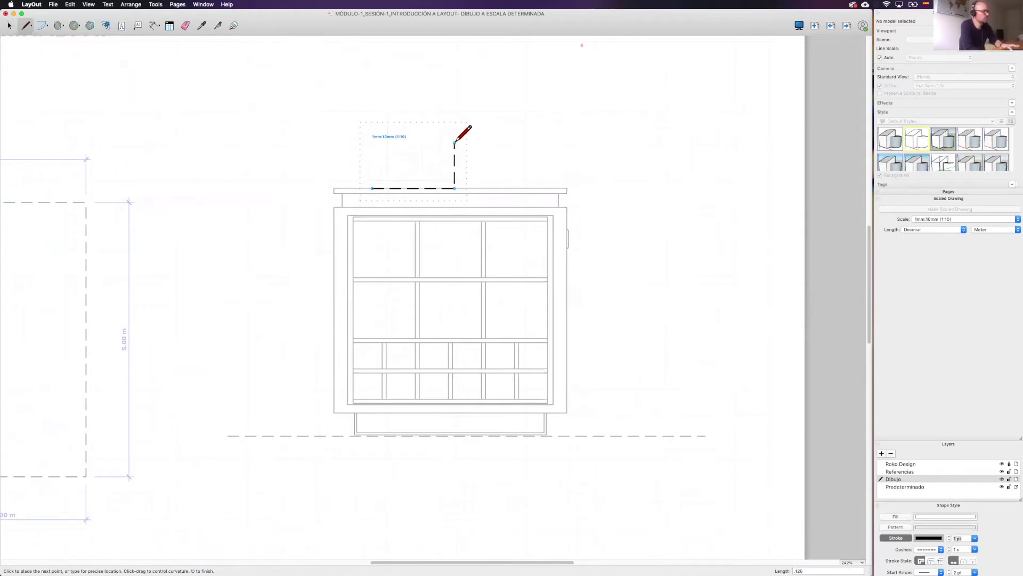
pyautogui.press('Return')
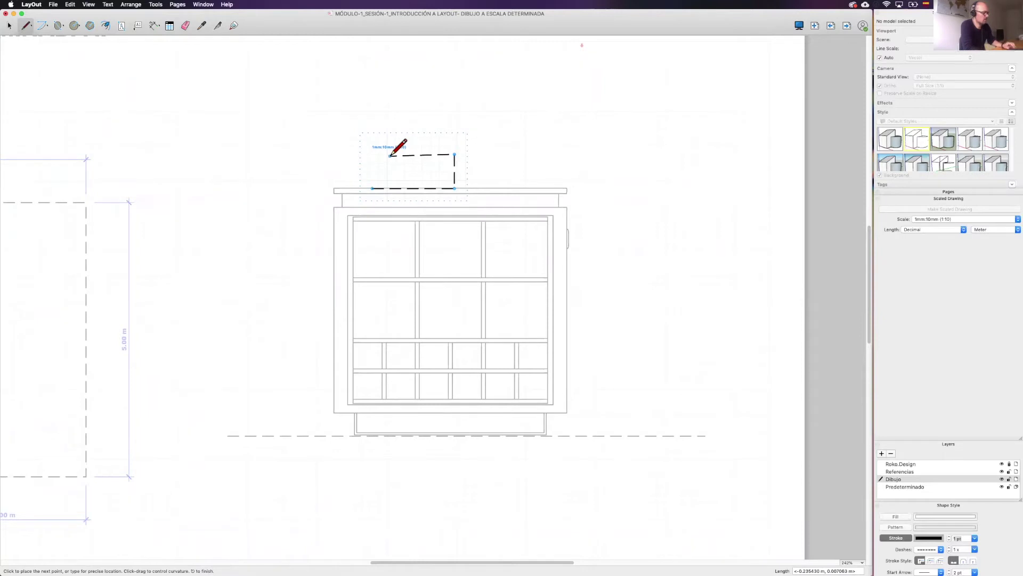
# Add the .3 top edge, close the rectangle, exit the drawing and select the new shape
pyautogui.write('.3')
pyautogui.press('Return')
pyautogui.click(372, 187)
pyautogui.press('space')
pyautogui.click(479, 180)
pyautogui.scroll(1, 501, 223)
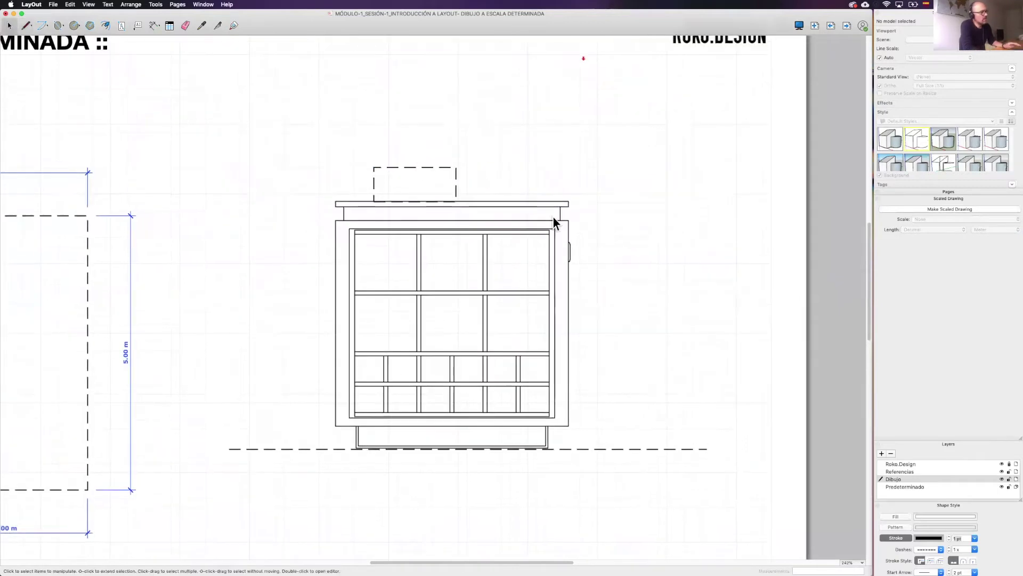
pyautogui.scroll(3, 454, 173)
pyautogui.click(449, 170)
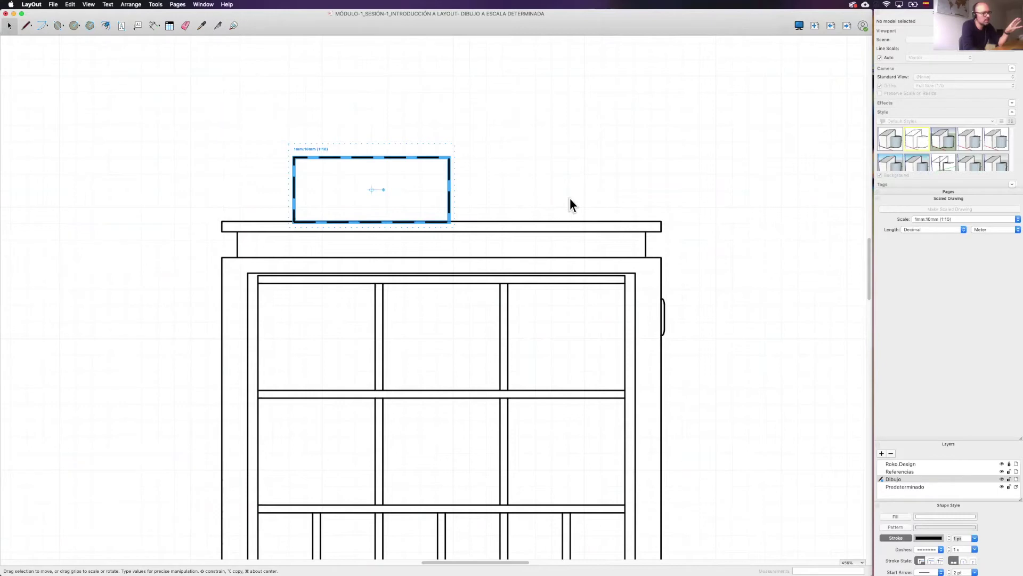
# Dimension the rectangle's 0.30 m top width above it and 0.12 m right-edge height beside it
pyautogui.click(155, 26)
pyautogui.click(294, 157)
pyautogui.click(449, 157)
pyautogui.click(451, 120)
pyautogui.click(449, 157)
pyautogui.click(449, 220)
pyautogui.click(483, 191)
pyautogui.press('space')
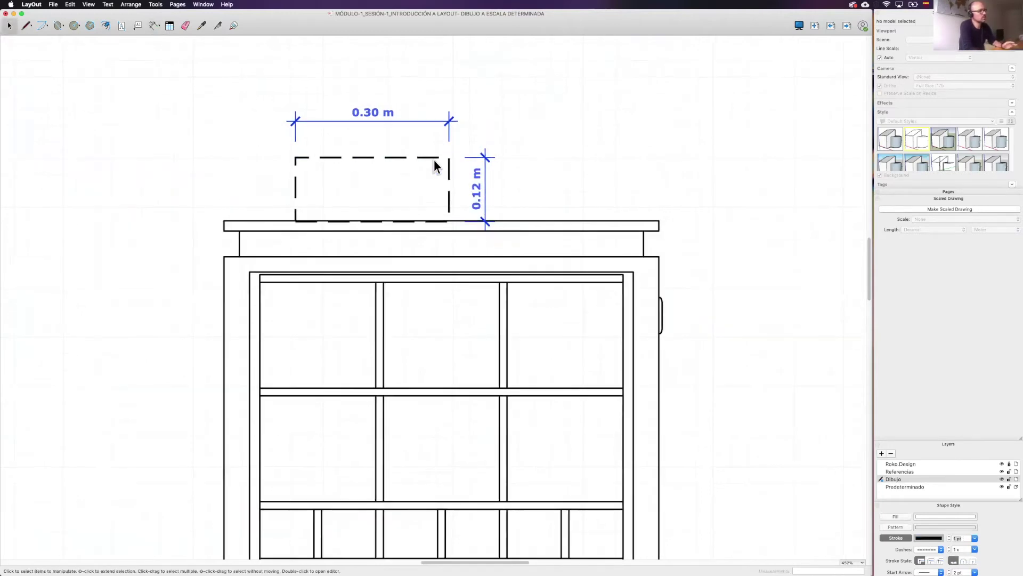
pyautogui.scroll(-5, 434, 158)
pyautogui.scroll(1, 436, 204)
pyautogui.scroll(2, 426, 208)
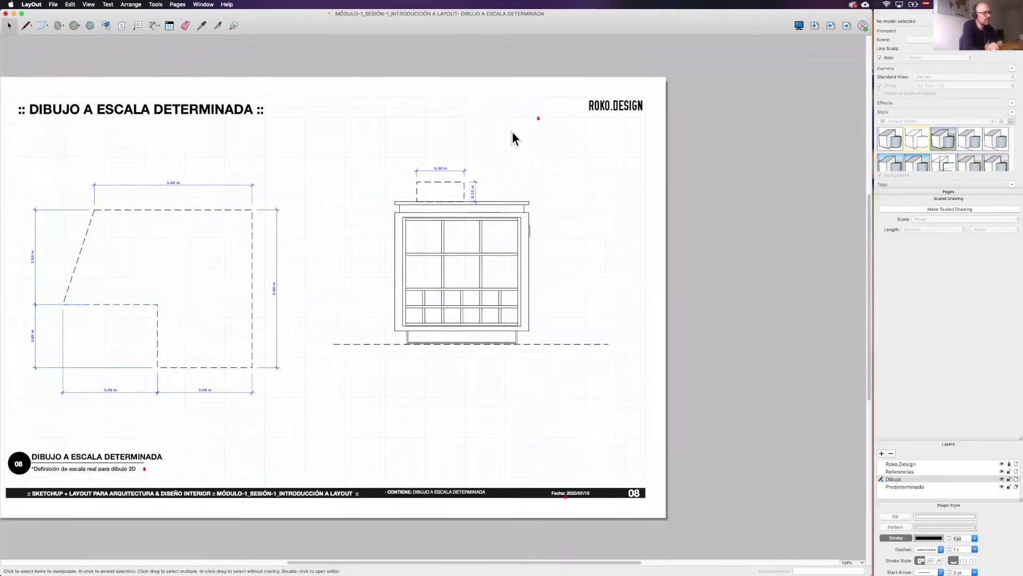
# Zoom to review the new dimensions, then advance to page 09, 'Copiar y pegar desde SketchUp'
pyautogui.scroll(3, 437, 208)
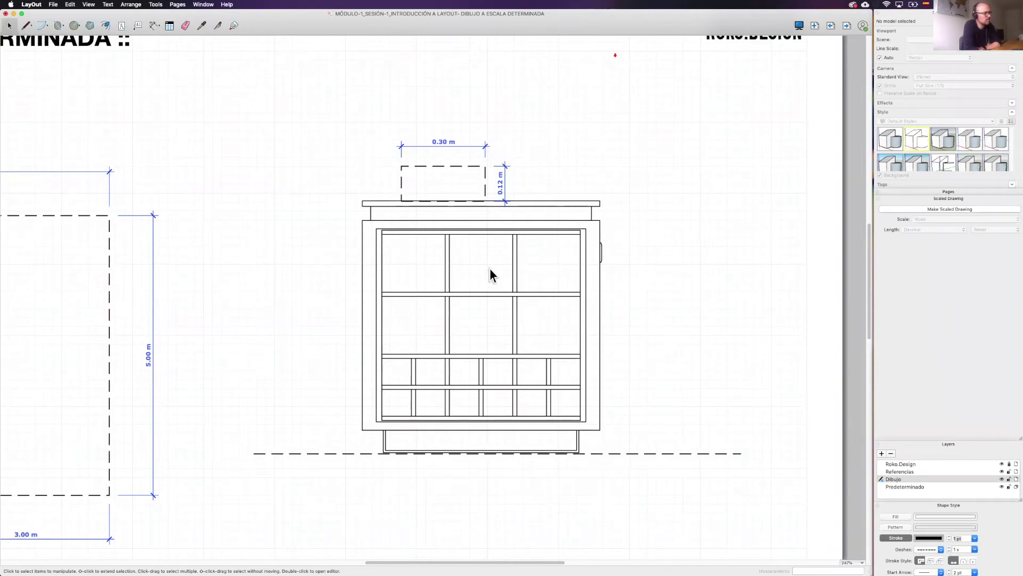
pyautogui.scroll(-3, 525, 194)
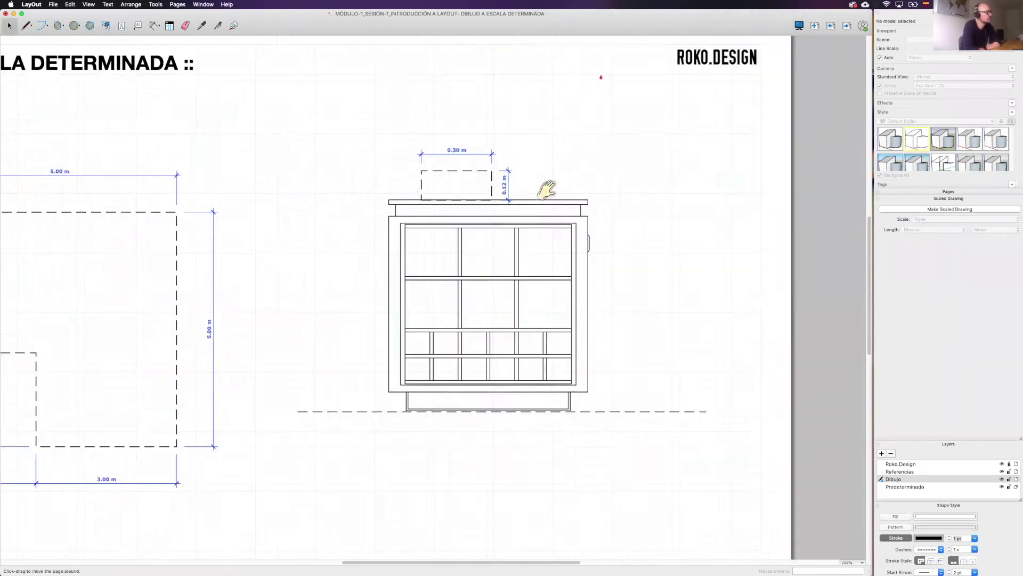
pyautogui.scroll(-3, 526, 194)
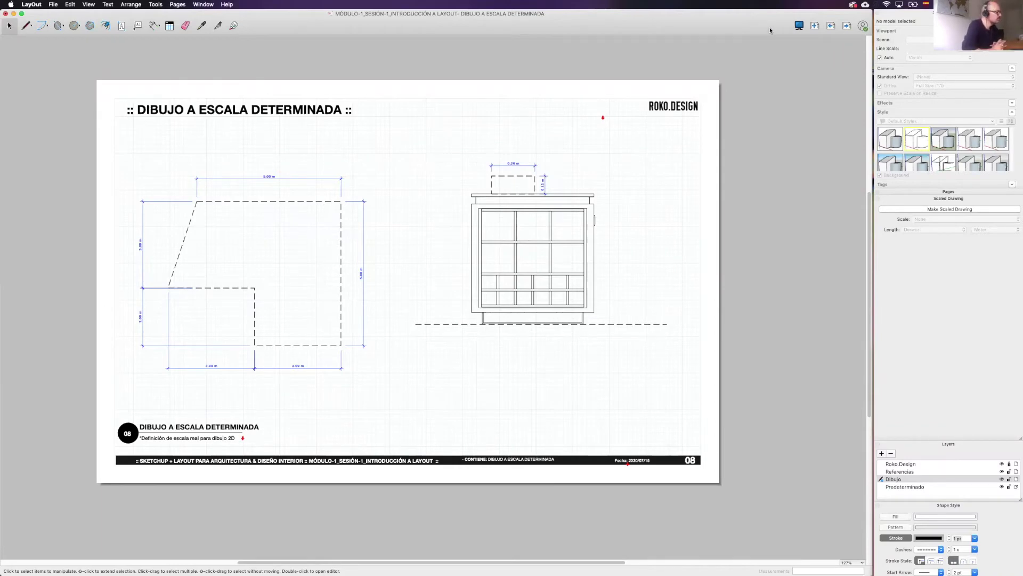
pyautogui.click(848, 25)
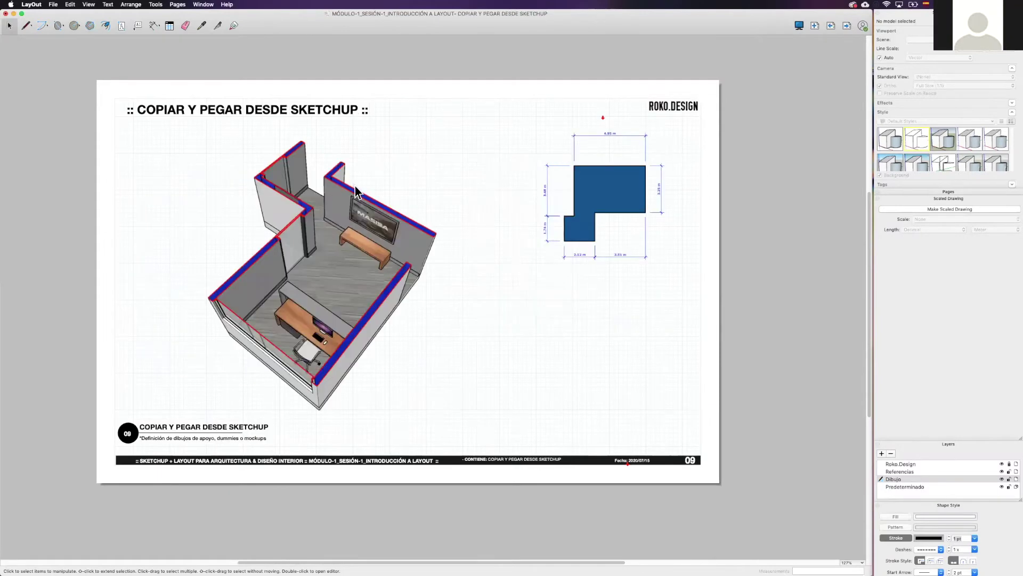
# Delete the blue floor plan with its dimensions and the 3D room viewport from page 09
pyautogui.scroll(2, 295, 198)
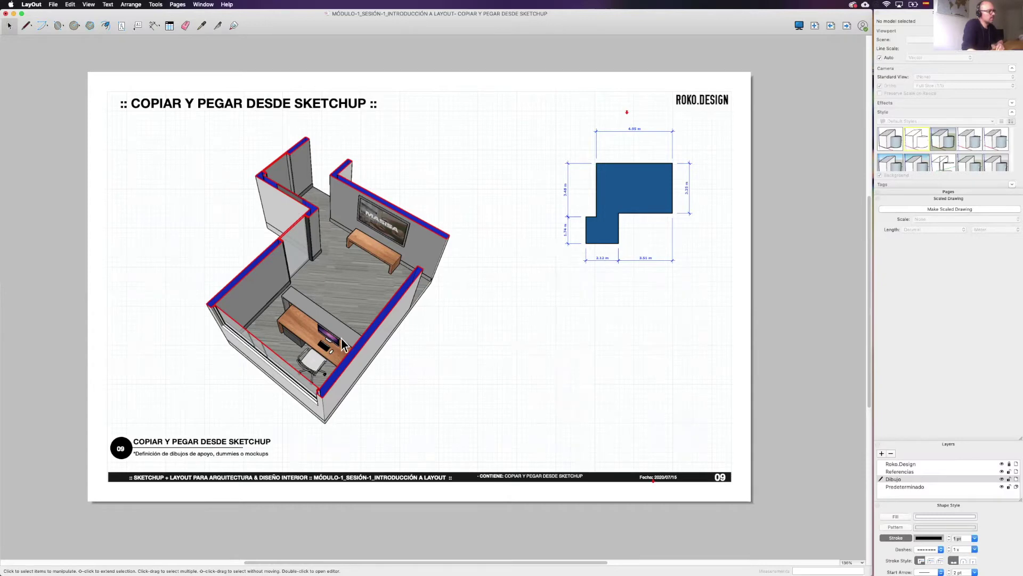
pyautogui.moveTo(751, 316)
pyautogui.mouseDown()
pyautogui.moveTo(581, 166)
pyautogui.moveTo(552, 127)
pyautogui.mouseUp()
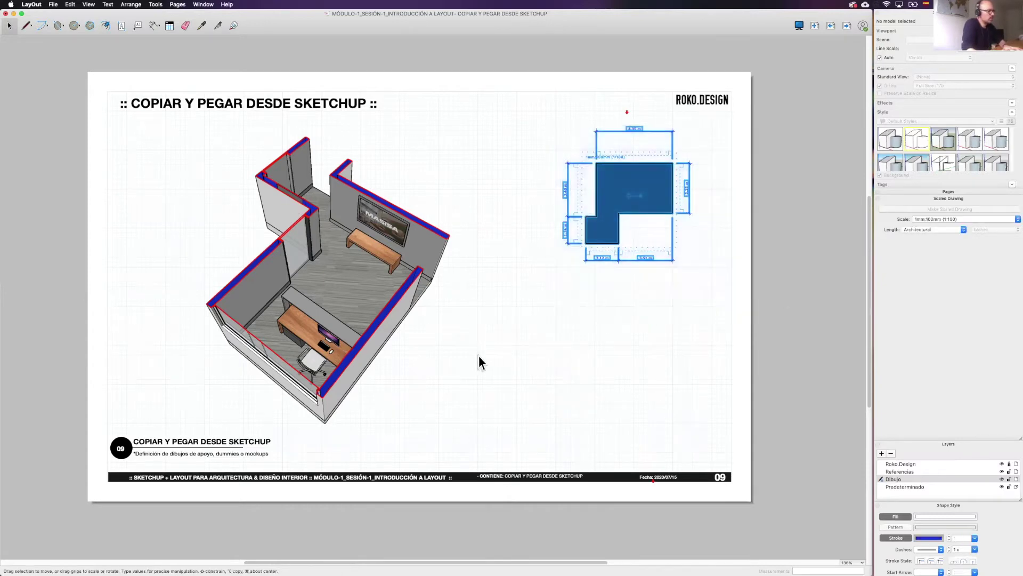
pyautogui.press('Delete')
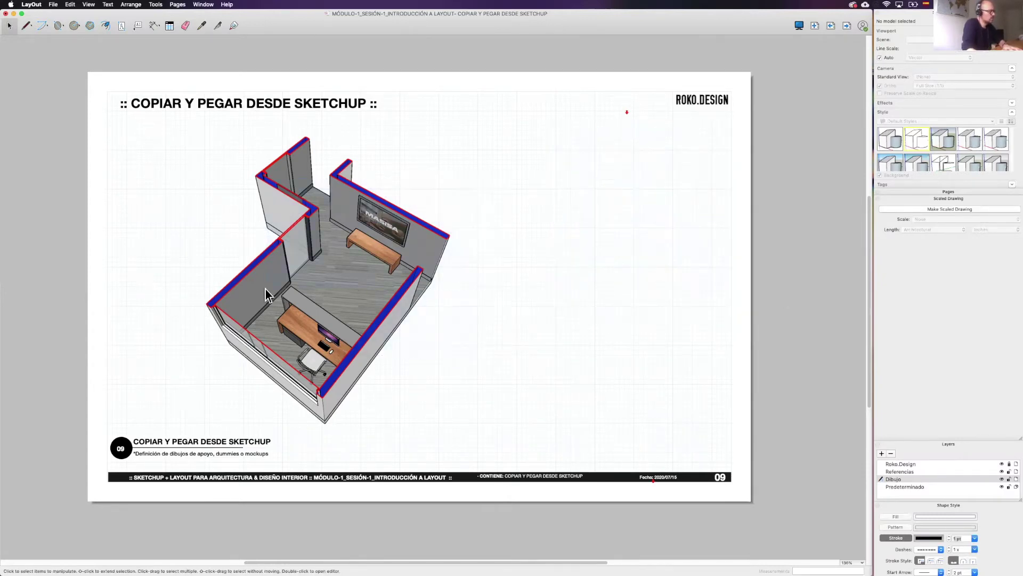
pyautogui.click(346, 298)
pyautogui.press('Delete')
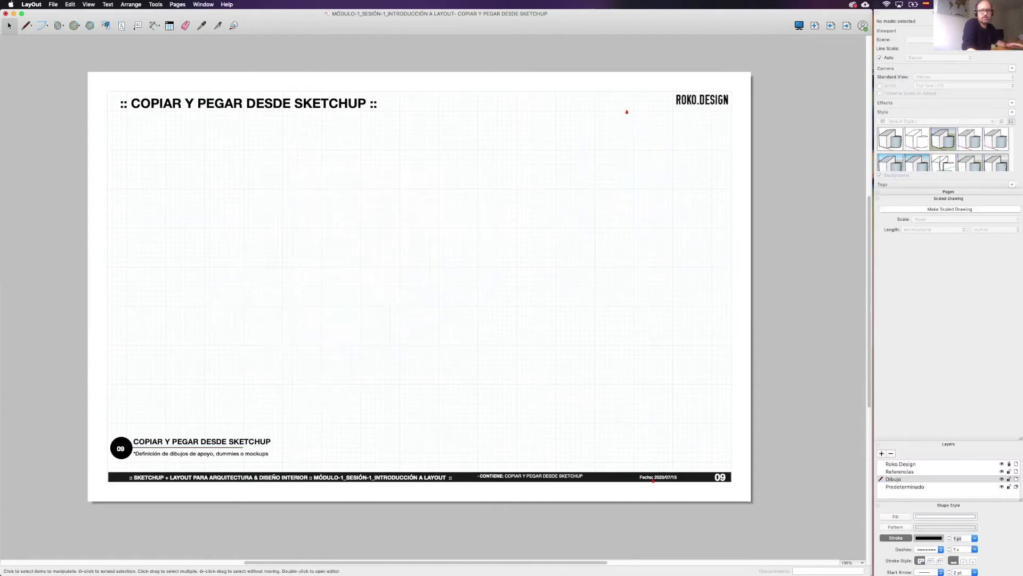
pyautogui.press('super+Tab')
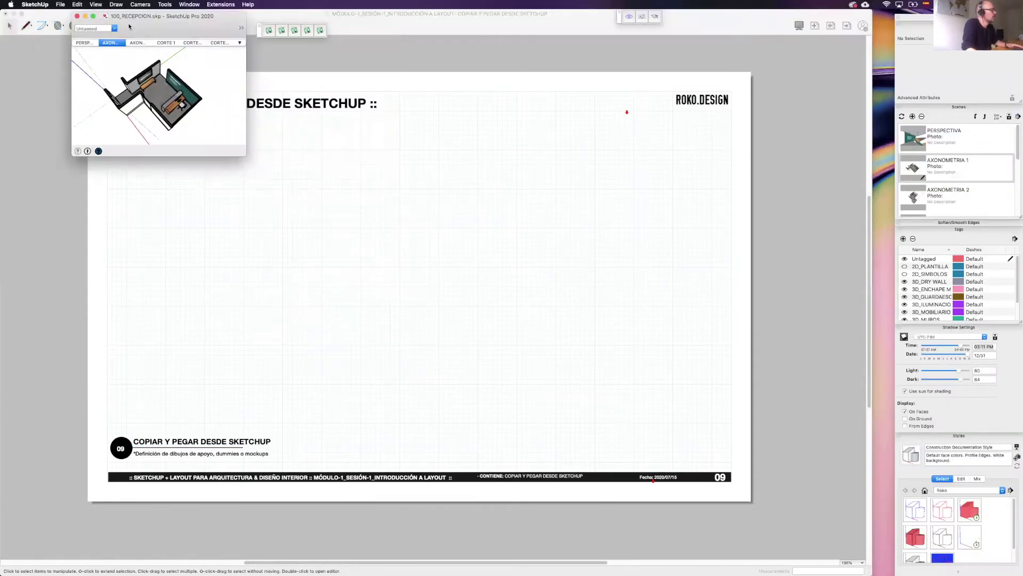
# Orbit the enlarged SketchUp reception model to an axonometric angle, select all, and paste into LayOut
pyautogui.moveTo(130, 24); pyautogui.dragTo(69, 24)
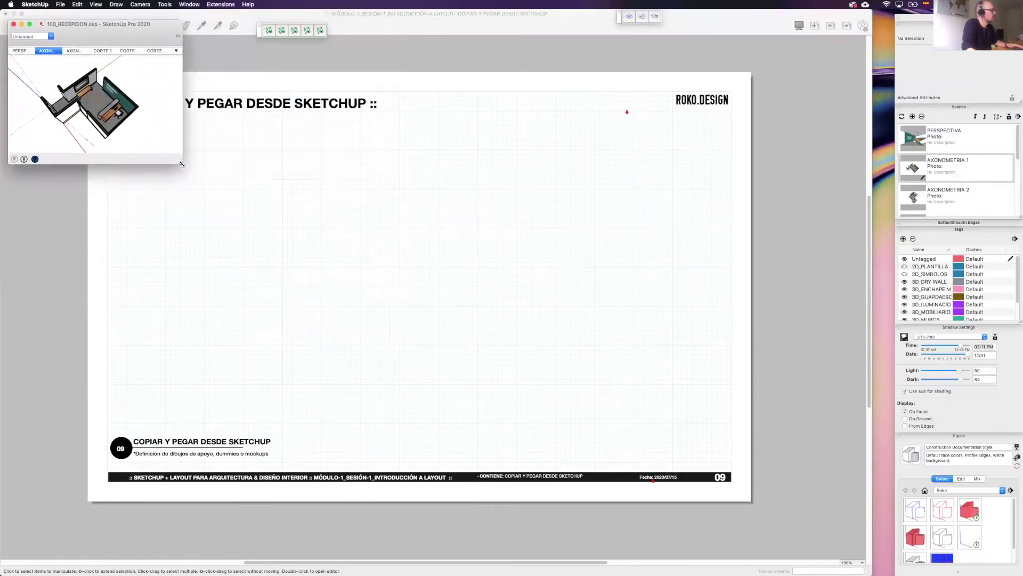
pyautogui.moveTo(300, 280); pyautogui.dragTo(541, 459)
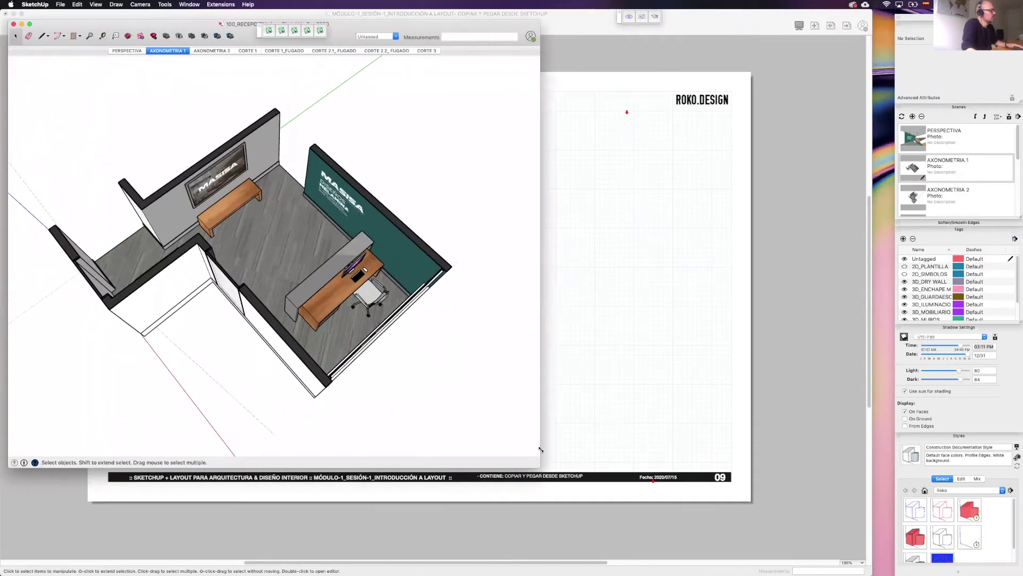
pyautogui.scroll(-3, 373, 256)
pyautogui.moveTo(384, 234)
pyautogui.mouseDown(button='middle')
pyautogui.moveTo(458, 233)
pyautogui.moveTo(358, 219)
pyautogui.moveTo(359, 200)
pyautogui.moveTo(109, 70)
pyautogui.mouseUp(button='middle')
pyautogui.scroll(3, 357, 197)
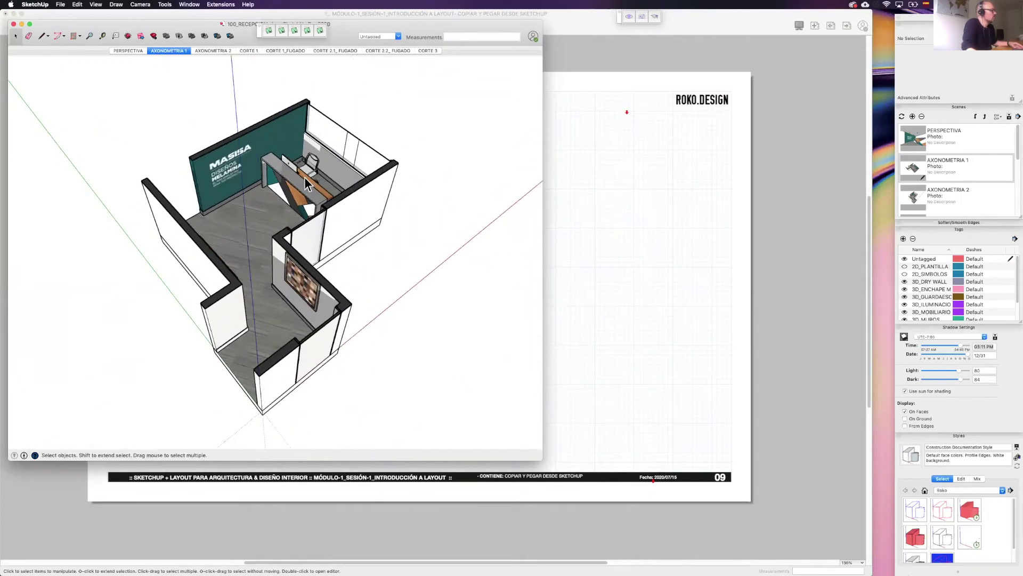
pyautogui.press('super+a')
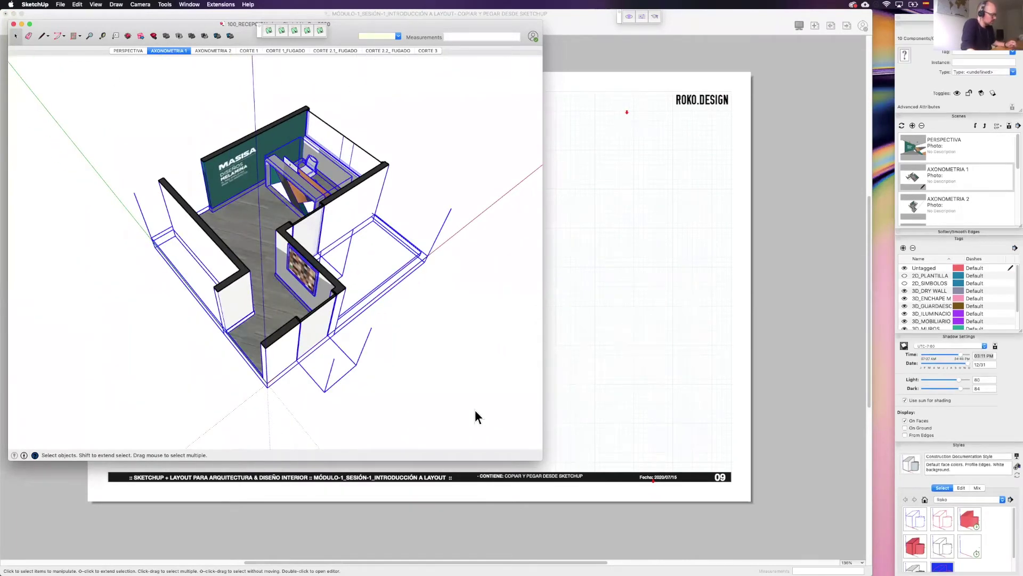
pyautogui.click(634, 253)
pyautogui.press('super+v')
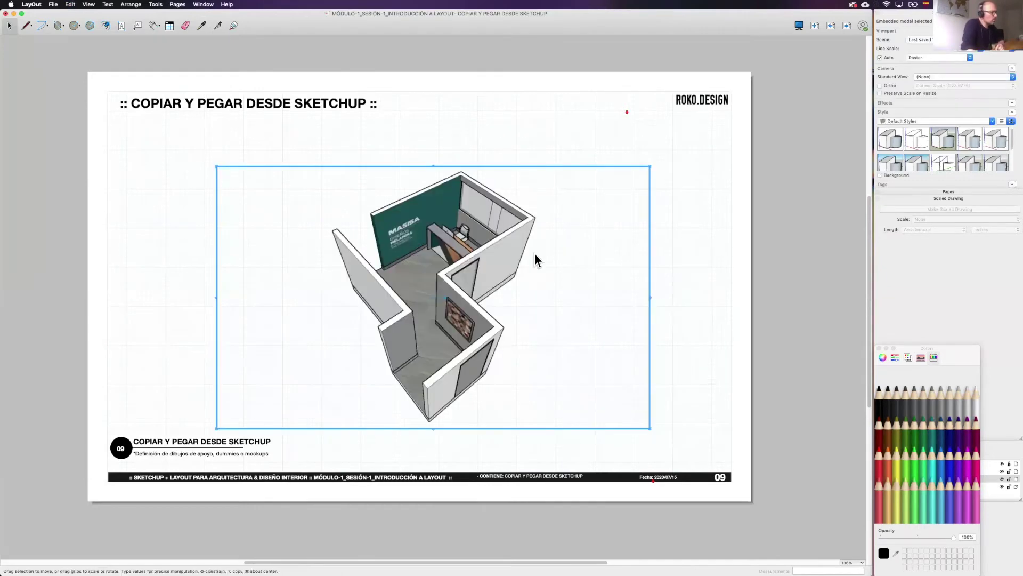
# Move the pasted viewport to the page's upper left and narrow it from its right edge
pyautogui.moveTo(478, 243)
pyautogui.mouseDown()
pyautogui.moveTo(373, 213)
pyautogui.moveTo(398, 218)
pyautogui.mouseUp()
pyautogui.moveTo(543, 265); pyautogui.dragTo(380, 254)
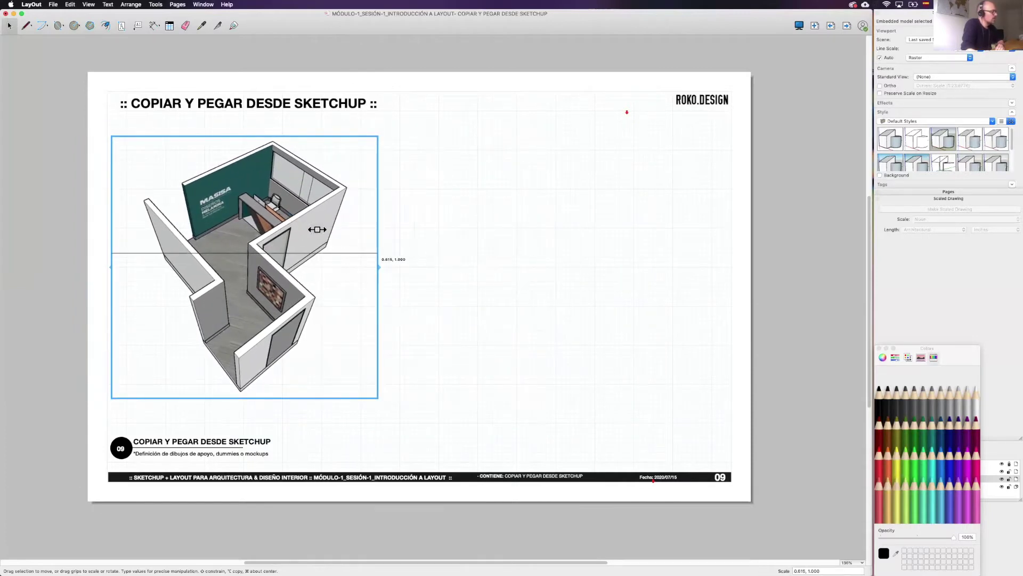
pyautogui.press('Escape')
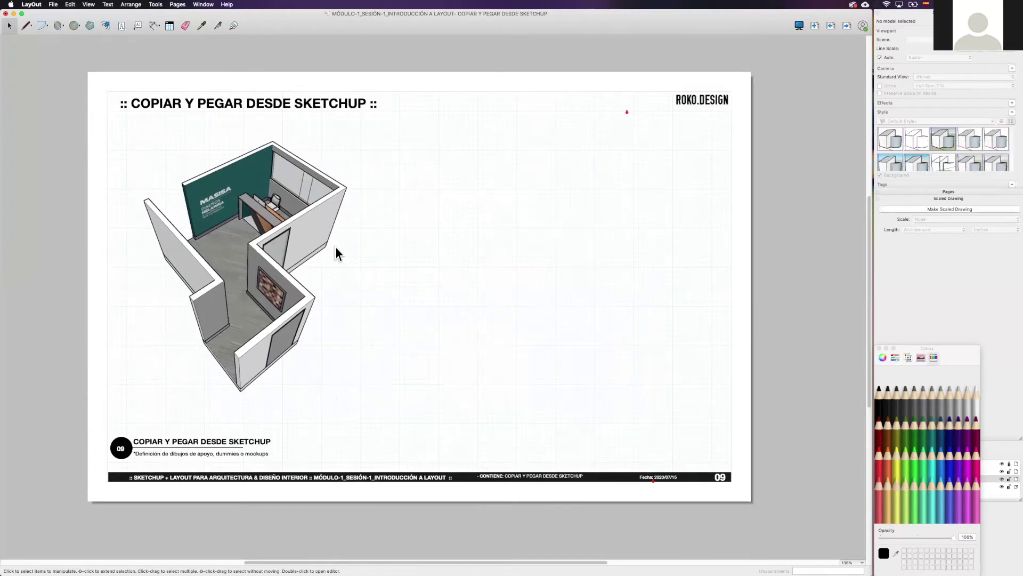
# Enter the viewport and orbit the reception model to view the room from another side
pyautogui.click(273, 213)
pyautogui.doubleClick(277, 213)
pyautogui.moveTo(277, 213)
pyautogui.mouseDown()
pyautogui.moveTo(434, 219)
pyautogui.moveTo(416, 233)
pyautogui.mouseUp()
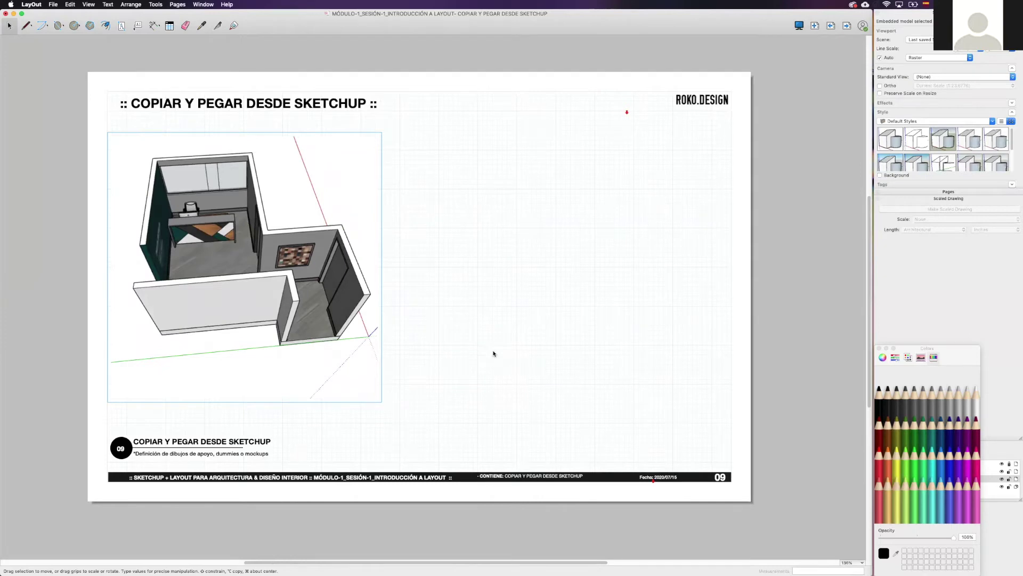
pyautogui.click(495, 353)
pyautogui.hscroll(-3, 339, 264)
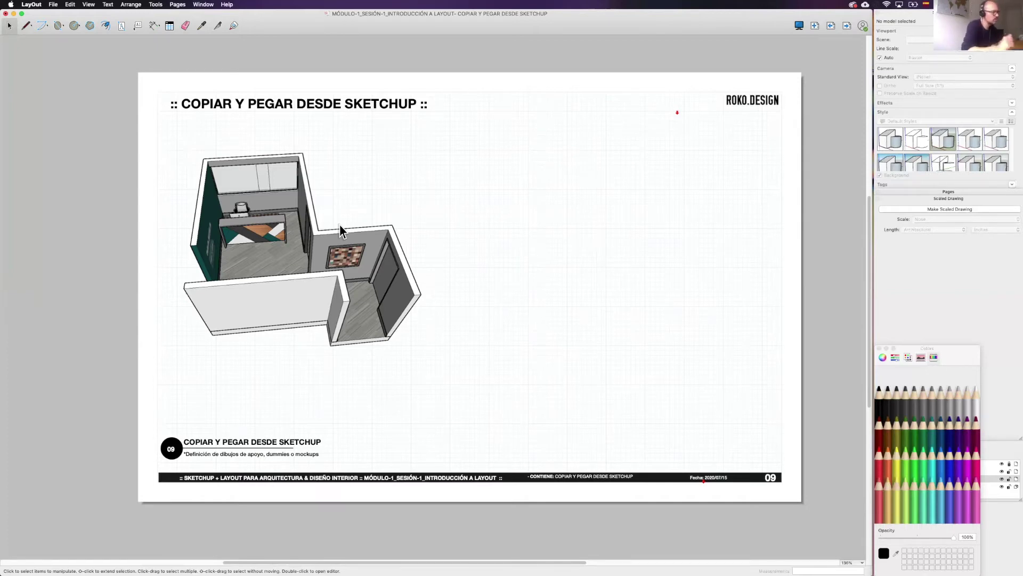
# Orbit the embedded room model back to its original axonometric view
pyautogui.click(389, 266)
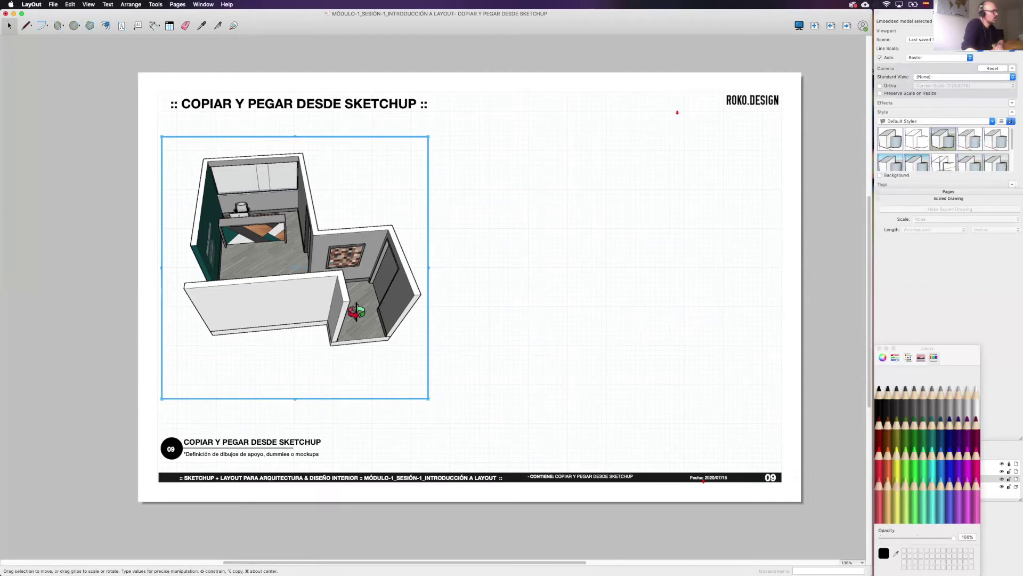
pyautogui.moveTo(325, 312)
pyautogui.mouseDown()
pyautogui.moveTo(238, 302)
pyautogui.moveTo(451, 289)
pyautogui.mouseUp()
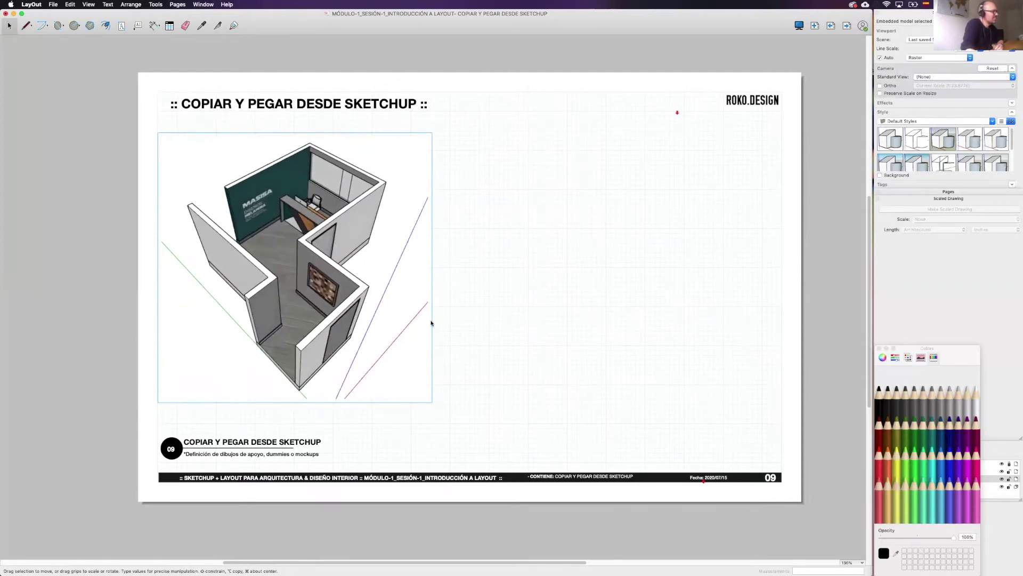
pyautogui.click(436, 323)
# Adjust the page zoom and position, then return to the SketchUp reception model
pyautogui.hscroll(-1, 373, 288)
pyautogui.scroll(1, 331, 282)
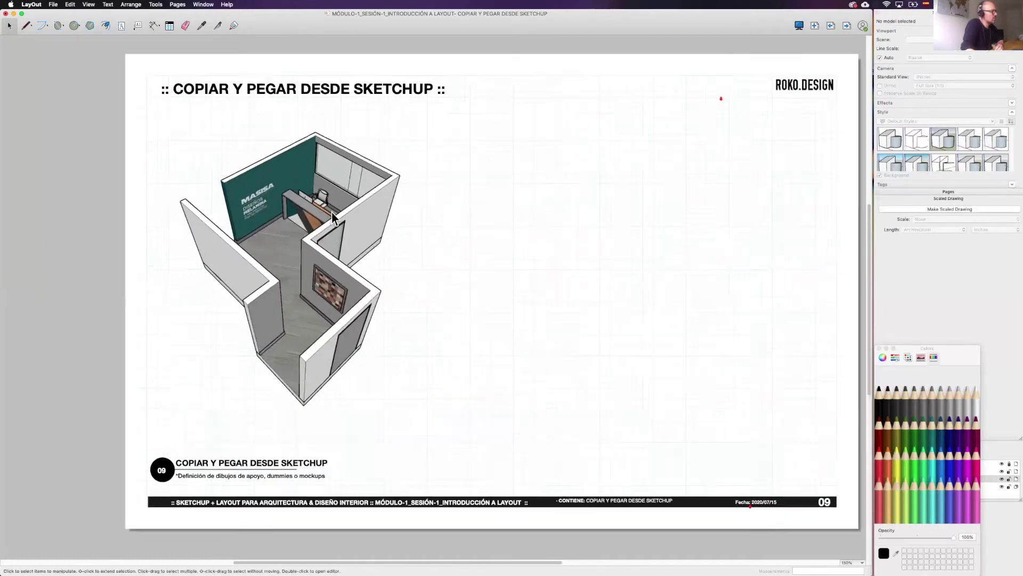
pyautogui.scroll(3, 325, 278)
pyautogui.scroll(-5, 354, 261)
pyautogui.scroll(1, 317, 324)
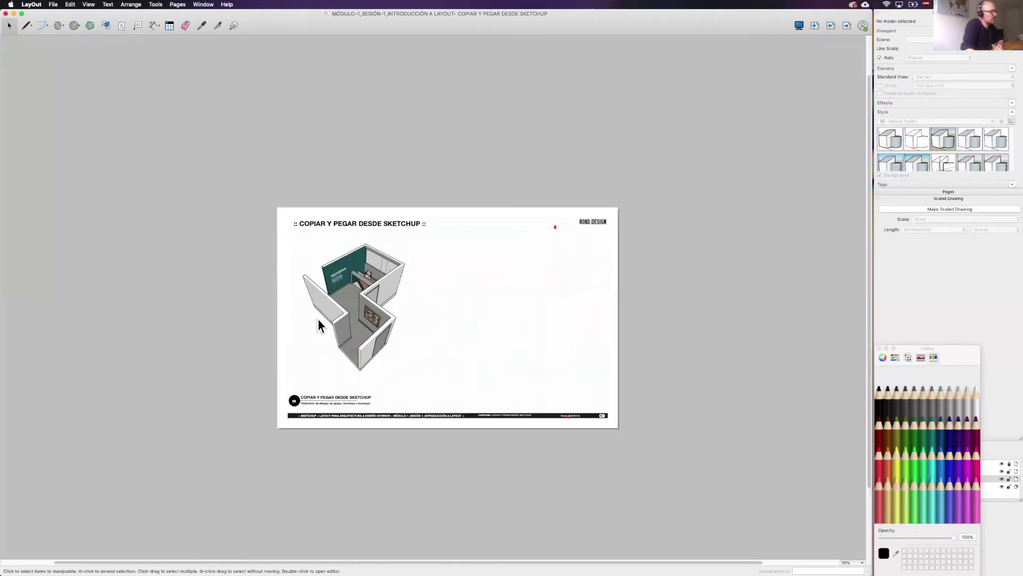
pyautogui.scroll(3, 346, 304)
pyautogui.scroll(2, 373, 346)
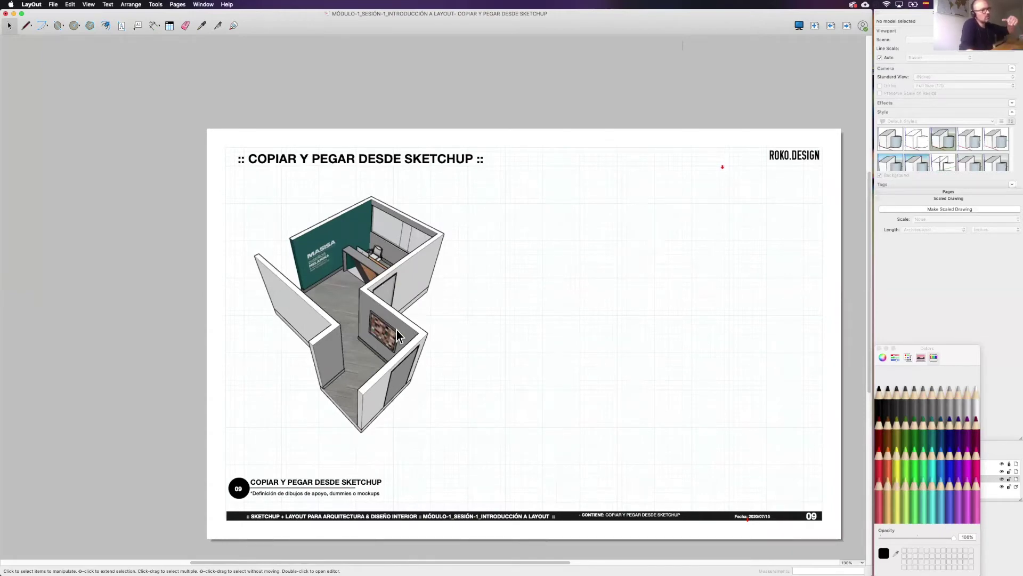
pyautogui.moveTo(460, 374); pyautogui.dragTo(414, 366, button='middle')
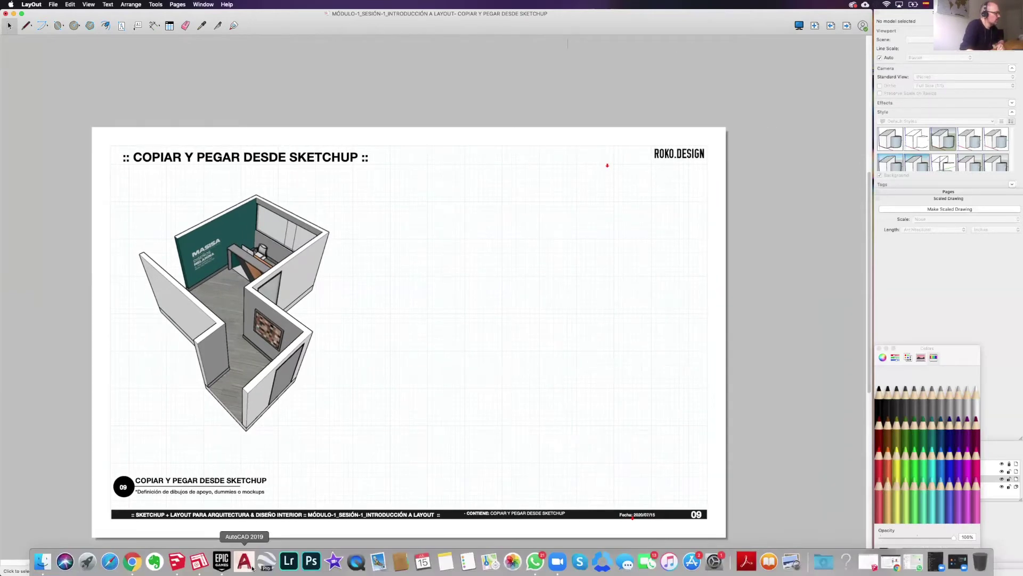
pyautogui.click(176, 561)
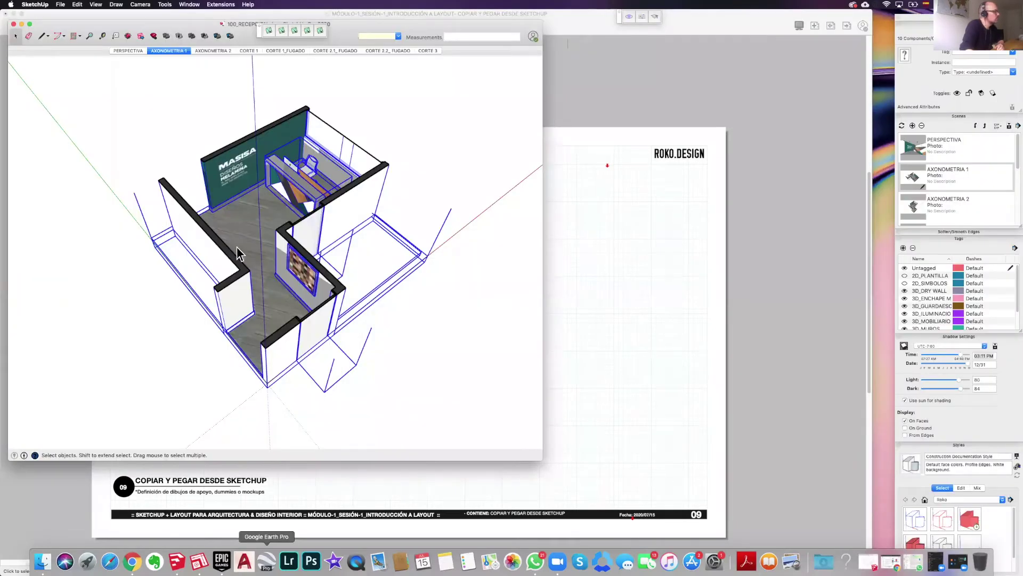
# Select the 3D_PLACA floor slab in SketchUp and paste it onto LayOut page 09
pyautogui.doubleClick(253, 269)
pyautogui.doubleClick(268, 264)
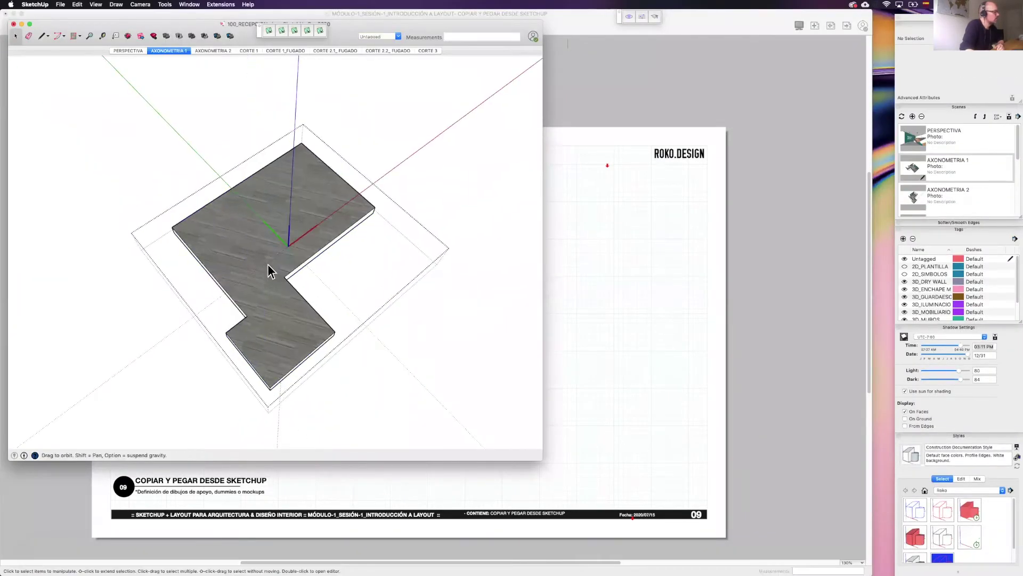
pyautogui.moveTo(281, 213); pyautogui.dragTo(282, 306, button='middle')
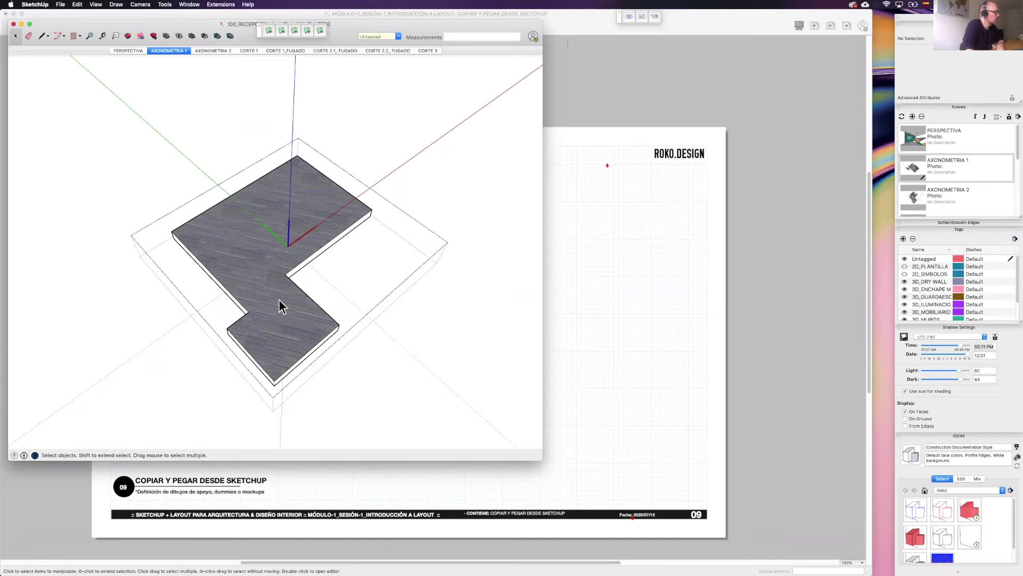
pyautogui.click(281, 306)
pyautogui.press('Escape')
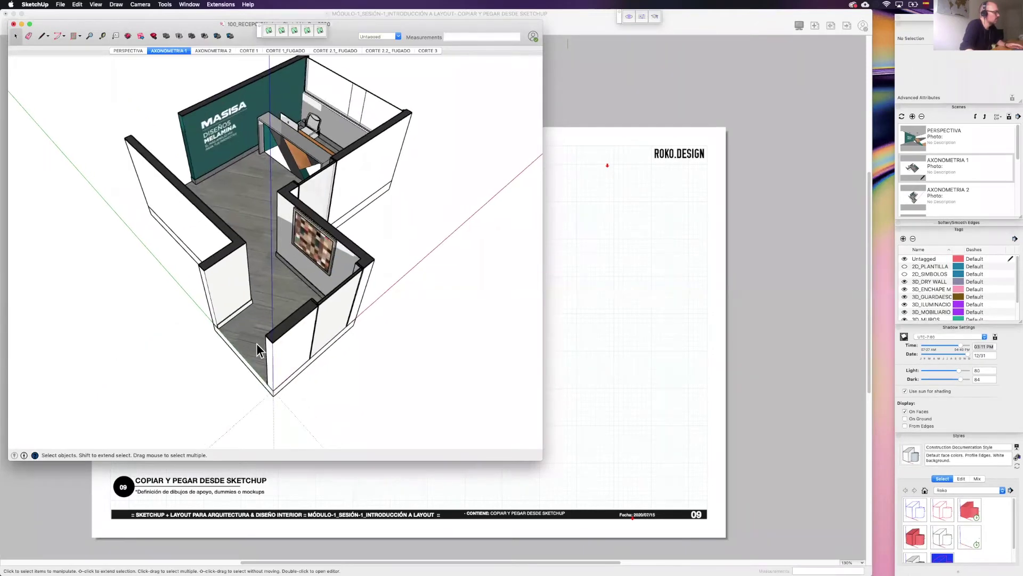
pyautogui.moveTo(310, 275); pyautogui.dragTo(307, 243, button='middle')
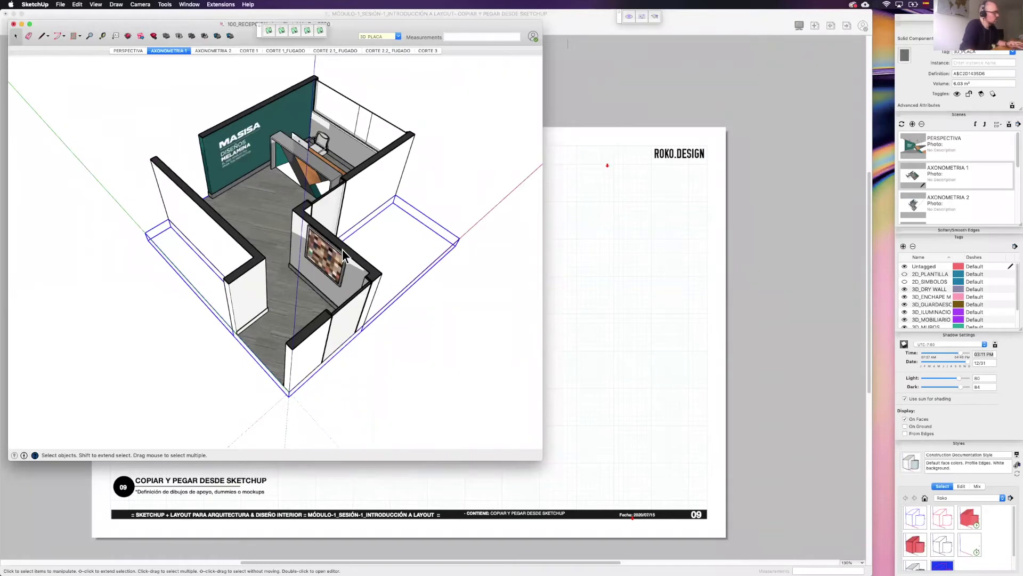
pyautogui.click(583, 281)
pyautogui.press('super+v')
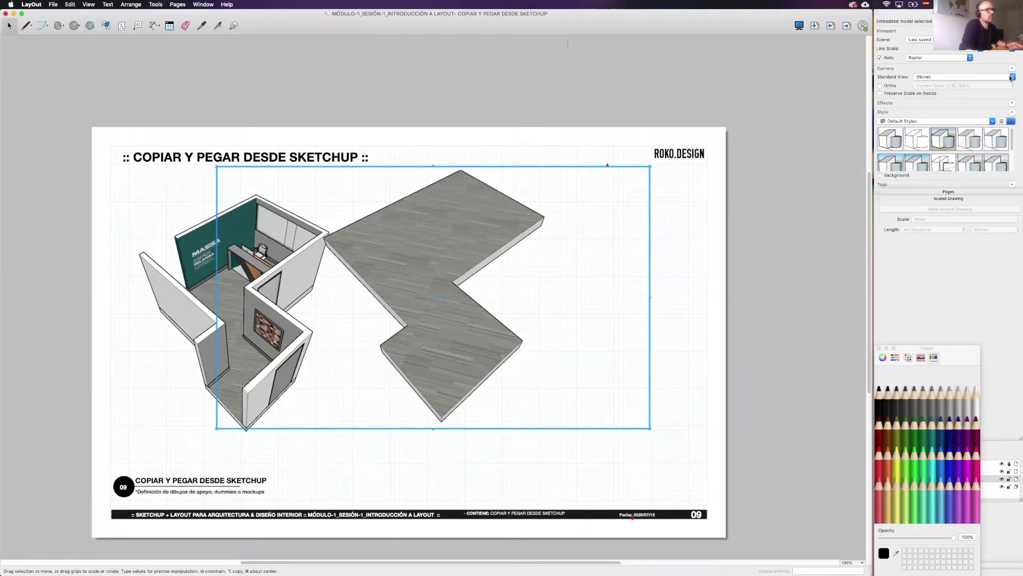
# Set the slab viewport to an orthographic Top view at 1:100 scale
pyautogui.click(1012, 77)
pyautogui.click(471, 275)
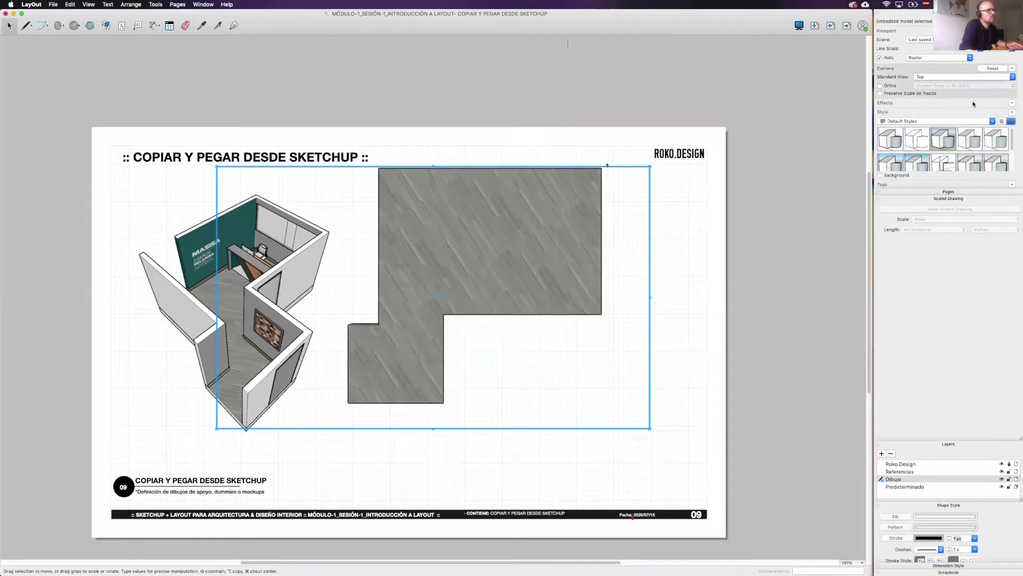
pyautogui.click(1012, 77)
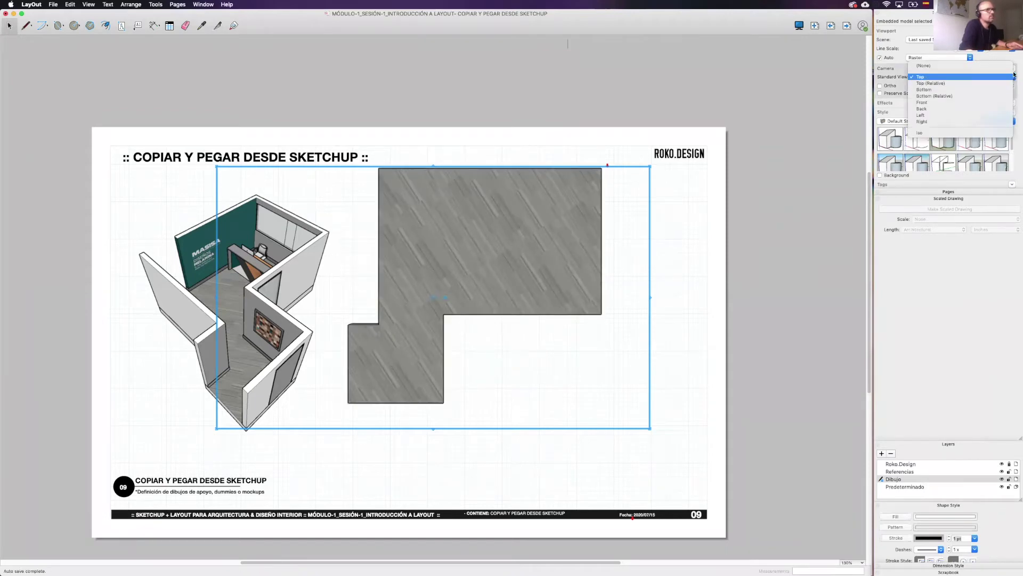
pyautogui.click(1015, 72)
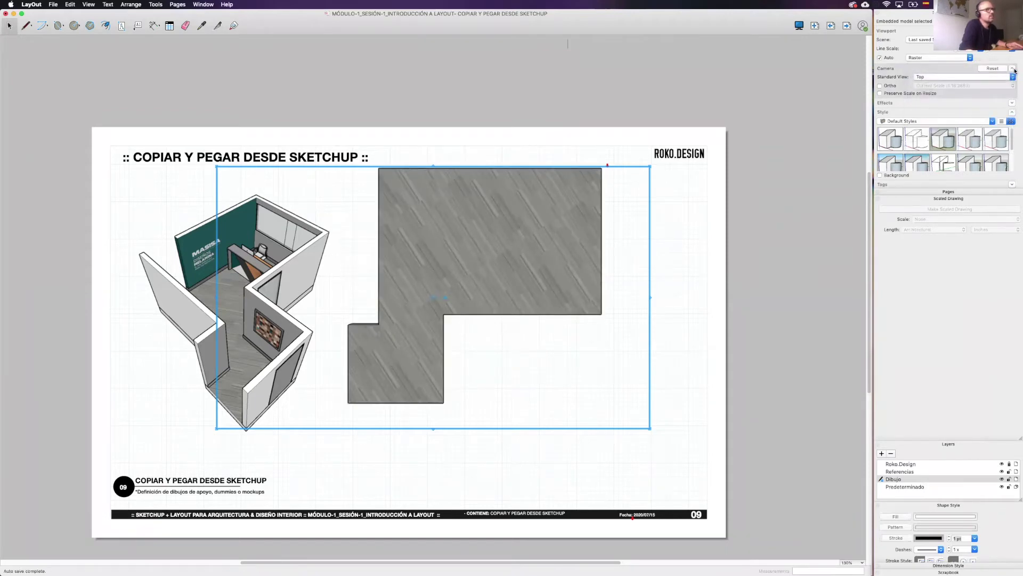
pyautogui.click(880, 86)
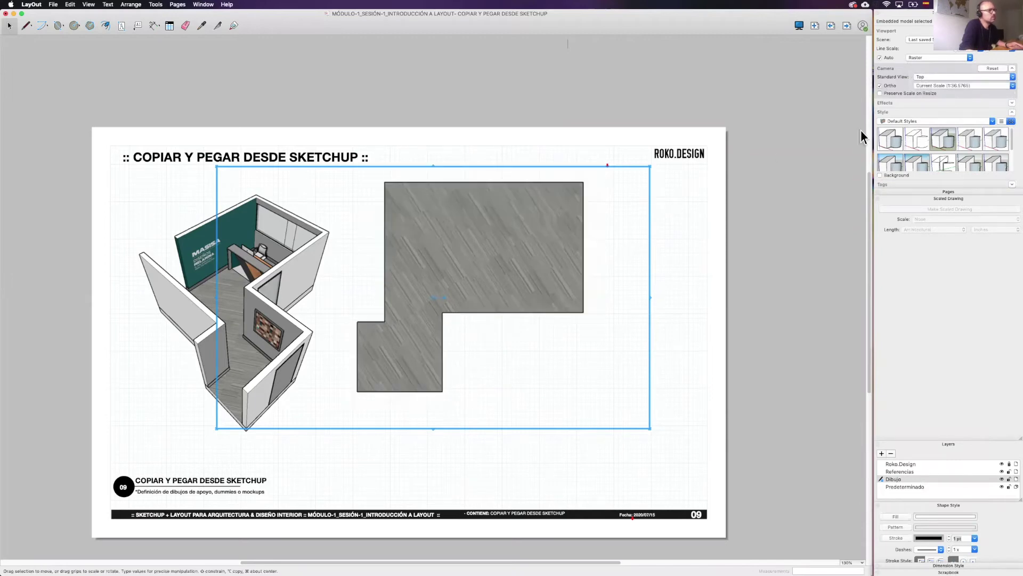
pyautogui.click(1014, 87)
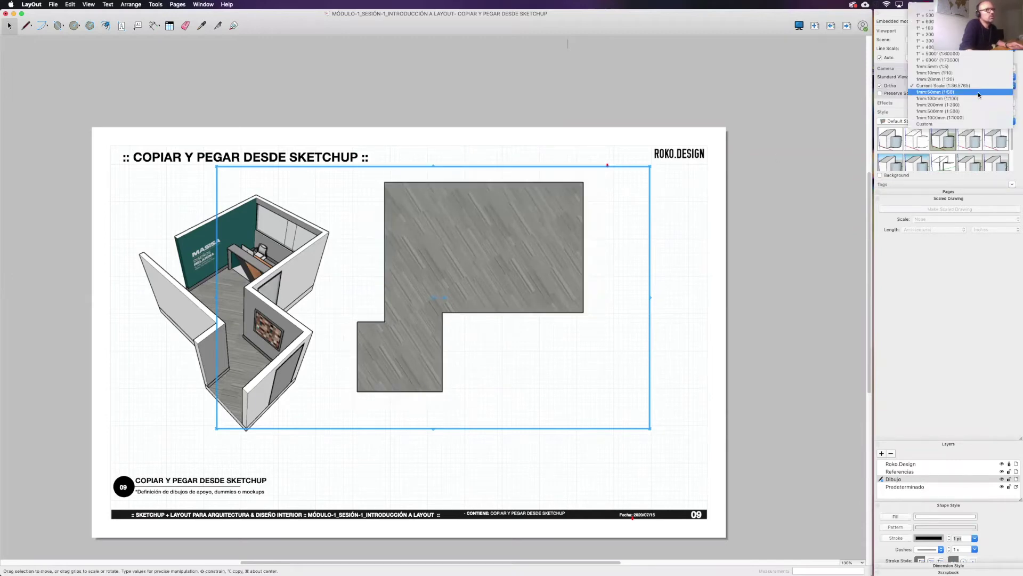
pyautogui.click(949, 105)
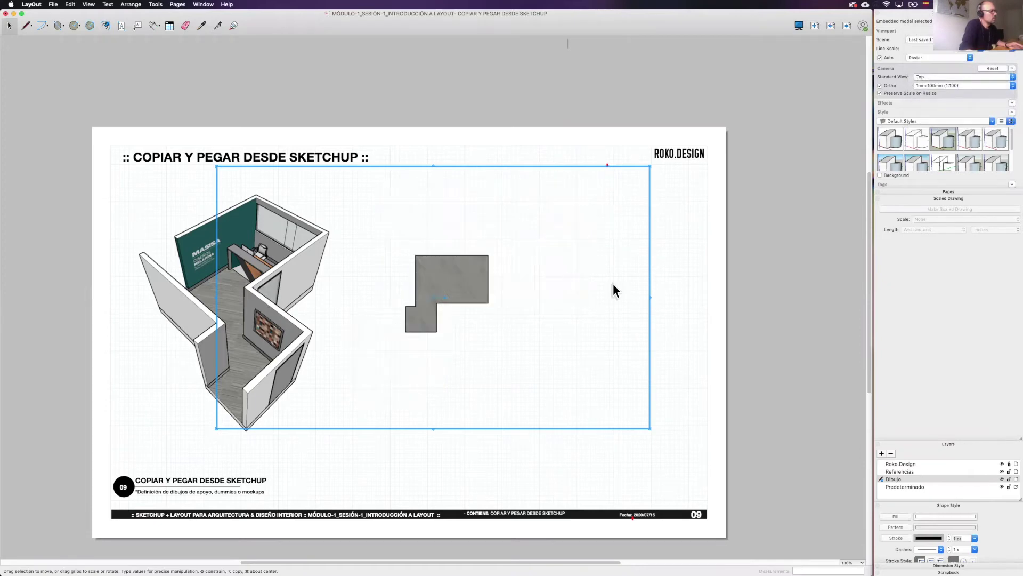
# Crop the slab viewport's edges tightly around the floor plan
pyautogui.moveTo(651, 297)
pyautogui.mouseDown()
pyautogui.moveTo(513, 291)
pyautogui.moveTo(520, 297)
pyautogui.mouseUp()
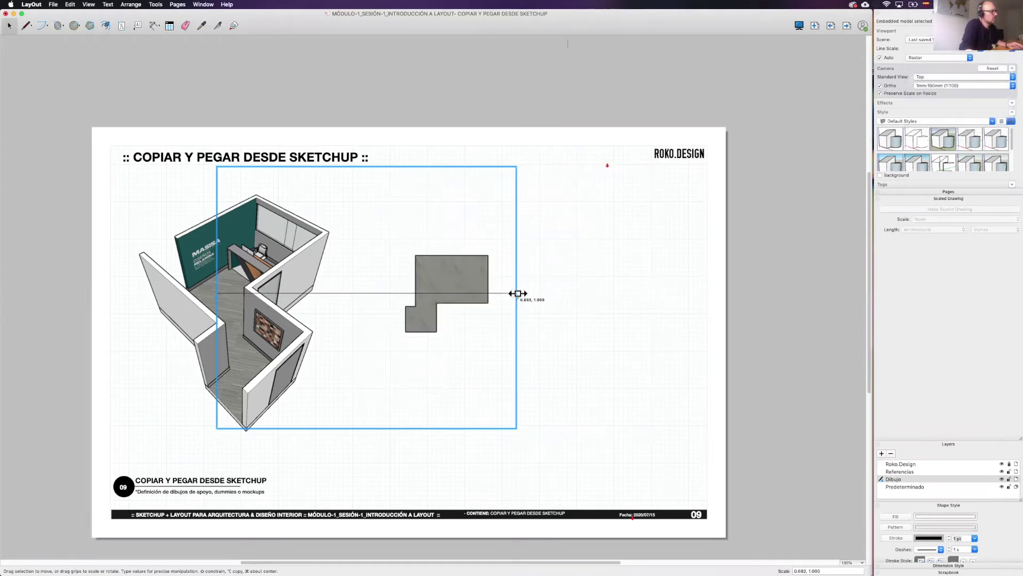
pyautogui.moveTo(215, 297); pyautogui.dragTo(413, 188)
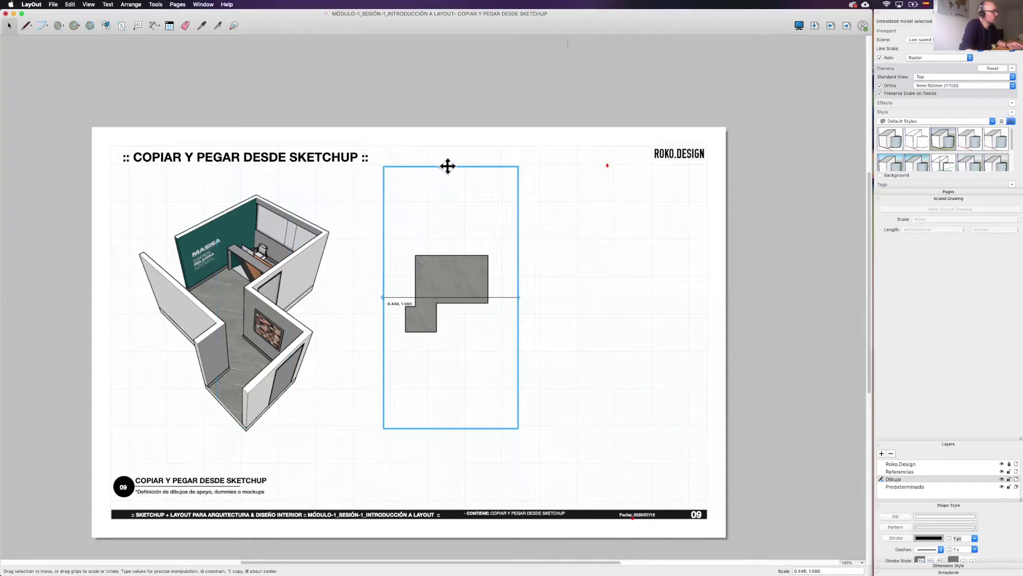
pyautogui.moveTo(450, 166); pyautogui.dragTo(440, 239)
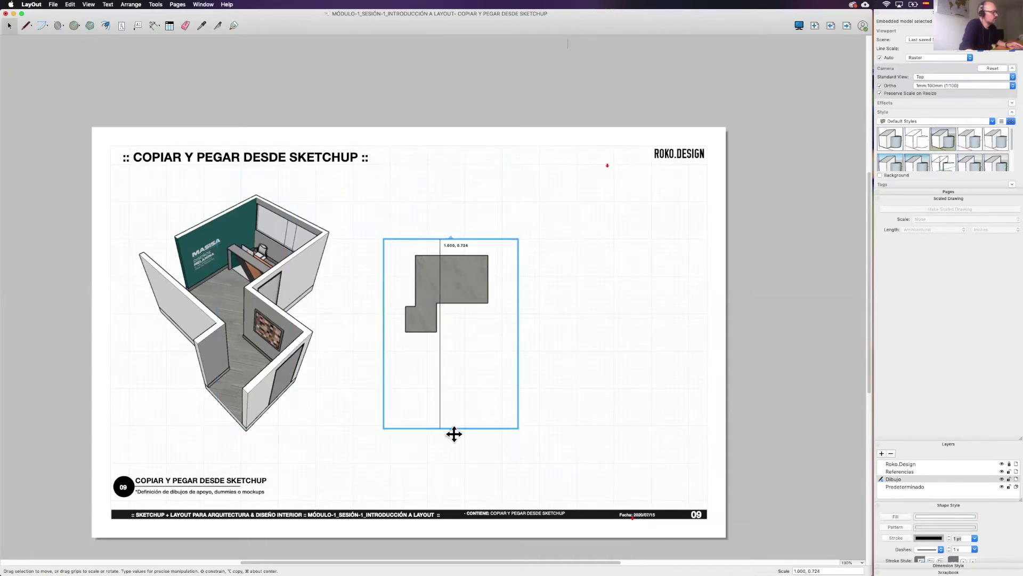
pyautogui.moveTo(450, 428); pyautogui.dragTo(453, 351)
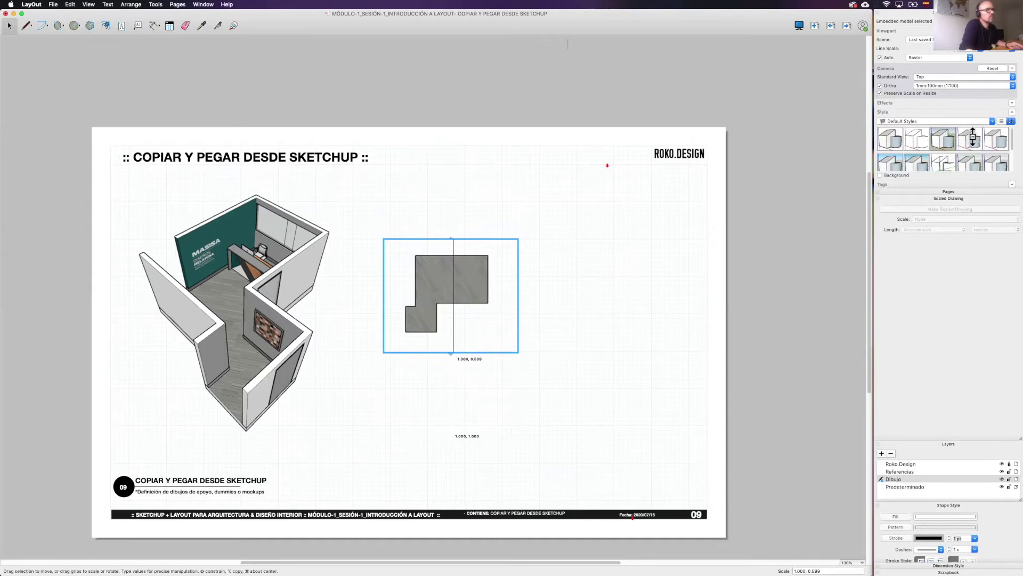
# Apply a dark style from the Sketchy Edges collection to the plan
pyautogui.scroll(-2, 963, 151)
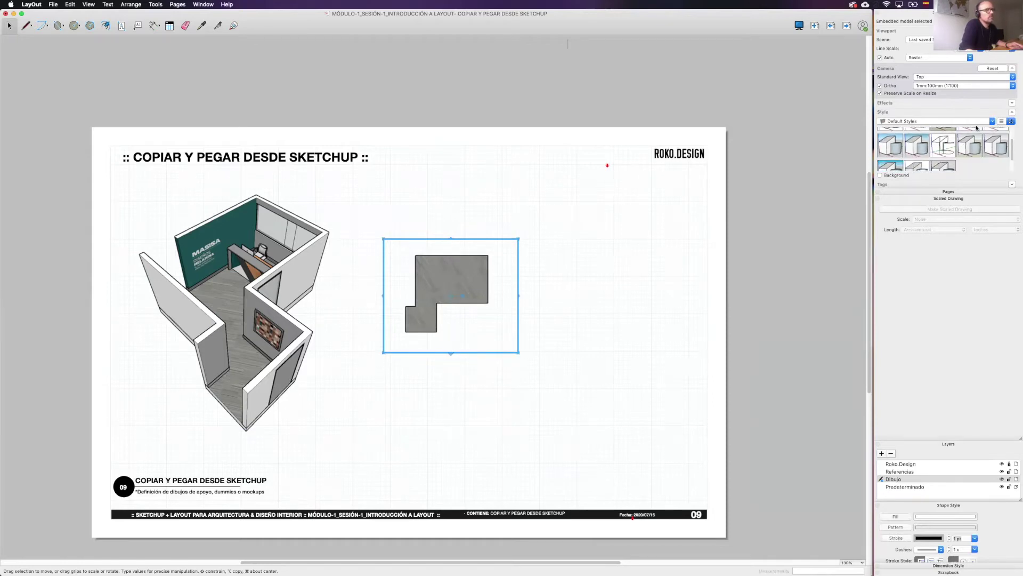
pyautogui.click(992, 121)
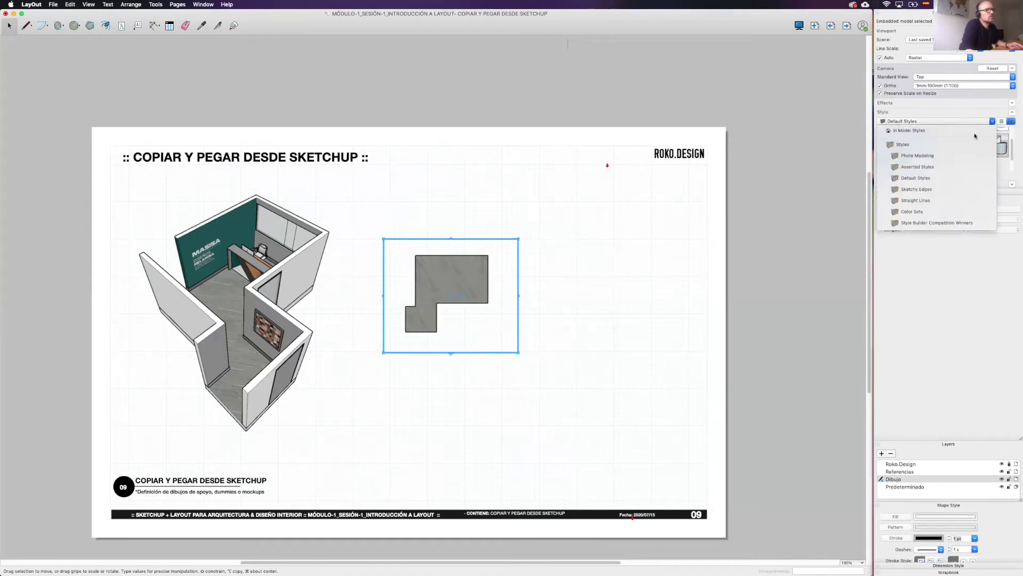
pyautogui.click(918, 189)
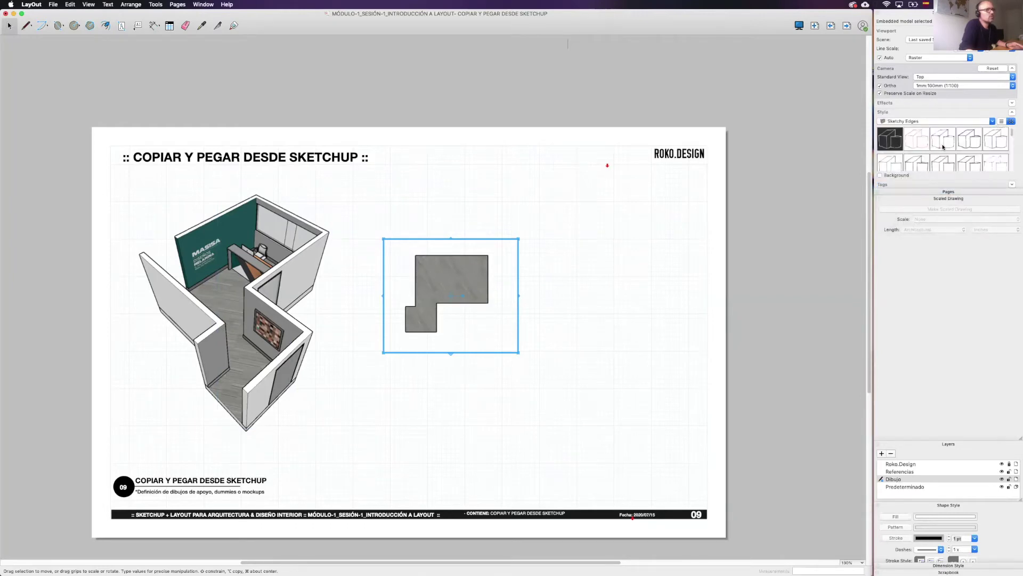
pyautogui.click(944, 147)
pyautogui.click(957, 142)
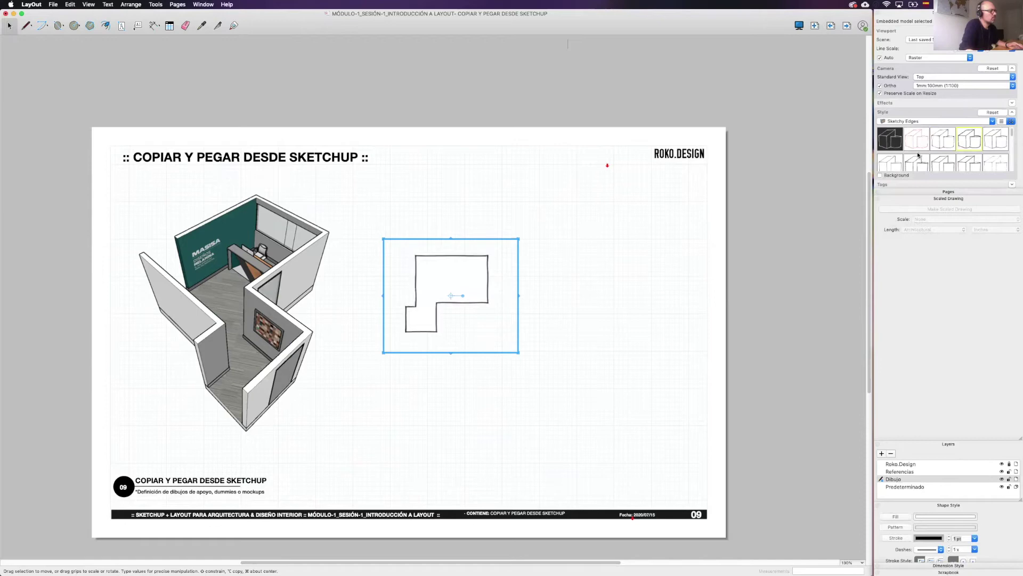
# Move the slab plan viewport up and to the right on the page
pyautogui.click(568, 316)
pyautogui.scroll(5, 447, 296)
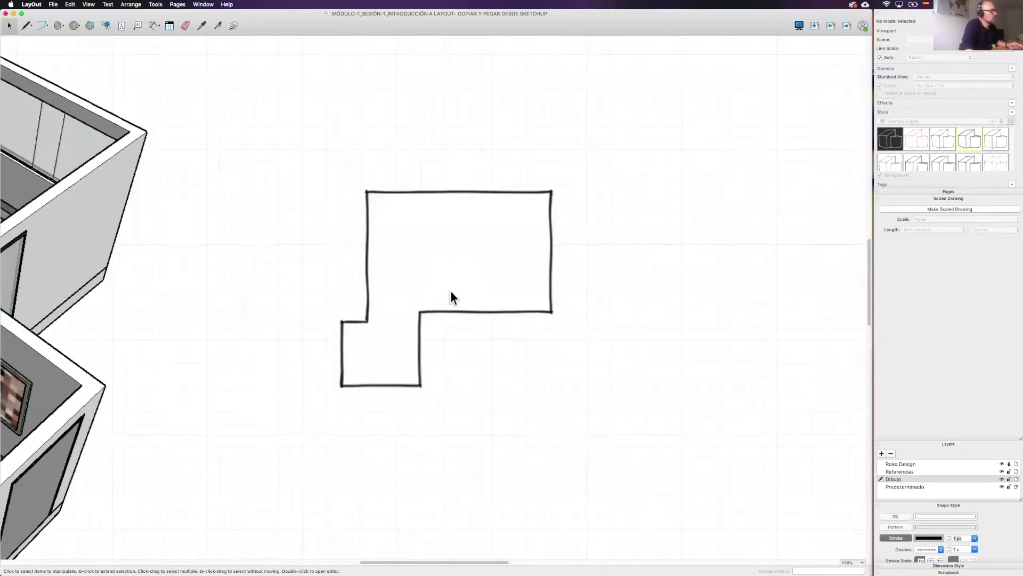
pyautogui.scroll(-1, 452, 287)
pyautogui.click(450, 287)
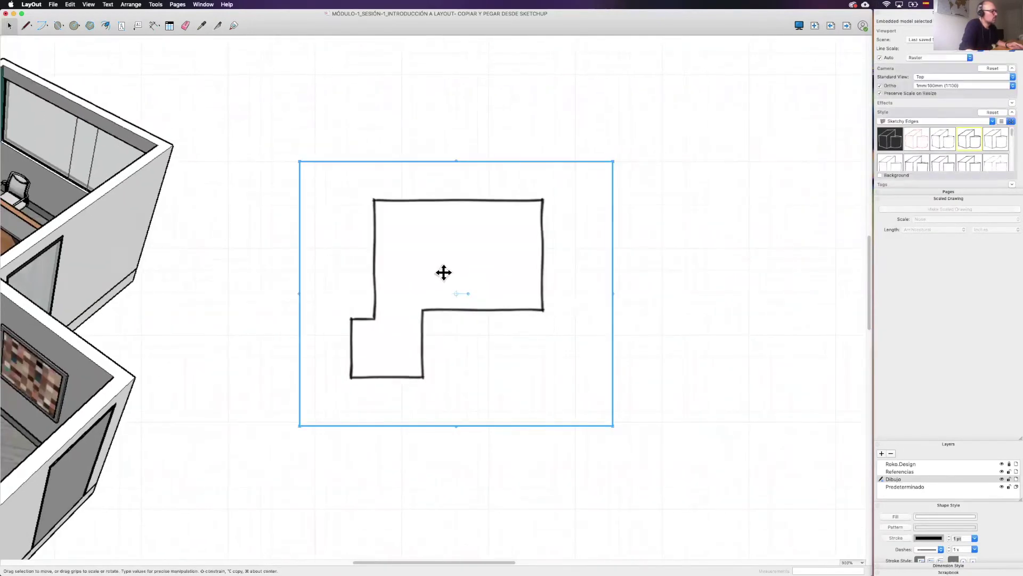
pyautogui.moveTo(548, 288); pyautogui.dragTo(652, 211)
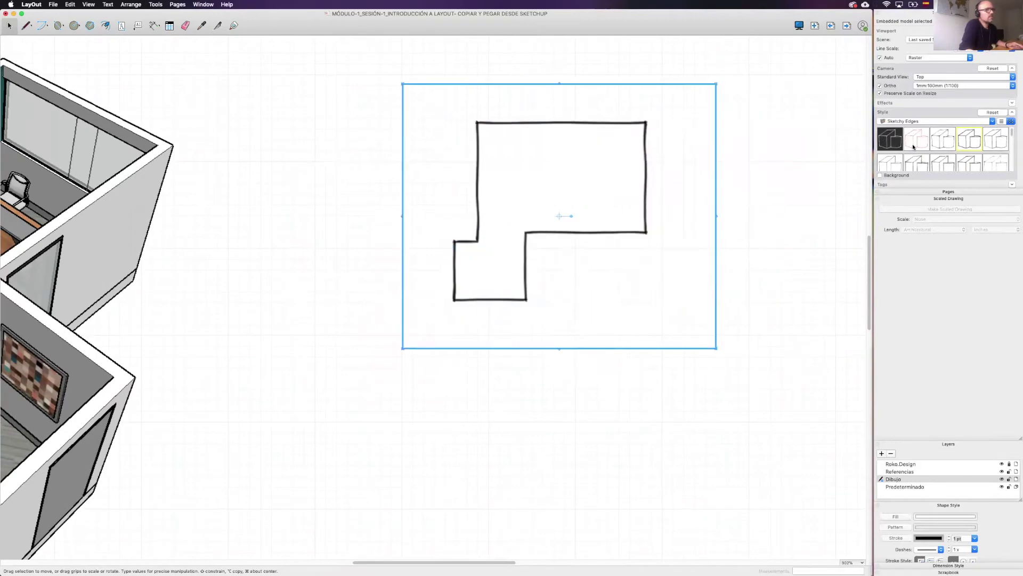
# Switch the plan back to a clean style from Default Styles
pyautogui.scroll(2, 914, 146)
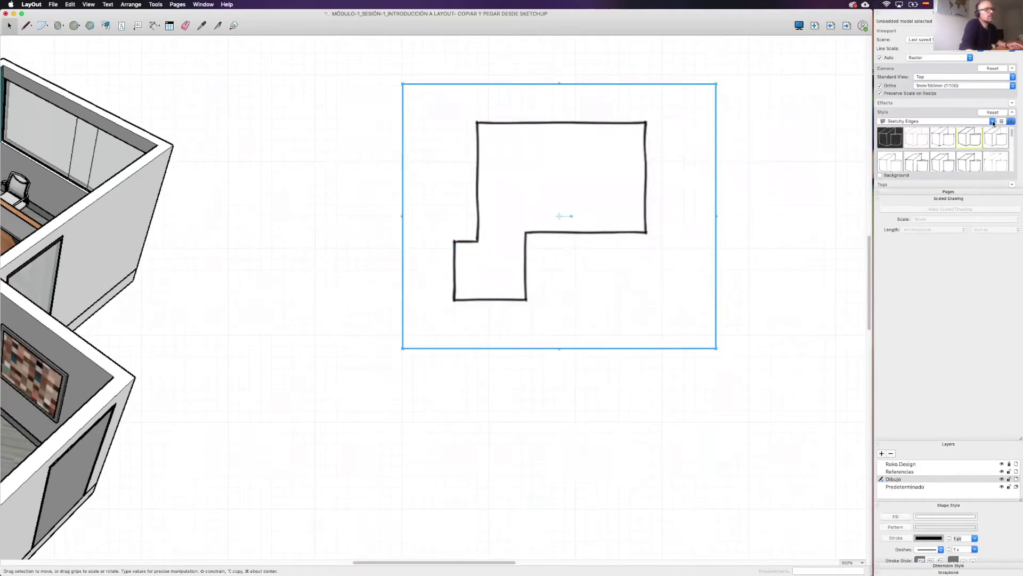
pyautogui.click(993, 122)
pyautogui.click(915, 179)
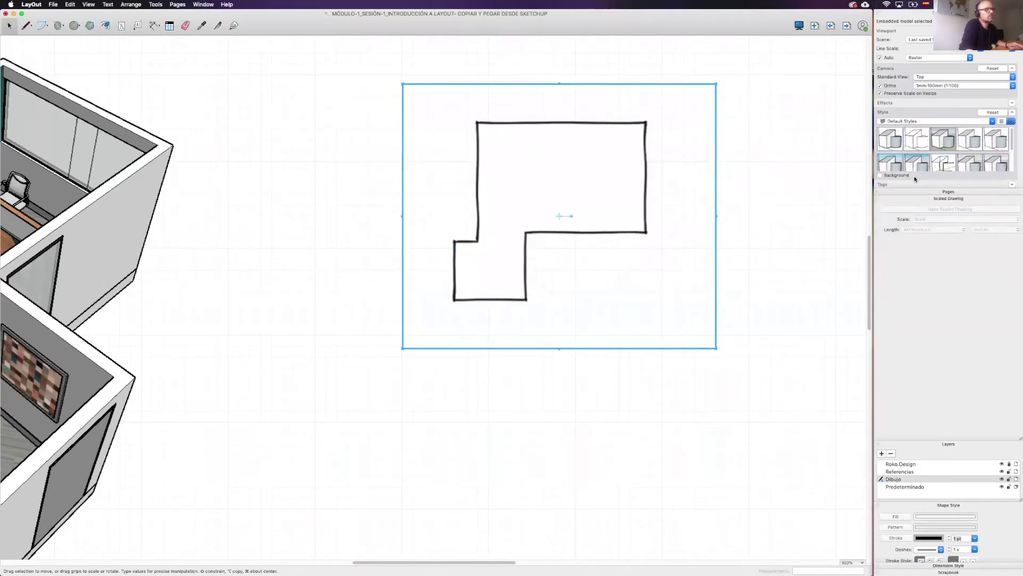
pyautogui.click(917, 139)
pyautogui.press('Escape')
# Set the plan viewport's line scale to 1 pt
pyautogui.click(643, 221)
pyautogui.click(974, 538)
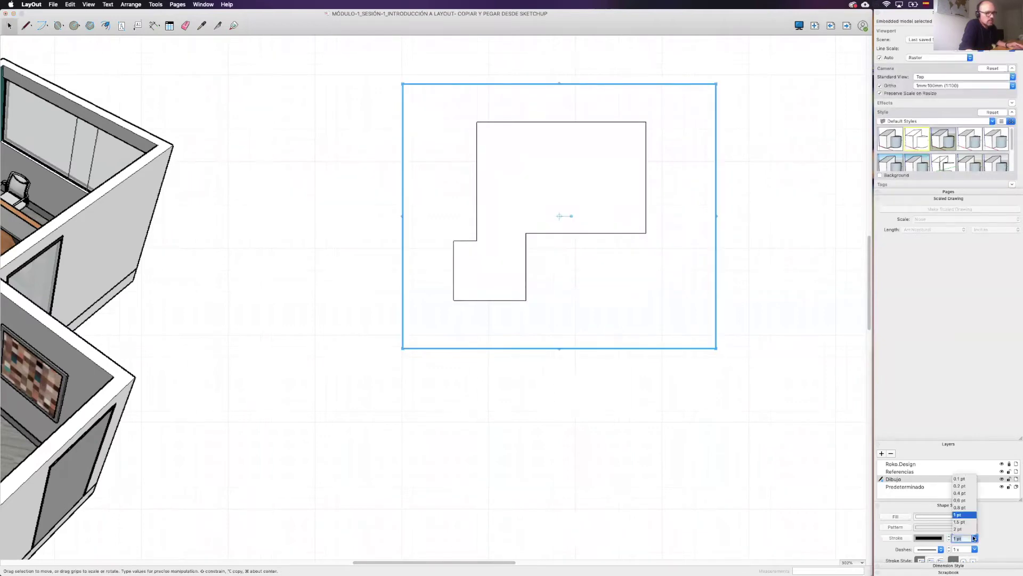
pyautogui.click(969, 49)
pyautogui.click(966, 86)
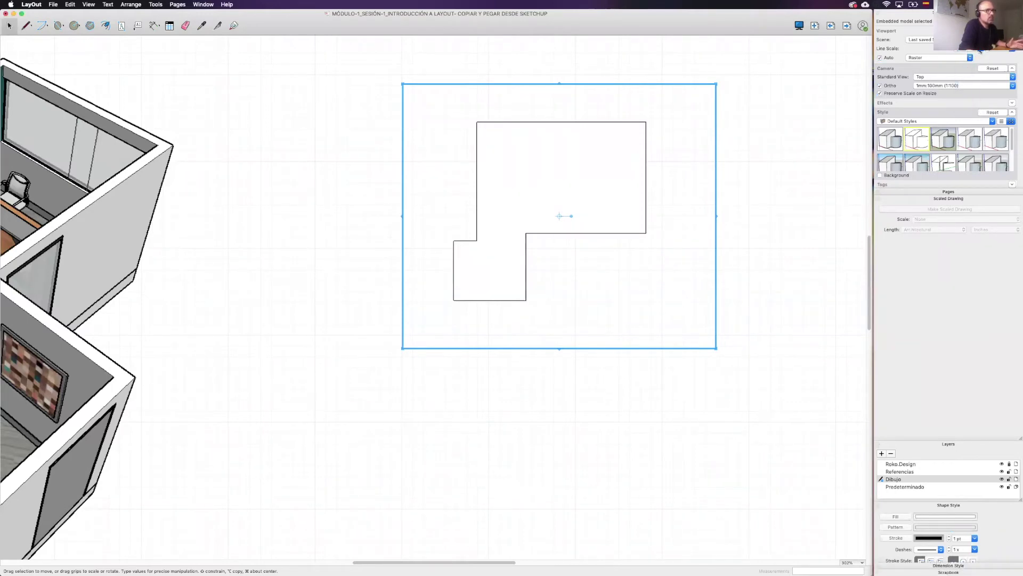
pyautogui.click(968, 50)
pyautogui.click(967, 93)
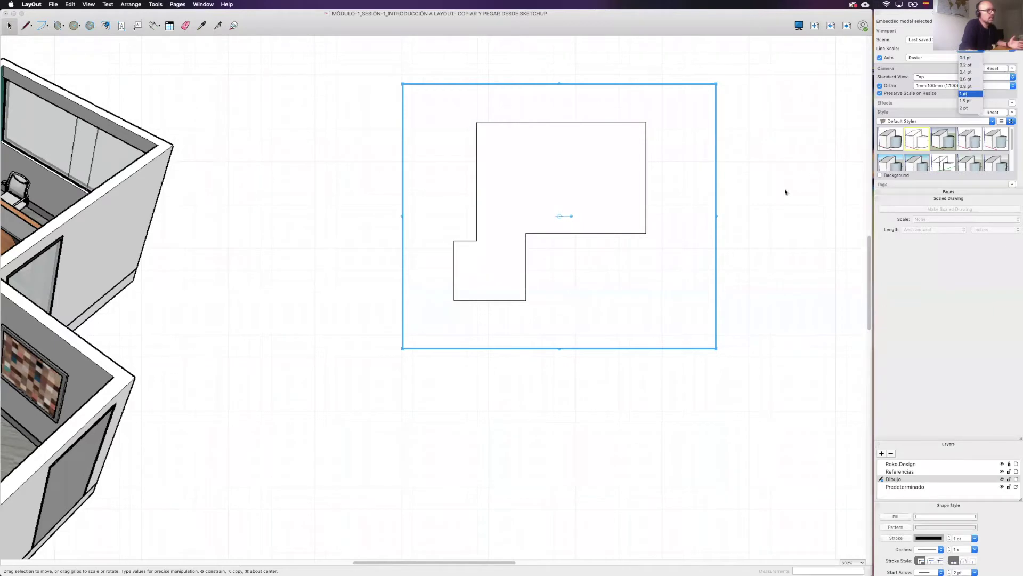
pyautogui.click(659, 196)
pyautogui.moveTo(659, 197); pyautogui.dragTo(593, 212, button='middle')
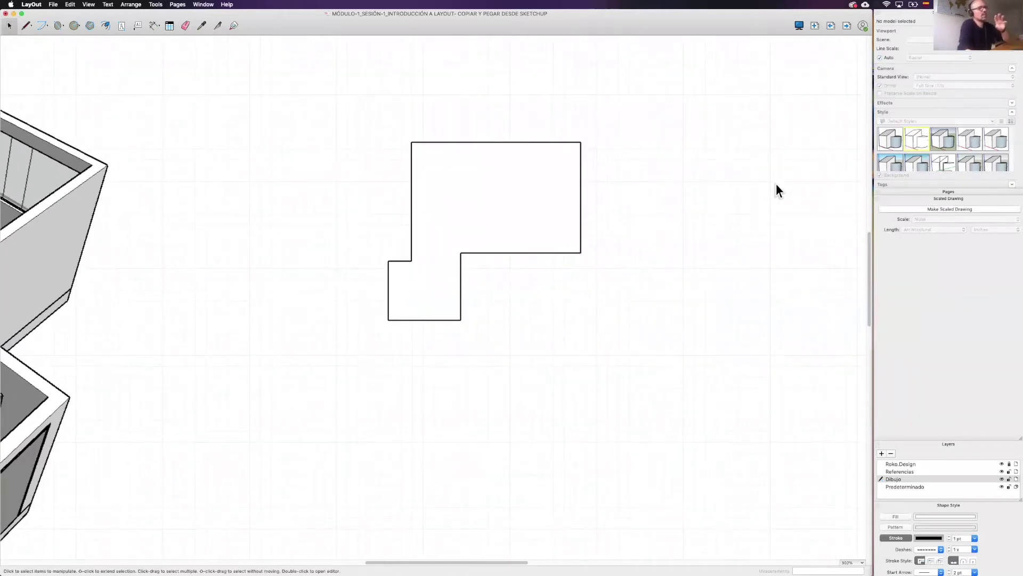
pyautogui.scroll(-3, 654, 219)
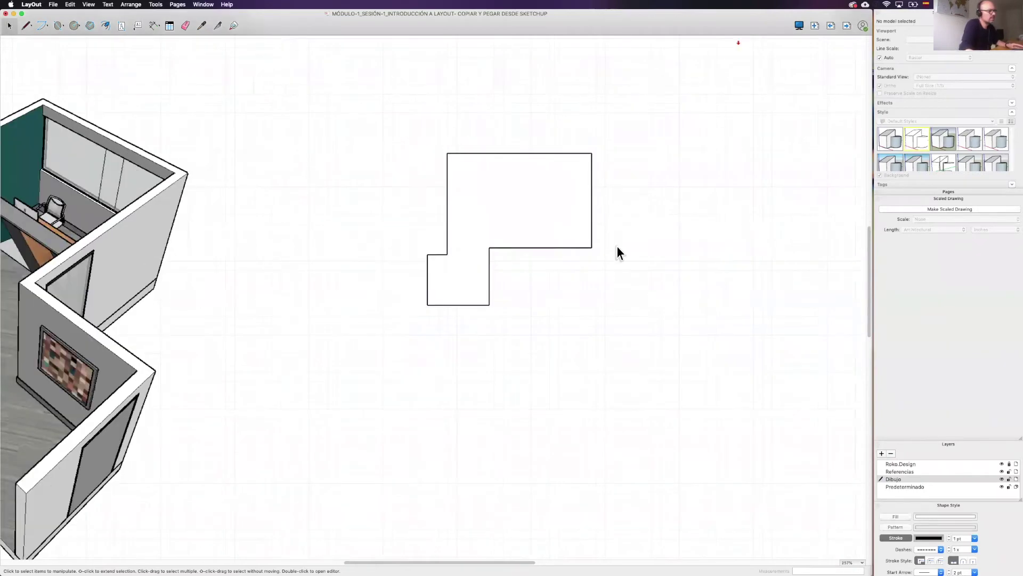
# Crop the plan viewport's bottom edge and move it further right
pyautogui.scroll(-5, 616, 245)
pyautogui.scroll(1, 602, 242)
pyautogui.scroll(1, 602, 245)
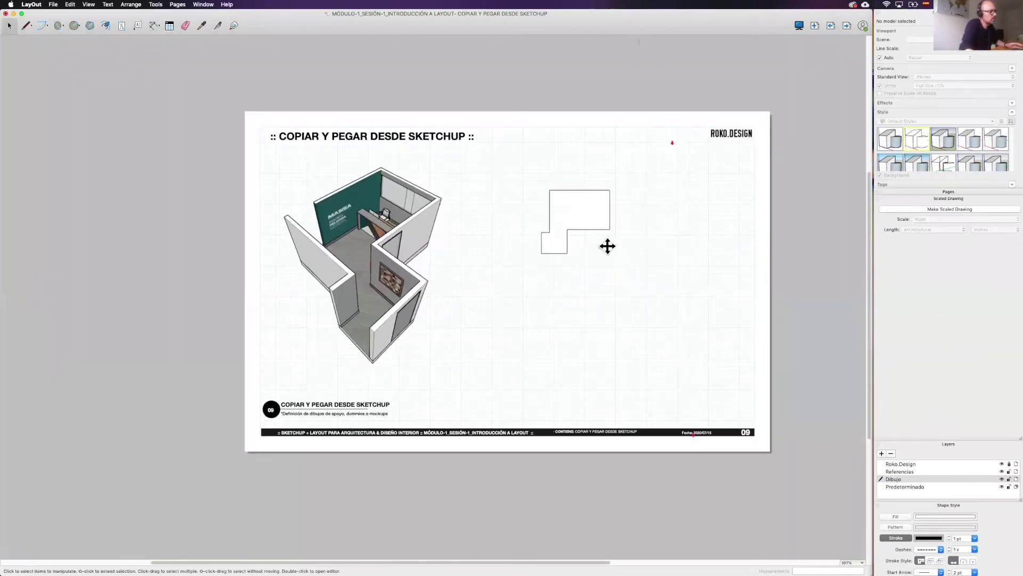
pyautogui.click(608, 245)
pyautogui.moveTo(577, 271); pyautogui.dragTo(579, 266)
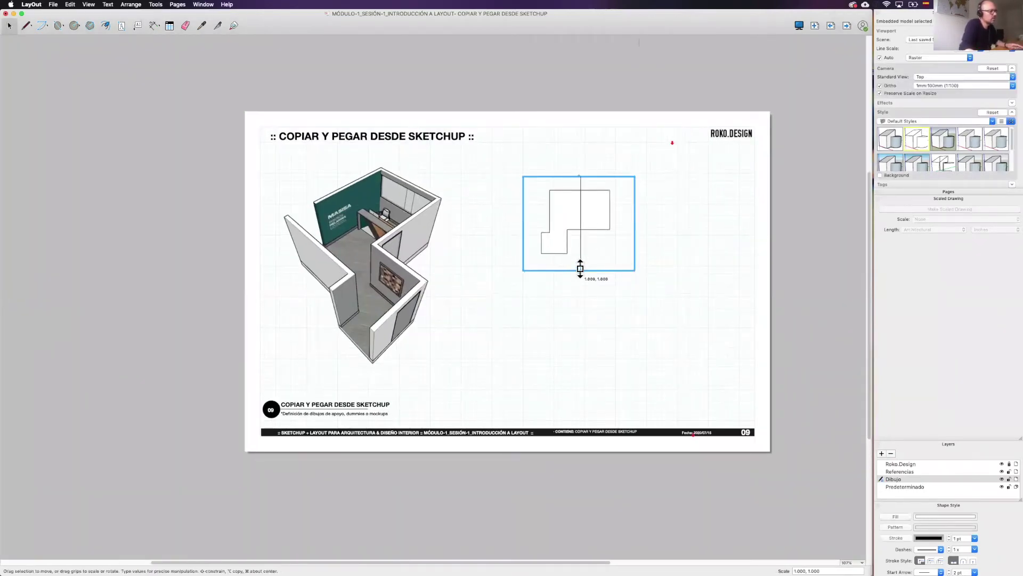
pyautogui.click(617, 238)
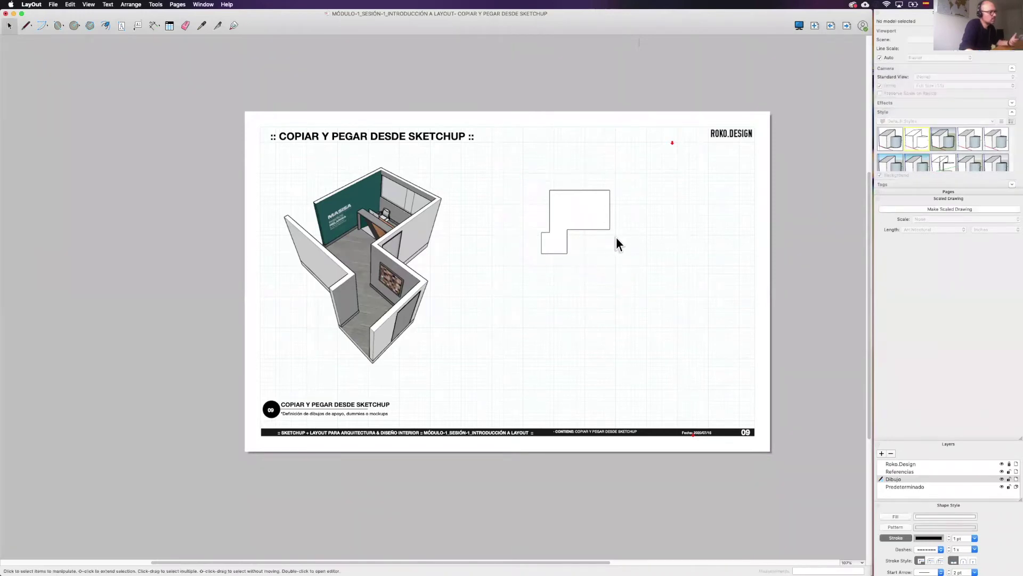
pyautogui.scroll(1, 617, 238)
pyautogui.scroll(5, 616, 234)
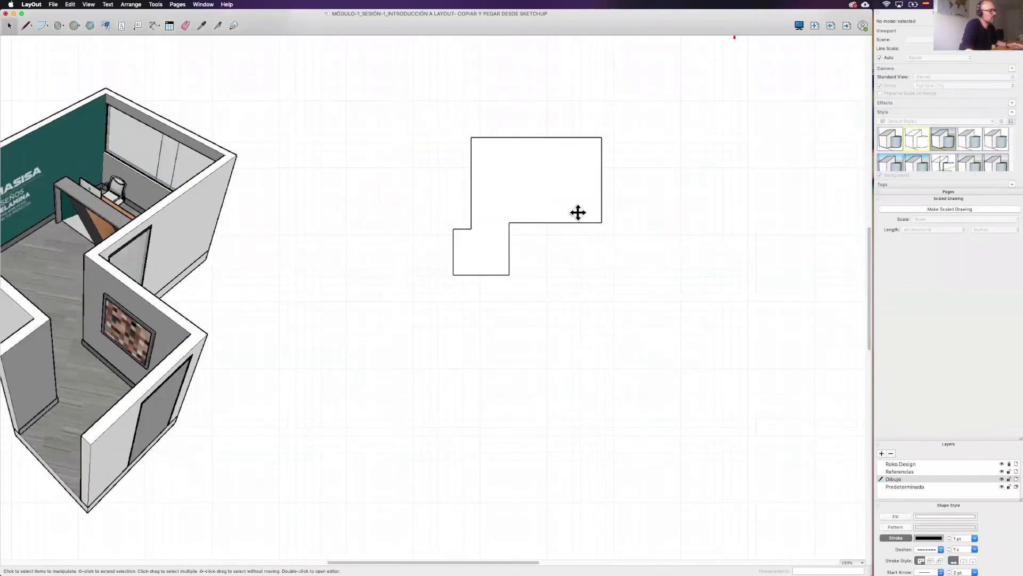
pyautogui.moveTo(601, 190); pyautogui.dragTo(713, 166)
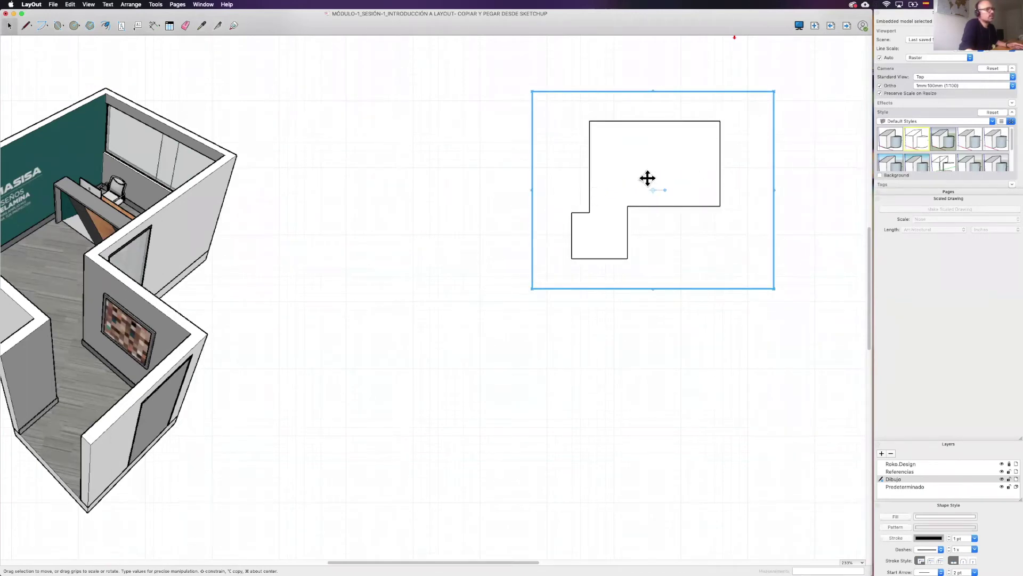
# Try orbiting the plan into perspective, then undo to keep the flat top view
pyautogui.rightClick(659, 166)
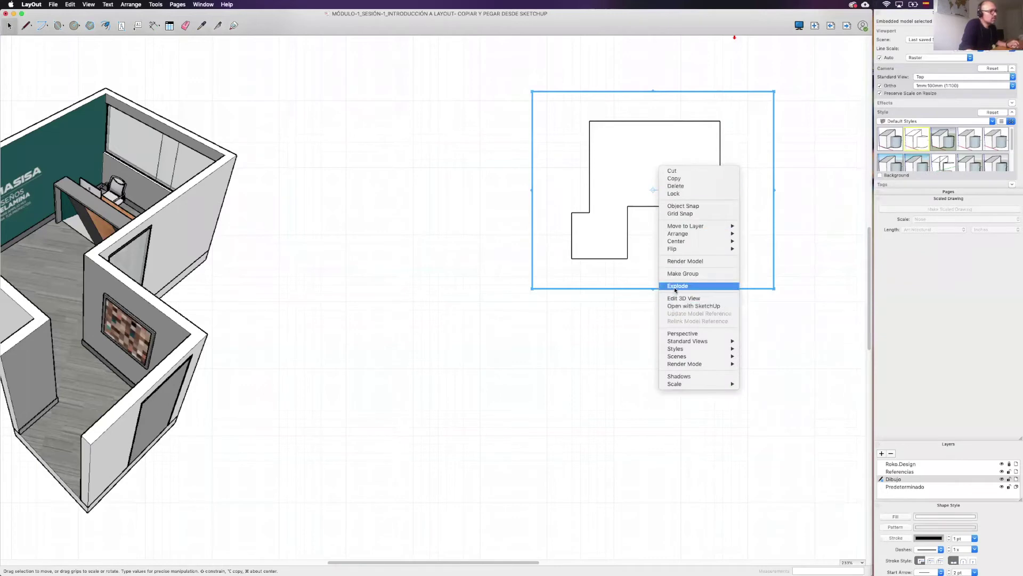
pyautogui.click(643, 263)
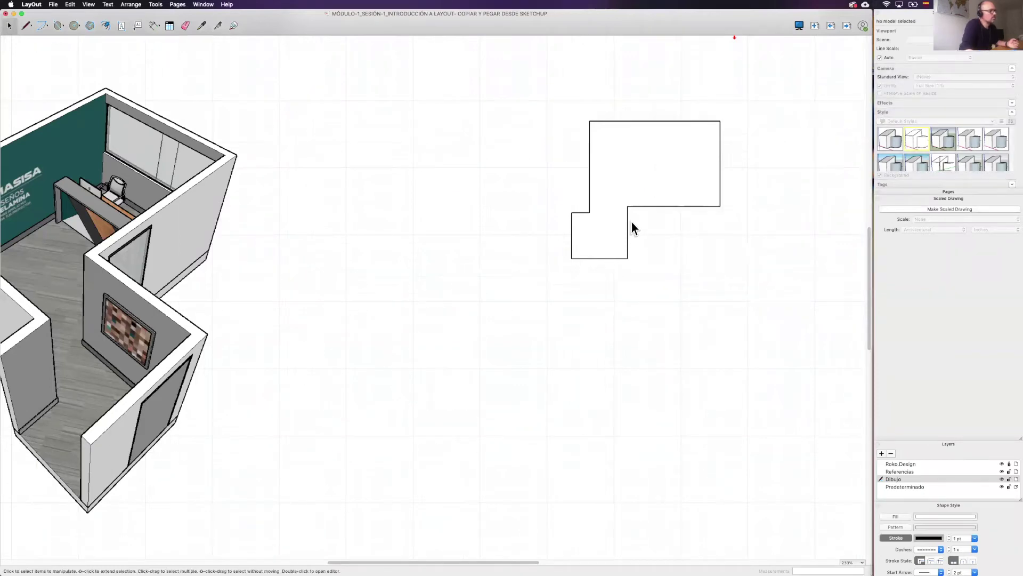
pyautogui.doubleClick(629, 215)
pyautogui.moveTo(622, 213)
pyautogui.mouseDown()
pyautogui.moveTo(608, 185)
pyautogui.moveTo(730, 356)
pyautogui.mouseUp()
pyautogui.click(674, 297)
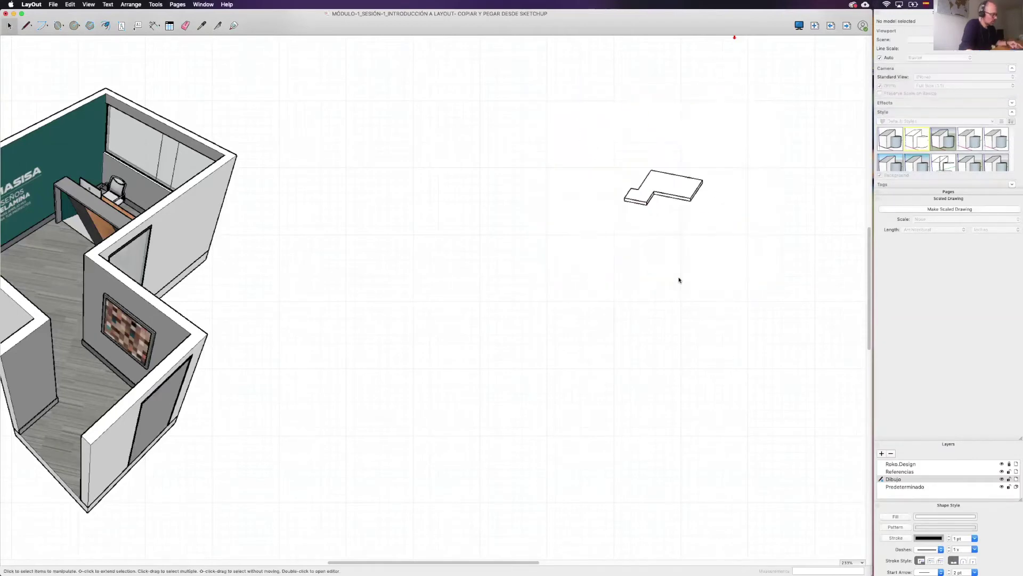
pyautogui.press('super+z')
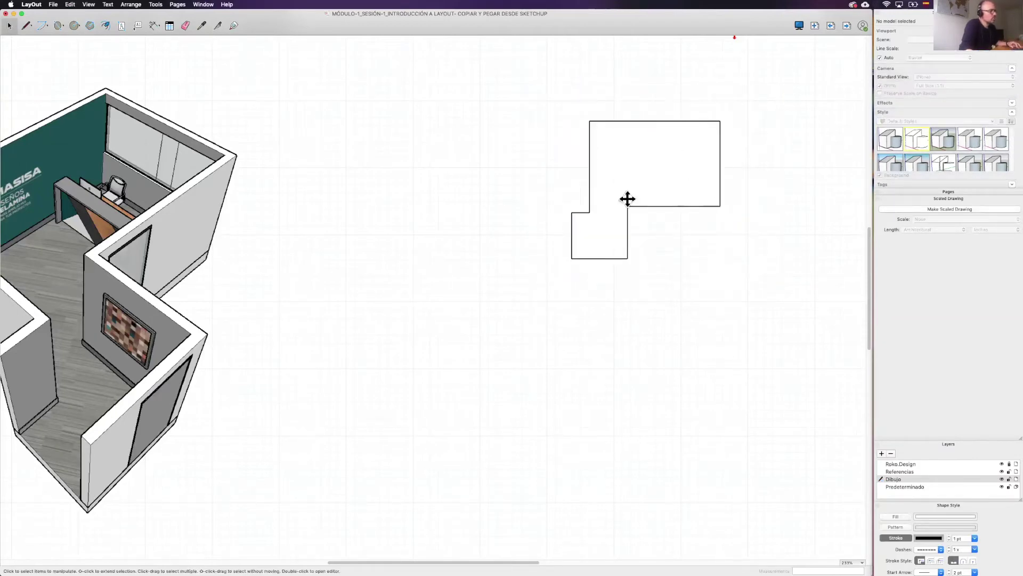
pyautogui.click(628, 199)
pyautogui.rightClick(627, 199)
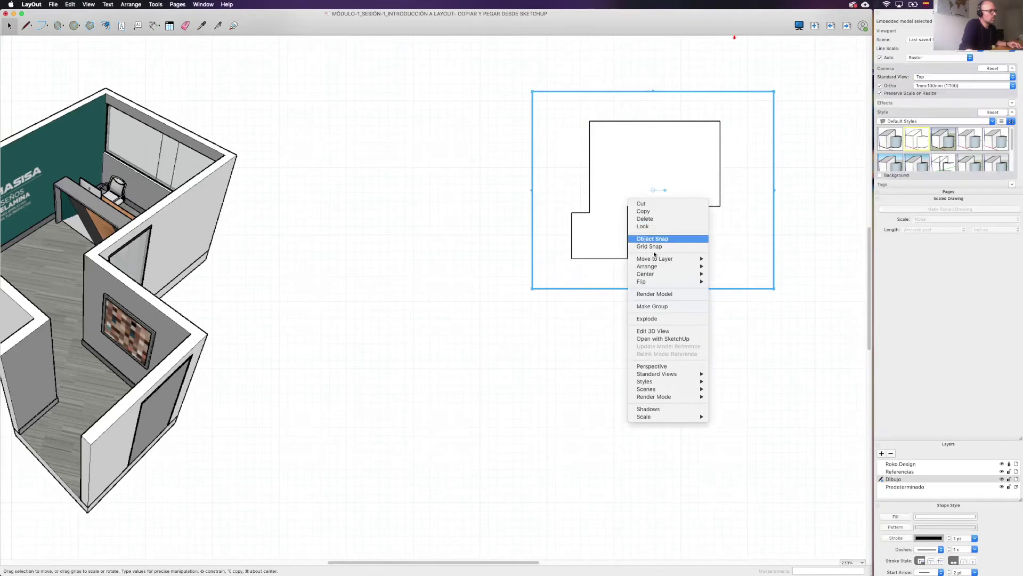
pyautogui.click(646, 320)
pyautogui.press('Escape')
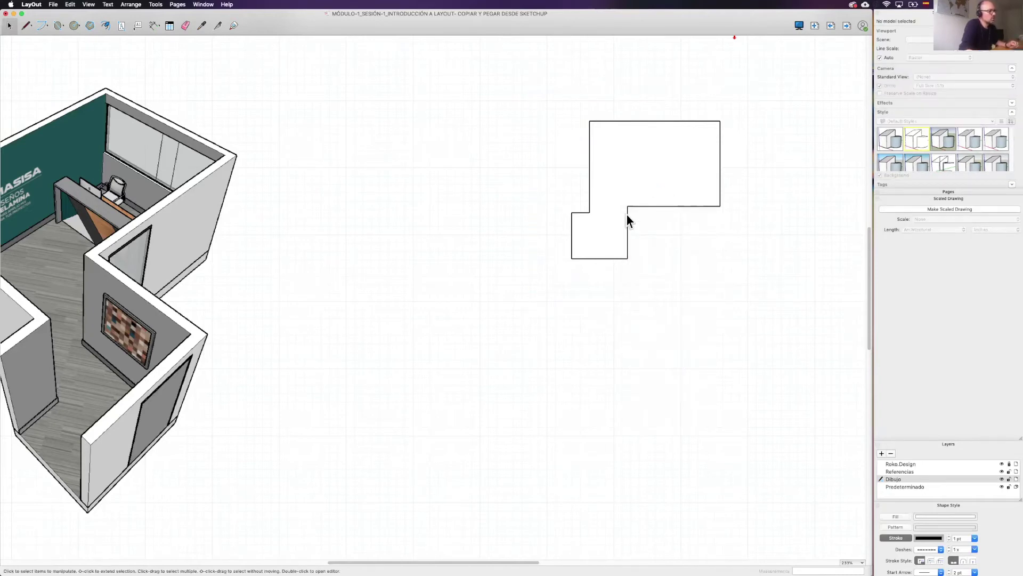
pyautogui.scroll(-1, 627, 215)
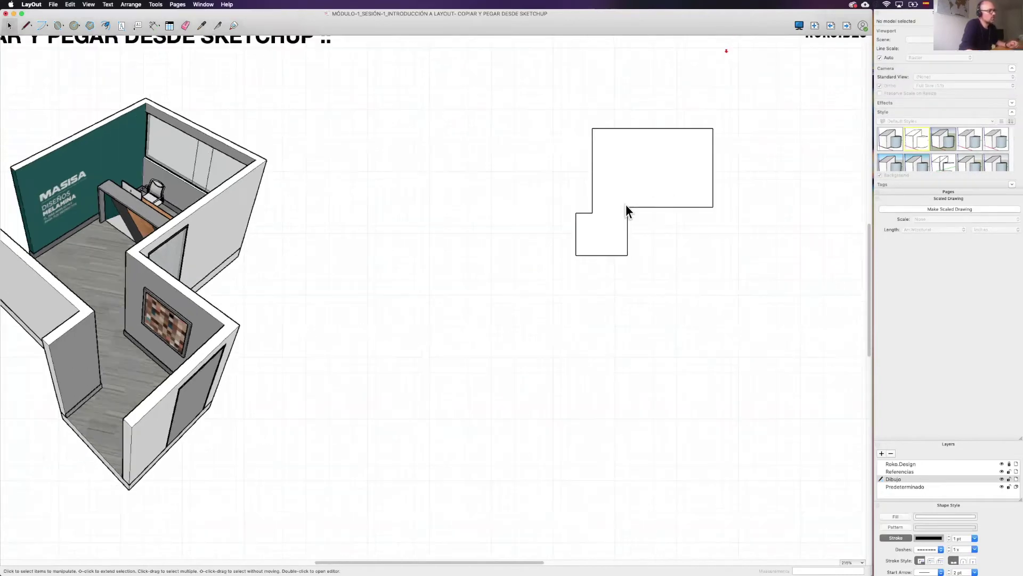
# Dimension the slab plan's top edge (4.96 m) and right side (3.24 m)
pyautogui.click(153, 27)
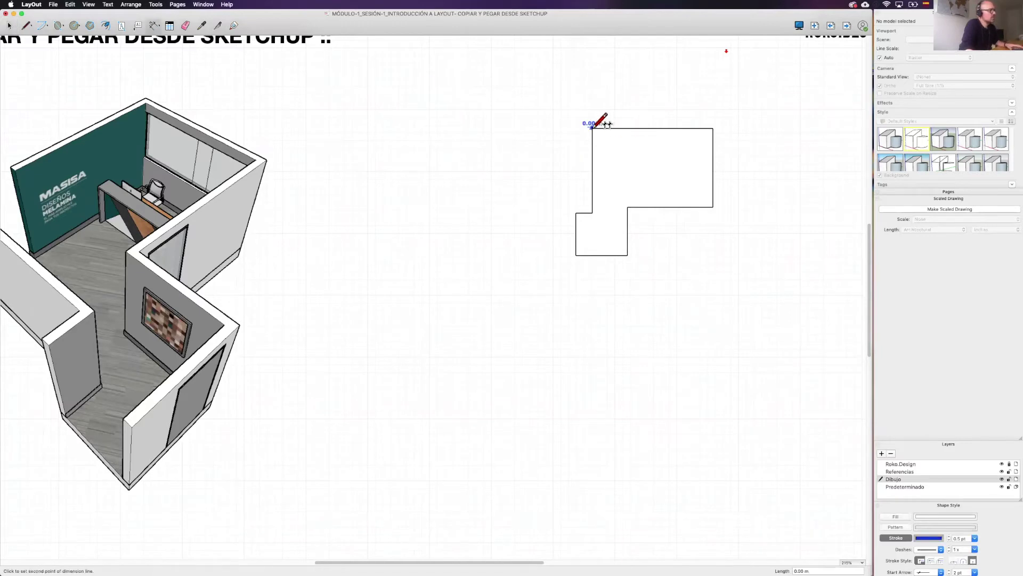
pyautogui.click(593, 128)
pyautogui.click(714, 127)
pyautogui.click(712, 112)
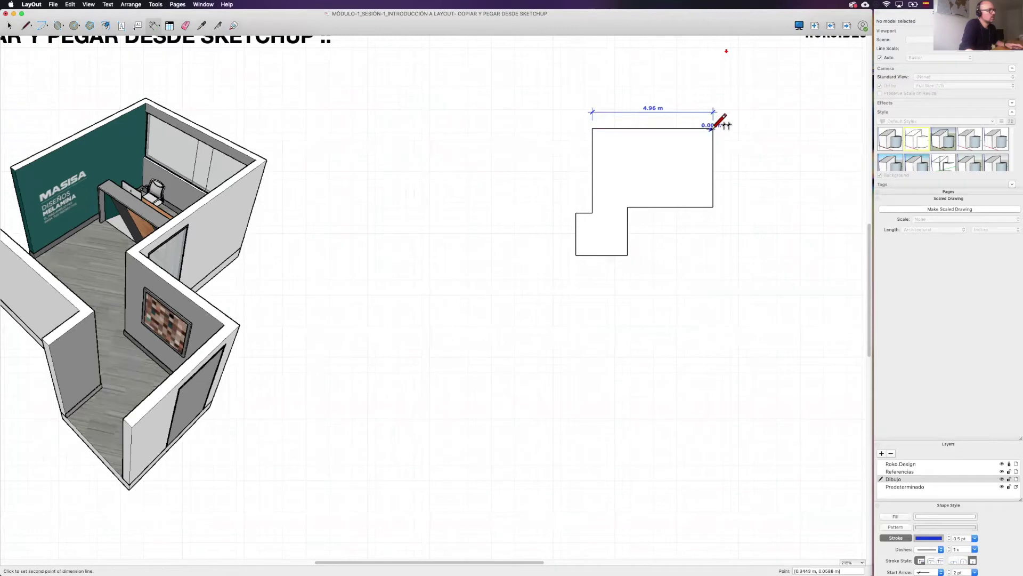
pyautogui.click(712, 208)
pyautogui.click(734, 201)
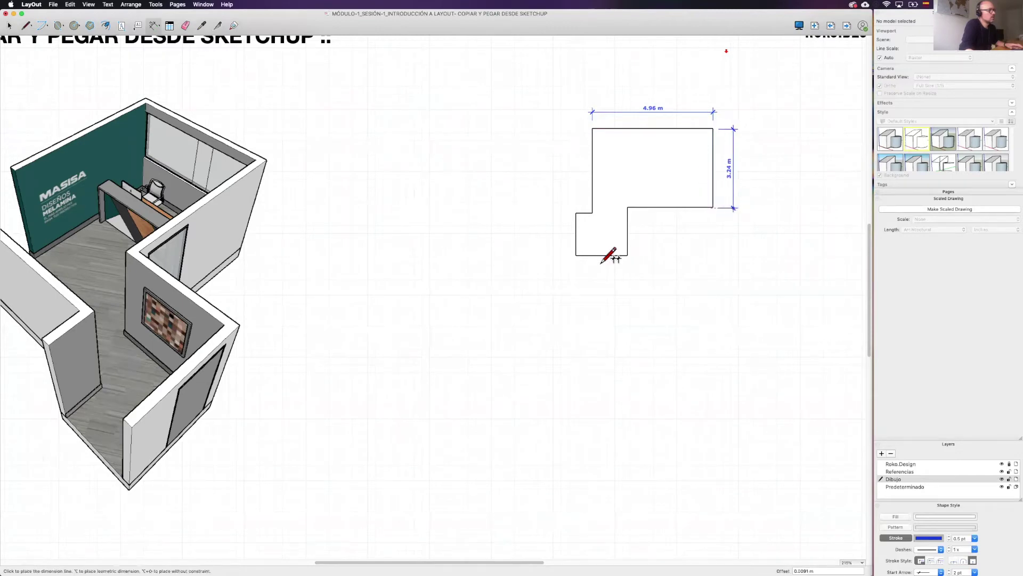
pyautogui.scroll(-3, 640, 205)
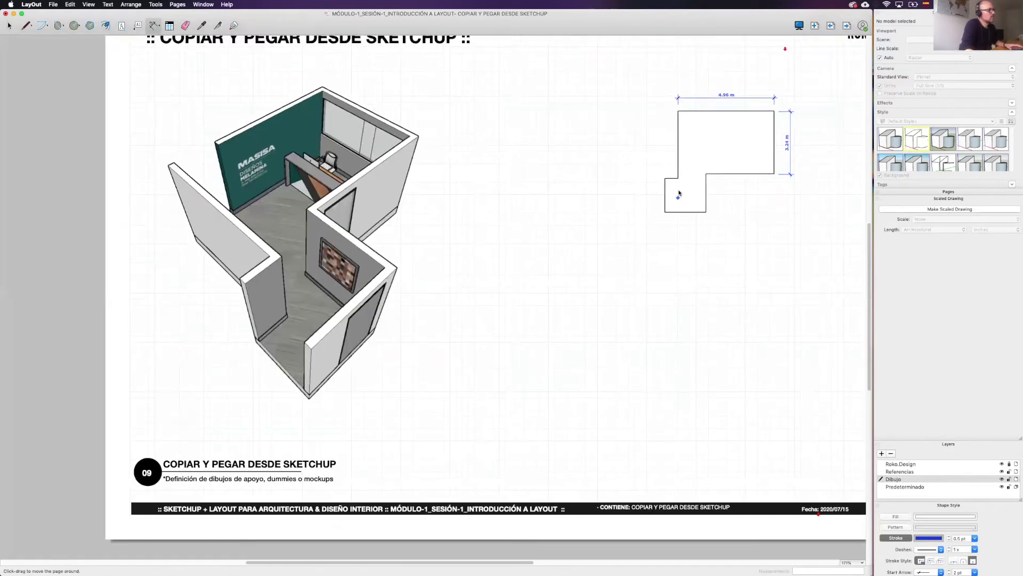
pyautogui.press('space')
pyautogui.scroll(-2, 679, 193)
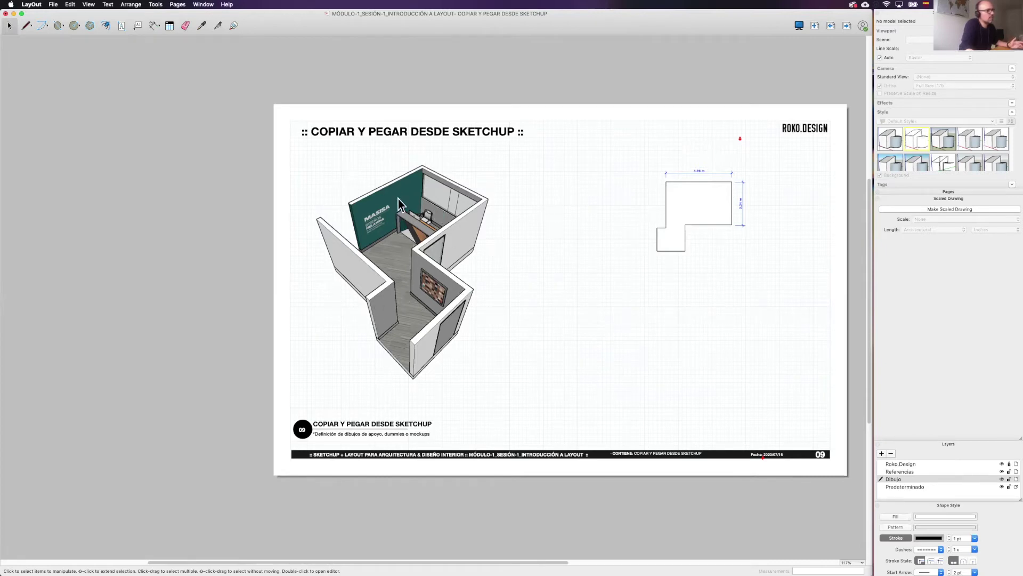
# Advance to page 10, 'Preparación de modelo 3D para LayOut'
pyautogui.click(847, 25)
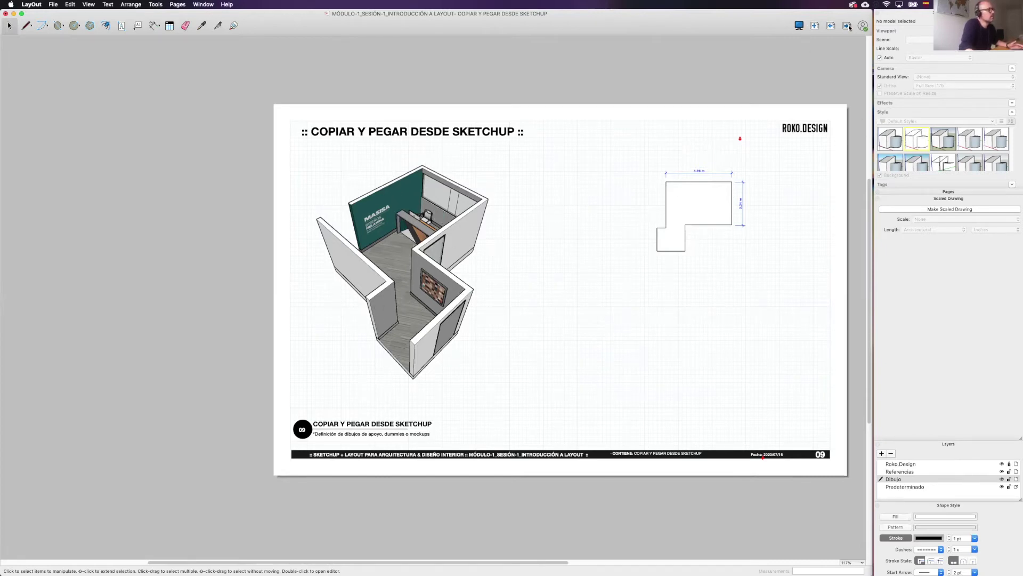
pyautogui.scroll(1, 683, 266)
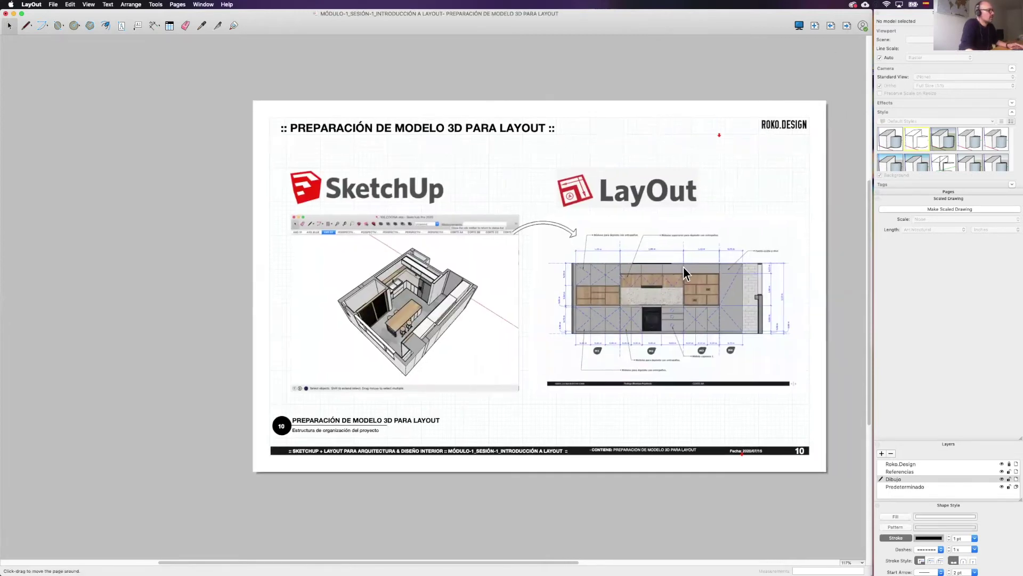
# Review page 10, then advance to page 11, 'Anatomía de las escenas'
pyautogui.scroll(1, 711, 264)
pyautogui.scroll(2, 669, 256)
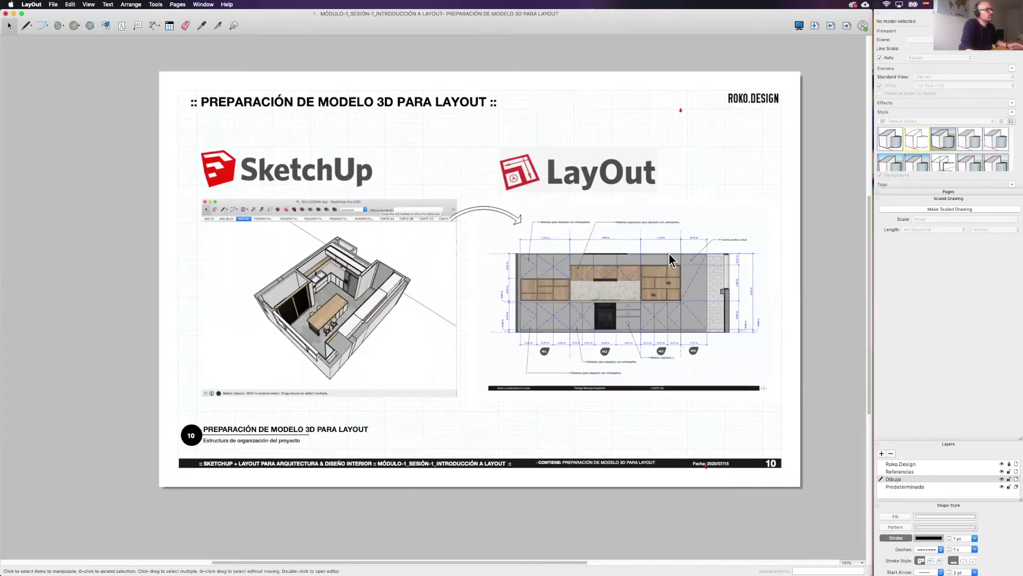
pyautogui.scroll(-1, 666, 253)
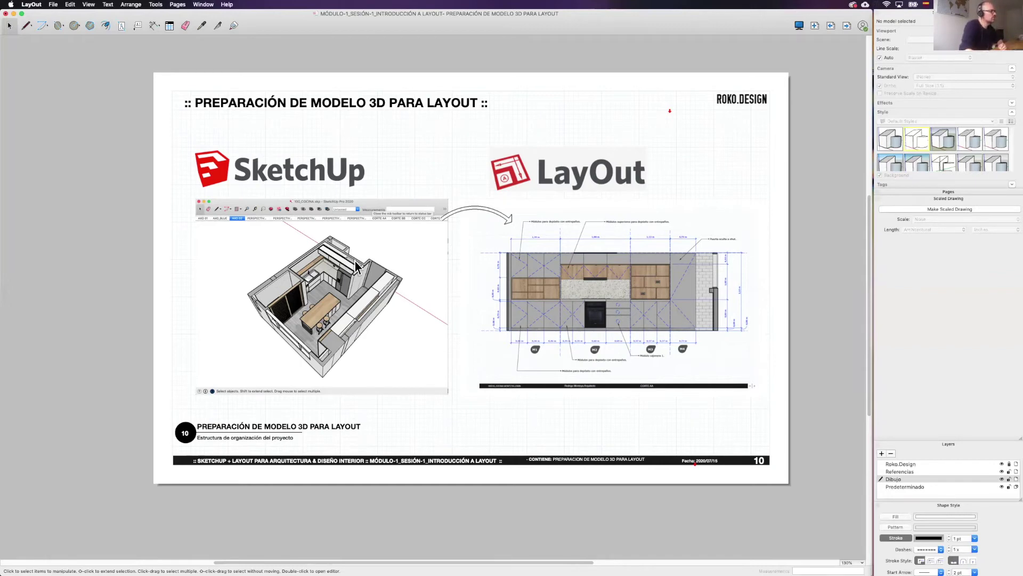
pyautogui.hscroll(2, 480, 312)
pyautogui.click(848, 26)
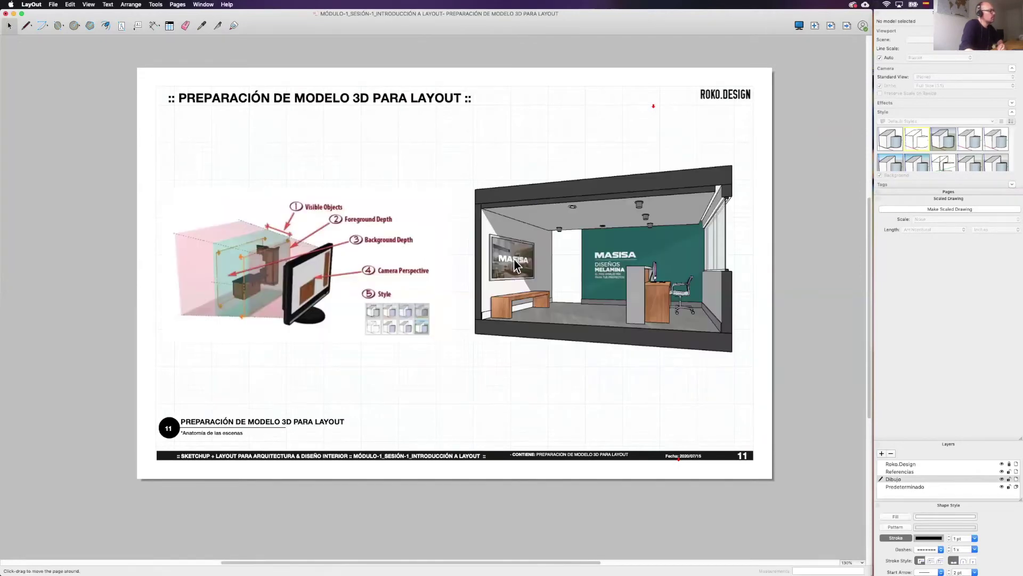
# Review page 11, then advance to page 12, 'Anotaciones'
pyautogui.hscroll(1, 508, 267)
pyautogui.scroll(3, 517, 269)
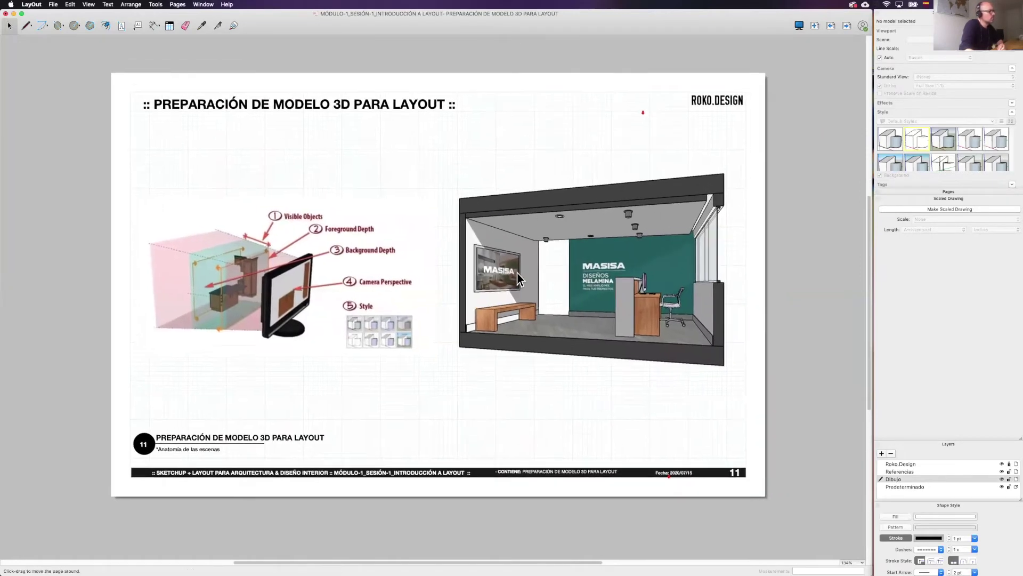
pyautogui.scroll(1, 517, 273)
pyautogui.scroll(2, 517, 273)
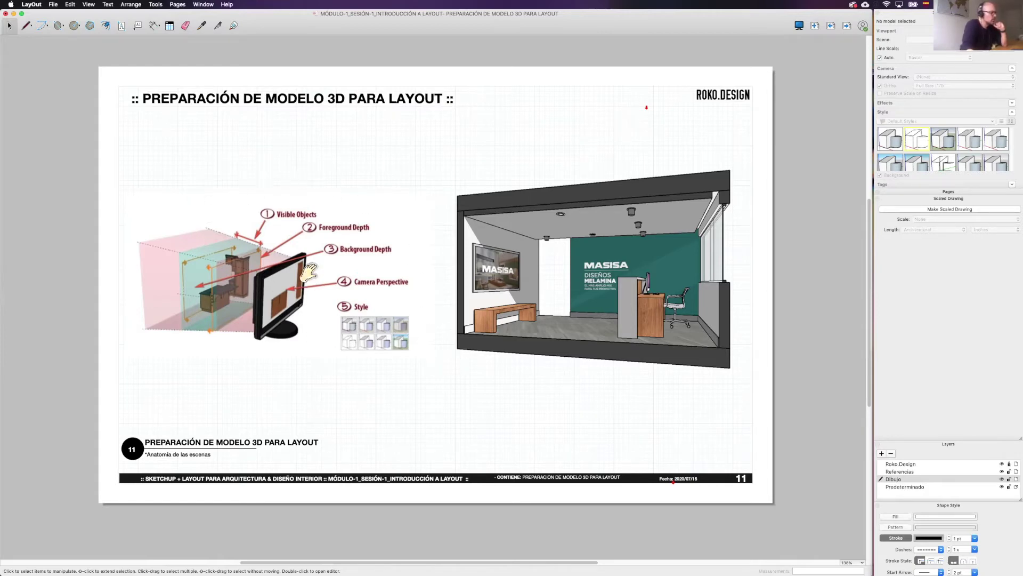
pyautogui.scroll(-1, 448, 289)
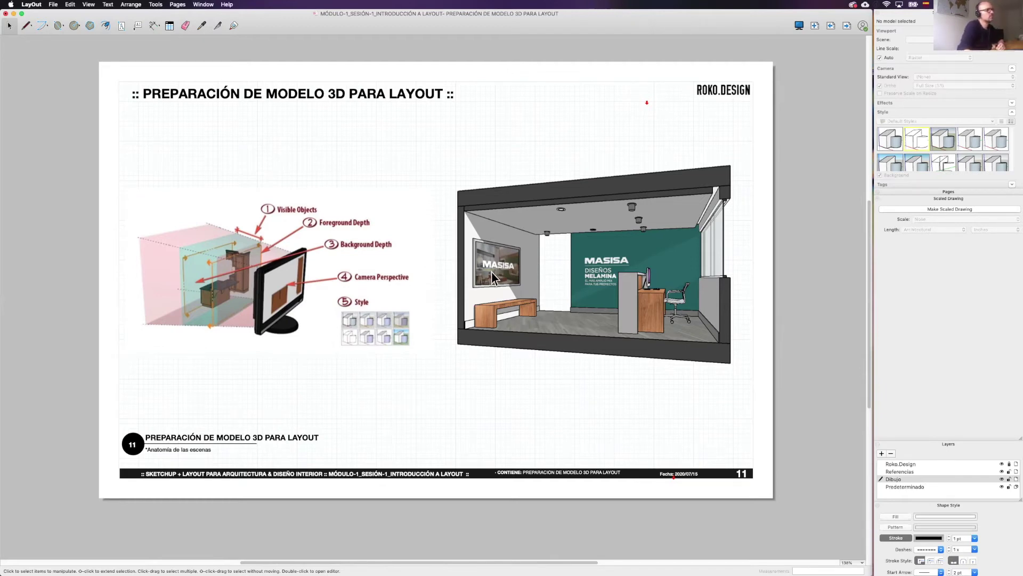
pyautogui.scroll(-5, 948, 267)
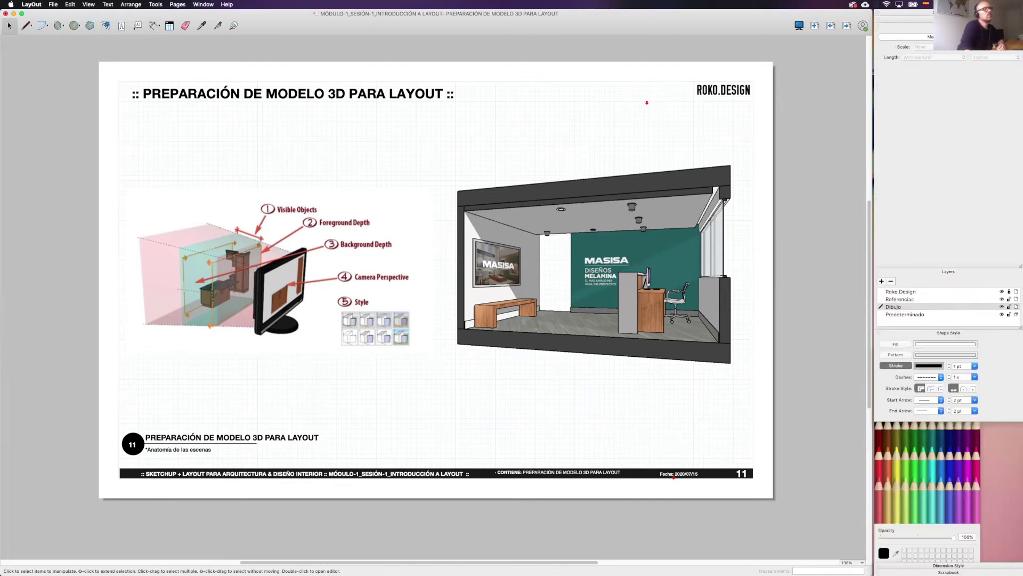
pyautogui.click(848, 26)
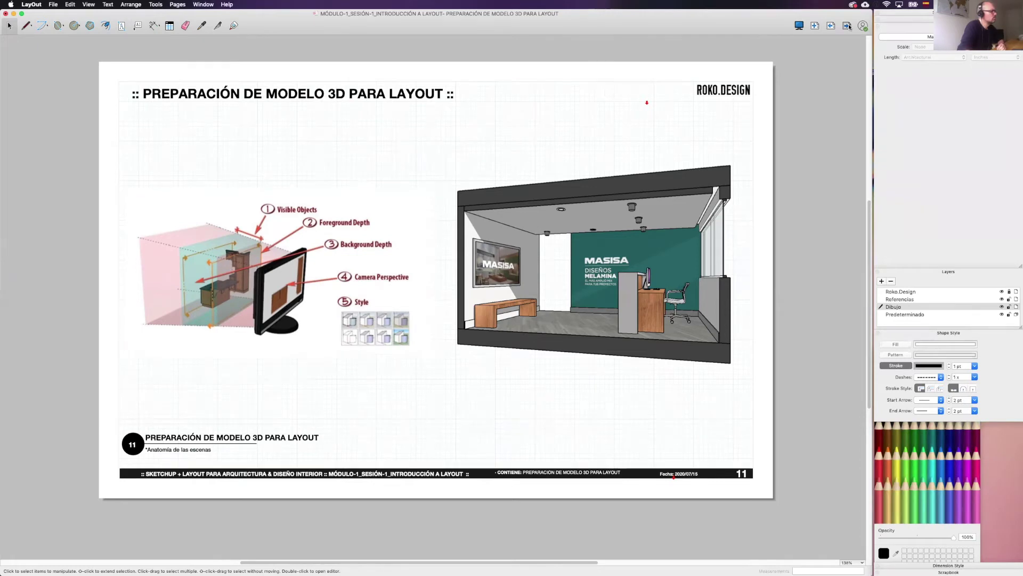
pyautogui.click(848, 26)
pyautogui.hscroll(2, 482, 240)
pyautogui.scroll(1, 484, 248)
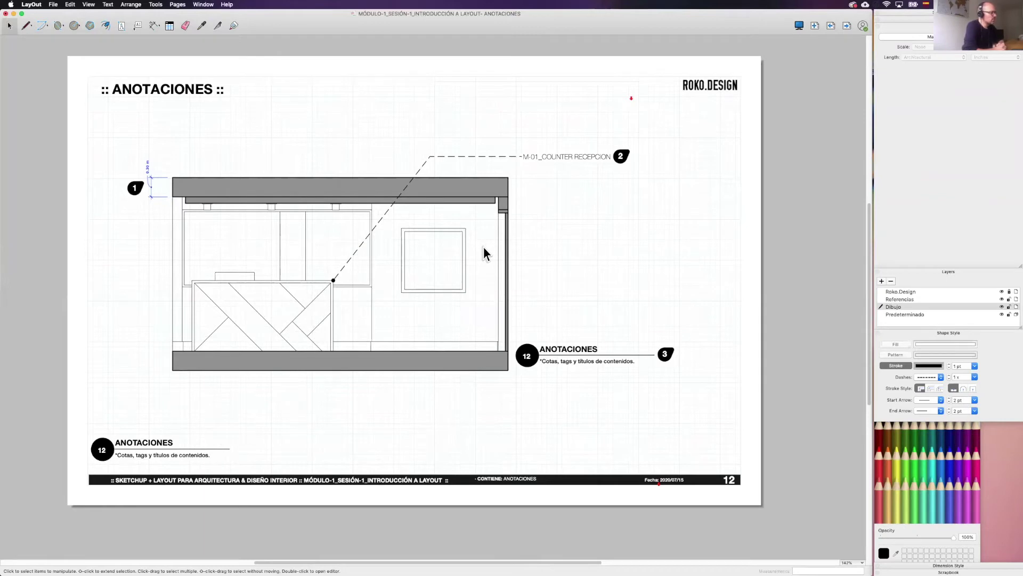
# Open the counter elevation viewport's model in SketchUp from its context menu
pyautogui.click(465, 201)
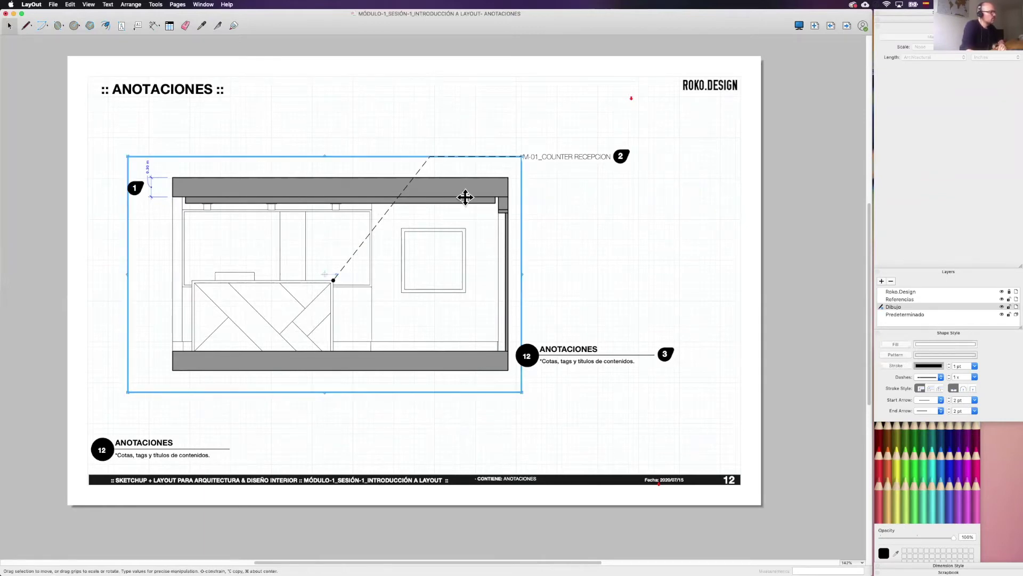
pyautogui.rightClick(464, 200)
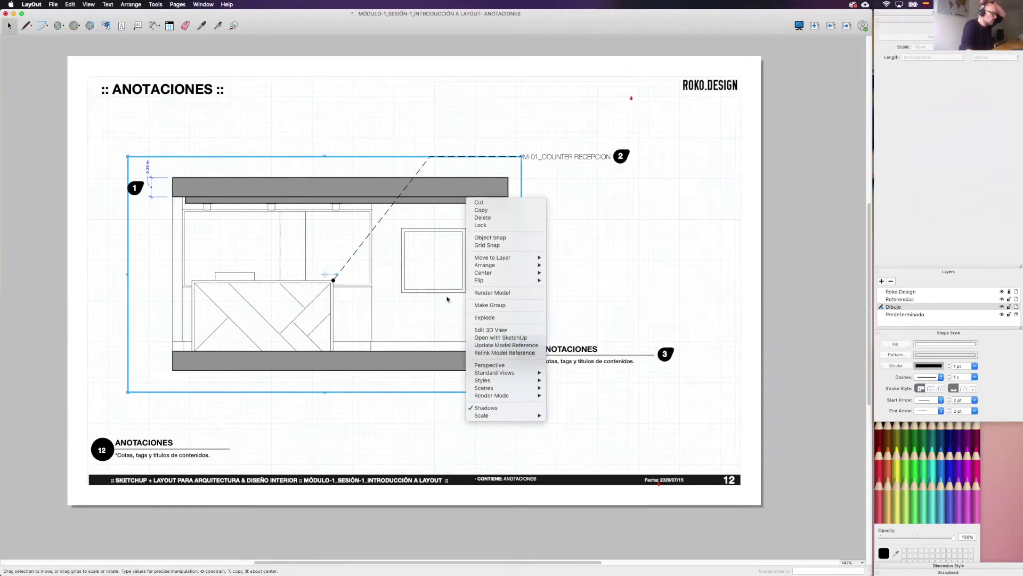
pyautogui.click(490, 337)
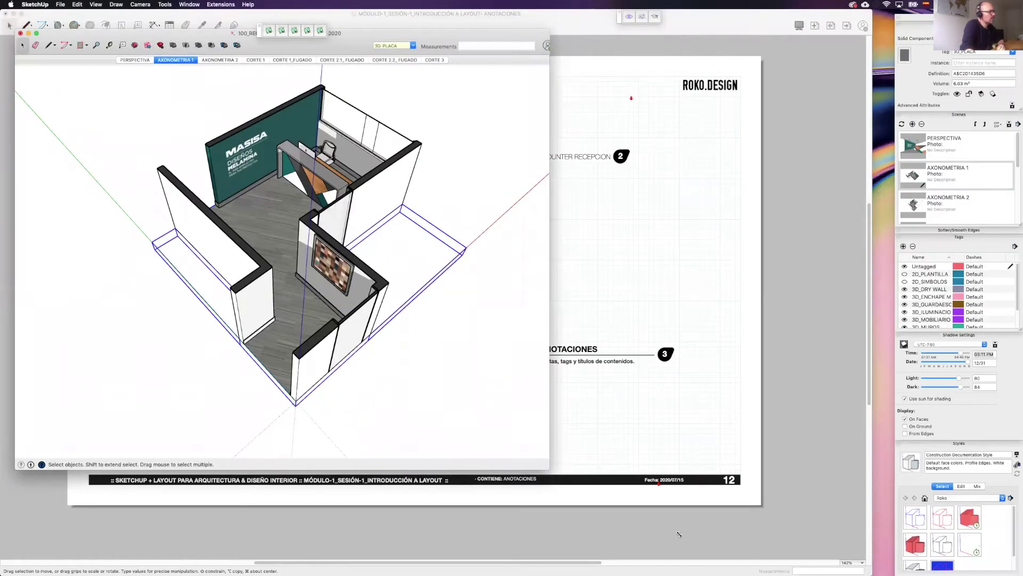
# Place a section plane on the wall face named corte 2 with symbol C2
pyautogui.scroll(2, 390, 250)
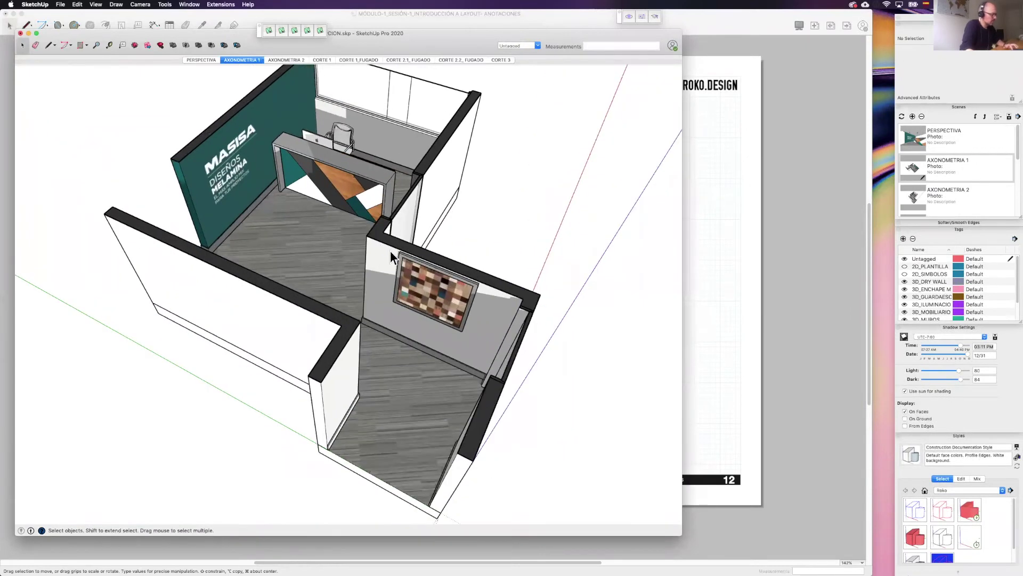
pyautogui.hotkey('shift', 'x')
pyautogui.click(375, 270)
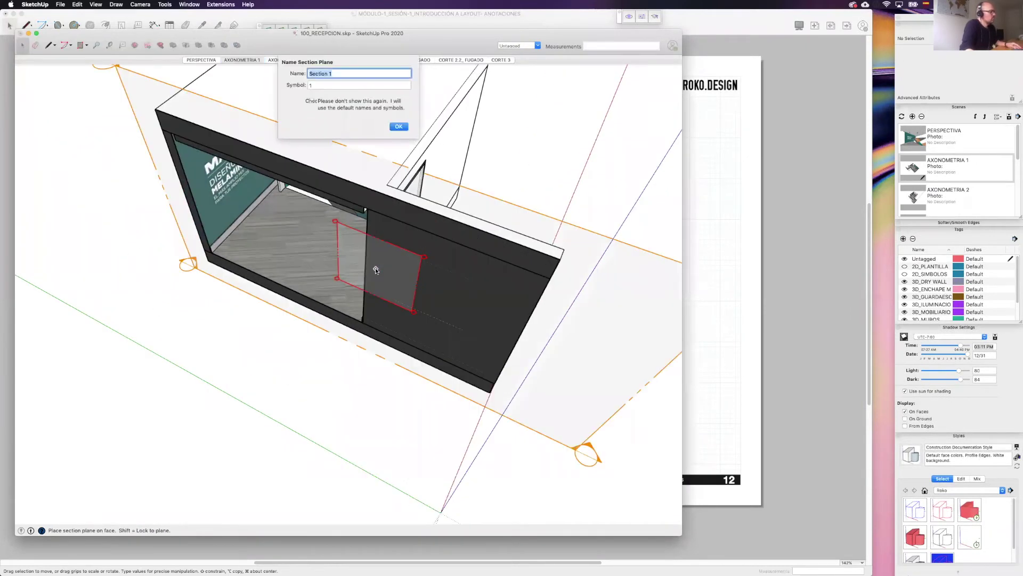
pyautogui.write('corte 2')
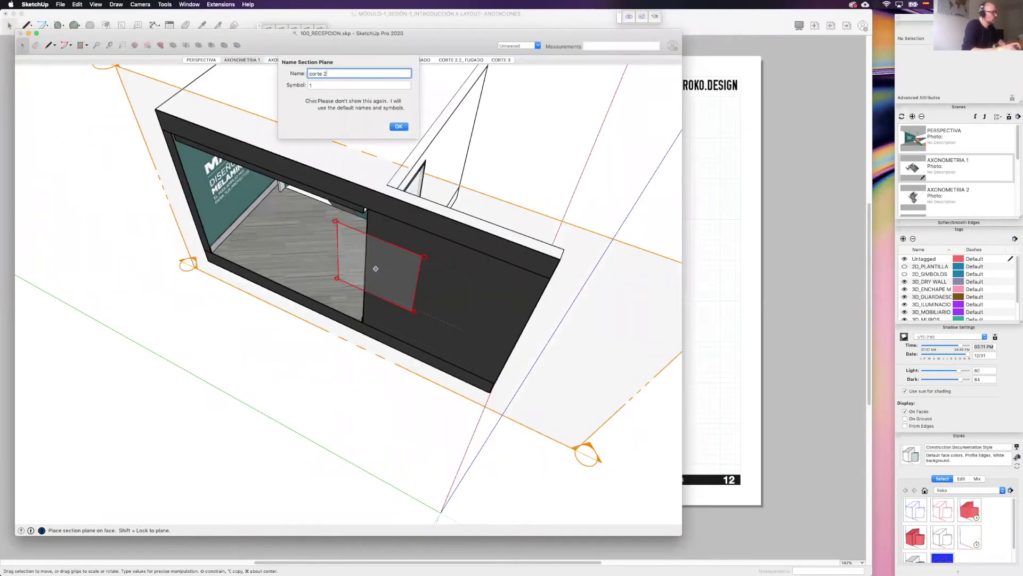
pyautogui.doubleClick(315, 85)
pyautogui.write('C2')
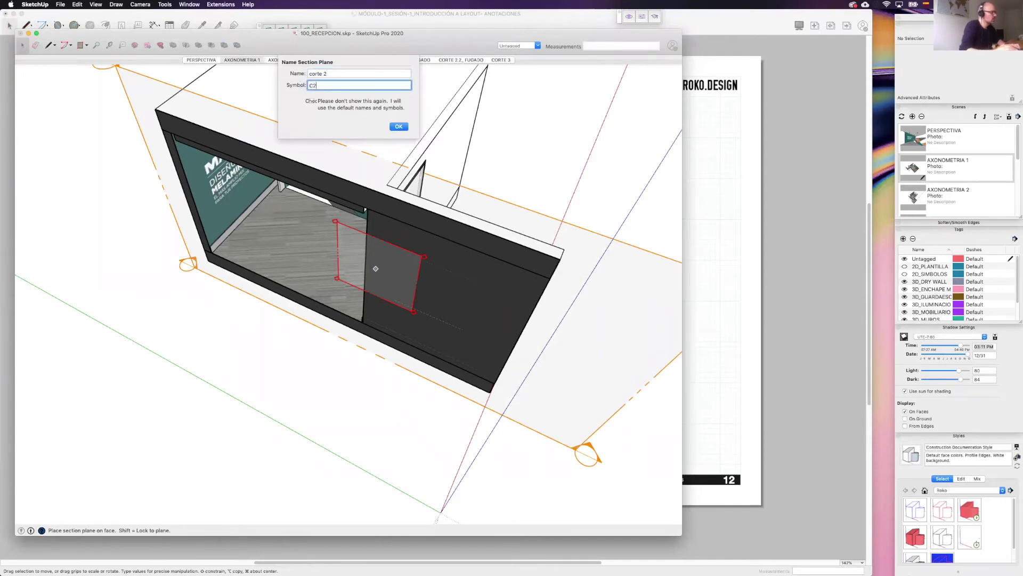
pyautogui.click(398, 127)
# Align the view straight onto the new section plane and frame the elevation
pyautogui.click(241, 59)
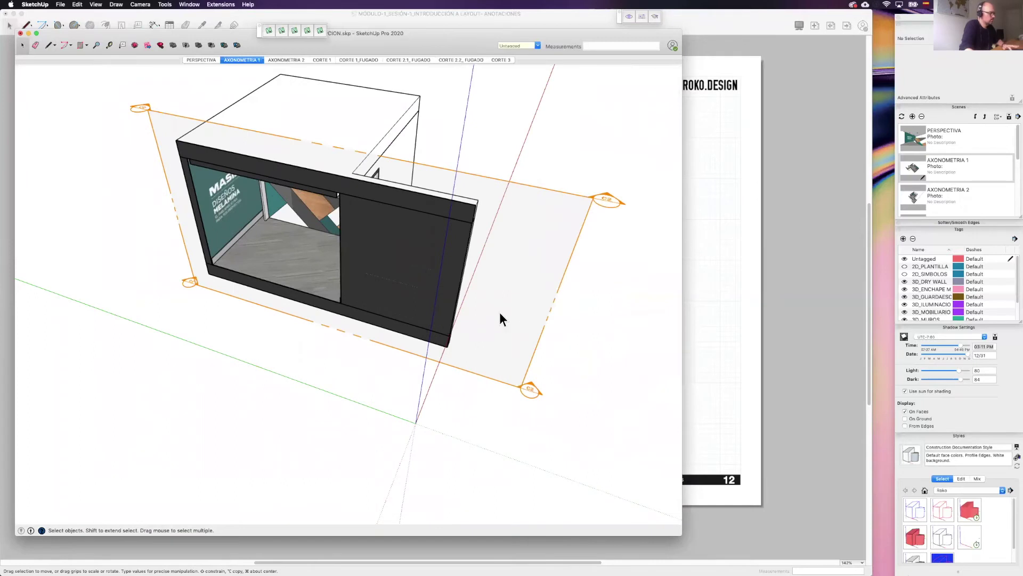
pyautogui.click(501, 309)
pyautogui.press('m')
pyautogui.press('space')
pyautogui.rightClick(432, 198)
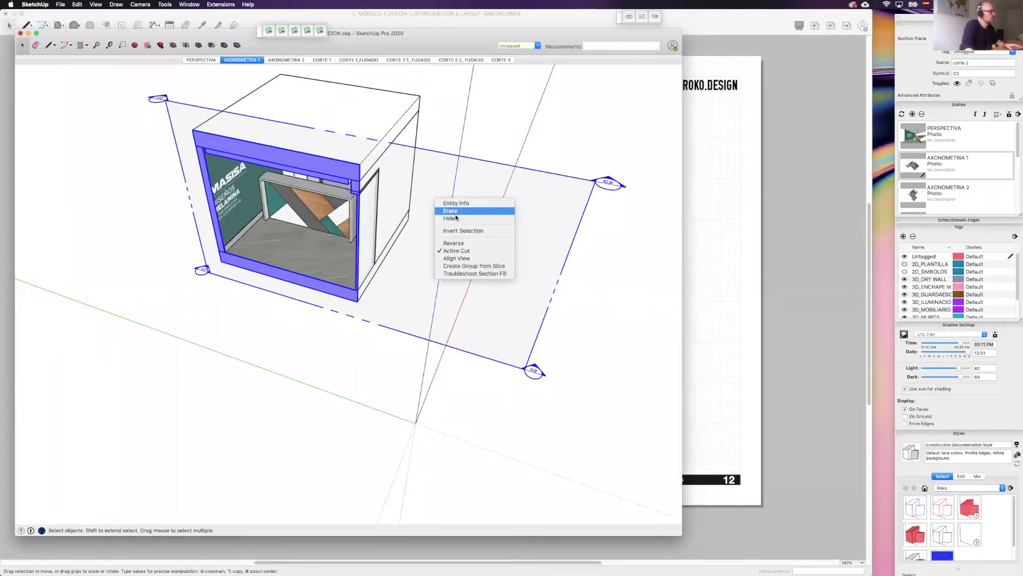
pyautogui.click(462, 259)
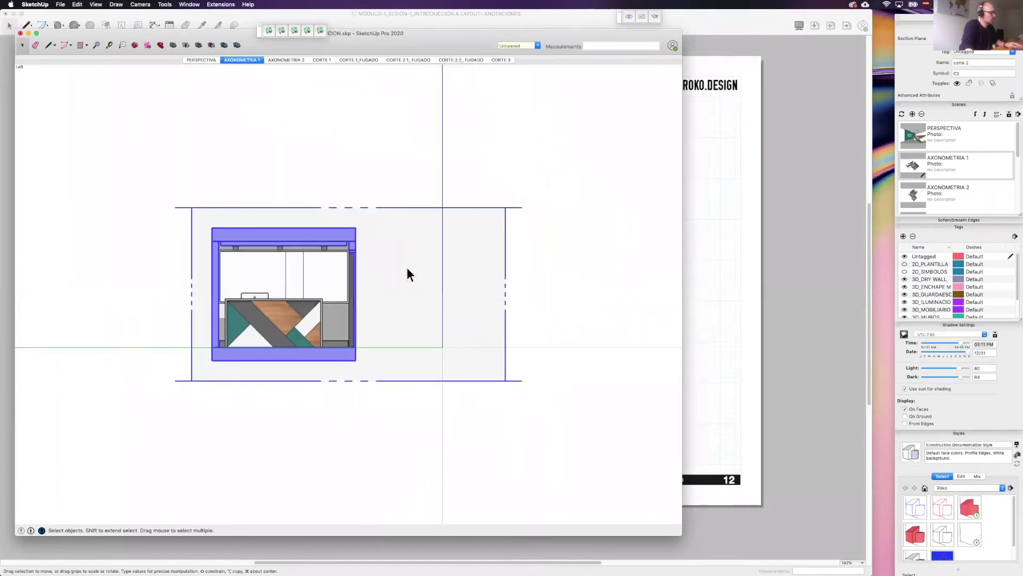
pyautogui.click(388, 370)
pyautogui.scroll(2, 274, 283)
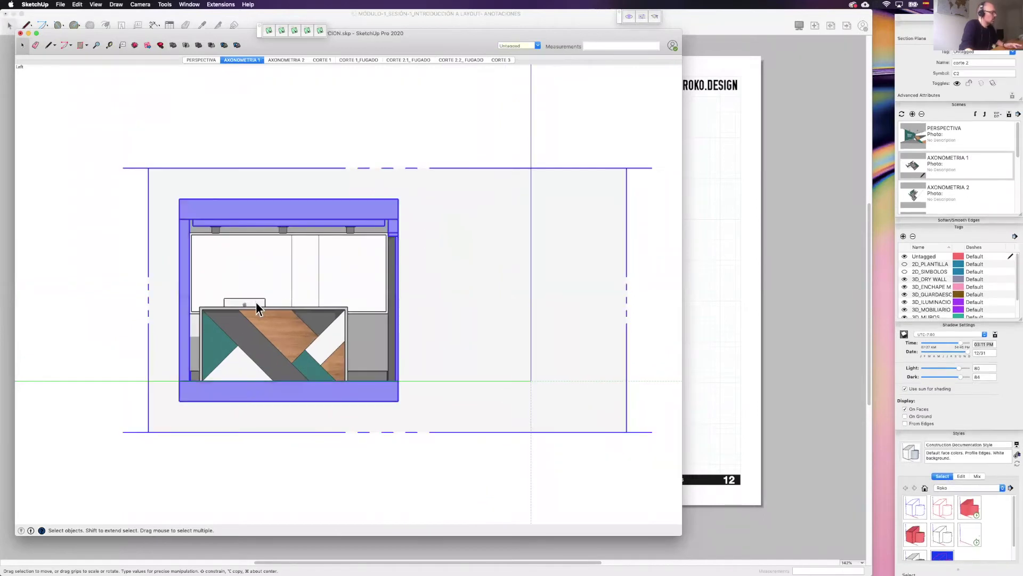
pyautogui.scroll(3, 256, 302)
pyautogui.keyDown('shift'); pyautogui.moveTo(313, 274); pyautogui.dragTo(403, 280, button='middle'); pyautogui.keyUp('shift')
pyautogui.scroll(1, 403, 279)
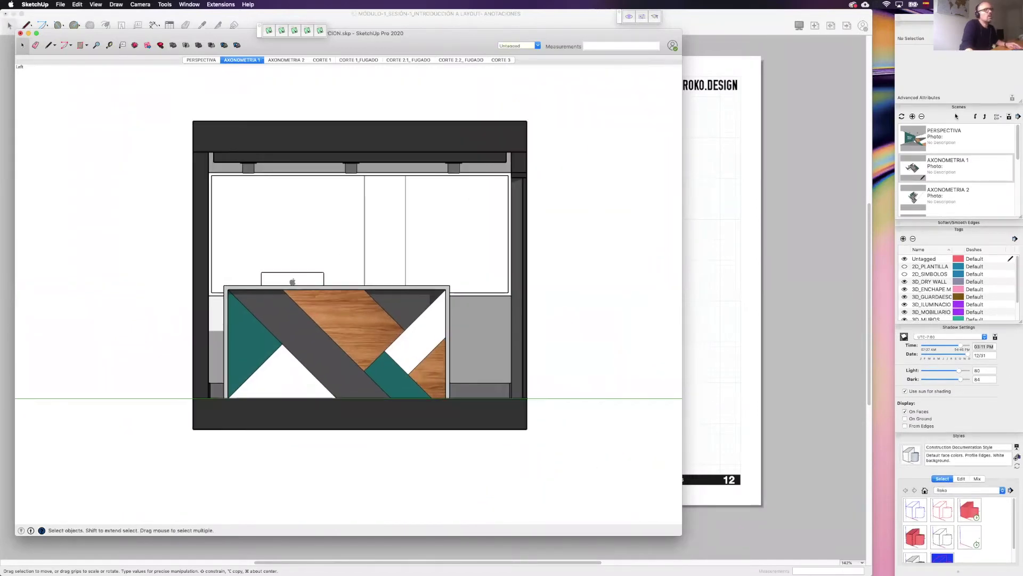
# Apply the uncoloured Construction Docs_vector style to the elevation
pyautogui.click(959, 107)
pyautogui.click(959, 121)
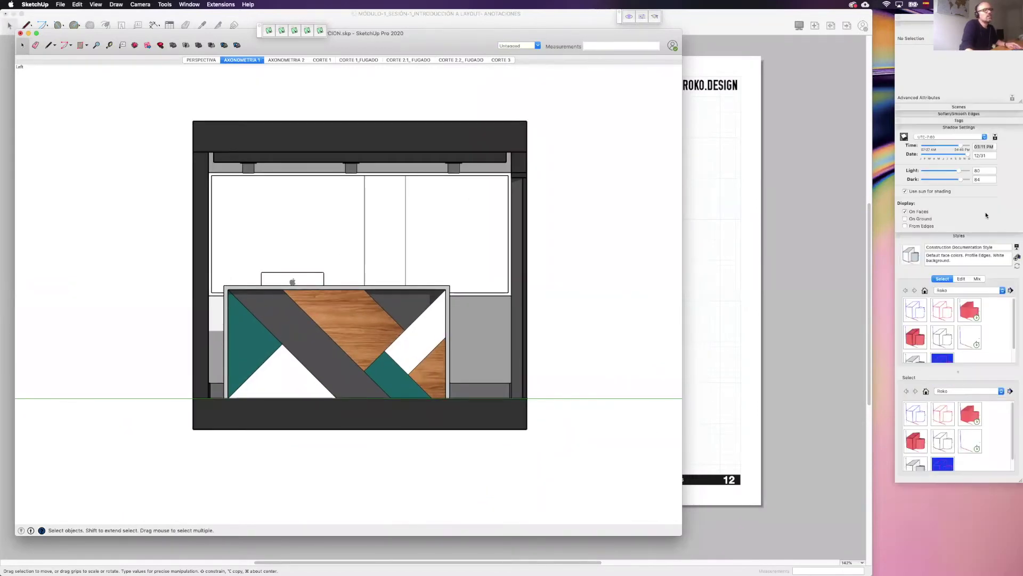
pyautogui.click(937, 339)
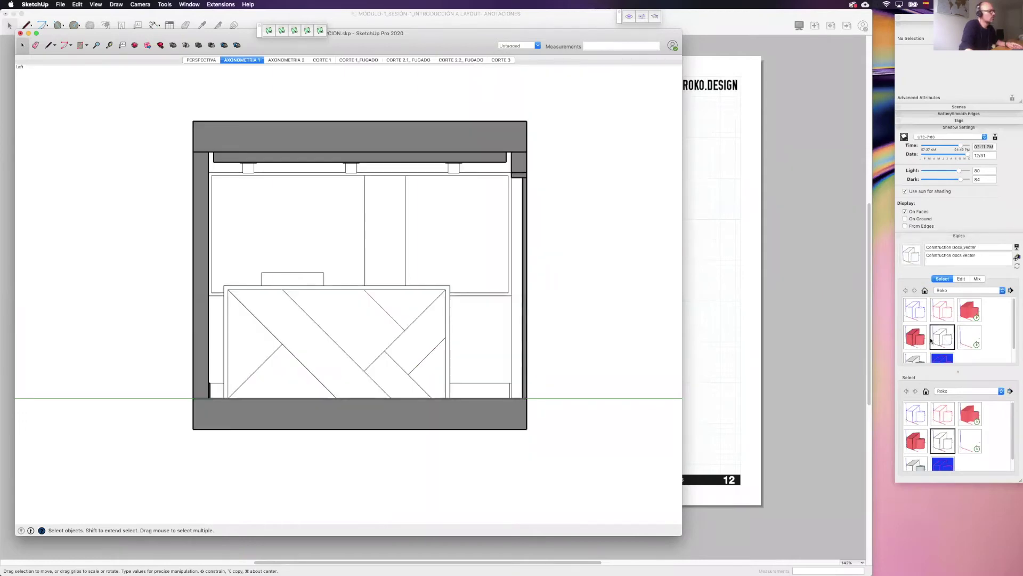
pyautogui.keyDown('shift'); pyautogui.moveTo(233, 233); pyautogui.dragTo(235, 240, button='middle'); pyautogui.keyUp('shift')
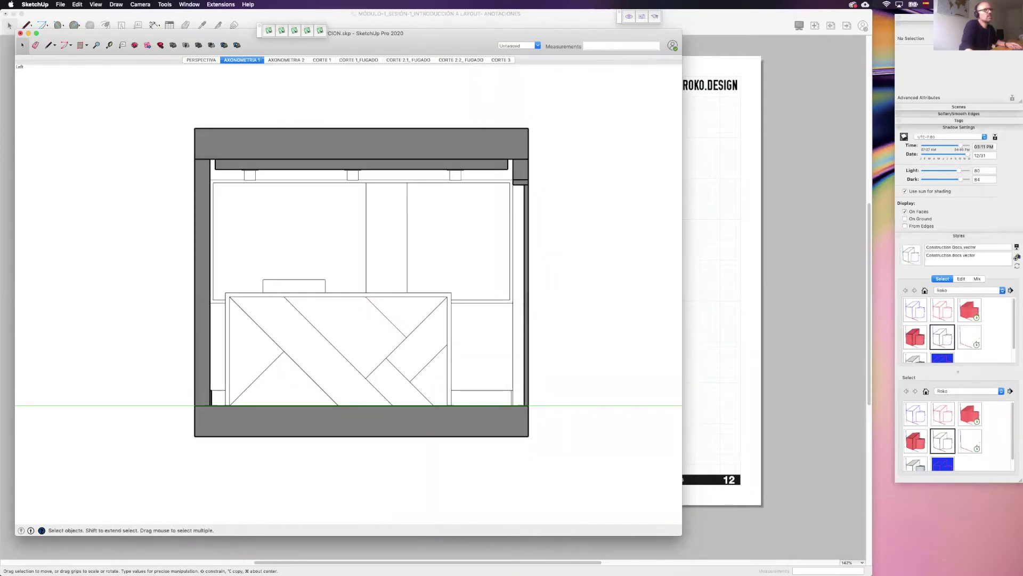
# Add a scene named CORTE 2 from this view, then close and save the model
pyautogui.click(959, 107)
pyautogui.scroll(-2, 949, 125)
pyautogui.scroll(-2, 918, 97)
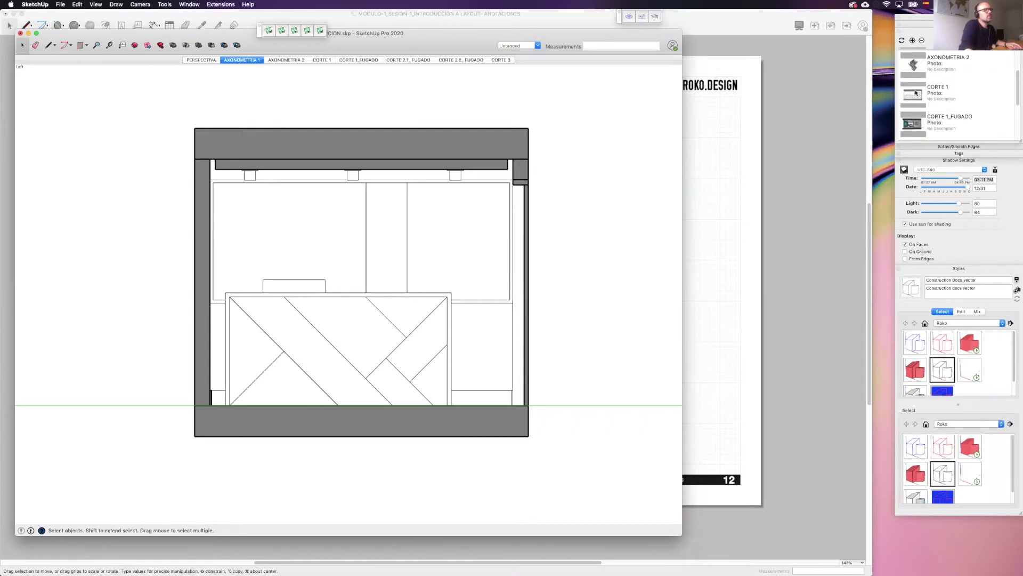
pyautogui.click(915, 92)
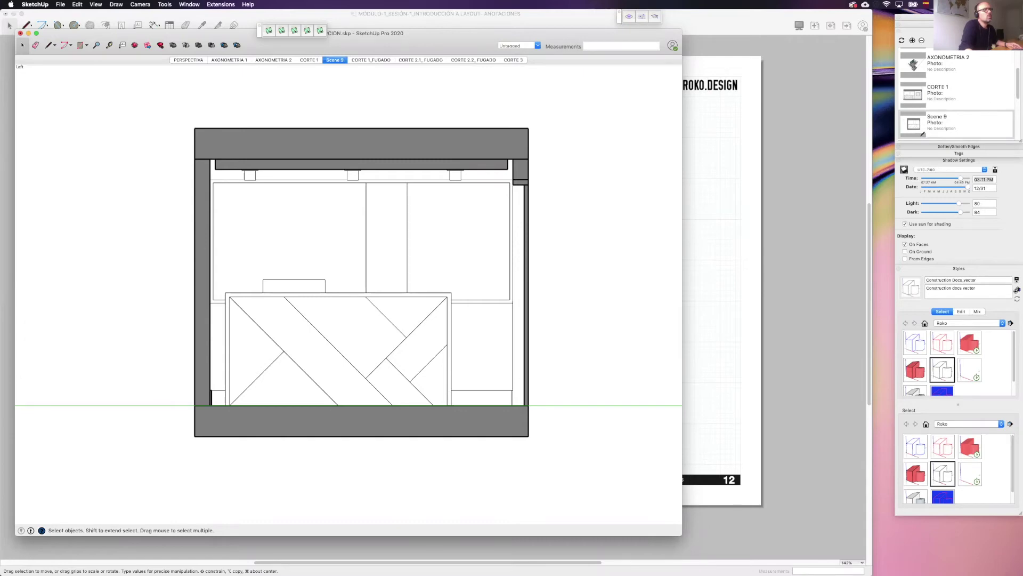
pyautogui.doubleClick(922, 133)
pyautogui.write('CORTE 2')
pyautogui.press('Return')
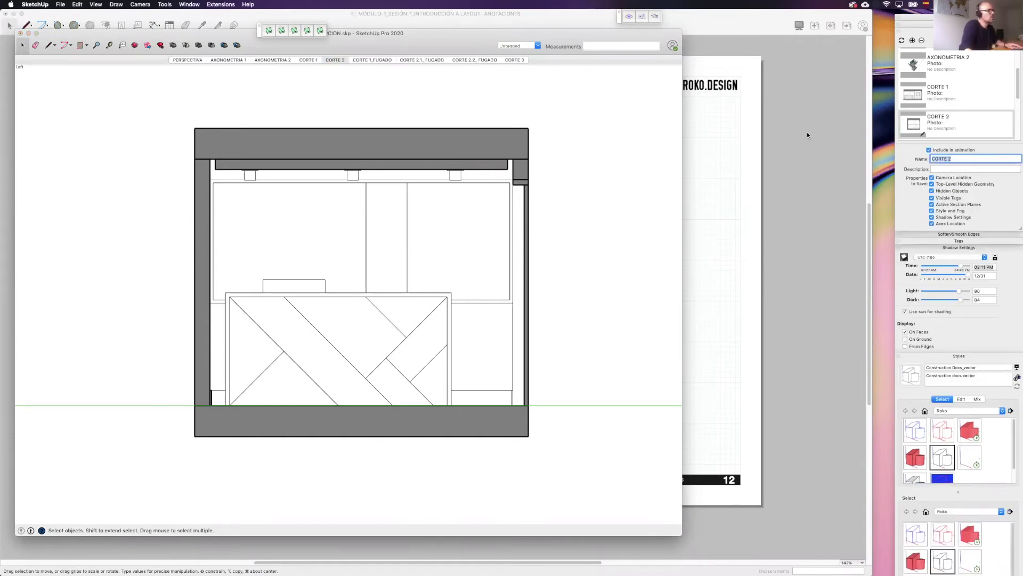
pyautogui.click(606, 105)
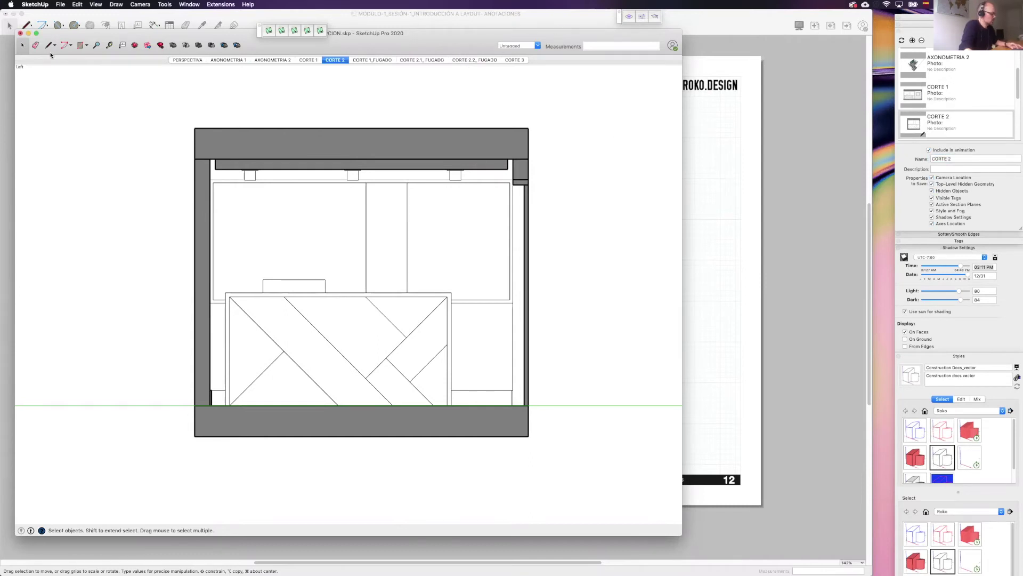
pyautogui.click(20, 34)
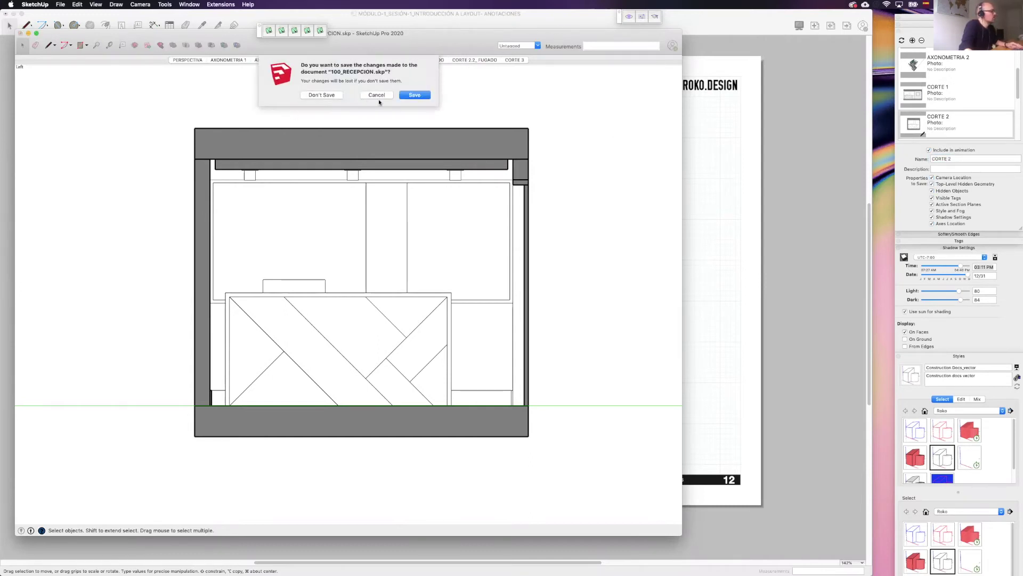
pyautogui.click(415, 95)
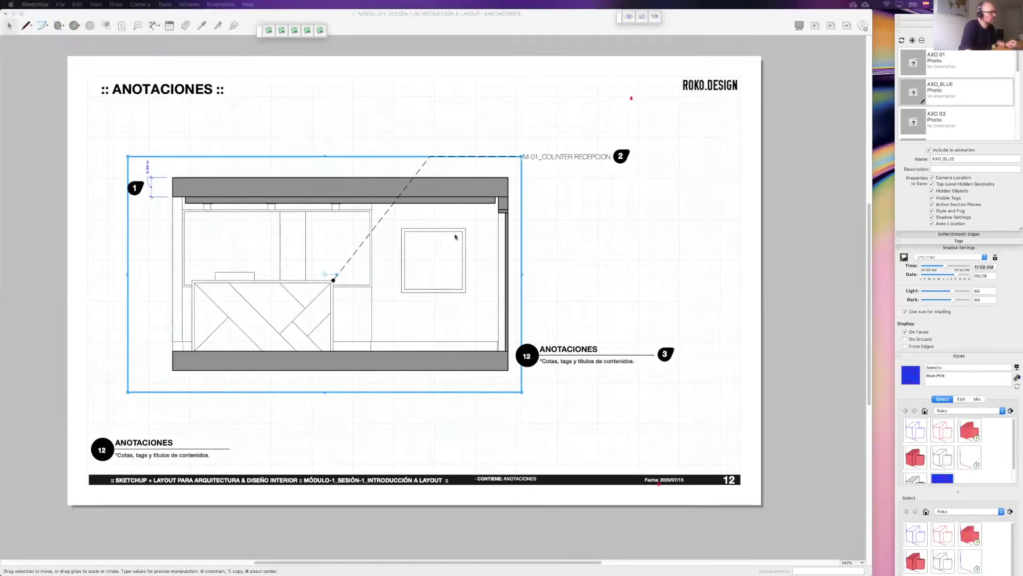
# Switch the Anotaciones elevation viewport to the CORTE 2 scene and select the counter label
pyautogui.rightClick(452, 197)
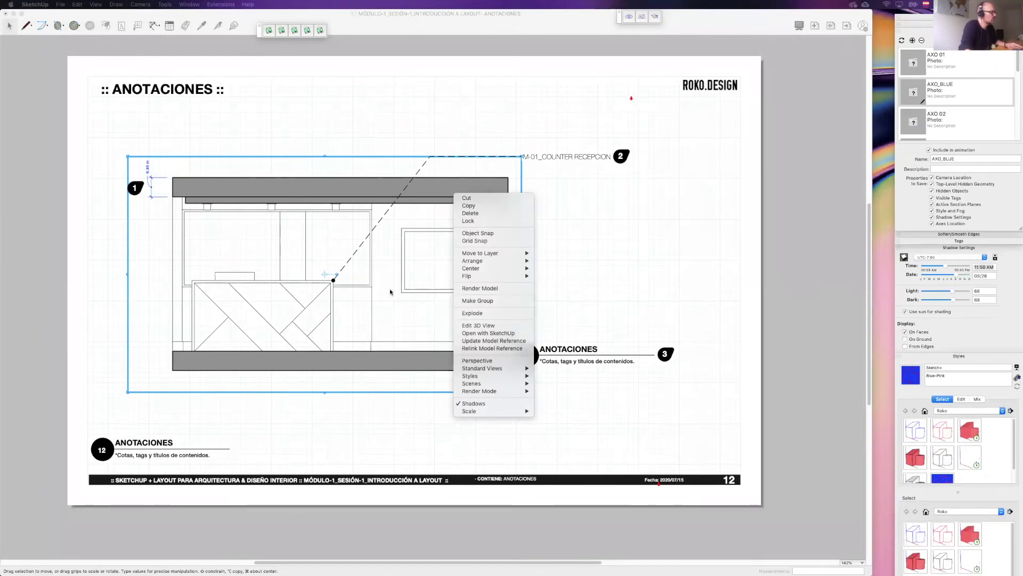
pyautogui.click(400, 415)
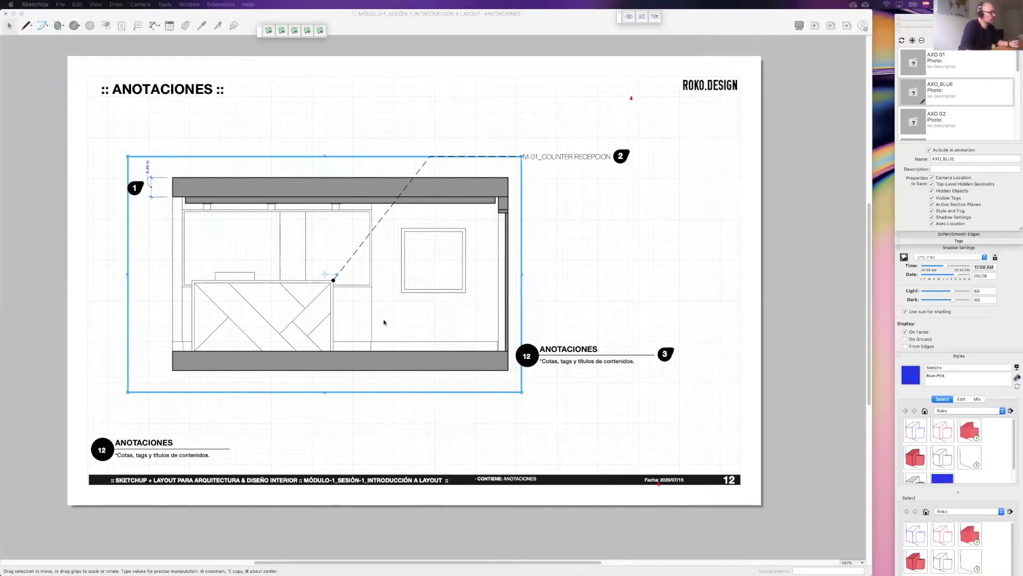
pyautogui.scroll(2, 344, 279)
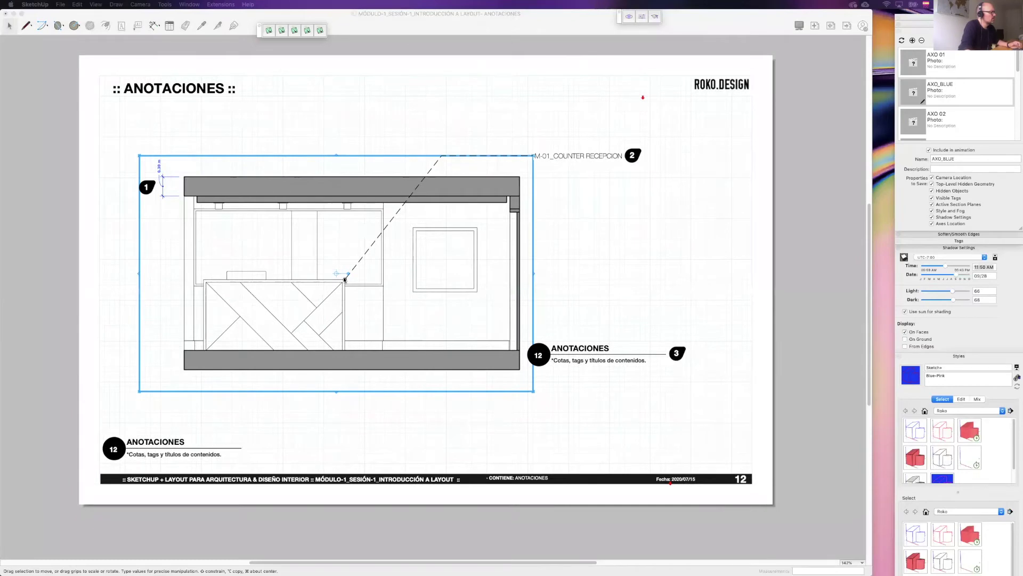
pyautogui.scroll(2, 344, 278)
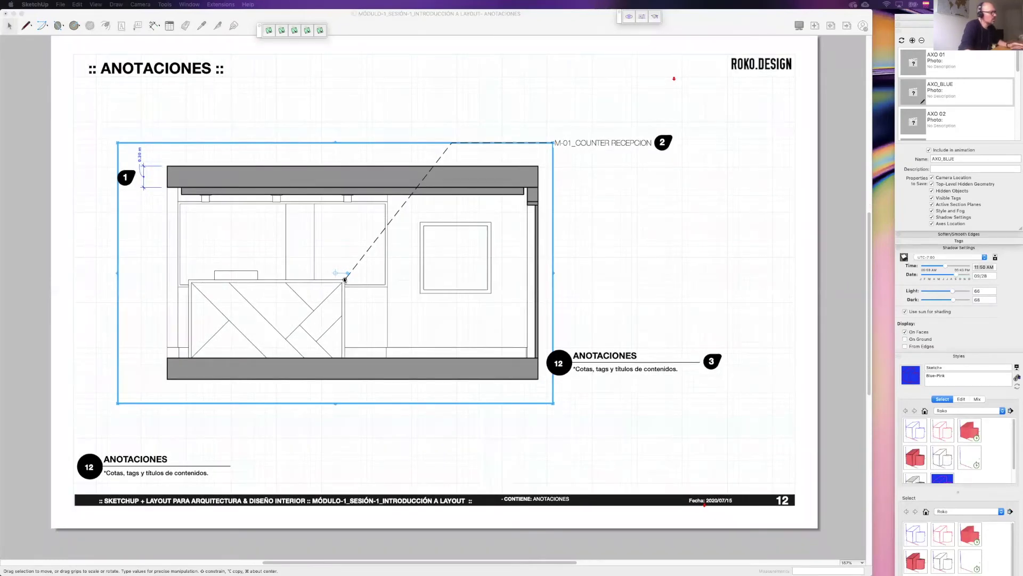
pyautogui.click(471, 188)
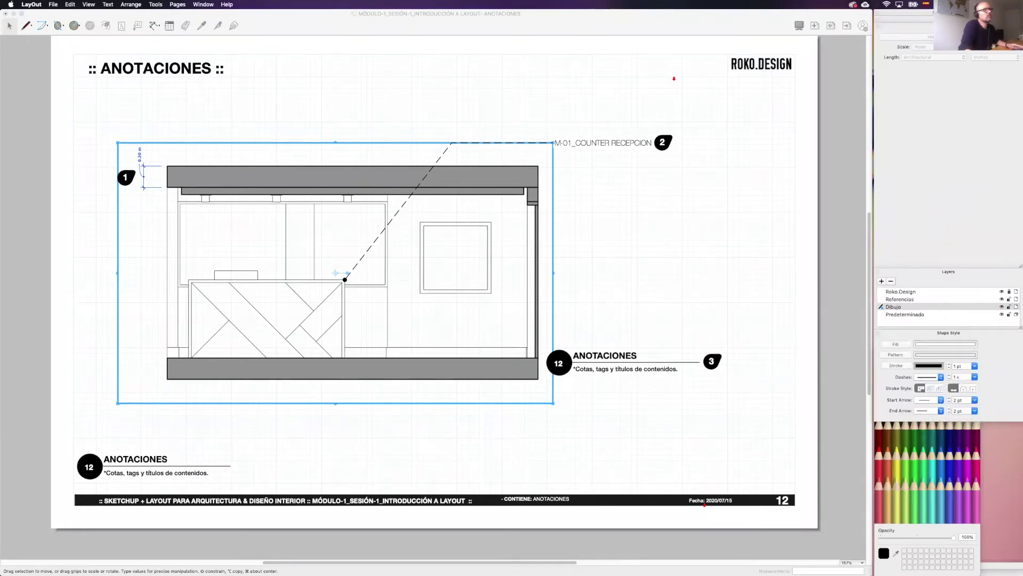
pyautogui.press('Escape')
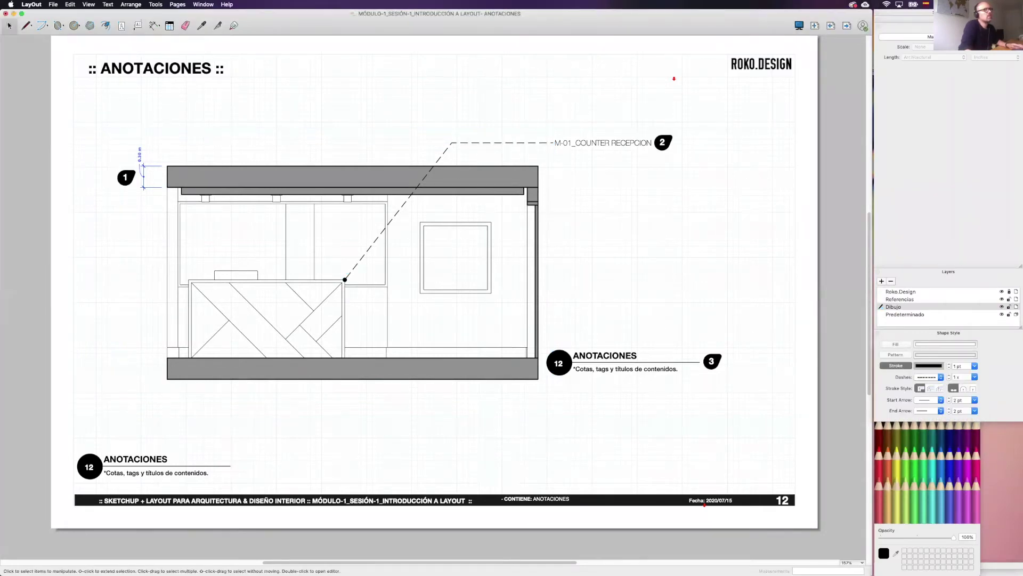
pyautogui.click(456, 255)
pyautogui.click(922, 40)
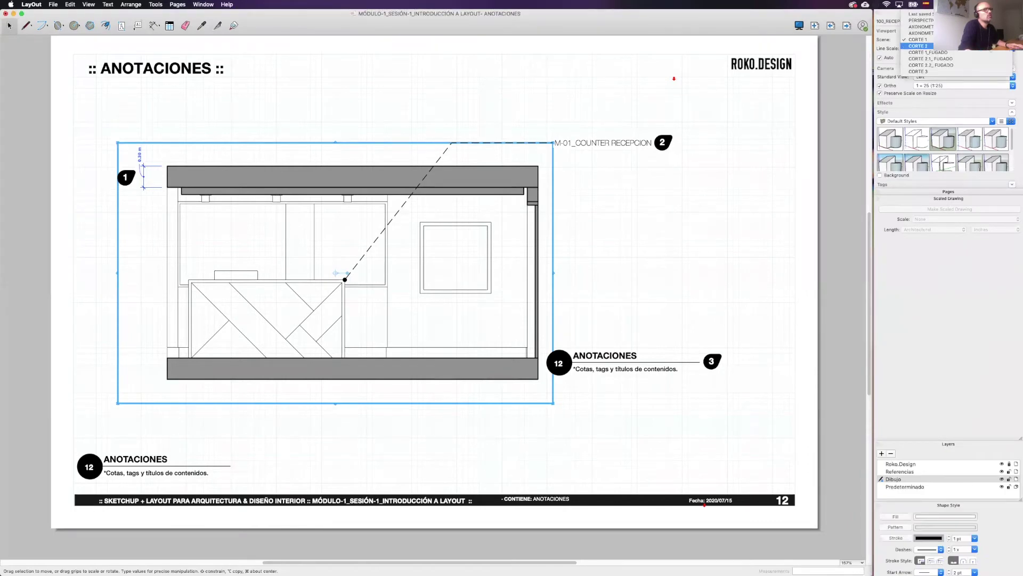
pyautogui.click(360, 218)
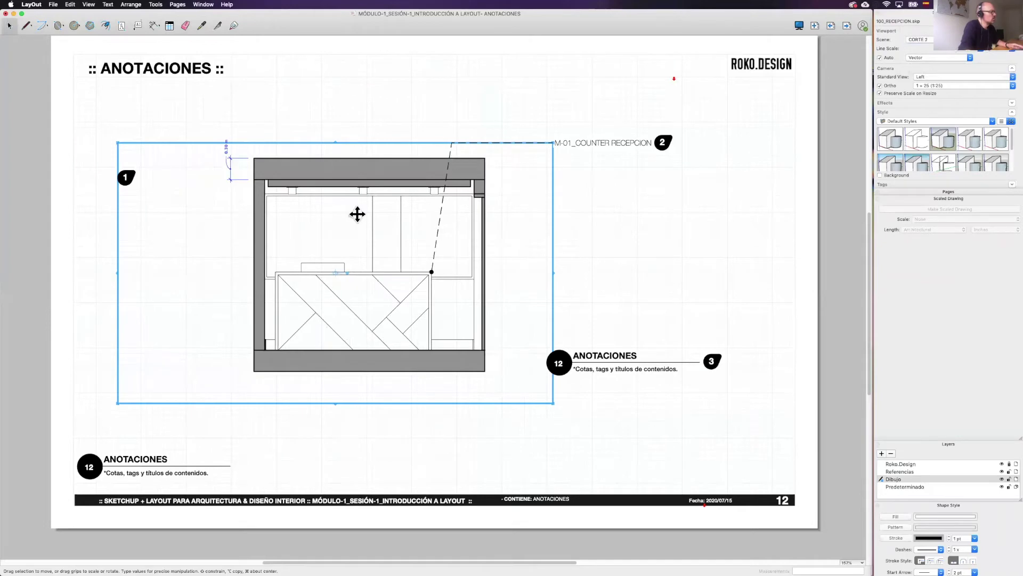
pyautogui.click(584, 143)
# Delete the M-01_COUNTER RECEPCION label and the old 0.30 m dimension
pyautogui.press('Delete')
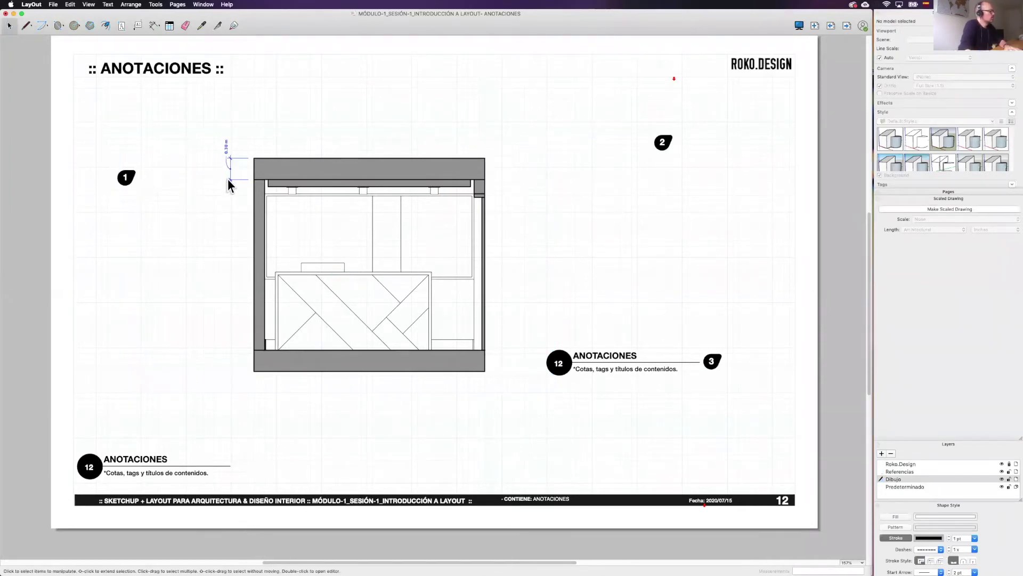
pyautogui.click(229, 168)
pyautogui.press('Delete')
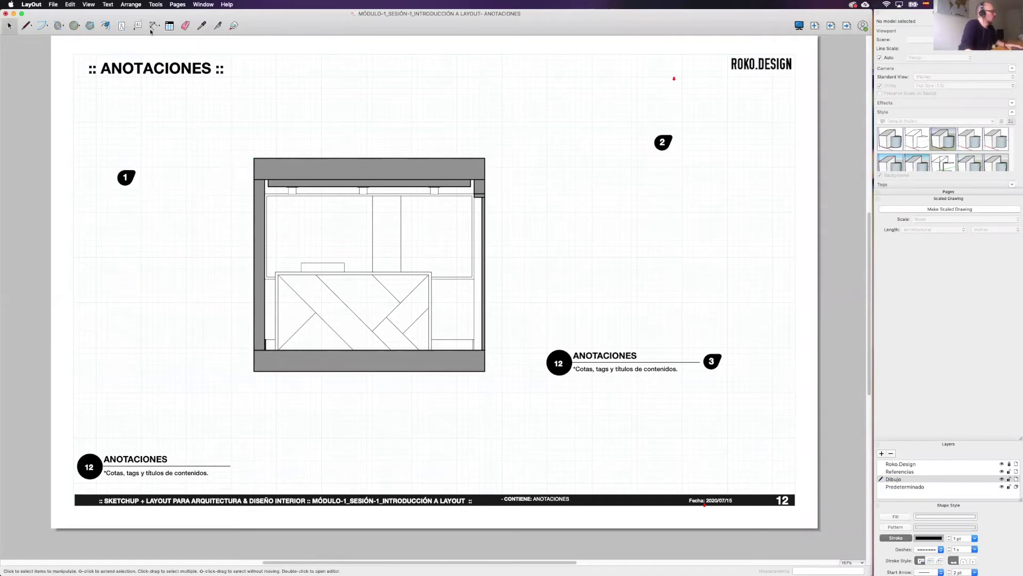
# Chain vertical dimensions down the left side: 0.30 m, 2.40 m, 0.30 m
pyautogui.click(154, 26)
pyautogui.click(254, 158)
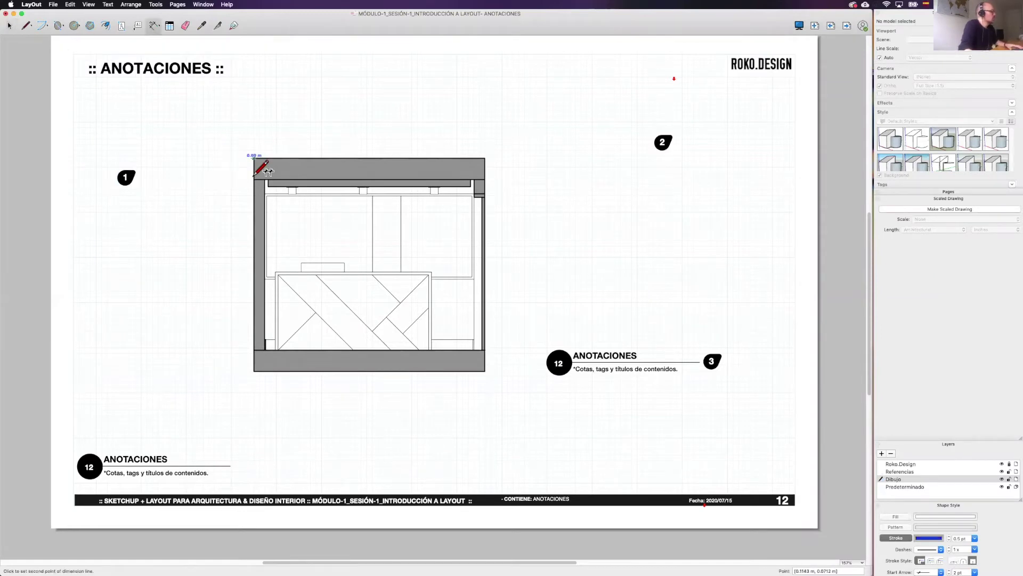
pyautogui.click(254, 179)
pyautogui.doubleClick(254, 350)
pyautogui.click(255, 350)
pyautogui.click(254, 372)
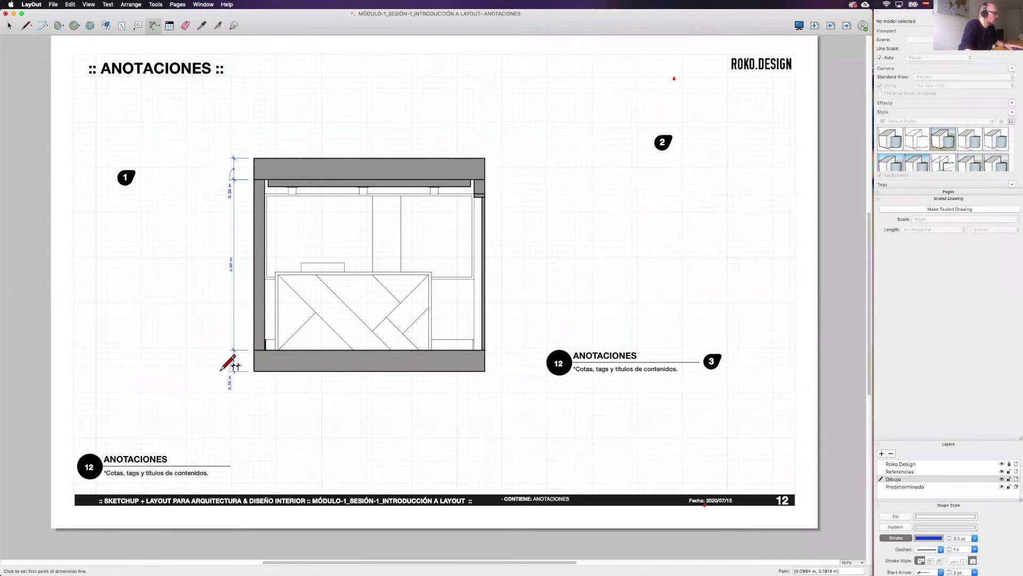
pyautogui.scroll(1, 264, 143)
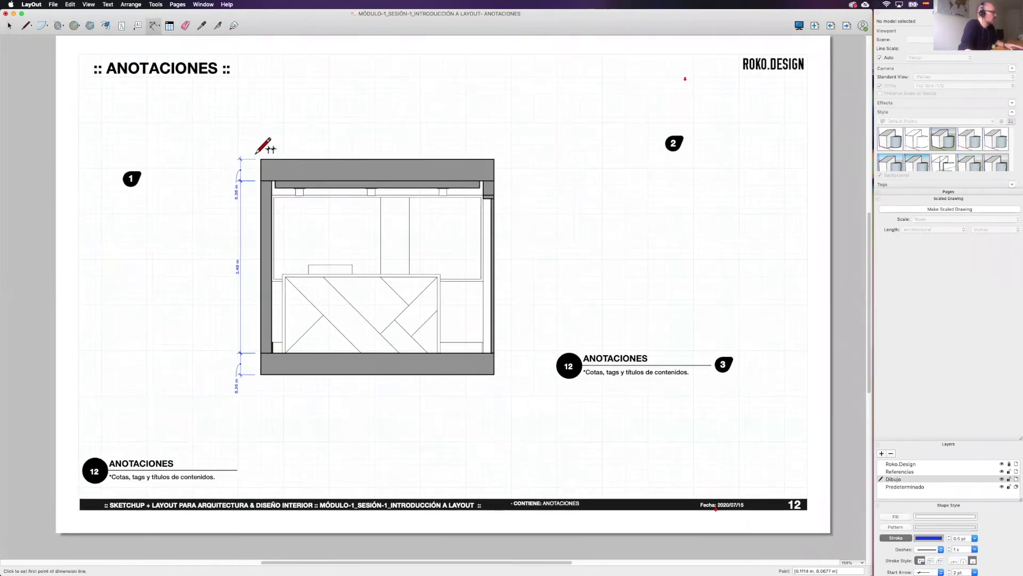
pyautogui.click(262, 159)
pyautogui.scroll(3, 589, 150)
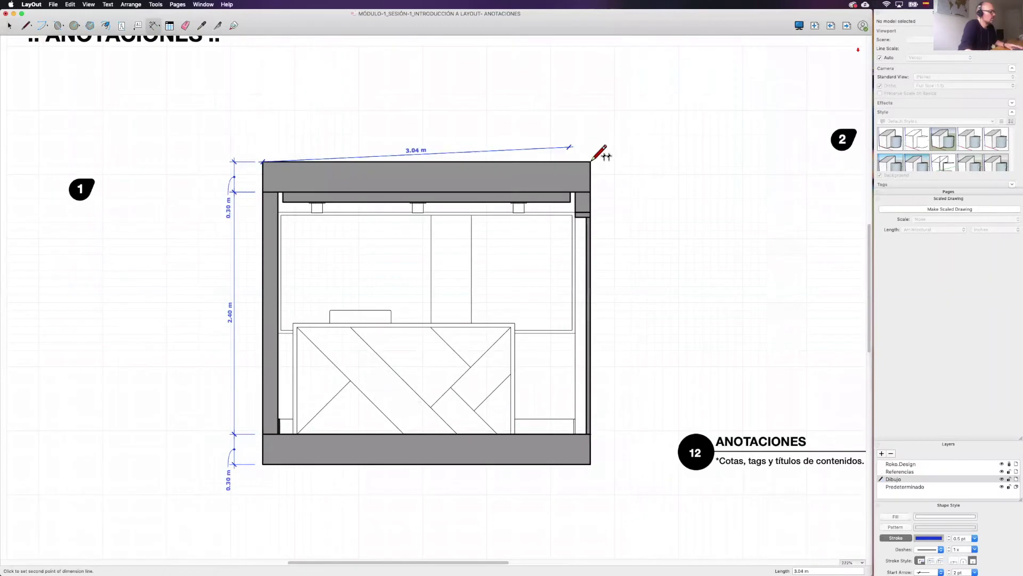
pyautogui.press('Escape')
# Chain vertical dimensions down the right side: 0.30 m, 0.20 m, 2.20 m, 0.30 m
pyautogui.click(590, 161)
pyautogui.click(590, 191)
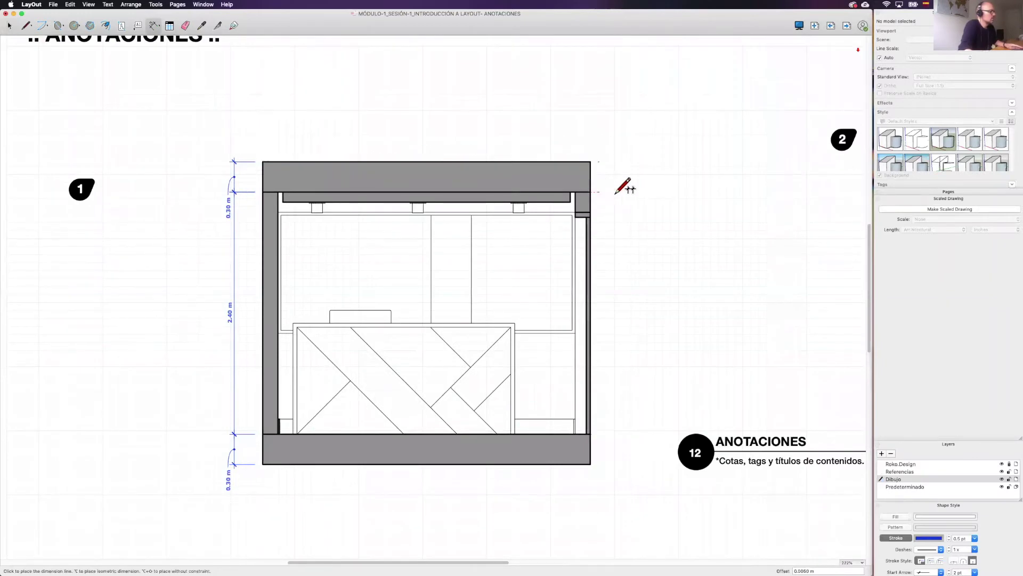
pyautogui.click(620, 190)
pyautogui.scroll(-2, 584, 163)
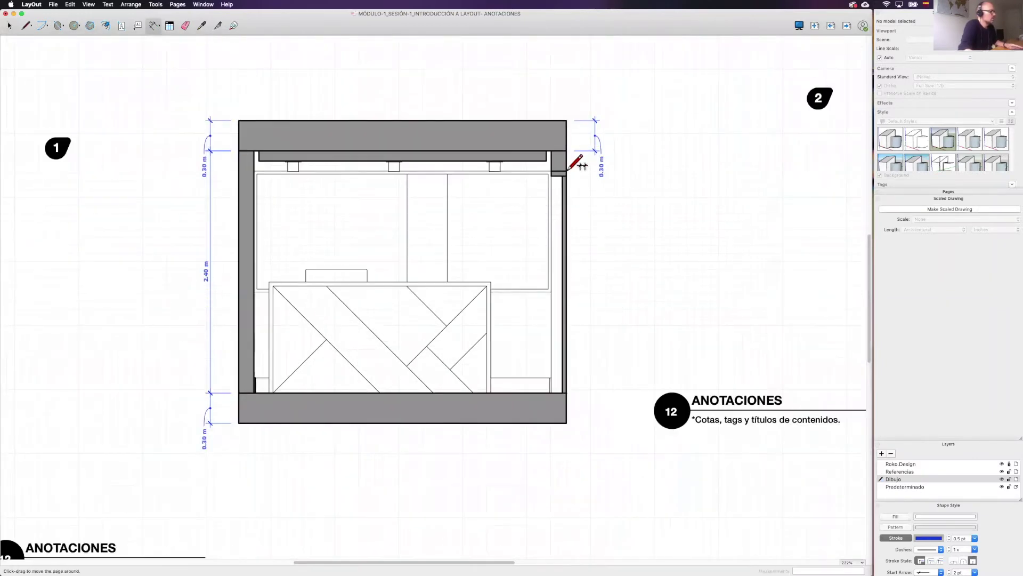
pyautogui.click(569, 171)
pyautogui.scroll(-2, 586, 240)
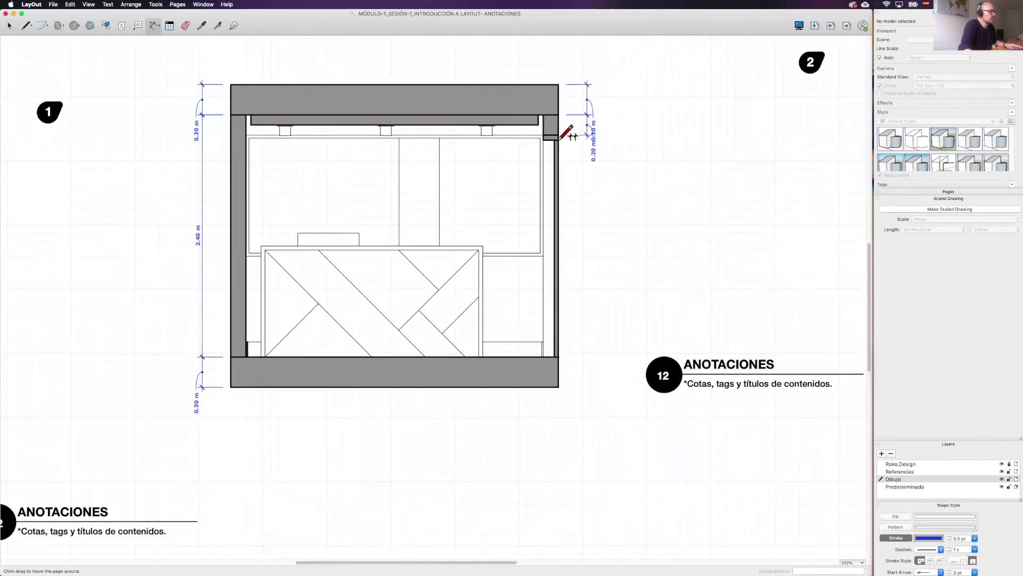
pyautogui.doubleClick(559, 357)
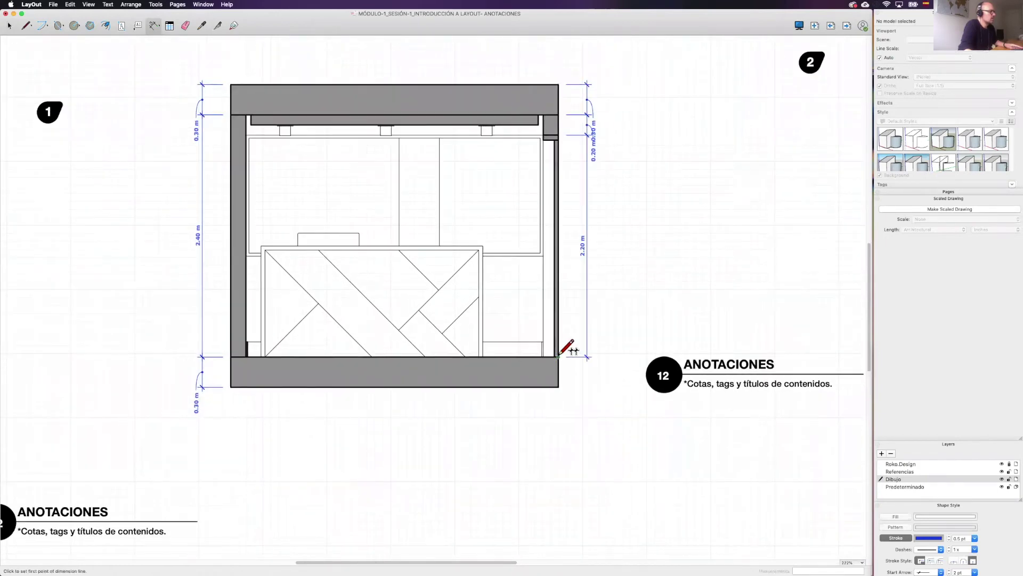
pyautogui.doubleClick(559, 387)
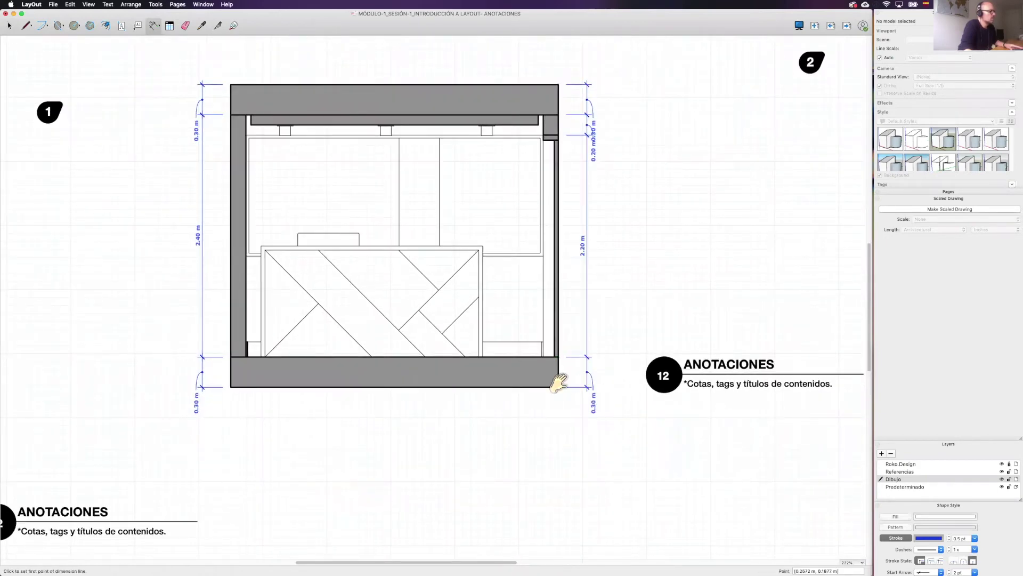
pyautogui.hscroll(3, 555, 381)
pyautogui.scroll(1, 501, 147)
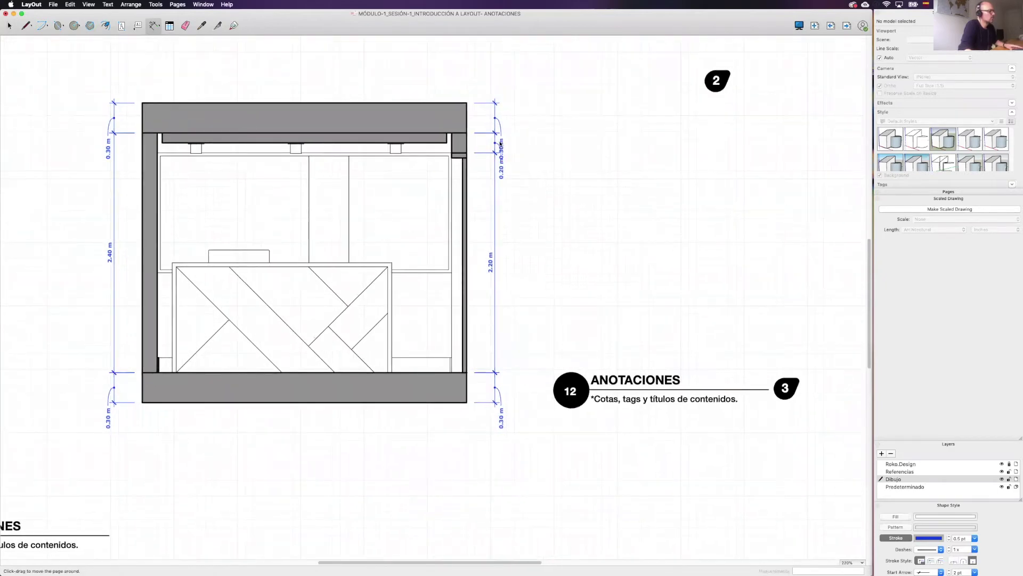
pyautogui.scroll(3, 501, 141)
# Move the top-right 0.30 m dimension label up, clear of the others
pyautogui.click(502, 131)
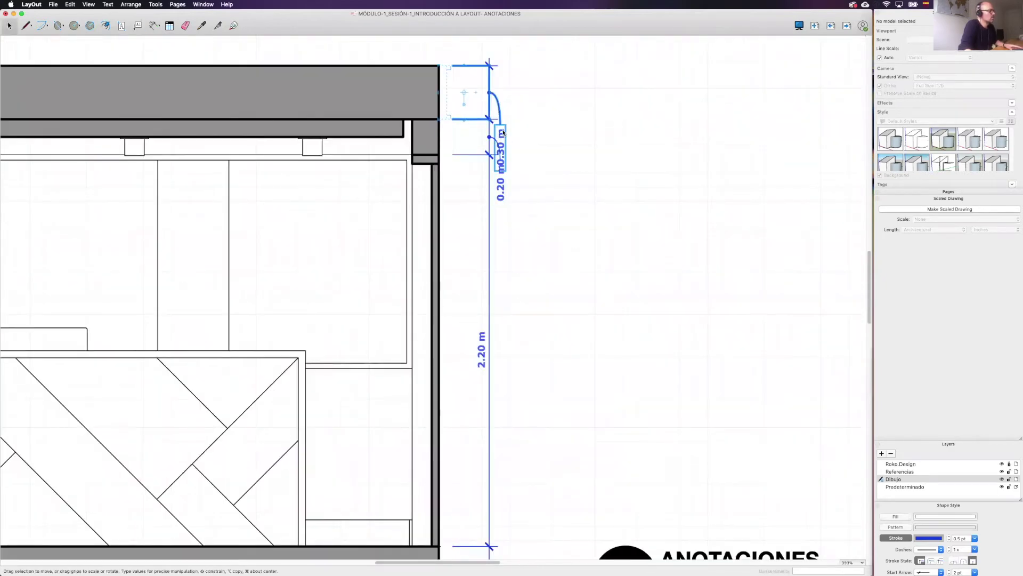
pyautogui.moveTo(502, 132); pyautogui.dragTo(526, 55)
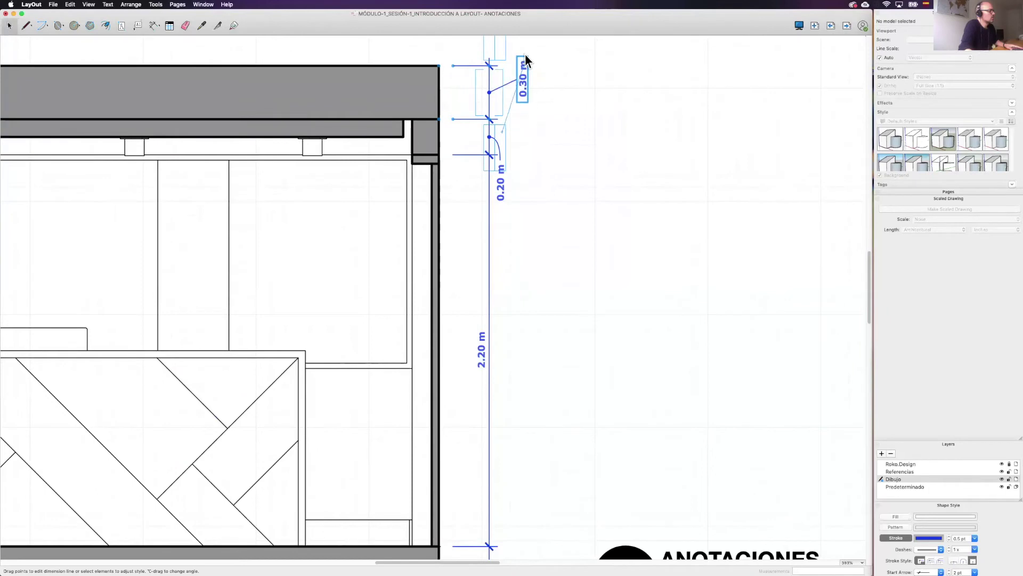
pyautogui.moveTo(526, 52); pyautogui.dragTo(524, 46)
pyautogui.click(523, 85)
pyautogui.scroll(1, 524, 100)
pyautogui.scroll(-2, 520, 125)
pyautogui.scroll(-3, 501, 305)
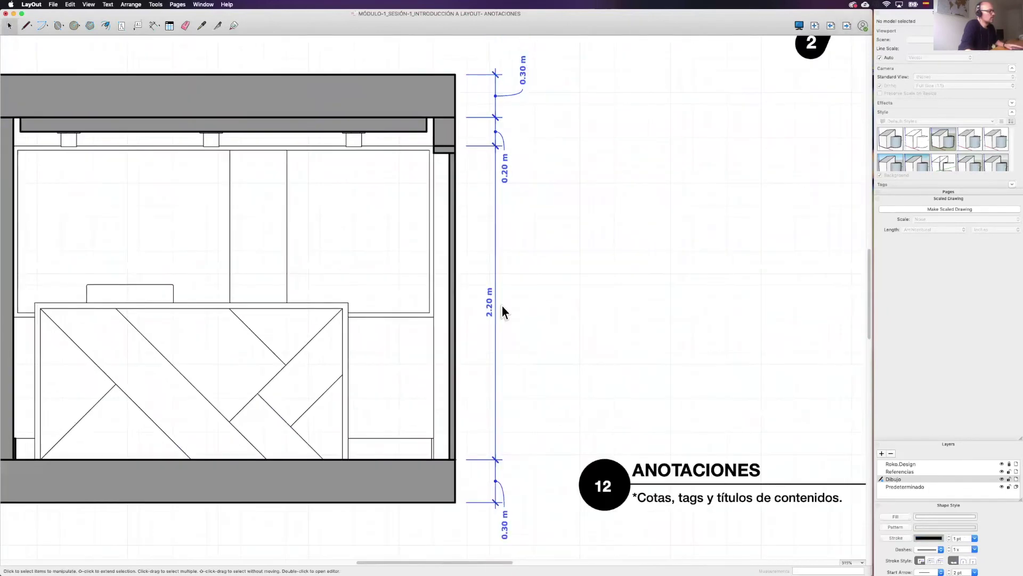
pyautogui.moveTo(550, 297); pyautogui.dragTo(482, 273, button='middle')
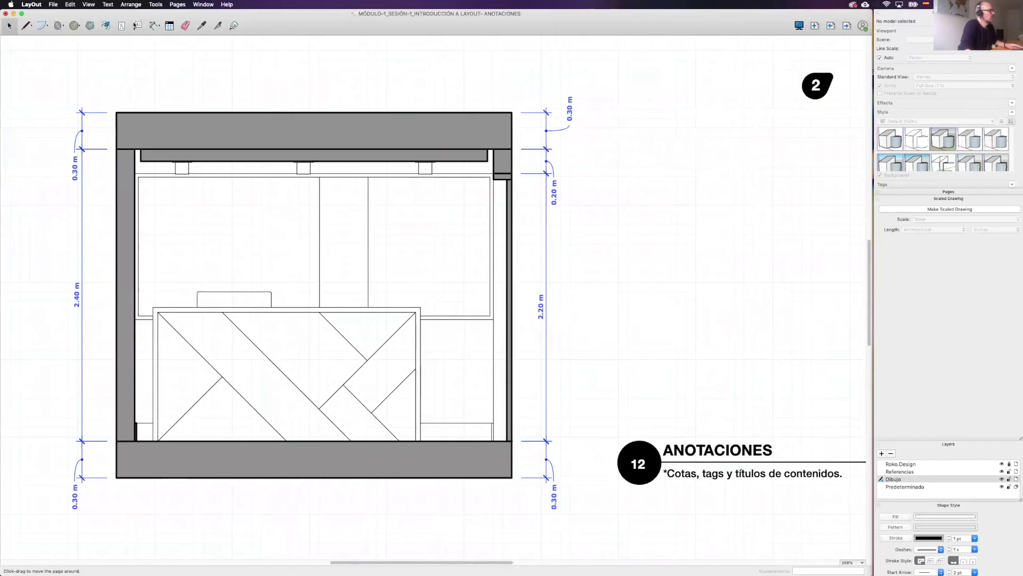
# Add a 0.50 m dimension at the top-left wall corner
pyautogui.click(153, 26)
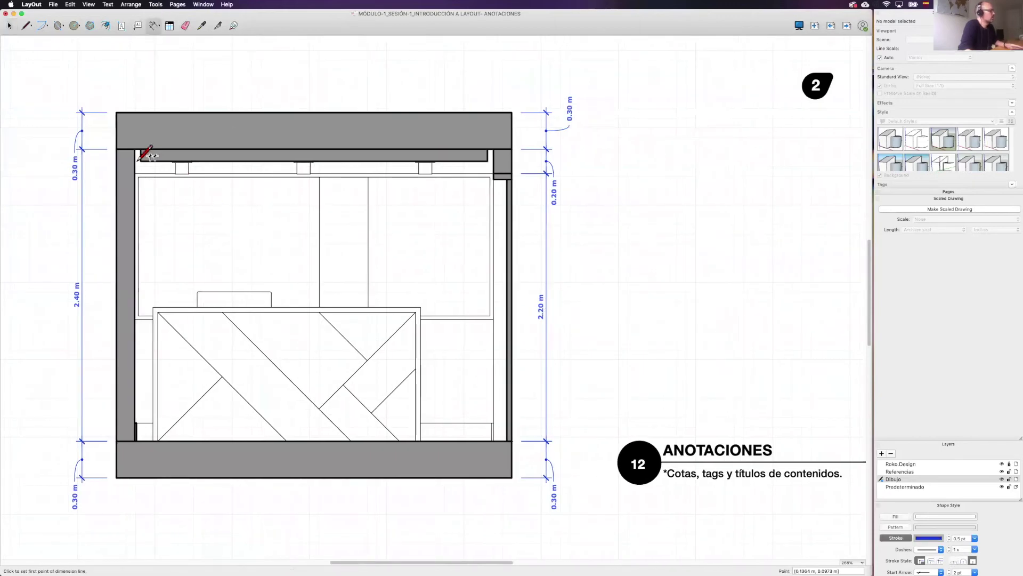
pyautogui.click(118, 192)
pyautogui.click(149, 143)
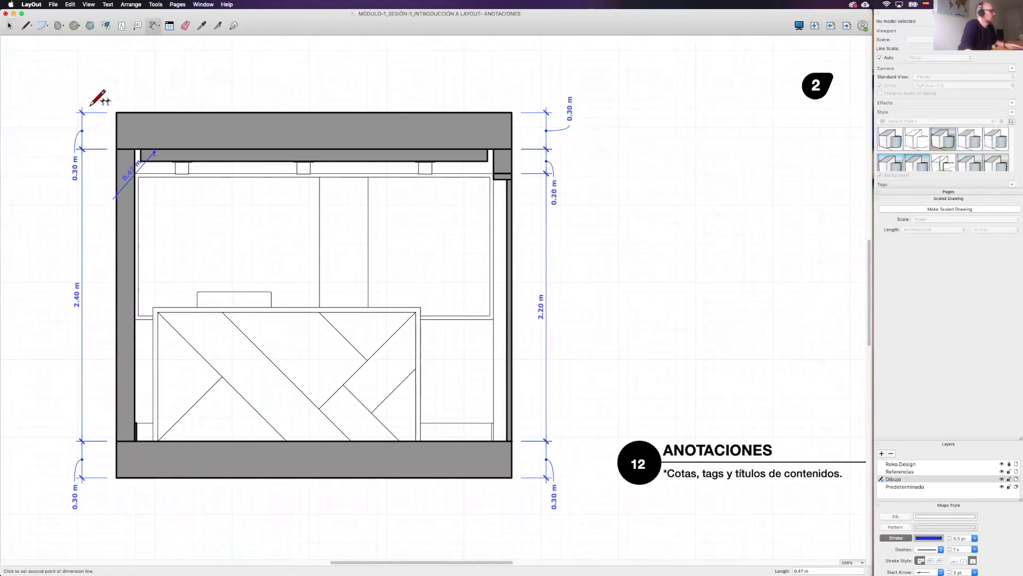
pyautogui.click(97, 95)
pyautogui.scroll(4, 331, 224)
pyautogui.hscroll(2, 331, 223)
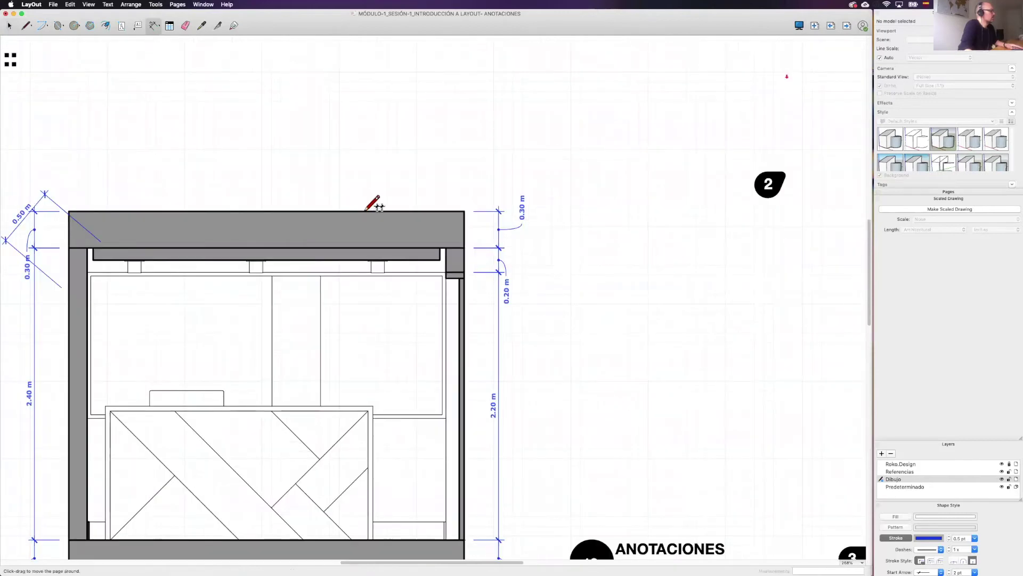
pyautogui.hscroll(-3, 207, 116)
pyautogui.click(204, 117)
pyautogui.press('space')
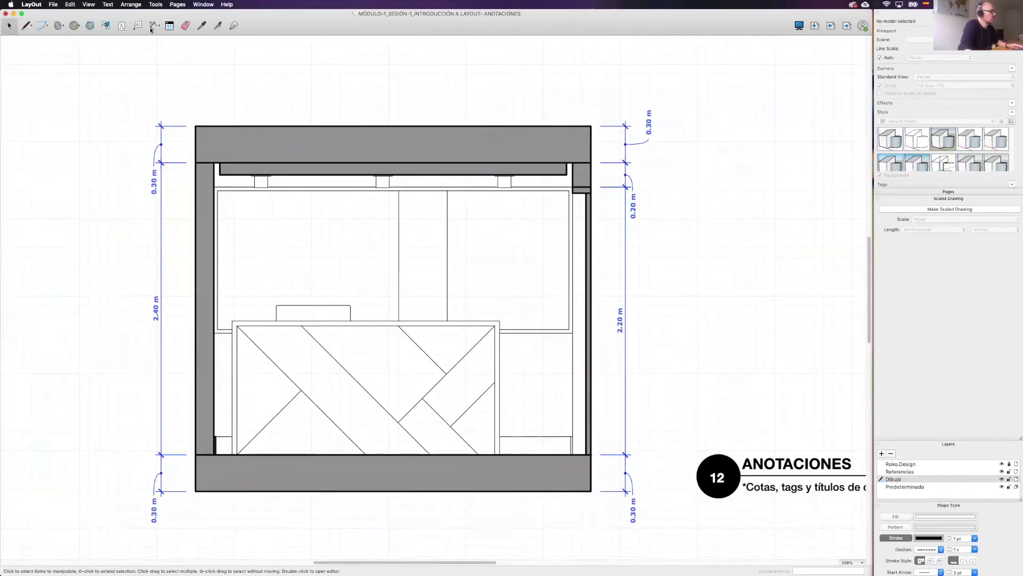
# Dimension the 1.10 m counter height from its base
pyautogui.click(153, 26)
pyautogui.click(499, 454)
pyautogui.click(500, 321)
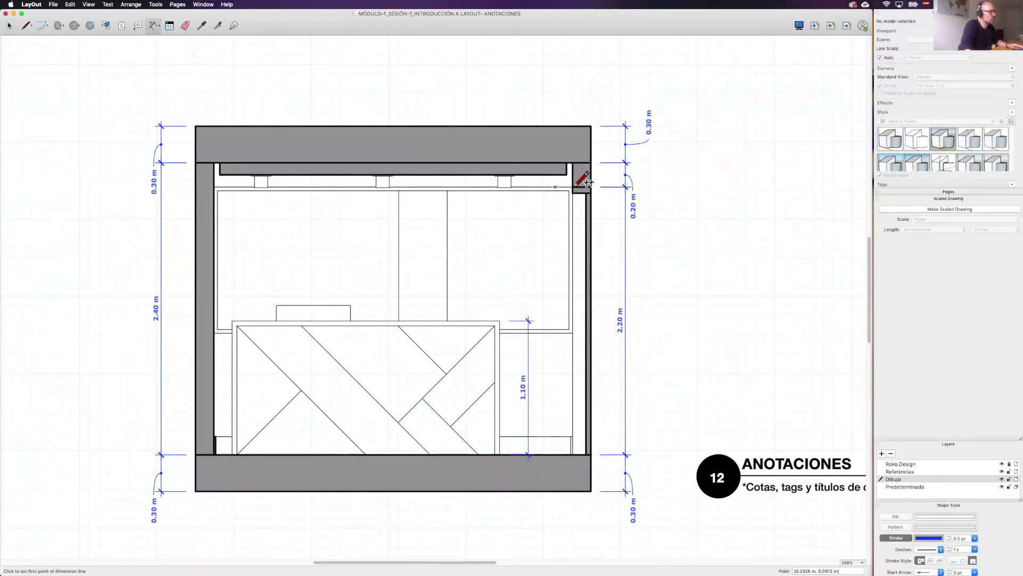
# Add a 0.30 m top-slab dimension and pull the 0.10 m label out with a leader
pyautogui.click(572, 163)
pyautogui.click(591, 128)
pyautogui.click(526, 105)
pyautogui.press('space')
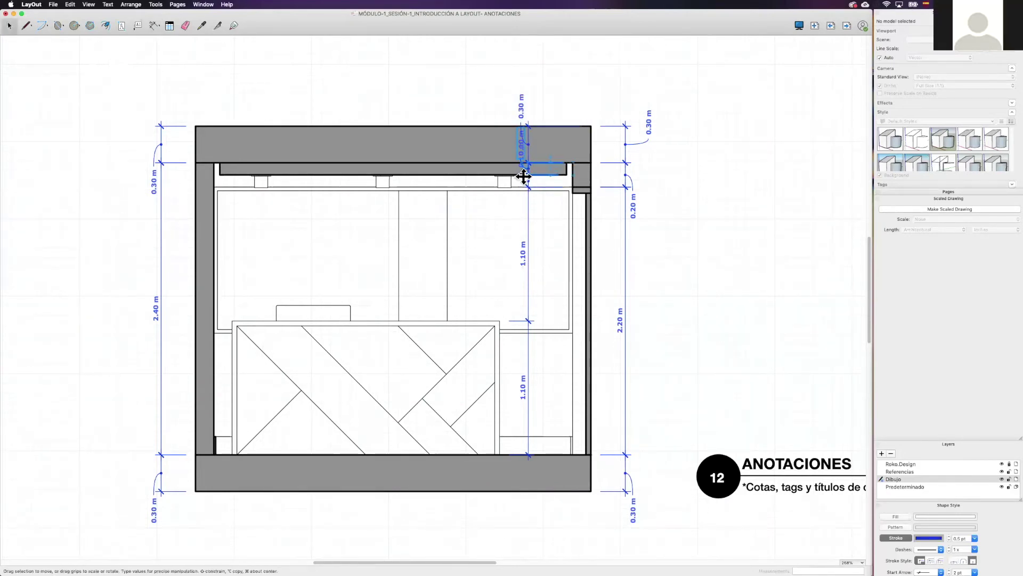
pyautogui.moveTo(524, 175); pyautogui.dragTo(516, 168)
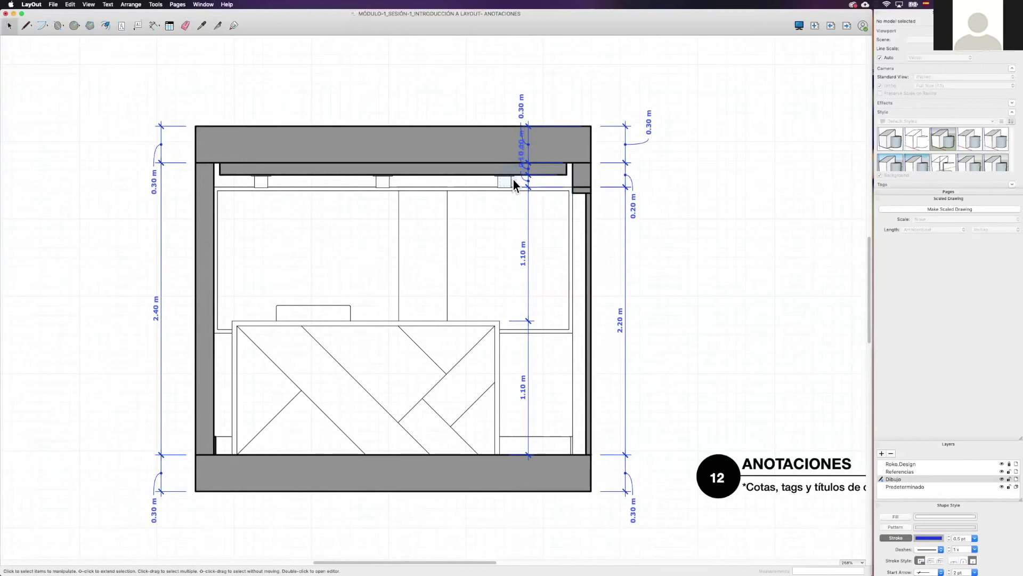
pyautogui.moveTo(519, 162); pyautogui.dragTo(496, 237)
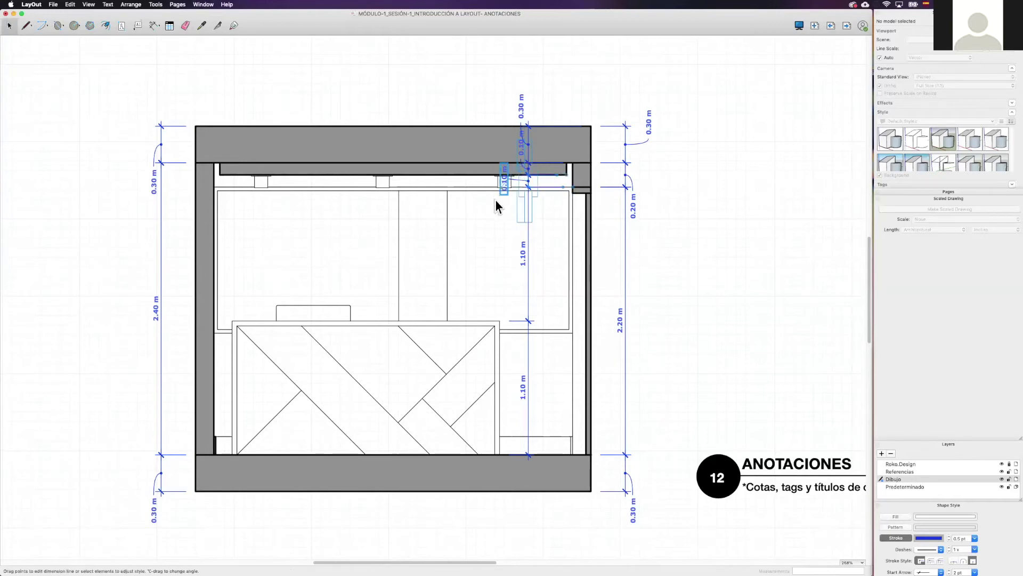
pyautogui.click(672, 262)
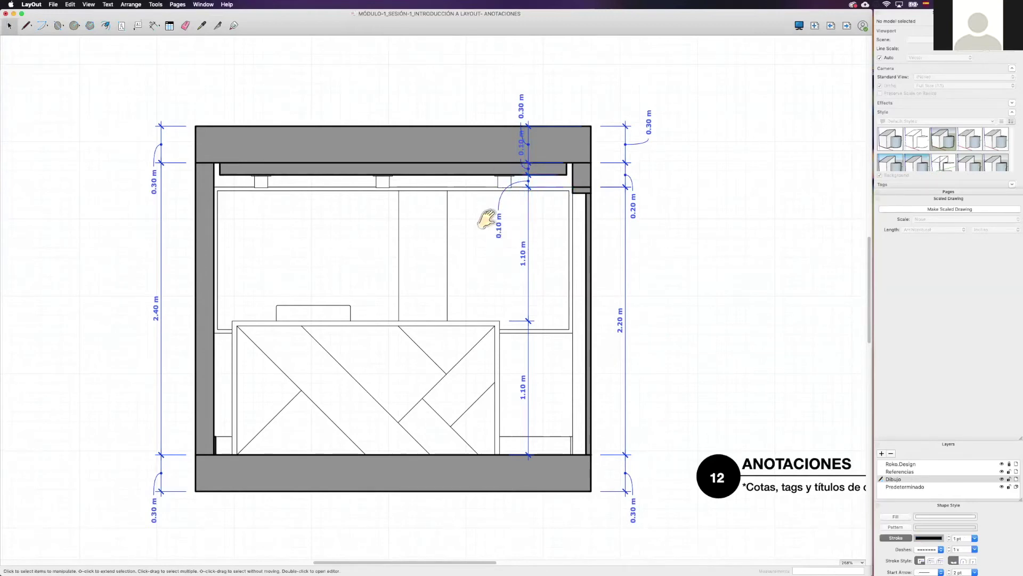
# Zoom out to fit the whole elevation and select the viewport
pyautogui.scroll(-2, 488, 219)
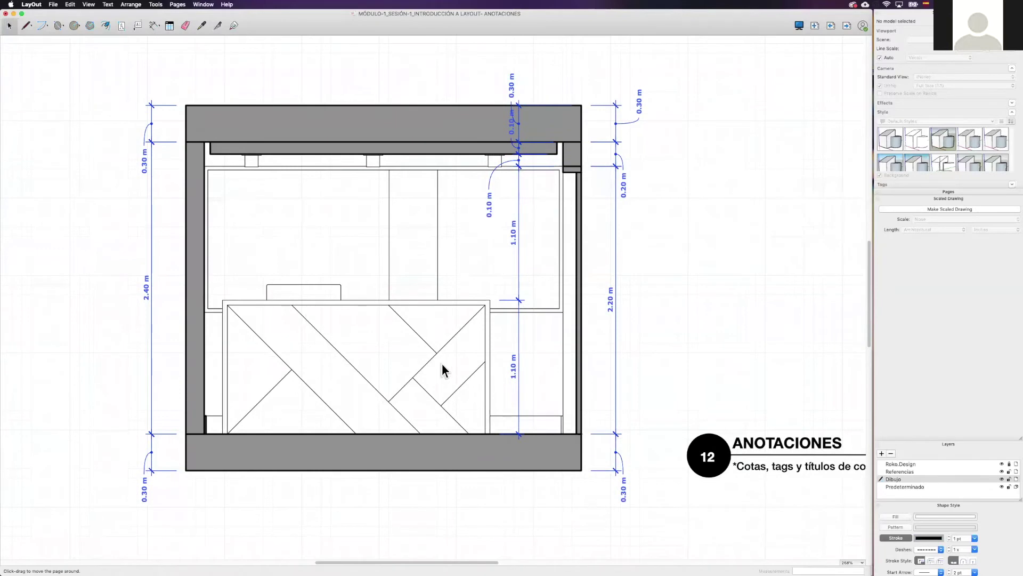
pyautogui.scroll(-2, 442, 365)
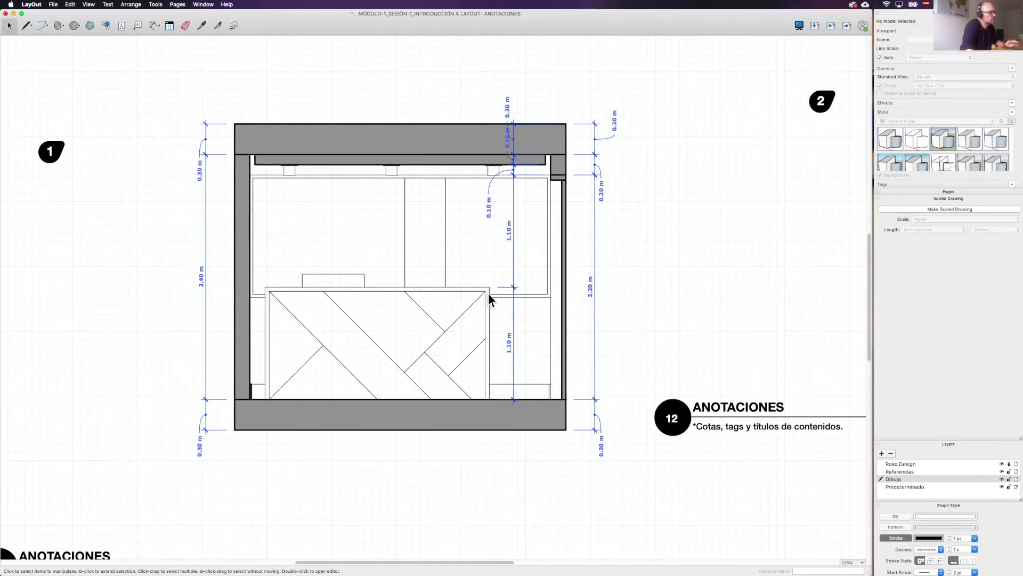
pyautogui.click(427, 269)
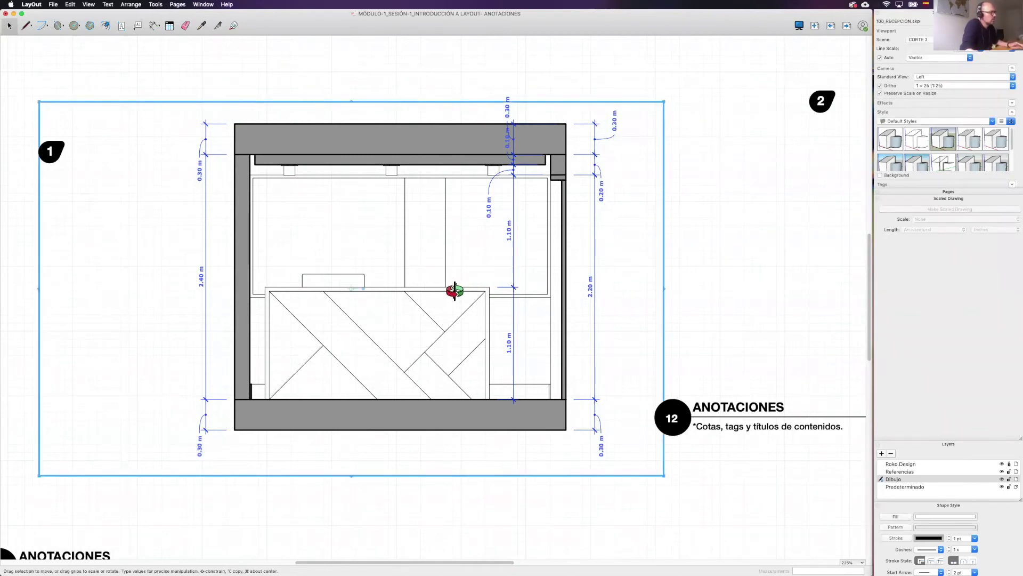
# Undo an accidental orbit to restore the viewport's front elevation, then reselect it
pyautogui.doubleClick(453, 291)
pyautogui.moveTo(437, 299)
pyautogui.mouseDown()
pyautogui.moveTo(429, 309)
pyautogui.moveTo(601, 481)
pyautogui.mouseUp()
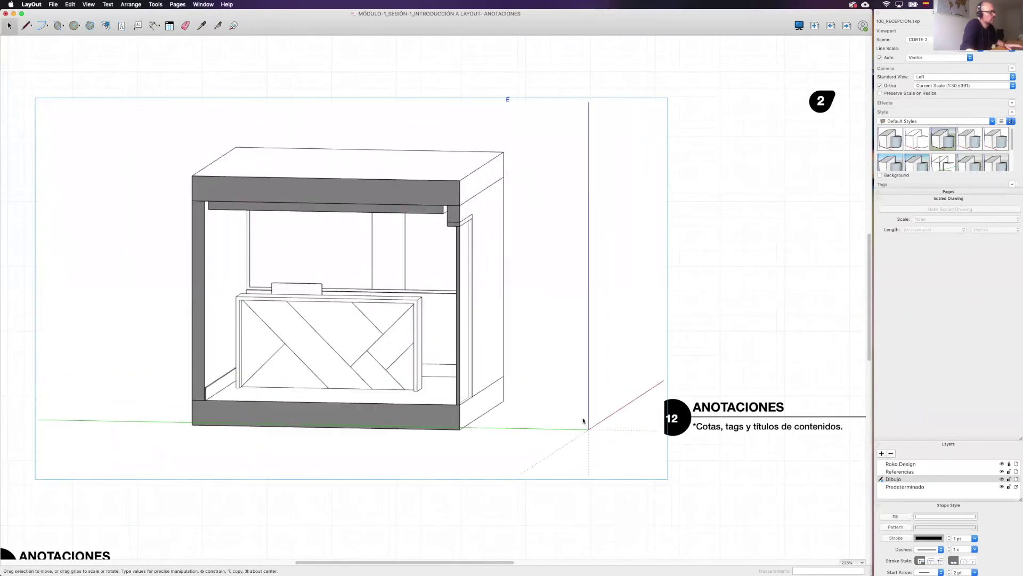
pyautogui.press('Escape')
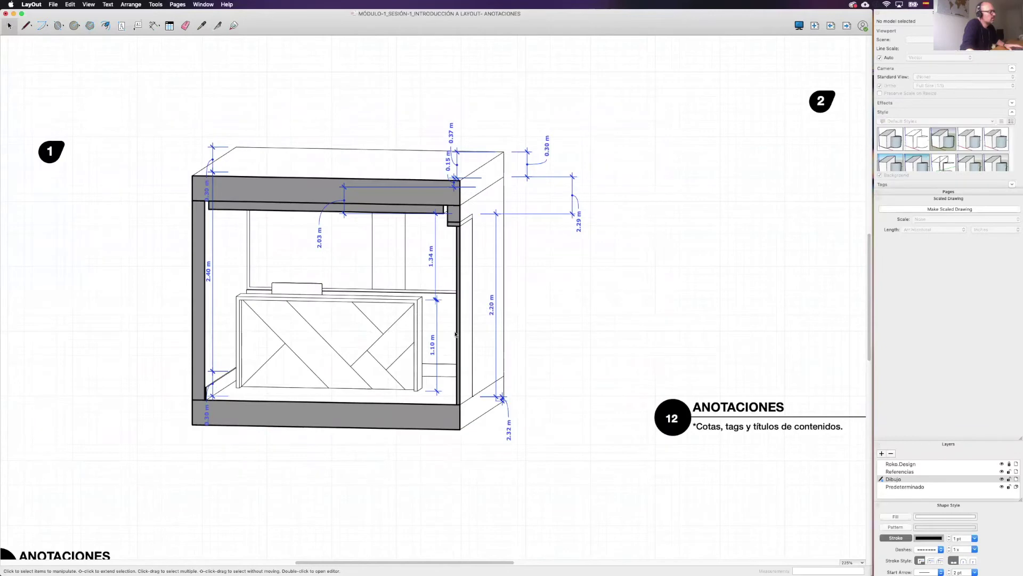
pyautogui.hscroll(-1, 396, 194)
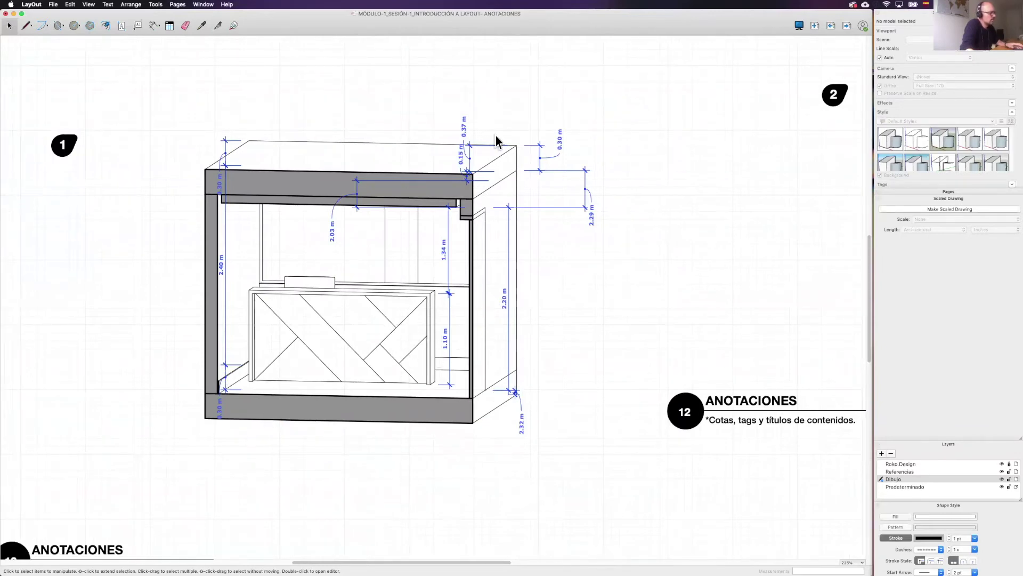
pyautogui.hotkey('ctrl', 'z')
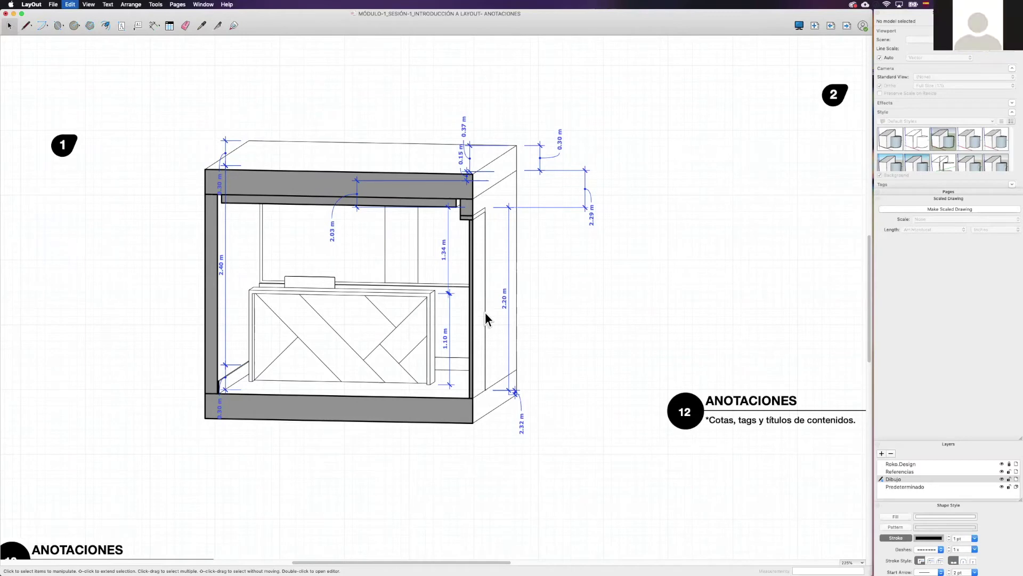
pyautogui.hotkey('ctrl', 'z')
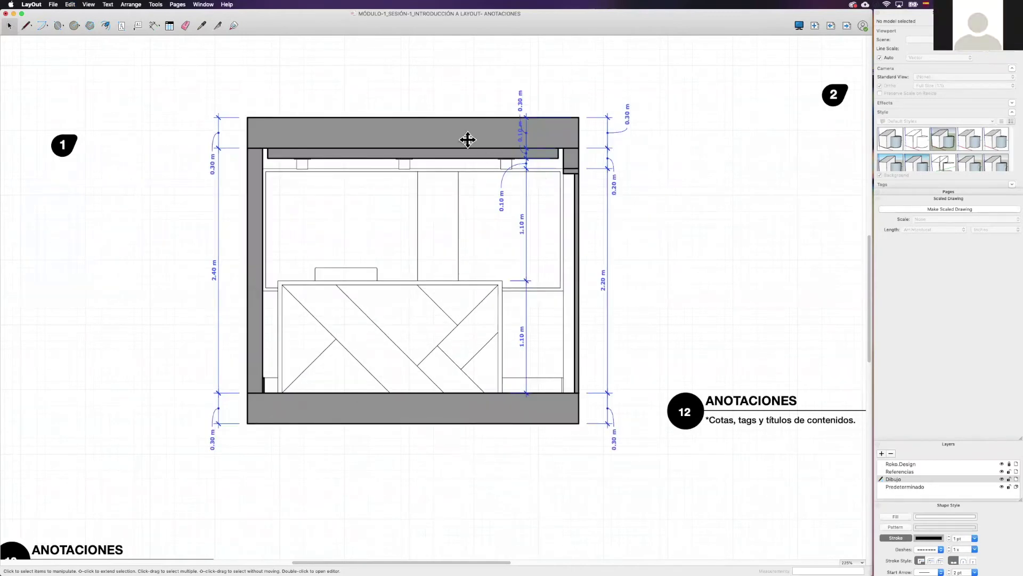
pyautogui.click(468, 142)
pyautogui.rightClick(469, 141)
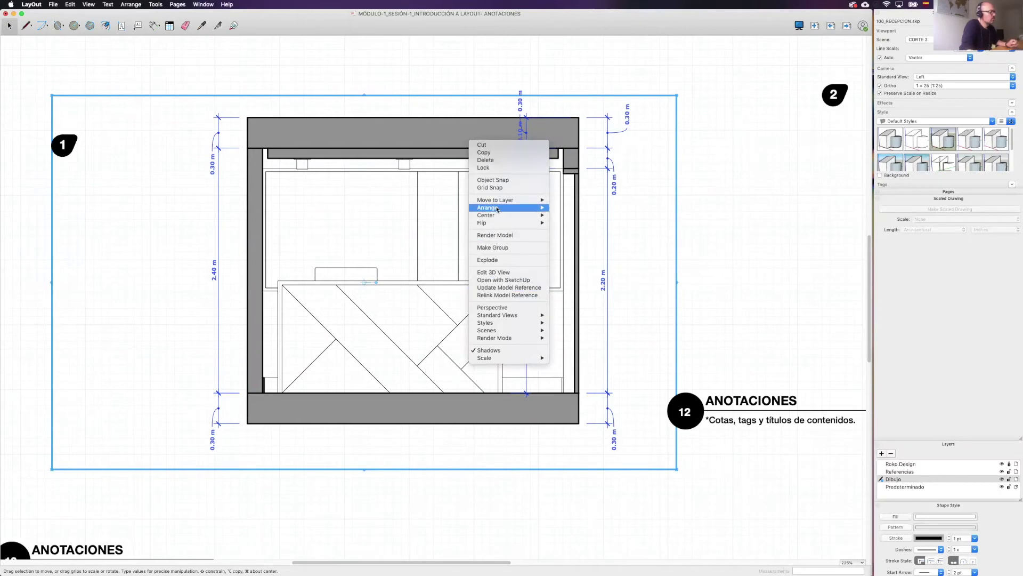
# Open the model in SketchUp and push/pull the floor slab outward past the cabinet
pyautogui.click(494, 282)
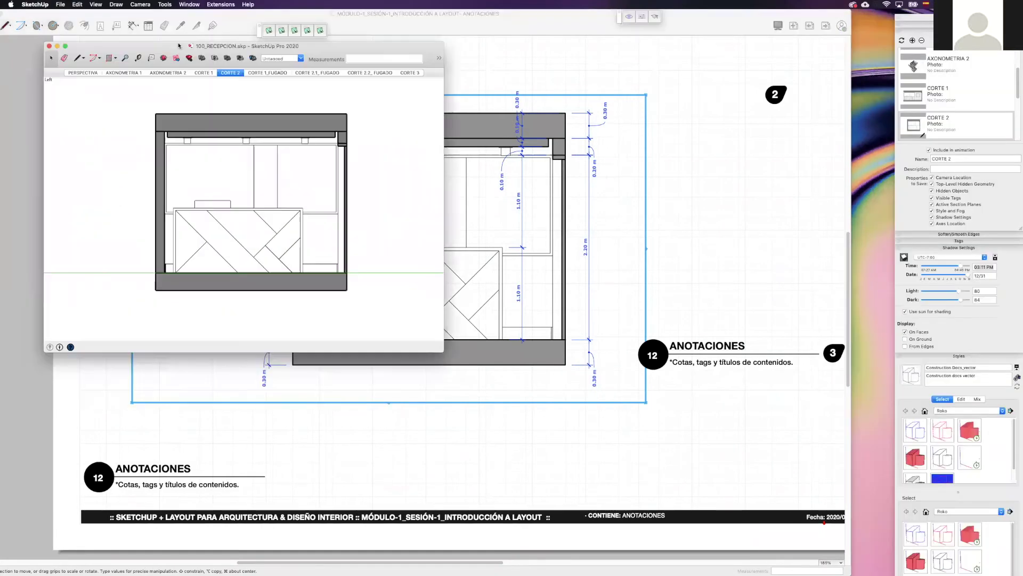
pyautogui.moveTo(528, 469); pyautogui.dragTo(555, 488)
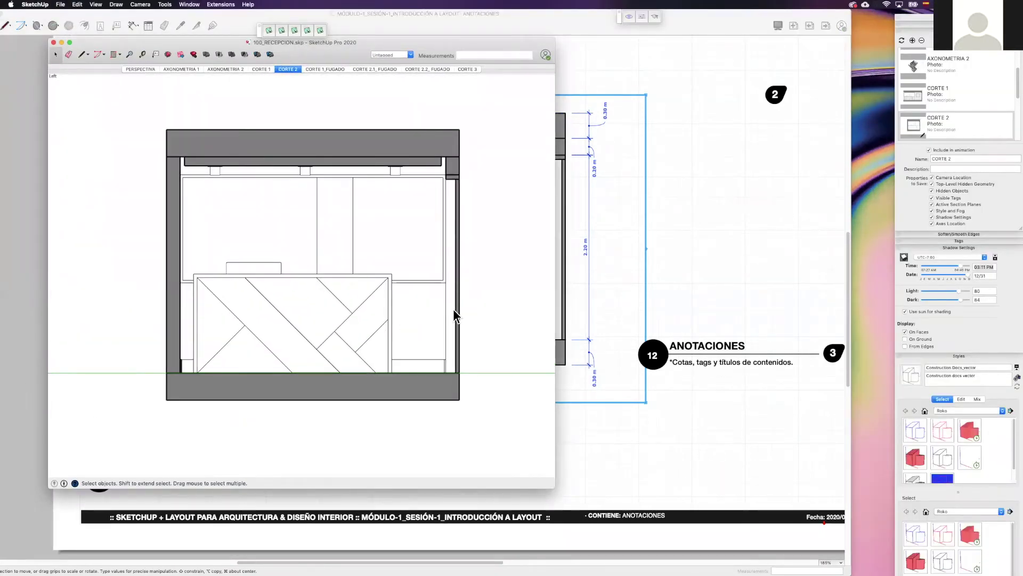
pyautogui.moveTo(453, 309)
pyautogui.mouseDown(button='middle')
pyautogui.moveTo(370, 270)
pyautogui.moveTo(366, 288)
pyautogui.moveTo(379, 250)
pyautogui.moveTo(359, 224)
pyautogui.mouseUp(button='middle')
pyautogui.scroll(5, 354, 230)
pyautogui.click(355, 231)
pyautogui.press('p')
pyautogui.moveTo(353, 229)
pyautogui.mouseDown()
pyautogui.moveTo(353, 216)
pyautogui.moveTo(366, 222)
pyautogui.mouseUp()
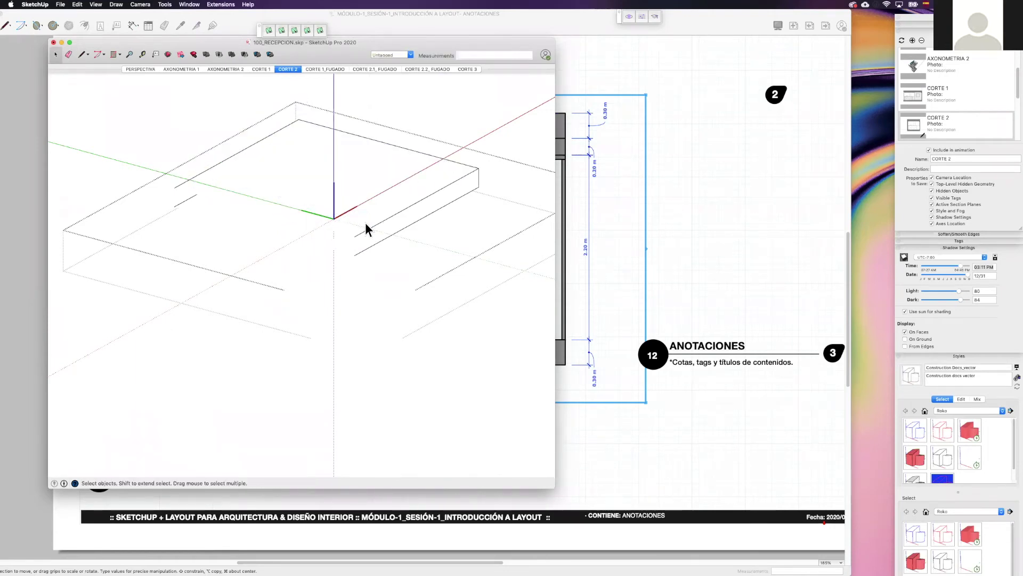
# Check the extended slab, save the model, and return to LayOut
pyautogui.scroll(-10, 365, 222)
pyautogui.moveTo(366, 223)
pyautogui.mouseDown(button='middle')
pyautogui.moveTo(403, 230)
pyautogui.moveTo(388, 277)
pyautogui.mouseUp(button='middle')
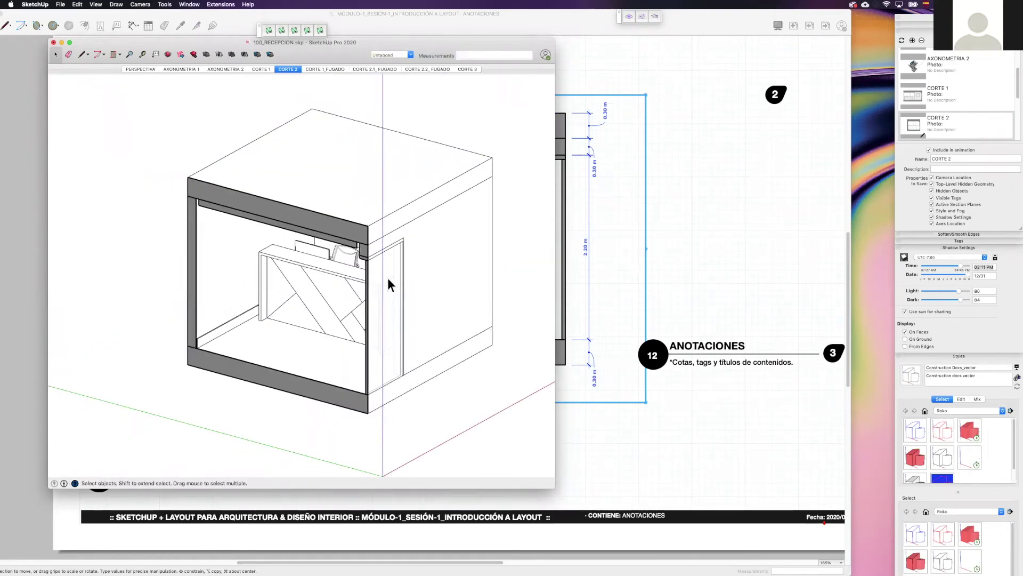
pyautogui.scroll(3, 388, 277)
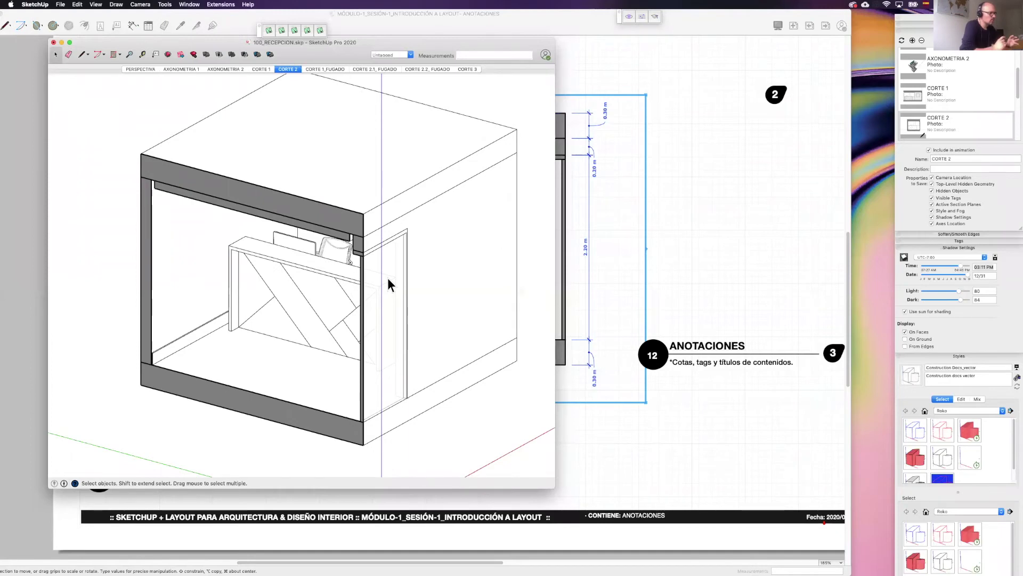
pyautogui.press('p')
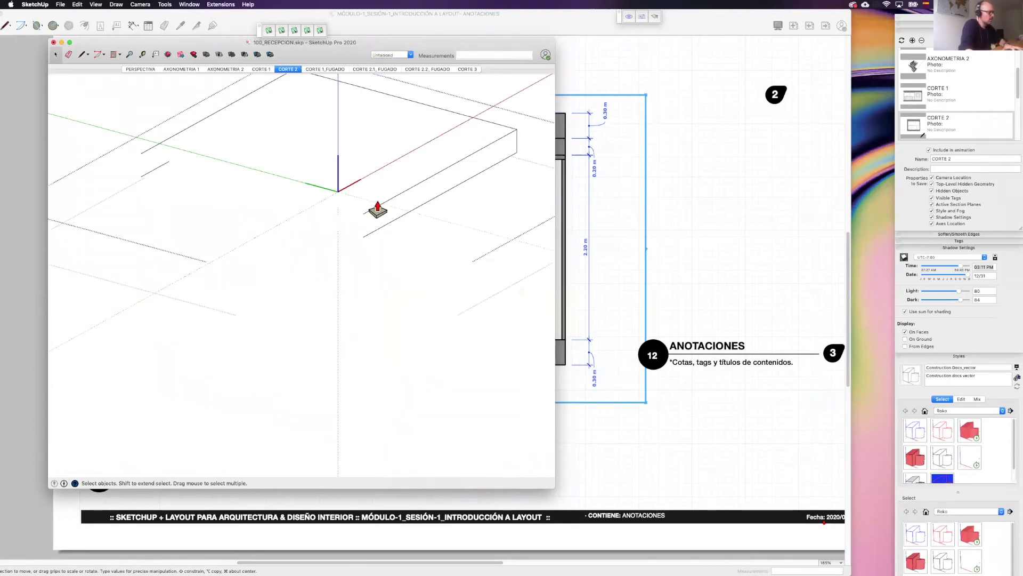
pyautogui.press('space')
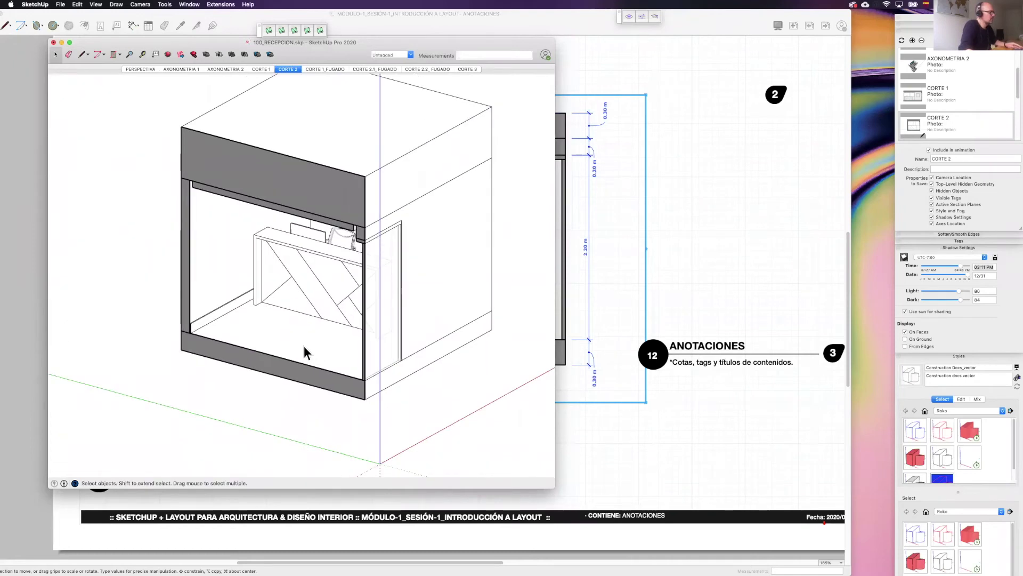
pyautogui.press('p')
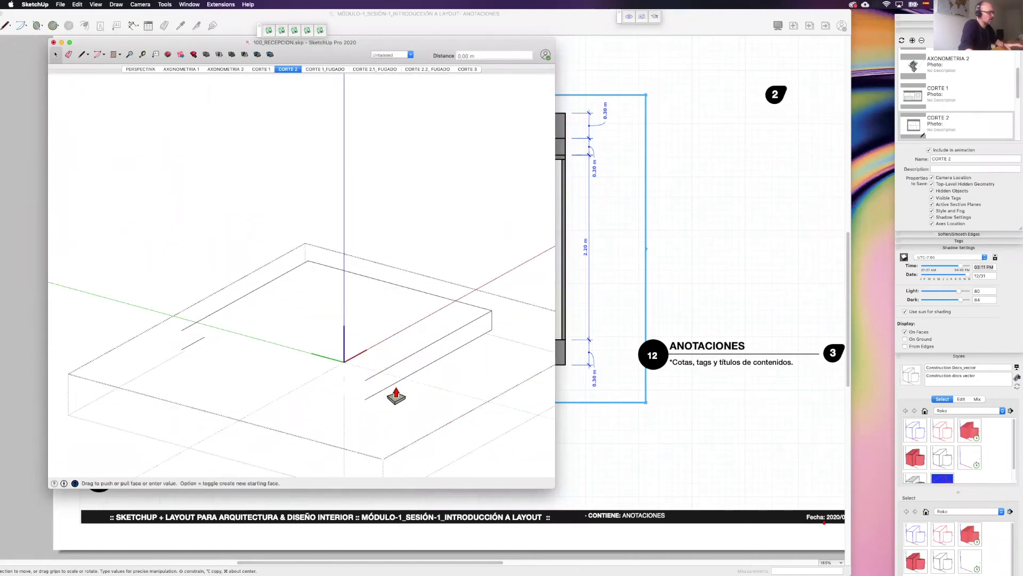
pyautogui.press('space')
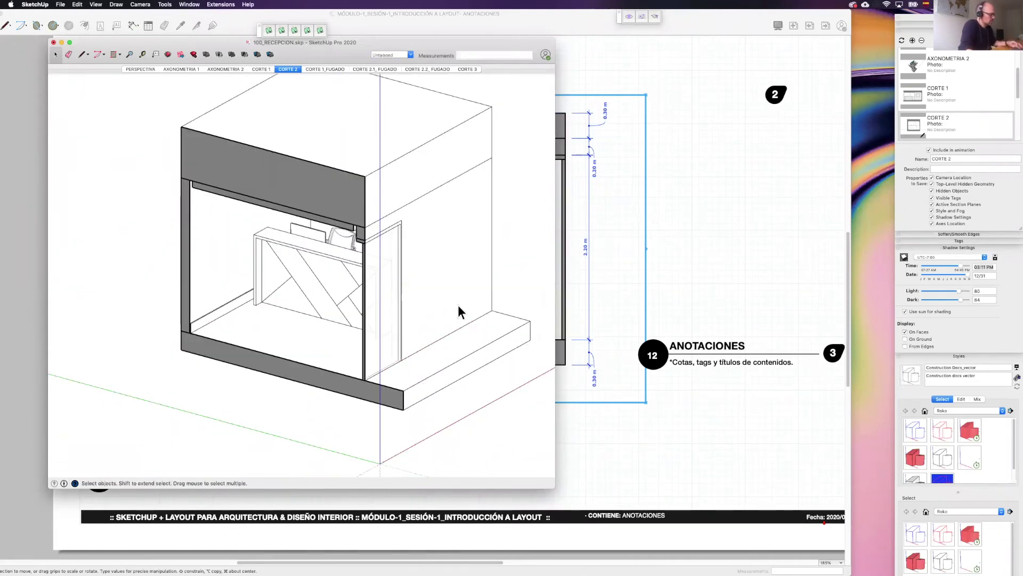
pyautogui.press('super+s')
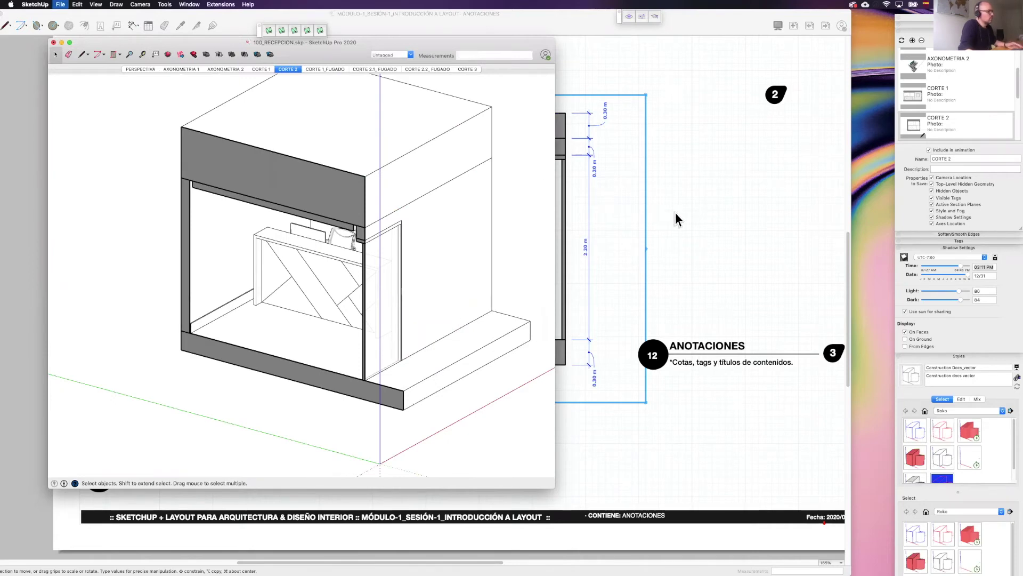
pyautogui.click(676, 212)
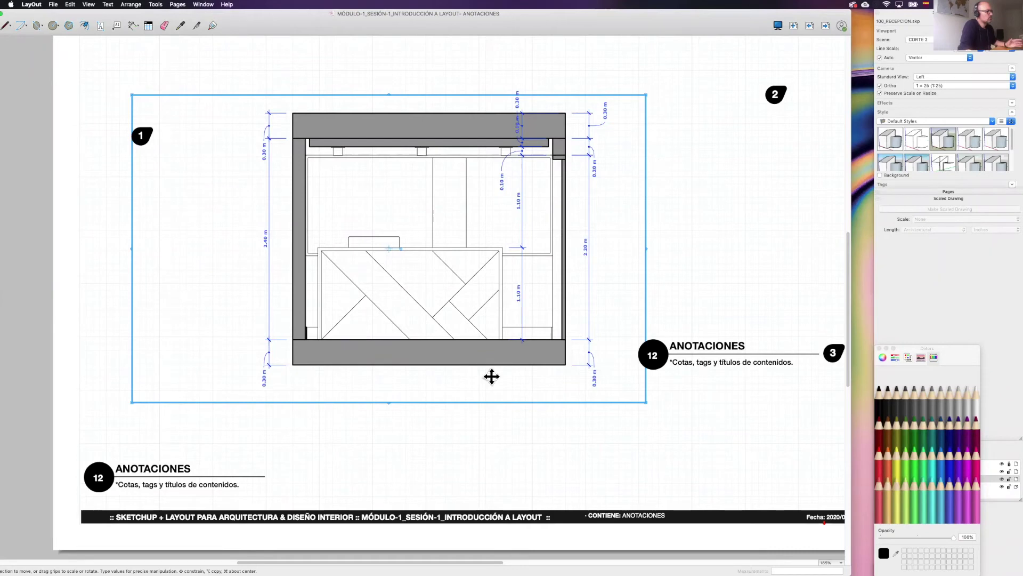
# Reload the CORTE 2 viewport from the saved model so the extended floor slab appears
pyautogui.click(558, 455)
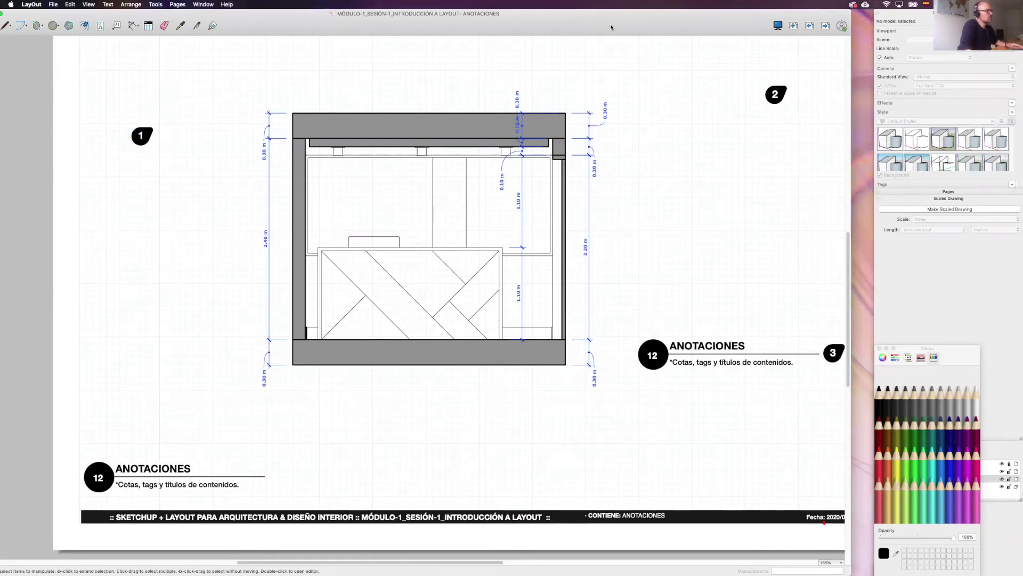
pyautogui.click(180, 559)
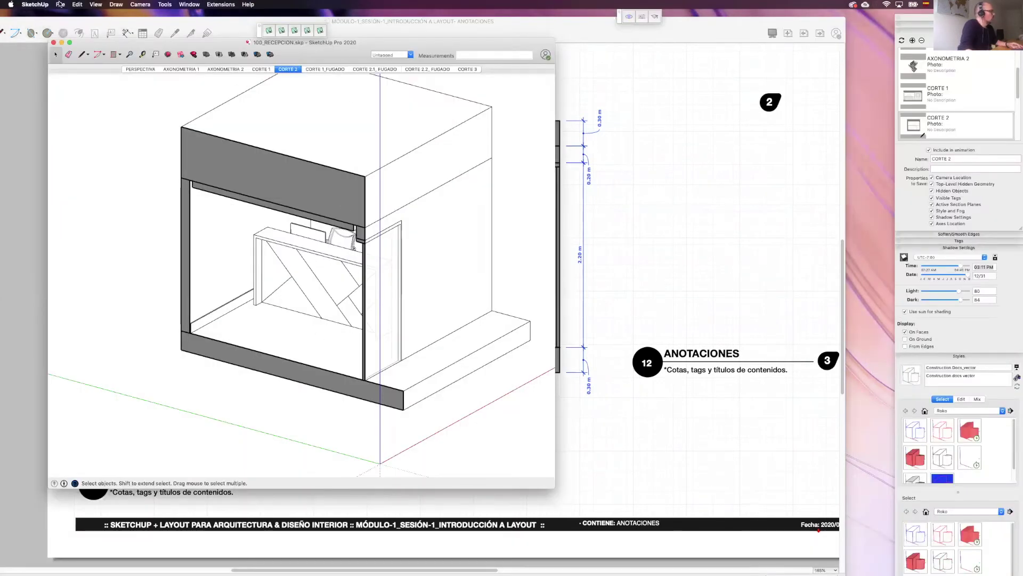
pyautogui.click(60, 4)
pyautogui.press('Escape')
pyautogui.moveTo(109, 45); pyautogui.dragTo(130, 46)
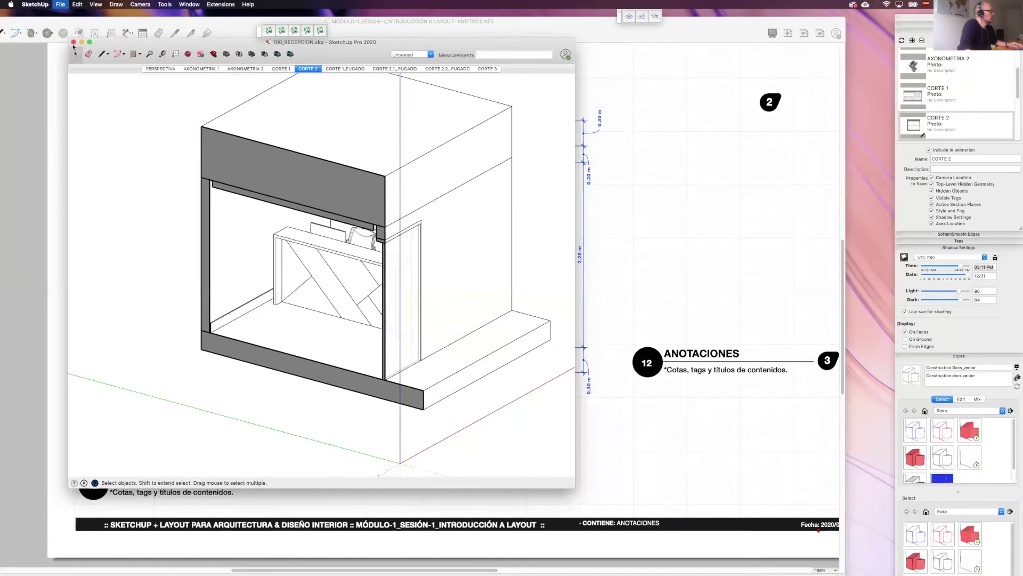
pyautogui.click(52, 111)
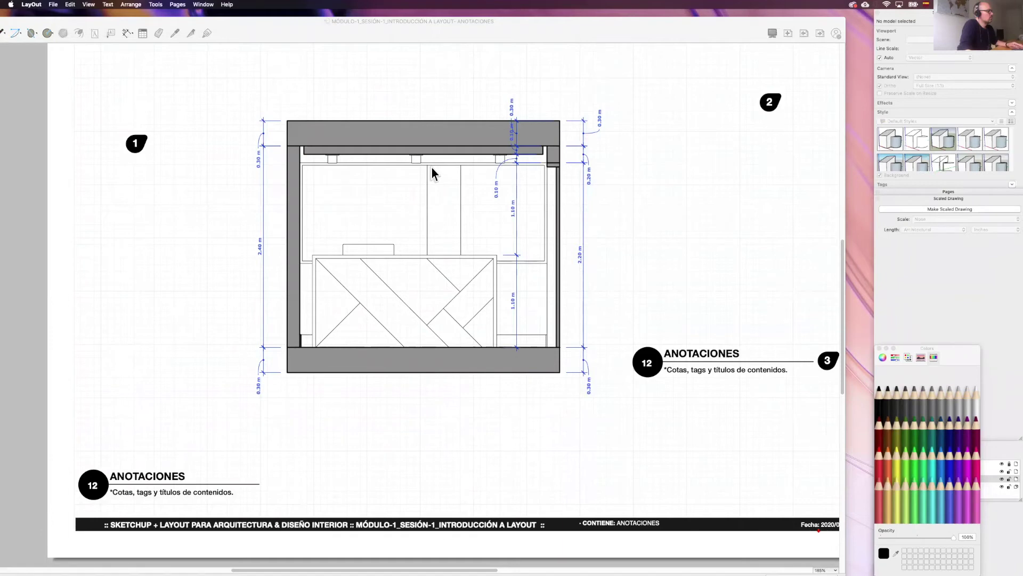
pyautogui.click(435, 170)
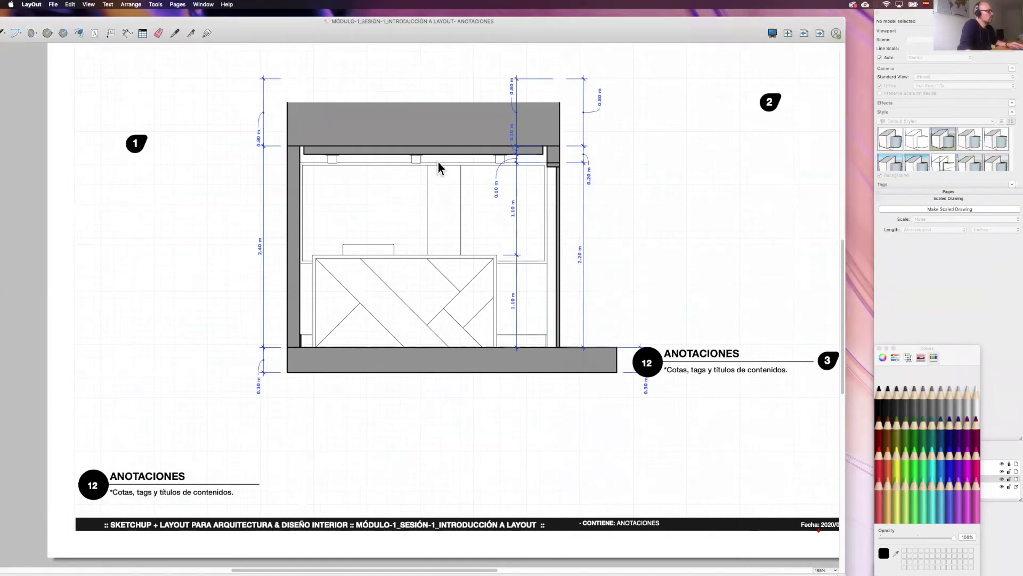
# Drag the elevation viewport's top edge upward to reveal the full top slab
pyautogui.moveTo(454, 153); pyautogui.dragTo(449, 158, button='middle')
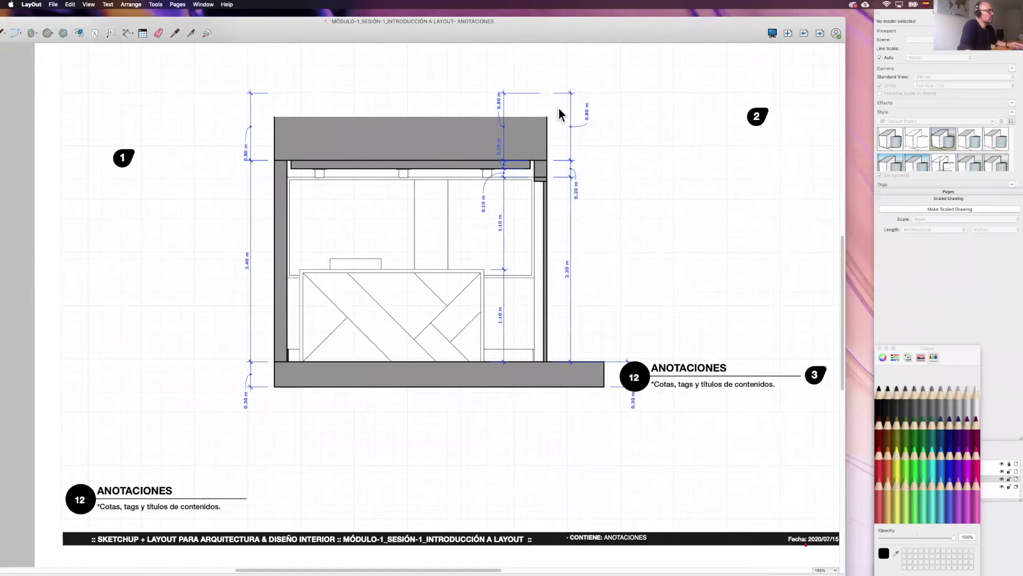
pyautogui.click(539, 122)
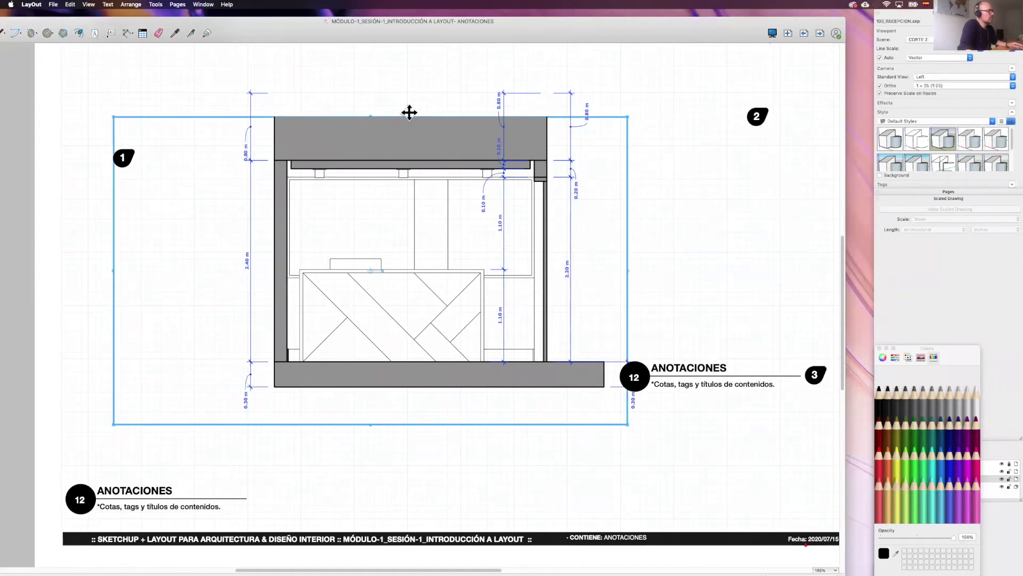
pyautogui.moveTo(366, 118); pyautogui.dragTo(372, 75)
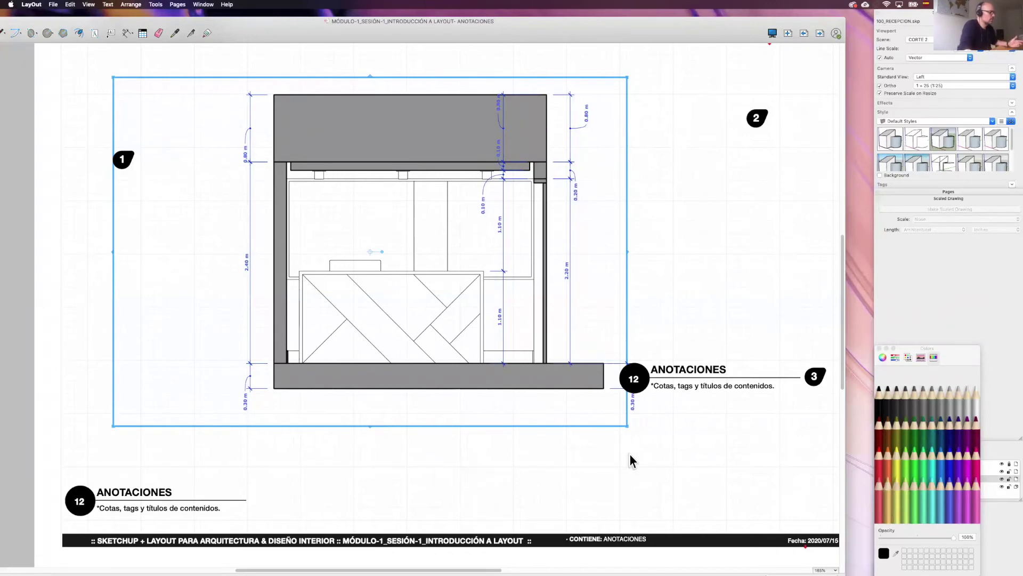
pyautogui.click(639, 406)
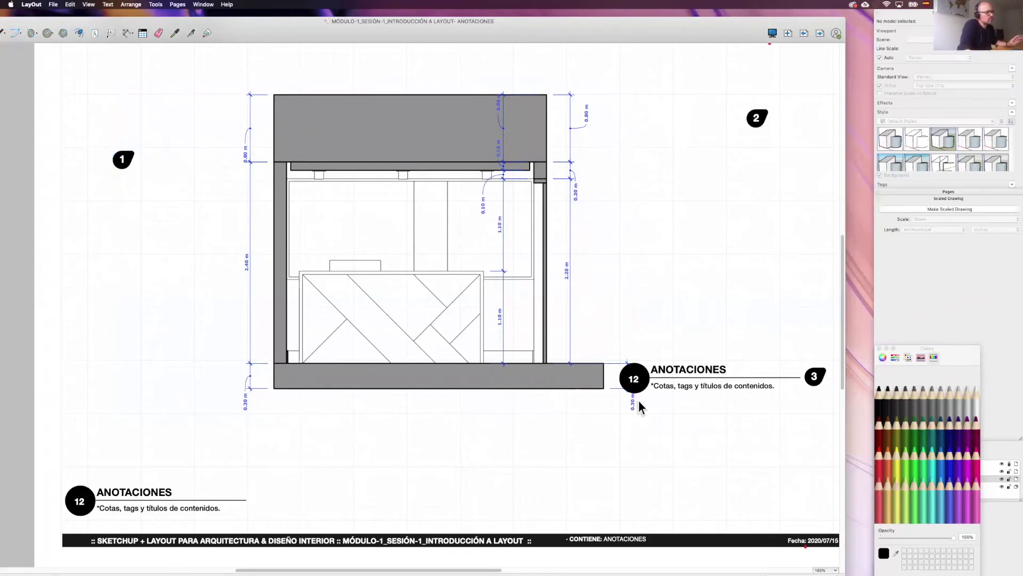
pyautogui.click(633, 403)
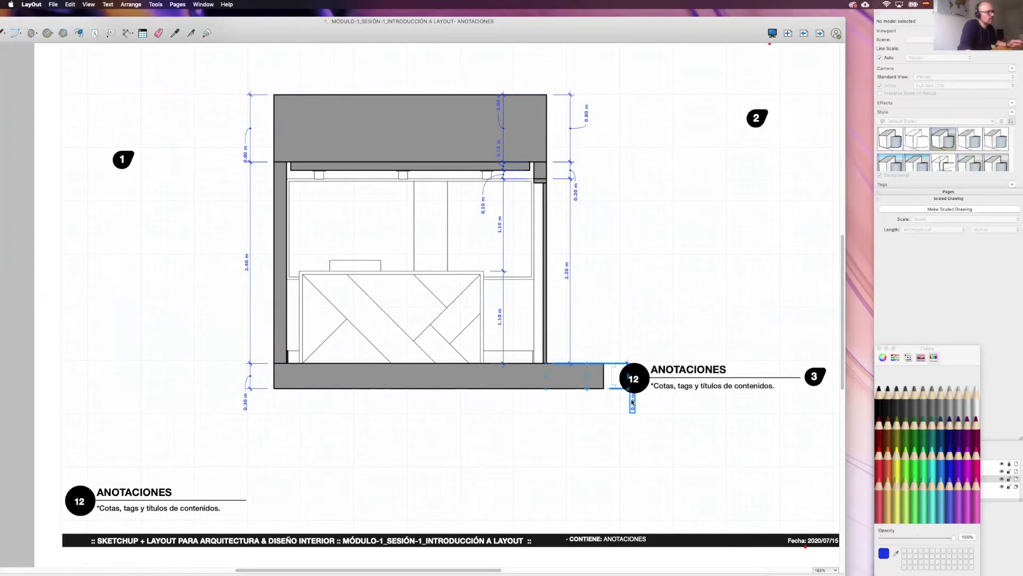
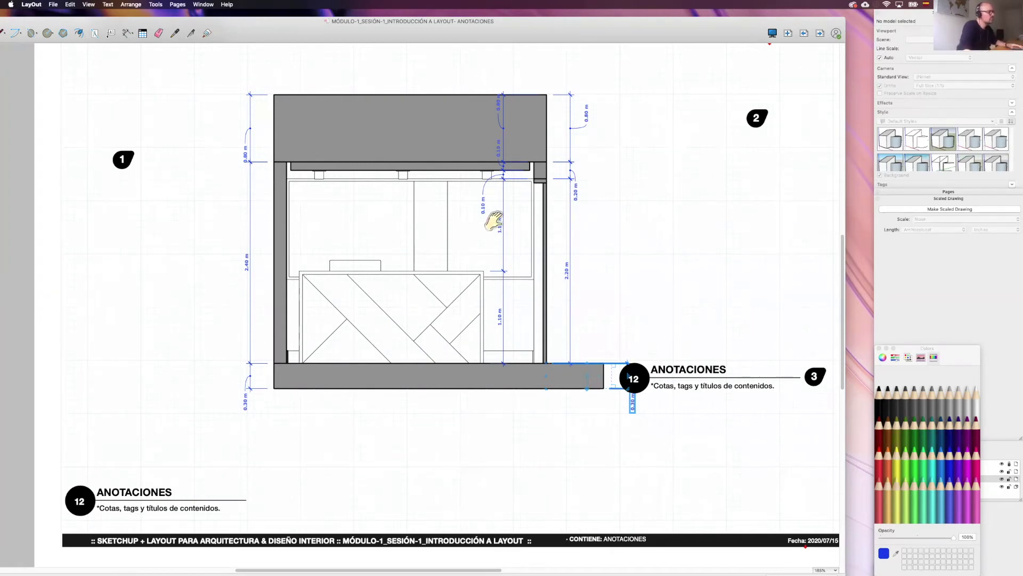
# Orbit the section viewport to an angled view, then undo it back to the flat elevation
pyautogui.moveTo(470, 224); pyautogui.dragTo(448, 225, button='middle')
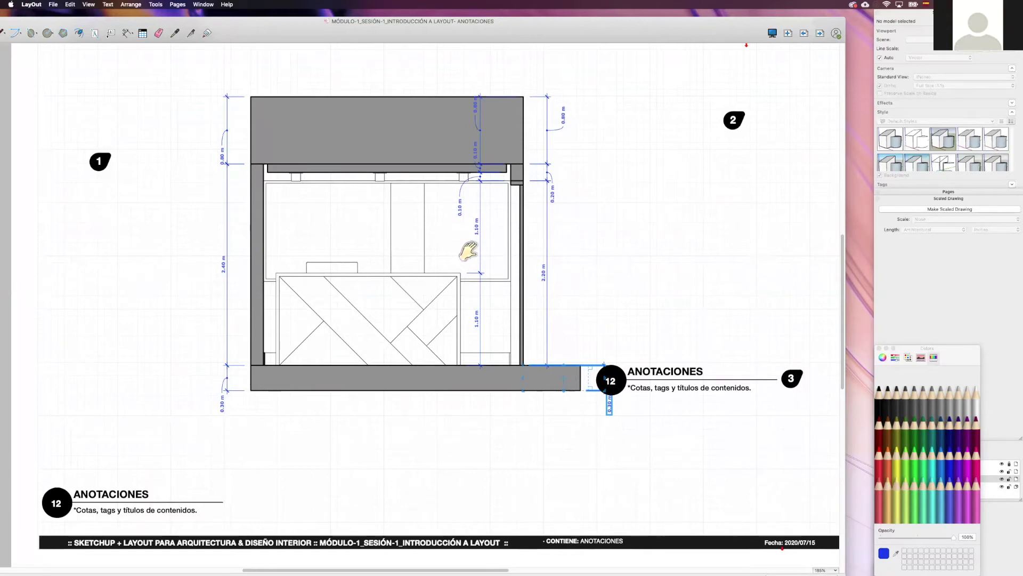
pyautogui.moveTo(468, 249); pyautogui.dragTo(452, 255, button='middle')
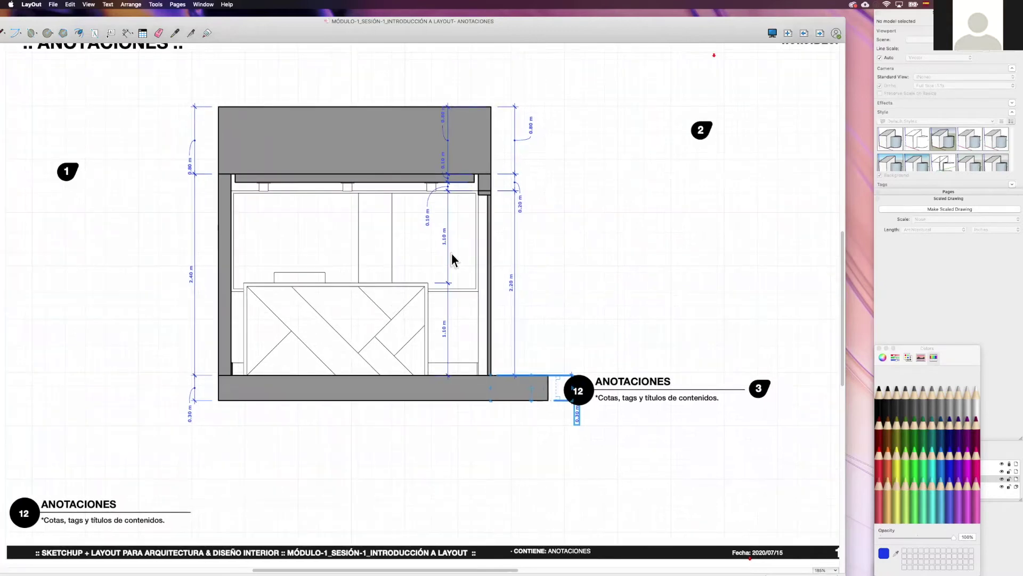
pyautogui.hscroll(2, 389, 232)
pyautogui.doubleClick(389, 232)
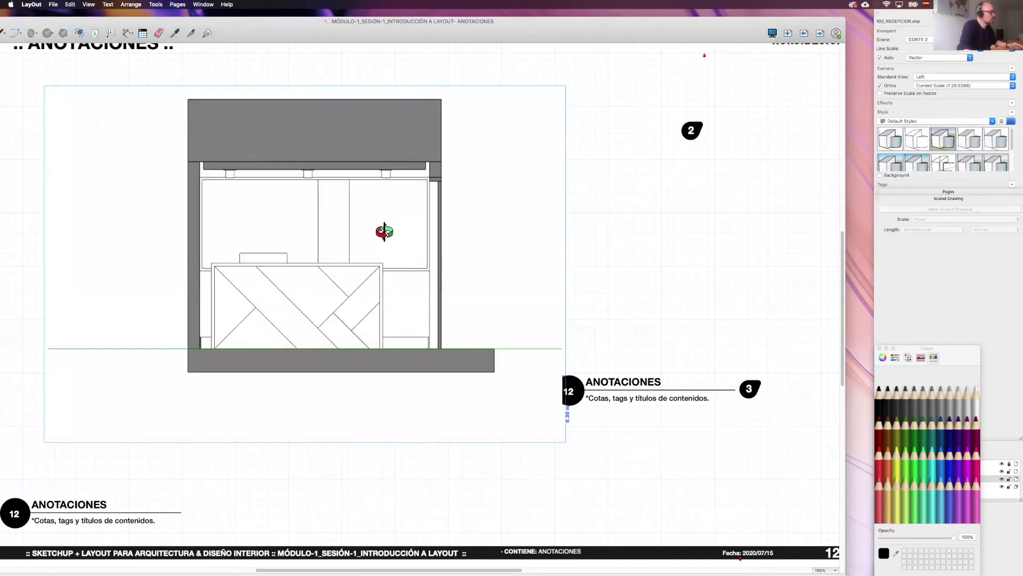
pyautogui.moveTo(380, 238); pyautogui.dragTo(346, 253)
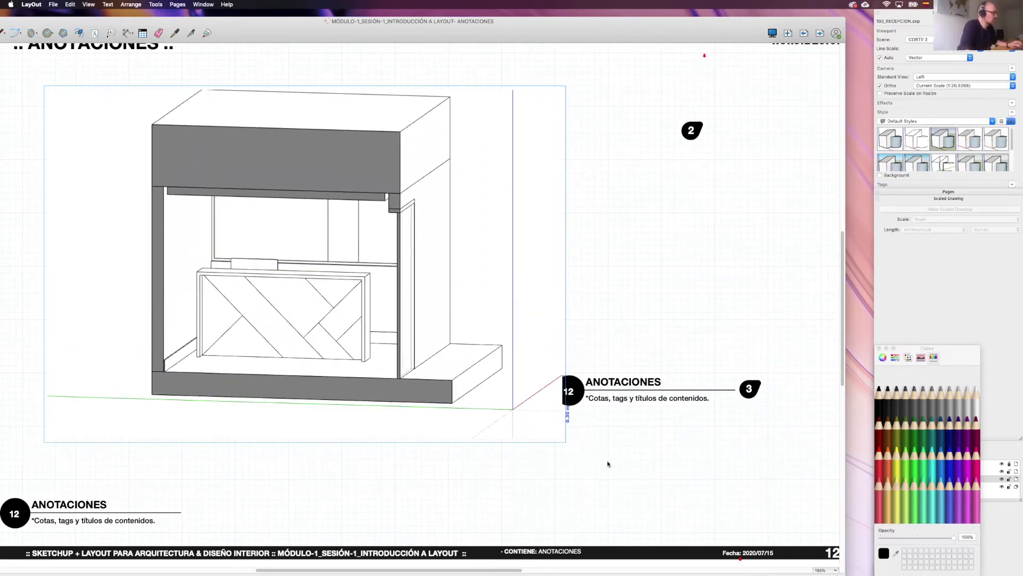
pyautogui.click(608, 464)
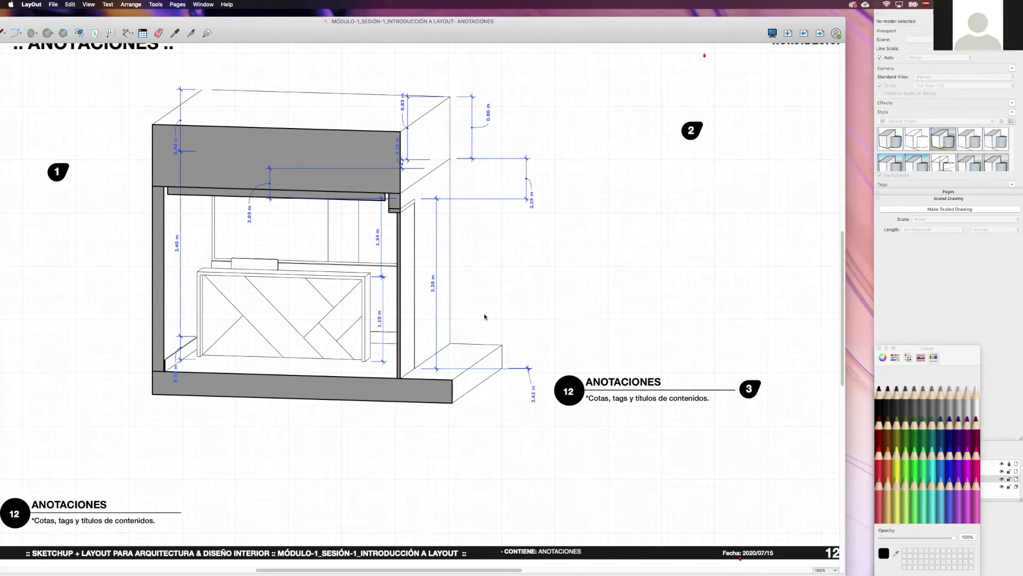
pyautogui.click(330, 308)
pyautogui.press('super+z')
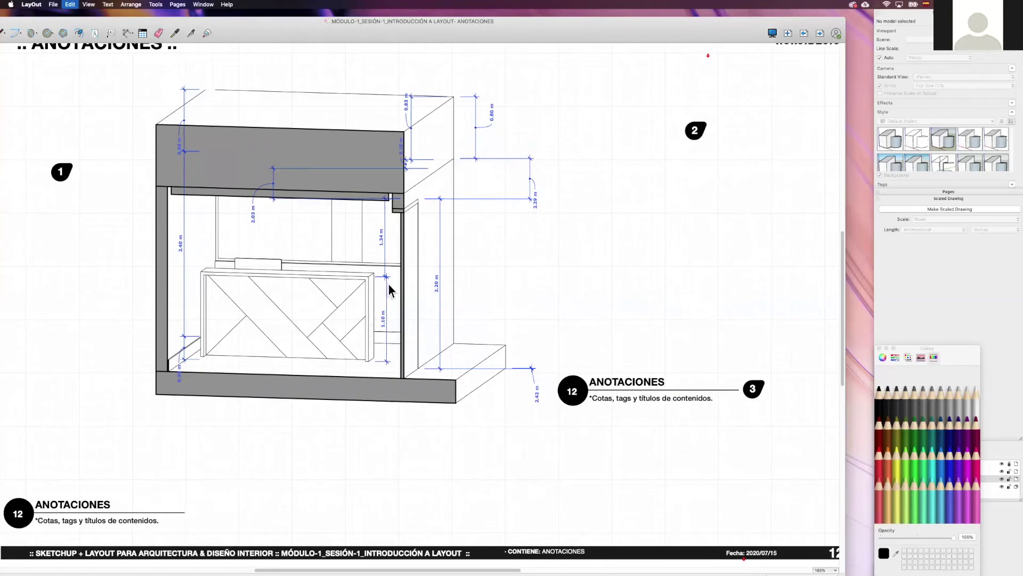
# Open the section viewport's reception model in SketchUp
pyautogui.rightClick(393, 152)
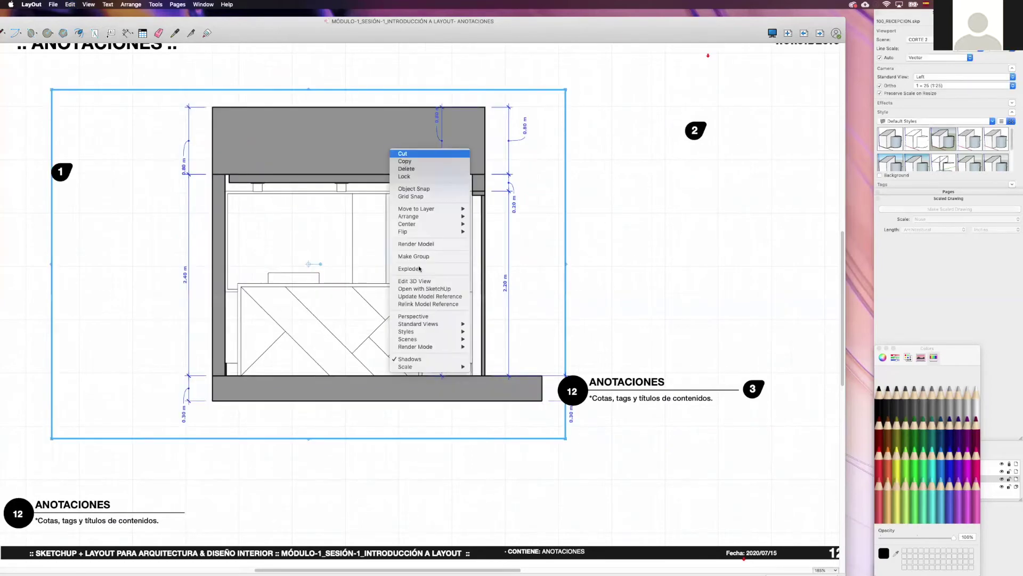
pyautogui.click(412, 289)
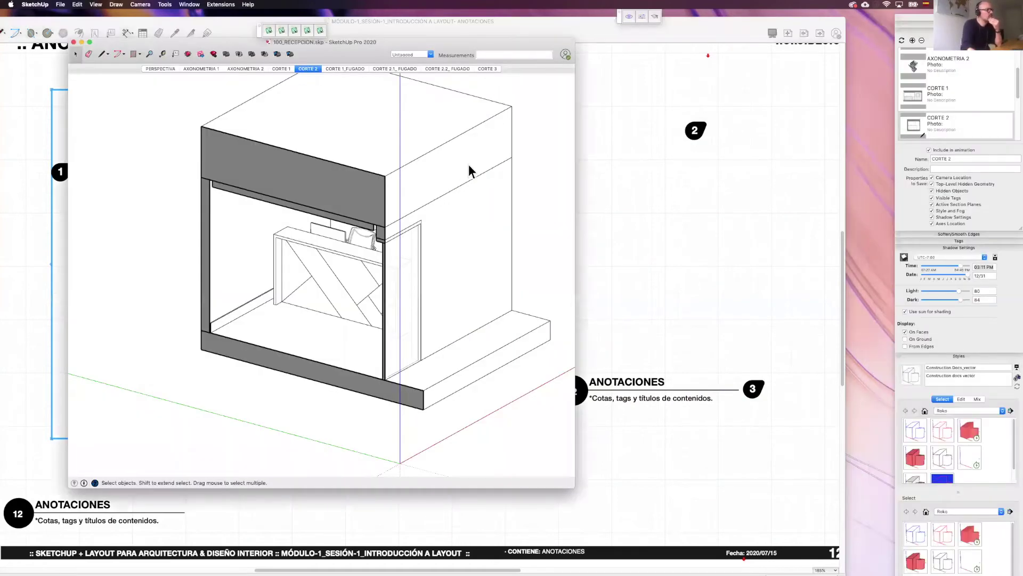
pyautogui.scroll(3, 913, 68)
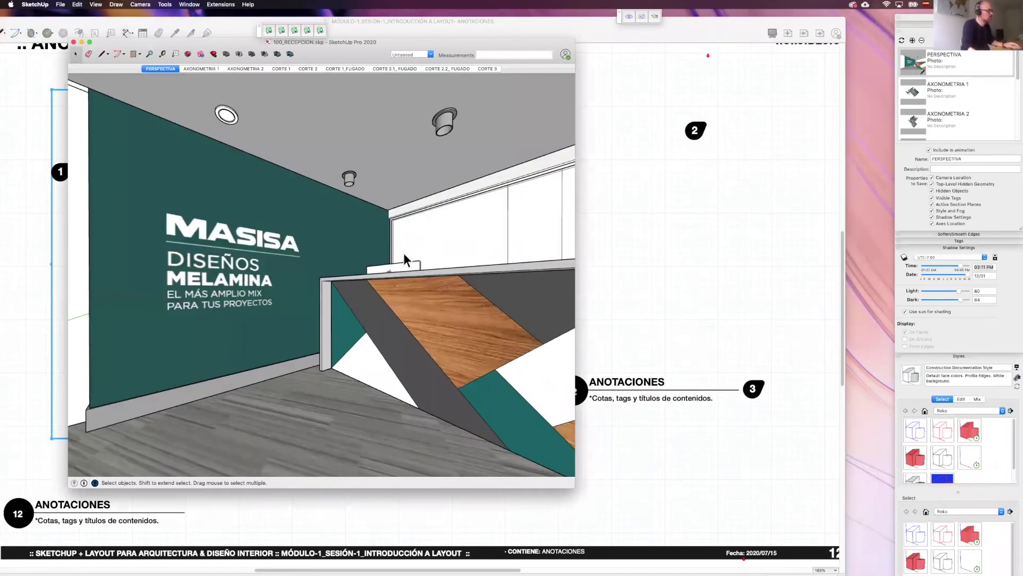
pyautogui.scroll(-10, 350, 223)
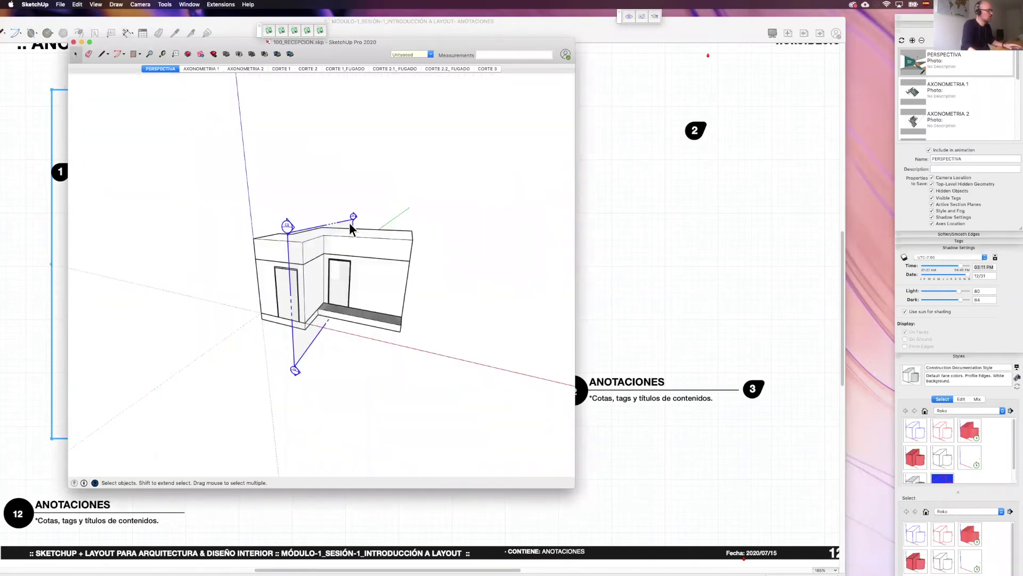
# Orbit and pan the building to an isometric exterior view
pyautogui.moveTo(350, 222); pyautogui.dragTo(386, 292, button='middle')
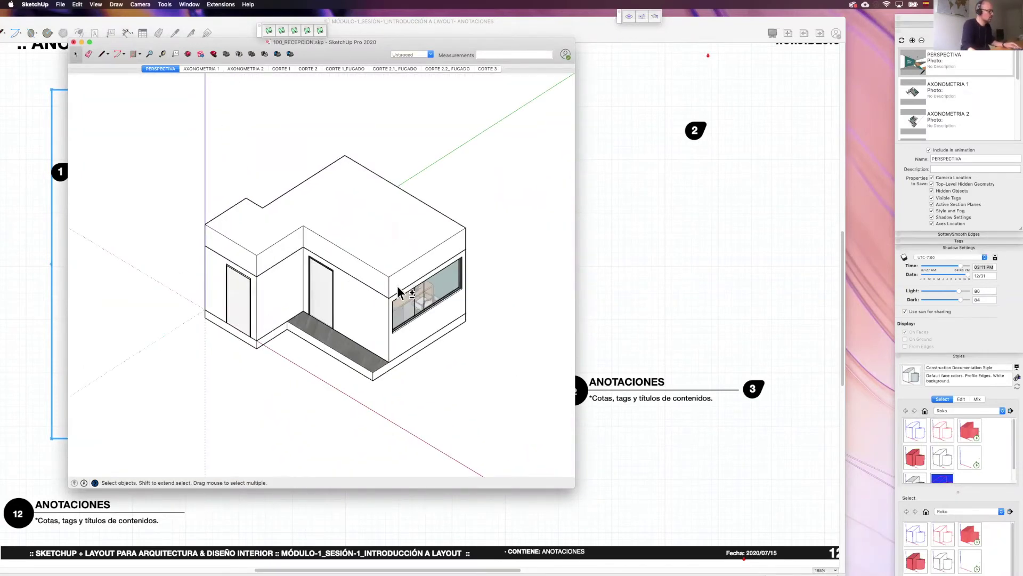
pyautogui.scroll(3, 390, 292)
pyautogui.scroll(3, 389, 293)
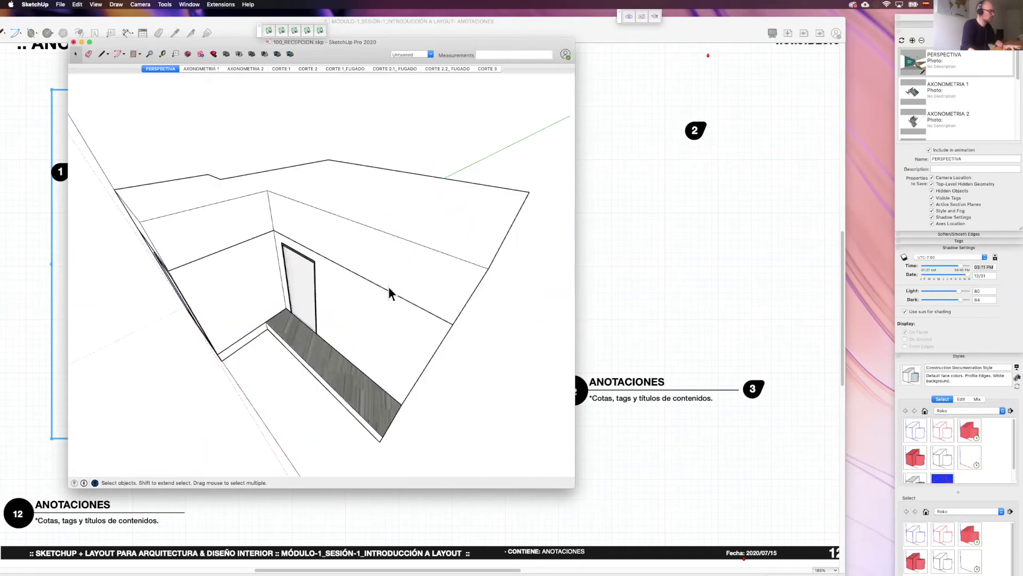
pyautogui.scroll(-5, 388, 286)
pyautogui.moveTo(388, 291)
pyautogui.keyDown('shift'); pyautogui.mouseDown(button='middle')
pyautogui.moveTo(375, 298)
pyautogui.moveTo(270, 279)
pyautogui.moveTo(196, 244)
pyautogui.moveTo(436, 305)
pyautogui.mouseUp(button='middle'); pyautogui.keyUp('shift')
pyautogui.moveTo(479, 376); pyautogui.dragTo(715, 359, button='middle')
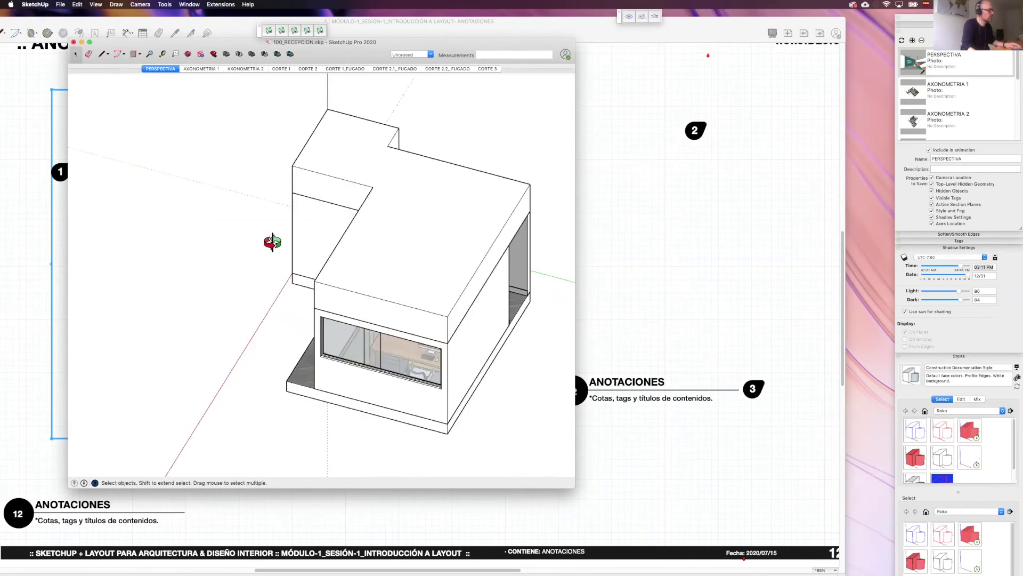
pyautogui.scroll(3, 270, 240)
pyautogui.moveTo(265, 229)
pyautogui.mouseDown(button='middle')
pyautogui.moveTo(256, 220)
pyautogui.moveTo(296, 233)
pyautogui.moveTo(331, 269)
pyautogui.moveTo(365, 275)
pyautogui.mouseUp(button='middle')
pyautogui.scroll(2, 368, 275)
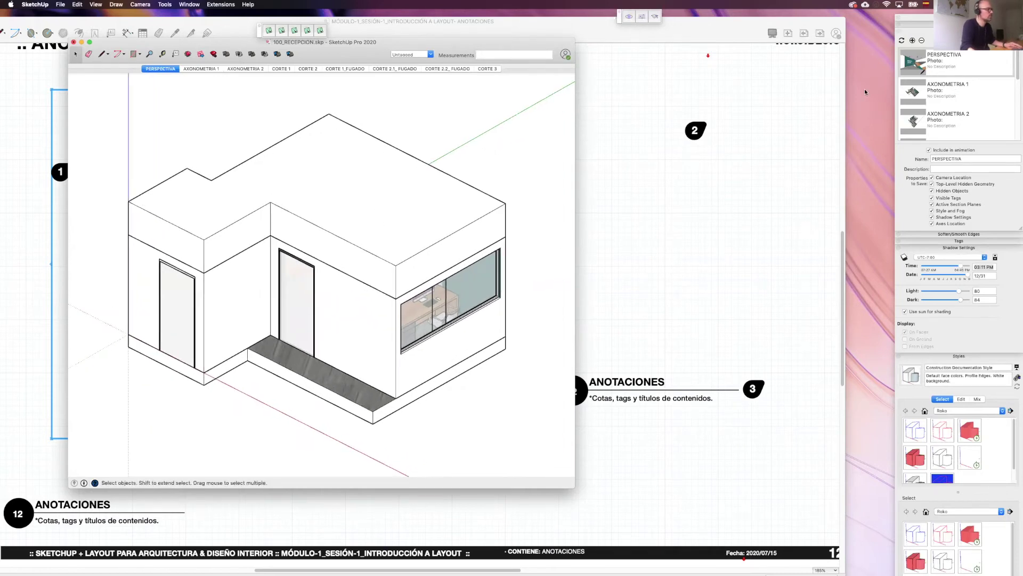
# Add a scene named ISO and save the model, returning to LayOut
pyautogui.click(913, 41)
pyautogui.click(955, 159)
pyautogui.write('ISO')
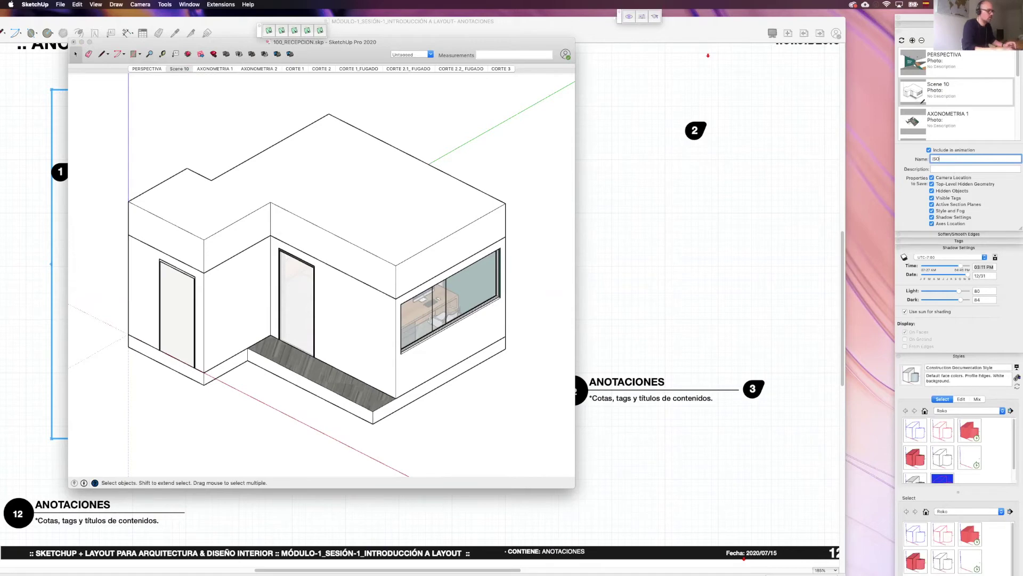
pyautogui.press('Return')
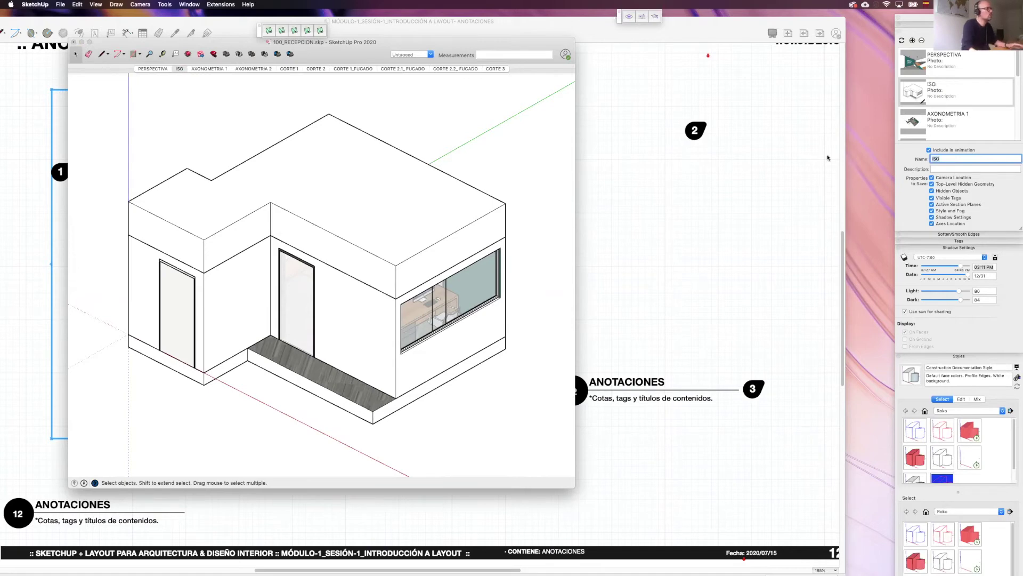
pyautogui.click(342, 57)
pyautogui.click(61, 4)
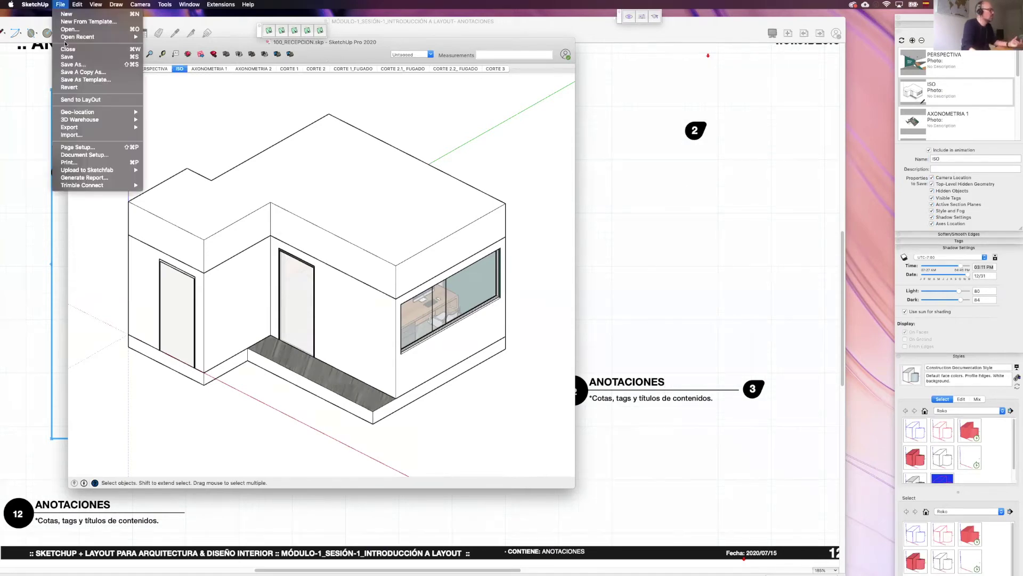
pyautogui.click(69, 57)
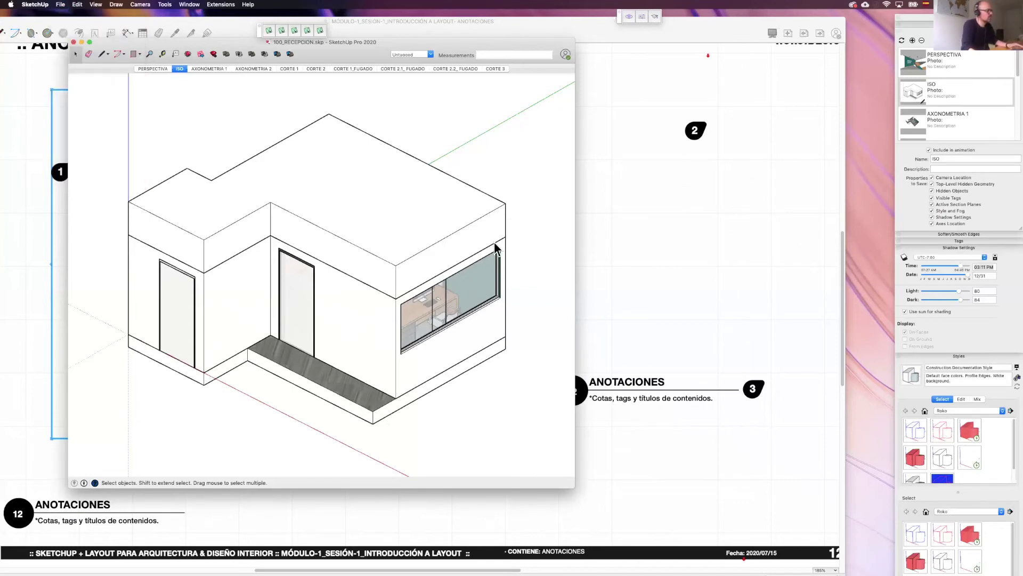
pyautogui.click(635, 234)
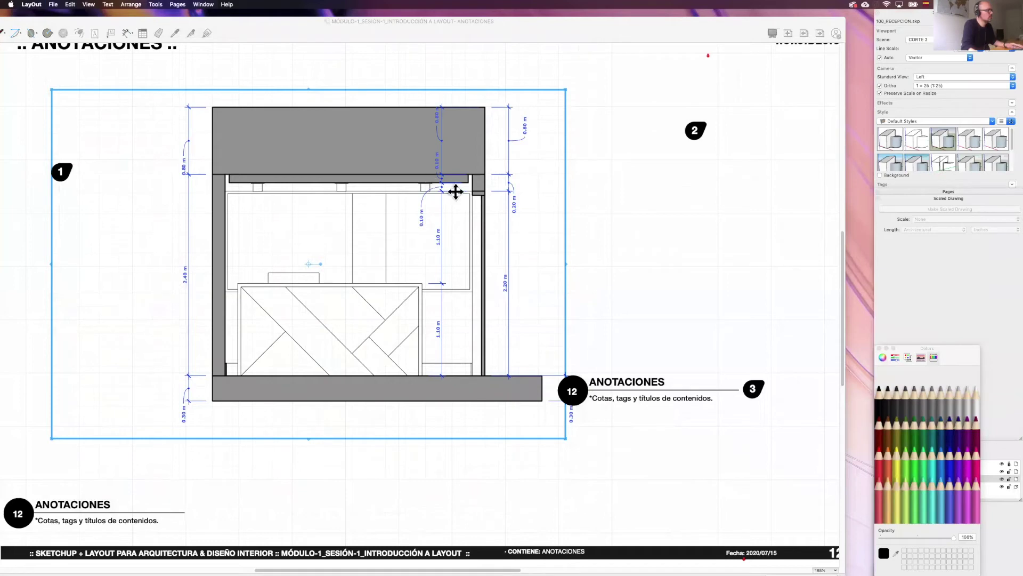
# Update the section viewport's model reference from the saved SketchUp model
pyautogui.rightClick(397, 155)
pyautogui.click(402, 151)
pyautogui.rightClick(405, 151)
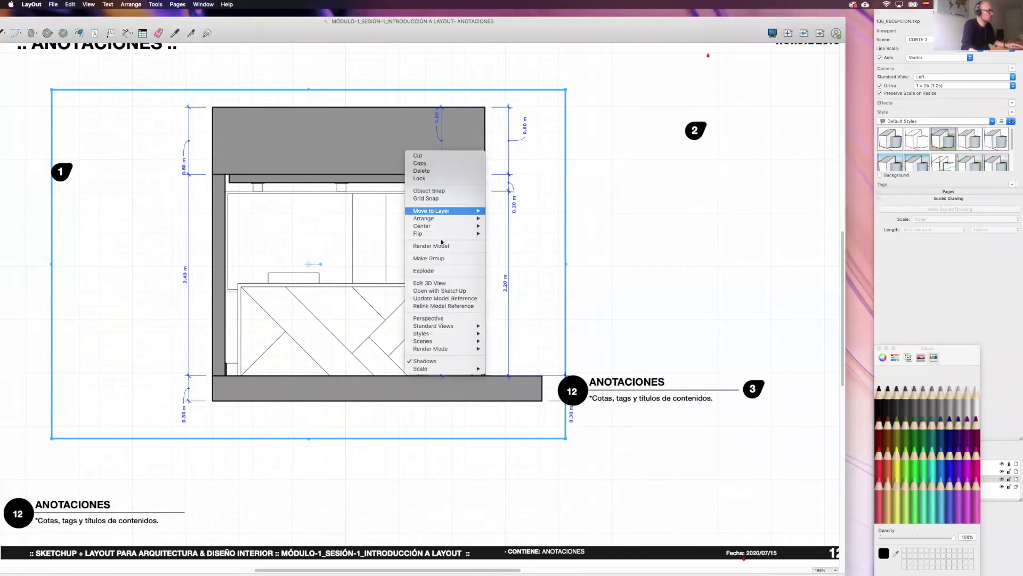
pyautogui.click(445, 298)
# Check the Document Setup References panel, then close it
pyautogui.click(53, 5)
pyautogui.click(76, 112)
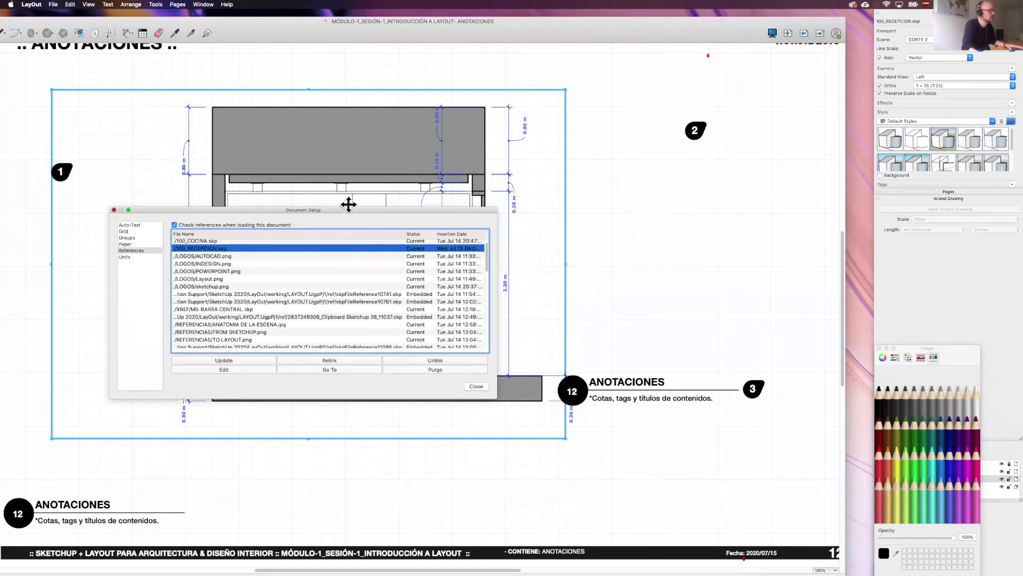
pyautogui.press('Escape')
pyautogui.scroll(-1, 576, 186)
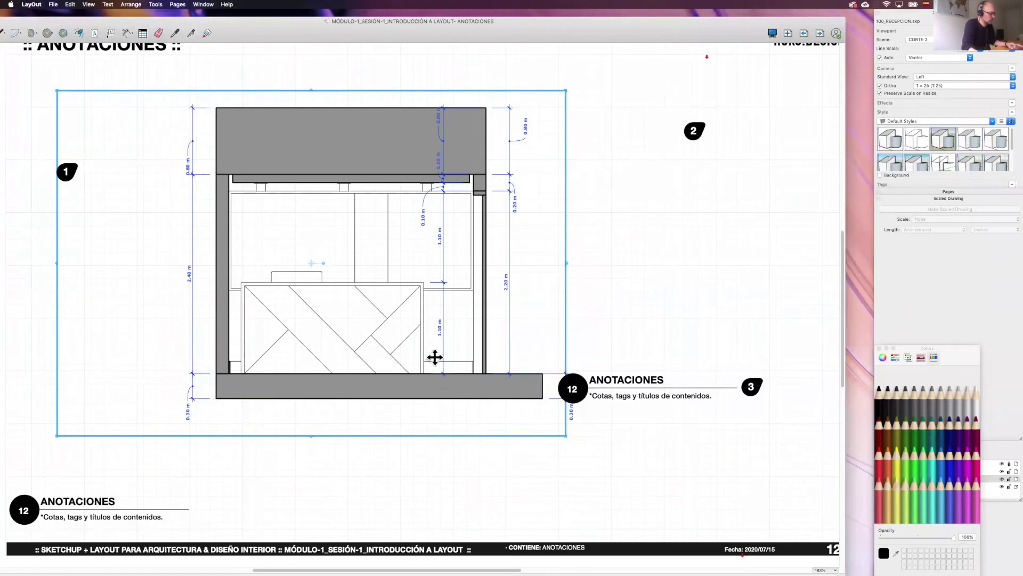
pyautogui.scroll(-3, 514, 302)
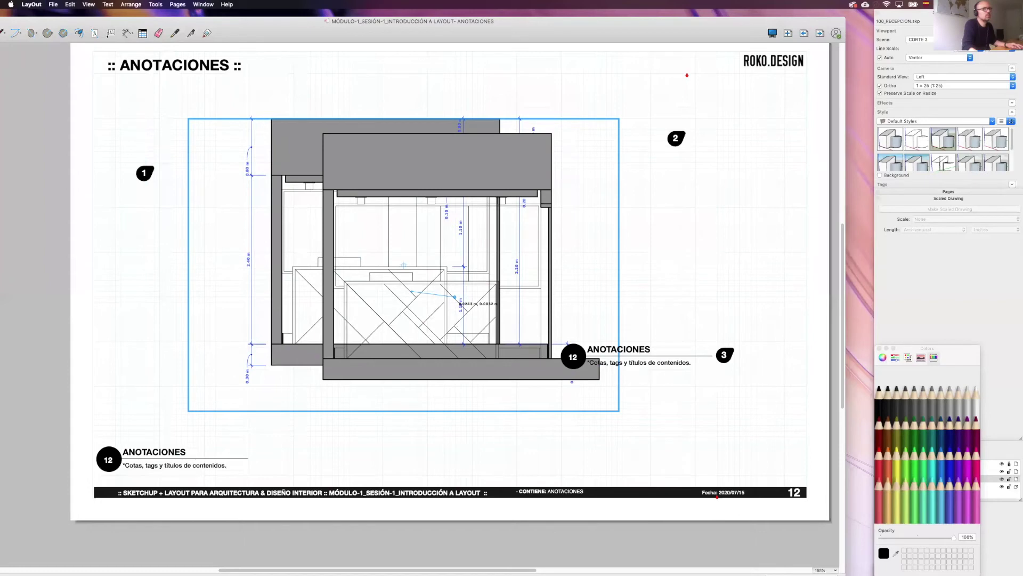
# Duplicate the viewport to the right and set it to the ISO scene at 1:50
pyautogui.keyDown('alt'); pyautogui.moveTo(454, 297); pyautogui.dragTo(666, 290); pyautogui.keyUp('alt')
pyautogui.click(918, 39)
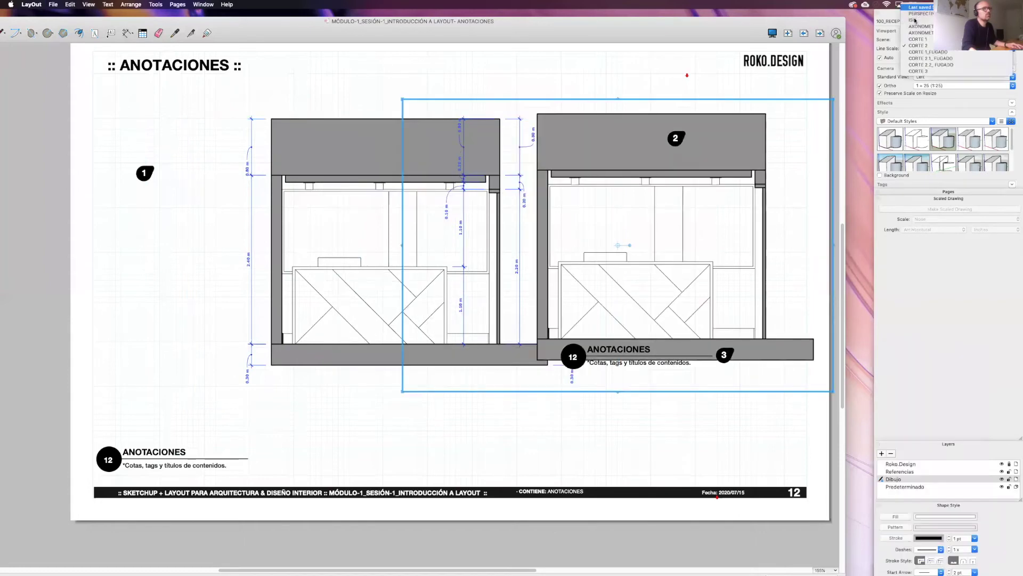
pyautogui.click(680, 202)
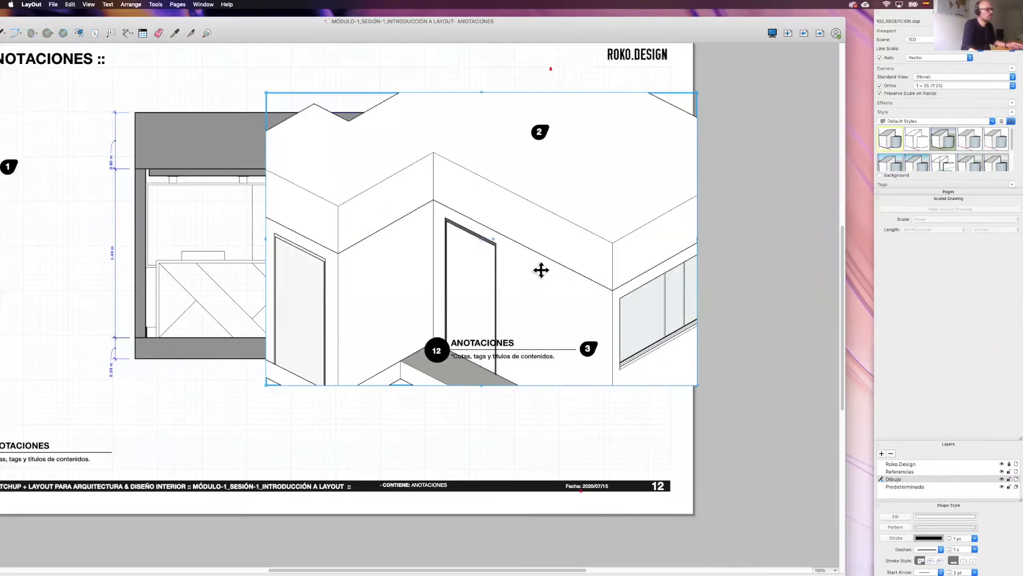
pyautogui.click(1013, 85)
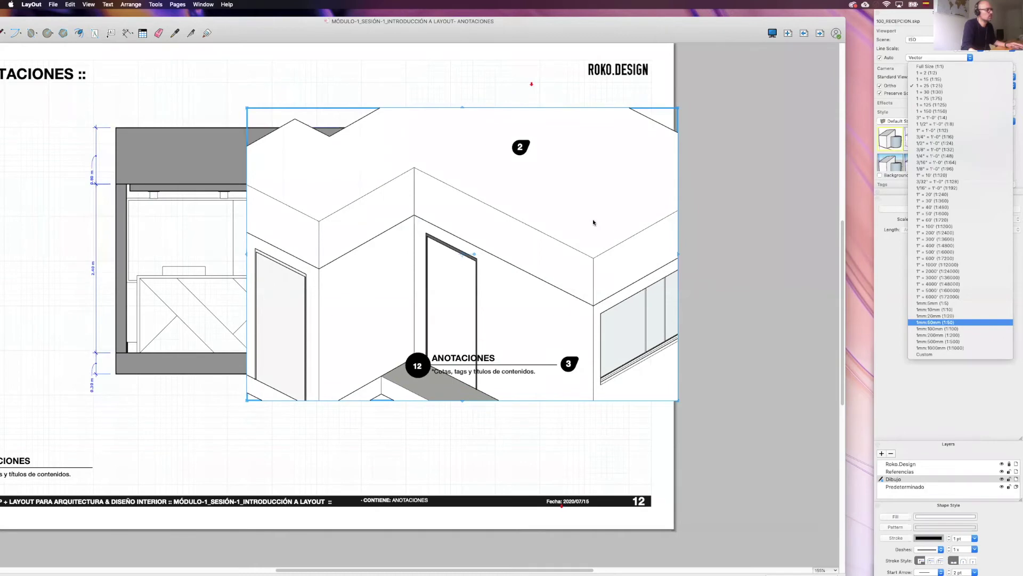
pyautogui.press('Return')
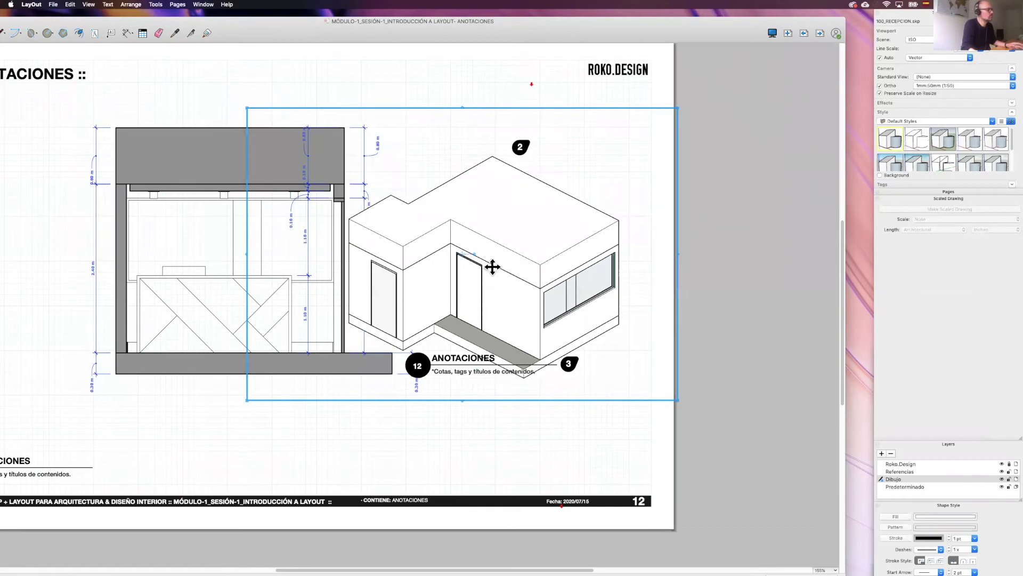
pyautogui.click(1012, 85)
pyautogui.scroll(5, 962, 88)
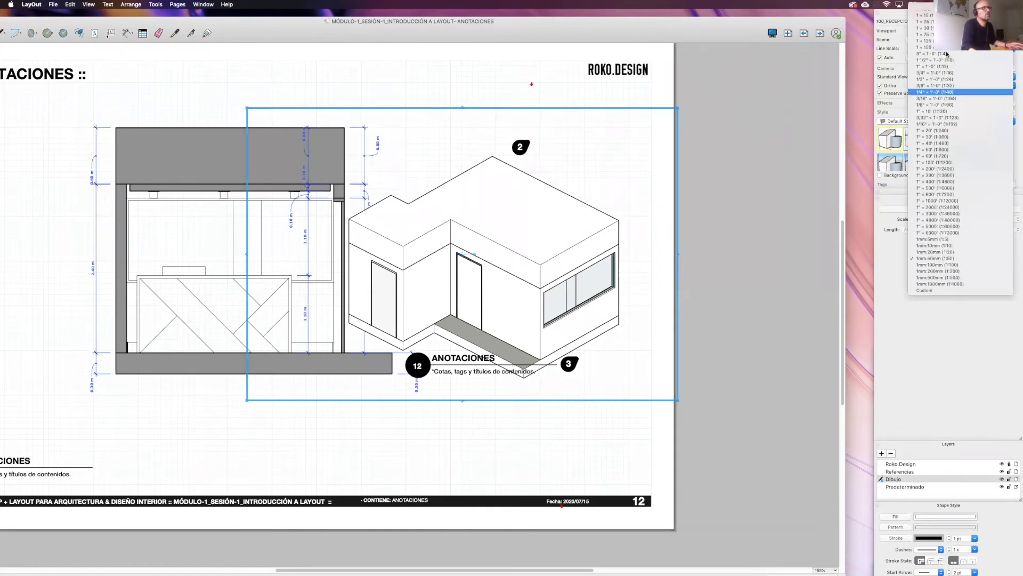
pyautogui.click(402, 250)
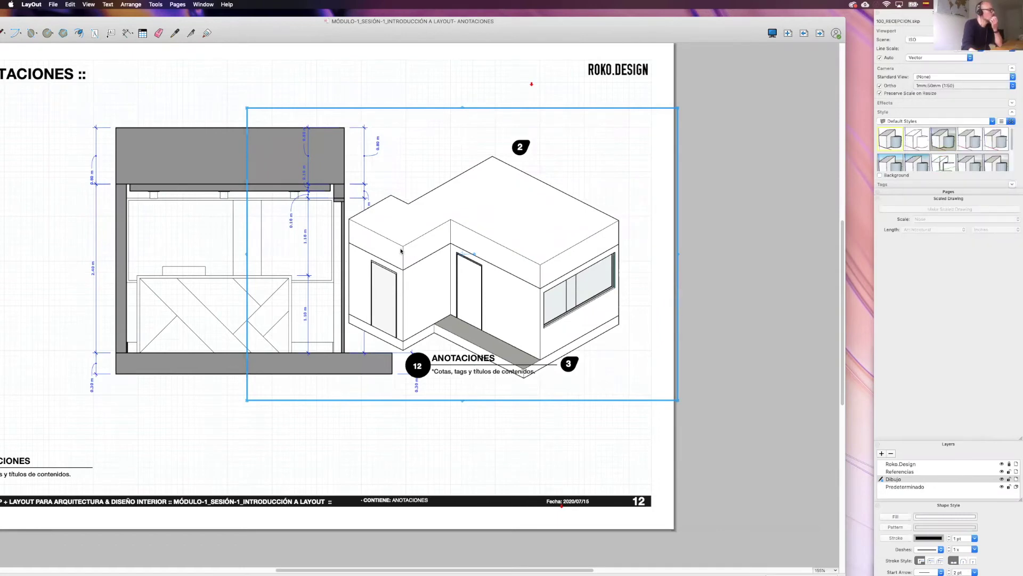
# Move the isometric viewport up-right and crop its top, right, left and bottom edges around the house
pyautogui.moveTo(417, 230); pyautogui.dragTo(524, 210)
pyautogui.moveTo(495, 85); pyautogui.dragTo(495, 166)
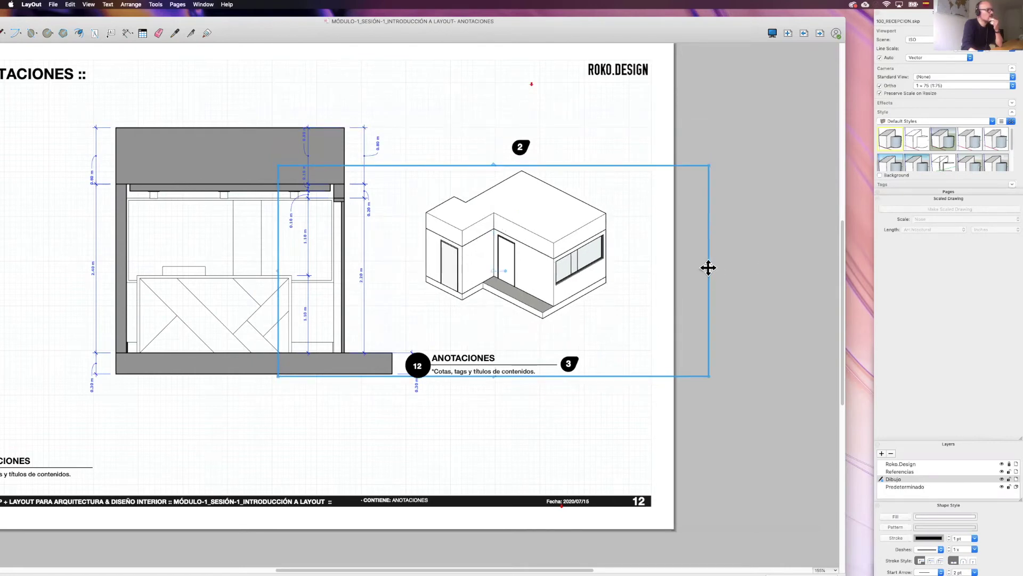
pyautogui.moveTo(709, 269); pyautogui.dragTo(620, 269)
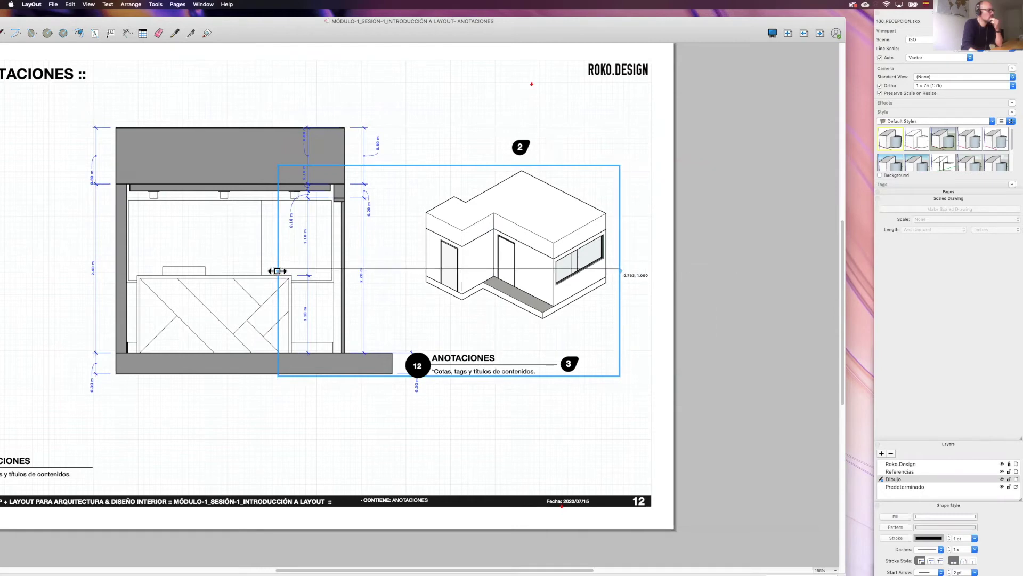
pyautogui.moveTo(277, 271); pyautogui.dragTo(411, 270)
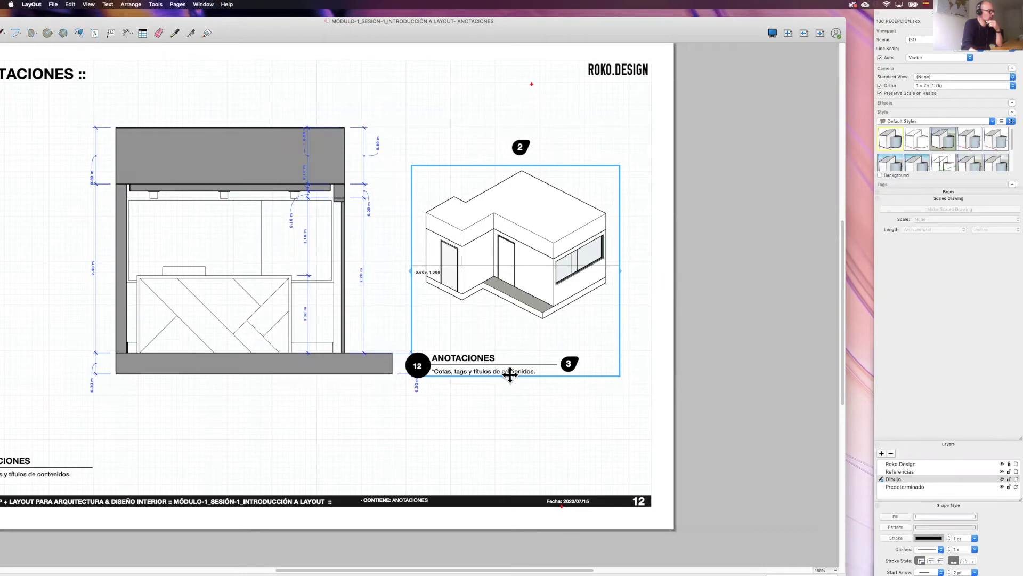
pyautogui.moveTo(509, 376); pyautogui.dragTo(515, 322)
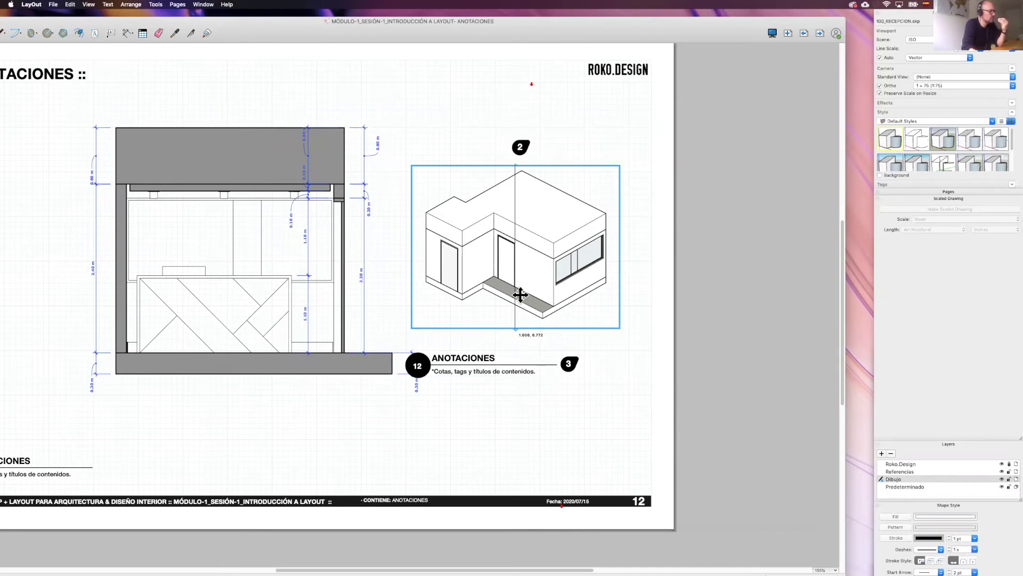
pyautogui.scroll(1, 522, 247)
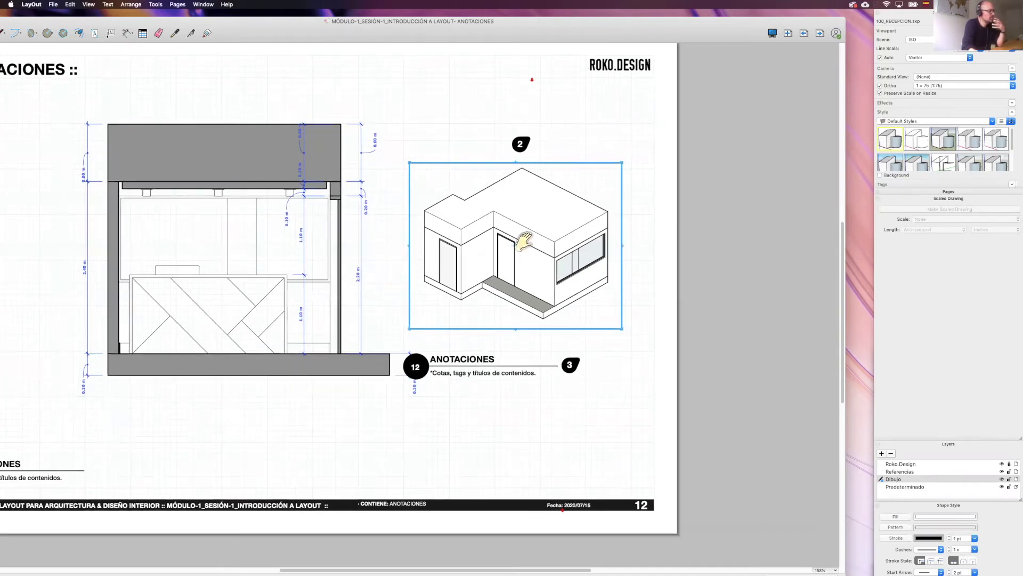
pyautogui.scroll(3, 545, 224)
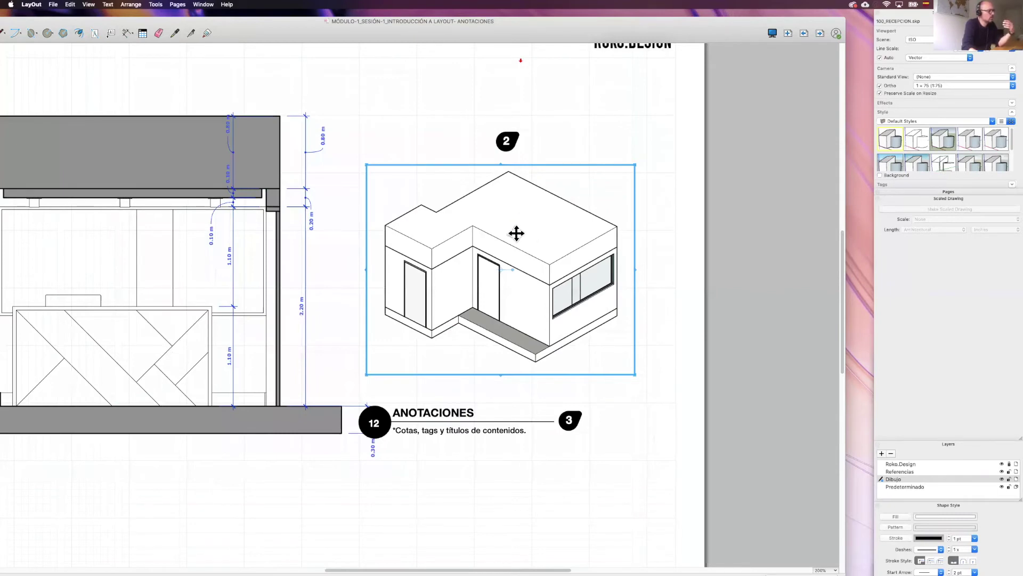
pyautogui.hscroll(1, 701, 240)
pyautogui.click(711, 262)
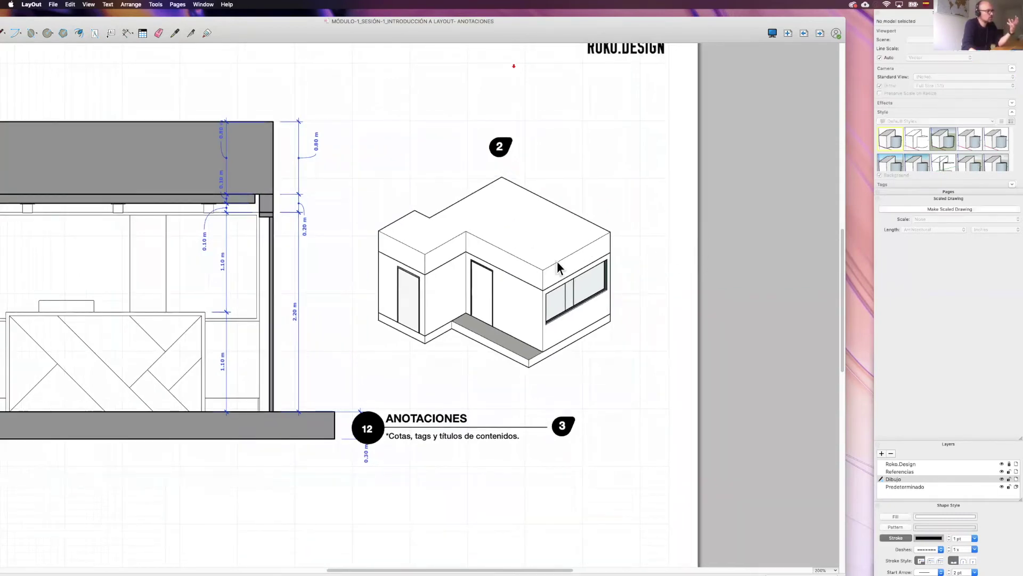
pyautogui.click(469, 241)
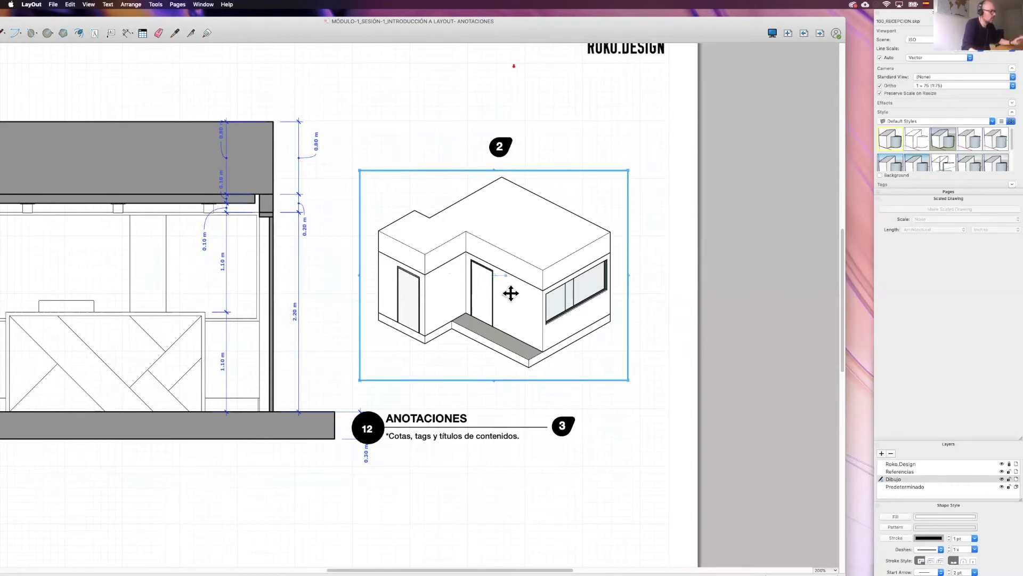
pyautogui.hscroll(2, 715, 313)
pyautogui.click(521, 183)
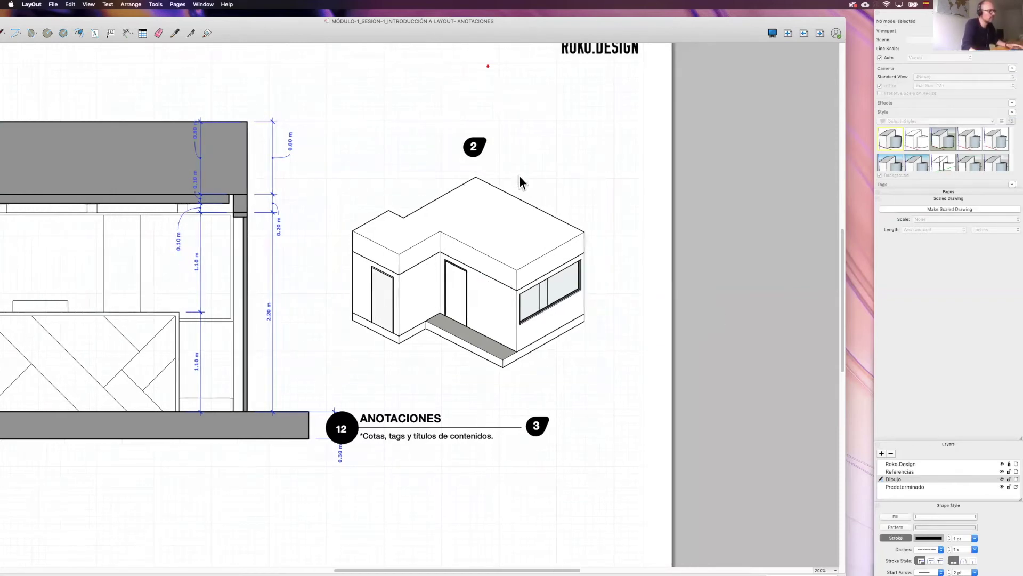
# Chain height dimensions 0.30, 2.40 and 0.80 m up the house's right corner
pyautogui.click(125, 35)
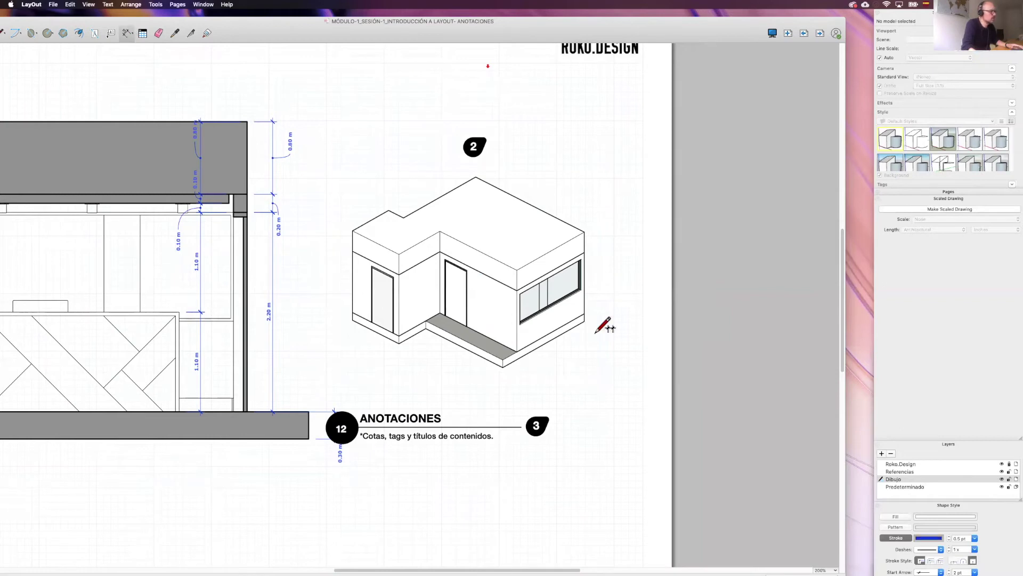
pyautogui.scroll(2, 587, 318)
pyautogui.click(583, 318)
pyautogui.click(583, 311)
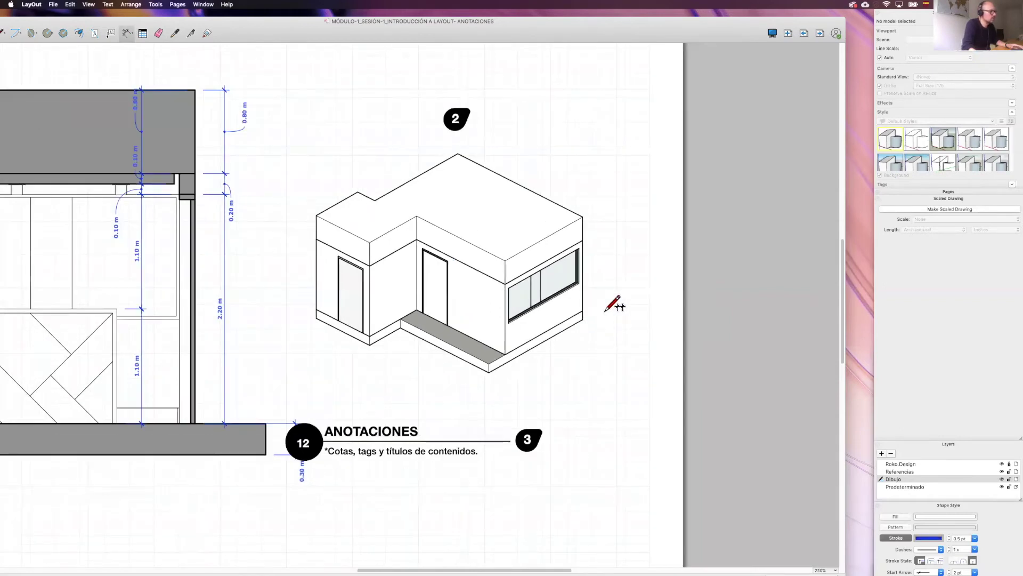
pyautogui.doubleClick(584, 239)
pyautogui.doubleClick(583, 216)
# Chain roof-width dimensions 4.95, 3.48, 0.68 and 1.74 m across the top
pyautogui.doubleClick(477, 161)
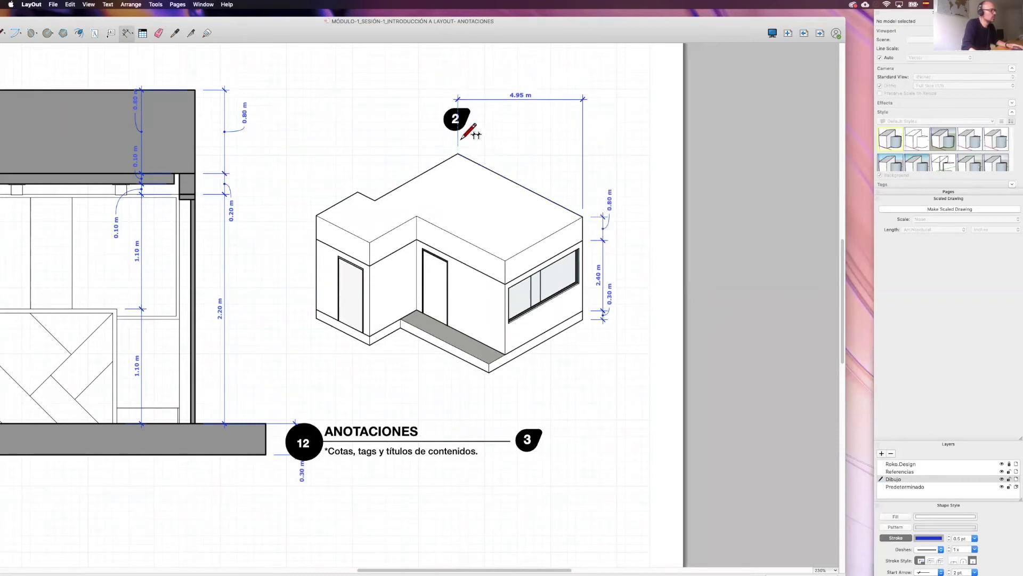
pyautogui.click(453, 96)
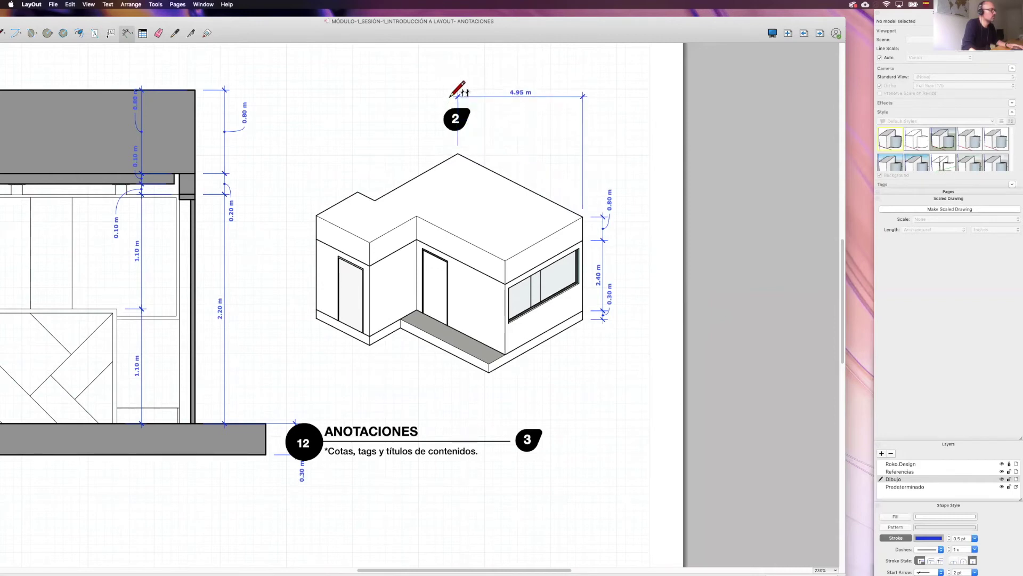
pyautogui.doubleClick(375, 200)
pyautogui.doubleClick(358, 191)
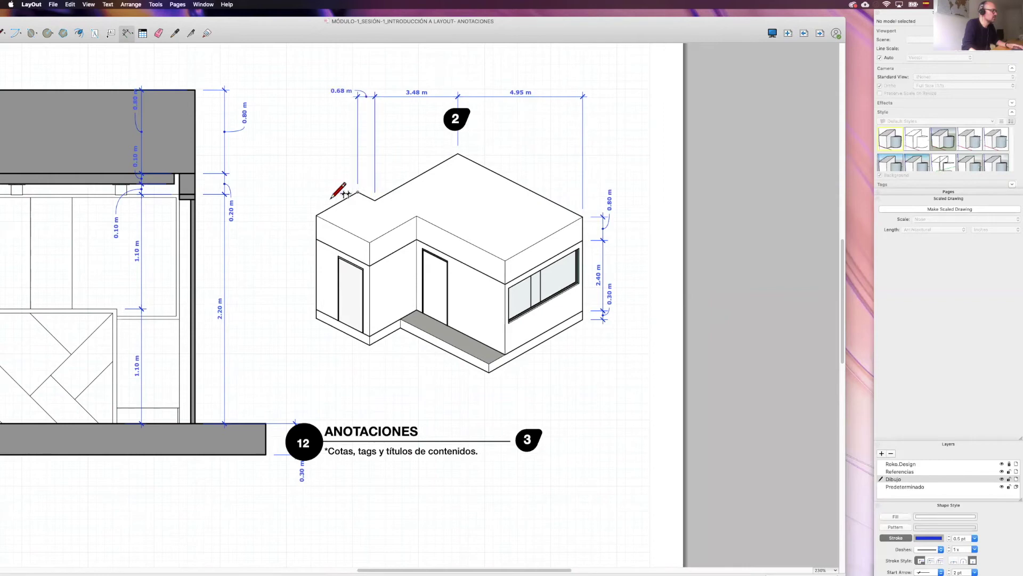
pyautogui.doubleClick(316, 215)
pyautogui.press('space')
# Move the 0.68 m dimension label up clear of the others
pyautogui.click(352, 93)
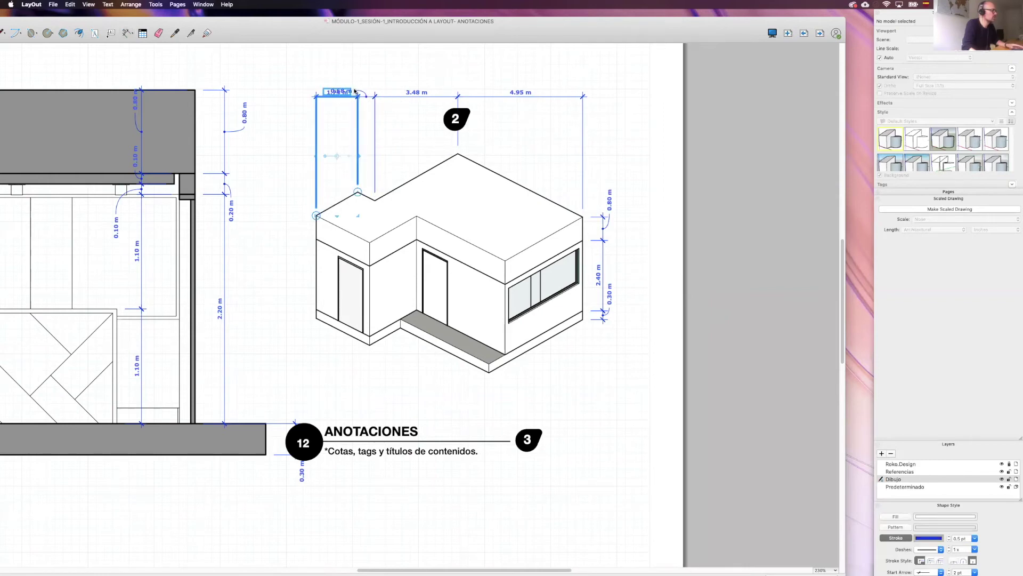
pyautogui.scroll(1, 355, 91)
pyautogui.scroll(5, 353, 90)
pyautogui.moveTo(343, 92)
pyautogui.mouseDown()
pyautogui.moveTo(422, 63)
pyautogui.moveTo(500, 69)
pyautogui.mouseUp()
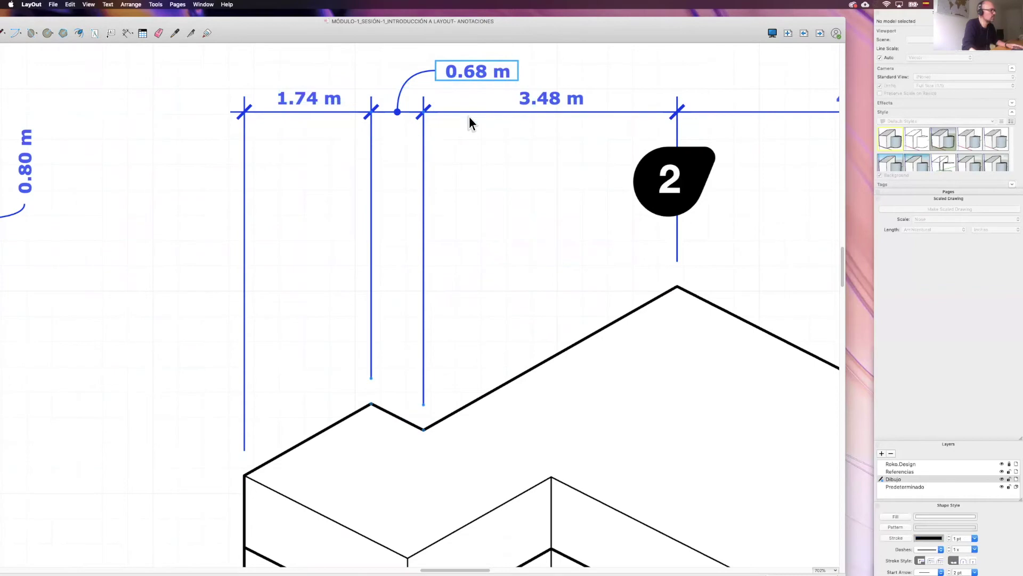
pyautogui.scroll(-3, 469, 116)
pyautogui.scroll(1, 382, 135)
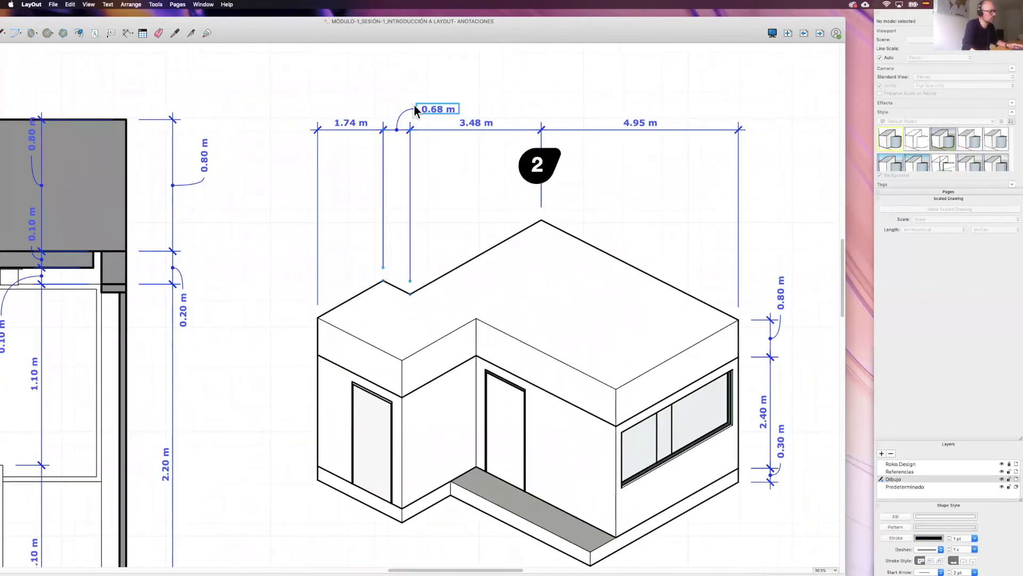
pyautogui.scroll(2, 419, 107)
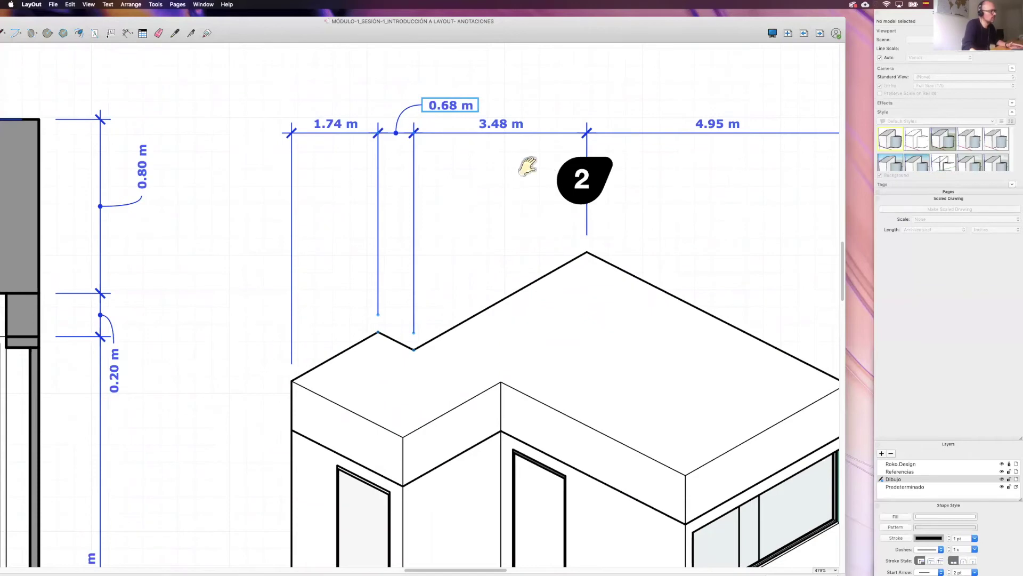
pyautogui.moveTo(339, 152); pyautogui.dragTo(303, 149, button='middle')
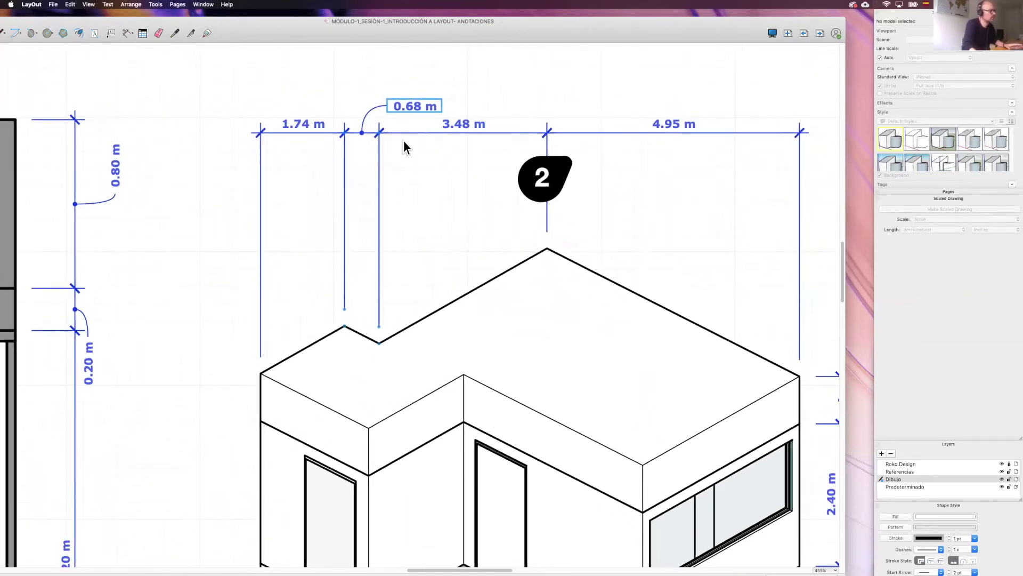
pyautogui.scroll(-1, 408, 141)
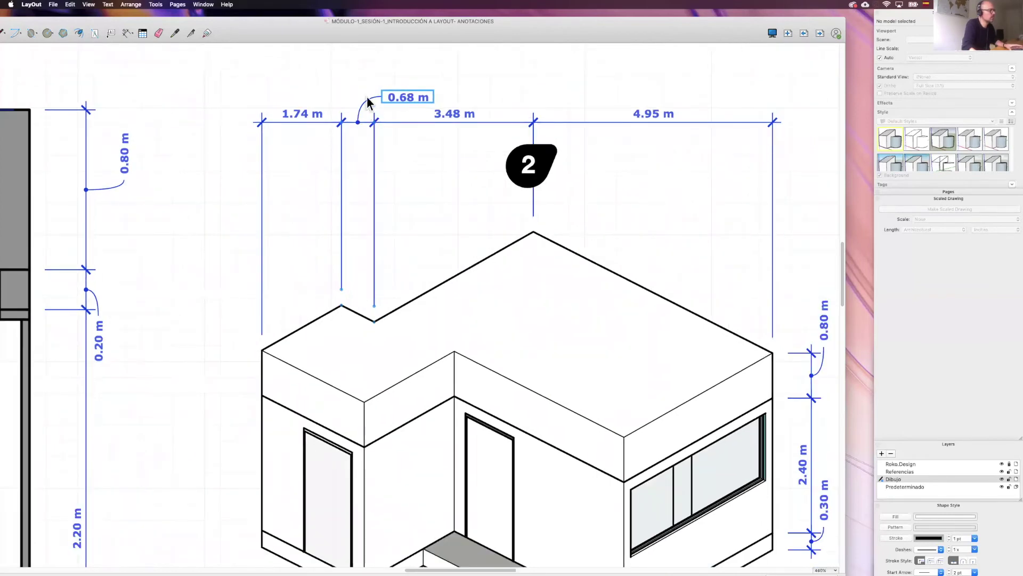
pyautogui.scroll(-3, 379, 102)
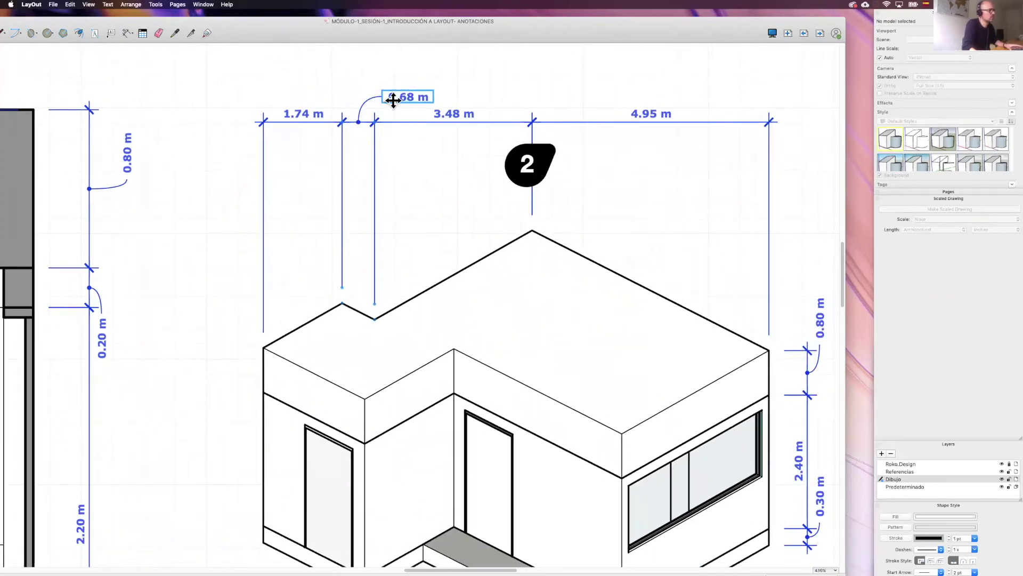
pyautogui.click(765, 199)
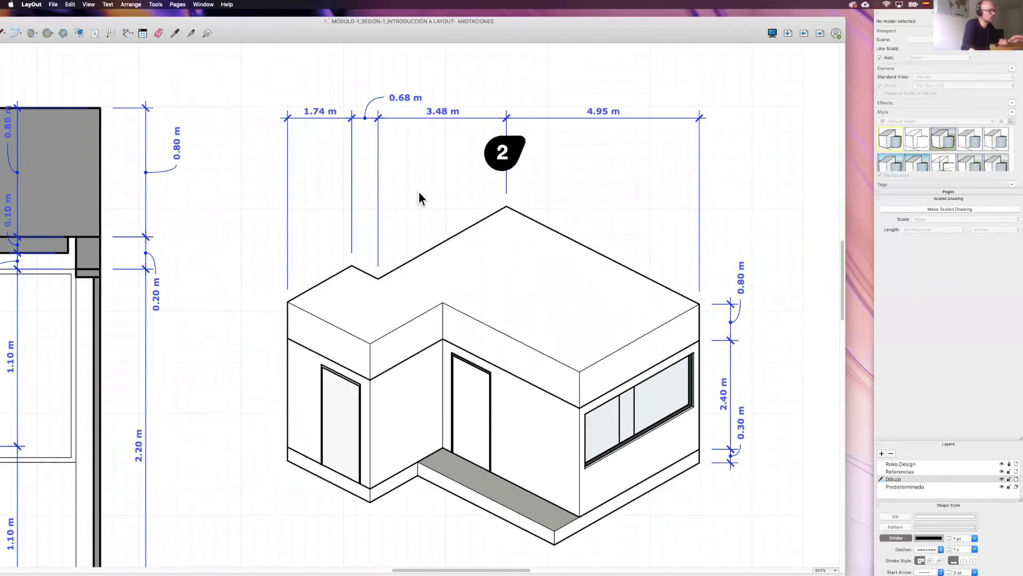
pyautogui.scroll(-1, 396, 220)
# Draw test aligned dimensions along the roof edge to the apex
pyautogui.click(127, 33)
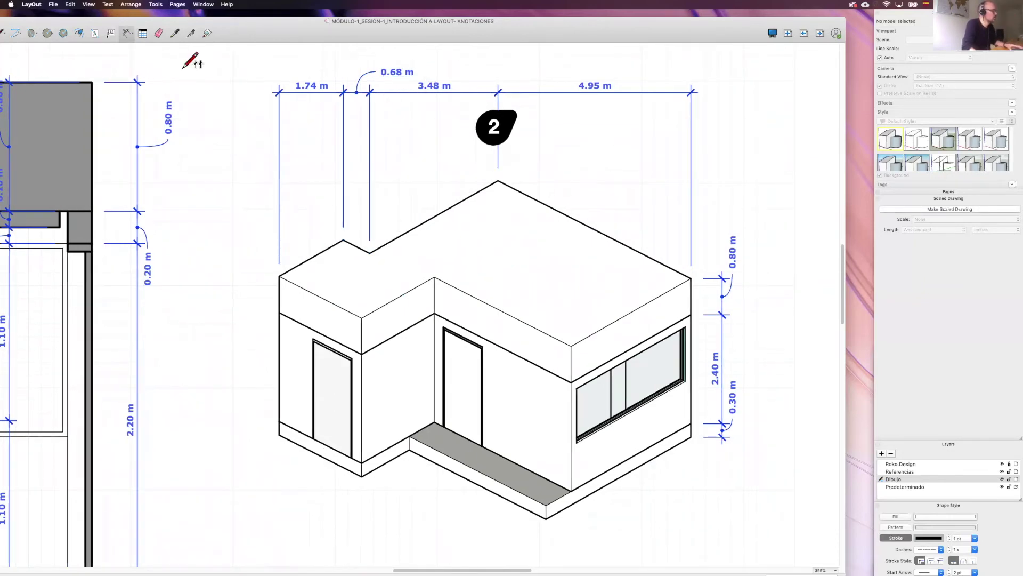
pyautogui.click(344, 240)
pyautogui.click(373, 253)
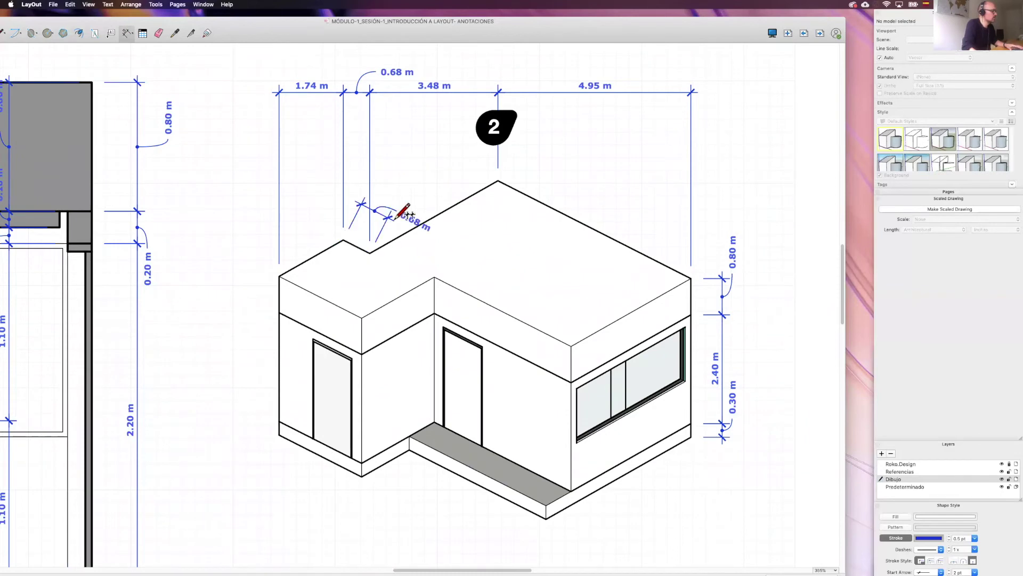
pyautogui.click(501, 182)
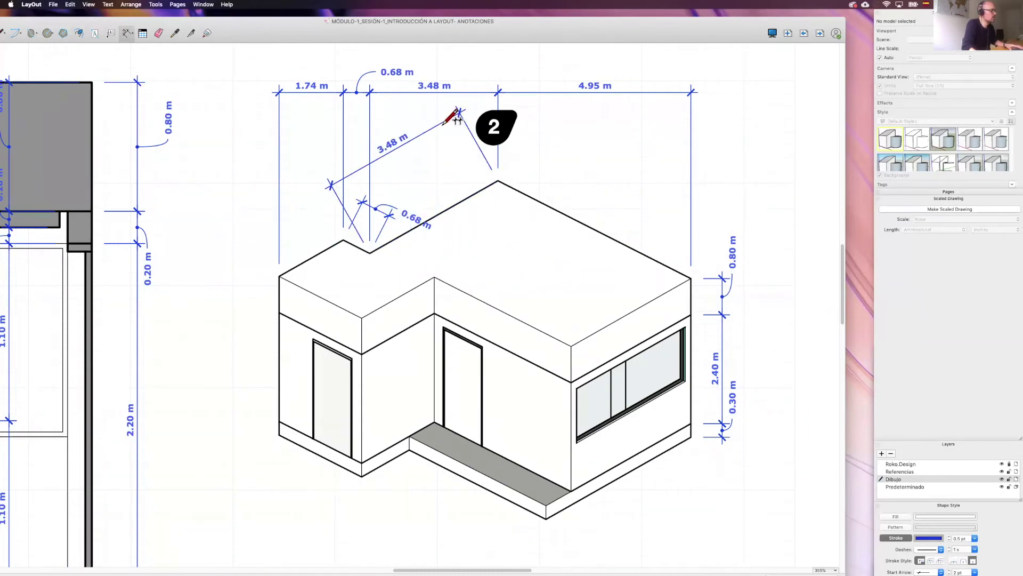
pyautogui.click(462, 115)
pyautogui.press('space')
# Delete the aligned 0.68 m and 3.48 m test dimensions
pyautogui.click(411, 215)
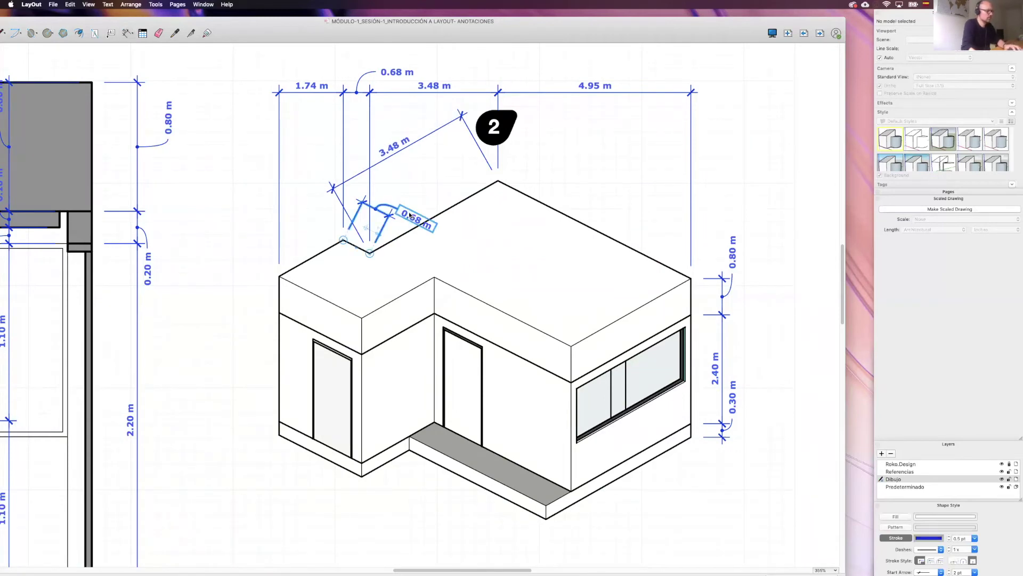
pyautogui.press('Delete')
pyautogui.click(395, 151)
pyautogui.press('Delete')
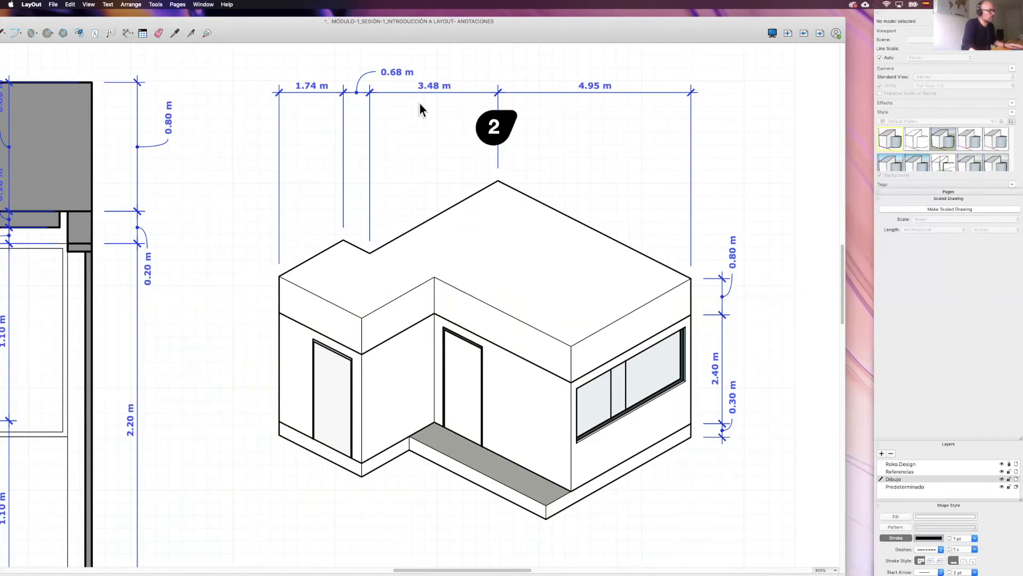
pyautogui.scroll(-10, 473, 193)
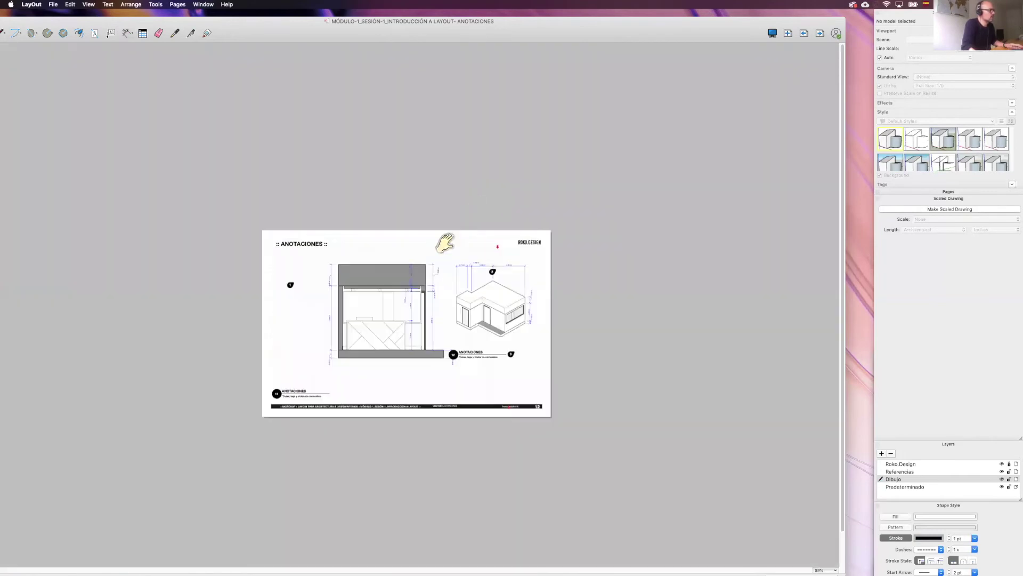
# Select the isometric house view and drag a duplicate off to the right of the page
pyautogui.scroll(1, 506, 301)
pyautogui.click(506, 298)
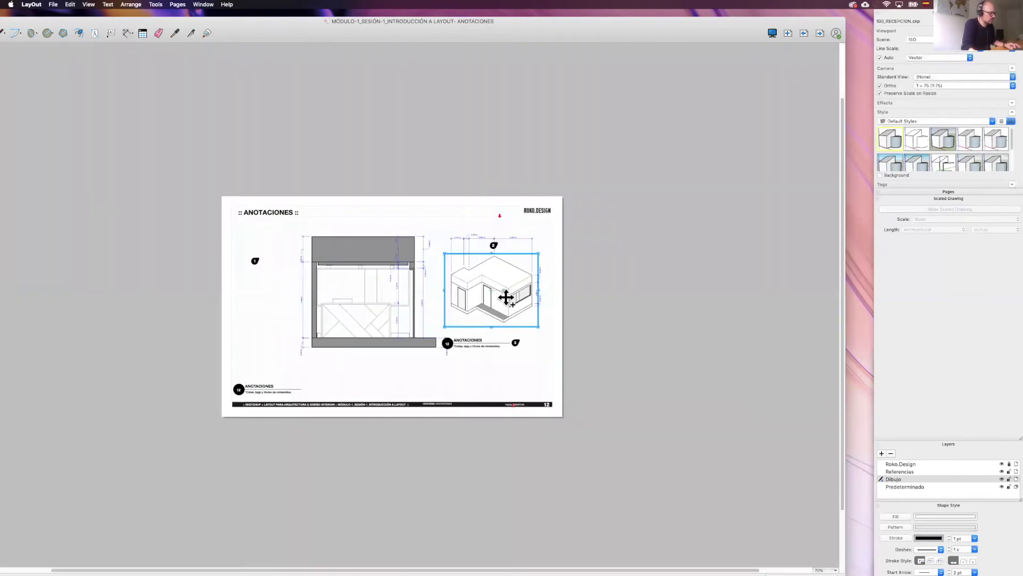
pyautogui.click(817, 33)
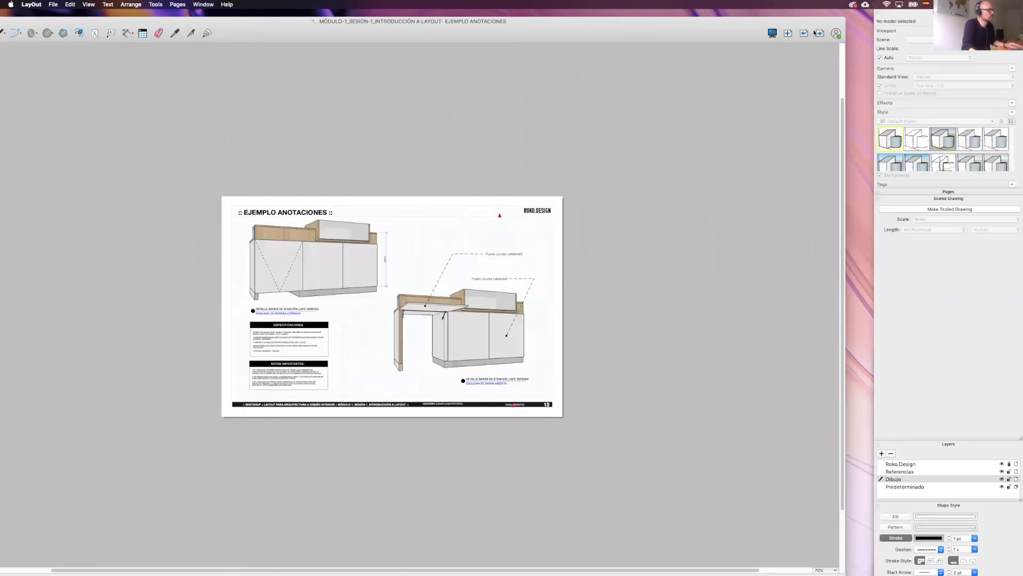
pyautogui.click(806, 34)
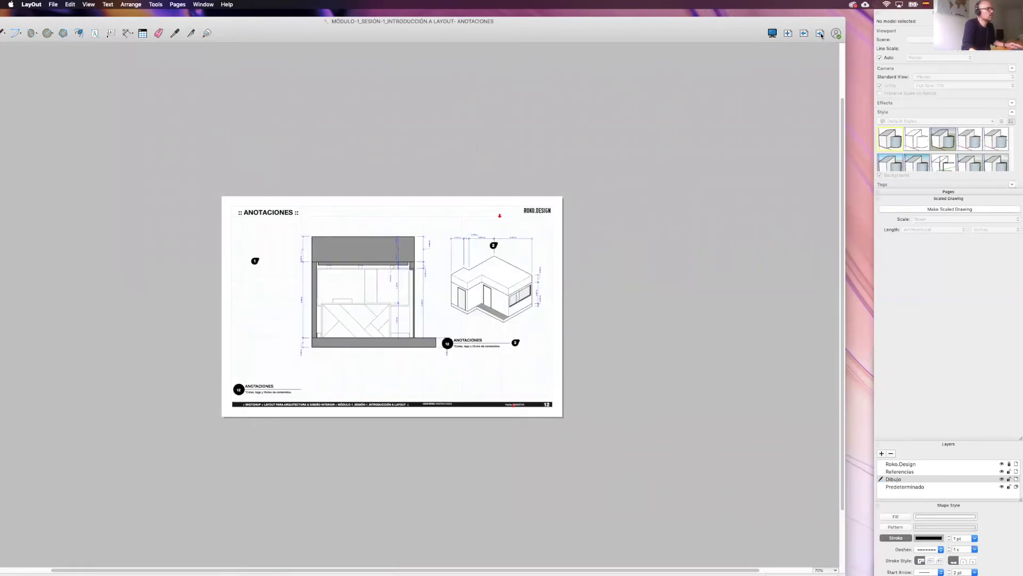
pyautogui.click(483, 287)
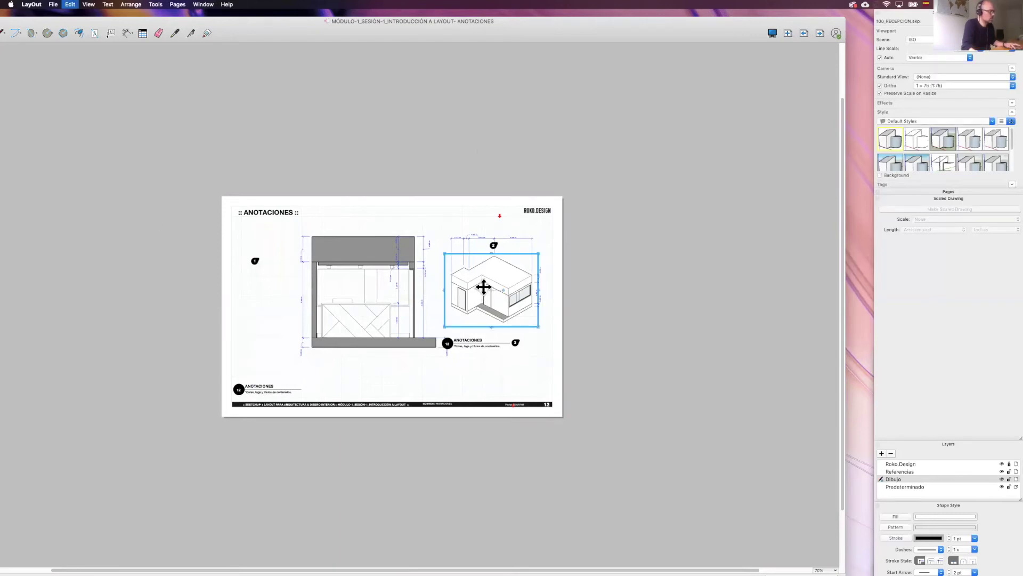
pyautogui.keyDown('alt'); pyautogui.moveTo(491, 281); pyautogui.dragTo(622, 251); pyautogui.keyUp('alt')
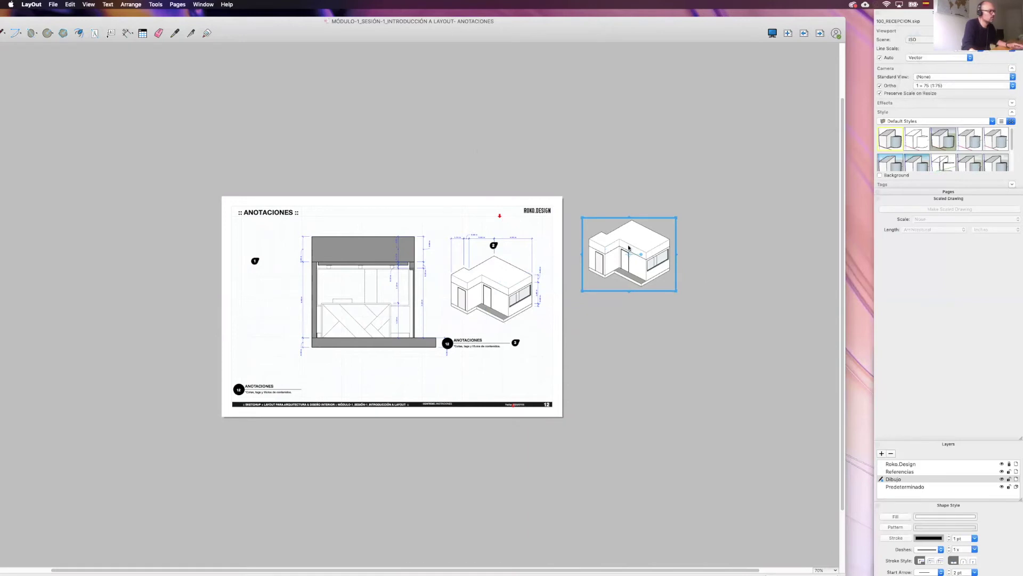
pyautogui.scroll(2, 646, 267)
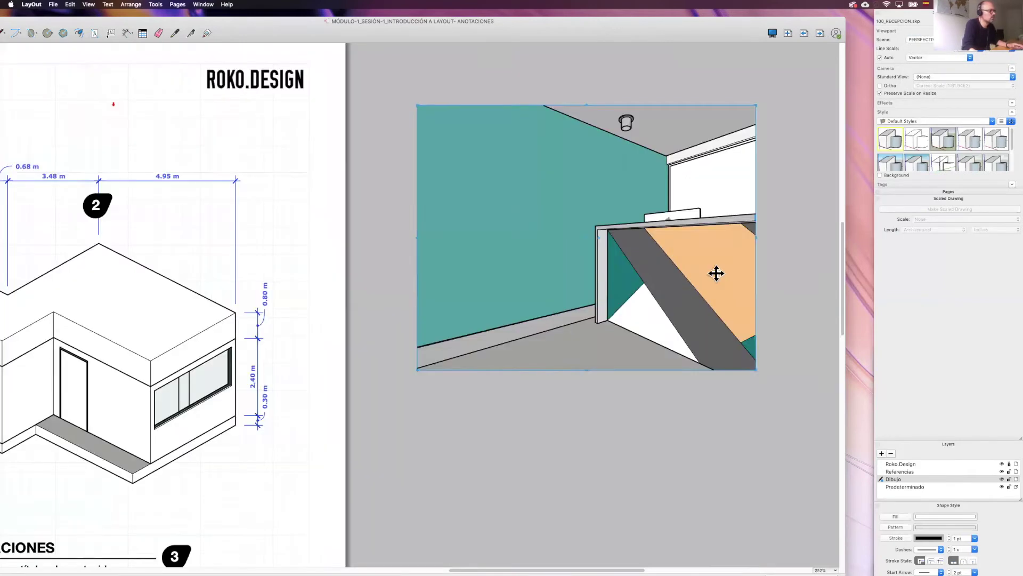
pyautogui.scroll(10, 693, 267)
pyautogui.hscroll(2, 134, 75)
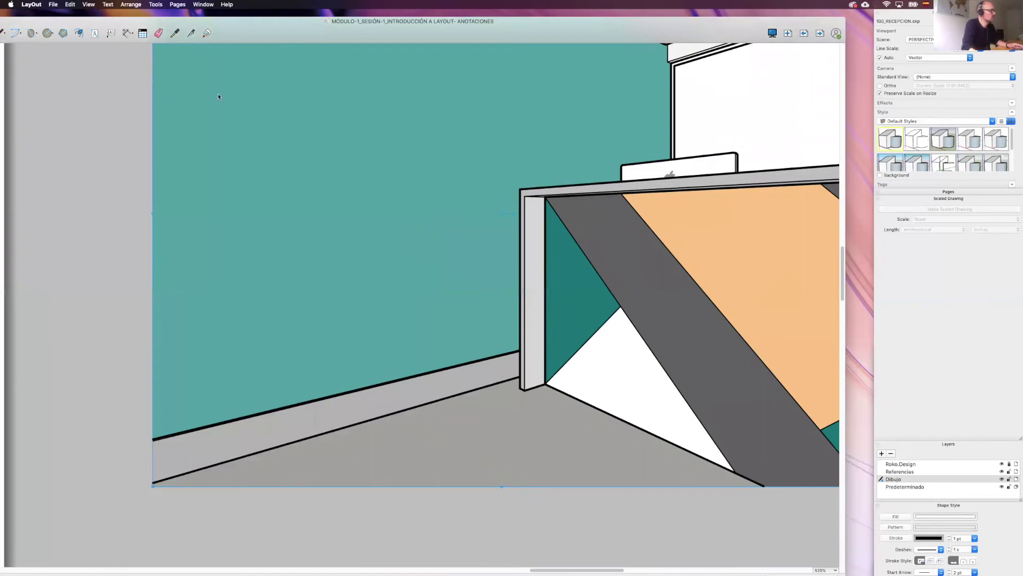
pyautogui.press('d')
pyautogui.click(521, 389)
pyautogui.doubleClick(520, 188)
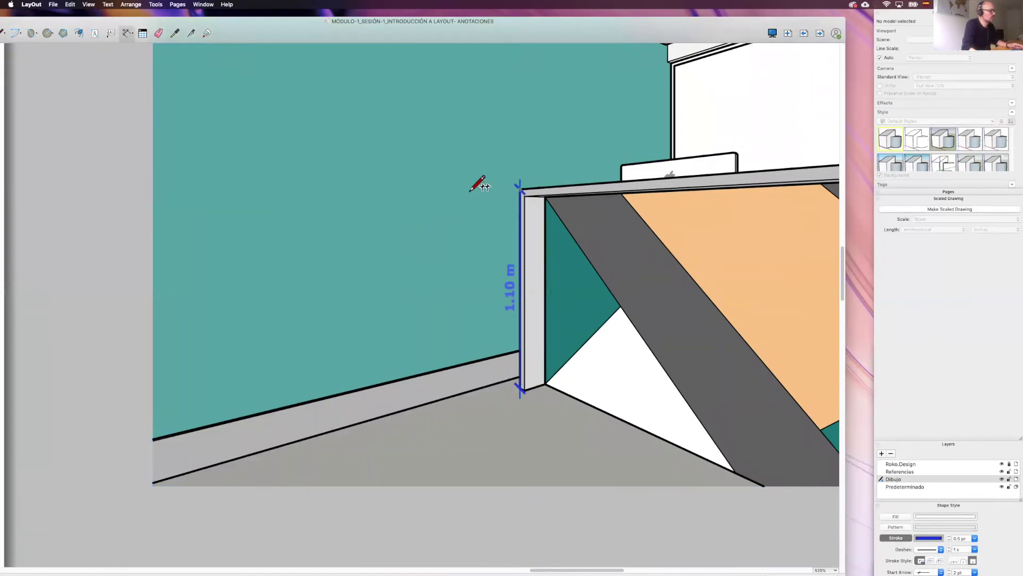
pyautogui.scroll(-3, 567, 166)
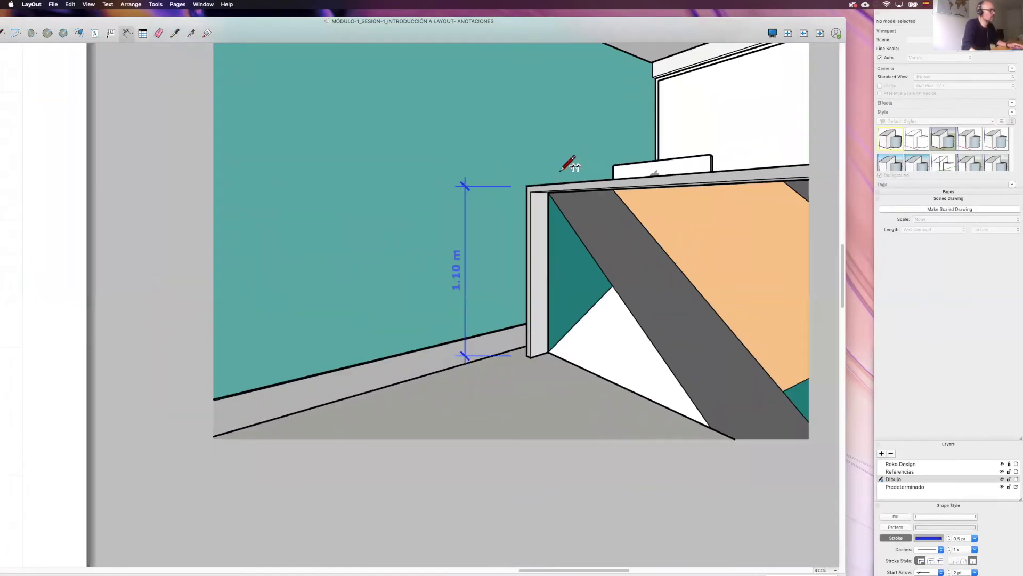
pyautogui.scroll(-2, 566, 166)
pyautogui.click(427, 293)
pyautogui.click(436, 276)
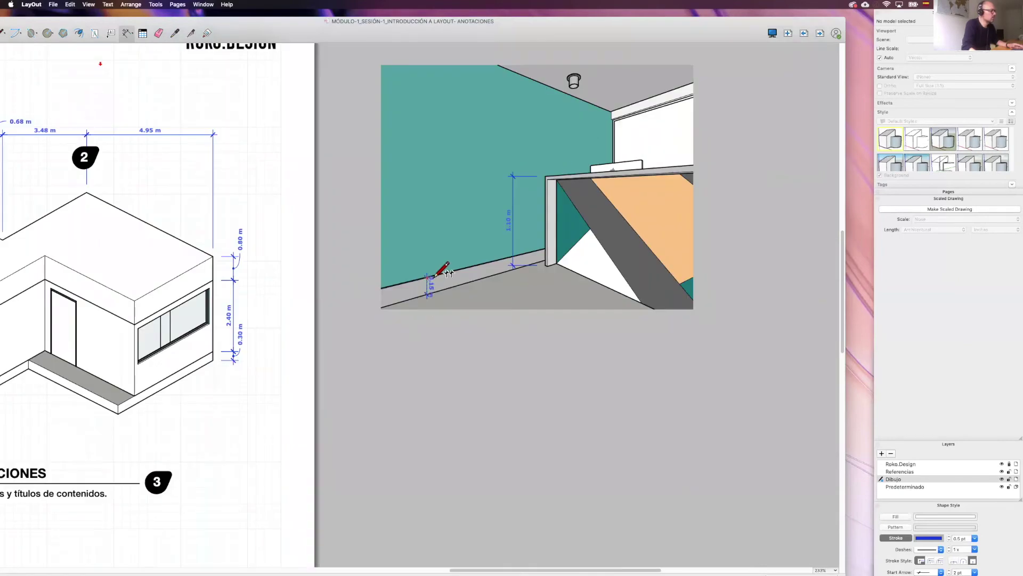
pyautogui.click(462, 279)
pyautogui.scroll(2, 469, 272)
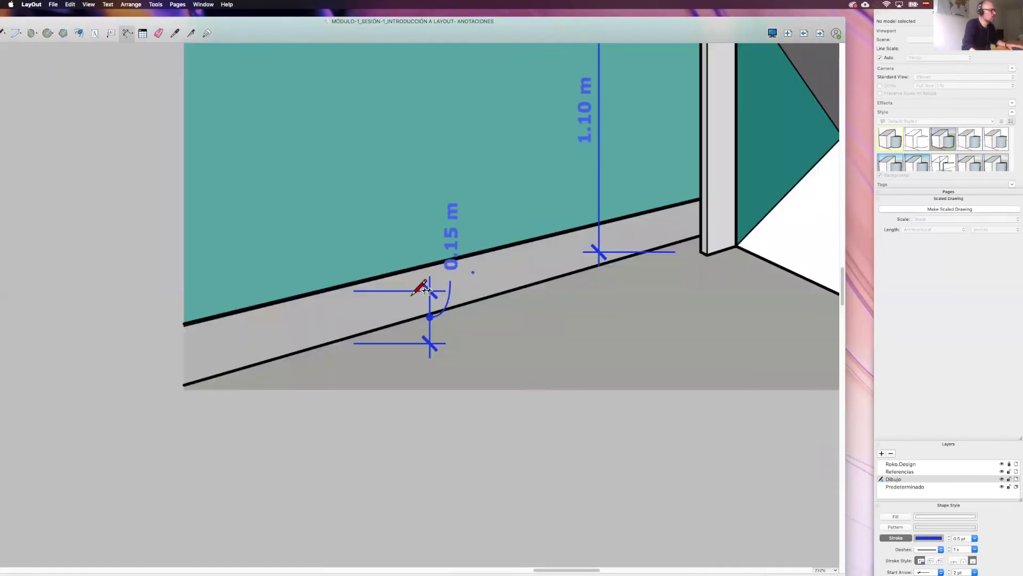
pyautogui.scroll(-4, 430, 274)
pyautogui.scroll(1, 429, 270)
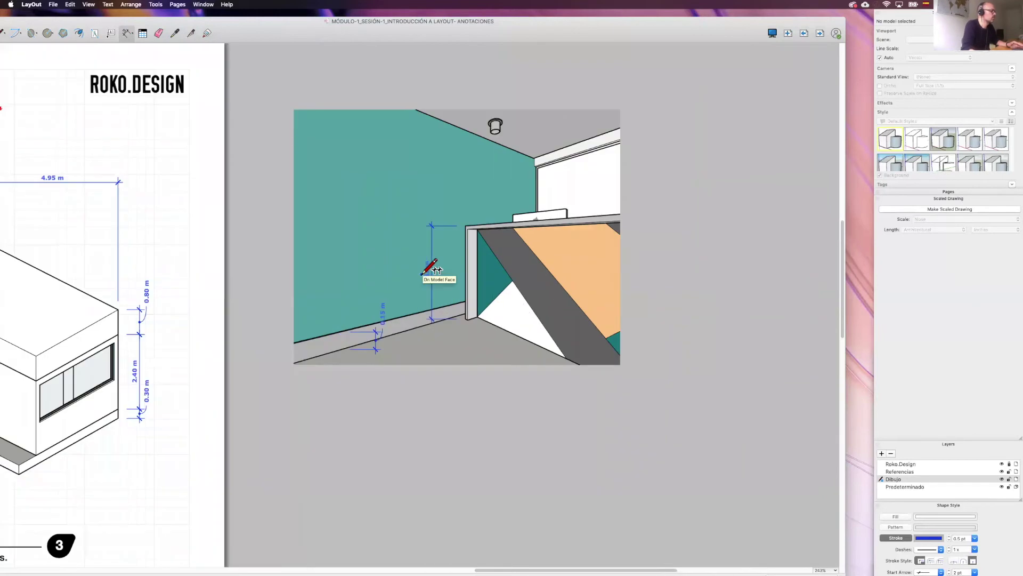
pyautogui.scroll(2, 430, 269)
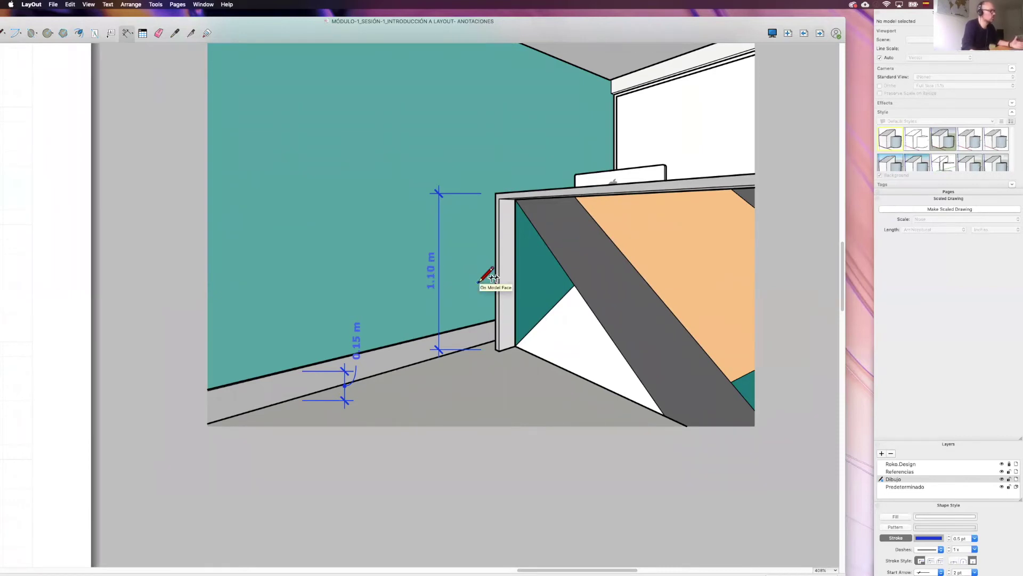
pyautogui.press('space')
pyautogui.click(429, 277)
pyautogui.press('Delete')
pyautogui.click(351, 343)
pyautogui.press('Delete')
pyautogui.scroll(-1, 352, 343)
pyautogui.scroll(-2, 352, 343)
pyautogui.scroll(-6, 635, 288)
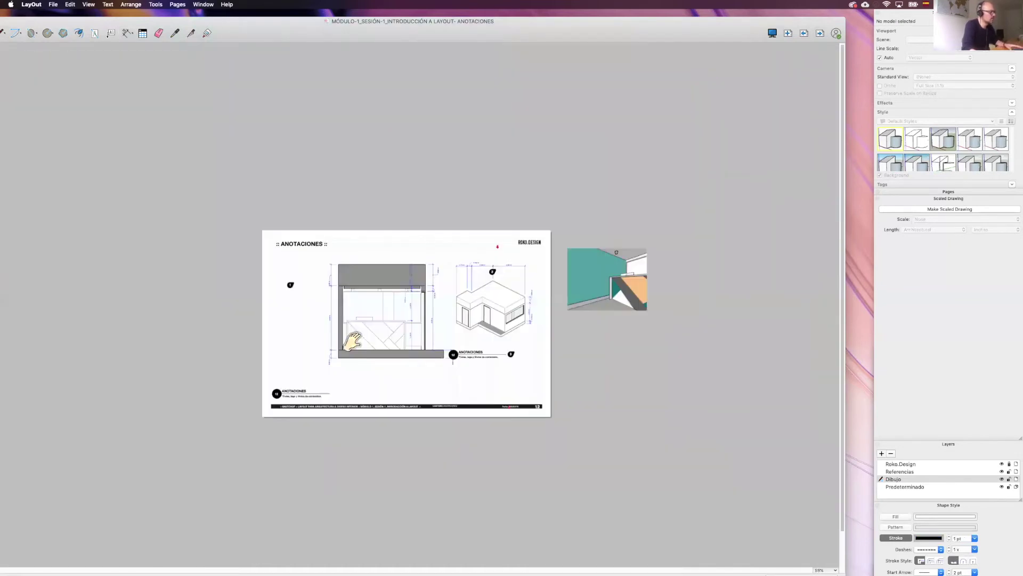
# Delete the perspective viewport copy and pan back to the section drawing
pyautogui.scroll(3, 574, 293)
pyautogui.click(663, 279)
pyautogui.press('Delete')
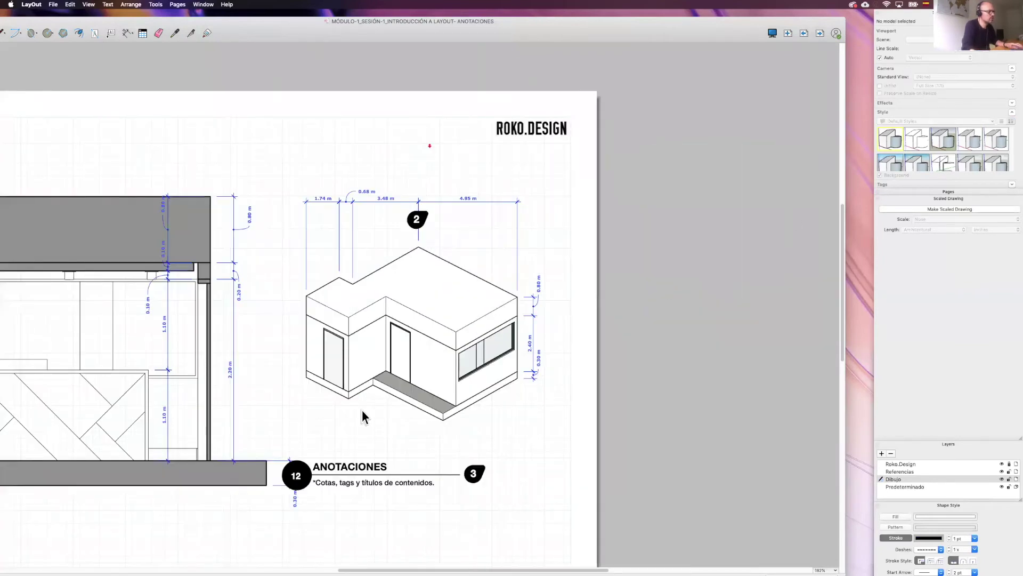
pyautogui.hscroll(-2, 477, 370)
pyautogui.hscroll(-3, 524, 352)
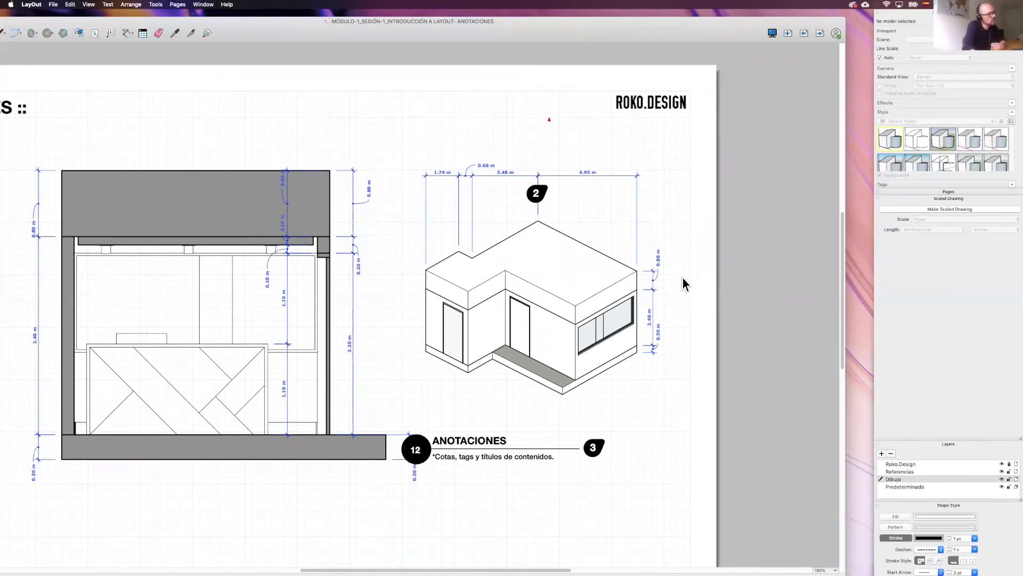
pyautogui.hscroll(-1, 681, 267)
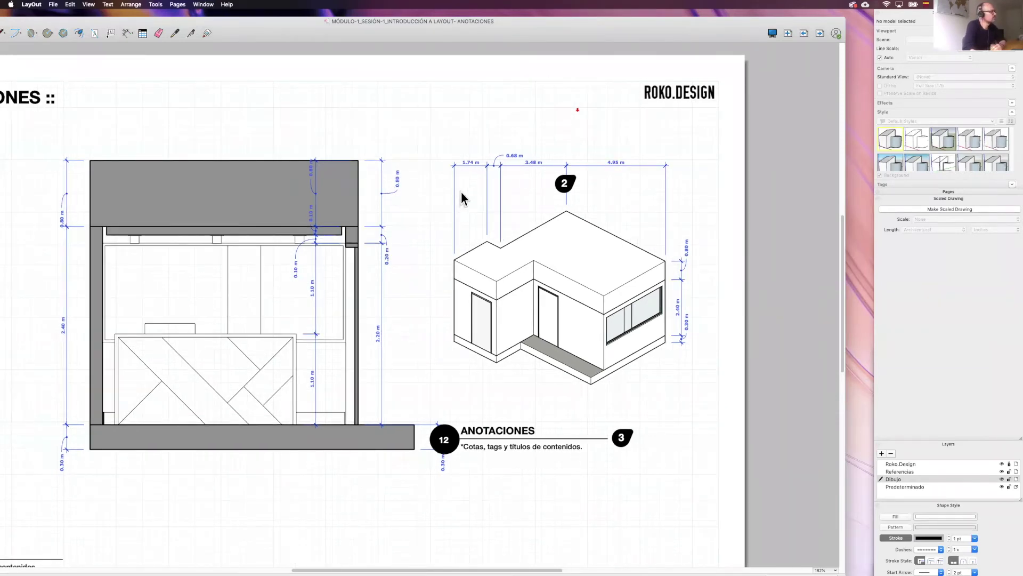
pyautogui.hscroll(-2, 512, 187)
pyautogui.hscroll(-1, 471, 193)
pyautogui.hscroll(-1, 471, 193)
pyautogui.hscroll(-1, 20, 140)
pyautogui.hscroll(-1, 252, 136)
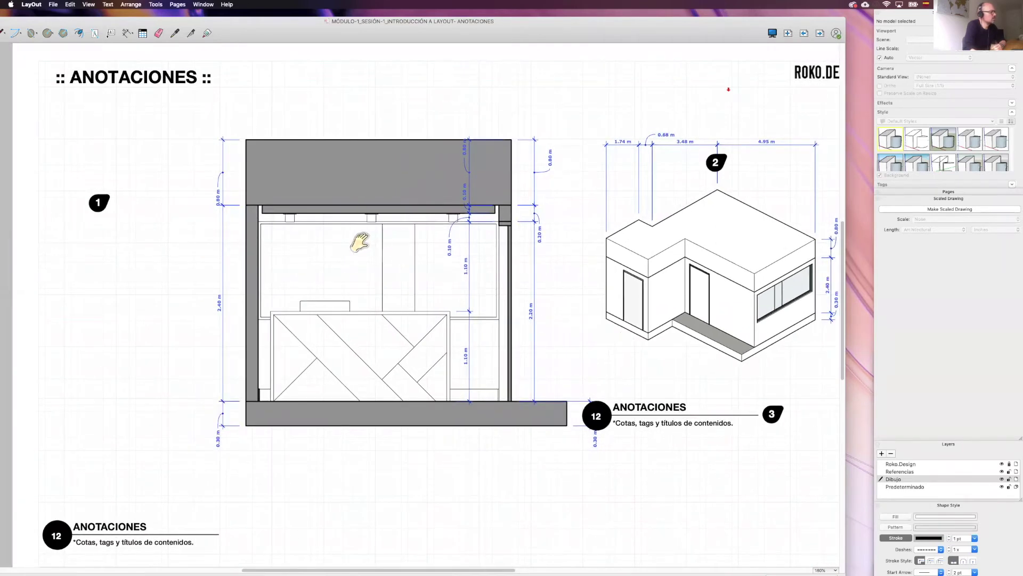
pyautogui.hscroll(2, 241, 184)
pyautogui.click(111, 33)
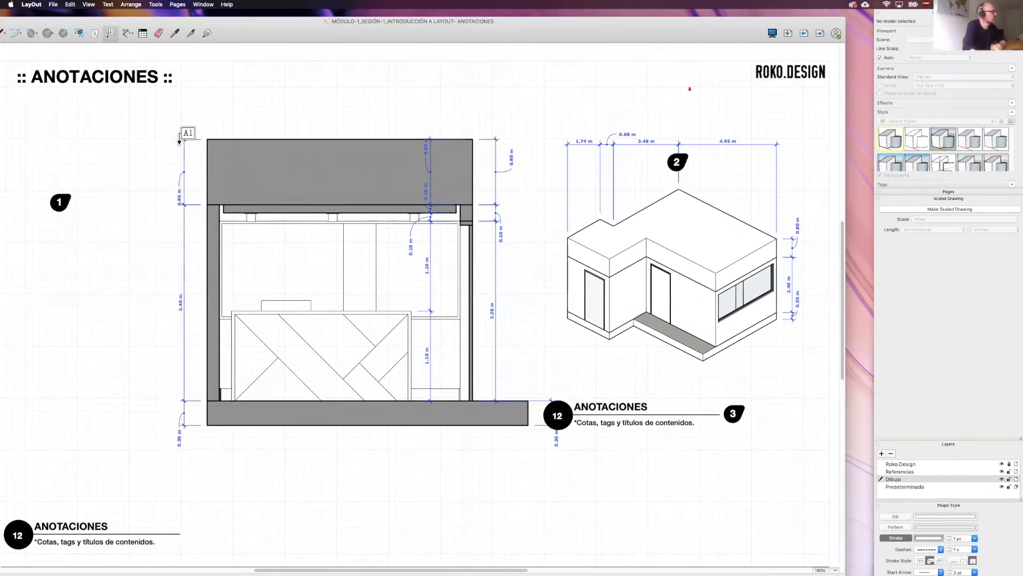
# Place a leader label from the reception counter to a text box left of the drawing
pyautogui.hscroll(-2, 407, 280)
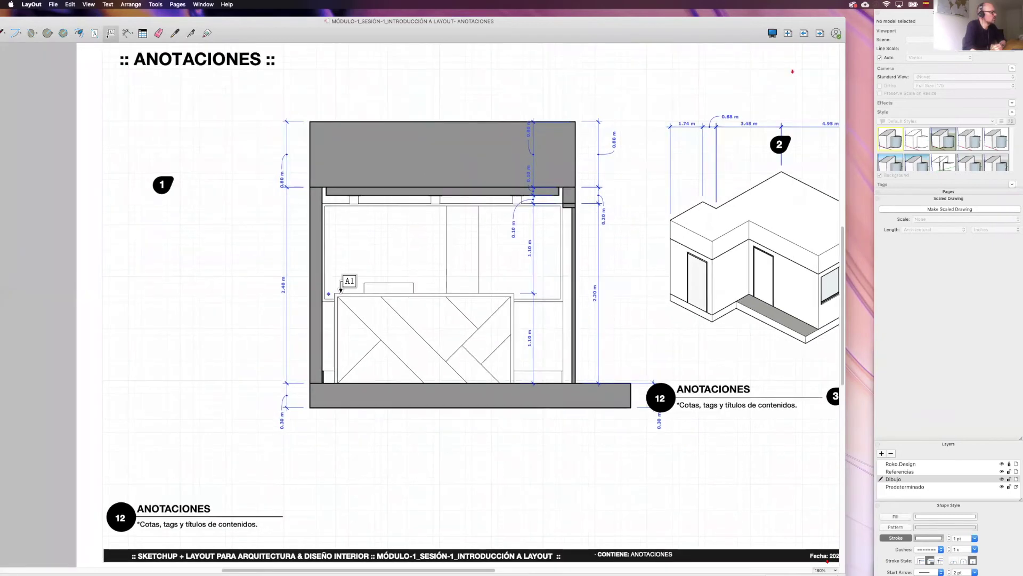
pyautogui.scroll(1, 351, 292)
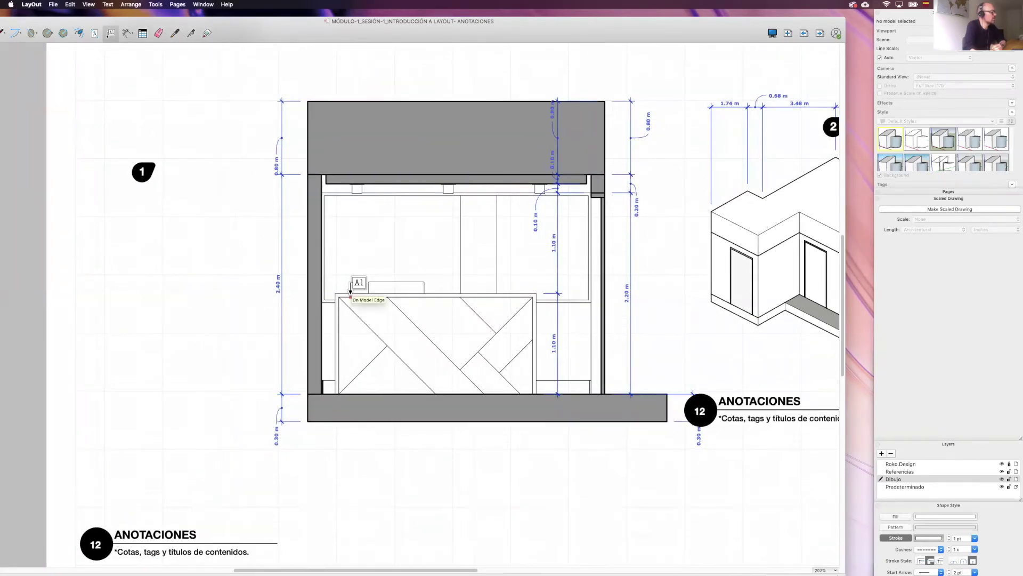
pyautogui.click(350, 292)
pyautogui.click(248, 233)
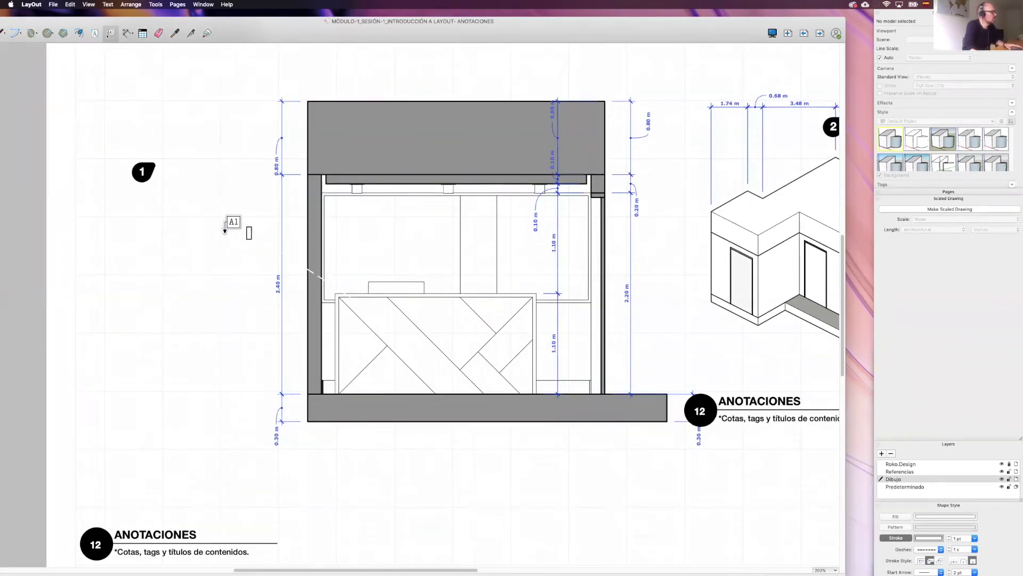
pyautogui.click(204, 237)
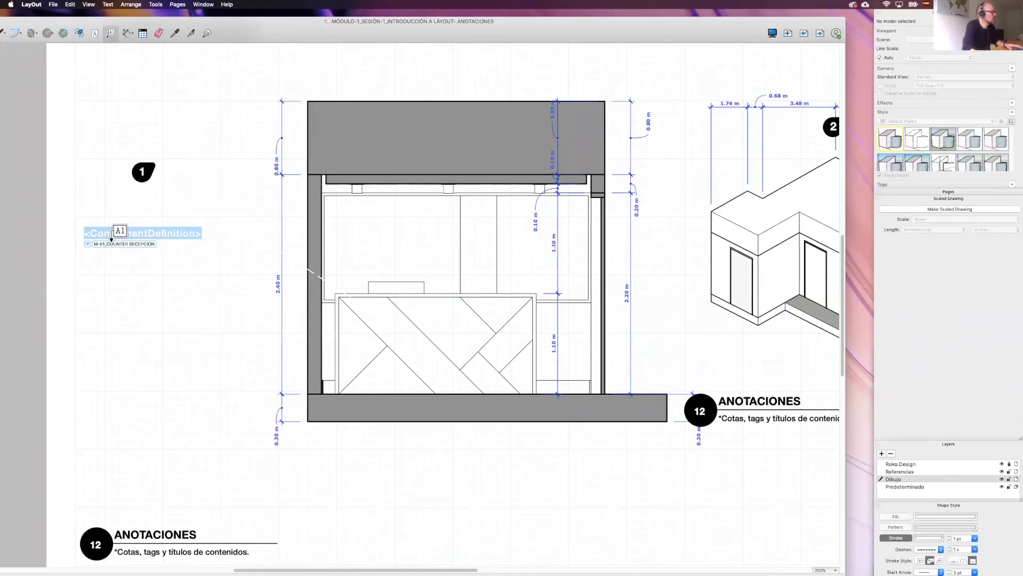
pyautogui.press('BackSpace')
pyautogui.press('Escape')
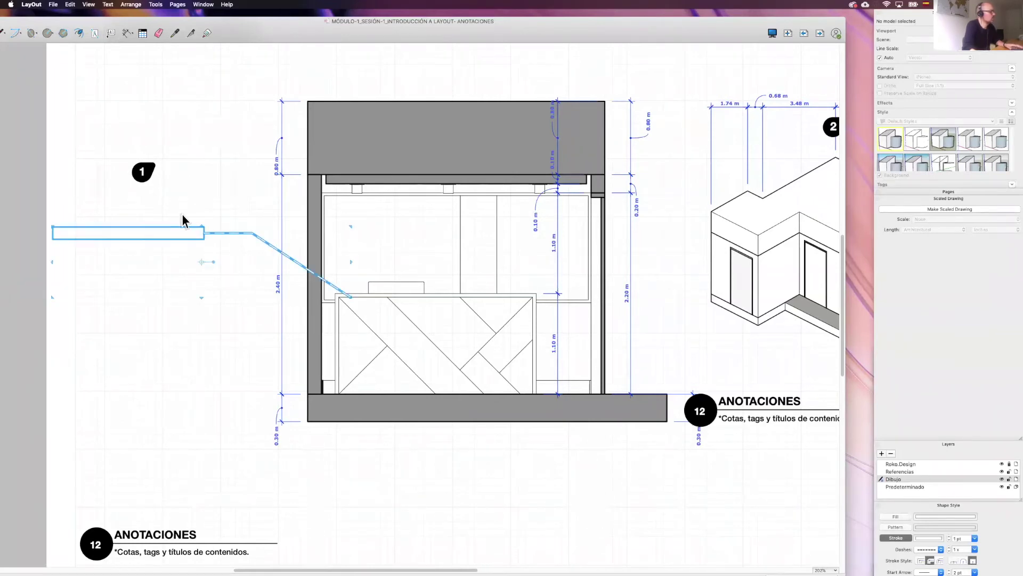
# Give the label box no fill and a black leader line
pyautogui.hscroll(-2, 297, 213)
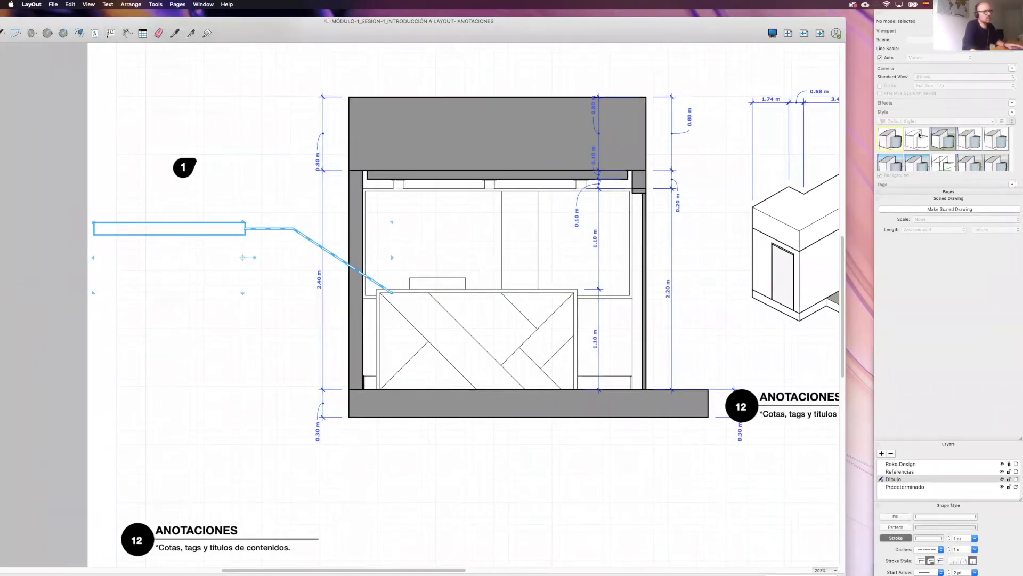
pyautogui.click(976, 200)
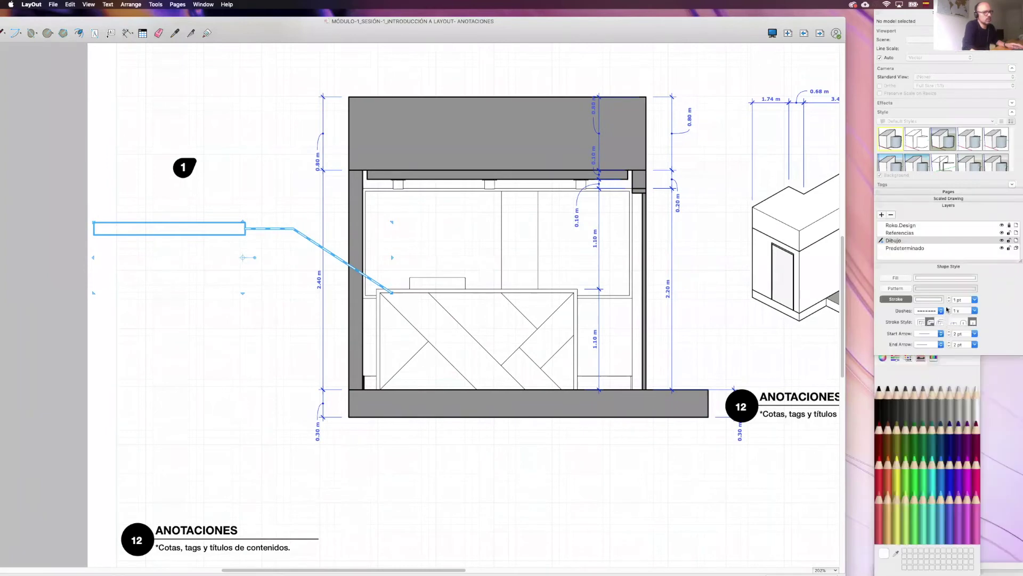
pyautogui.click(941, 278)
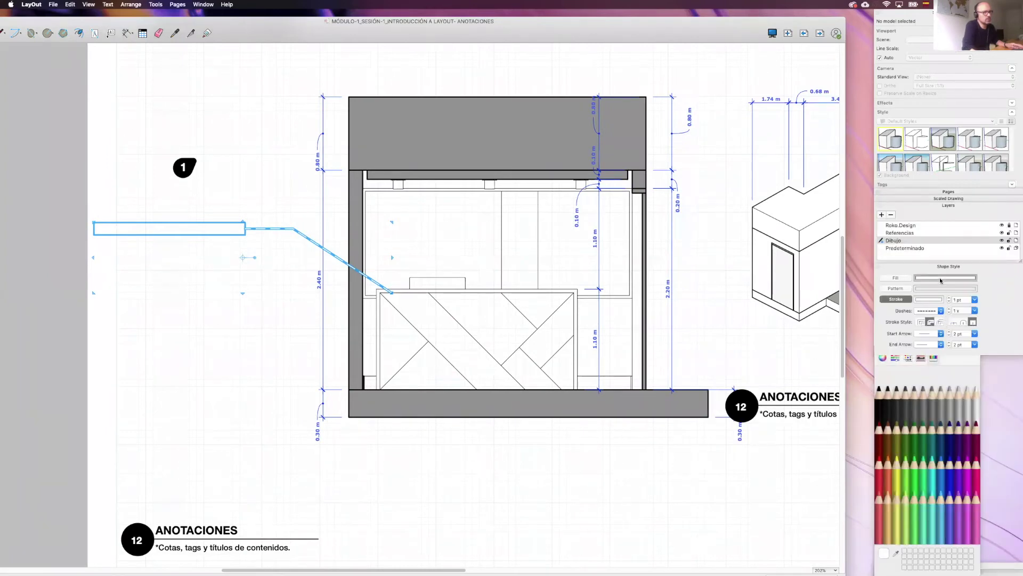
pyautogui.click(880, 400)
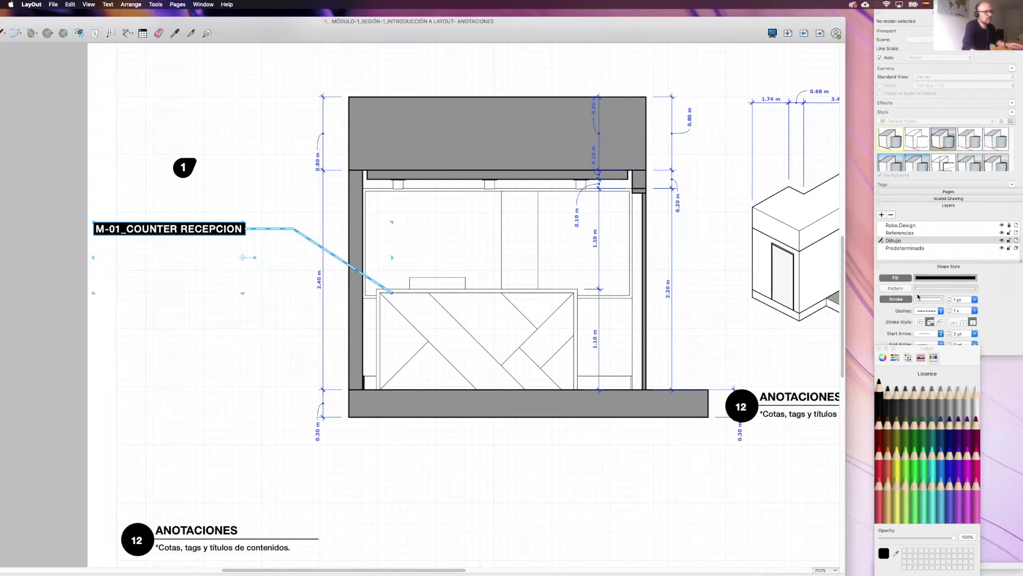
pyautogui.click(895, 278)
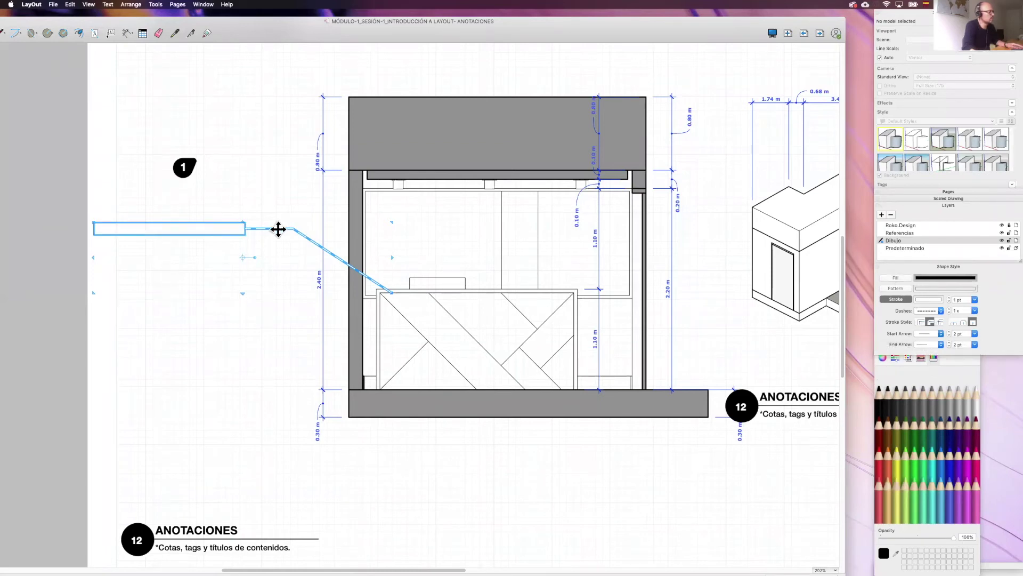
pyautogui.click(923, 299)
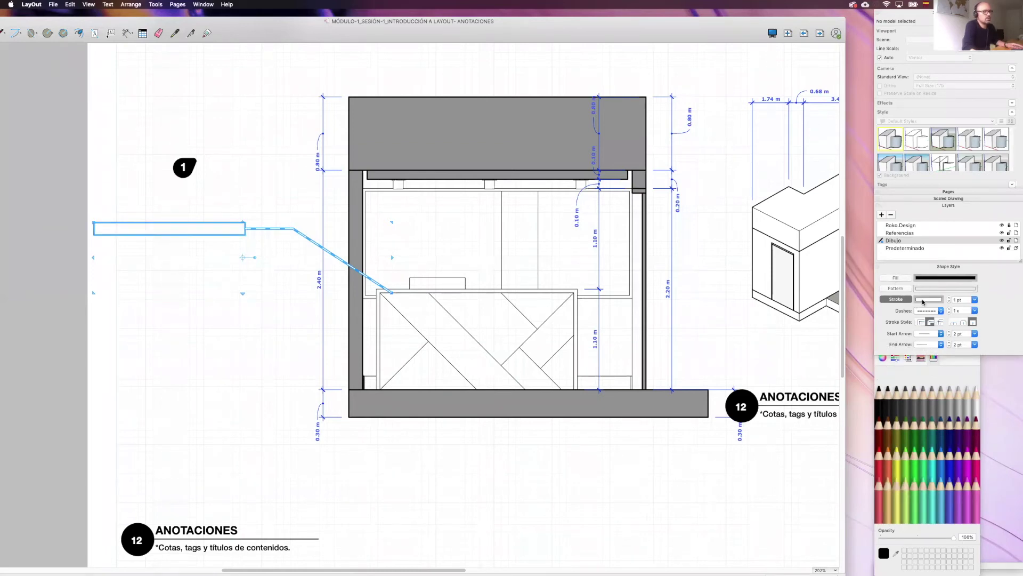
pyautogui.click(882, 397)
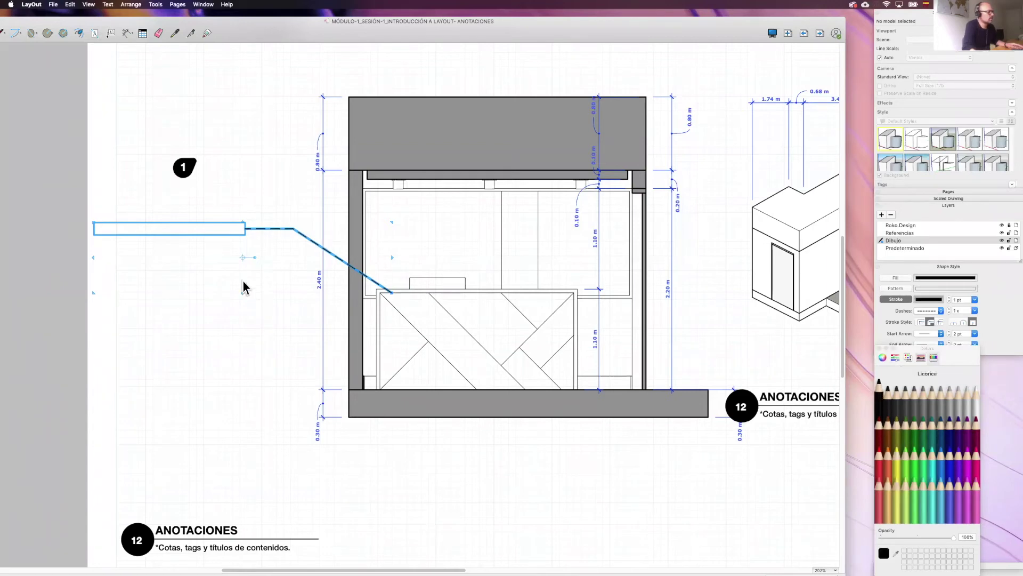
pyautogui.click(227, 261)
# Set the label text to read M-01_COUNTER RECEPCION in larger bold font
pyautogui.doubleClick(218, 227)
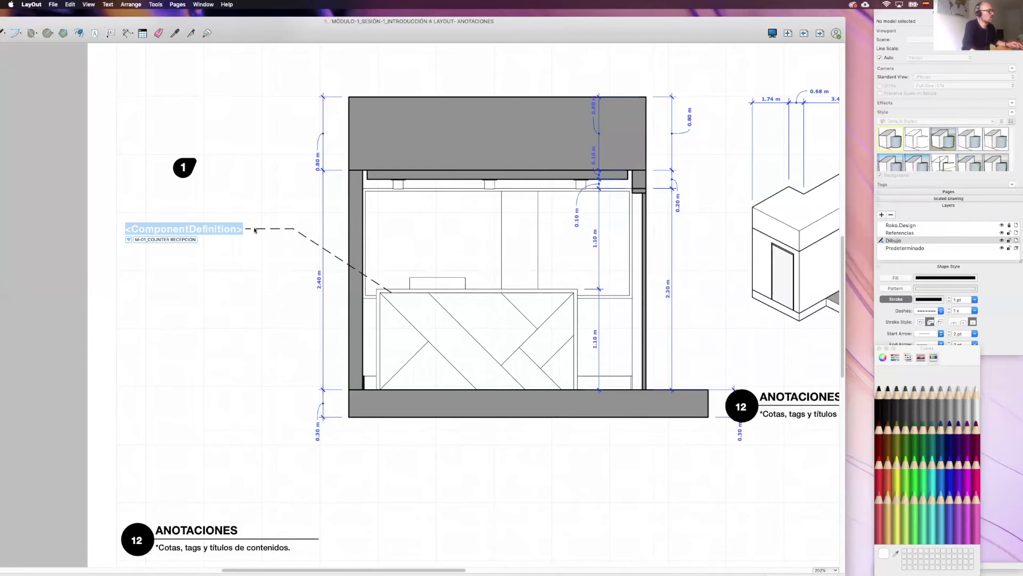
pyautogui.press('super+t')
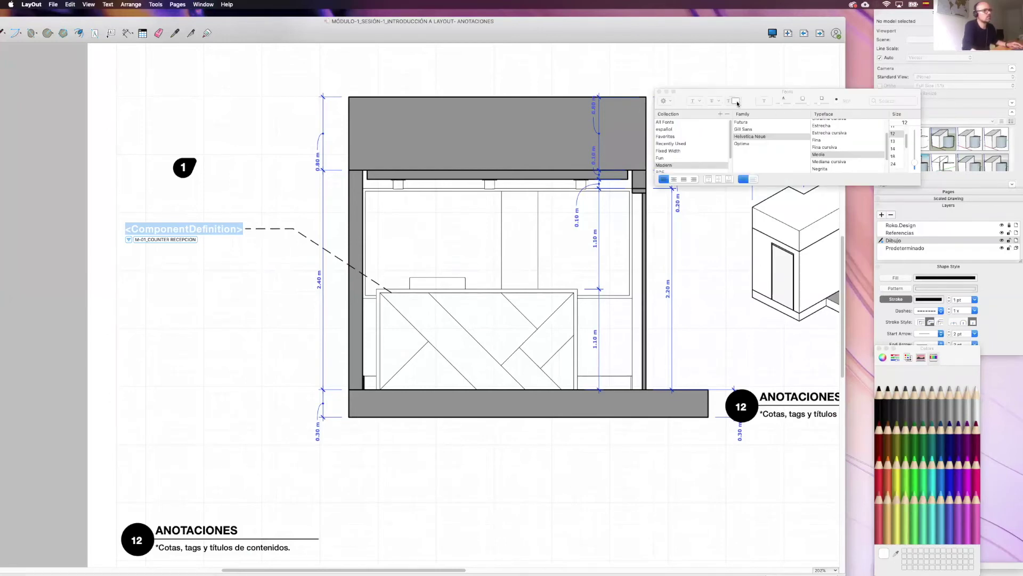
pyautogui.click(251, 395)
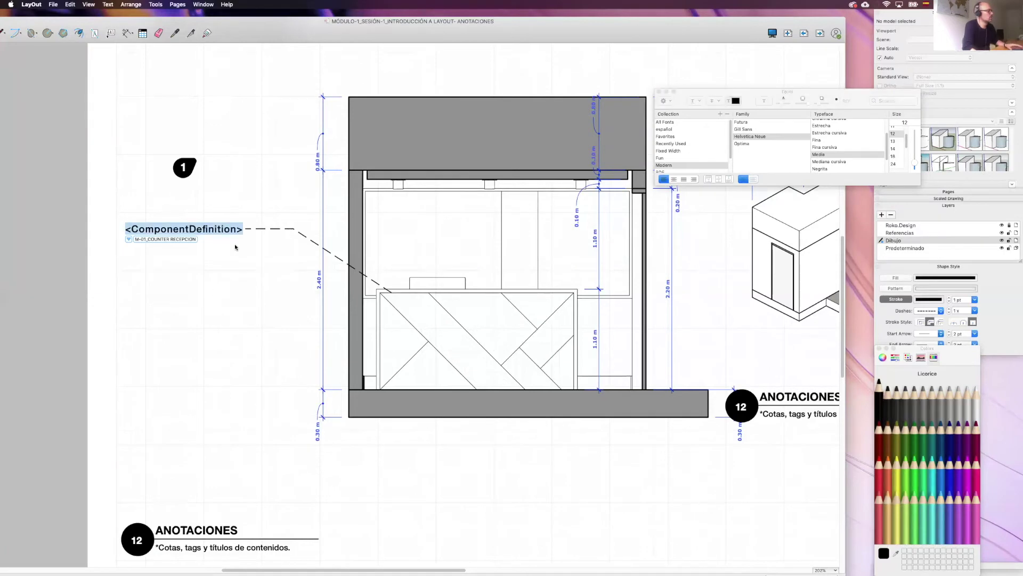
pyautogui.click(111, 34)
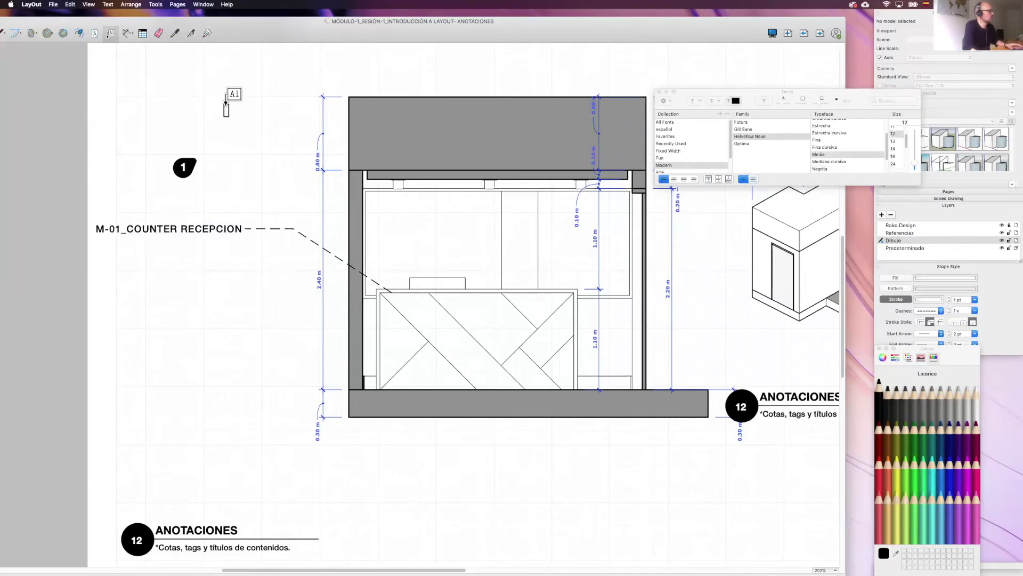
pyautogui.click(171, 105)
# Sample the counter label's style, then undo to remove the stray empty label
pyautogui.click(174, 33)
pyautogui.click(211, 229)
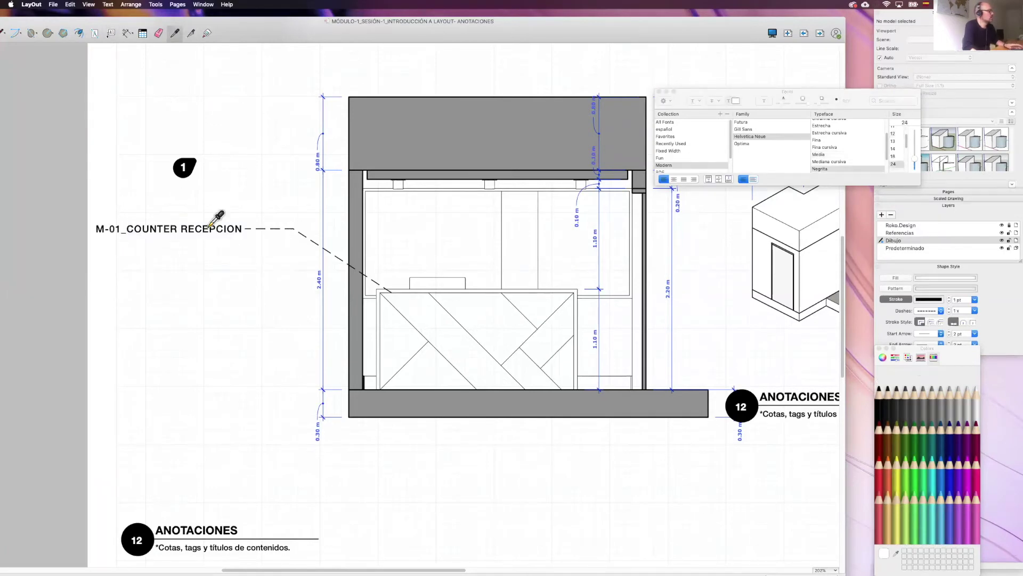
pyautogui.press('space')
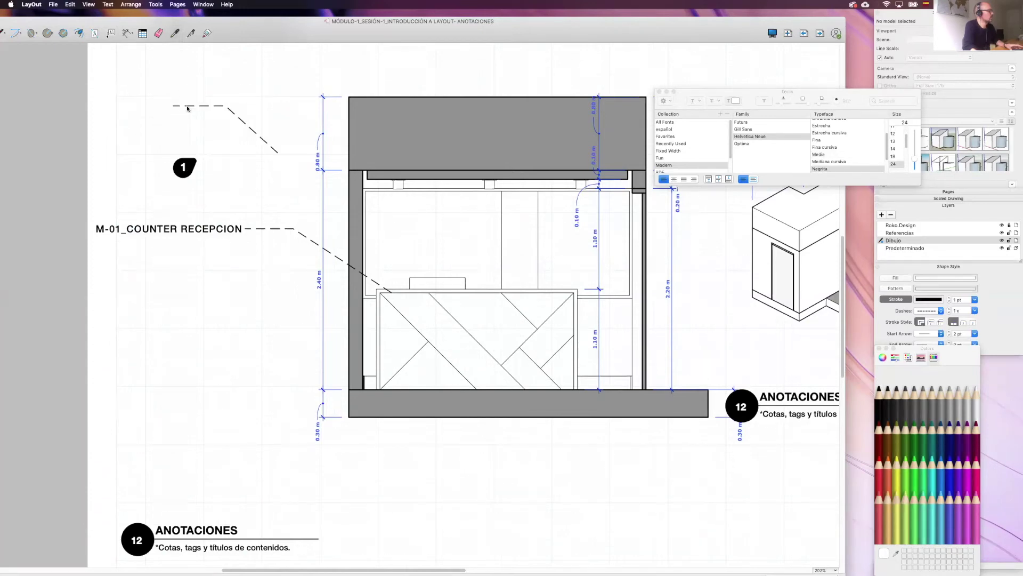
pyautogui.press('super+z')
pyautogui.press('super+z')
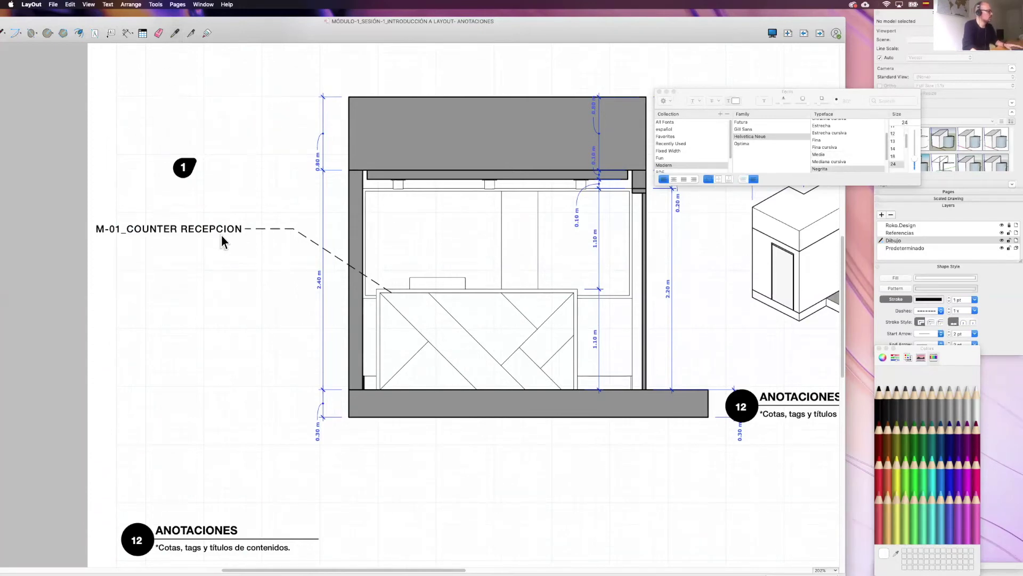
pyautogui.click(221, 233)
pyautogui.press('super+z')
# Add a leader label on the counter section that auto-shows M-01_COUNTER RECEPCION from its component definition
pyautogui.click(112, 35)
pyautogui.hscroll(-1, 373, 240)
pyautogui.click(414, 281)
pyautogui.click(275, 216)
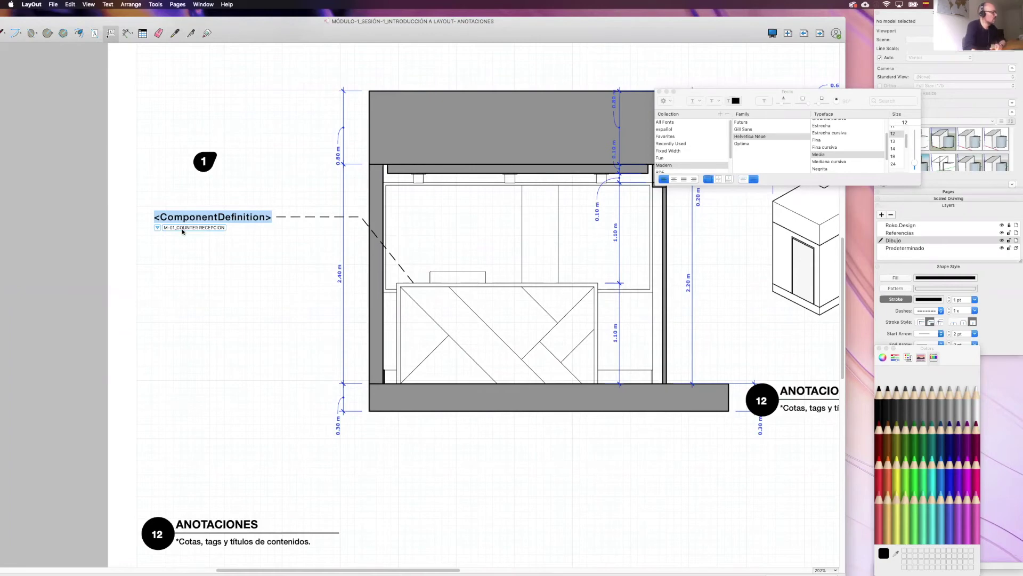
pyautogui.scroll(1, 184, 234)
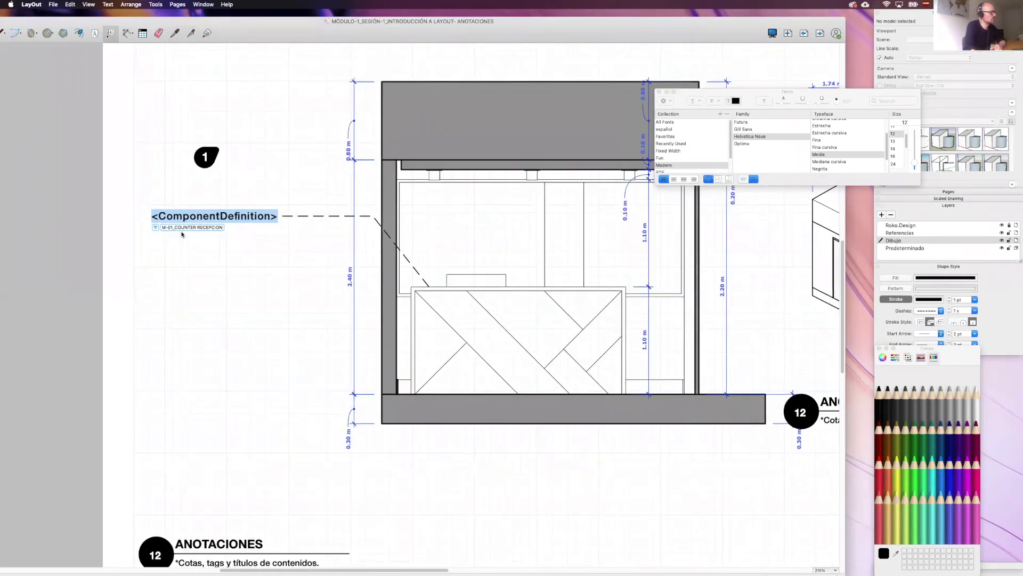
pyautogui.scroll(1, 186, 238)
pyautogui.scroll(1, 188, 239)
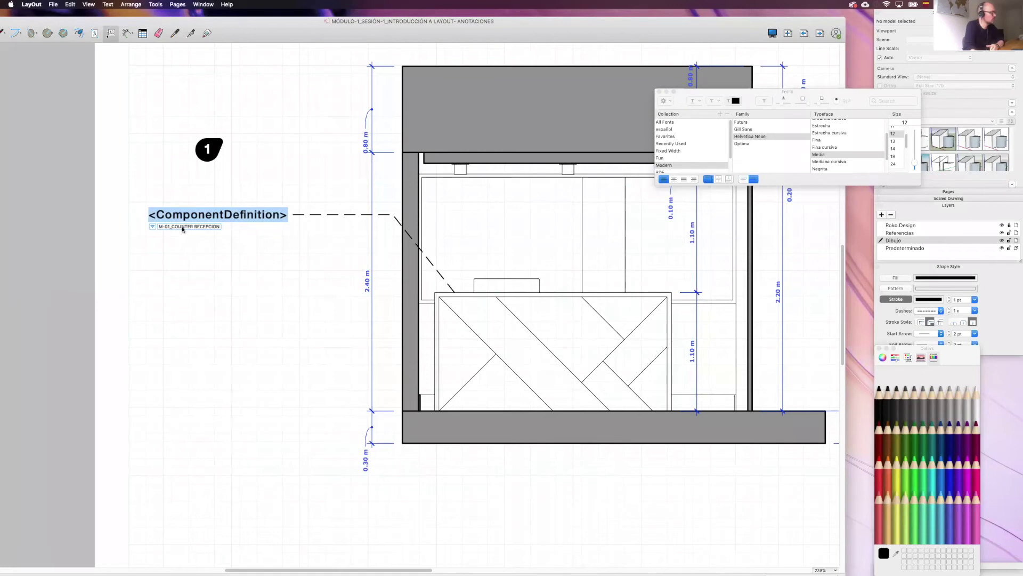
pyautogui.click(182, 227)
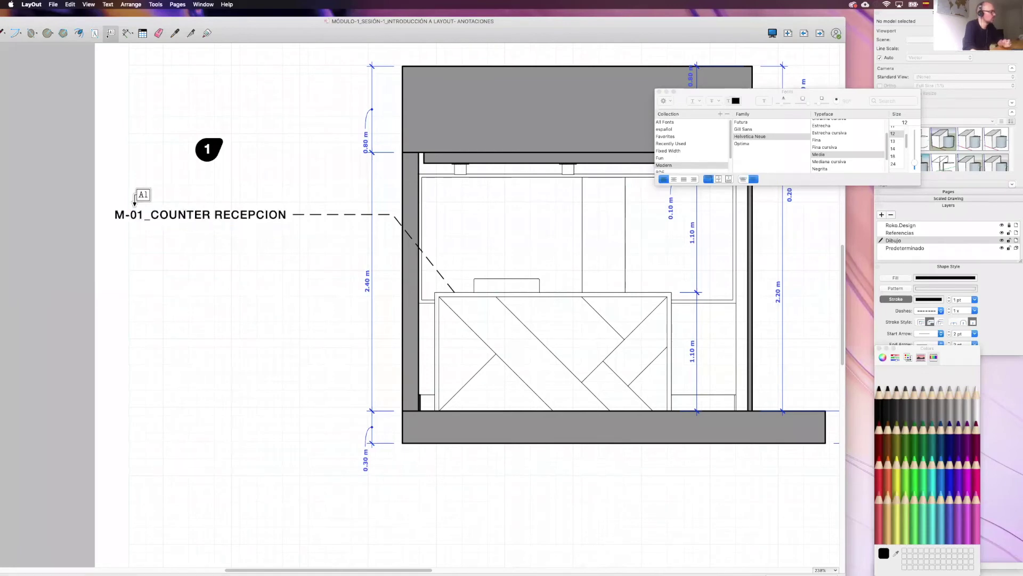
pyautogui.hscroll(3, 290, 297)
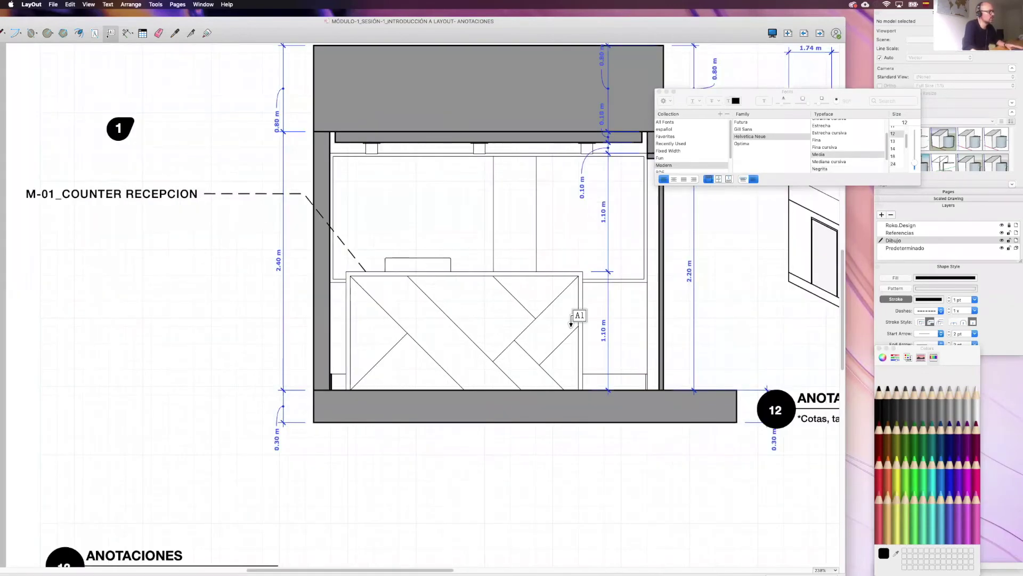
pyautogui.hscroll(5, 455, 322)
pyautogui.hscroll(-5, 479, 314)
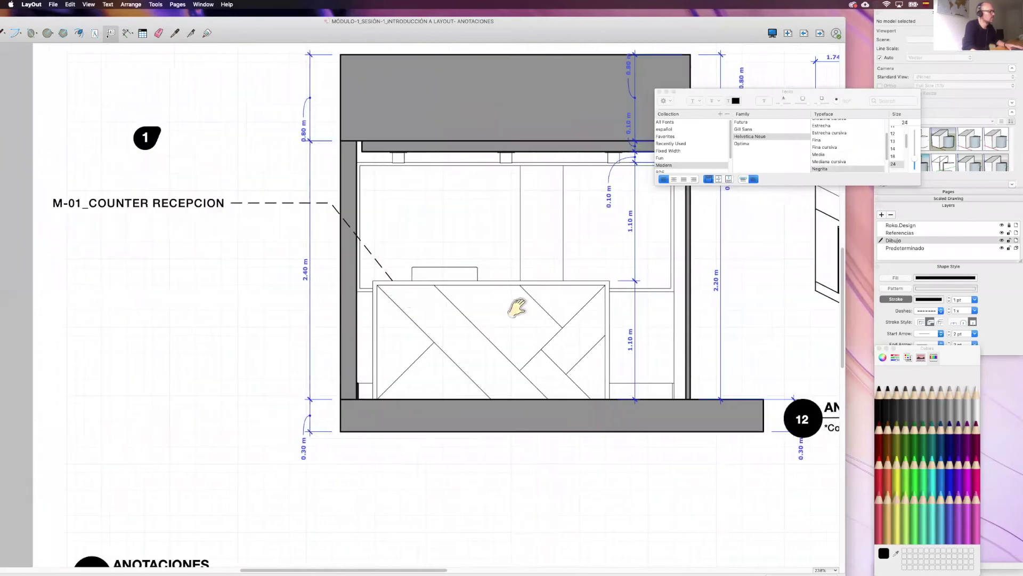
# Add a bent leader label on the counter edge showing its 1.49 m edge length
pyautogui.click(368, 287)
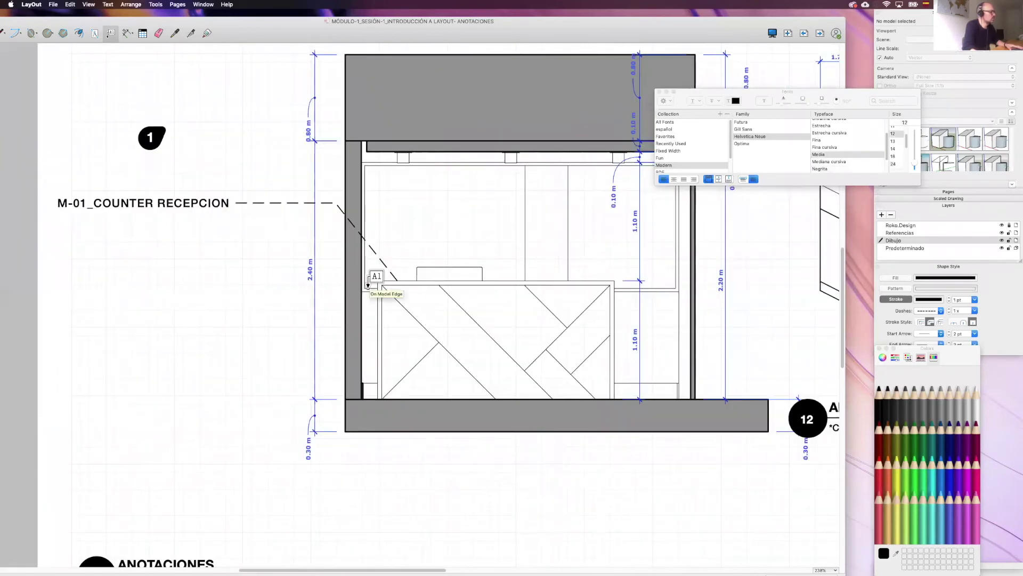
pyautogui.click(332, 244)
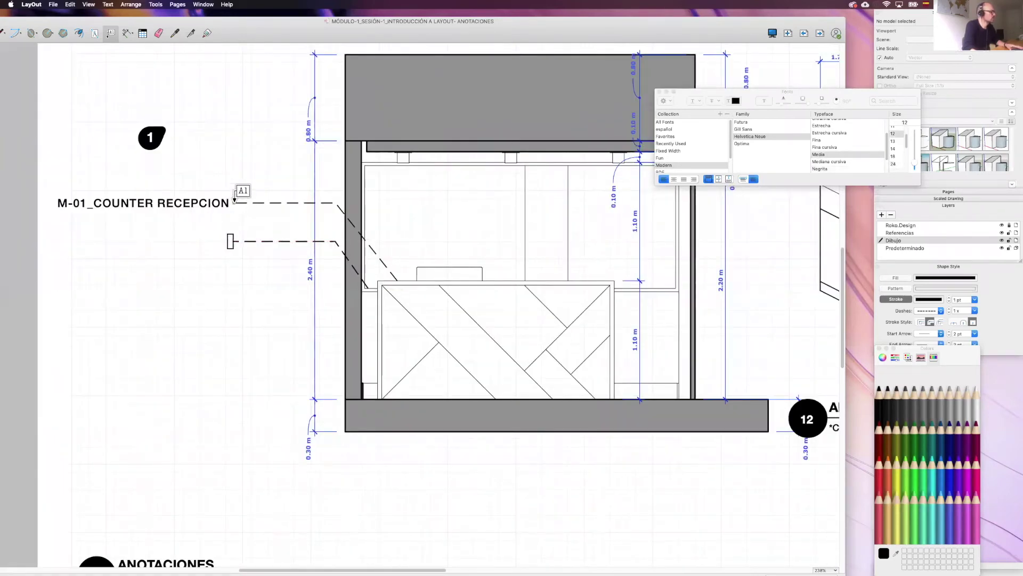
pyautogui.click(231, 241)
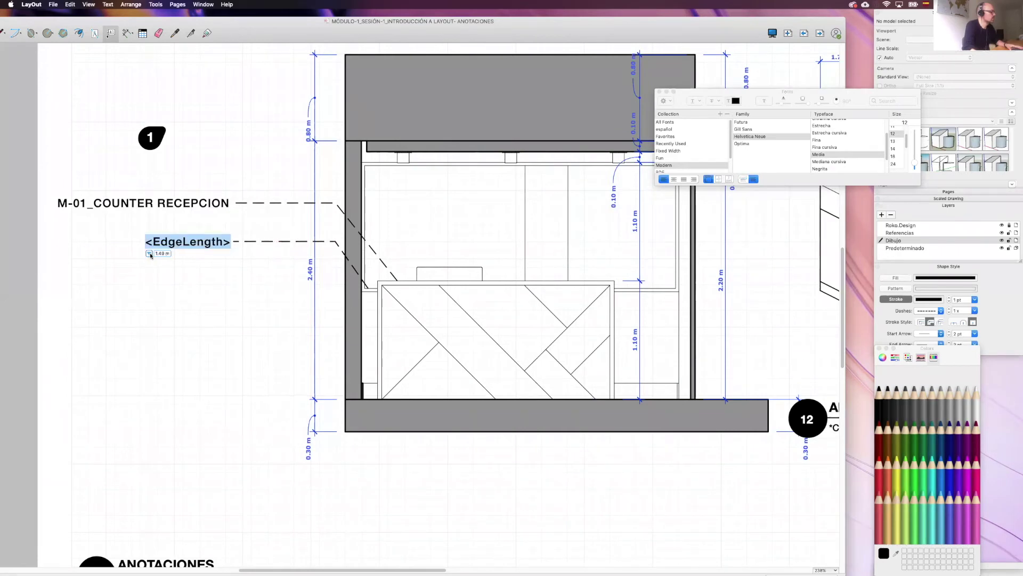
pyautogui.click(149, 253)
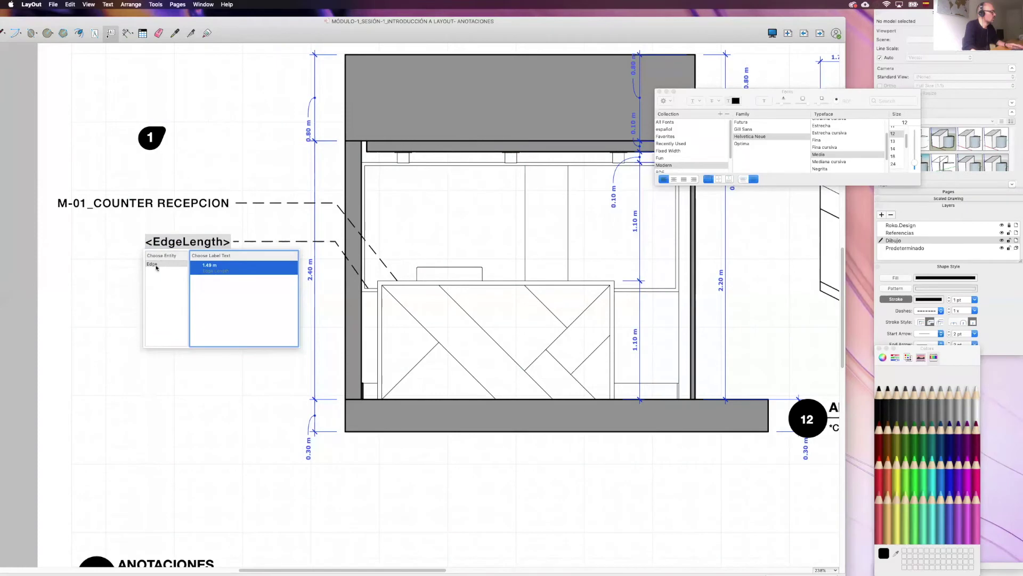
pyautogui.click(208, 271)
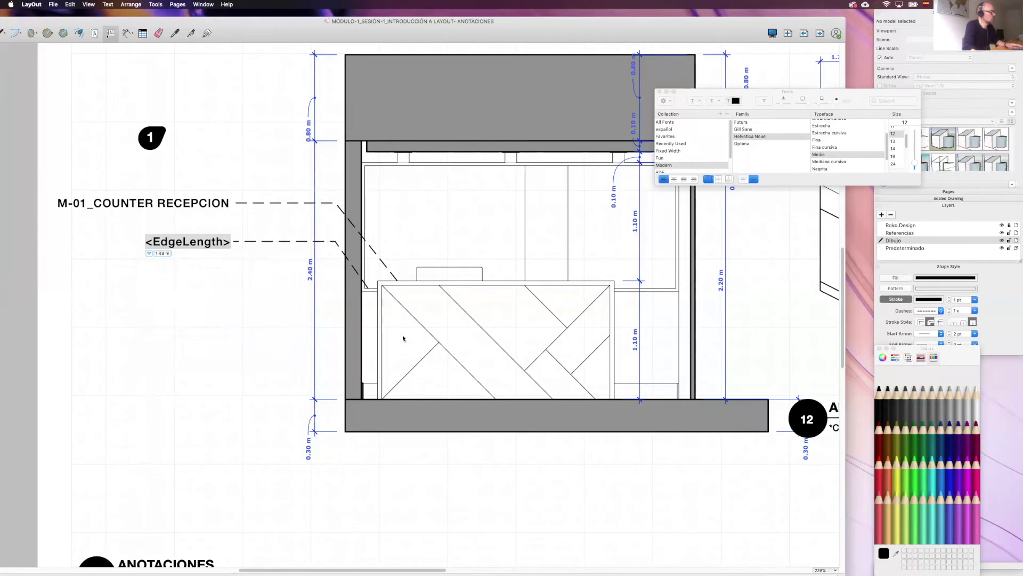
pyautogui.press('Escape')
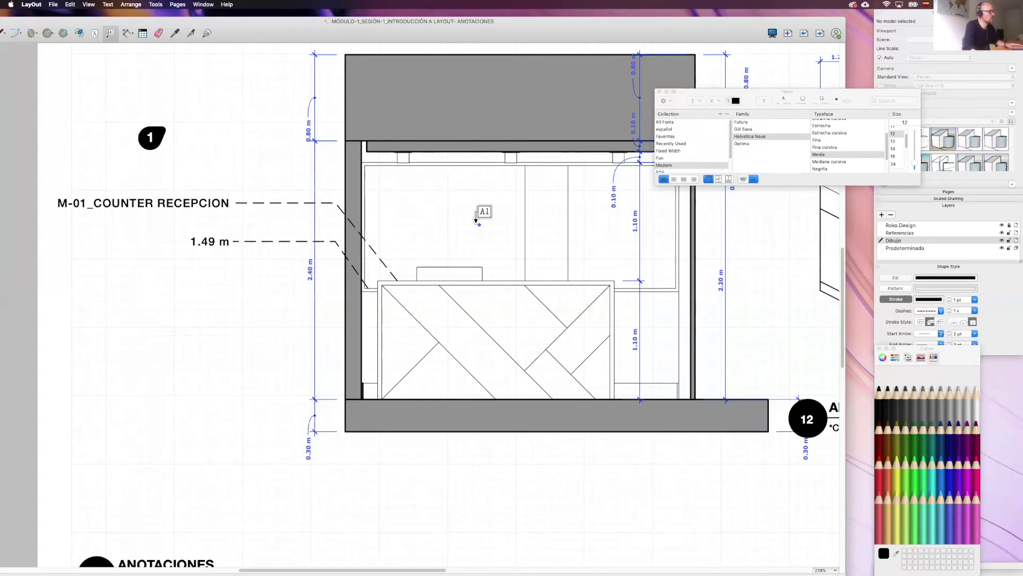
# Label the counter's front face with its 1.7 m² face area
pyautogui.click(452, 232)
pyautogui.click(304, 366)
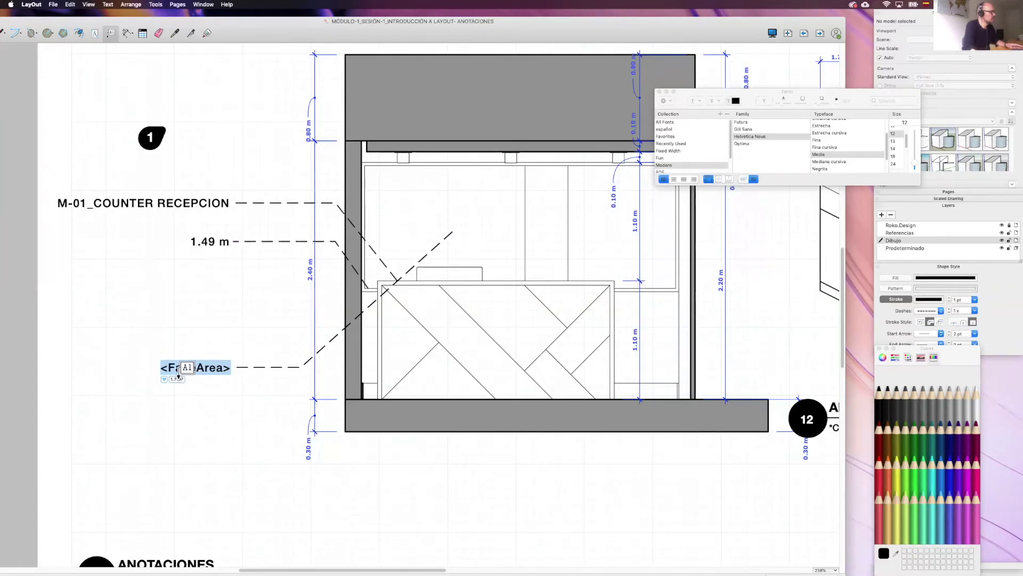
pyautogui.press('Escape')
pyautogui.click(288, 342)
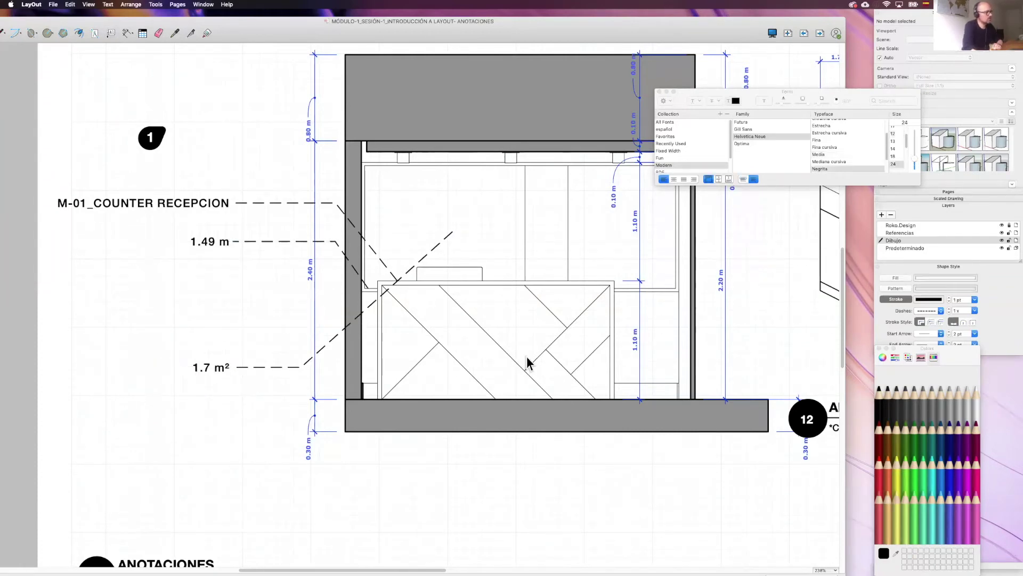
pyautogui.press('super+shift+w')
pyautogui.scroll(2, 350, 324)
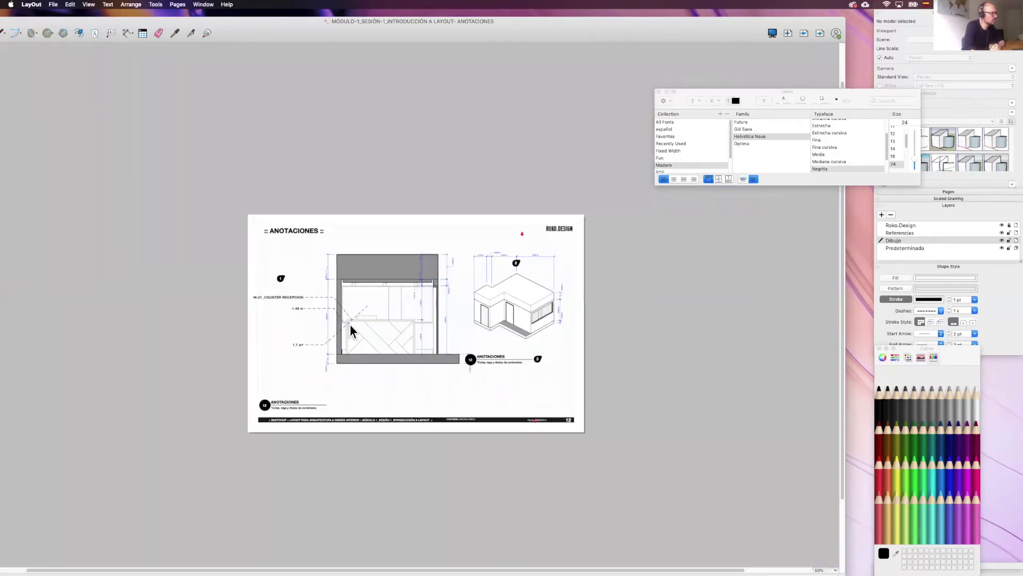
# Drag the 12 ANOTACIONES title block from beside the isometric view to just below the counter section
pyautogui.scroll(5, 350, 324)
pyautogui.scroll(2, 375, 324)
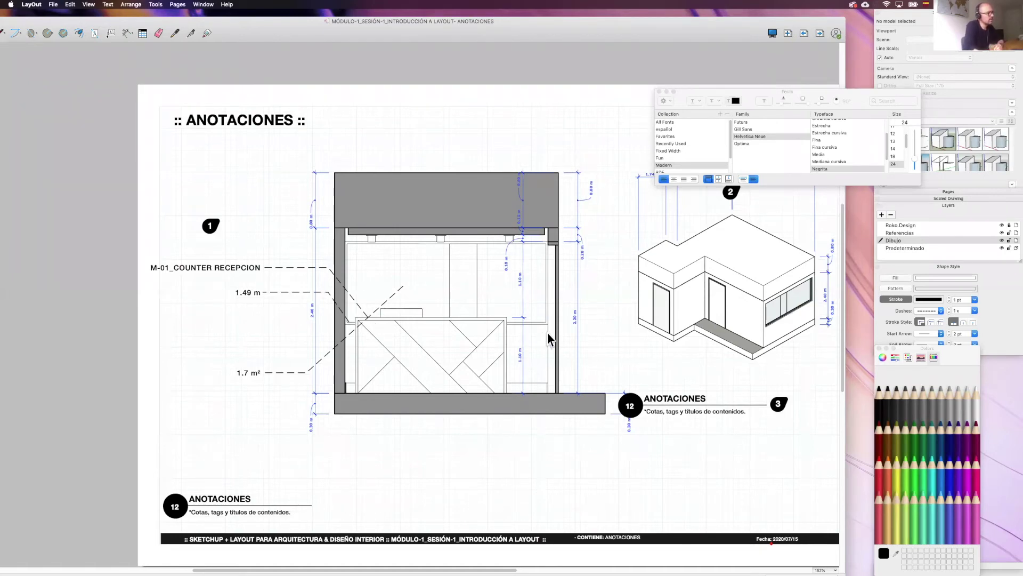
pyautogui.hscroll(3, 463, 306)
pyautogui.scroll(-1, 463, 306)
pyautogui.scroll(2, 602, 399)
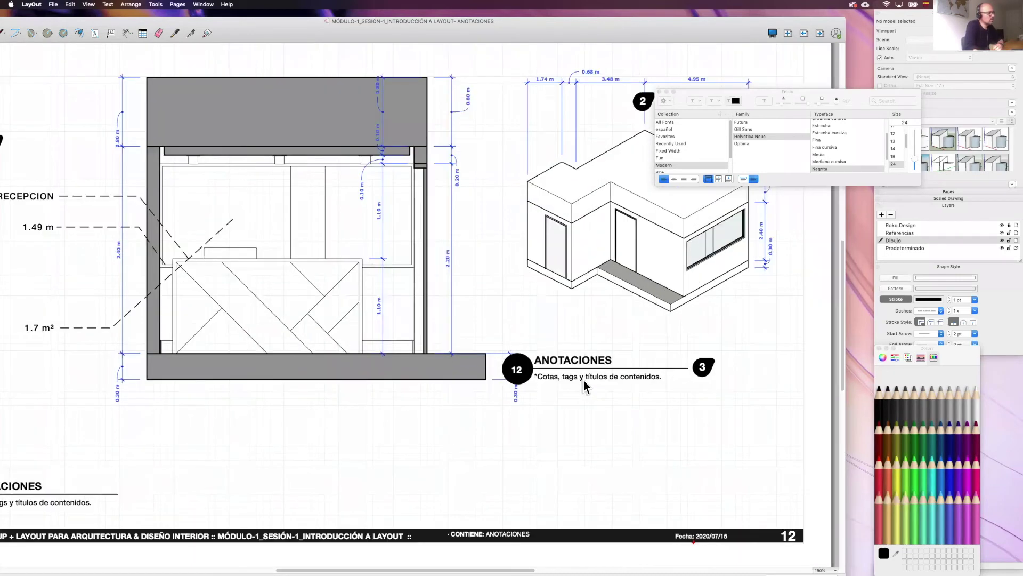
pyautogui.click(585, 381)
pyautogui.moveTo(572, 374); pyautogui.dragTo(211, 421)
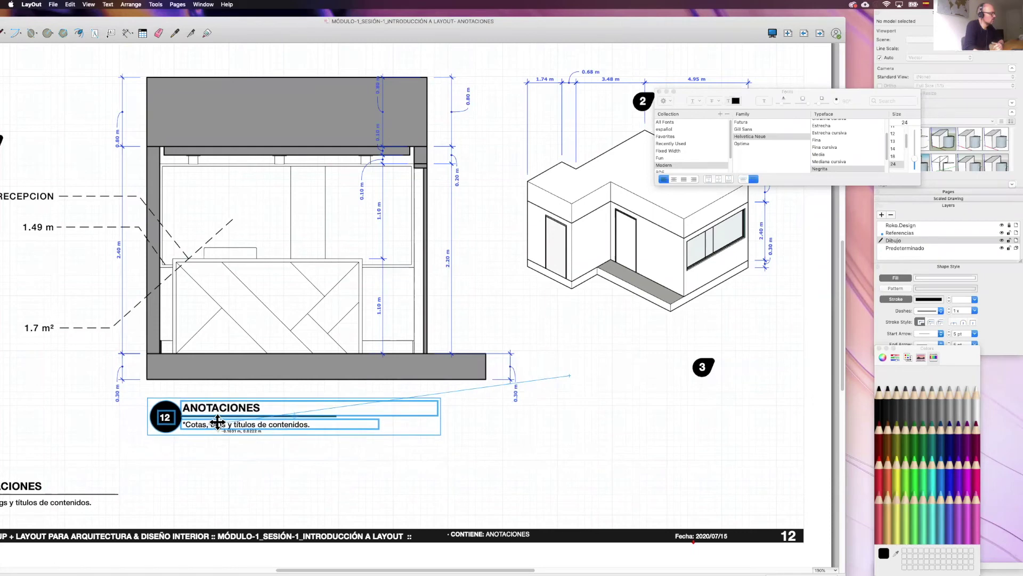
pyautogui.moveTo(211, 421); pyautogui.dragTo(217, 421)
pyautogui.hscroll(-3, 311, 452)
pyautogui.click(312, 446)
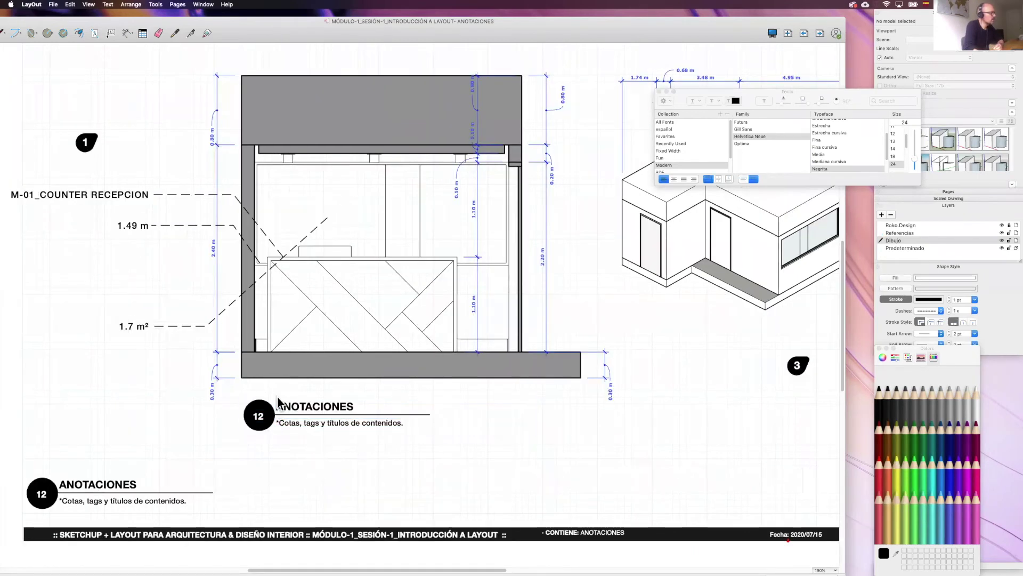
pyautogui.moveTo(254, 435)
pyautogui.mouseDown(button='middle')
pyautogui.moveTo(330, 413)
pyautogui.moveTo(358, 342)
pyautogui.mouseUp(button='middle')
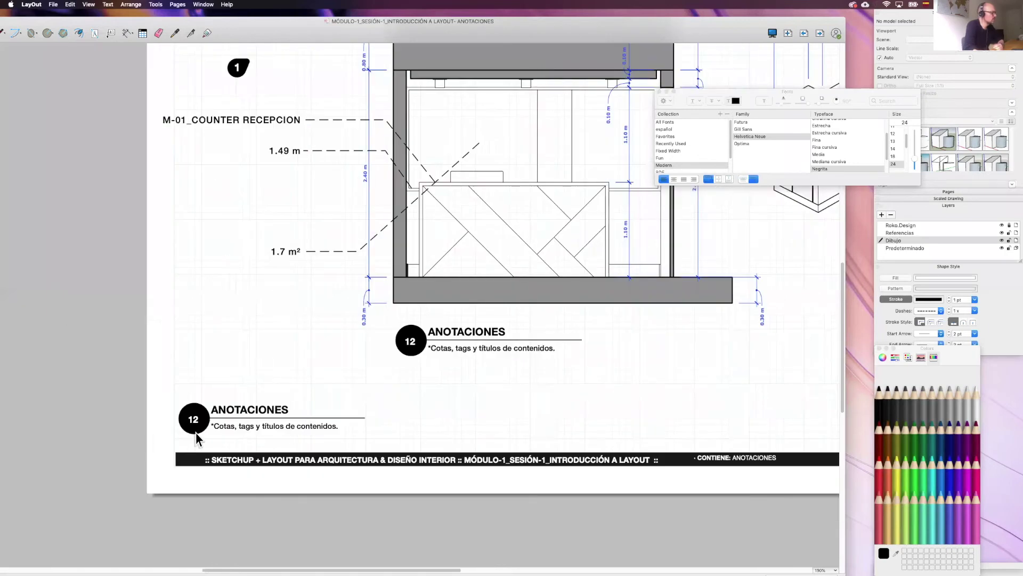
pyautogui.scroll(1, 222, 415)
pyautogui.scroll(1, 223, 415)
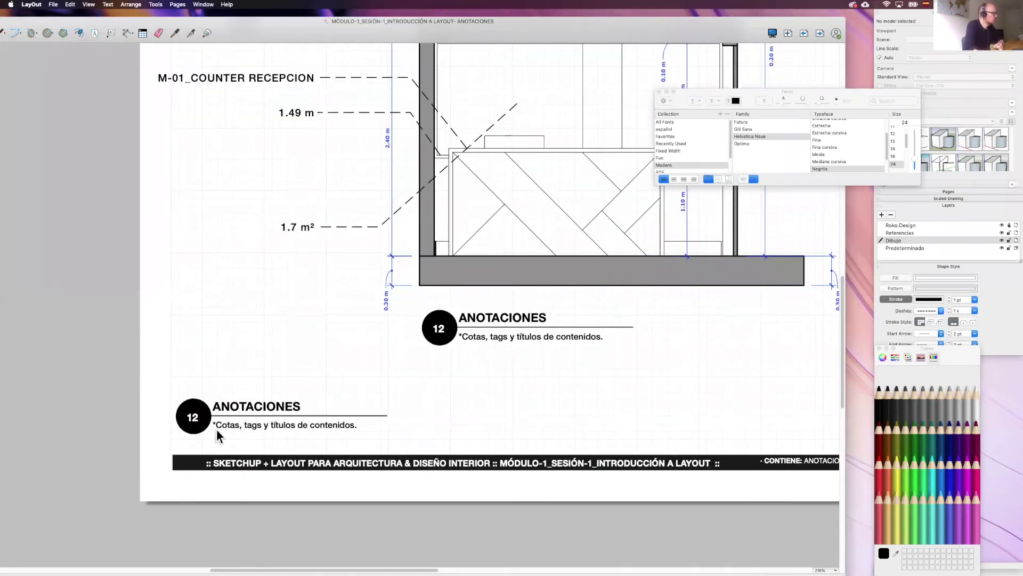
pyautogui.moveTo(466, 347); pyautogui.dragTo(376, 354, button='middle')
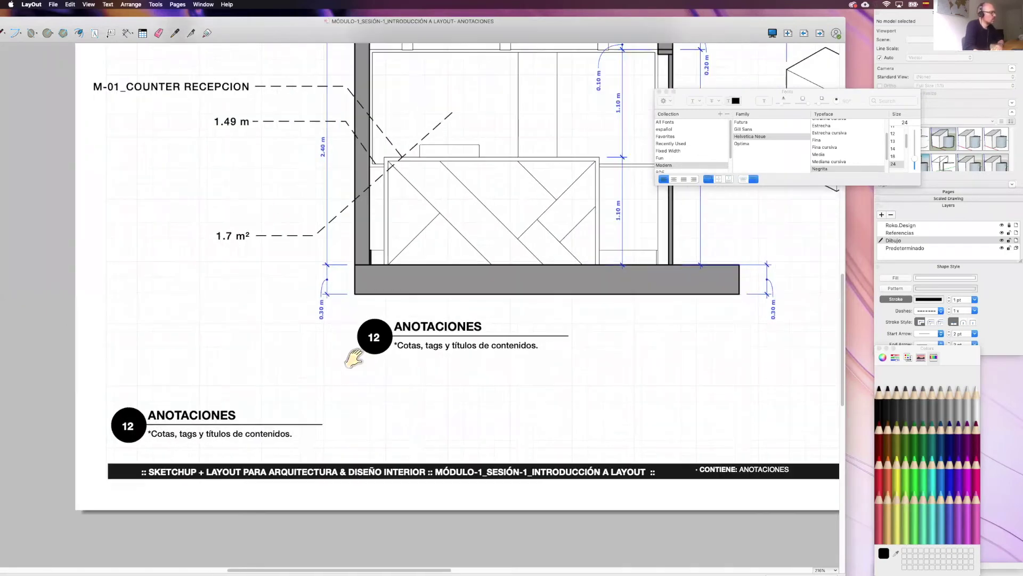
# Try replacing the section title block's subtitle with ESCALA 1:20, then undo it
pyautogui.click(376, 354)
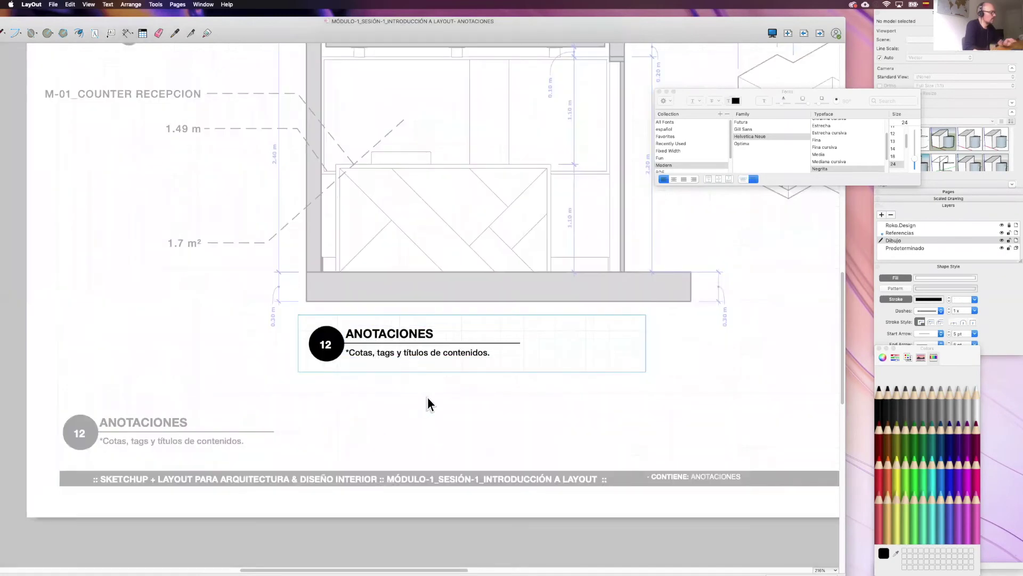
pyautogui.click(392, 299)
pyautogui.click(394, 286)
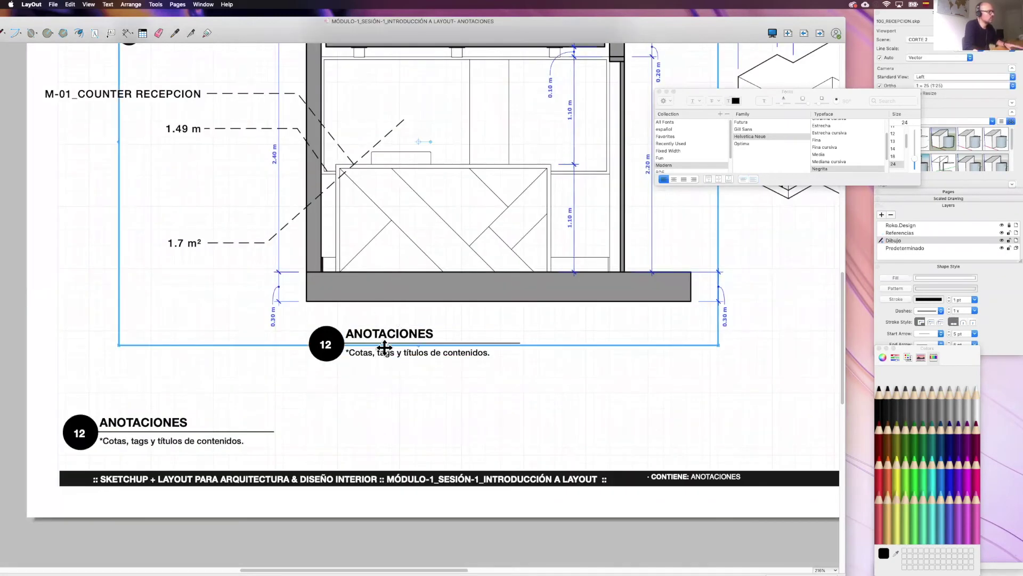
pyautogui.click(390, 353)
pyautogui.doubleClick(390, 353)
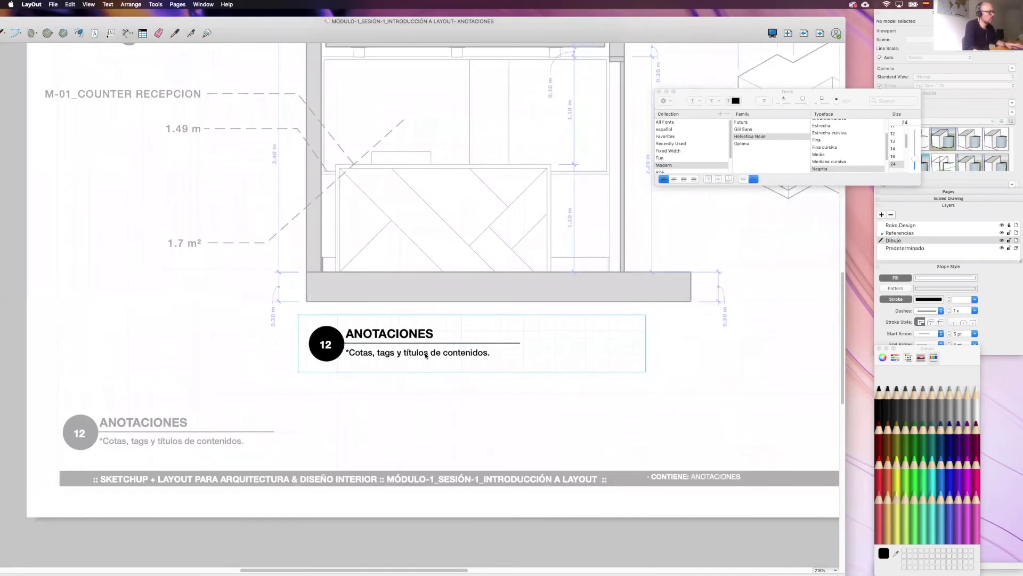
pyautogui.press('super+a')
pyautogui.press('Return')
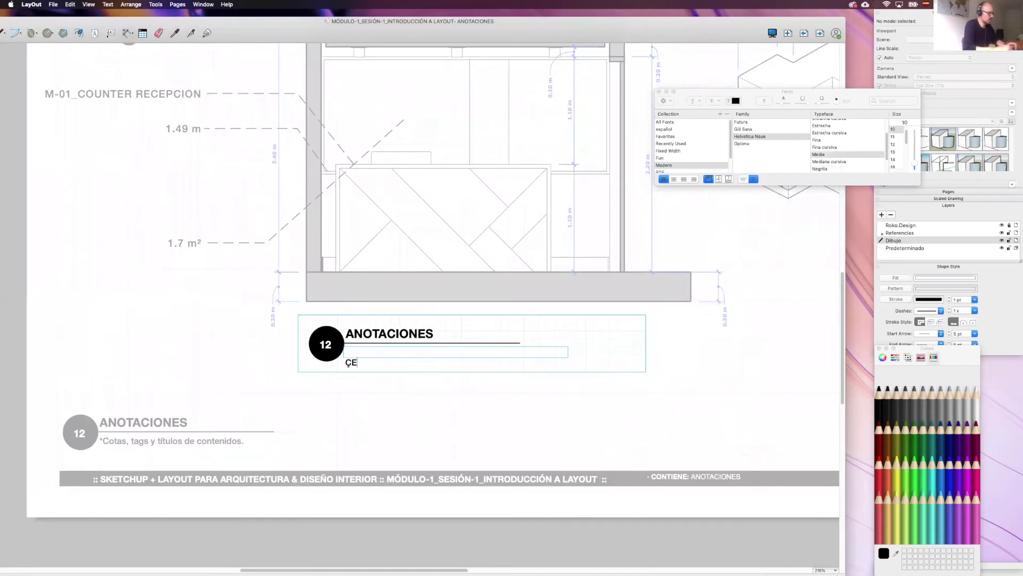
pyautogui.write('ESCALA 1:20')
pyautogui.press('super+z')
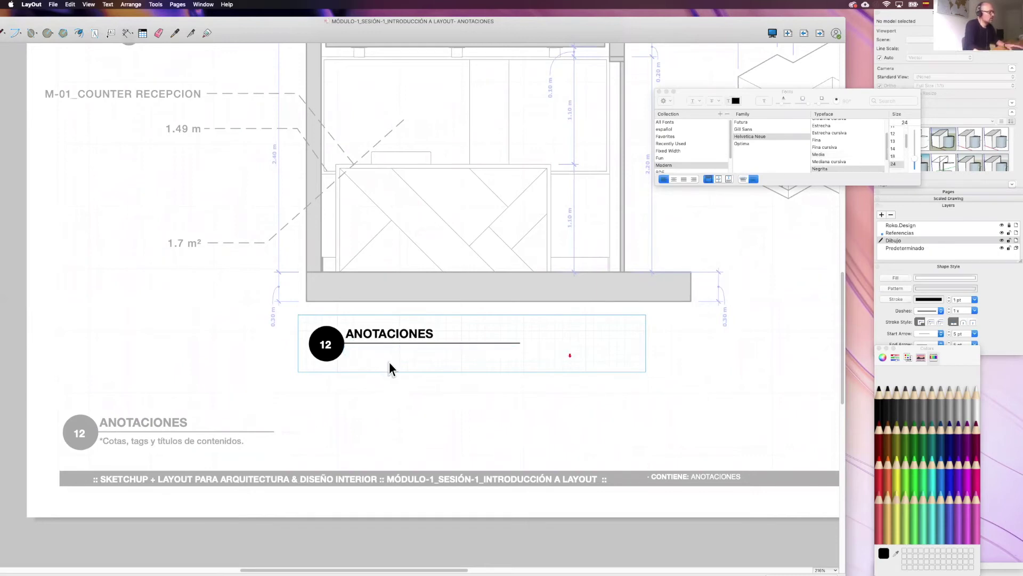
# Widen the subtitle text box, then undo the subtitle changes back to the original
pyautogui.click(373, 348)
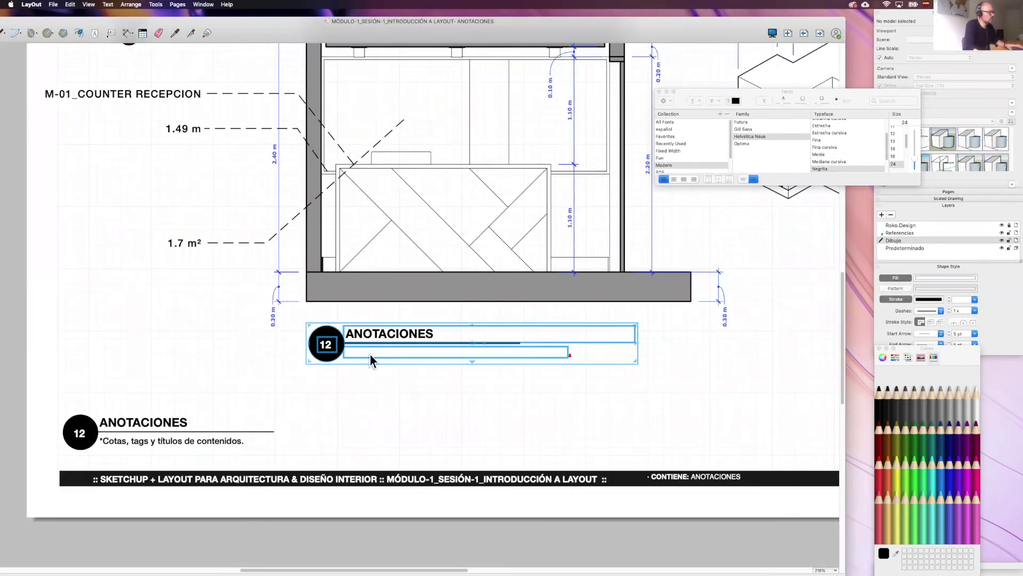
pyautogui.click(367, 353)
pyautogui.moveTo(570, 356); pyautogui.dragTo(582, 389)
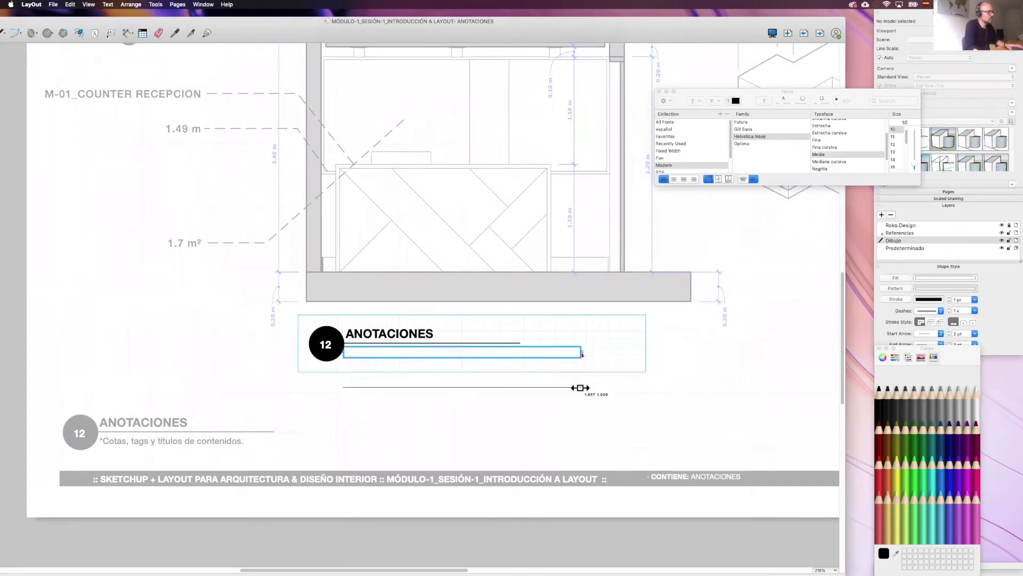
pyautogui.doubleClick(425, 354)
pyautogui.press('Escape')
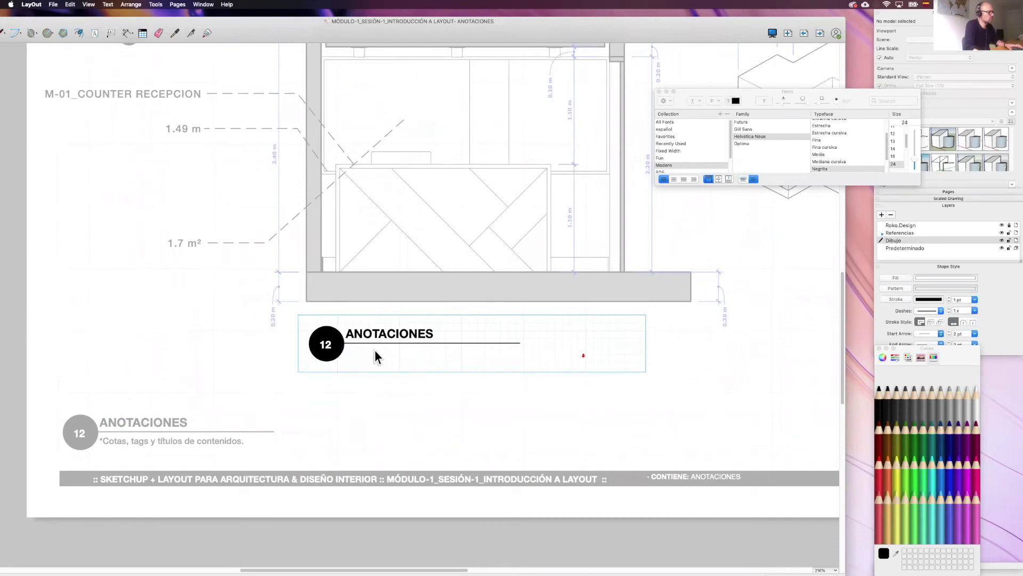
pyautogui.press('Escape')
pyautogui.doubleClick(430, 356)
pyautogui.click(434, 348)
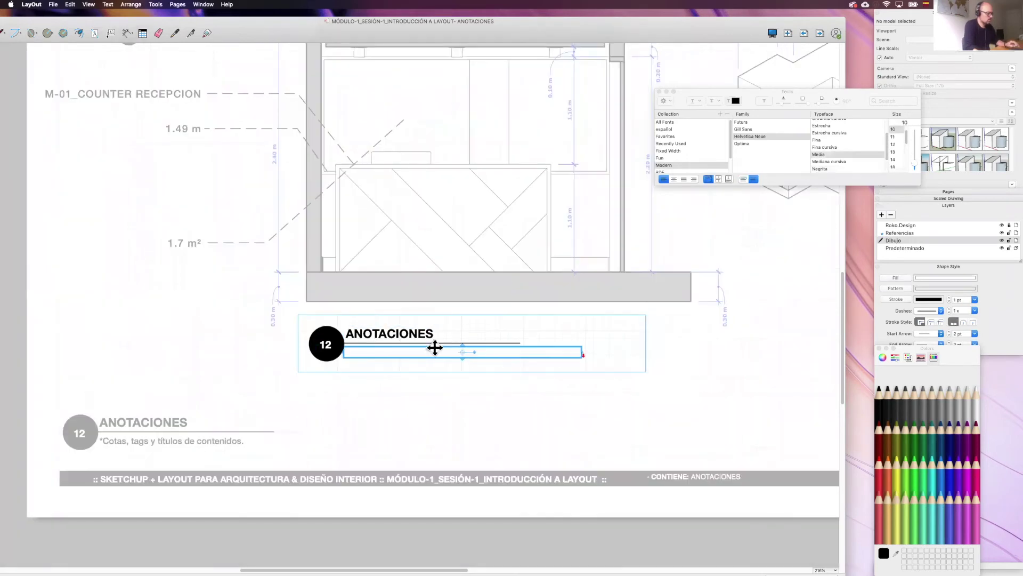
pyautogui.press('super+z')
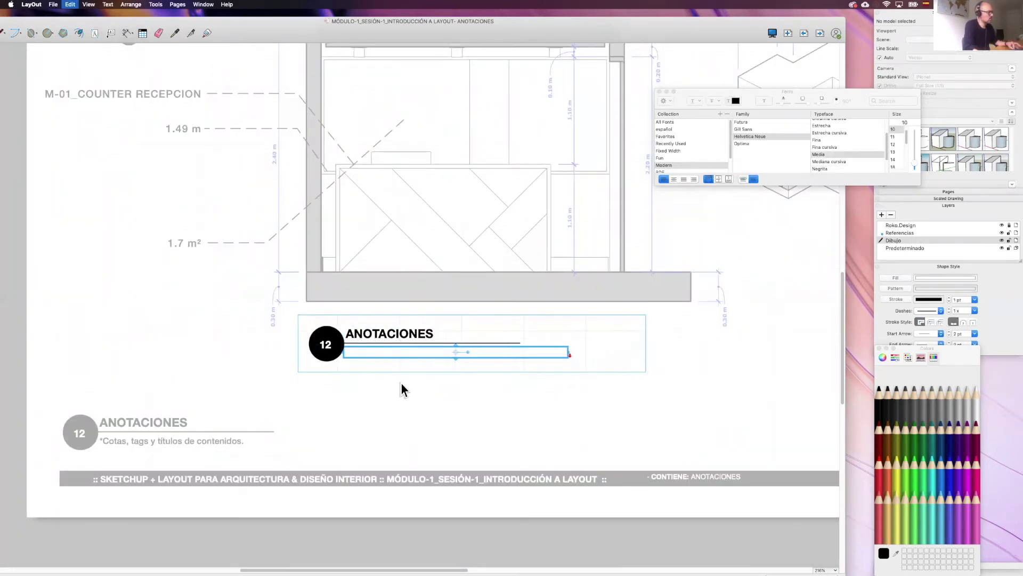
pyautogui.press('super+z')
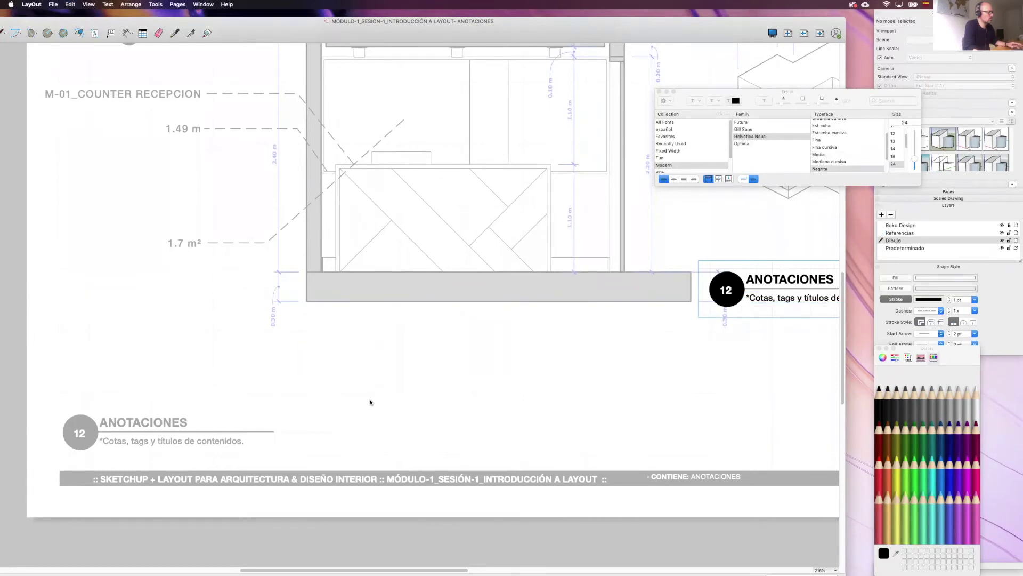
# Duplicate the title block below the section drawing and change its subtitle to *Escala 1:20
pyautogui.press('super+z')
pyautogui.press('super+z')
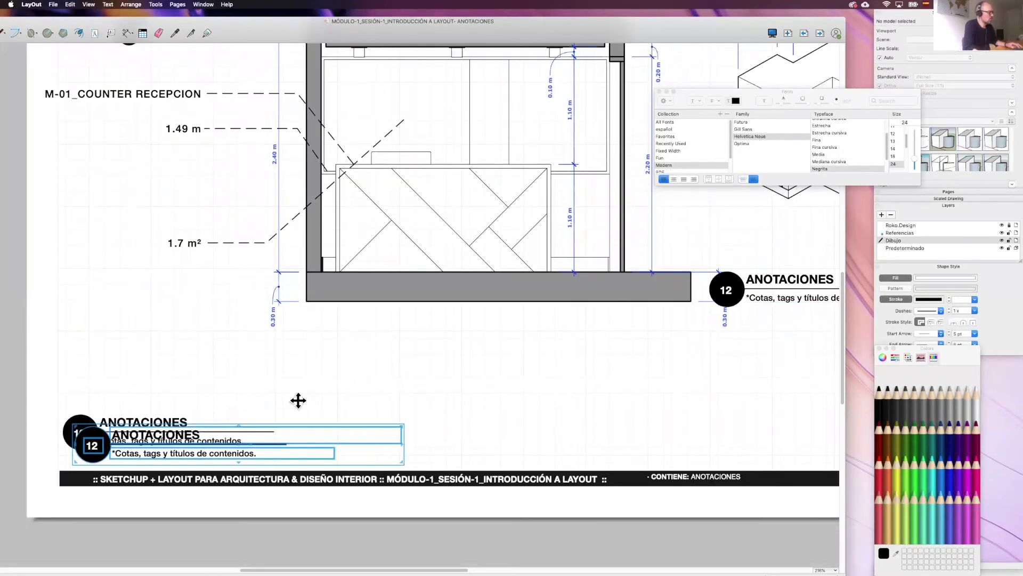
pyautogui.moveTo(208, 424); pyautogui.dragTo(427, 330)
pyautogui.doubleClick(427, 330)
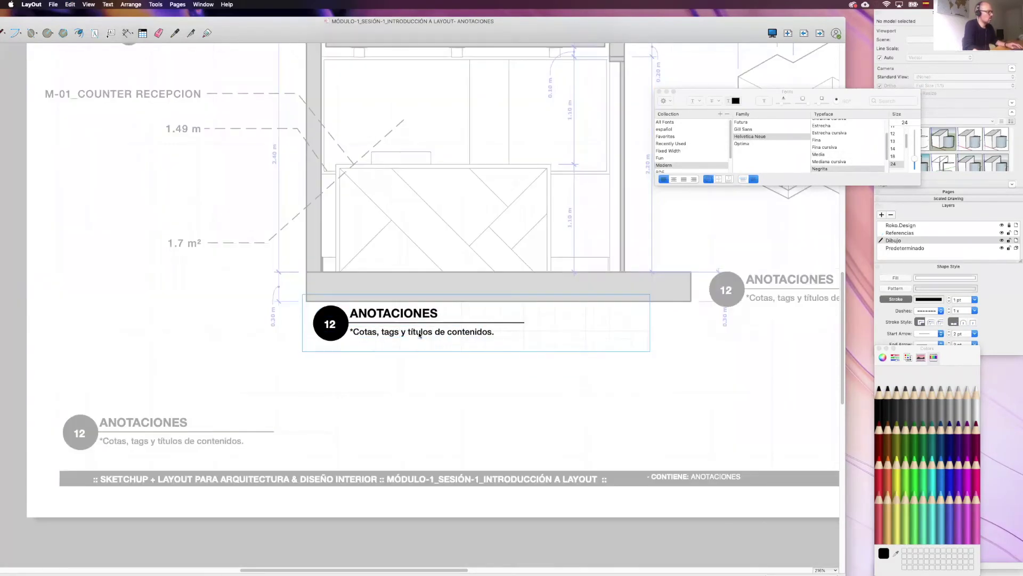
pyautogui.click(427, 330)
pyautogui.doubleClick(493, 333)
pyautogui.moveTo(492, 332); pyautogui.dragTo(355, 332)
pyautogui.write('Es')
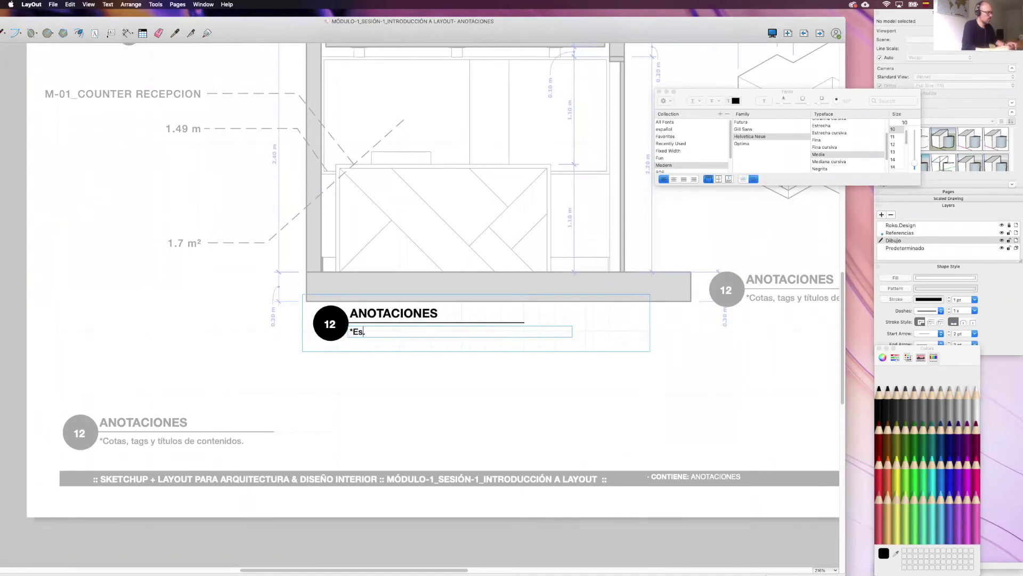
pyautogui.write('cala 1:2')
pyautogui.write('0')
pyautogui.press('BackSpace')
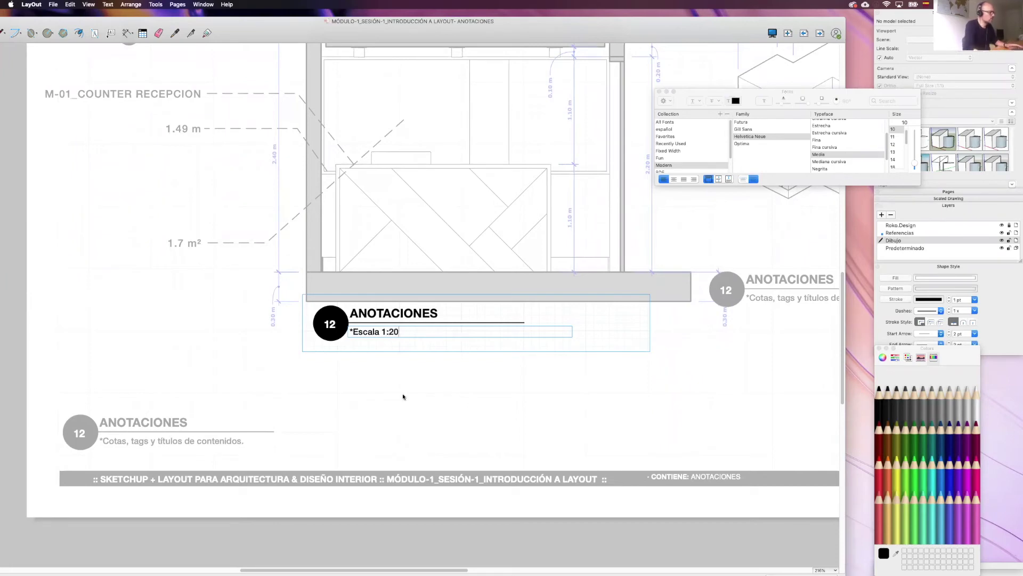
pyautogui.press('Escape')
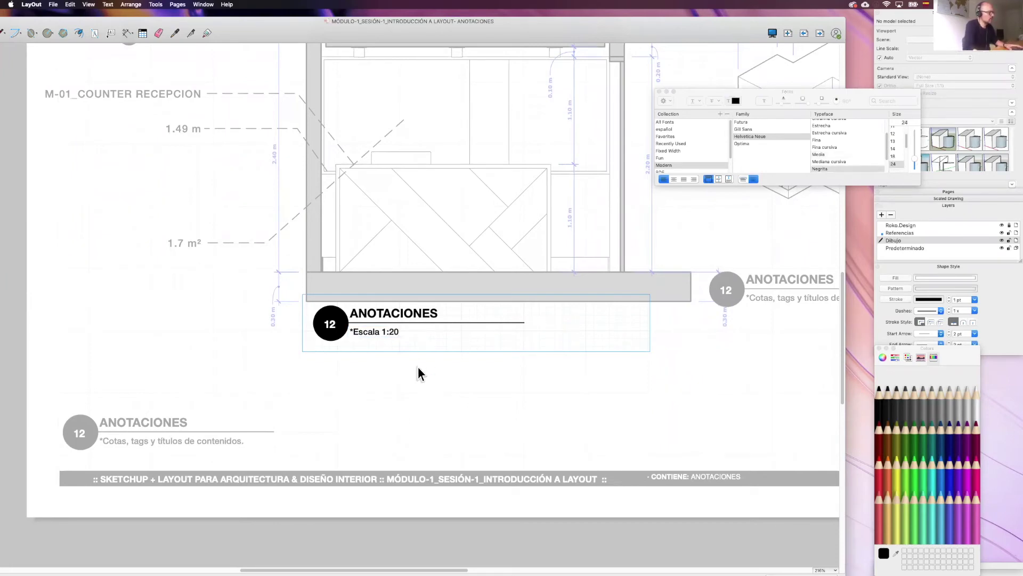
pyautogui.click(418, 367)
pyautogui.moveTo(410, 360); pyautogui.dragTo(395, 368, button='middle')
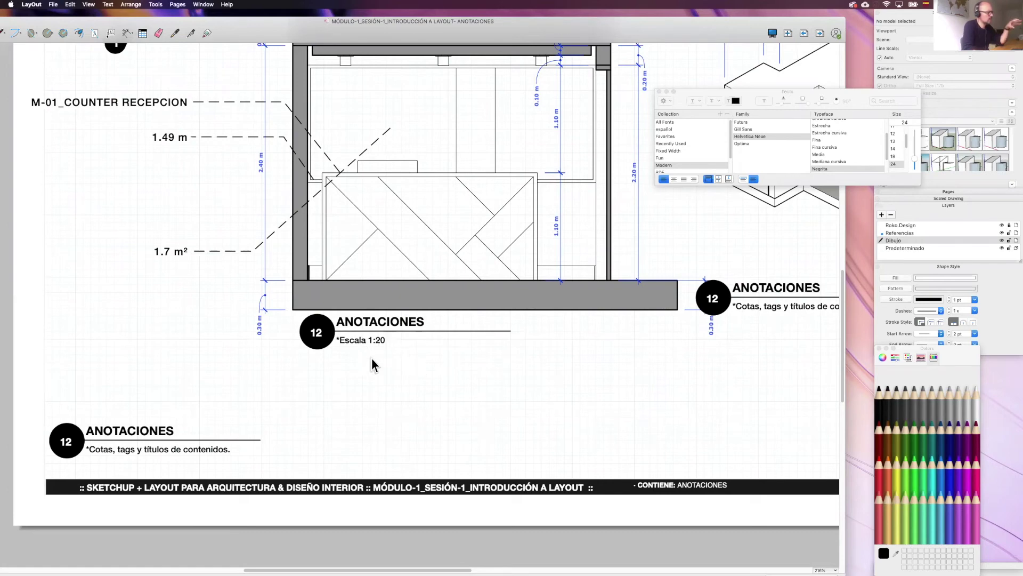
# Show the document's page list with page 12 ANOTACIONES selected for renaming
pyautogui.scroll(1, 368, 361)
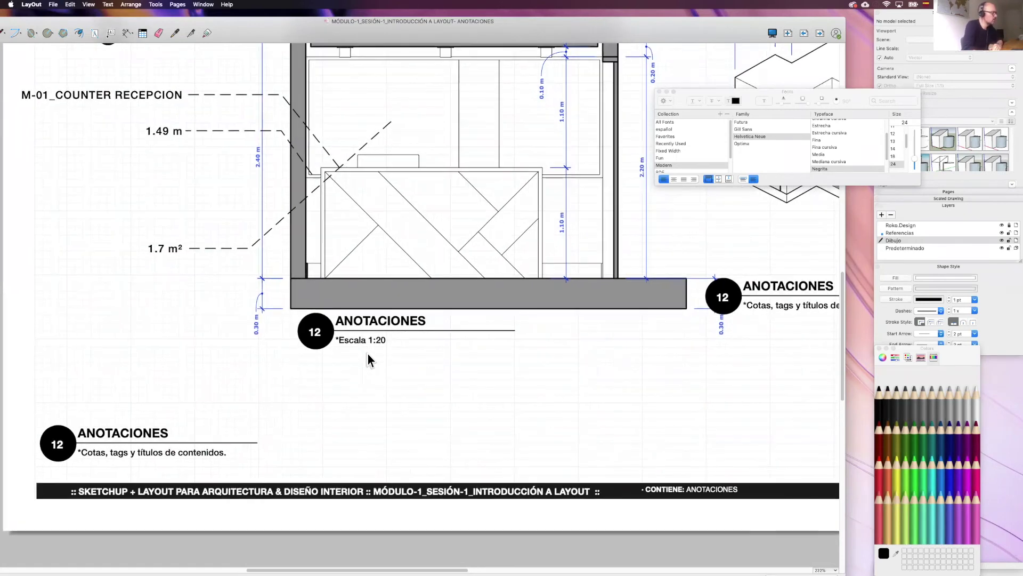
pyautogui.hscroll(2, 333, 319)
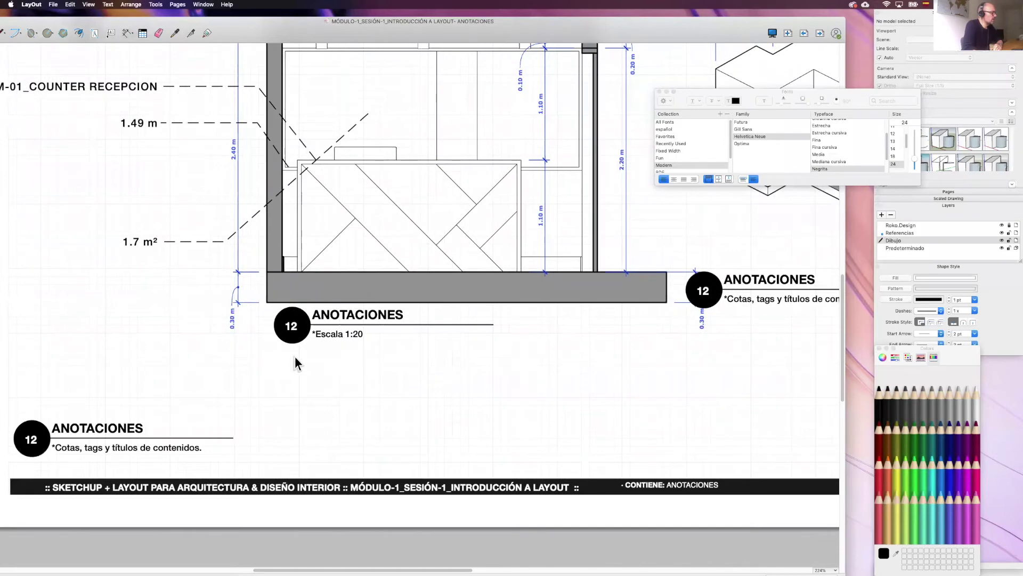
pyautogui.scroll(-2, 350, 382)
pyautogui.scroll(-1, 305, 269)
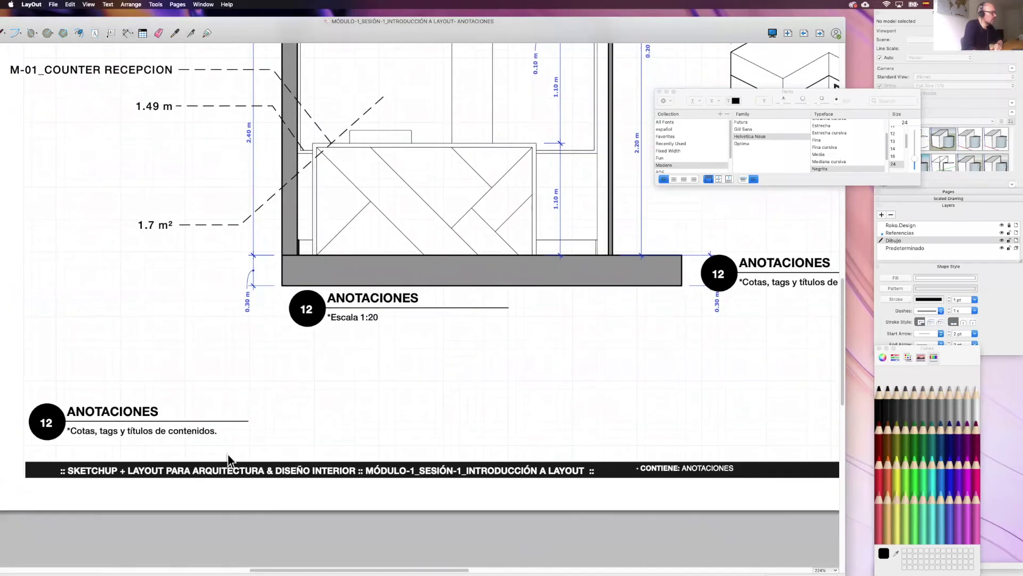
pyautogui.hscroll(1, 363, 339)
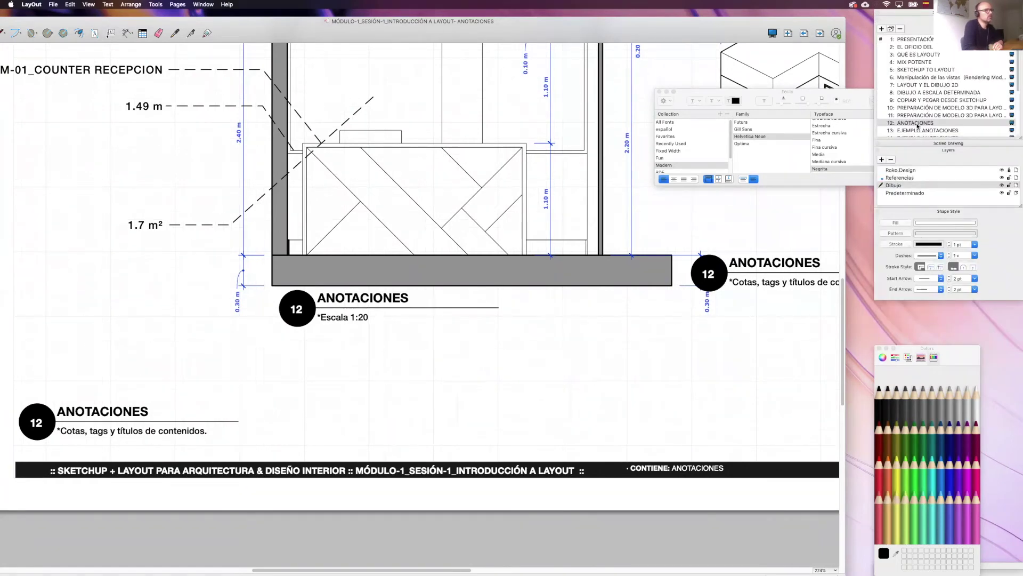
pyautogui.doubleClick(917, 124)
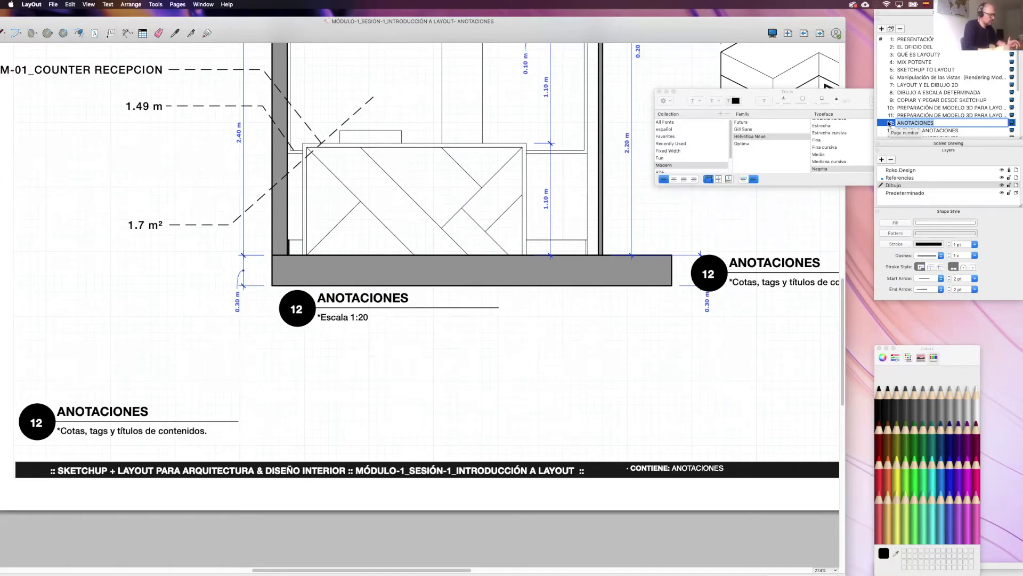
# Rename page 12 to CORTE AA RECEPCIÓN DE PROYECTO, correcting the word RECEPCION on a second pass
pyautogui.write('CORTE AA LOOBBY DE PROYECTO')
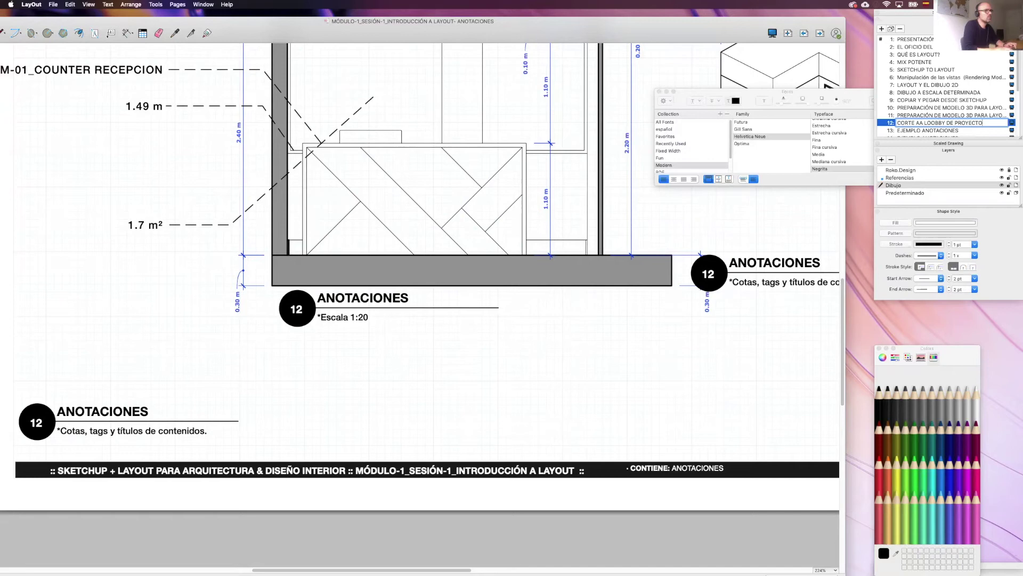
pyautogui.press('Return')
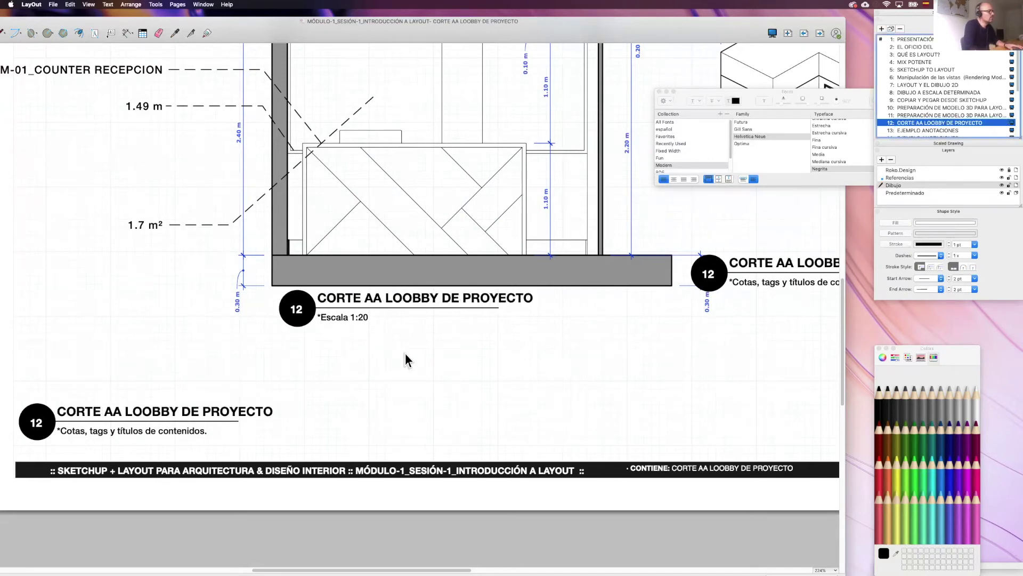
pyautogui.doubleClick(932, 121)
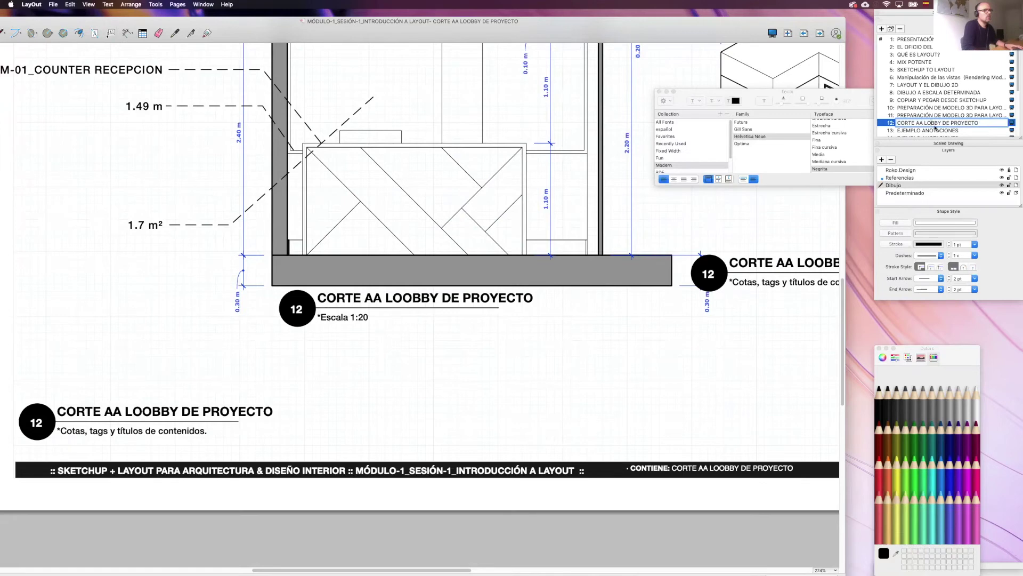
pyautogui.write('RECEPCIO')
pyautogui.write('N')
pyautogui.press('Return')
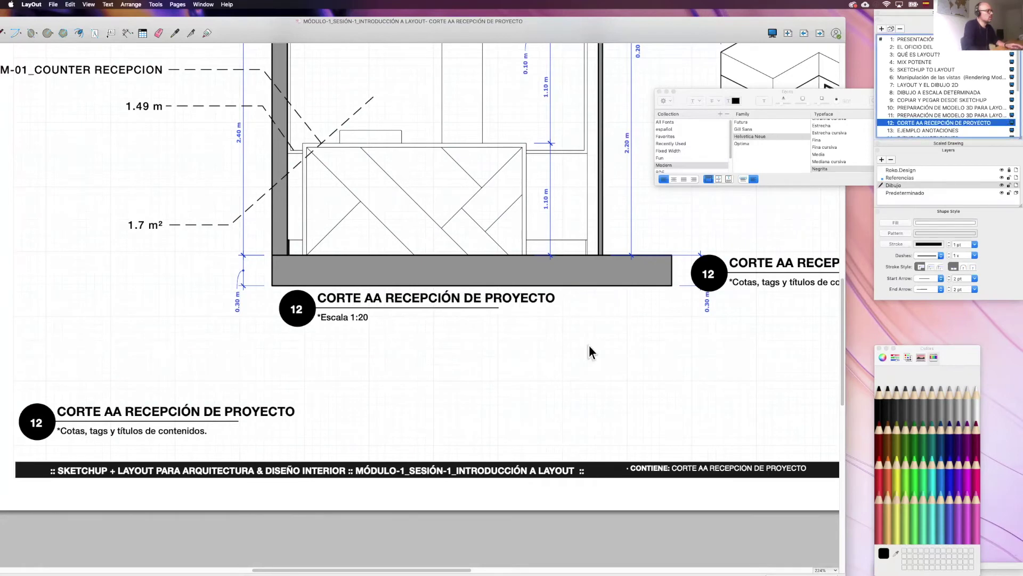
pyautogui.hscroll(2, 373, 317)
pyautogui.scroll(2, 373, 317)
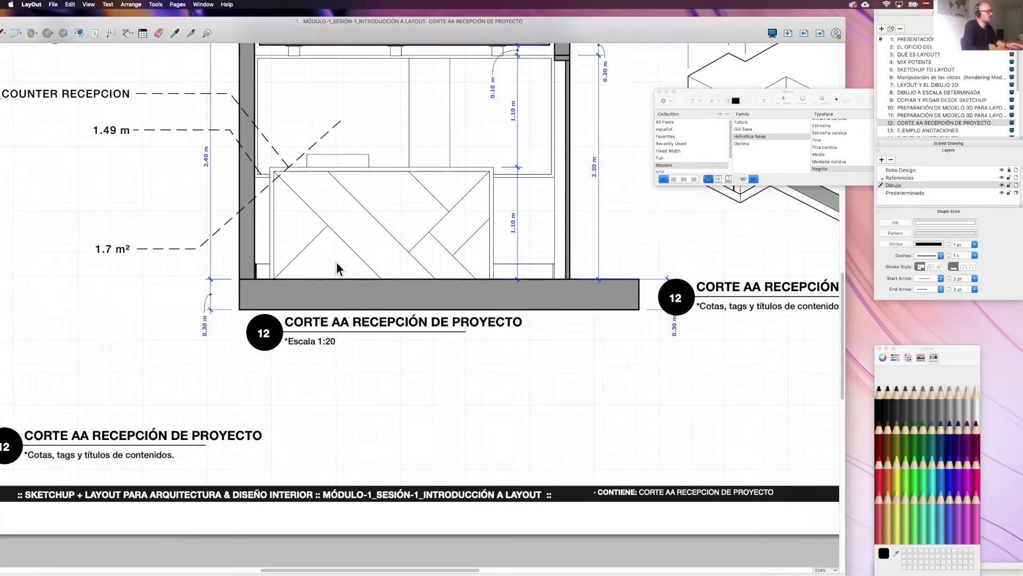
pyautogui.scroll(-5, 208, 307)
pyautogui.hscroll(10, 208, 307)
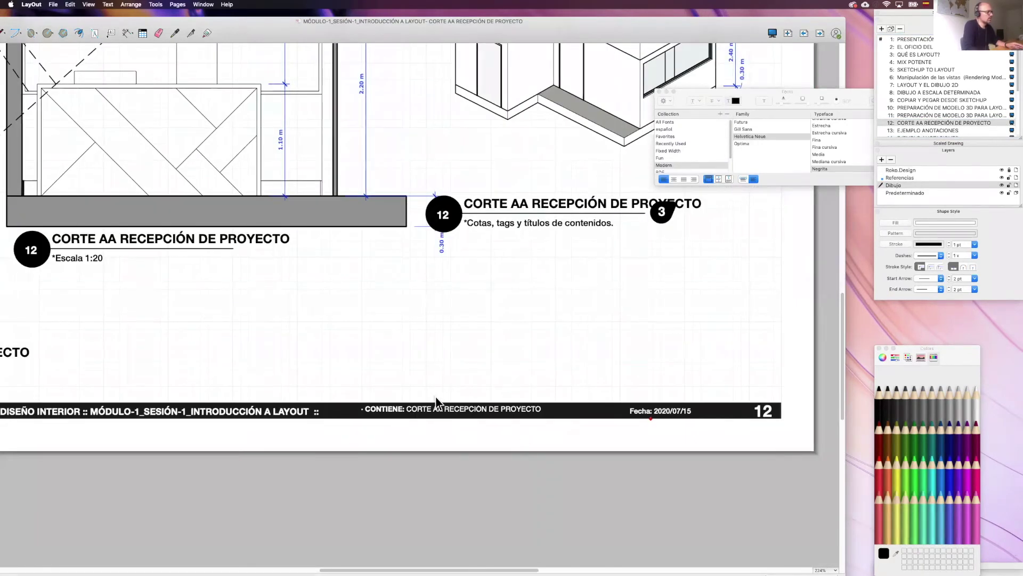
pyautogui.scroll(-3, 710, 407)
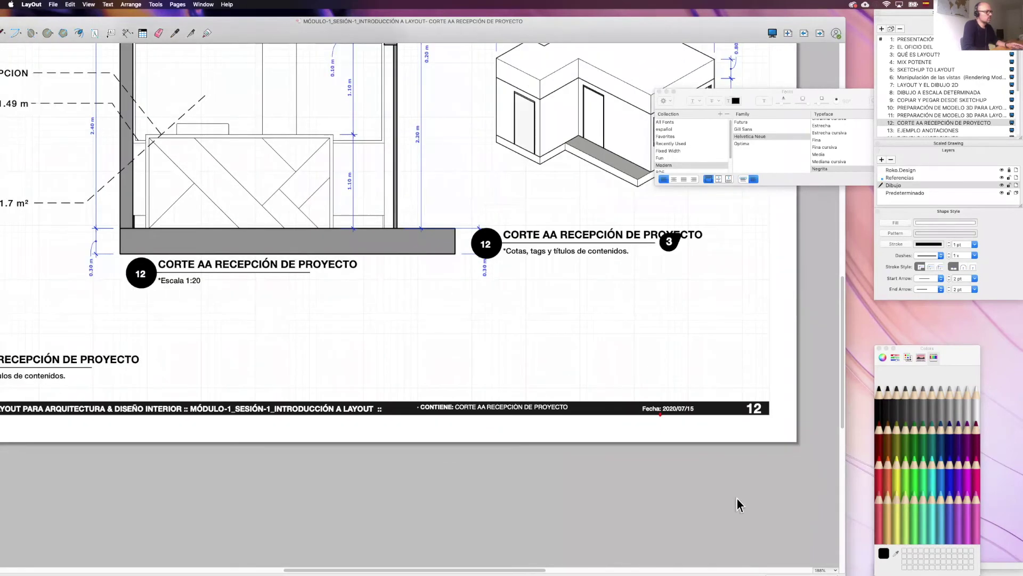
pyautogui.hscroll(-4, 270, 426)
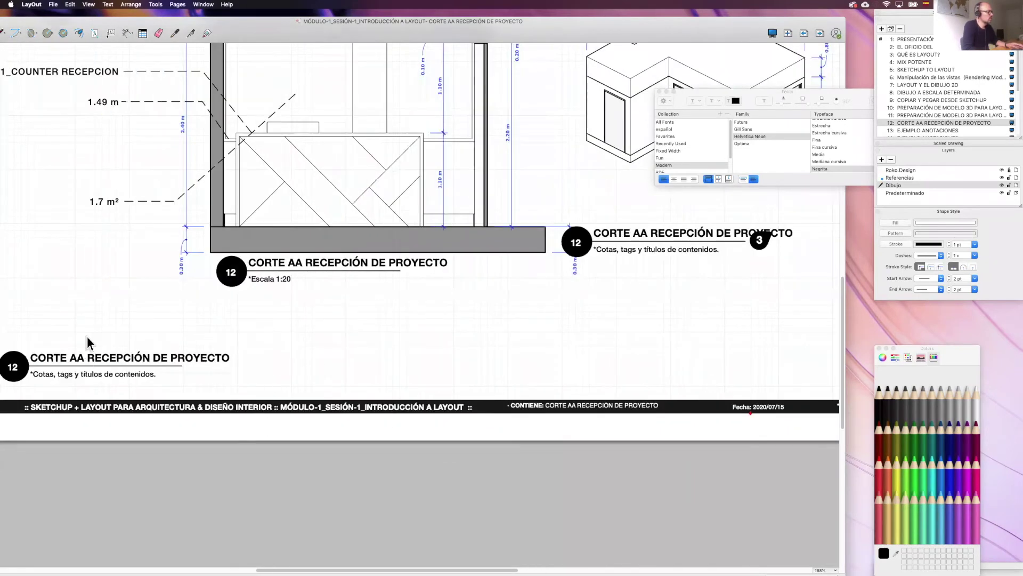
pyautogui.hscroll(-5, 400, 257)
pyautogui.scroll(2, 419, 232)
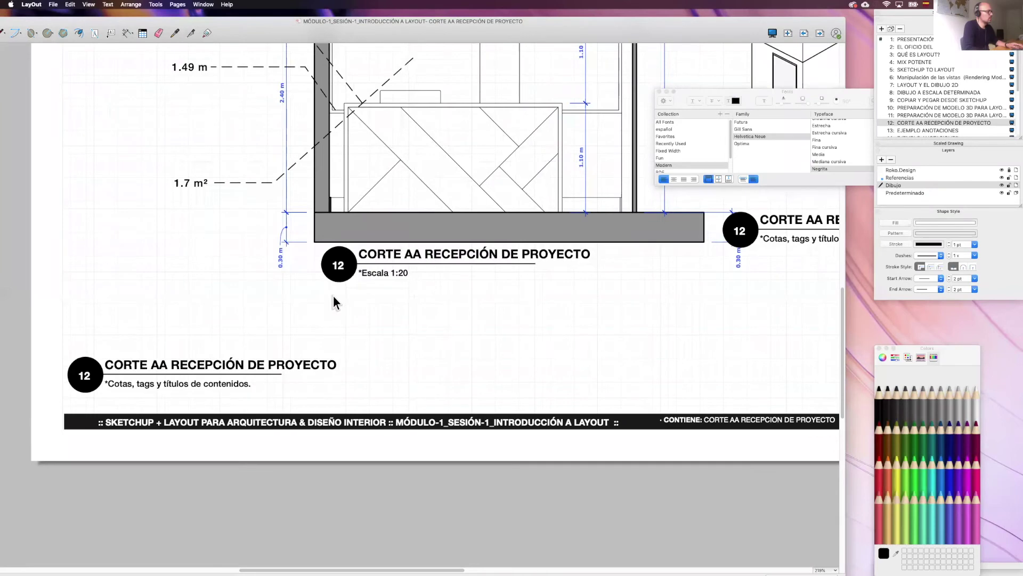
pyautogui.scroll(2, 336, 288)
pyautogui.scroll(-8, 341, 250)
pyautogui.scroll(1, 372, 375)
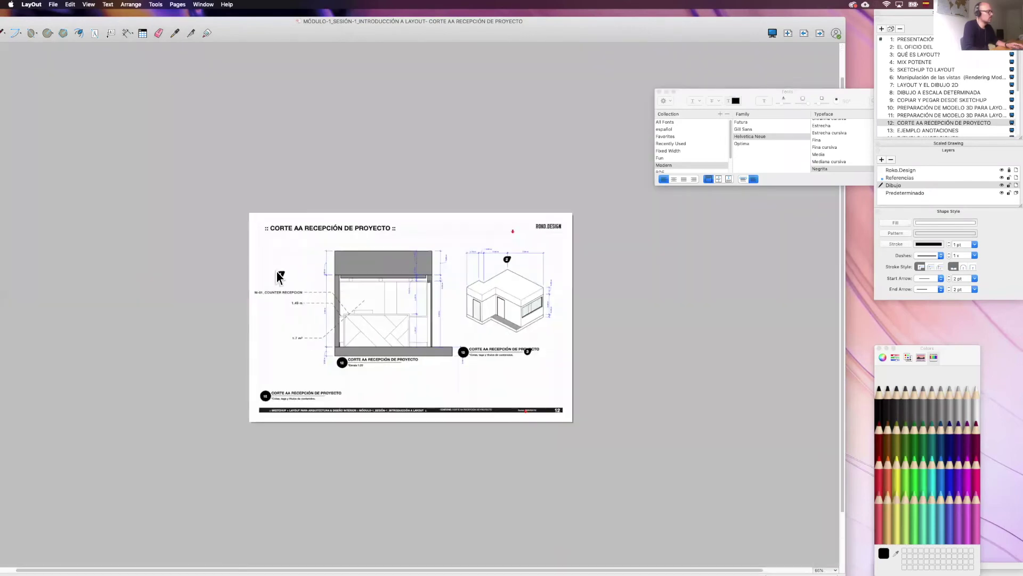
pyautogui.scroll(4, 372, 375)
pyautogui.hscroll(2, 395, 381)
pyautogui.hscroll(5, 408, 385)
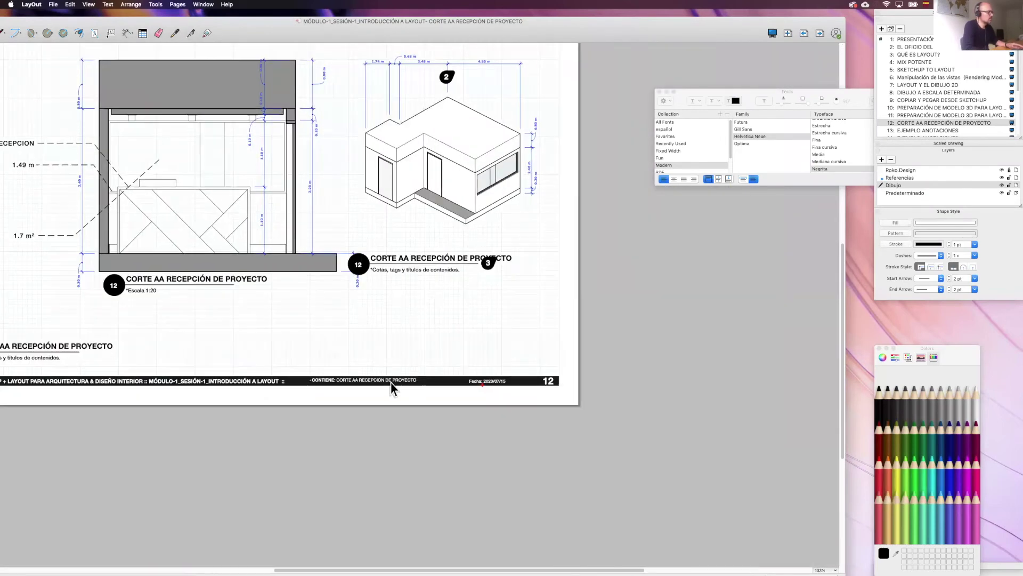
pyautogui.scroll(2, 382, 417)
pyautogui.scroll(4, 322, 408)
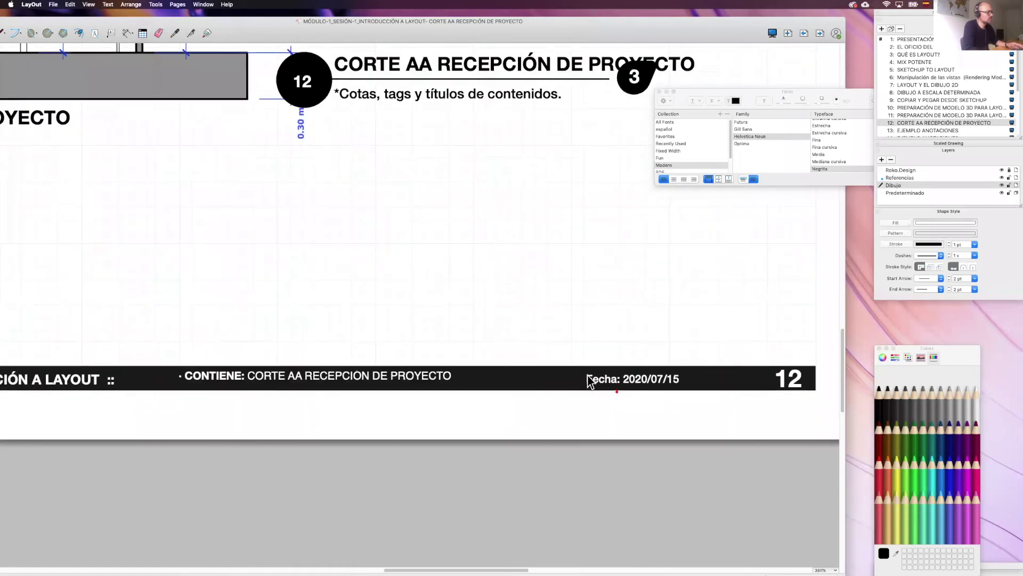
pyautogui.hscroll(5, 453, 365)
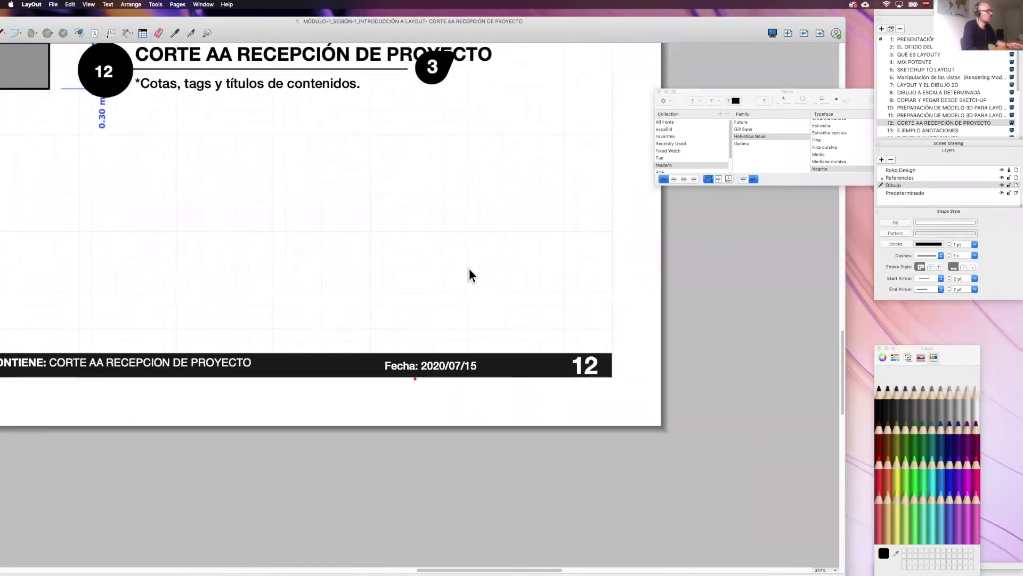
pyautogui.scroll(-2, 469, 274)
pyautogui.scroll(-4, 462, 311)
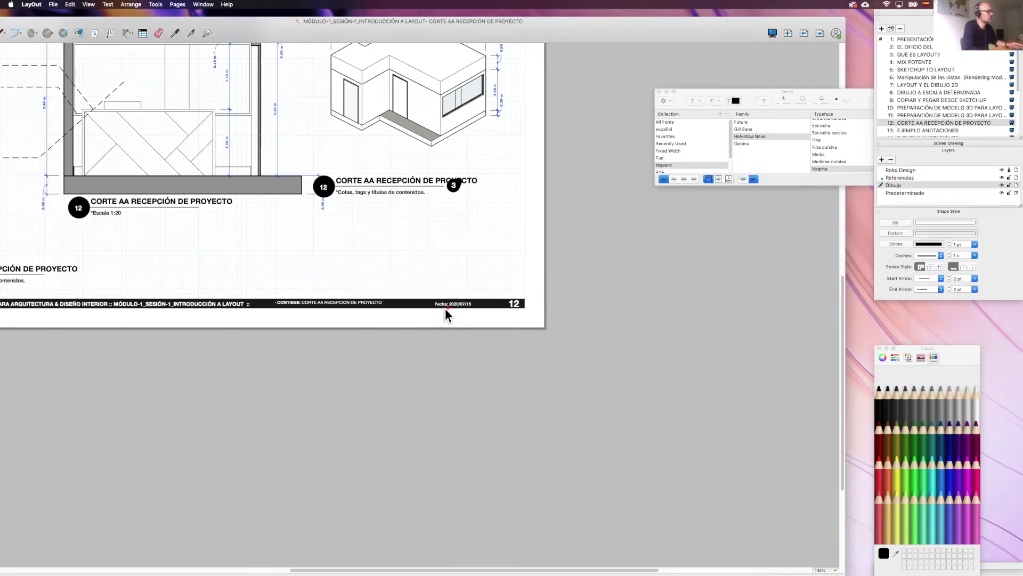
pyautogui.scroll(1, 449, 306)
pyautogui.hscroll(-4, 392, 327)
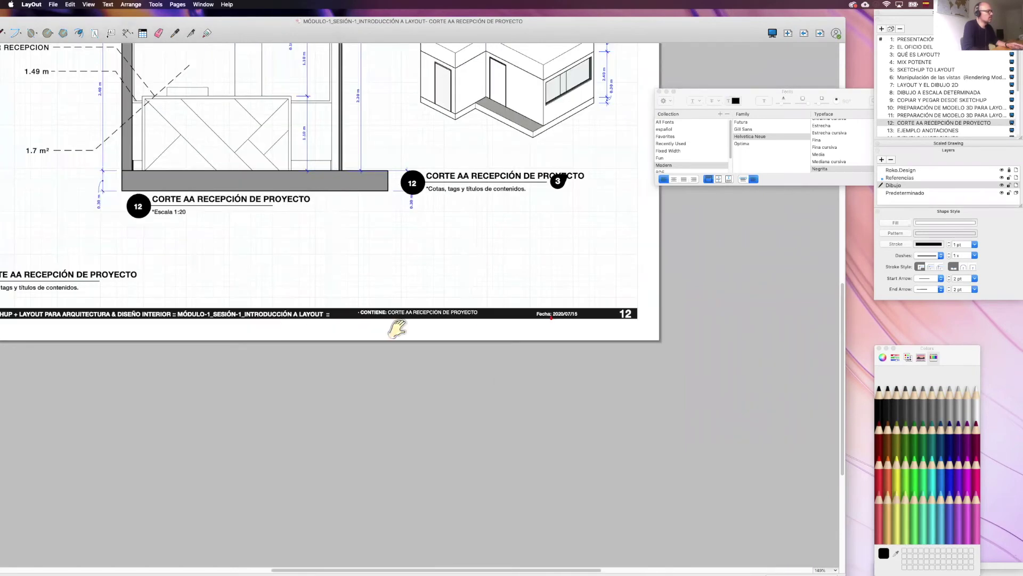
pyautogui.hscroll(-4, 398, 329)
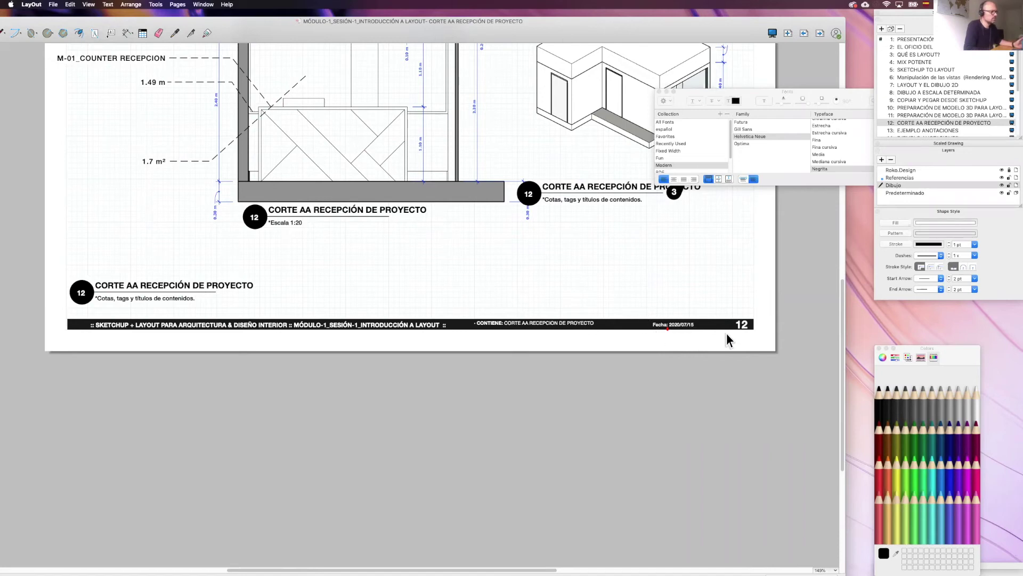
pyautogui.scroll(5, 672, 312)
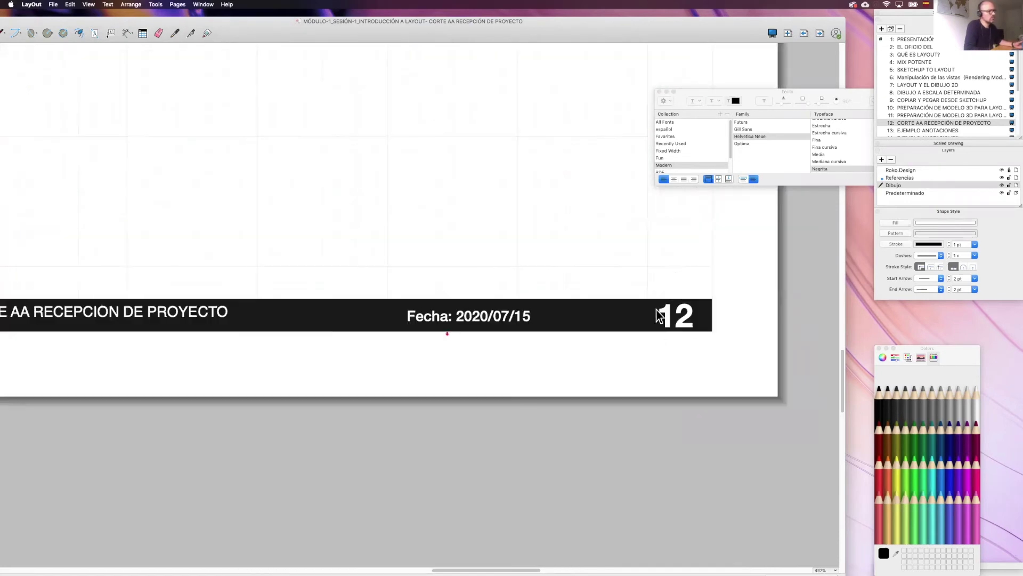
pyautogui.click(930, 116)
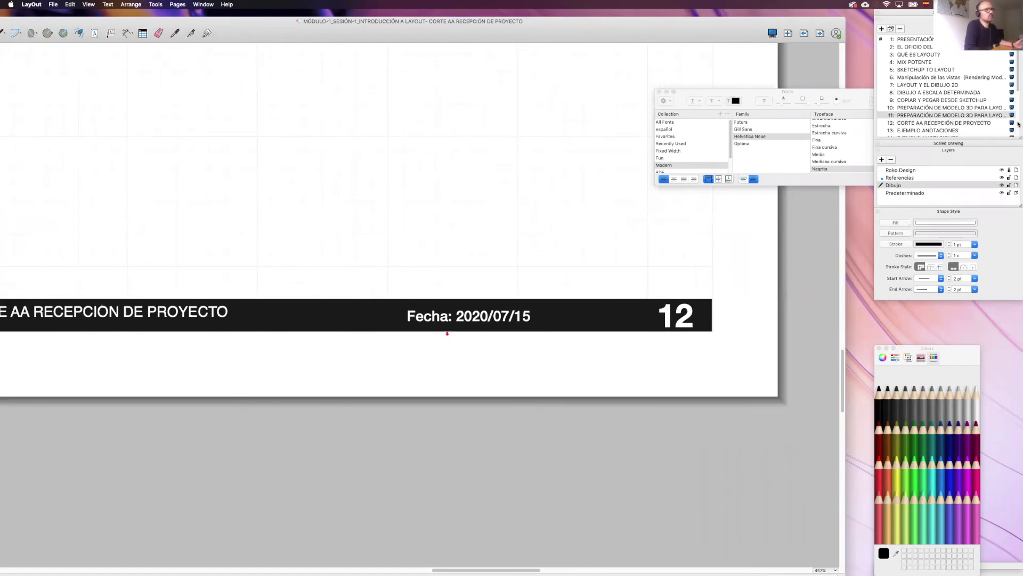
# Duplicate page 24 EJEMPLO RÁPIDO as page 25, then delete page 24's web address and blue rectangle
pyautogui.scroll(-5, 1018, 123)
pyautogui.click(945, 133)
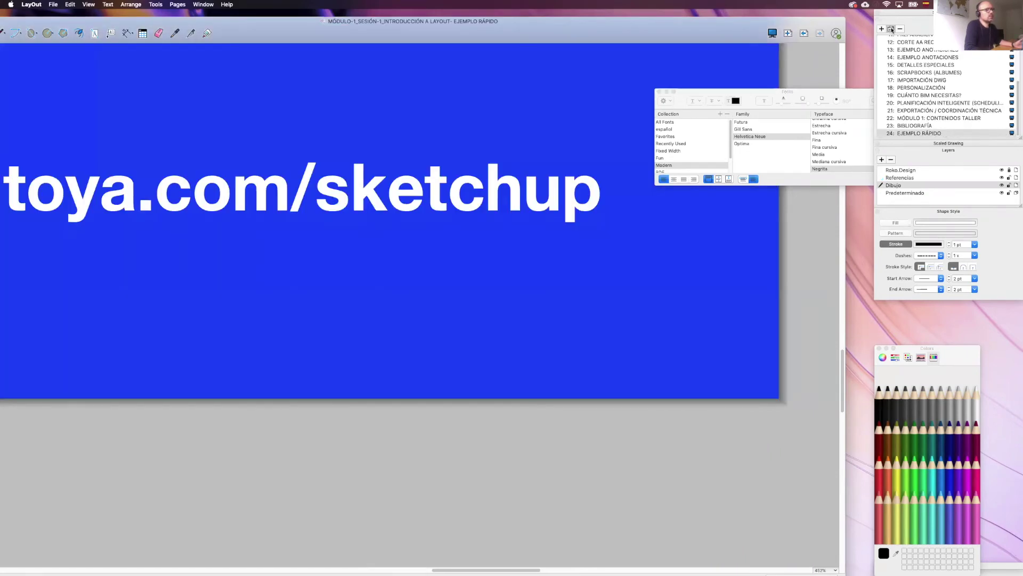
pyautogui.click(891, 29)
pyautogui.click(912, 126)
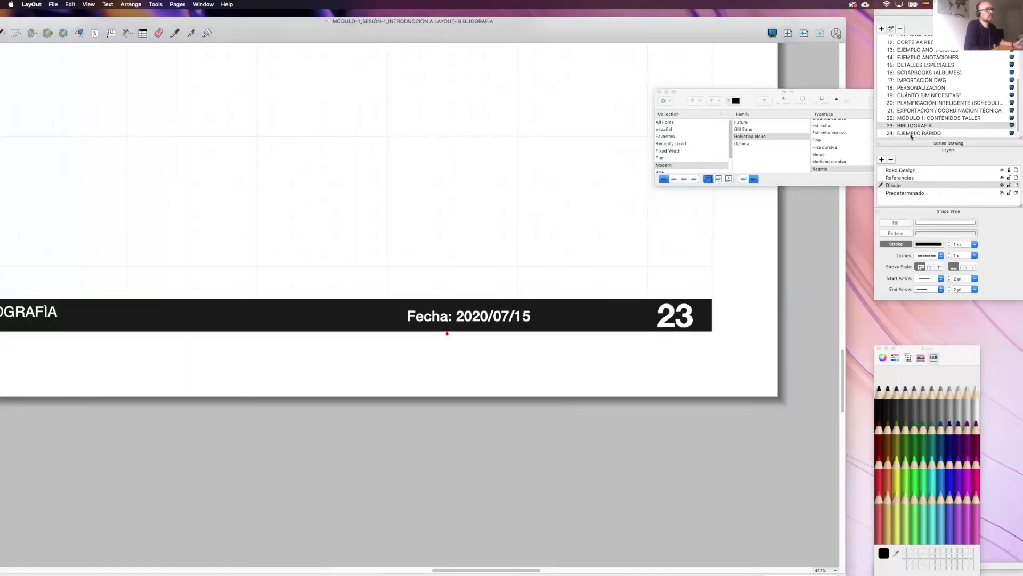
pyautogui.click(631, 231)
pyautogui.press('Delete')
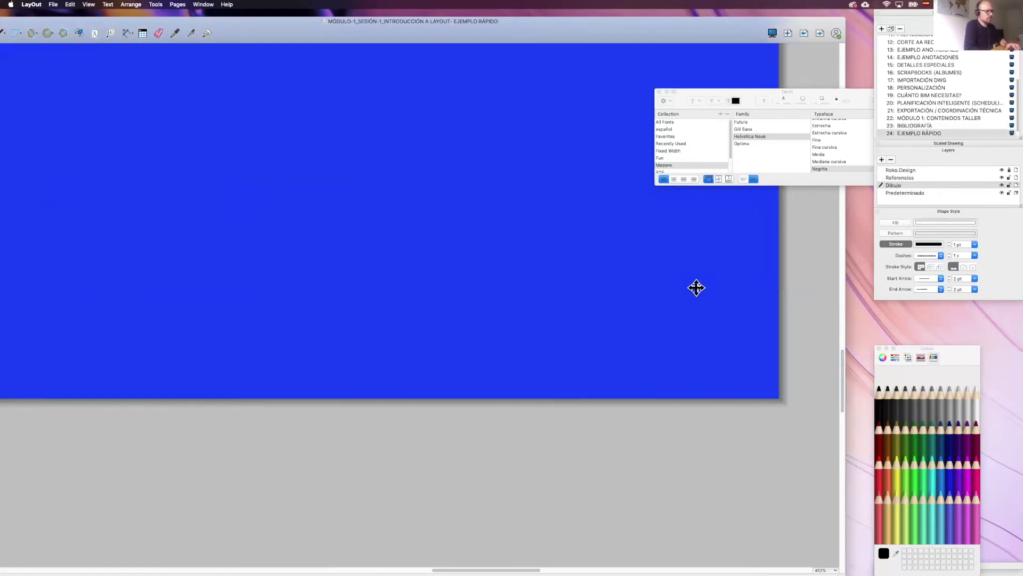
pyautogui.click(696, 291)
pyautogui.press('Delete')
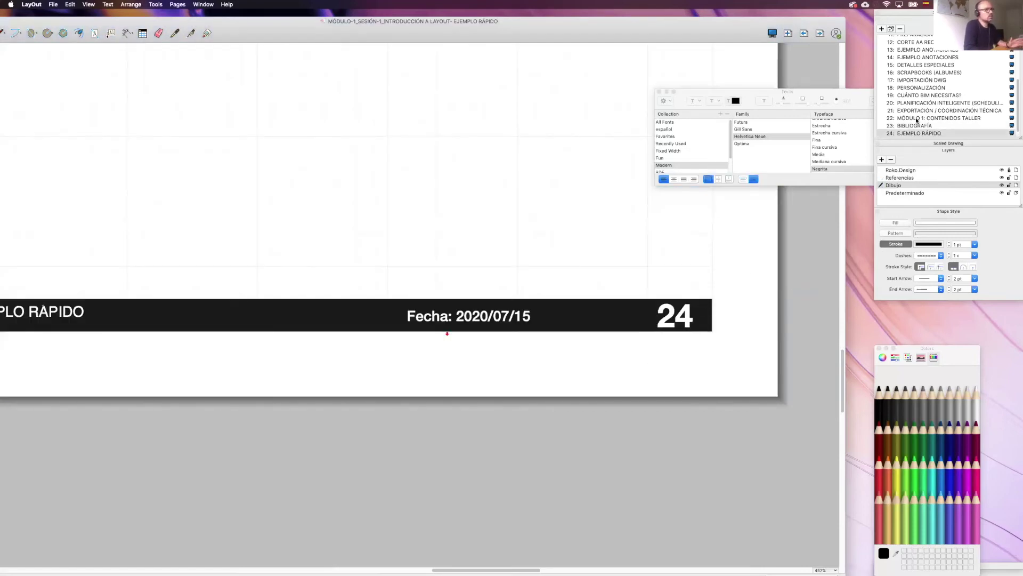
# Check the new page 25, then open page 13 and select its vertical dimension by the left cabinet
pyautogui.scroll(-1, 965, 113)
pyautogui.click(906, 134)
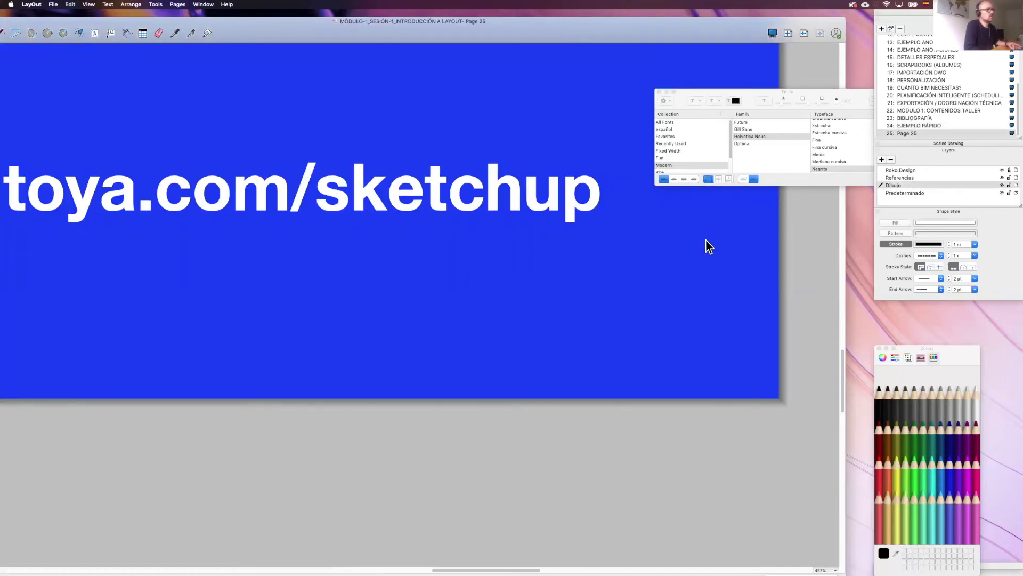
pyautogui.click(922, 72)
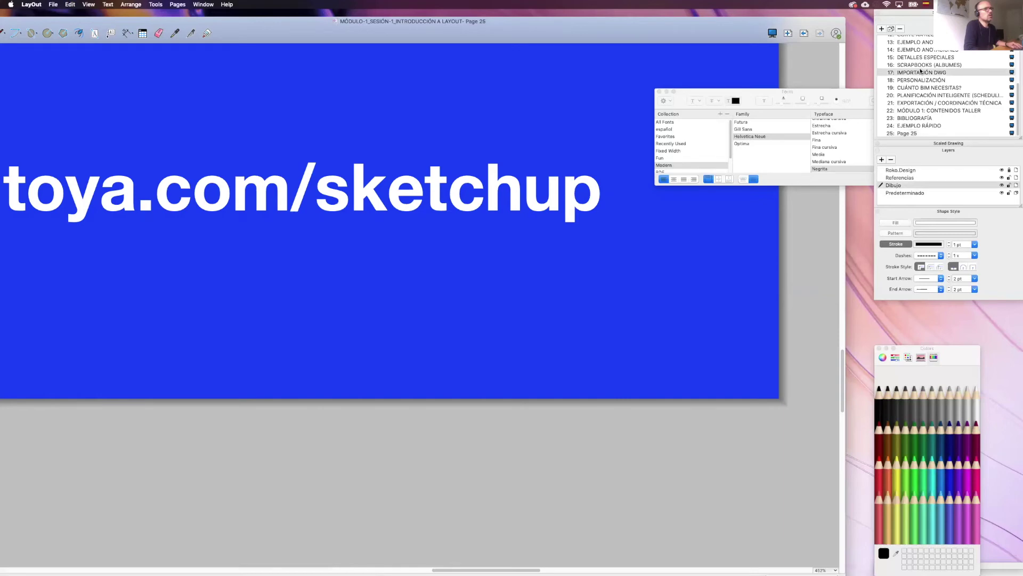
pyautogui.click(922, 49)
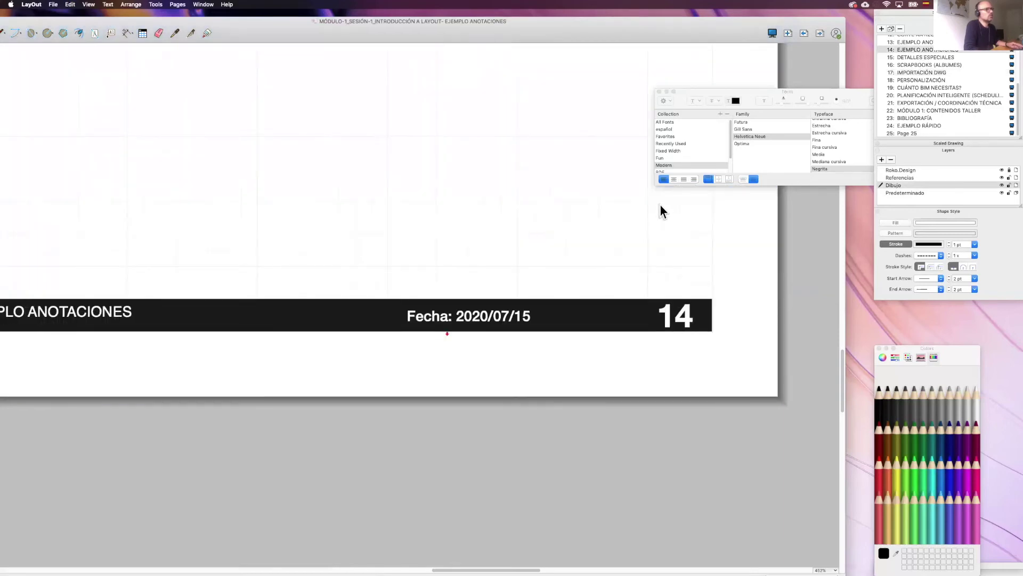
pyautogui.scroll(-10, 637, 275)
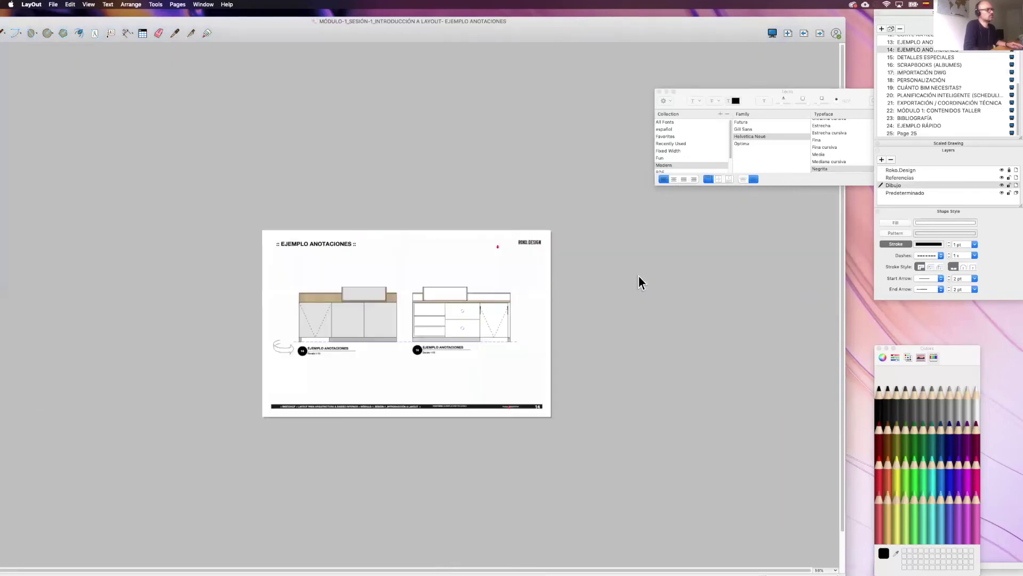
pyautogui.click(923, 42)
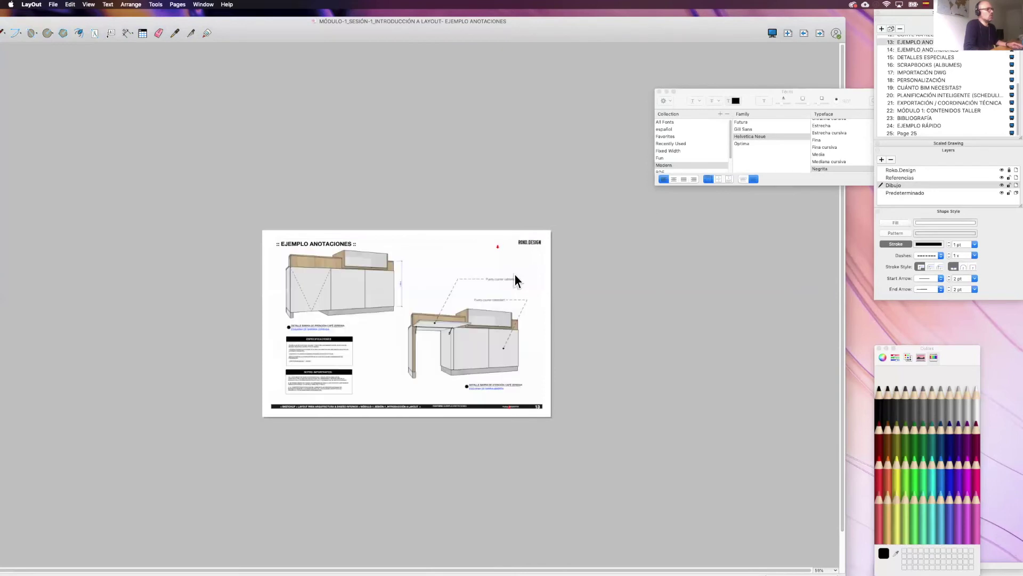
pyautogui.scroll(1, 388, 304)
pyautogui.scroll(2, 406, 269)
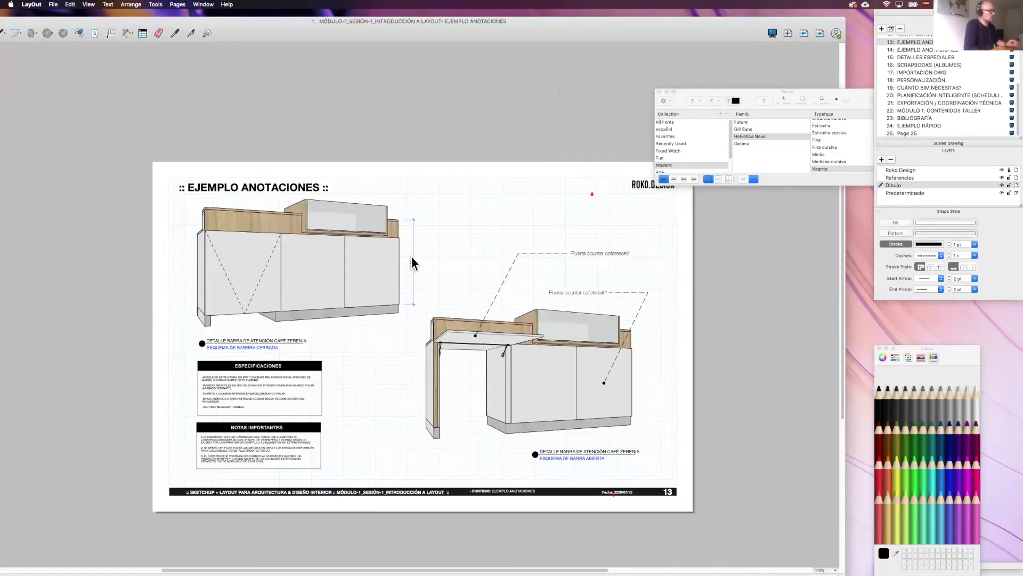
pyautogui.scroll(2, 411, 263)
pyautogui.click(418, 249)
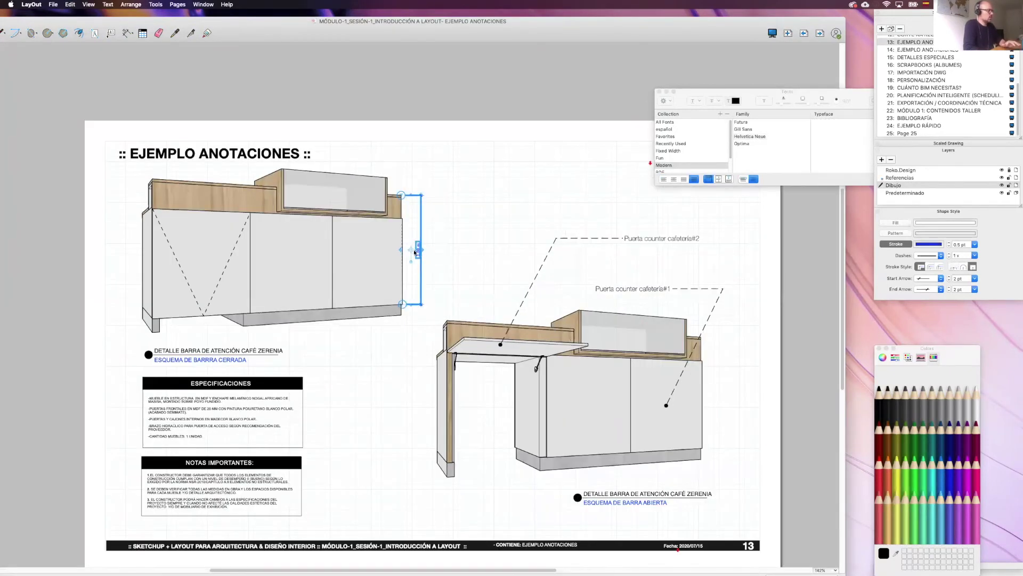
# Replace the cabinet's vertical dimension with a new 0.10 m linear dimension on the base
pyautogui.press('Delete')
pyautogui.click(131, 35)
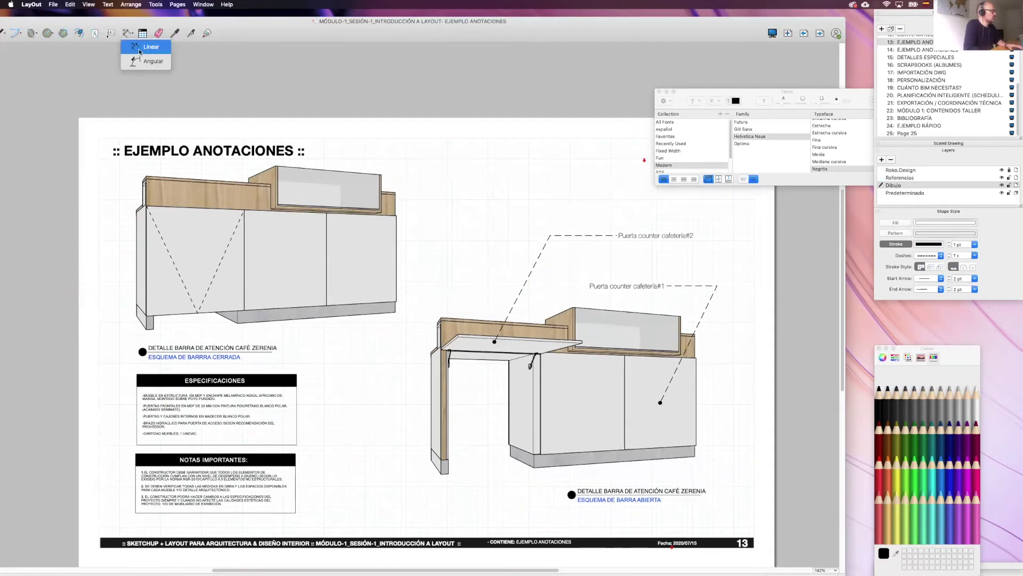
pyautogui.click(142, 48)
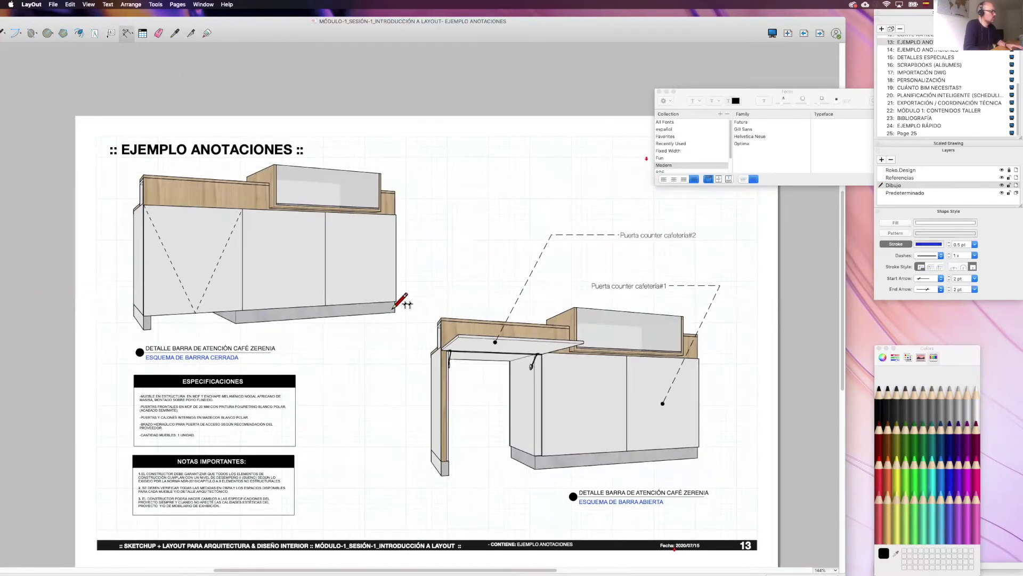
pyautogui.scroll(2, 397, 305)
pyautogui.click(393, 300)
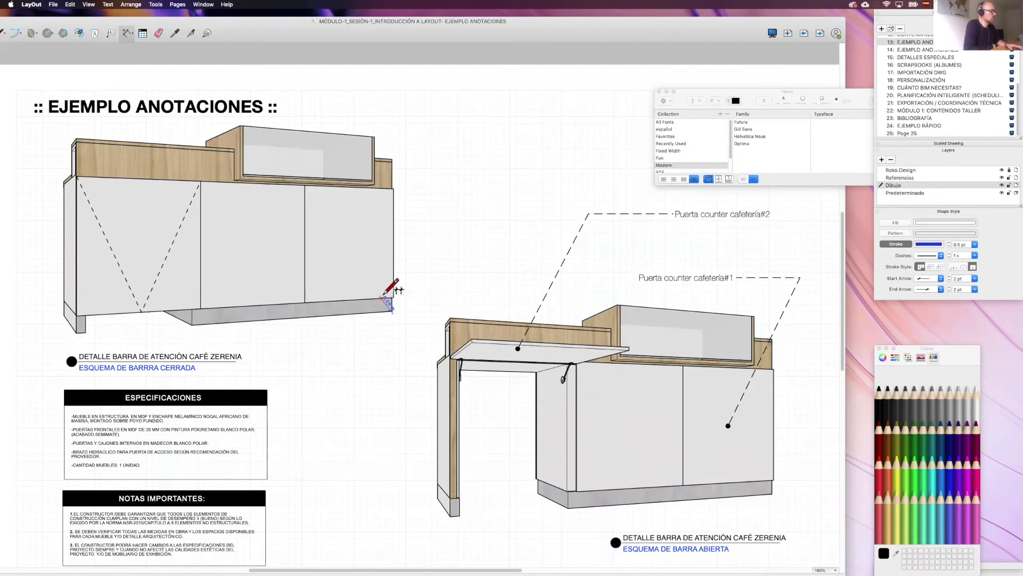
pyautogui.scroll(5, 393, 294)
pyautogui.scroll(3, 394, 295)
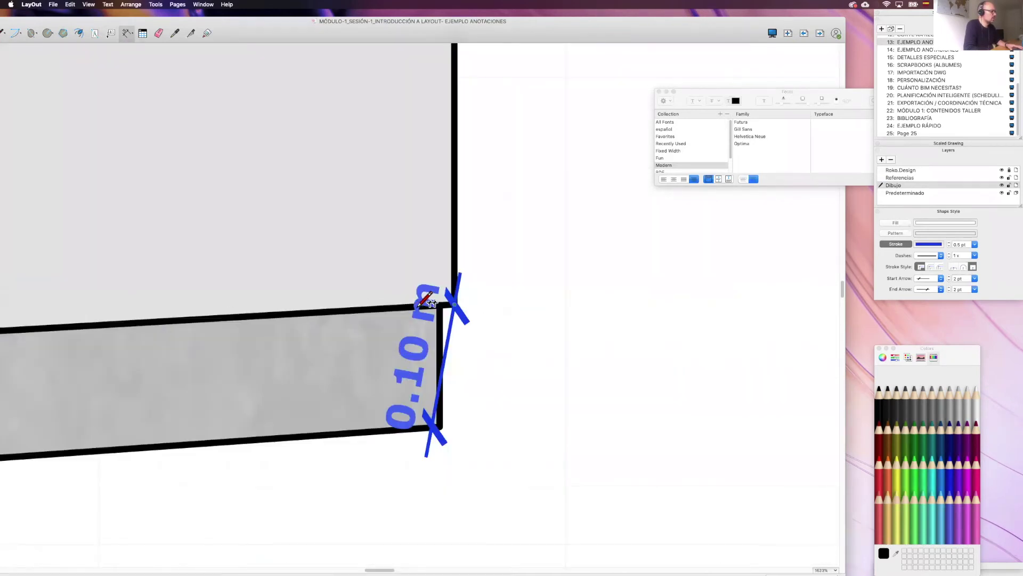
pyautogui.press('Escape')
pyautogui.click(442, 421)
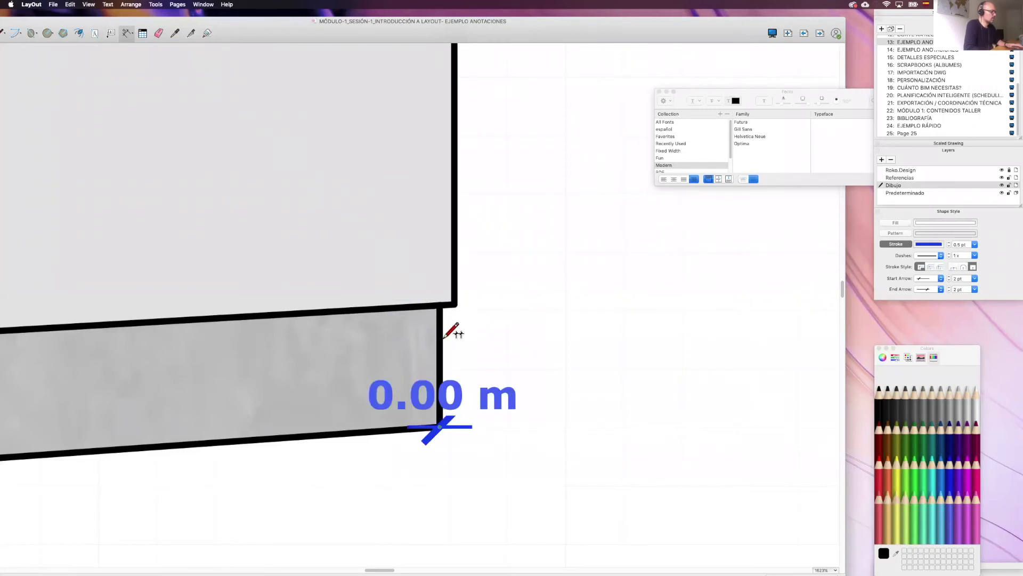
pyautogui.click(453, 302)
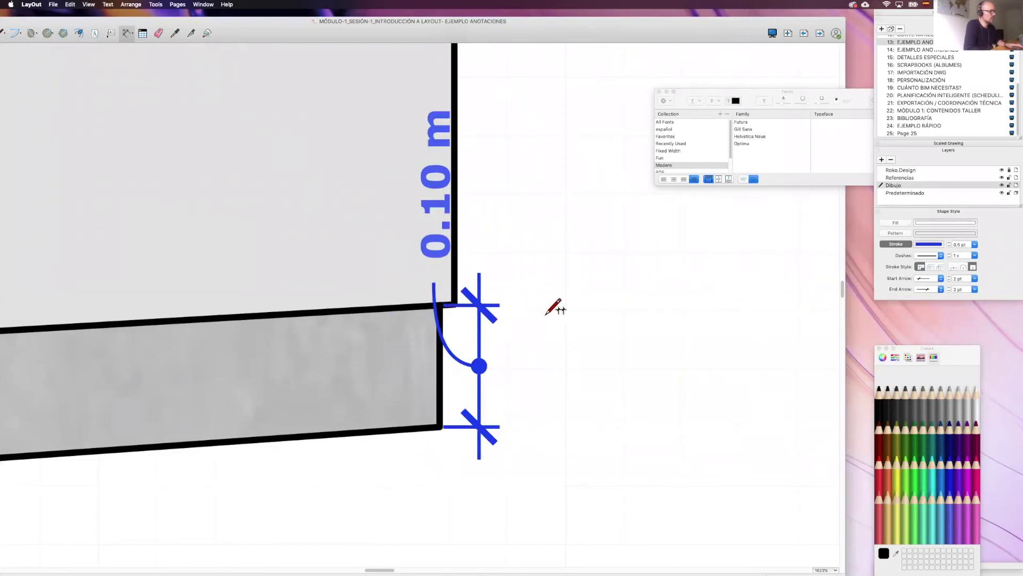
pyautogui.click(603, 305)
# Chain height dimensions of 0.79, 0.22 and 0.28 m above the base dimension
pyautogui.press('super+shift+w')
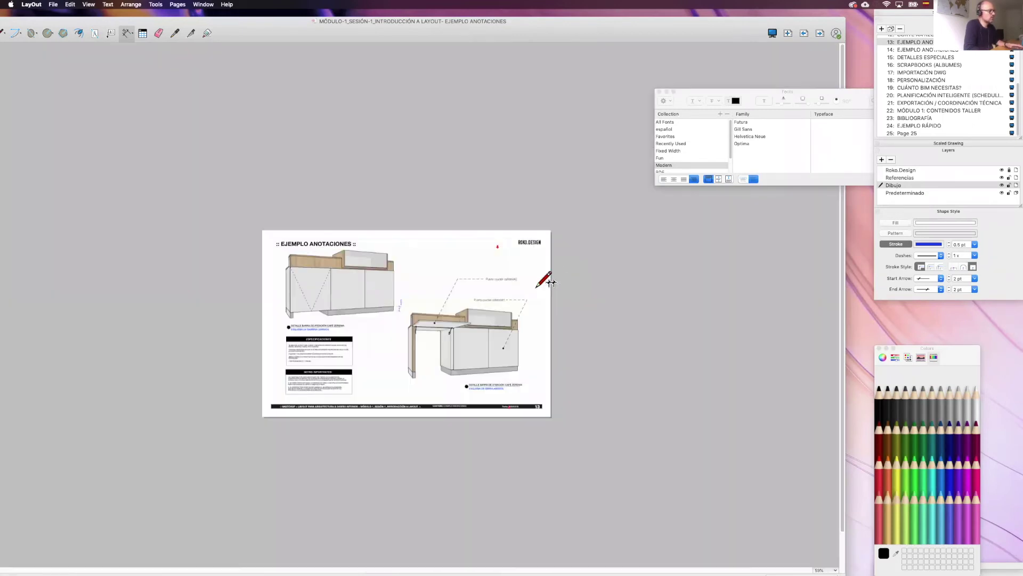
pyautogui.scroll(3, 402, 300)
pyautogui.scroll(1, 380, 169)
pyautogui.click(376, 171)
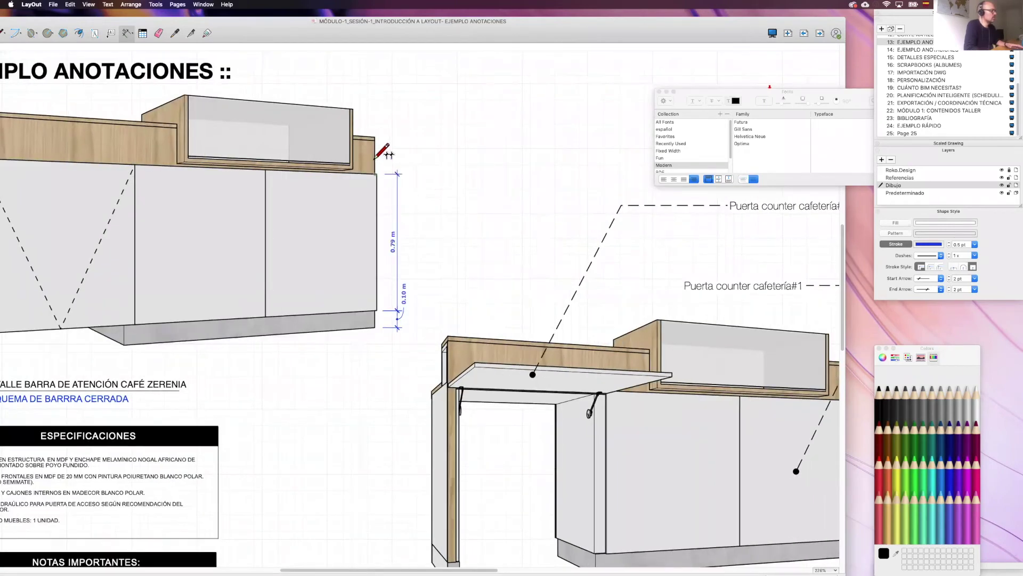
pyautogui.doubleClick(374, 137)
pyautogui.doubleClick(352, 109)
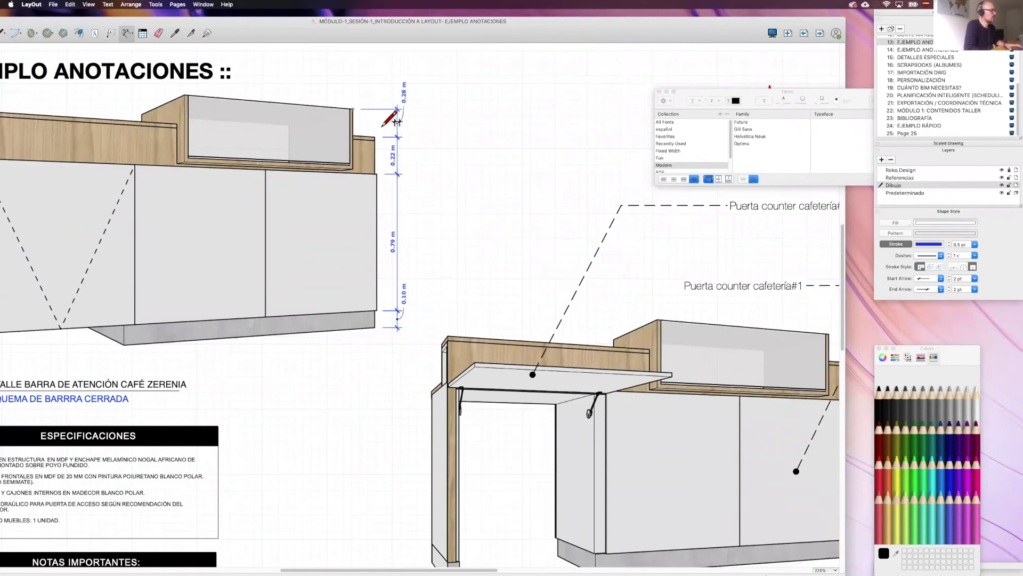
# Delete both door labels and their leaders from the open counter drawing
pyautogui.hscroll(-3, 391, 210)
pyautogui.hscroll(-3, 391, 211)
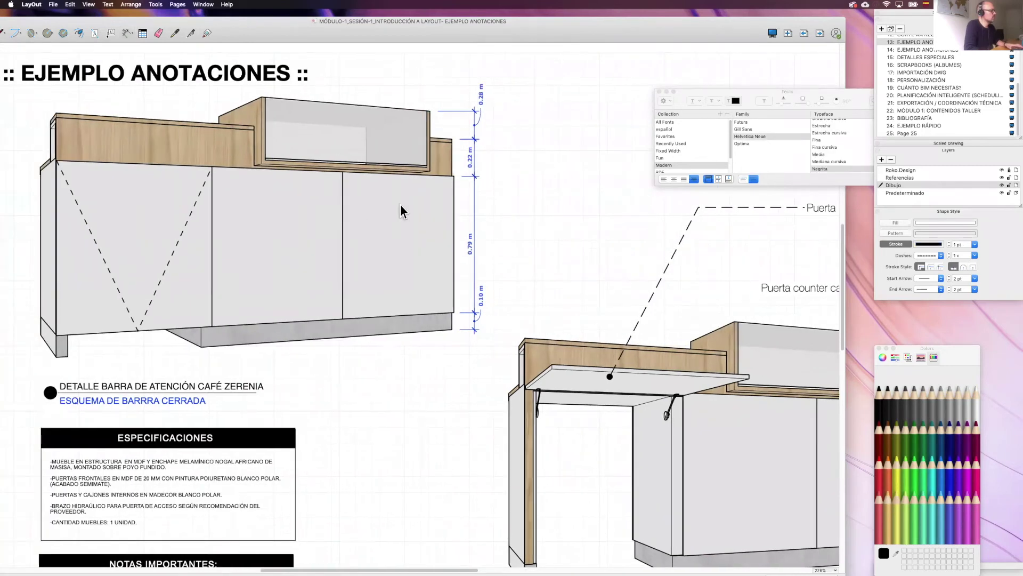
pyautogui.hscroll(-5, 400, 204)
pyautogui.scroll(-2, 305, 210)
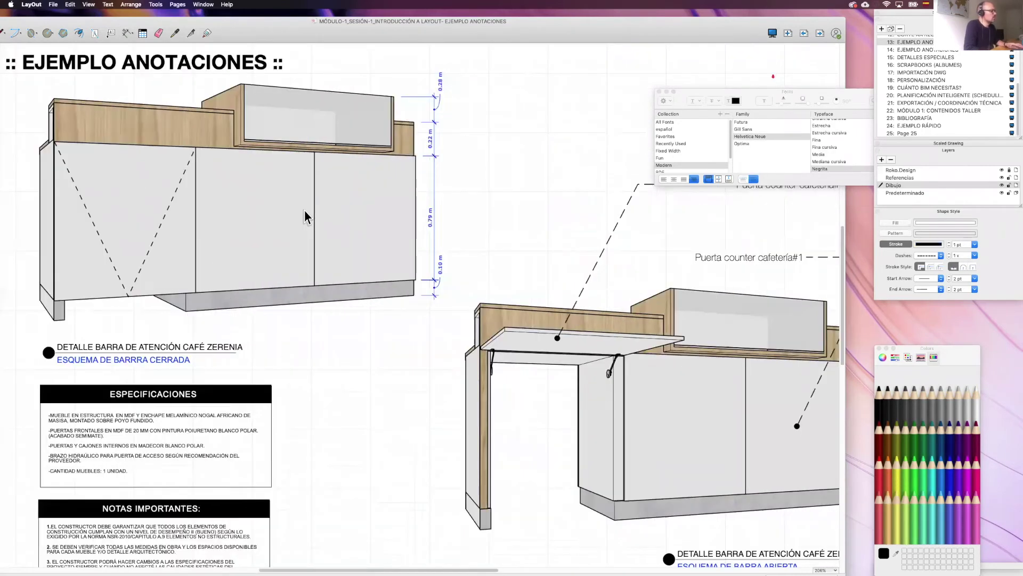
pyautogui.moveTo(318, 245); pyautogui.dragTo(253, 266, button='middle')
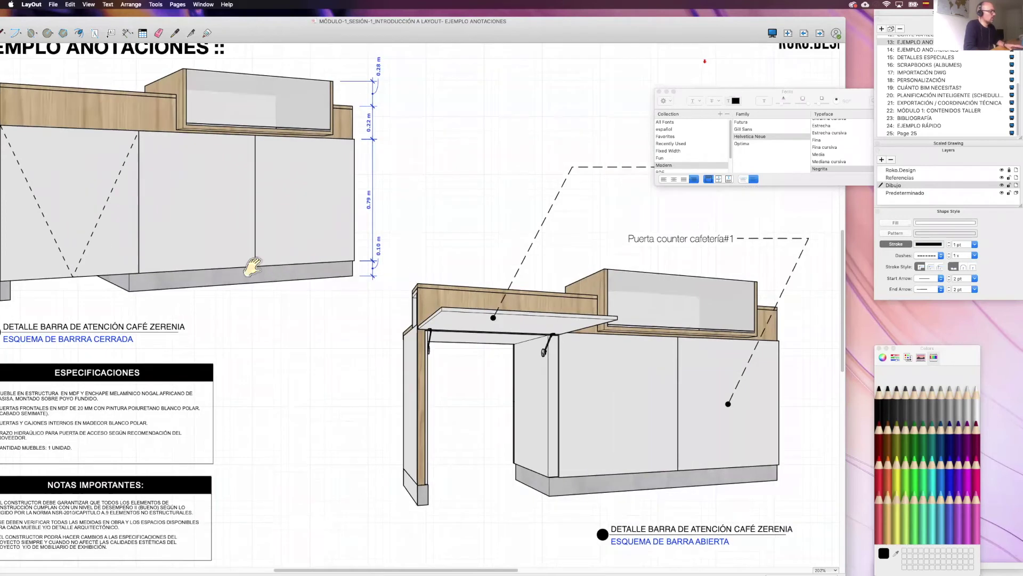
pyautogui.hscroll(5, 493, 152)
pyautogui.click(493, 152)
pyautogui.press('Delete')
pyautogui.click(502, 230)
pyautogui.press('Delete')
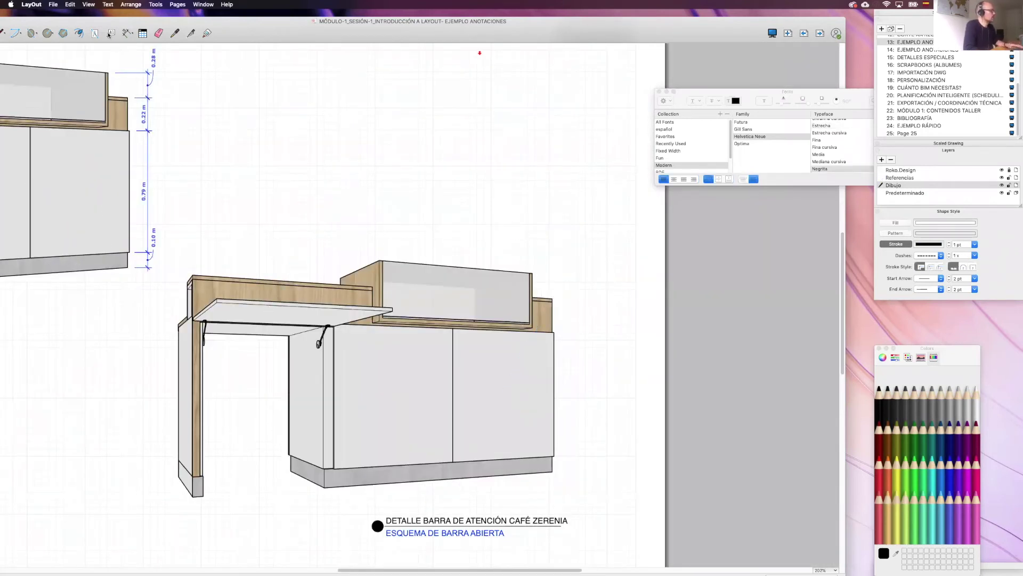
pyautogui.click(111, 33)
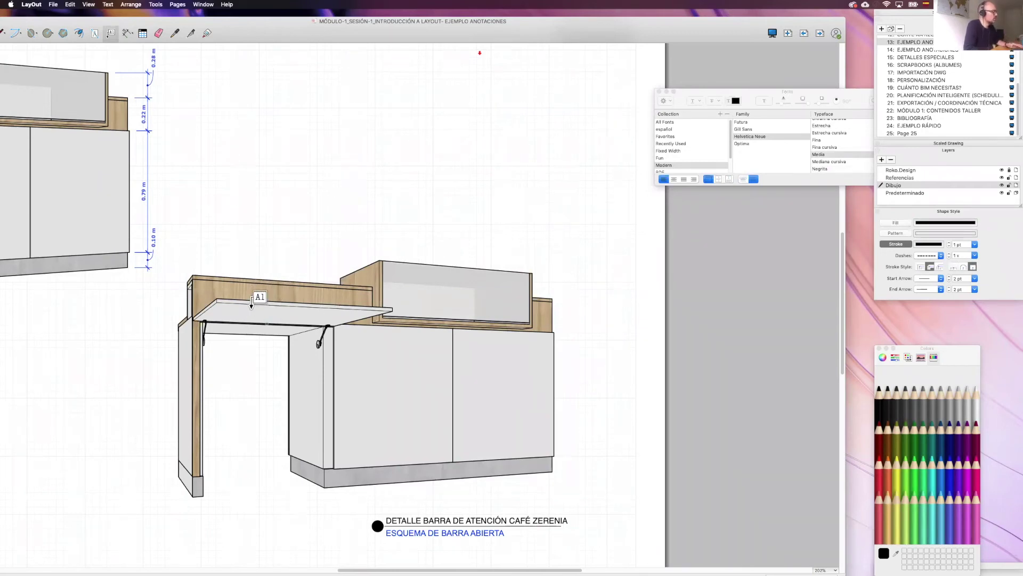
# Label the open counter's fold-up top with its component name, Puerta counter cafetería#2
pyautogui.hscroll(-10, 577, 337)
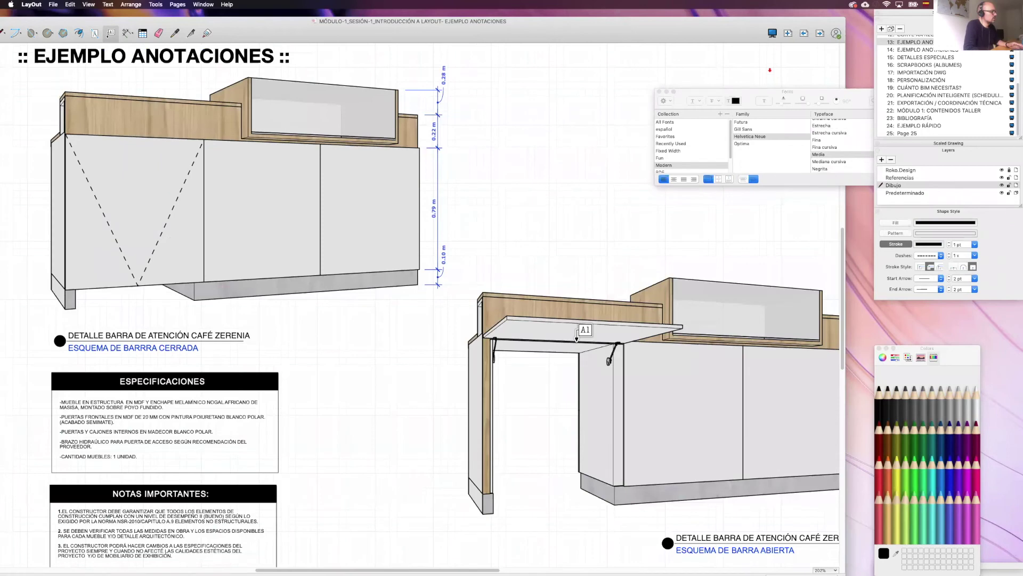
pyautogui.hscroll(1, 560, 338)
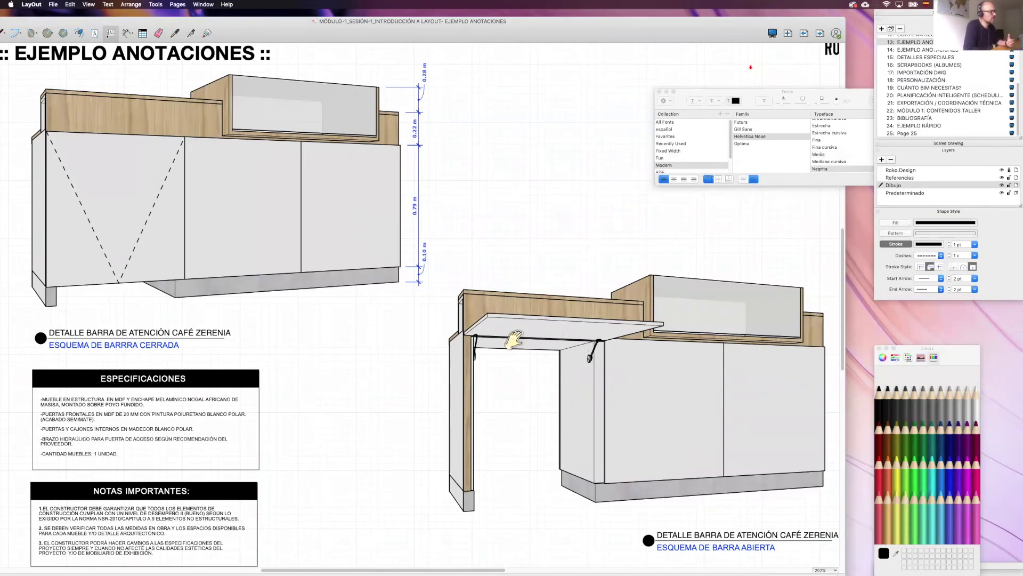
pyautogui.hscroll(5, 581, 346)
pyautogui.click(393, 308)
pyautogui.click(478, 189)
pyautogui.click(551, 189)
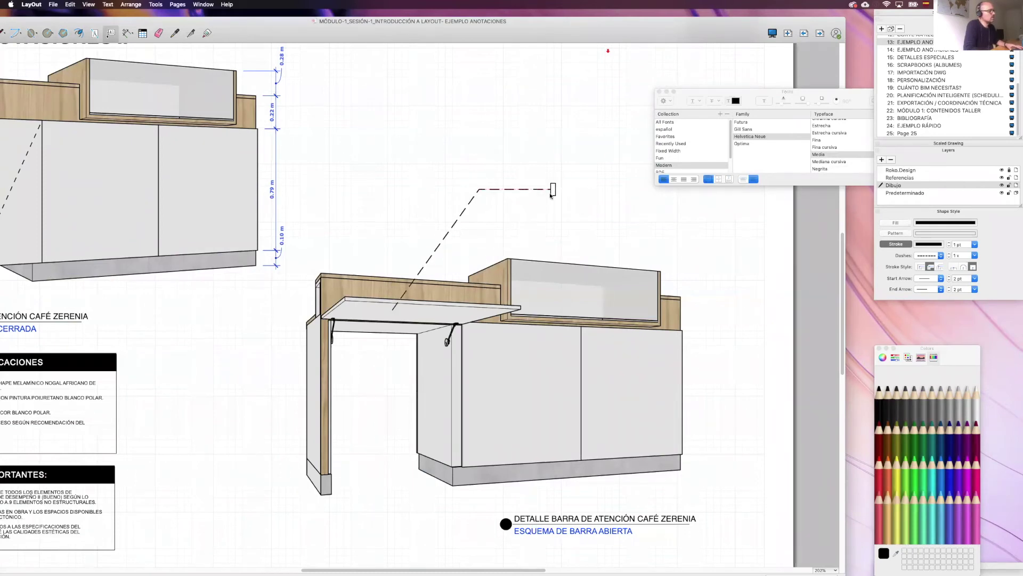
pyautogui.click(575, 201)
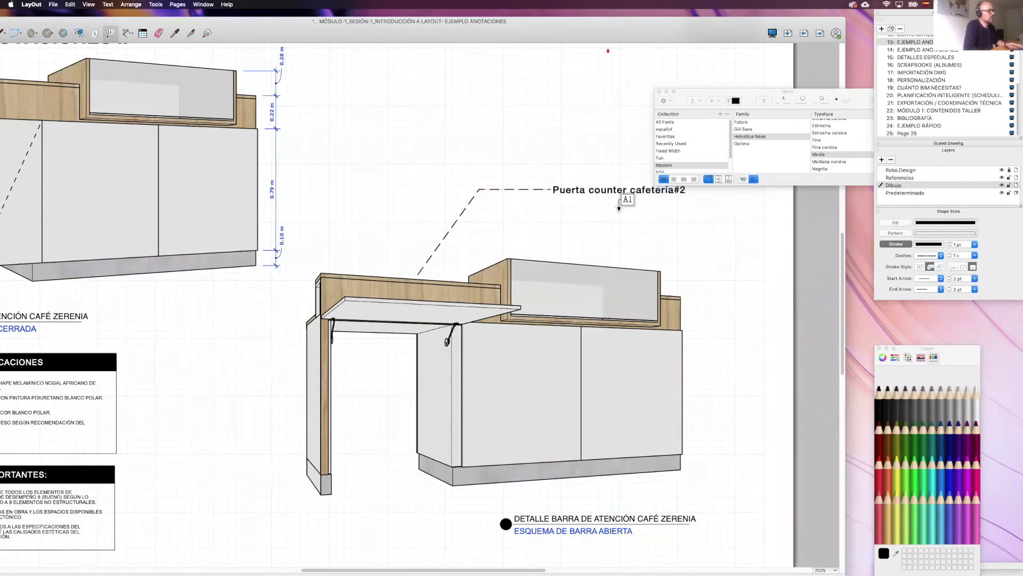
pyautogui.click(567, 277)
pyautogui.hscroll(2, 533, 250)
pyautogui.scroll(-1, 533, 251)
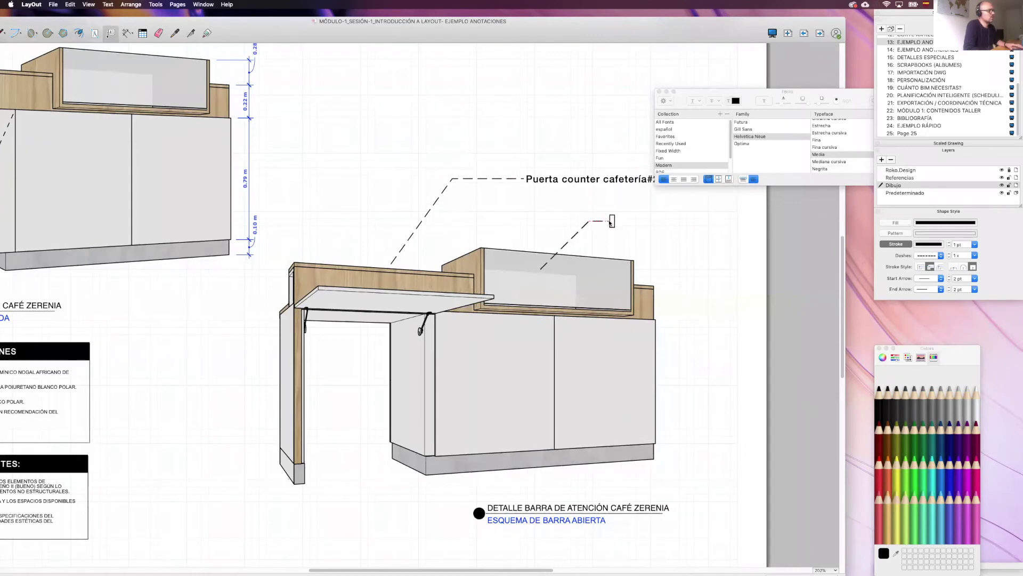
# Finish a leader label showing the 0.29 m² face area on the upper back panel
pyautogui.click(611, 223)
pyautogui.click(616, 233)
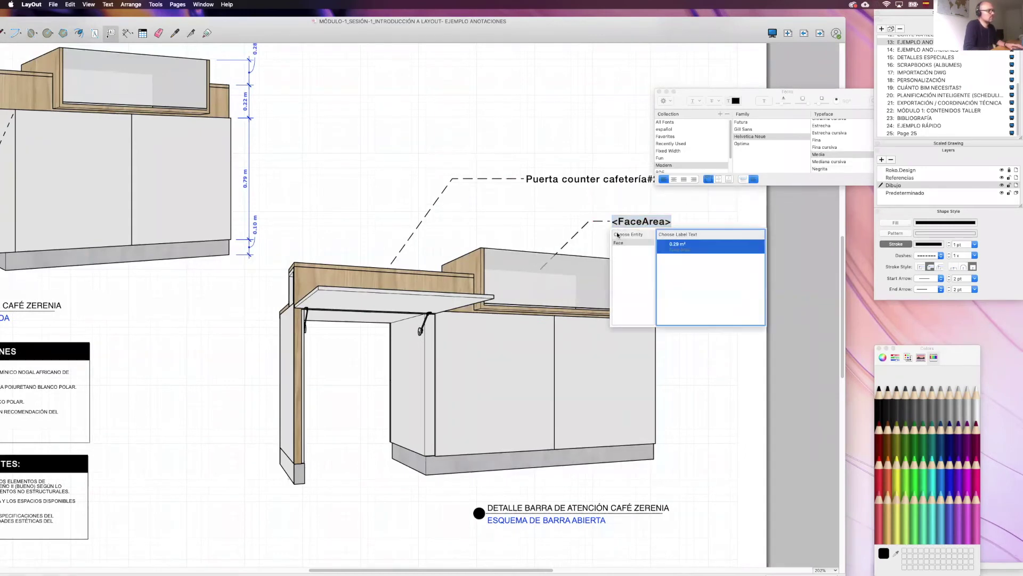
pyautogui.click(597, 326)
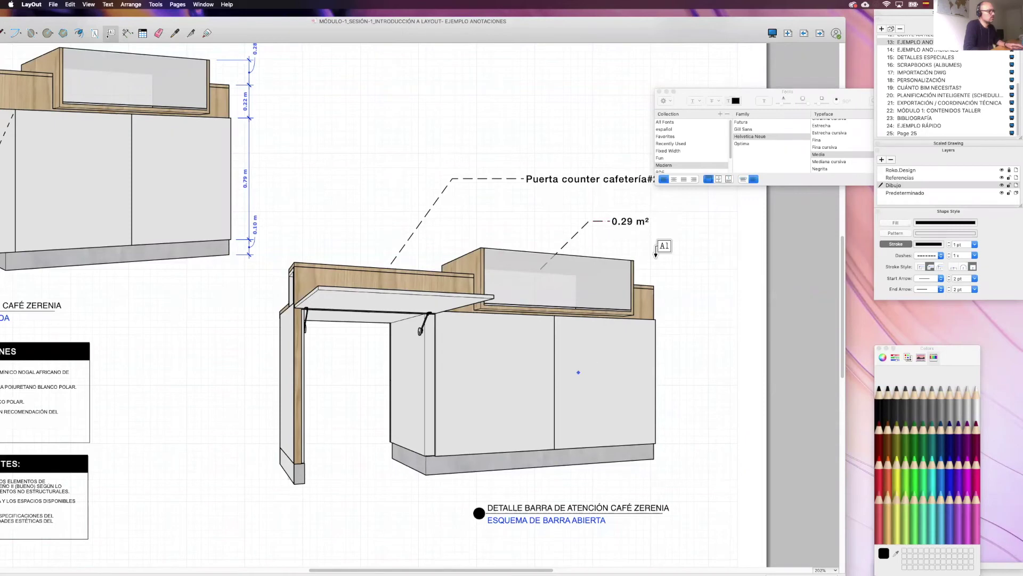
# Add a 'Puerta counter cafetería#1' label on the cabinet's right side
pyautogui.click(638, 285)
pyautogui.click(680, 255)
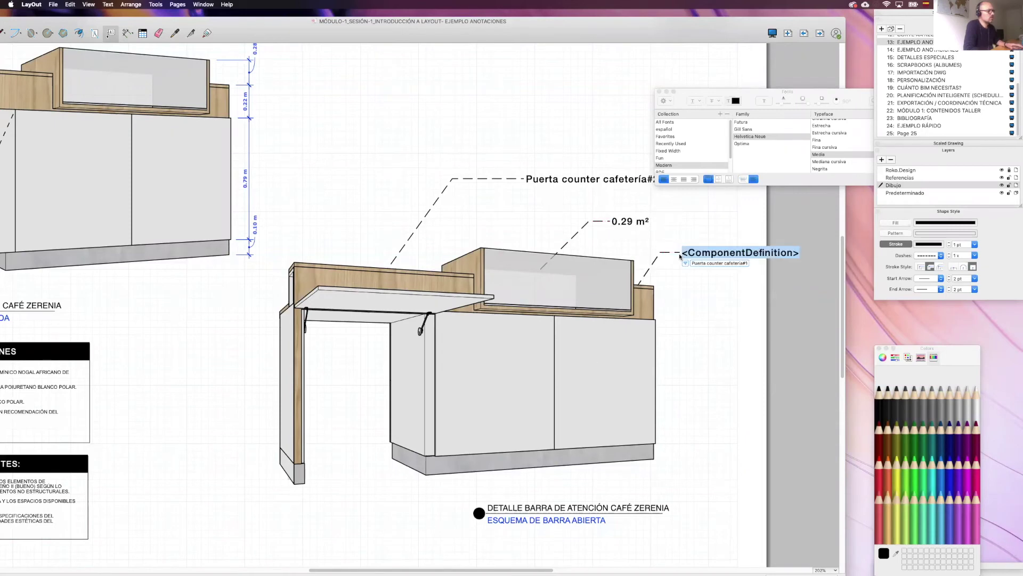
pyautogui.click(720, 264)
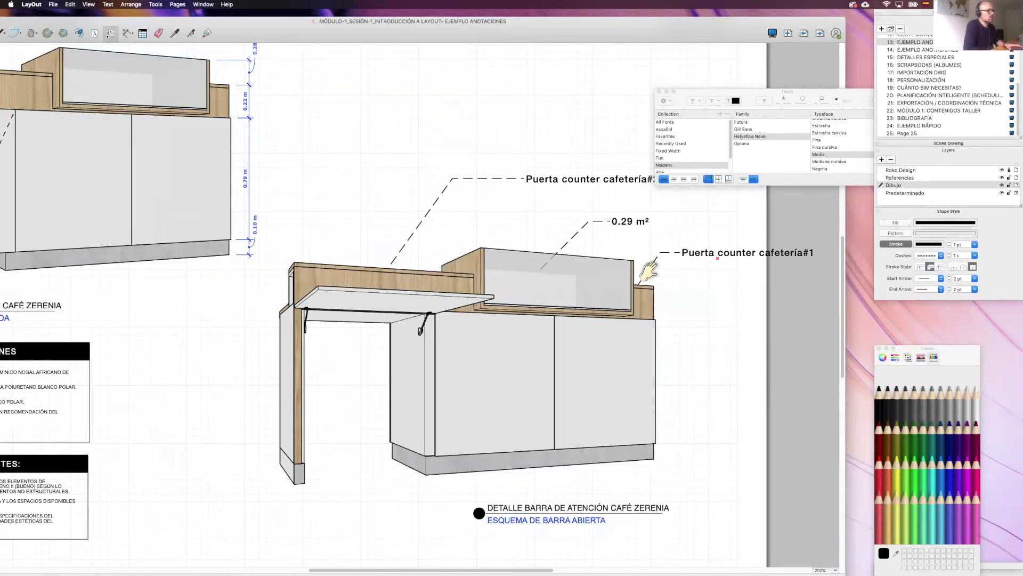
pyautogui.moveTo(616, 271); pyautogui.dragTo(482, 201, button='middle')
pyautogui.scroll(-1, 466, 258)
pyautogui.scroll(-1, 465, 258)
pyautogui.scroll(-2, 352, 224)
pyautogui.scroll(-1, 354, 230)
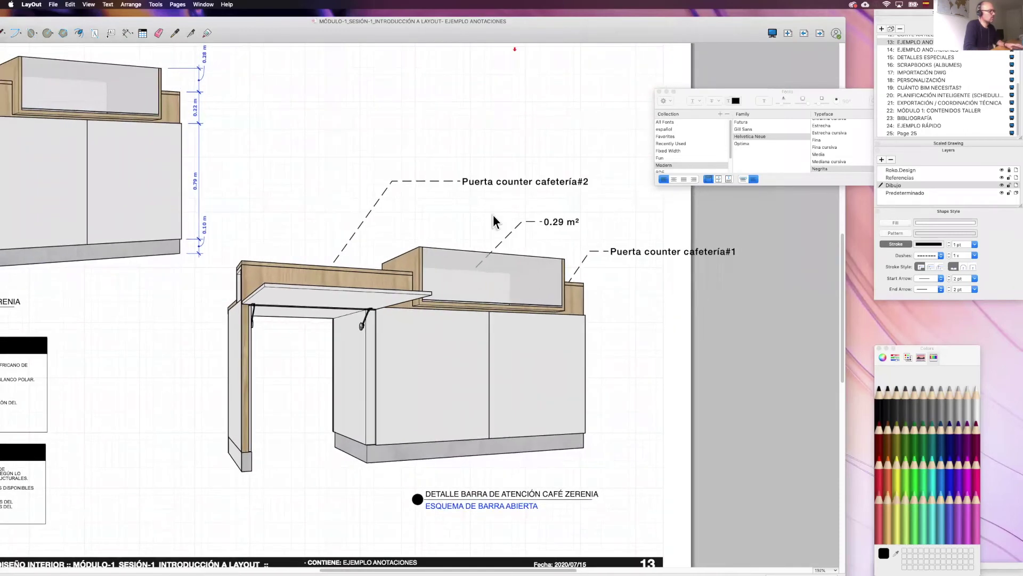
pyautogui.scroll(-10, 398, 242)
pyautogui.scroll(5, 366, 254)
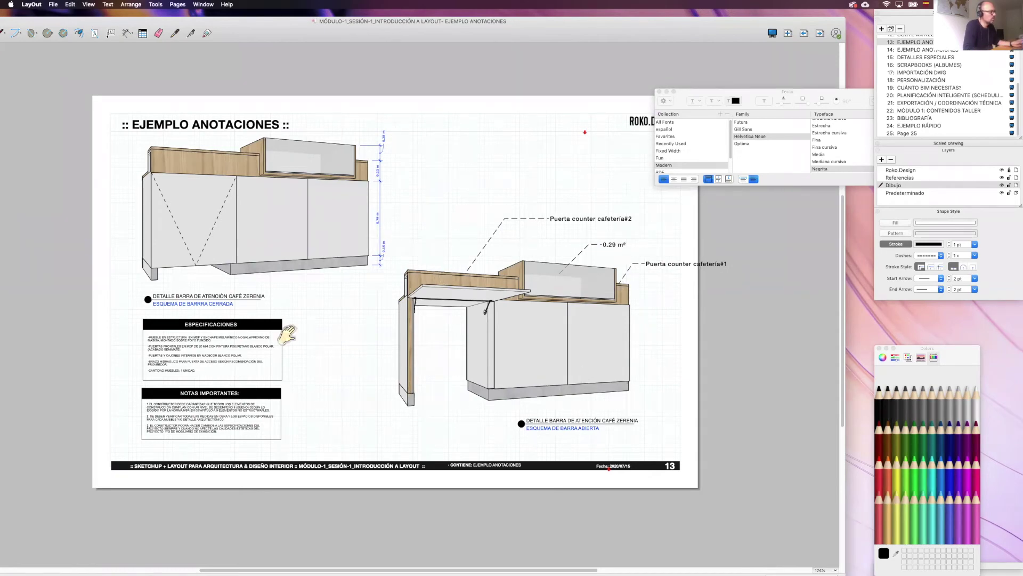
pyautogui.hscroll(-2, 225, 392)
pyautogui.scroll(1, 289, 359)
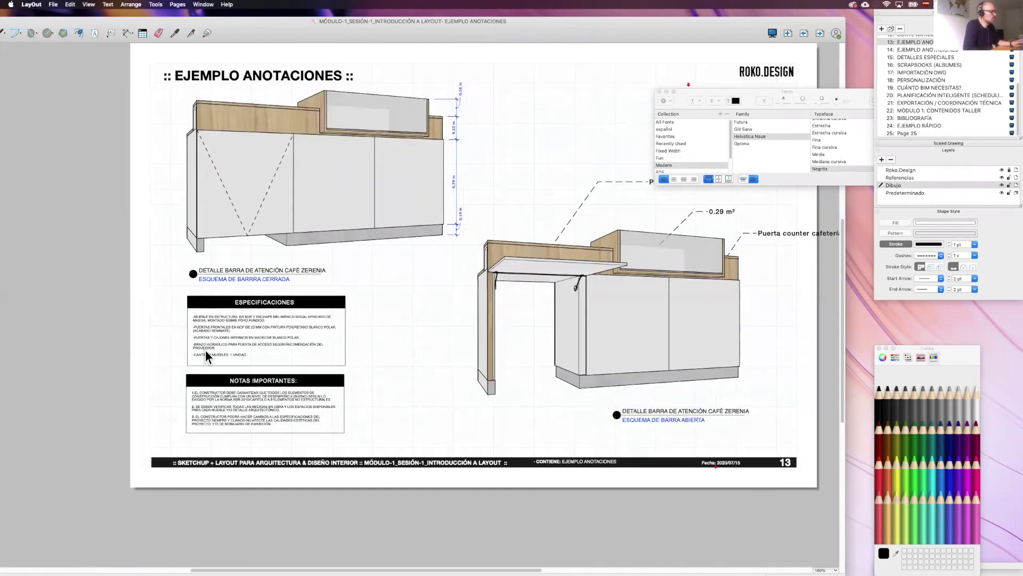
pyautogui.scroll(4, 206, 350)
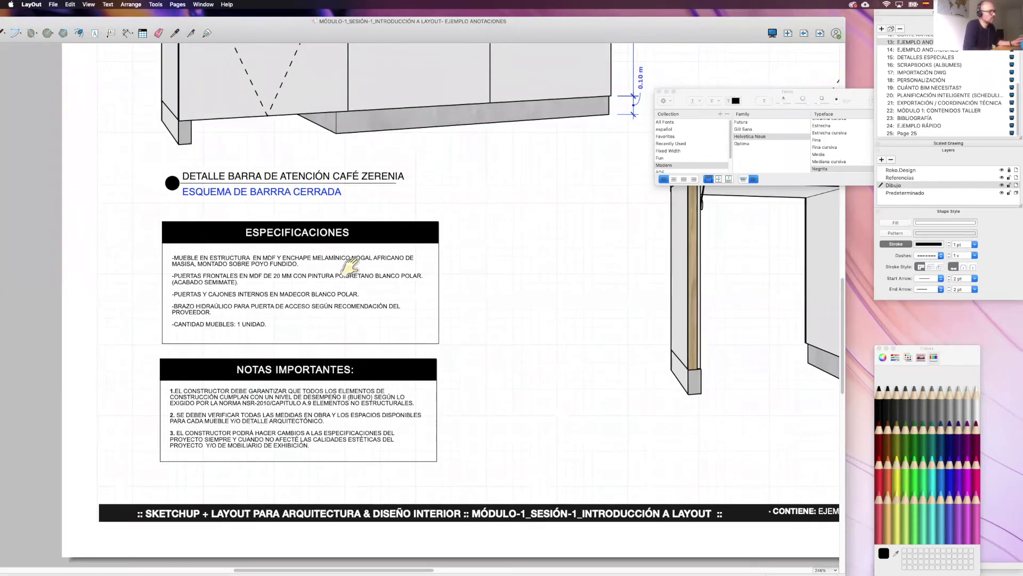
pyautogui.hscroll(10, 586, 259)
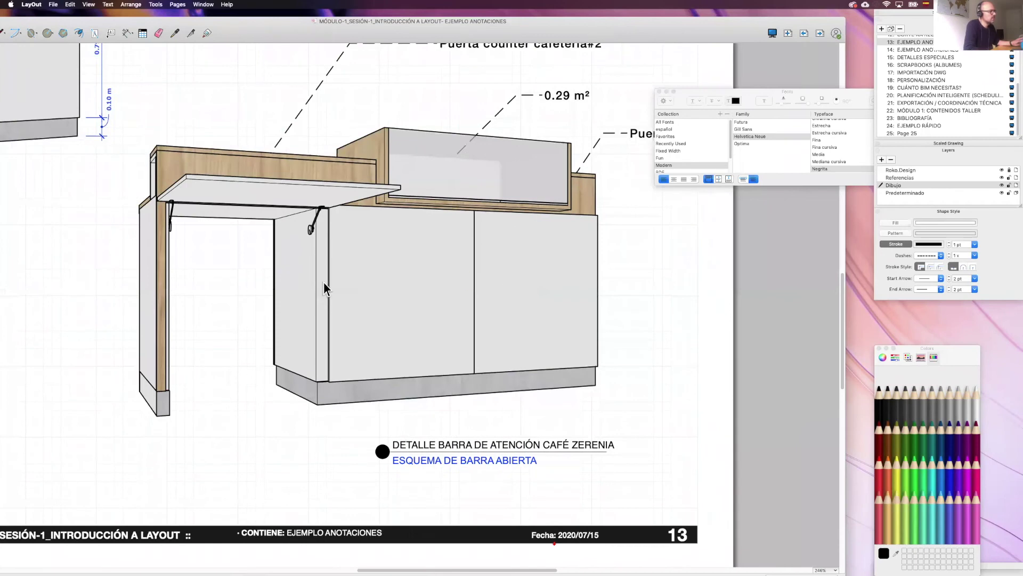
pyautogui.hscroll(-10, 324, 283)
pyautogui.hscroll(-5, 506, 279)
pyautogui.scroll(-2, 512, 308)
pyautogui.scroll(-8, 513, 308)
pyautogui.scroll(1, 482, 300)
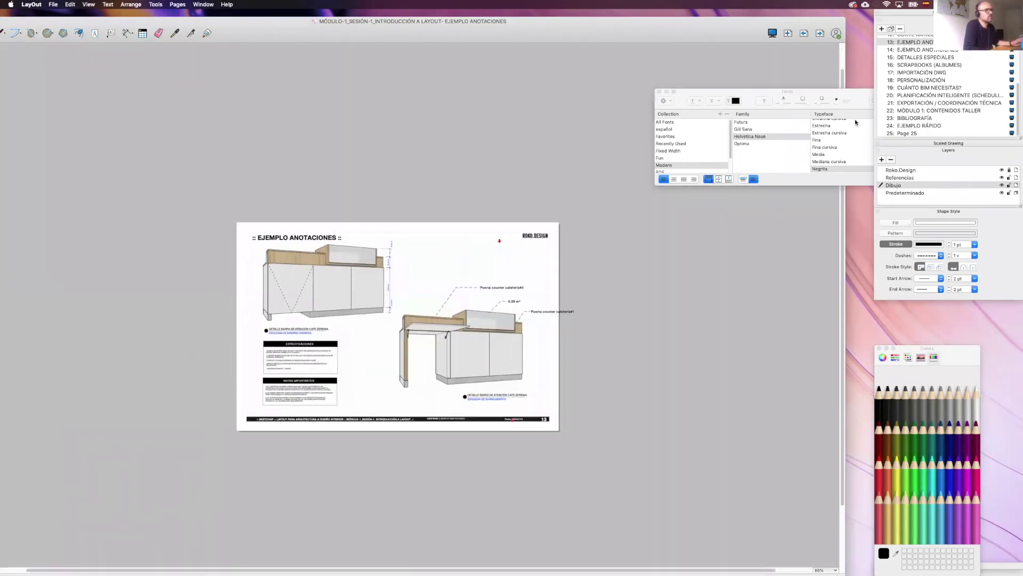
pyautogui.click(925, 57)
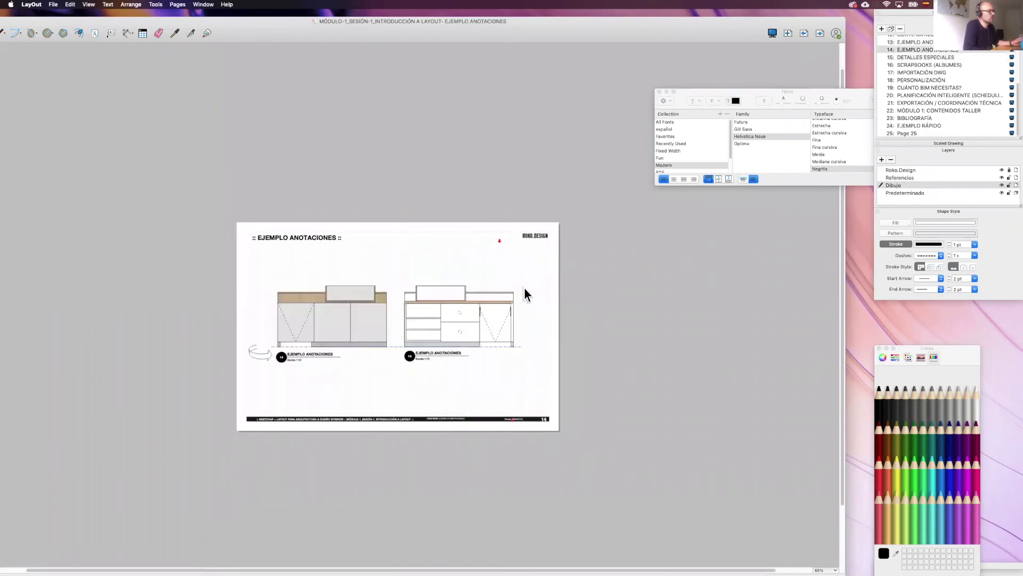
# Draw a circle centred on the top-left corner of the right-hand cabinet elevation
pyautogui.scroll(1, 478, 314)
pyautogui.scroll(1, 478, 313)
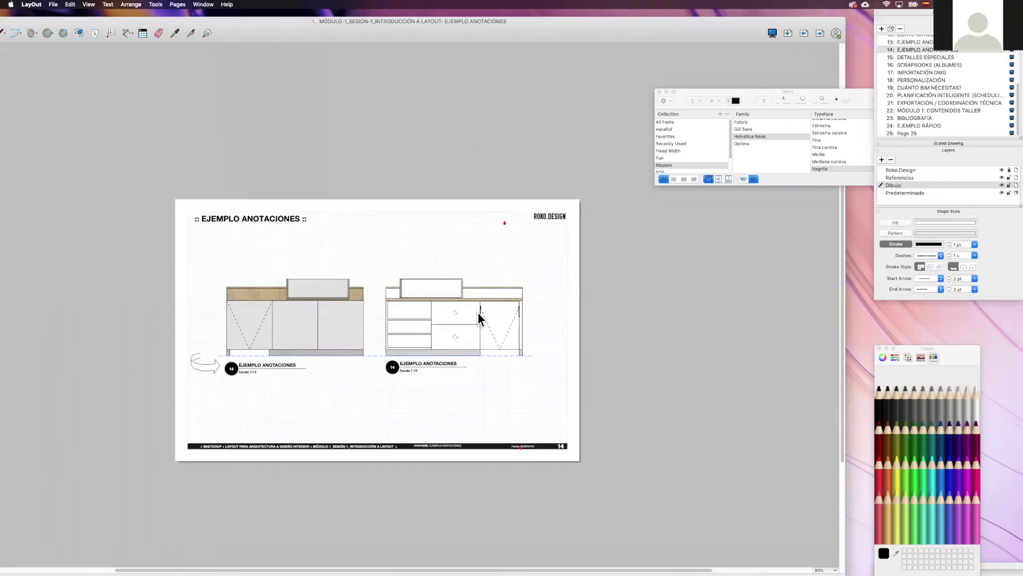
pyautogui.scroll(1, 478, 315)
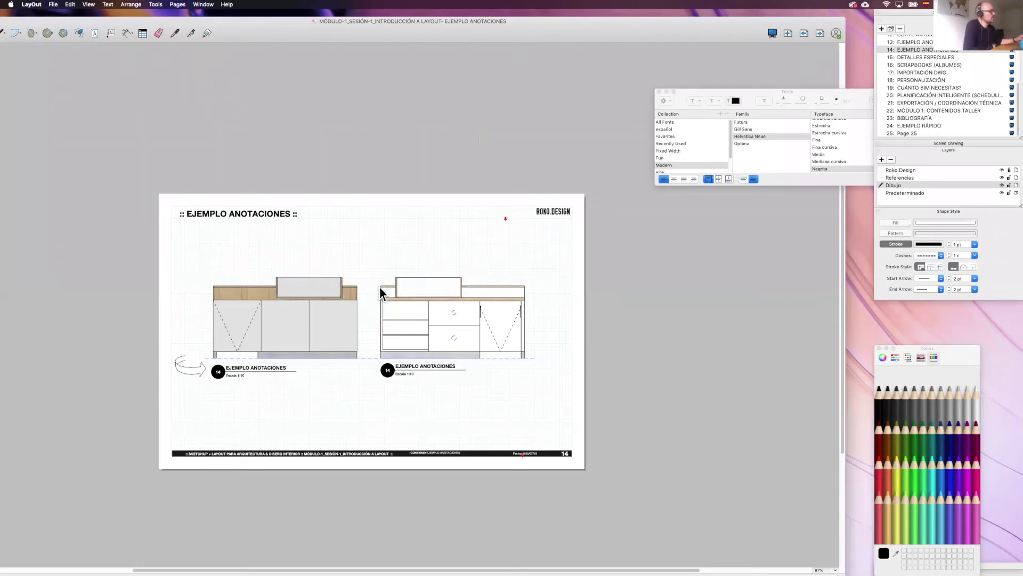
pyautogui.scroll(1, 395, 279)
pyautogui.scroll(5, 388, 271)
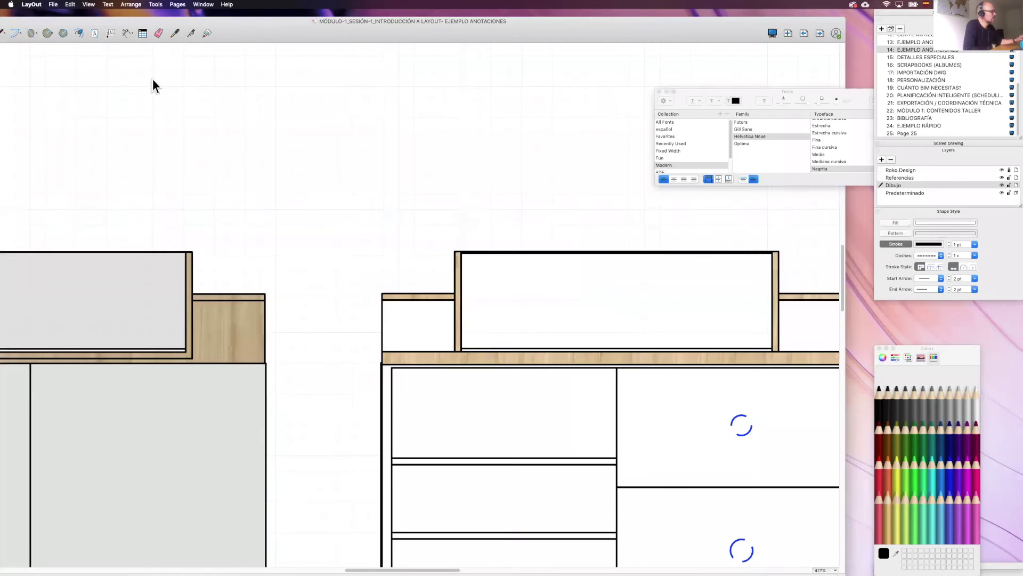
pyautogui.press('c')
pyautogui.click(405, 319)
pyautogui.click(528, 330)
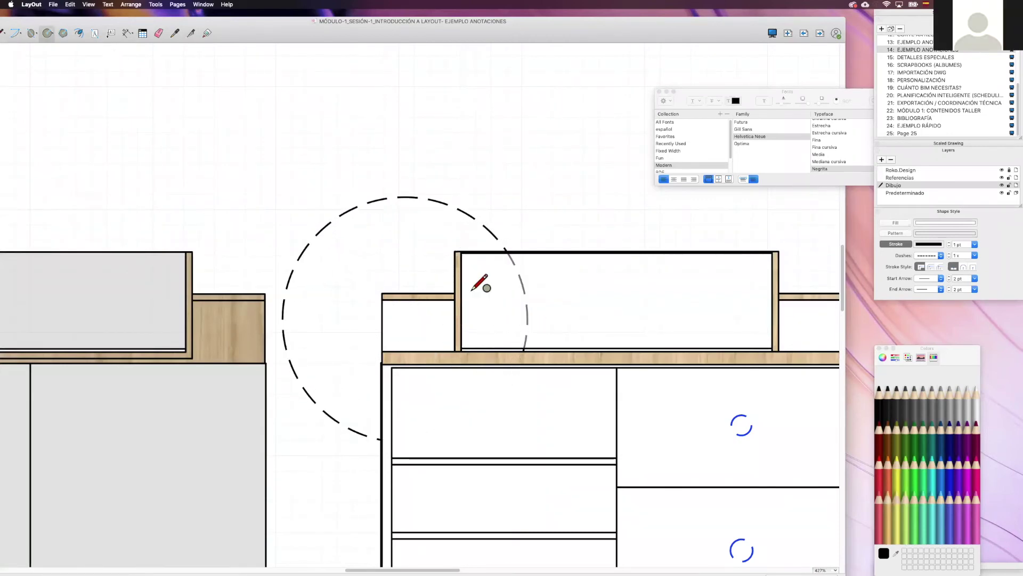
pyautogui.scroll(-6, 458, 275)
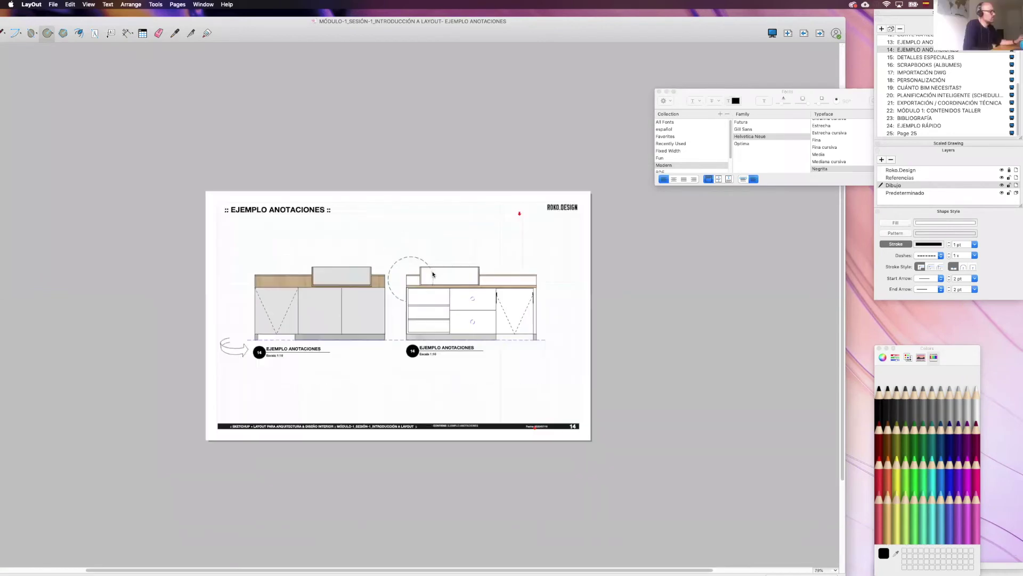
pyautogui.scroll(2, 432, 274)
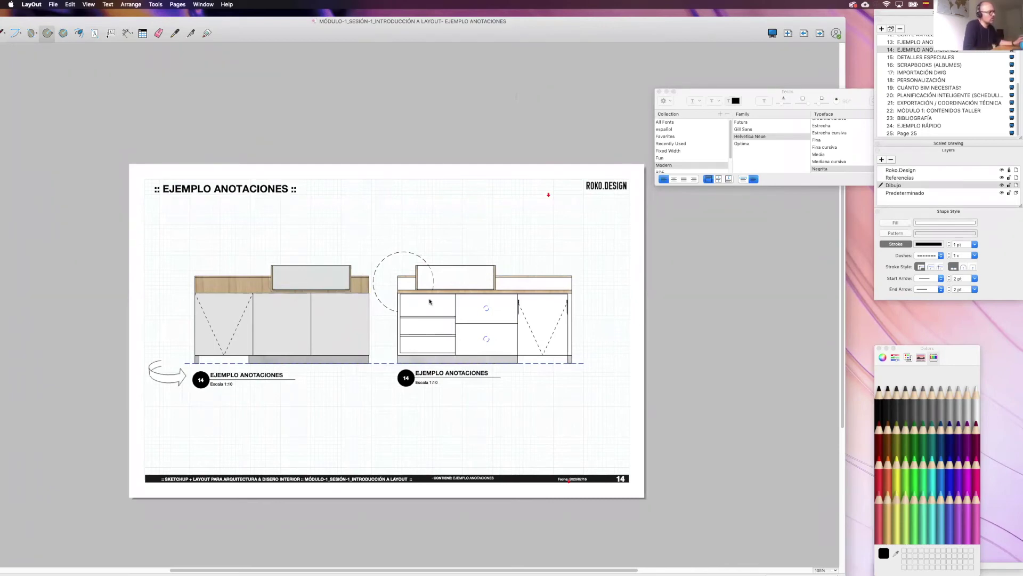
# Add a placeholder leader label pointing at the circled cabinet corner
pyautogui.click(110, 33)
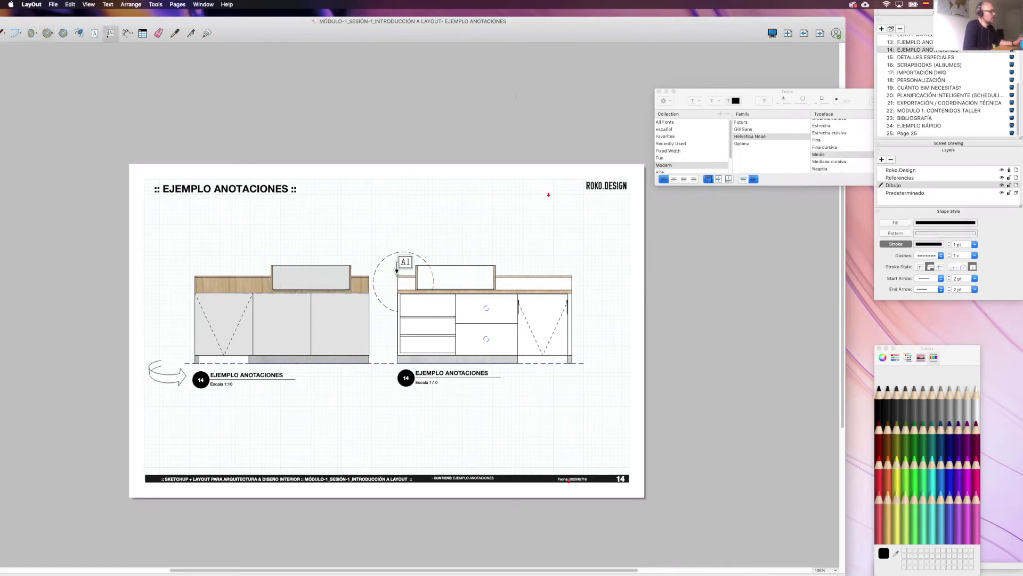
pyautogui.click(416, 256)
pyautogui.click(450, 257)
pyautogui.press('Escape')
pyautogui.scroll(2, 406, 290)
pyautogui.scroll(5, 406, 286)
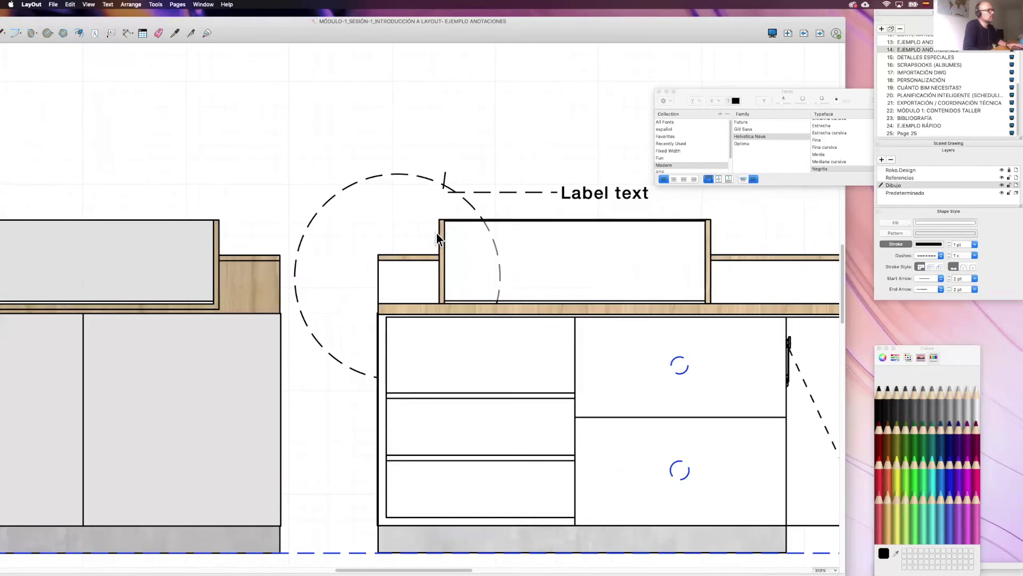
# Move on to page 15, DETALLES ESPECIALES
pyautogui.scroll(-10, 437, 233)
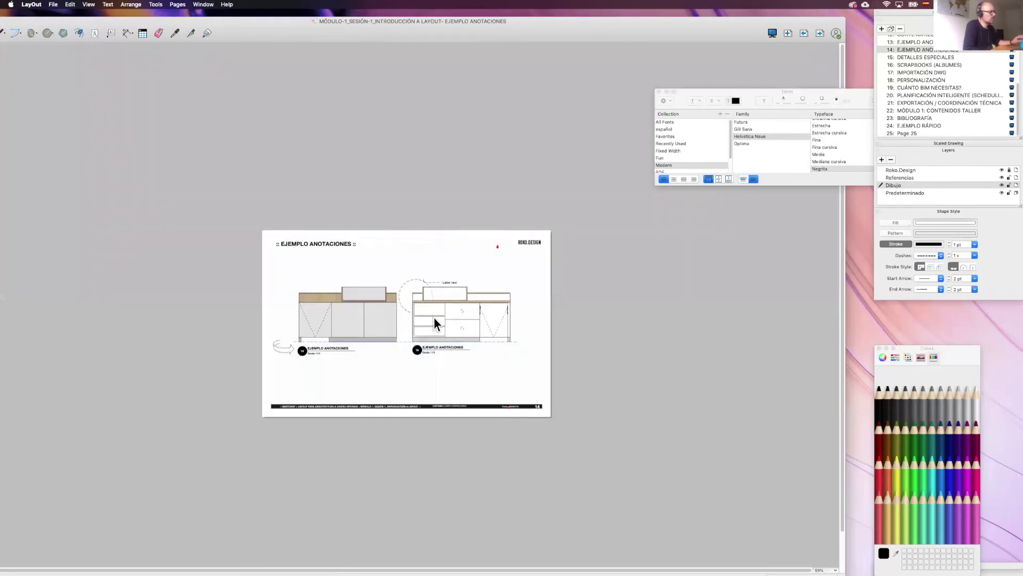
pyautogui.scroll(1, 443, 305)
pyautogui.scroll(2, 442, 305)
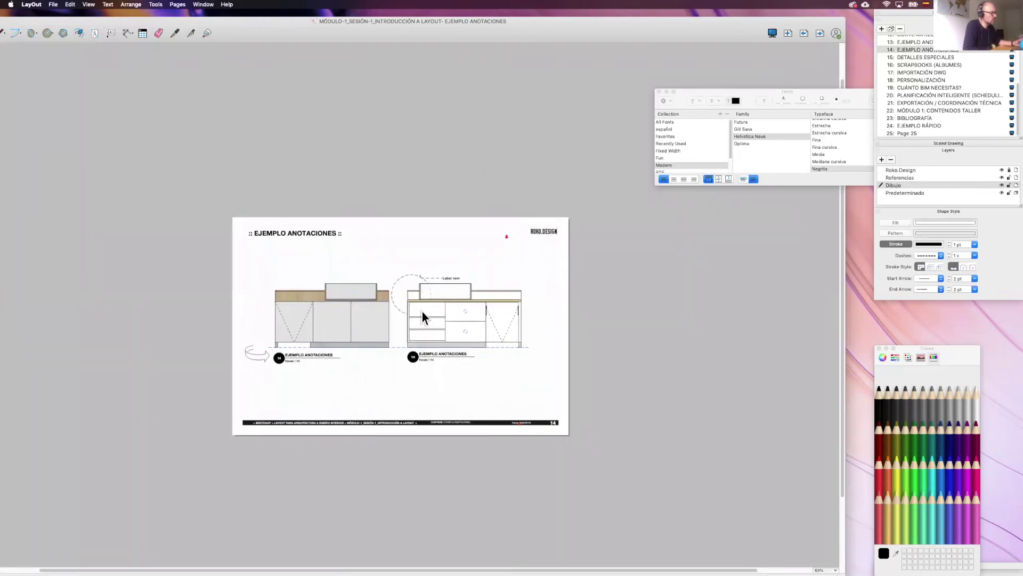
pyautogui.scroll(2, 456, 305)
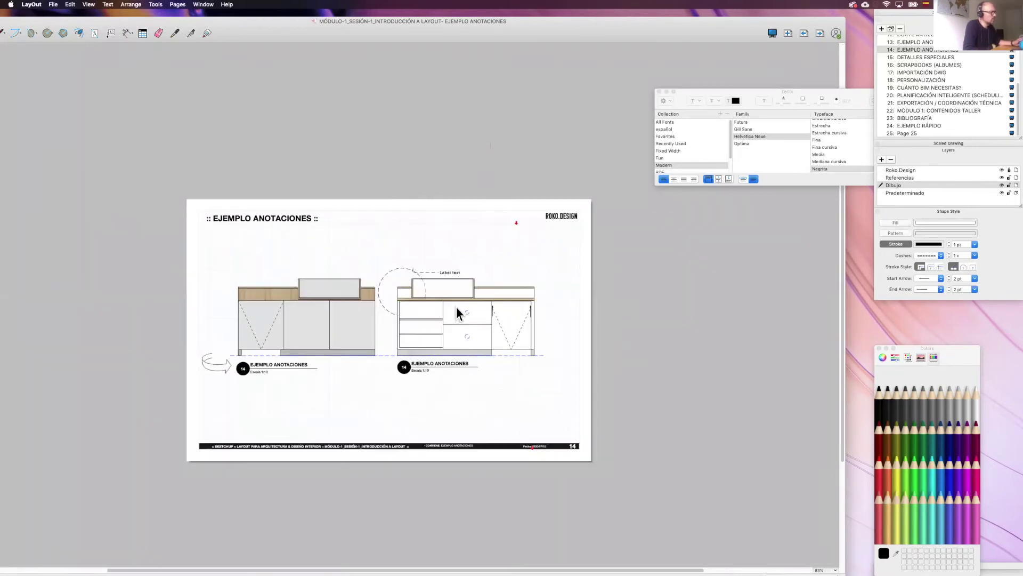
pyautogui.scroll(1, 456, 306)
pyautogui.scroll(2, 440, 291)
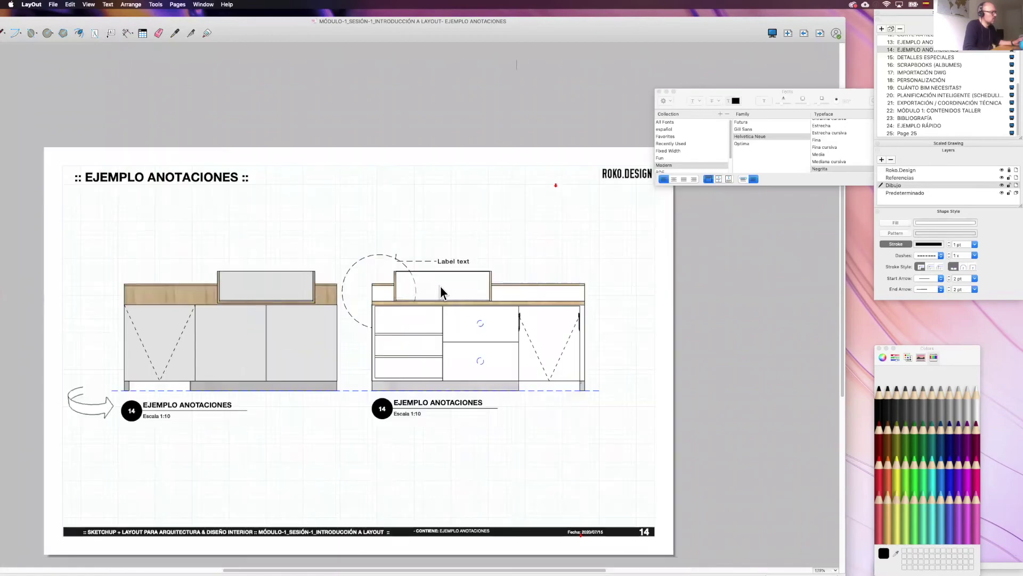
pyautogui.scroll(2, 440, 287)
pyautogui.scroll(1, 442, 282)
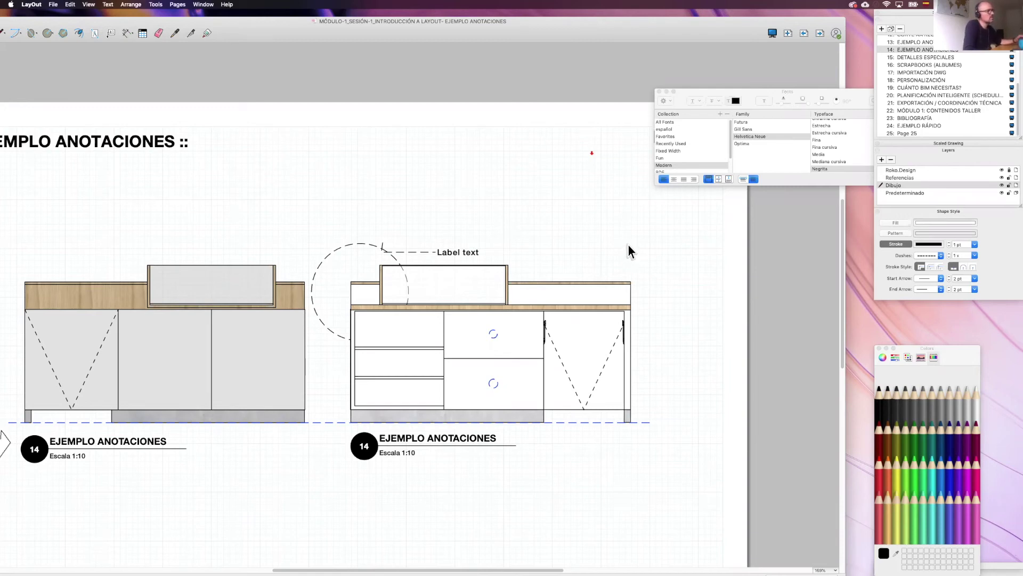
pyautogui.click(912, 58)
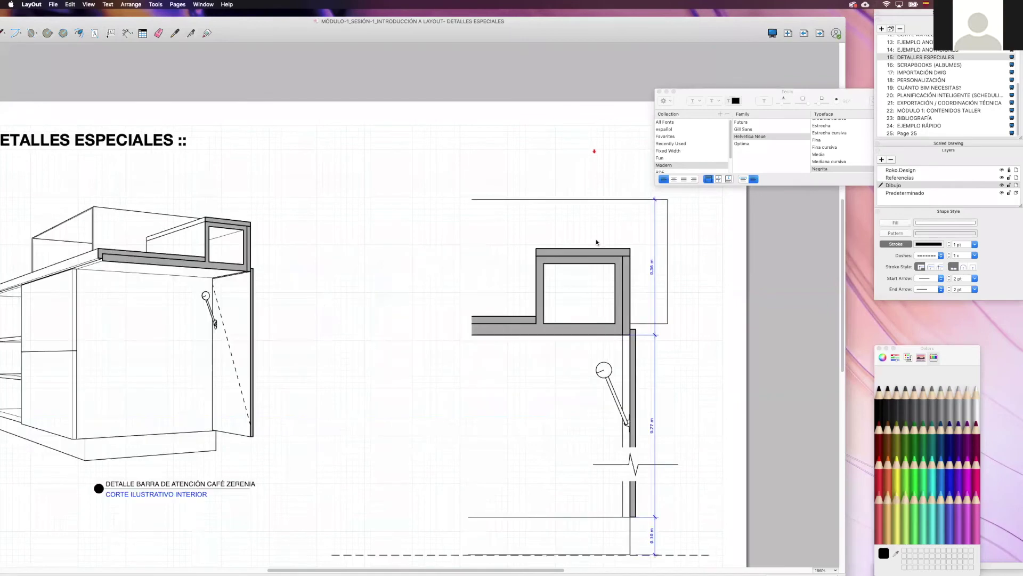
# Zoom in on the enlarged hinge section detail and activate the Dimension tool
pyautogui.scroll(-5, 434, 229)
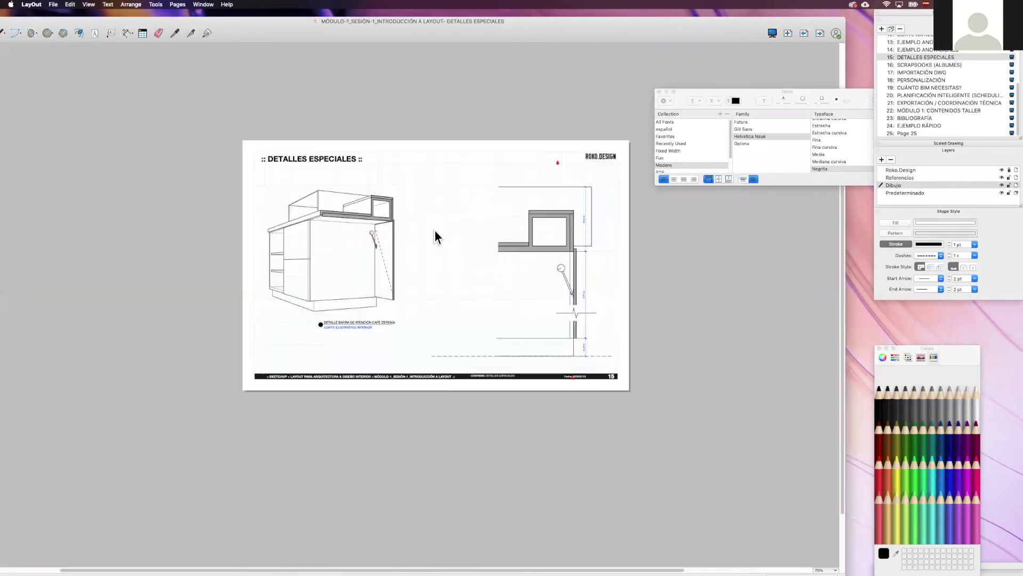
pyautogui.scroll(2, 435, 224)
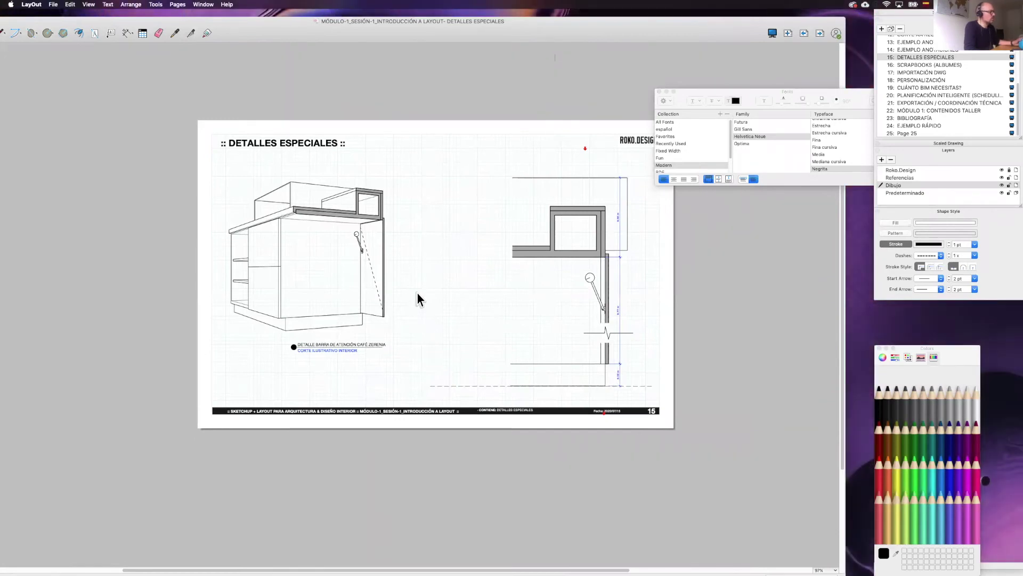
pyautogui.scroll(1, 335, 250)
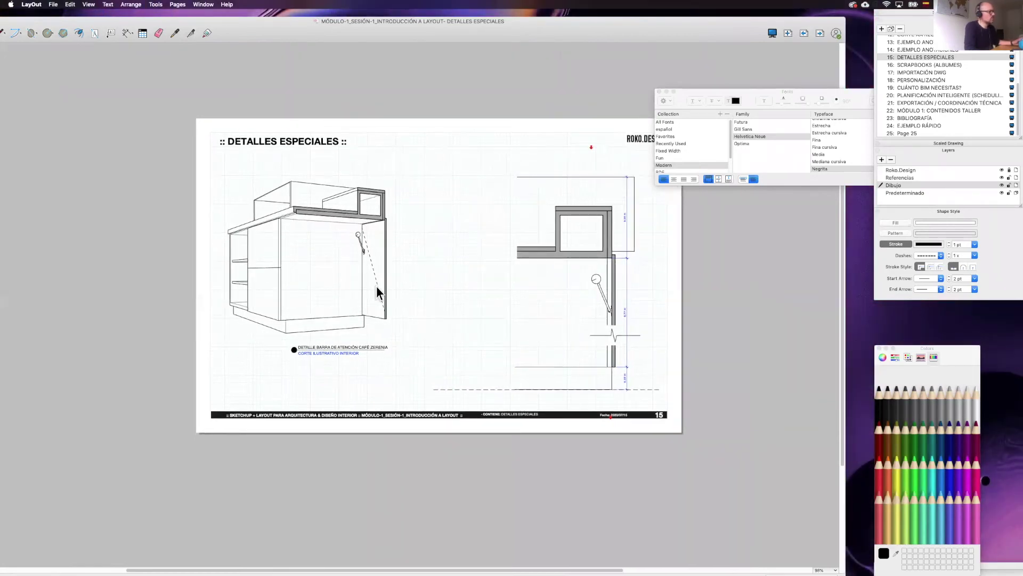
pyautogui.hscroll(3, 538, 288)
pyautogui.scroll(1, 562, 298)
pyautogui.scroll(1, 571, 391)
pyautogui.scroll(1, 564, 388)
pyautogui.scroll(1, 550, 381)
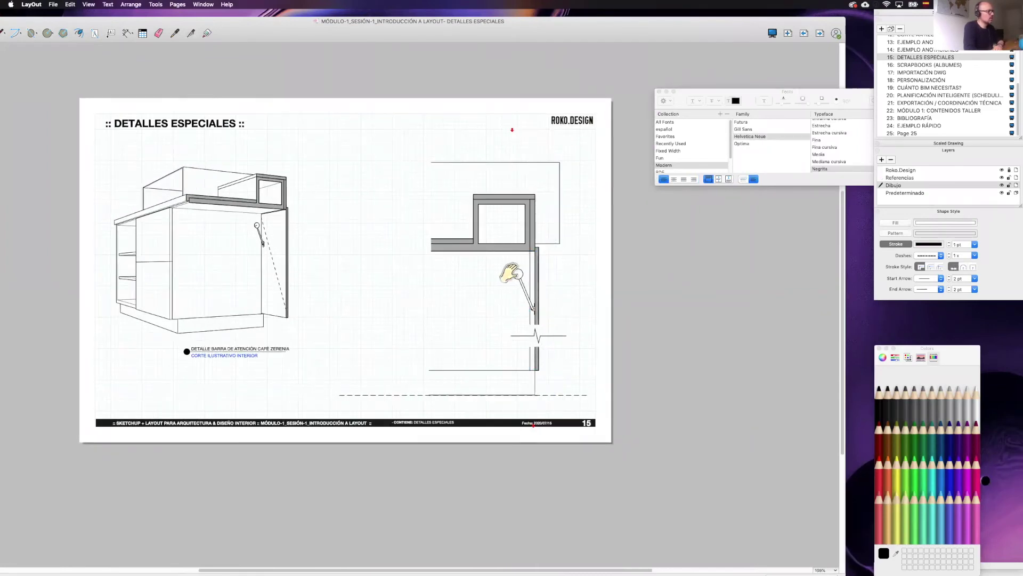
pyautogui.hscroll(1, 550, 433)
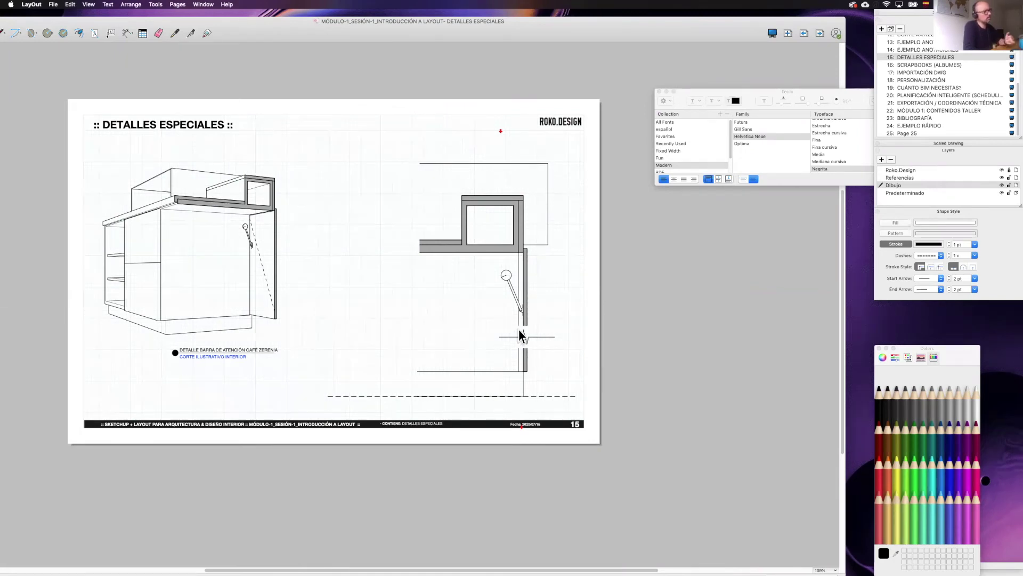
pyautogui.click(127, 33)
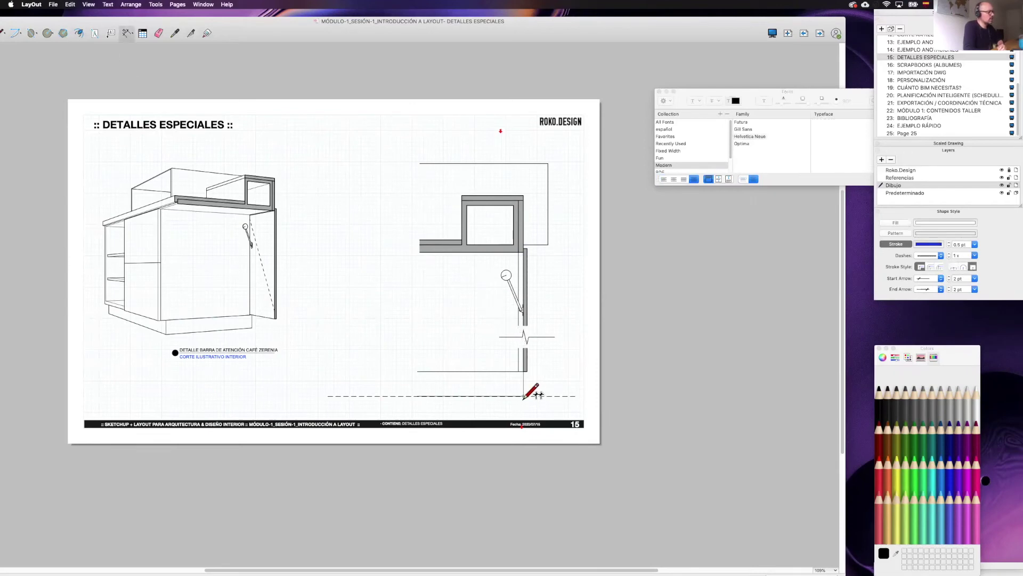
# Select the lower and upper wall groups of the section detail
pyautogui.scroll(5, 531, 365)
pyautogui.press('space')
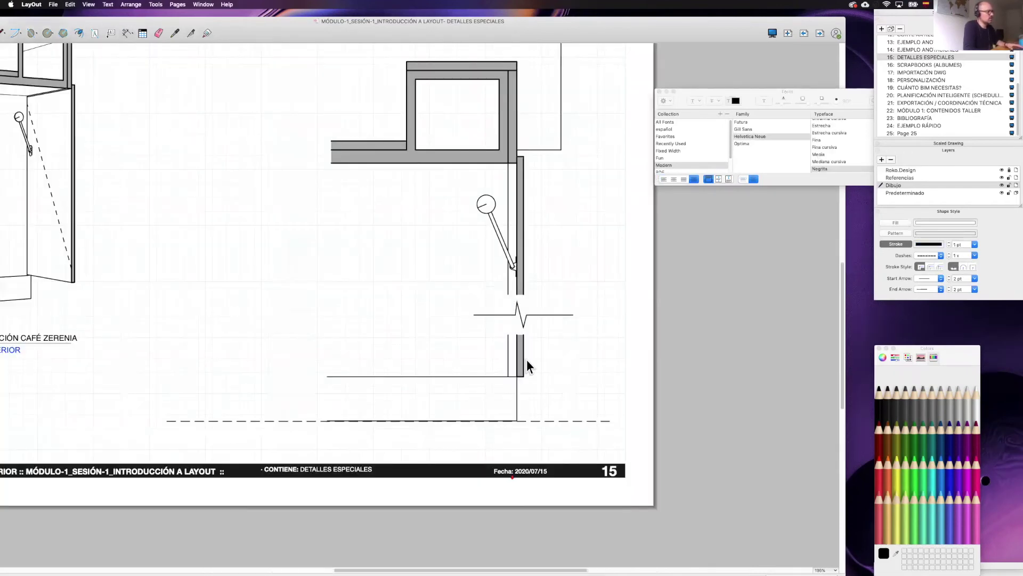
pyautogui.click(522, 356)
pyautogui.click(514, 272)
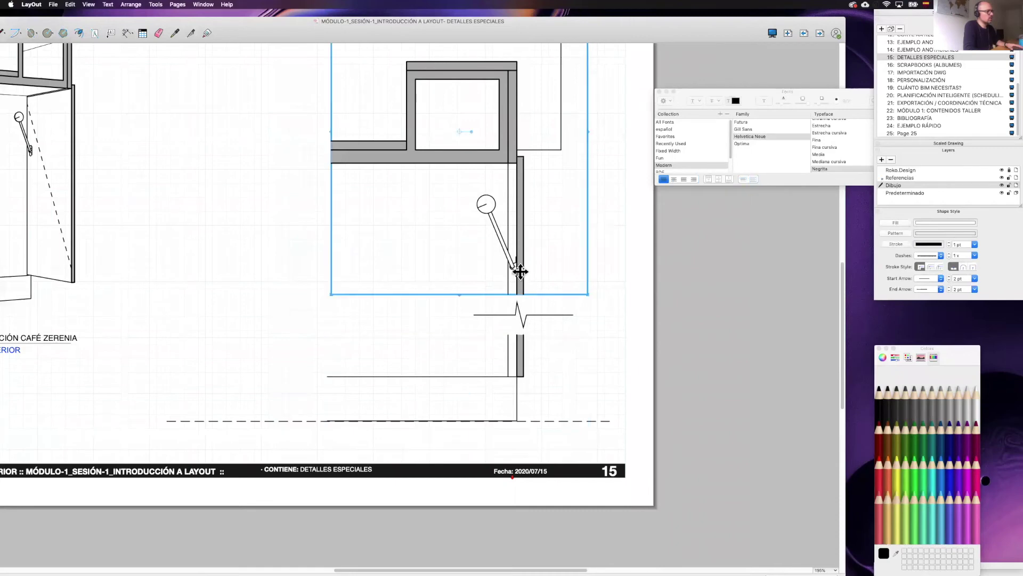
pyautogui.click(518, 373)
# Chain vertical dimensions of 0.10, 0.79, 0.21 and 0.13 m up the wall and top box
pyautogui.press('d')
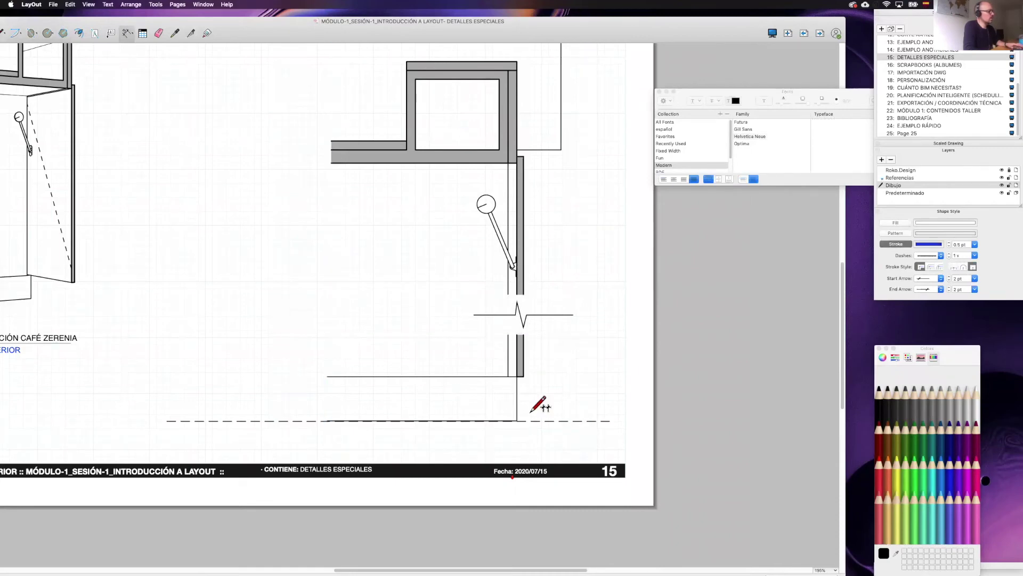
pyautogui.click(517, 421)
pyautogui.click(517, 377)
pyautogui.click(552, 375)
pyautogui.doubleClick(518, 156)
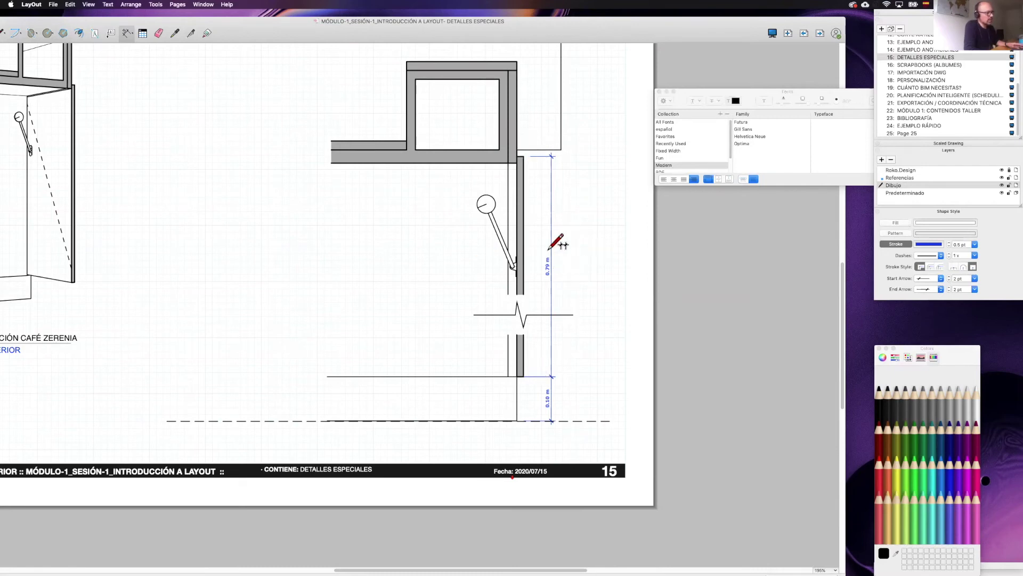
pyautogui.moveTo(539, 232); pyautogui.dragTo(536, 251, button='middle')
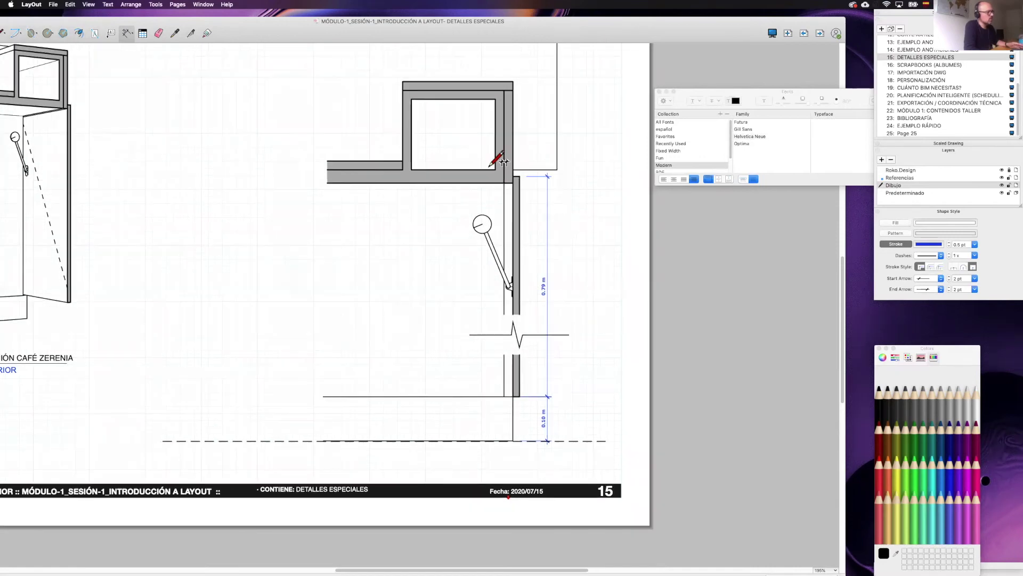
pyautogui.scroll(5, 528, 228)
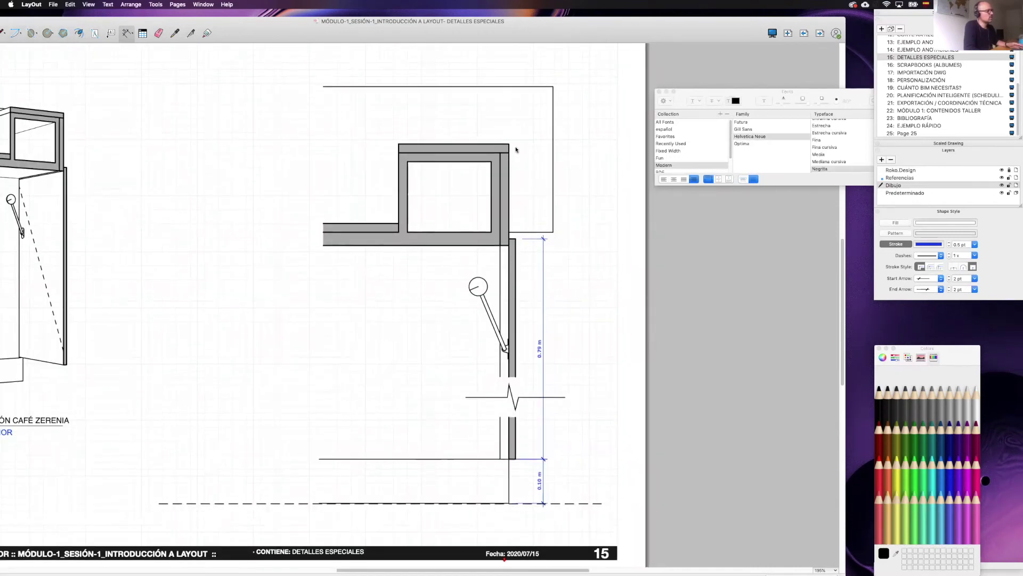
pyautogui.click(509, 143)
pyautogui.click(553, 86)
pyautogui.click(545, 107)
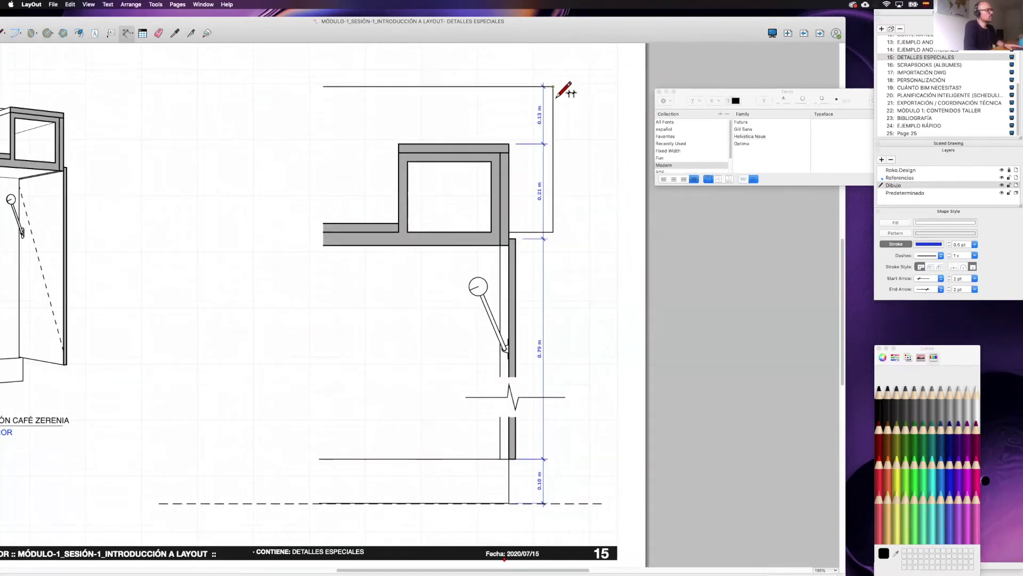
# Zoom out and go to page 16, SCRAPBOOKS (ALBUMES)
pyautogui.scroll(-2, 544, 172)
pyautogui.scroll(-2, 541, 184)
pyautogui.scroll(-2, 528, 224)
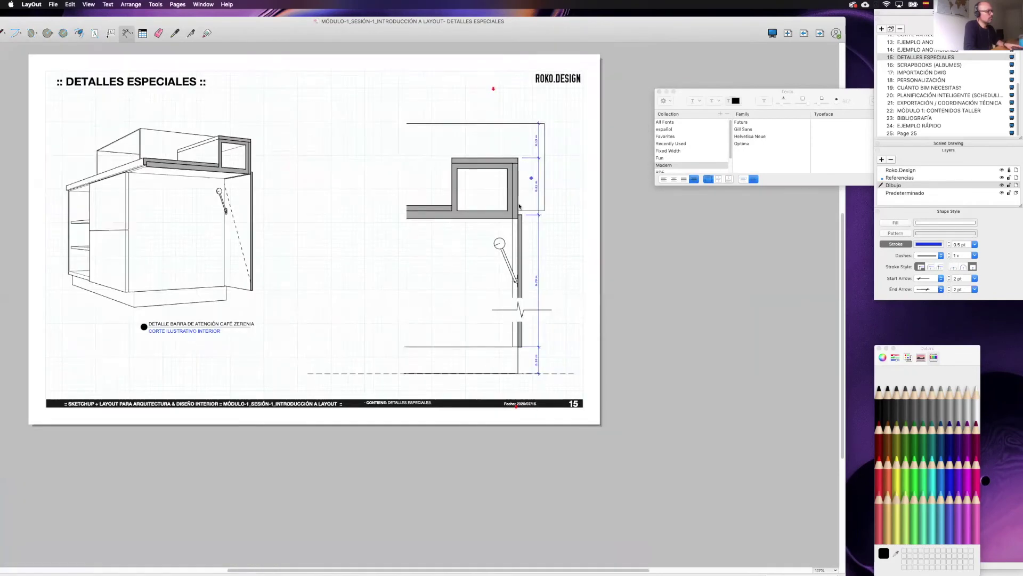
pyautogui.scroll(1, 241, 374)
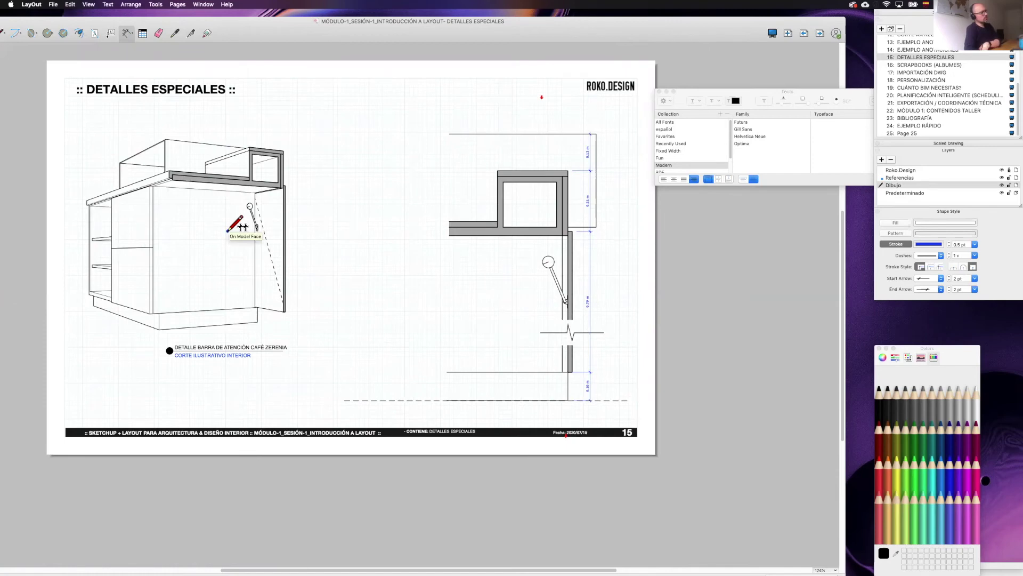
pyautogui.click(818, 34)
# Zoom in on page 16's sample items and collapse the Layers list in the tray
pyautogui.hscroll(-2, 277, 199)
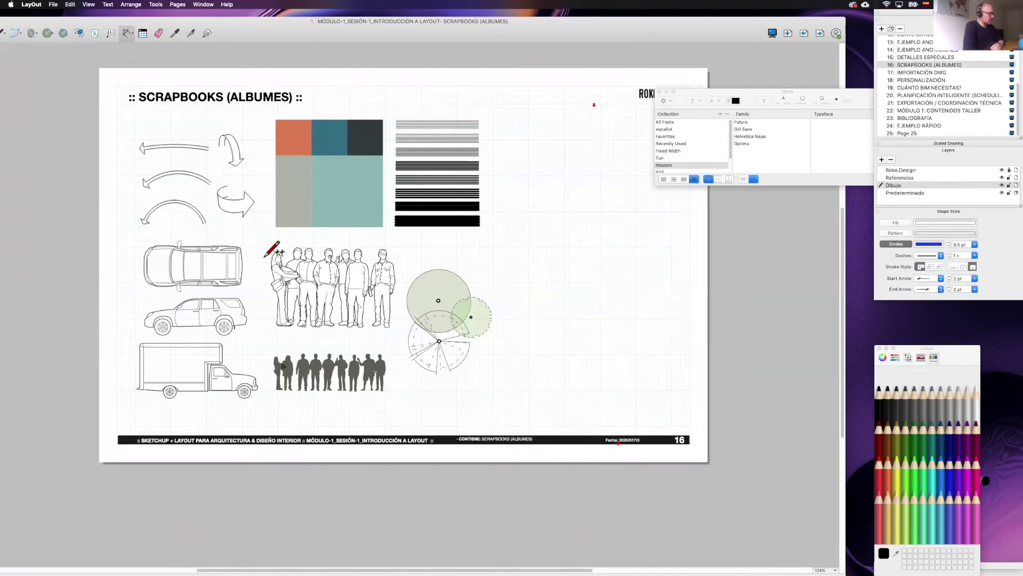
pyautogui.scroll(1, 278, 253)
pyautogui.scroll(2, 277, 254)
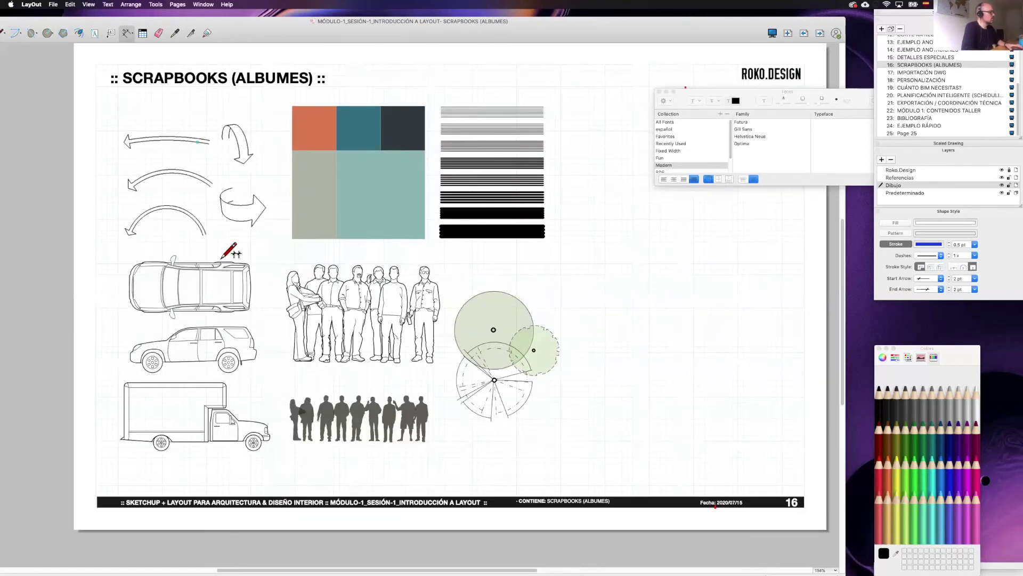
pyautogui.scroll(1, 155, 213)
pyautogui.scroll(1, 221, 199)
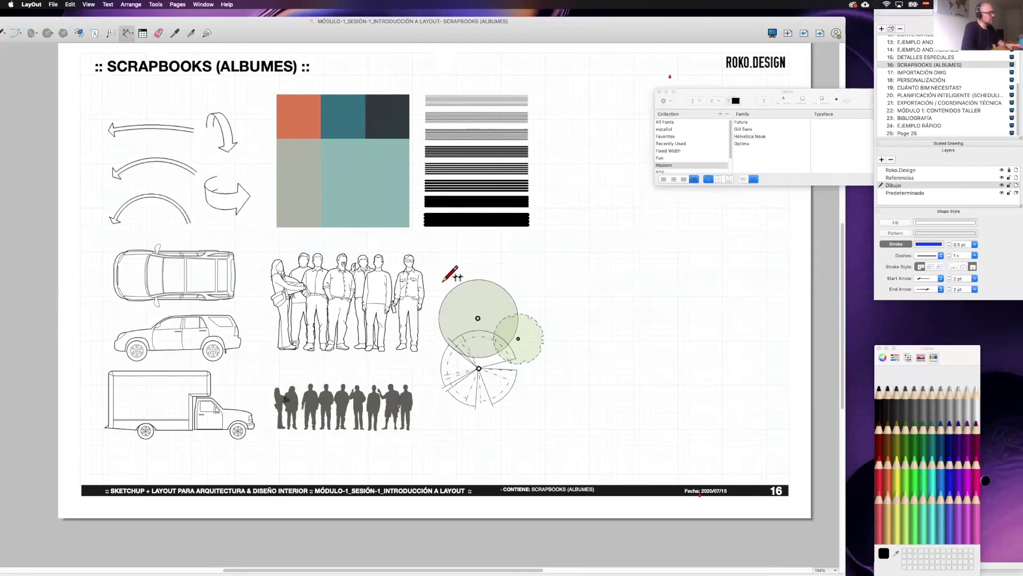
pyautogui.press('space')
pyautogui.hscroll(2, 281, 162)
pyautogui.hscroll(1, 282, 162)
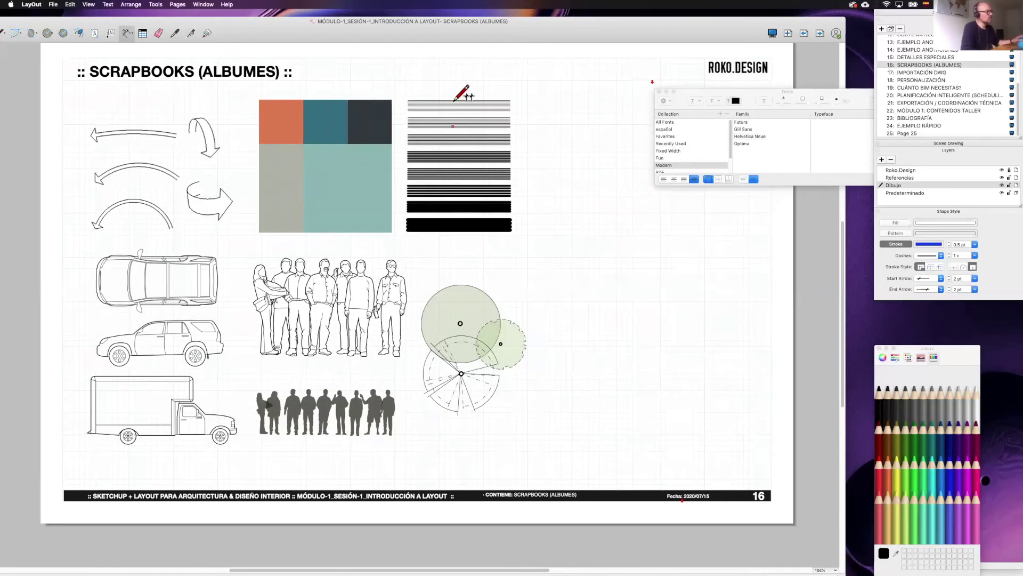
pyautogui.hscroll(2, 479, 359)
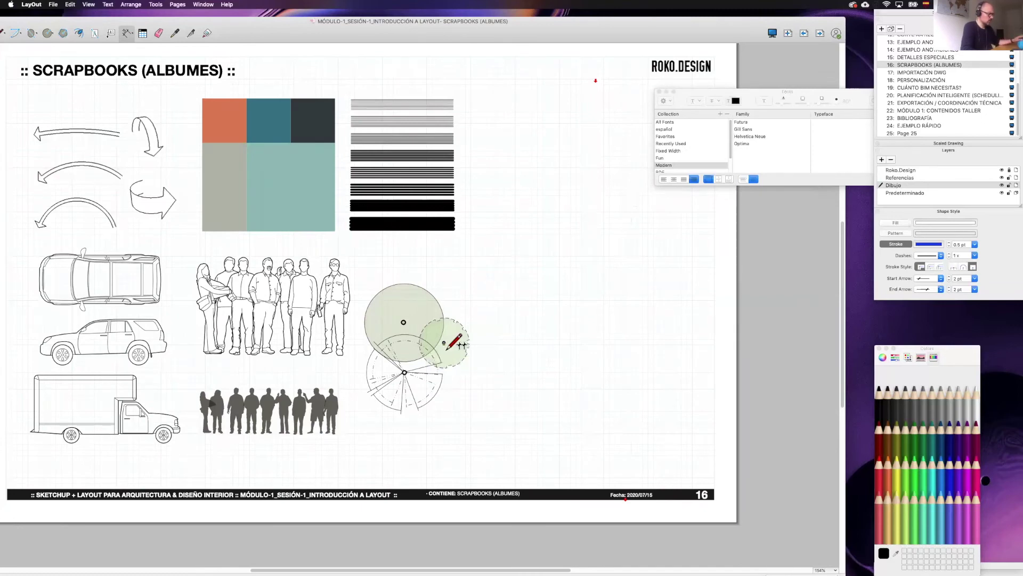
pyautogui.click(946, 150)
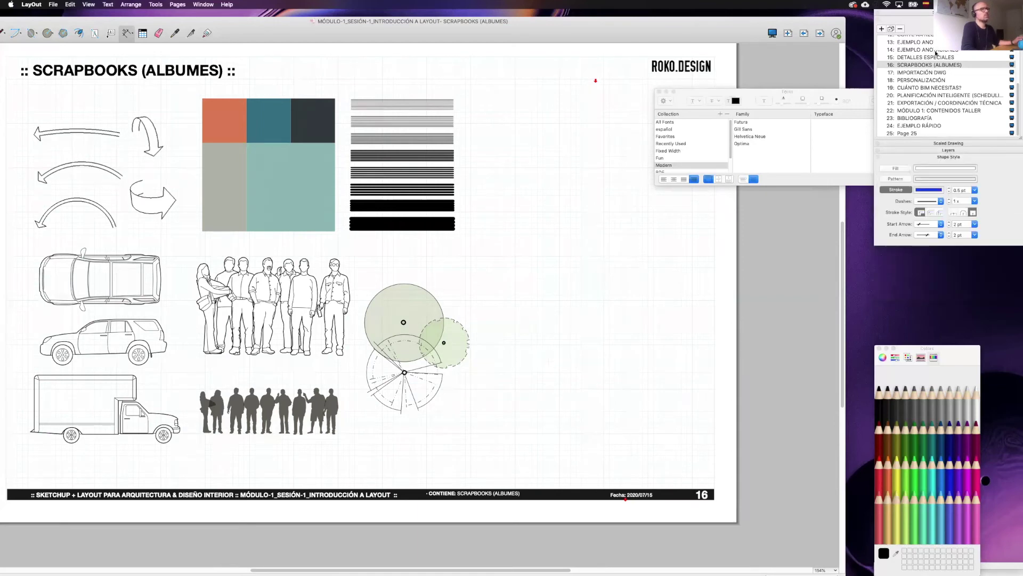
pyautogui.click(211, 5)
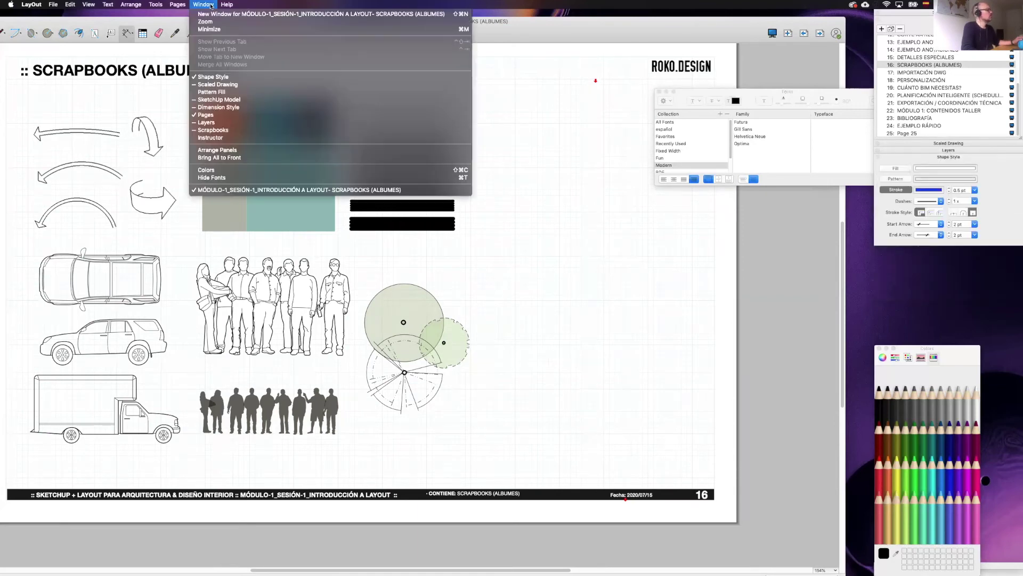
# Show the Scrapbooks panel beside the page, moving the colour picker aside
pyautogui.click(214, 130)
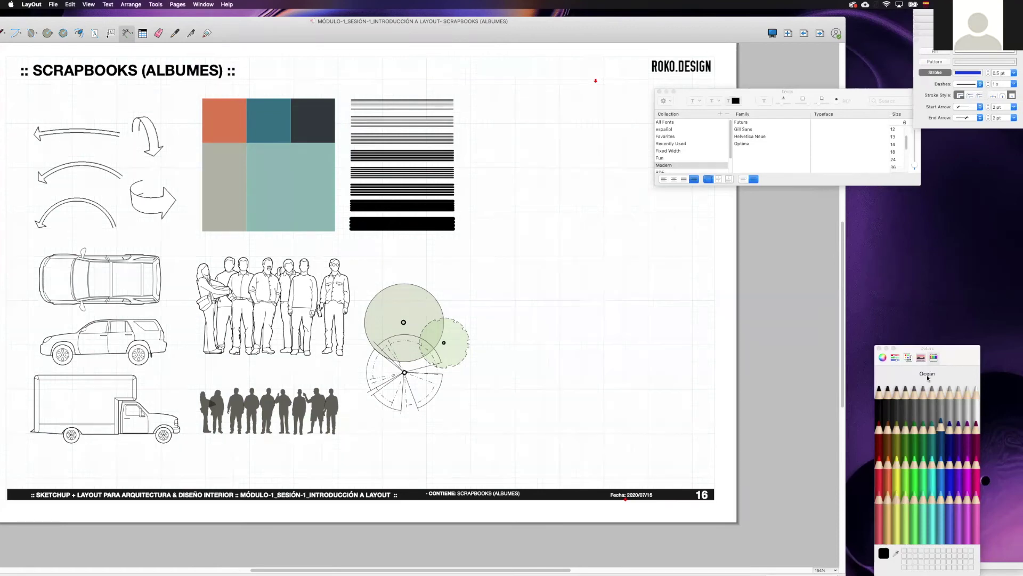
pyautogui.moveTo(952, 353)
pyautogui.mouseDown()
pyautogui.moveTo(934, 180)
pyautogui.moveTo(819, 142)
pyautogui.mouseUp()
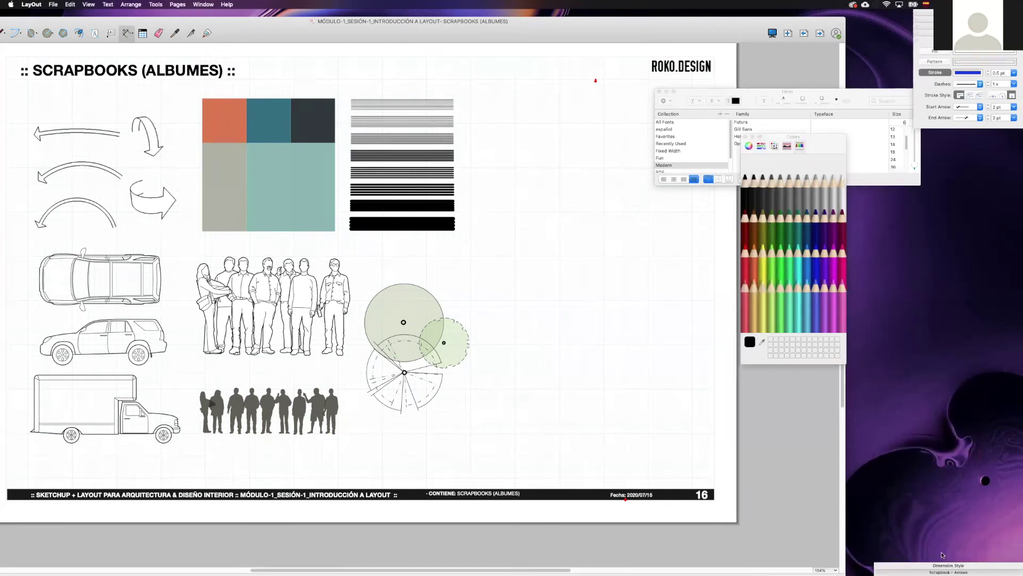
pyautogui.moveTo(935, 568); pyautogui.dragTo(965, 133)
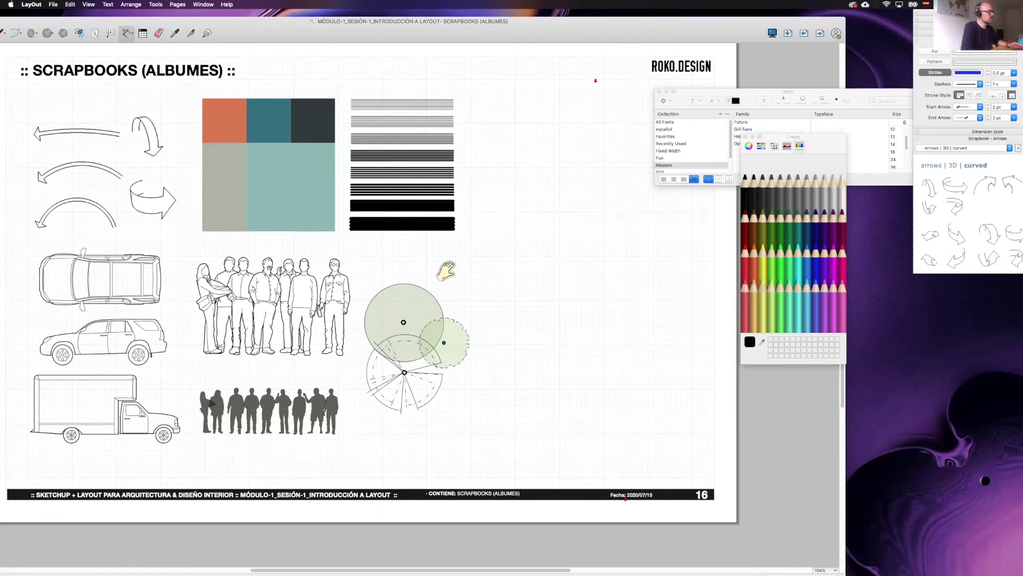
pyautogui.hscroll(-2, 446, 272)
pyautogui.scroll(-2, 447, 273)
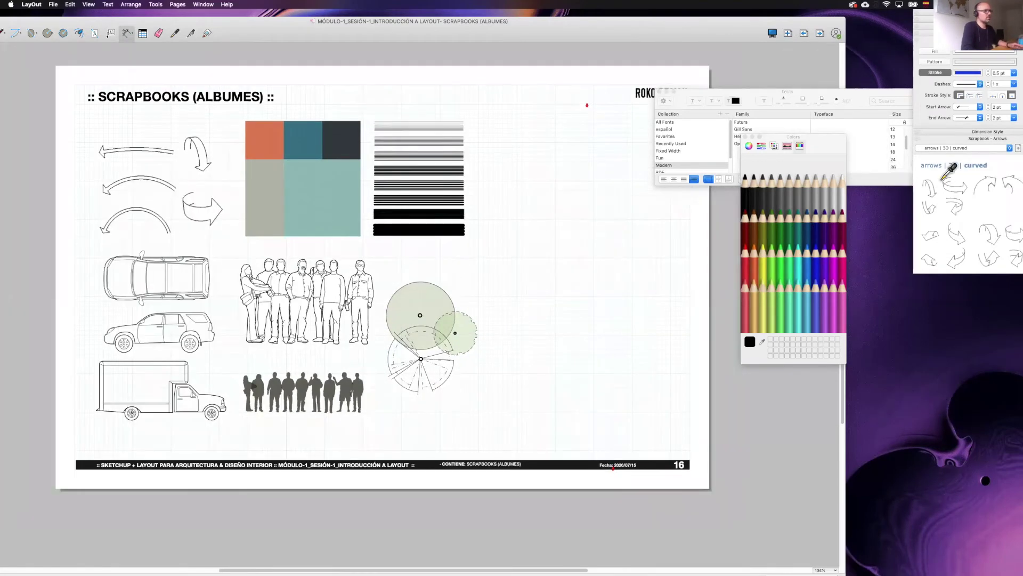
# Switch the scrapbook collection to Cars, Sub Compact, Detailed
pyautogui.click(1009, 150)
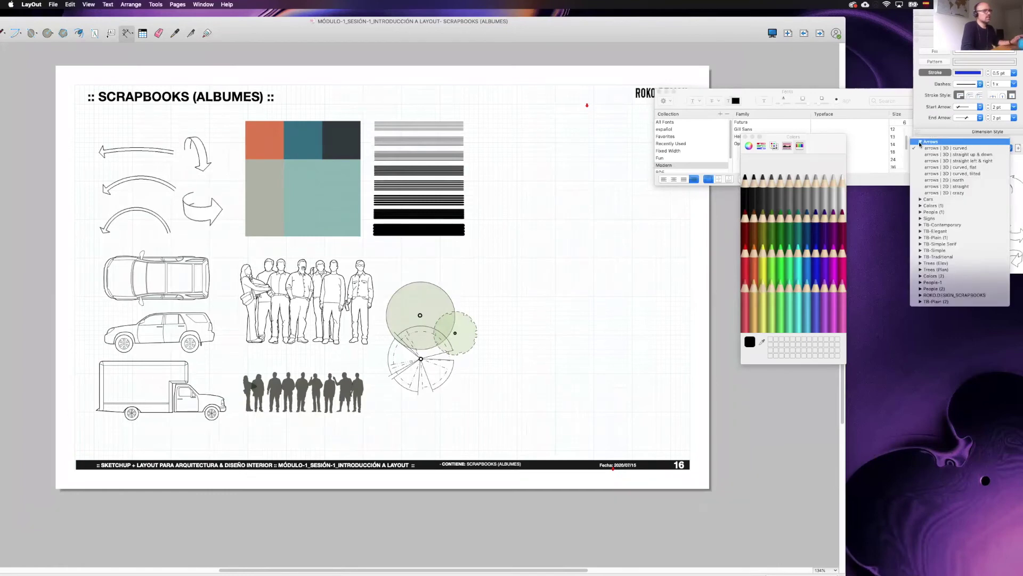
pyautogui.click(920, 144)
pyautogui.click(1011, 149)
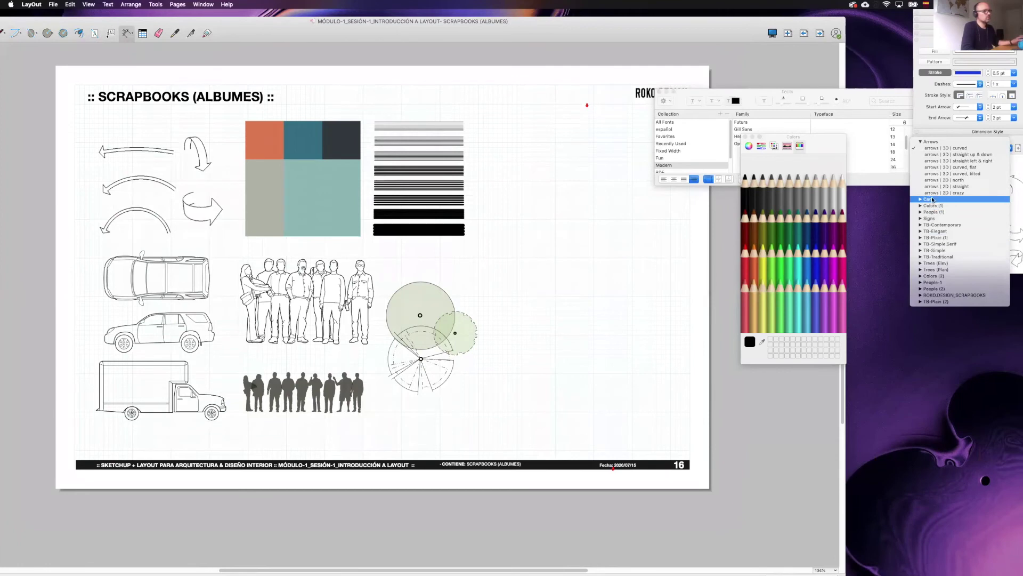
pyautogui.click(933, 201)
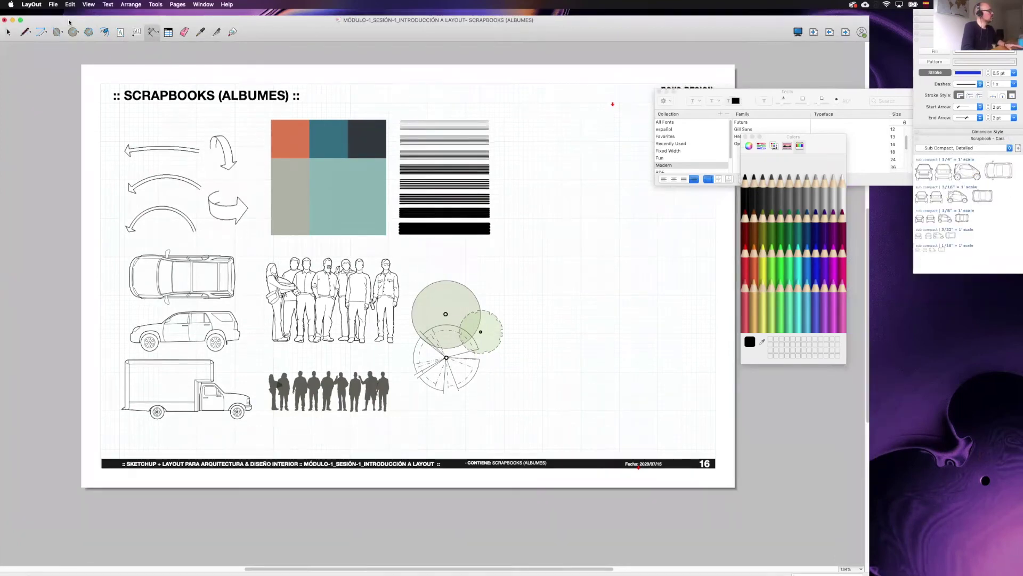
# Place a small car and a grey Truck, Translucent silhouette on the page
pyautogui.moveTo(942, 179); pyautogui.dragTo(538, 272)
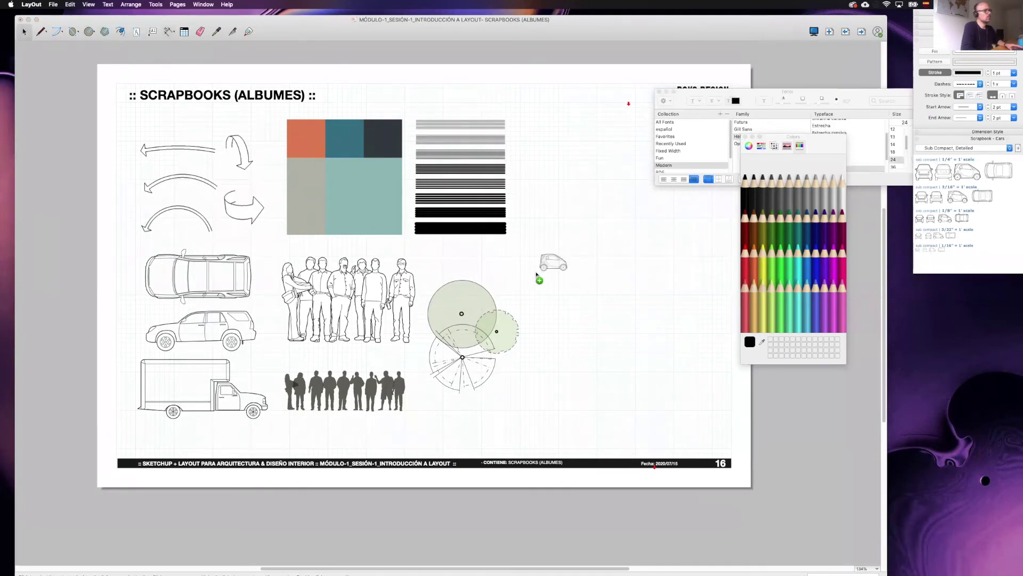
pyautogui.click(1002, 150)
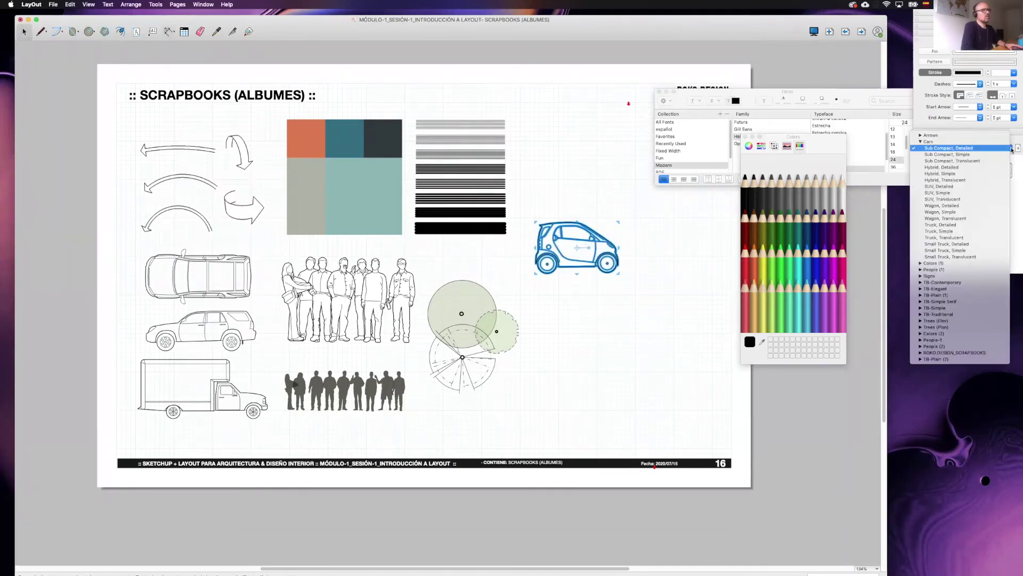
pyautogui.click(957, 239)
pyautogui.moveTo(945, 211); pyautogui.dragTo(560, 199)
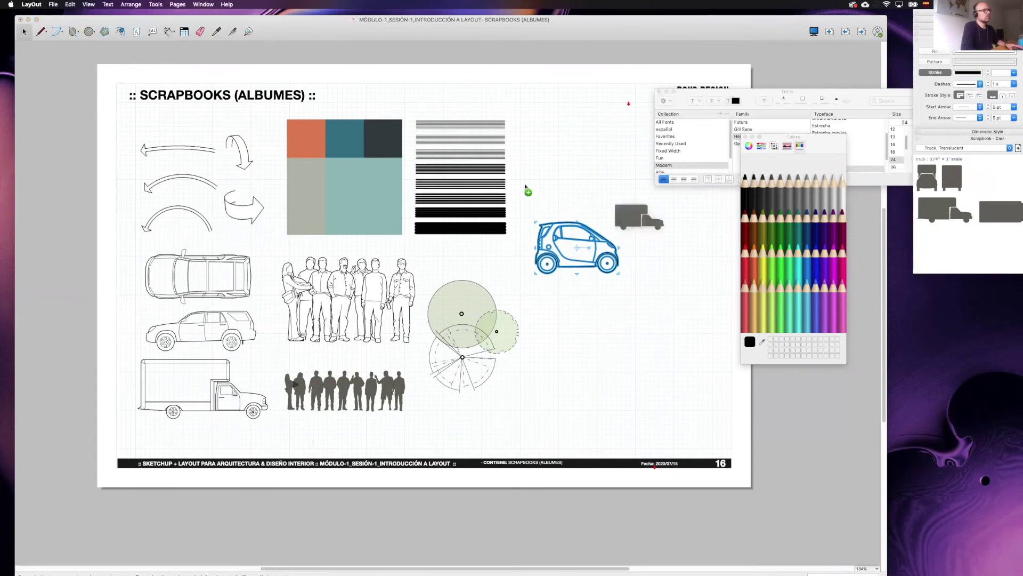
# Add a standing man figure from the People scrapbook beside the car
pyautogui.hscroll(3, 645, 241)
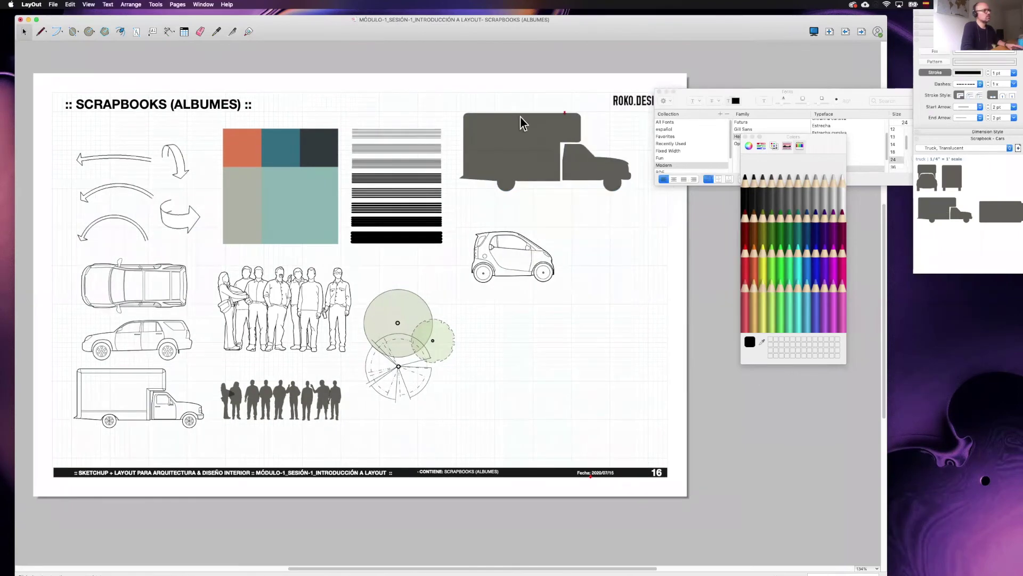
pyautogui.click(1010, 149)
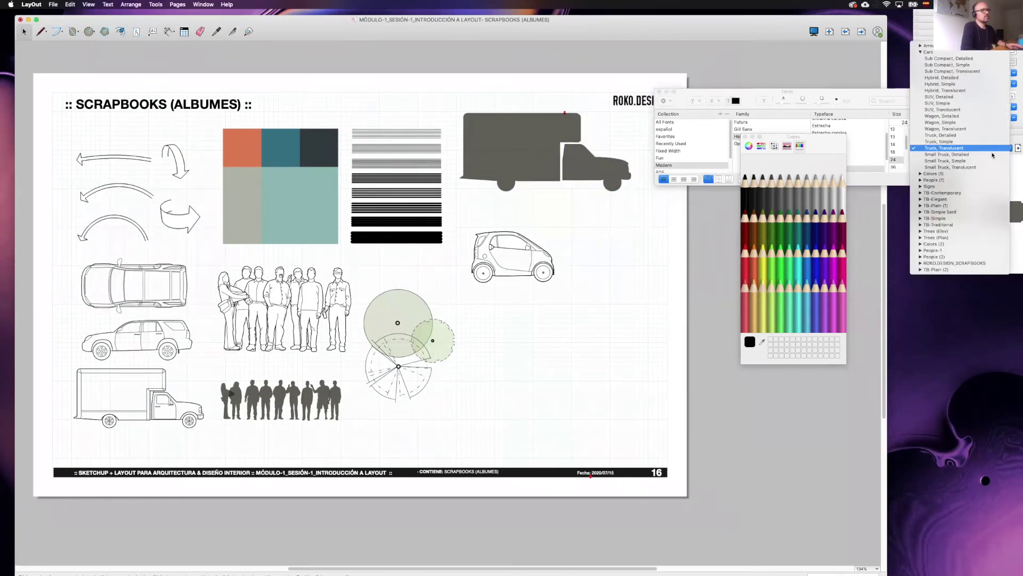
pyautogui.click(936, 181)
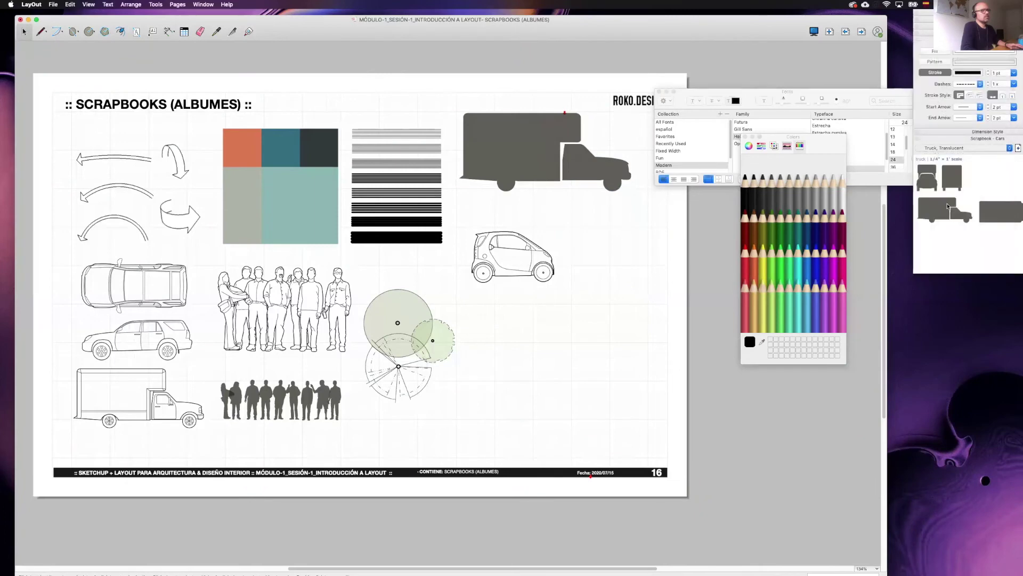
pyautogui.moveTo(965, 188); pyautogui.dragTo(554, 391)
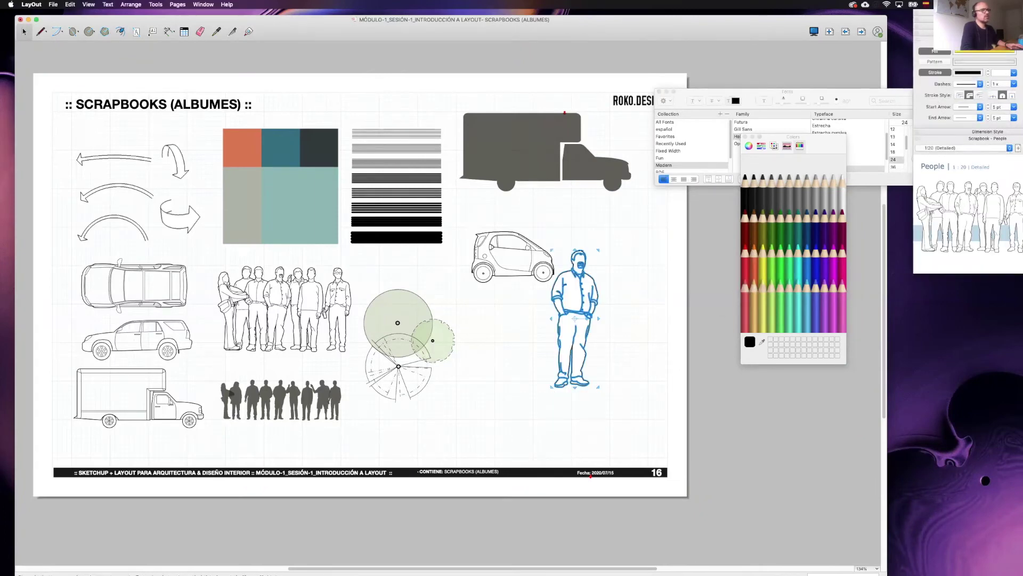
# Page through the People scrapbook sets to Small Metric, Detailed
pyautogui.moveTo(1022, 100); pyautogui.dragTo(952, 115)
pyautogui.click(957, 163)
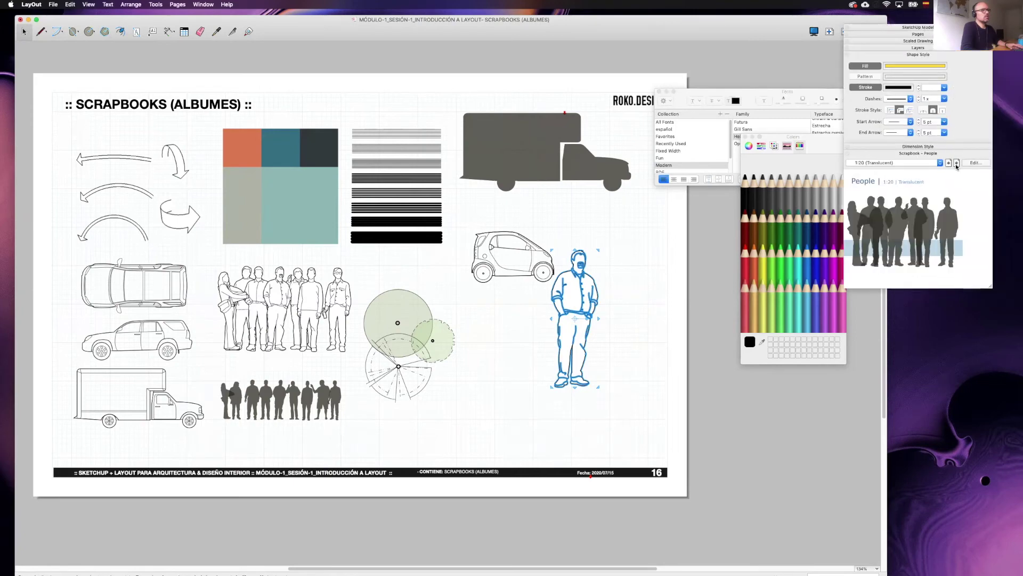
pyautogui.click(957, 163)
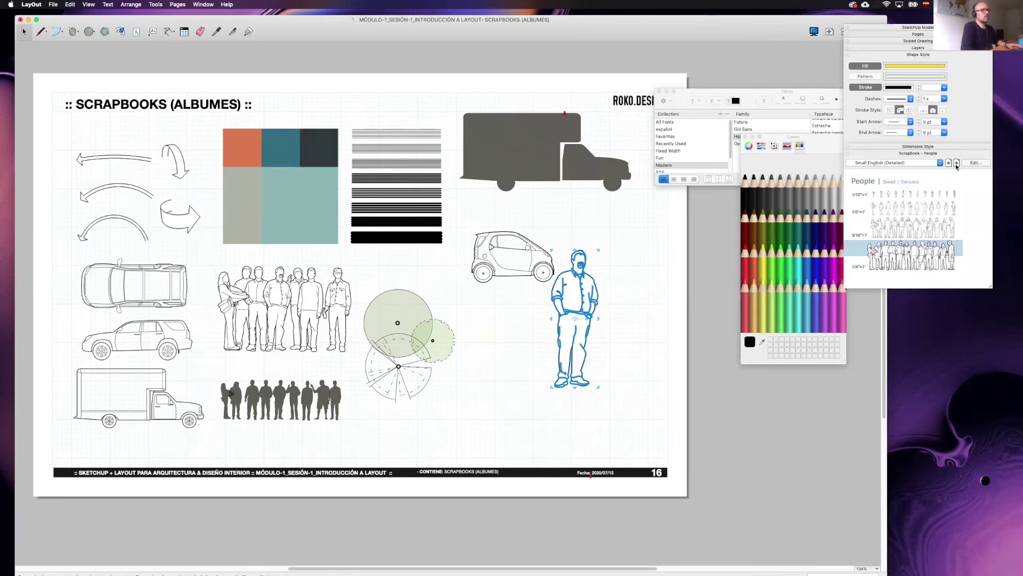
pyautogui.click(957, 163)
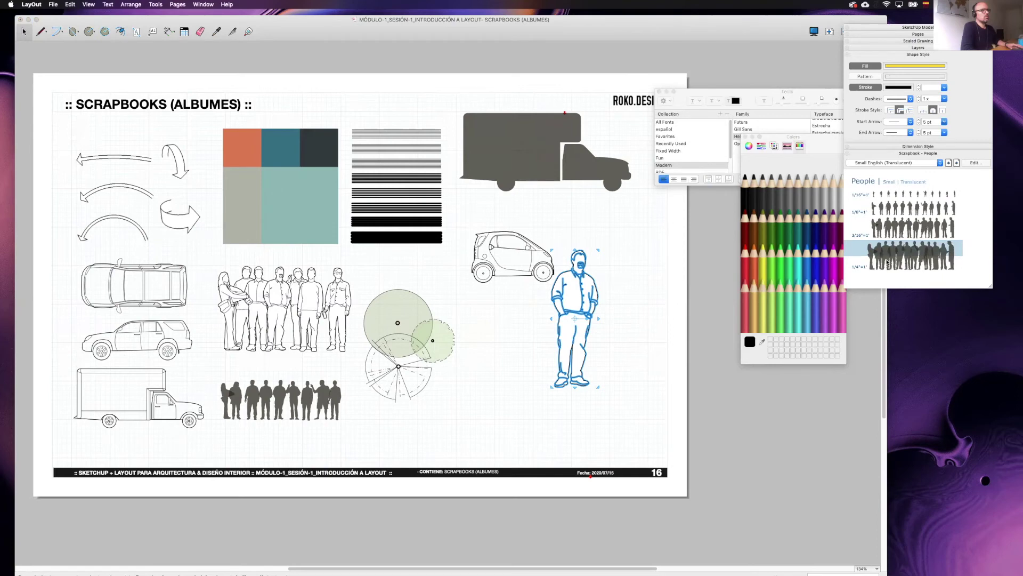
pyautogui.click(956, 163)
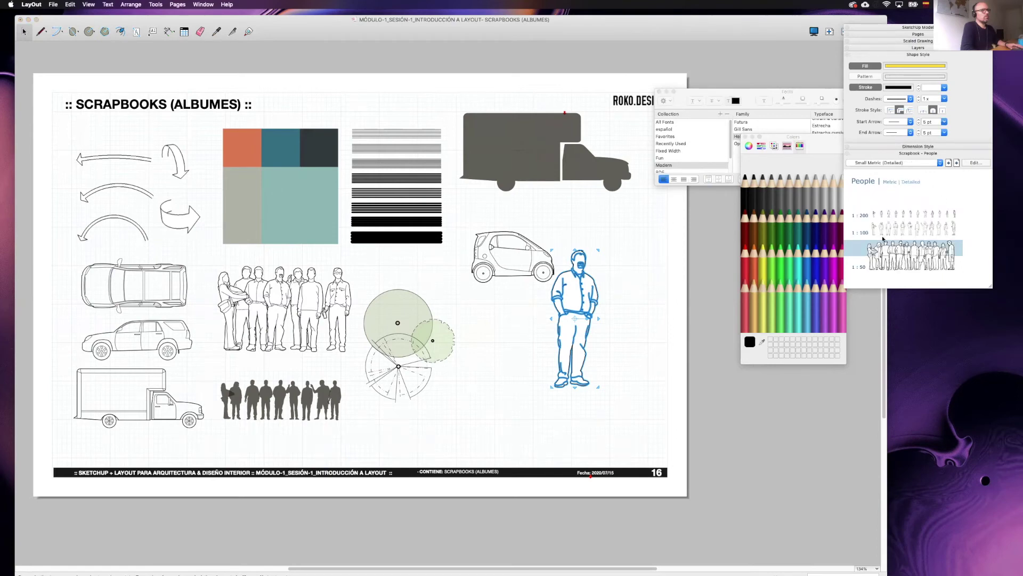
# Add a tiny detailed person and a dark silhouette near the man; show TB-Contemporary Drawing References
pyautogui.moveTo(883, 233); pyautogui.dragTo(493, 393)
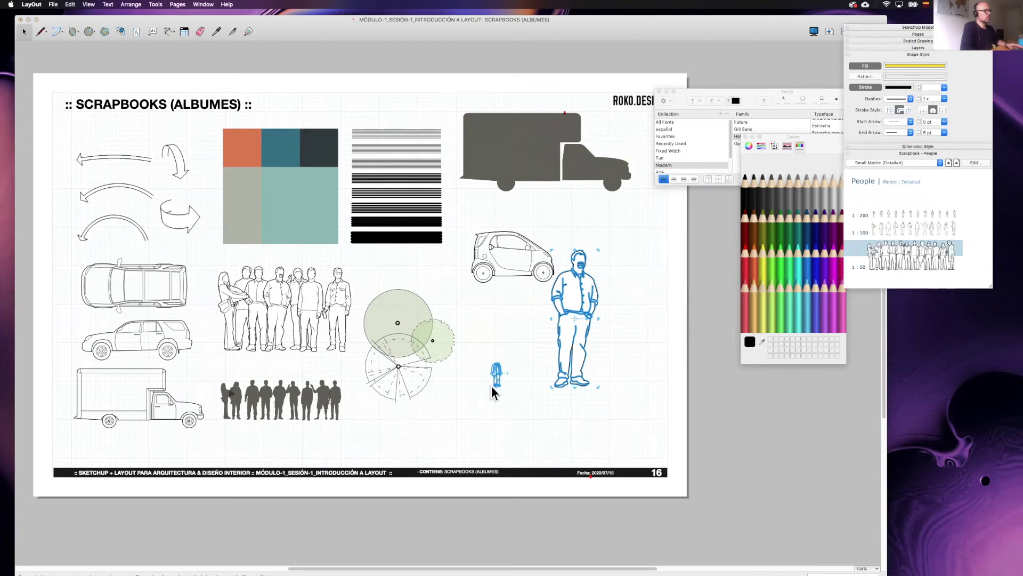
pyautogui.click(957, 163)
pyautogui.moveTo(872, 259); pyautogui.dragTo(533, 368)
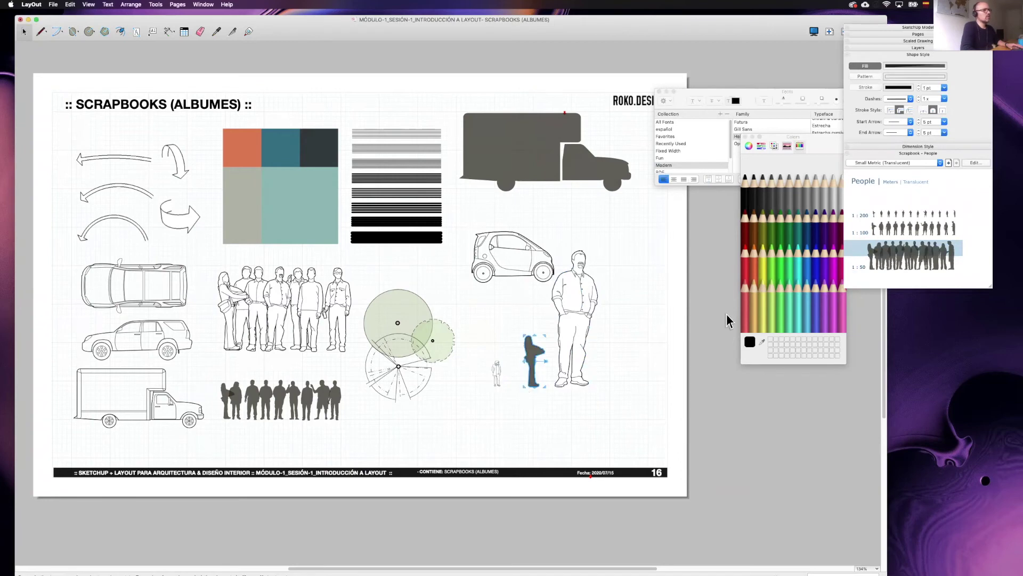
pyautogui.click(939, 163)
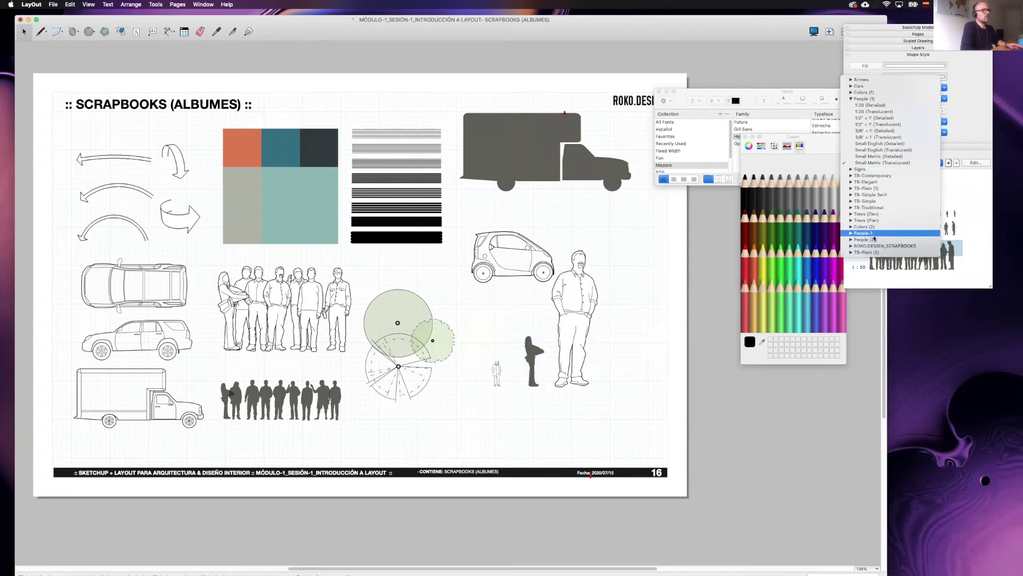
pyautogui.click(872, 175)
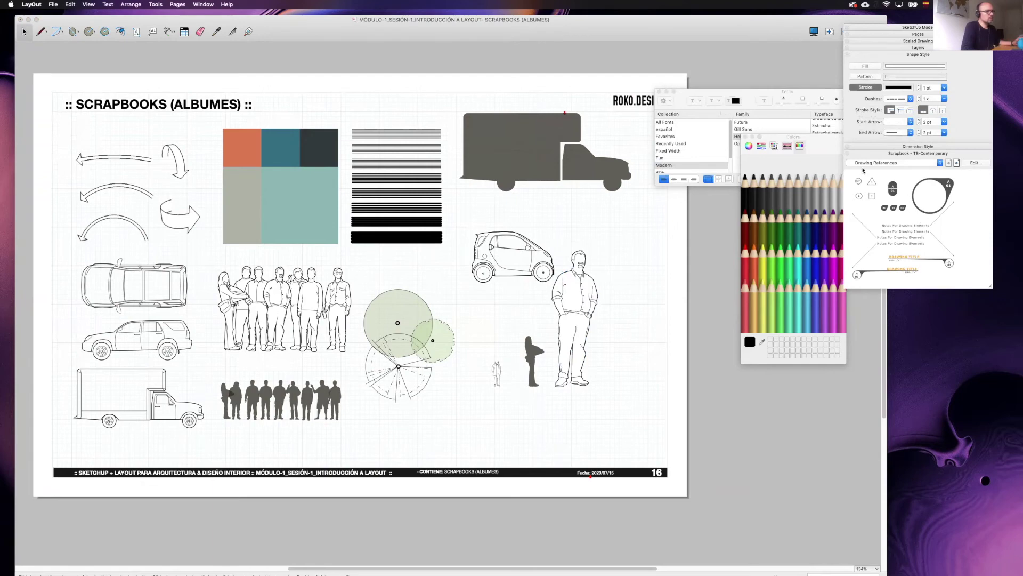
# Place an A 01 circular callout over the small car and a 01 tag beside the man
pyautogui.click(940, 163)
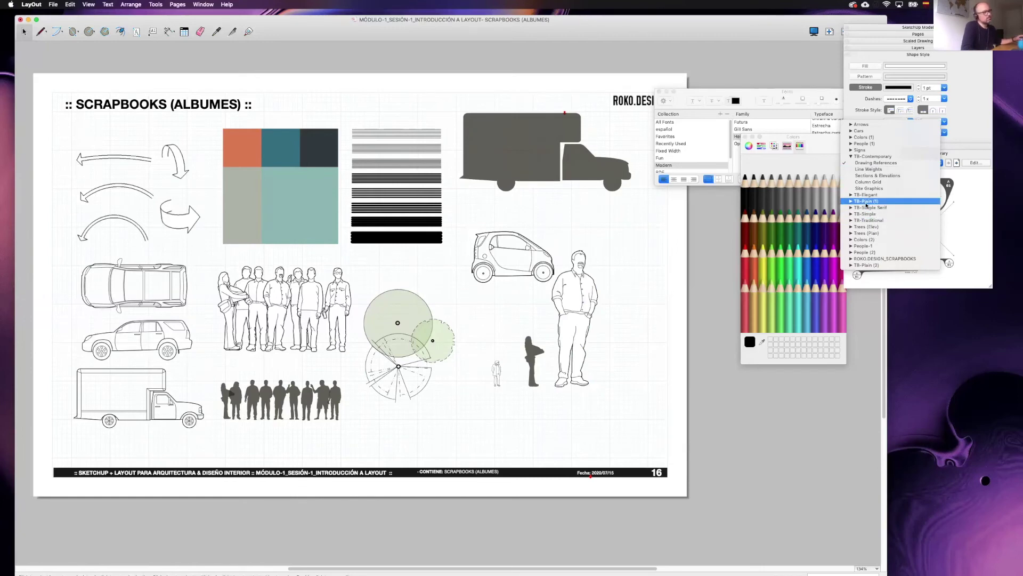
pyautogui.click(868, 169)
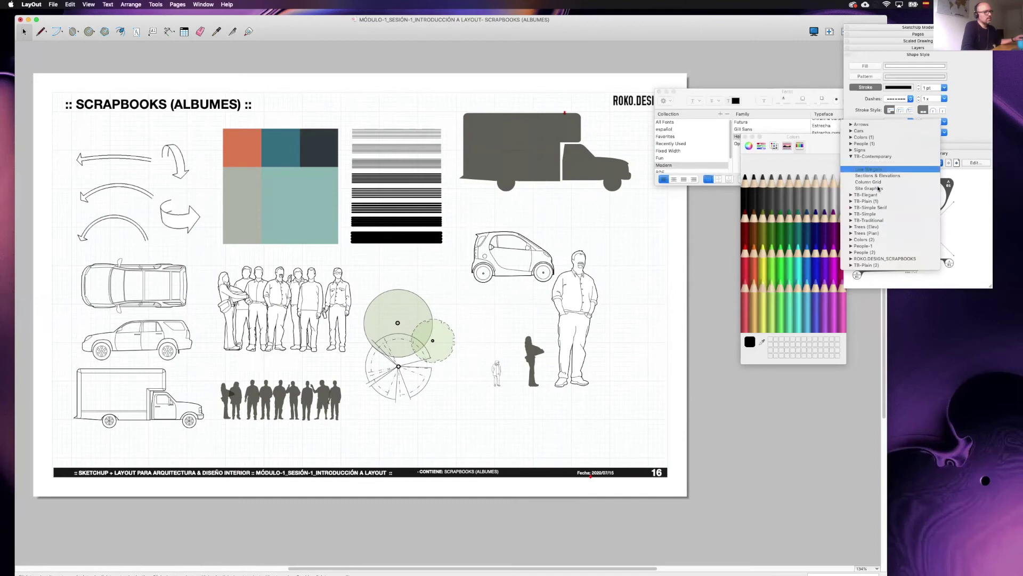
pyautogui.click(956, 217)
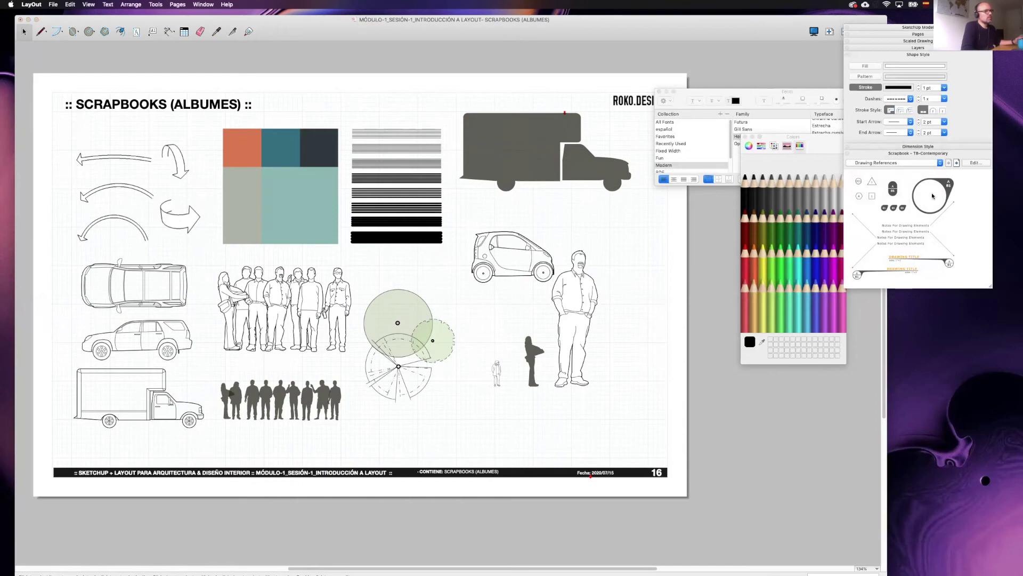
pyautogui.moveTo(932, 195); pyautogui.dragTo(498, 293)
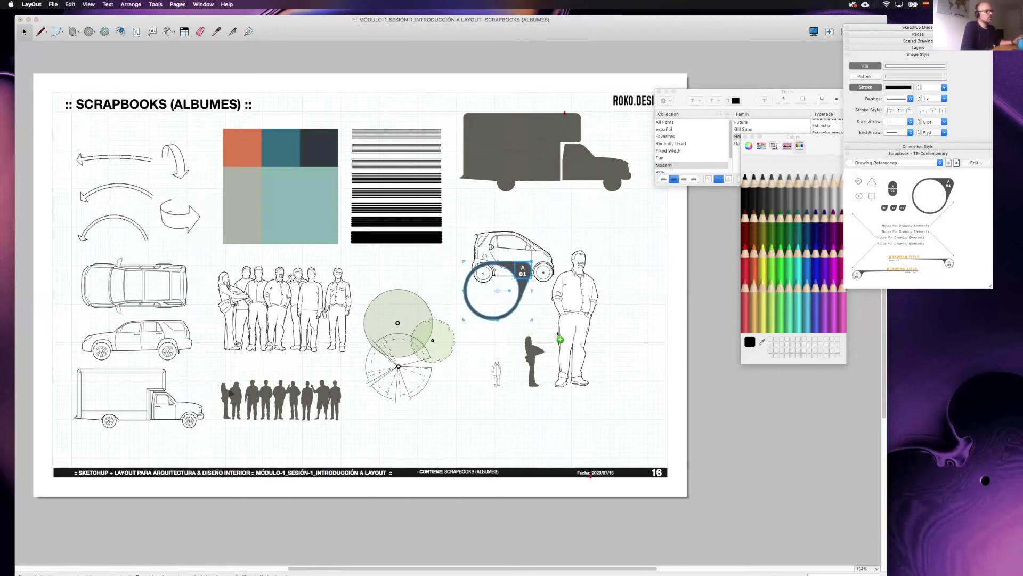
pyautogui.moveTo(559, 335); pyautogui.dragTo(618, 326)
# Switch to the ROKO.DESIGN_SCRAPBOOKS collection and enlarge the scrapbook preview
pyautogui.click(941, 164)
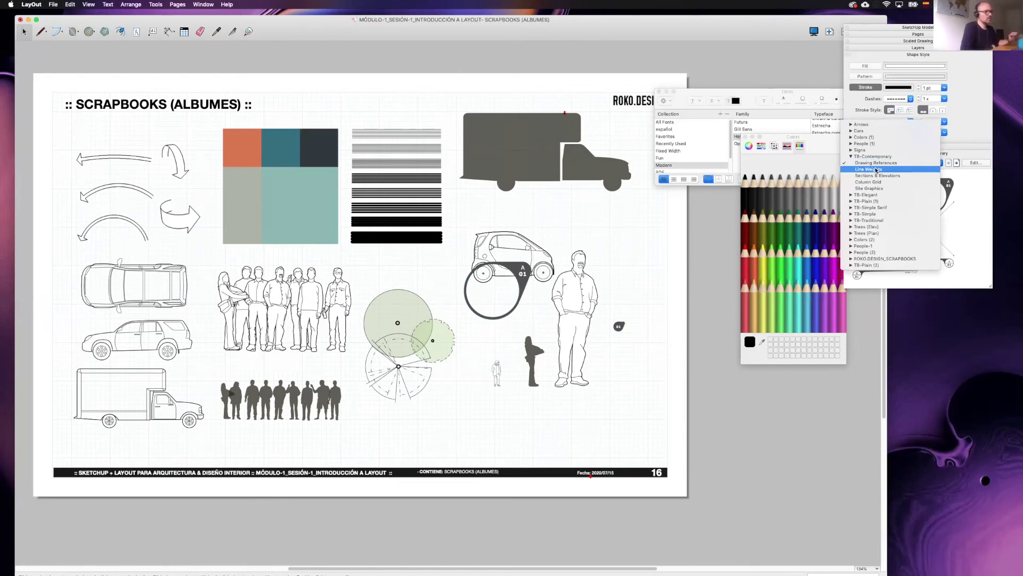
pyautogui.click(874, 258)
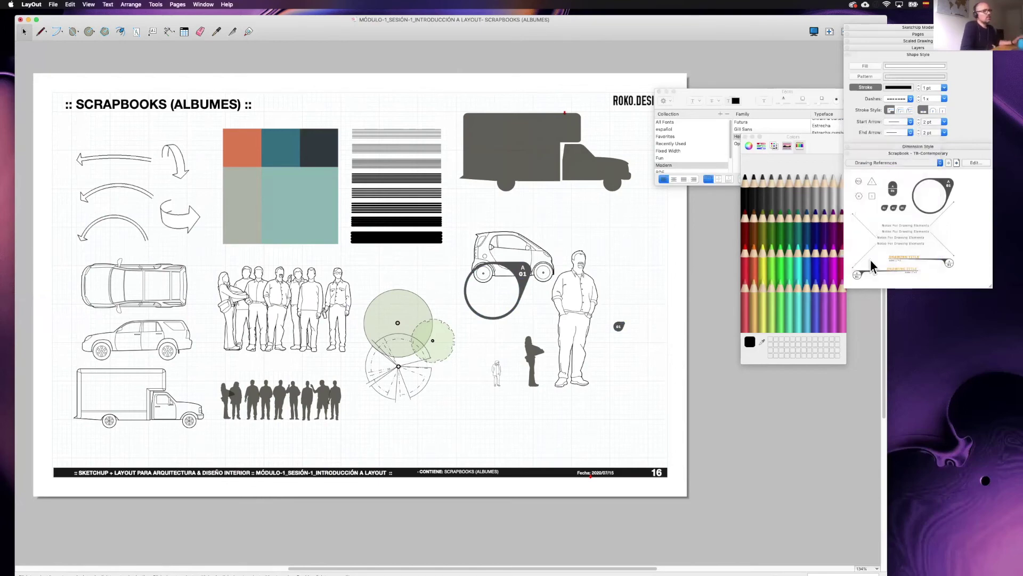
pyautogui.moveTo(993, 290); pyautogui.dragTo(1003, 341)
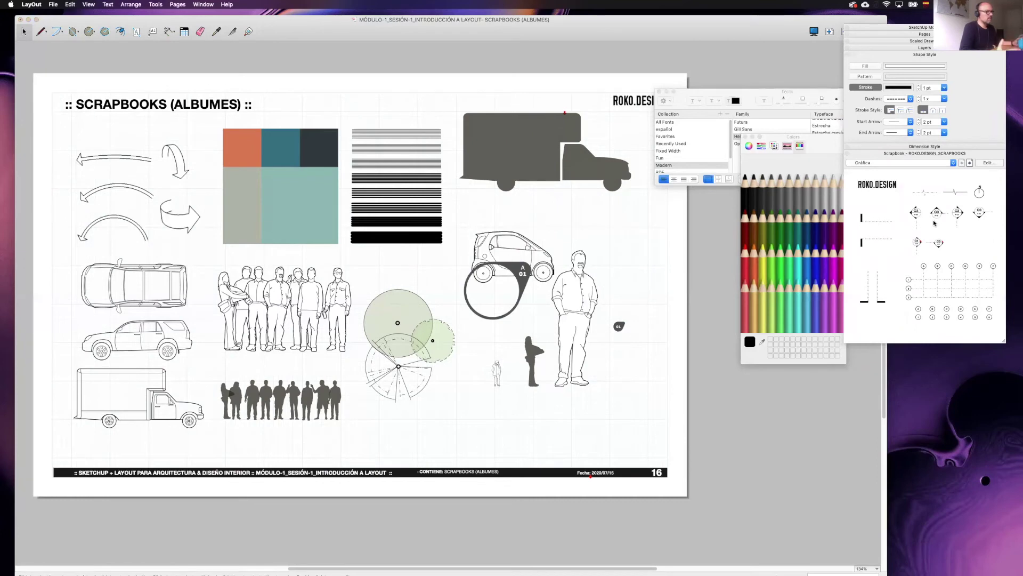
# From the Referencias scrapbook, place the Notas Importantes block, D-400 and A 16 titles, and TEXTO 2 BOLD
pyautogui.click(601, 305)
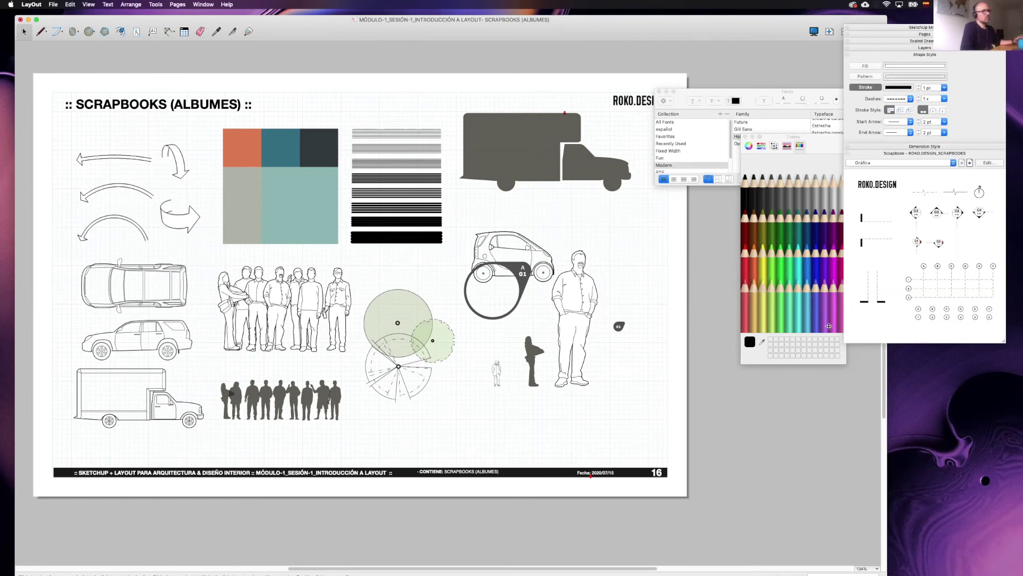
pyautogui.click(970, 163)
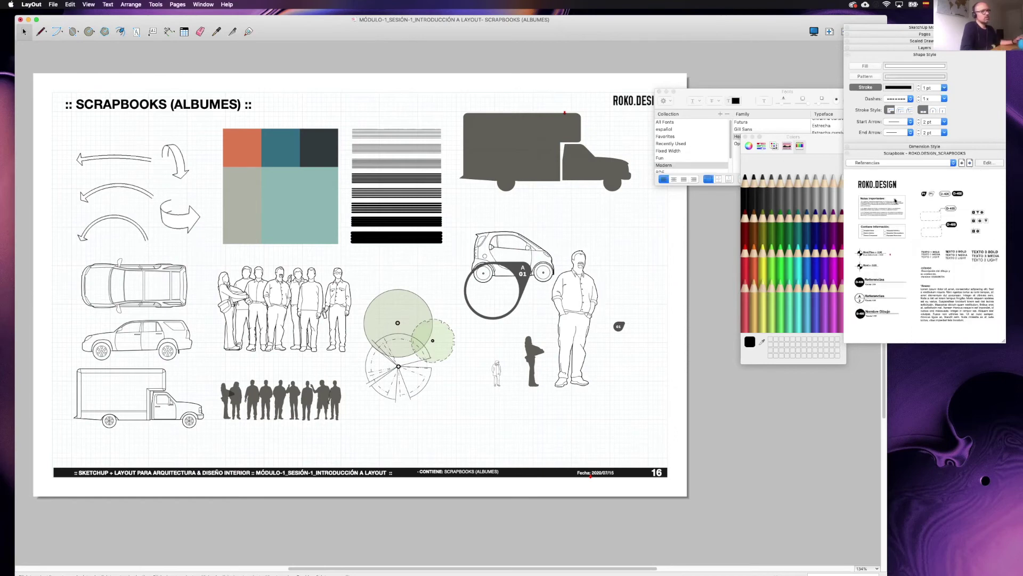
pyautogui.moveTo(853, 211); pyautogui.dragTo(557, 242)
pyautogui.moveTo(869, 267); pyautogui.dragTo(599, 405)
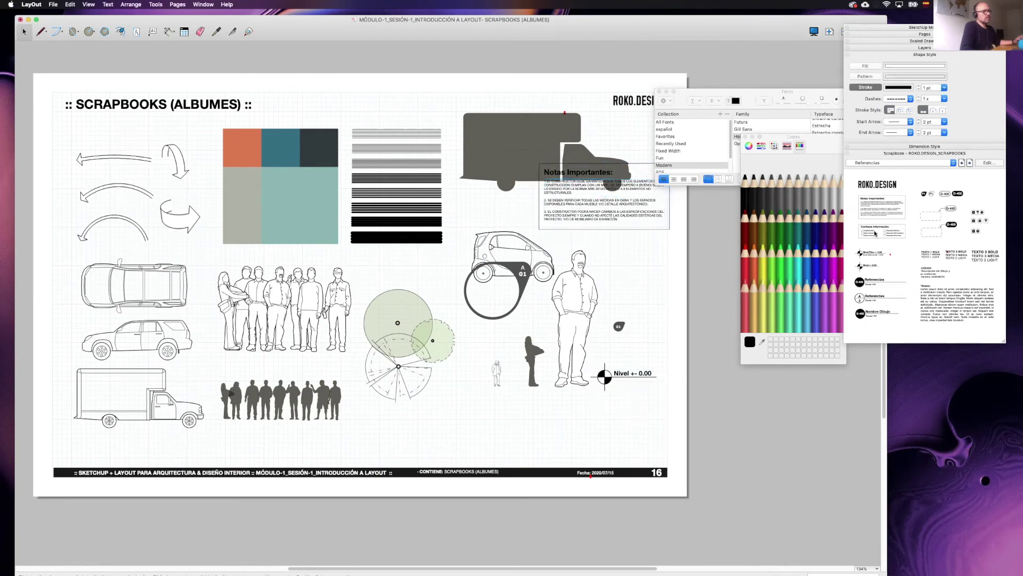
pyautogui.moveTo(860, 281); pyautogui.dragTo(507, 447)
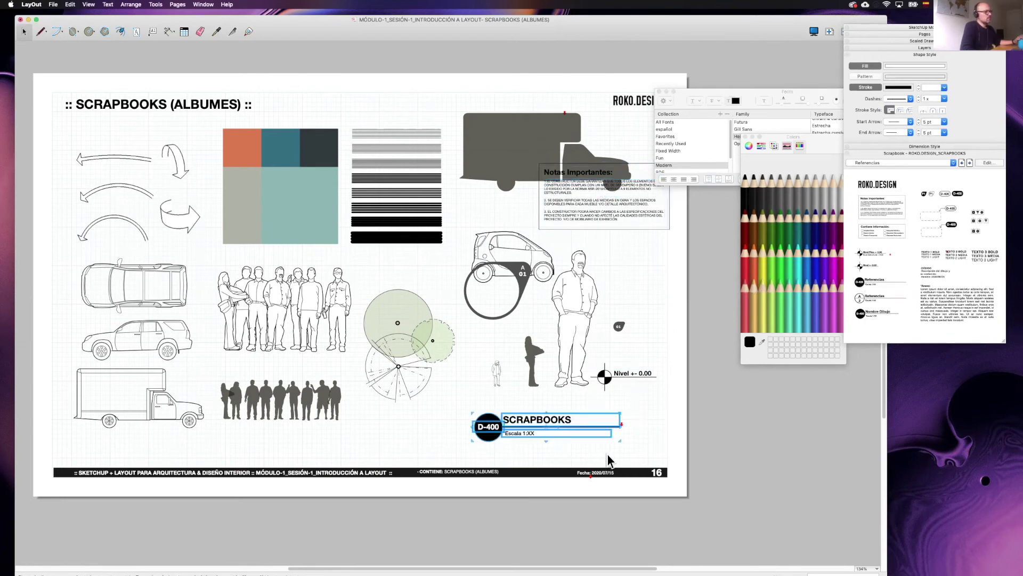
pyautogui.moveTo(860, 299); pyautogui.dragTo(443, 448)
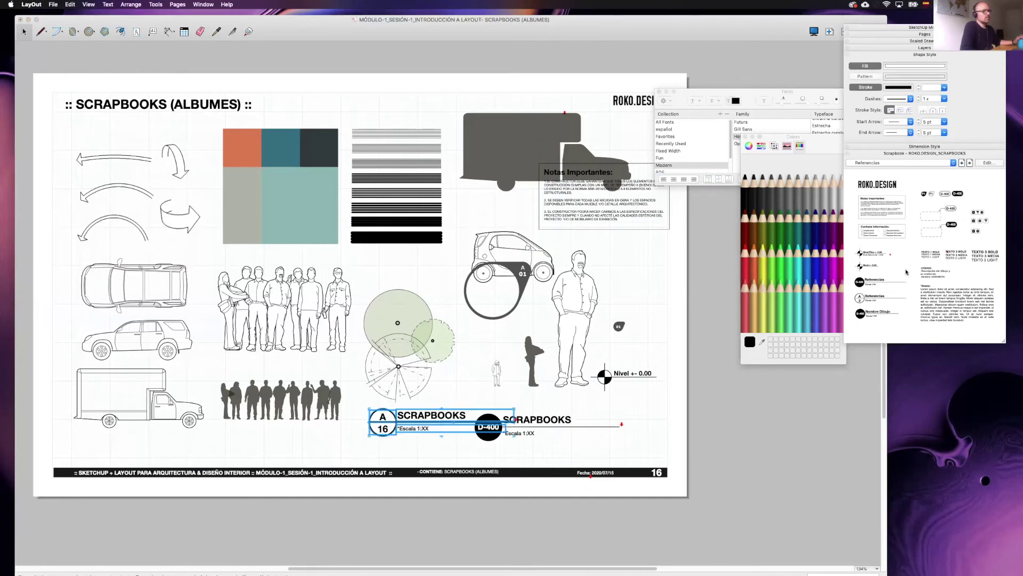
pyautogui.moveTo(955, 252); pyautogui.dragTo(469, 376)
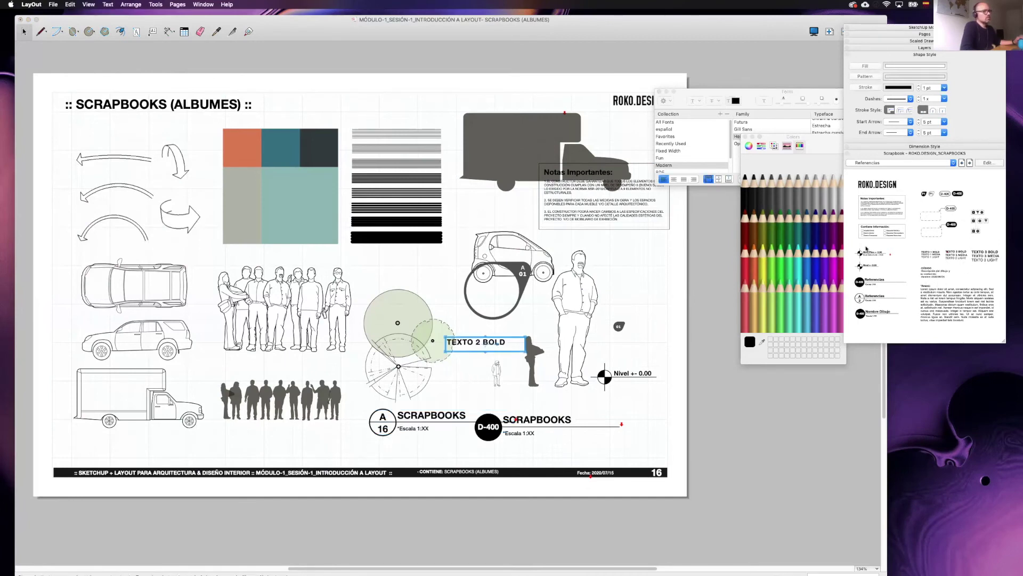
# Place the three-icon symbol item and nudge it slightly left
pyautogui.moveTo(980, 221); pyautogui.dragTo(440, 276)
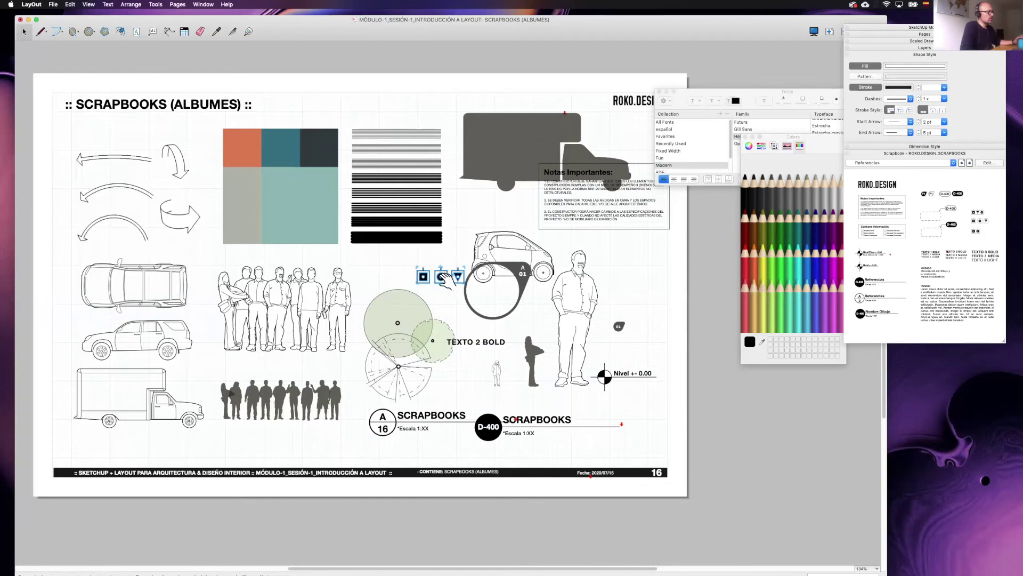
pyautogui.moveTo(443, 277); pyautogui.dragTo(444, 278)
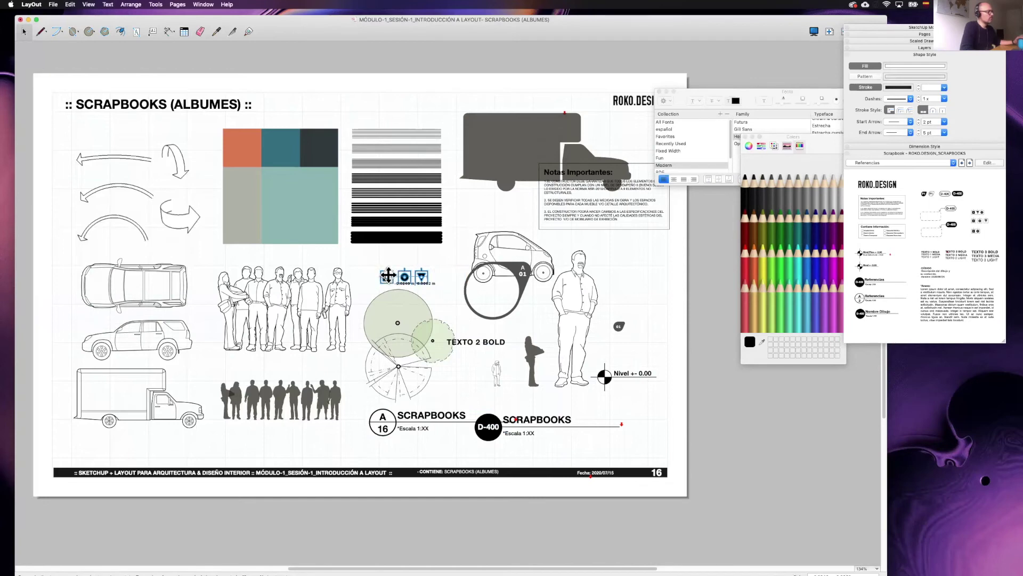
pyautogui.click(459, 304)
pyautogui.scroll(1, 402, 276)
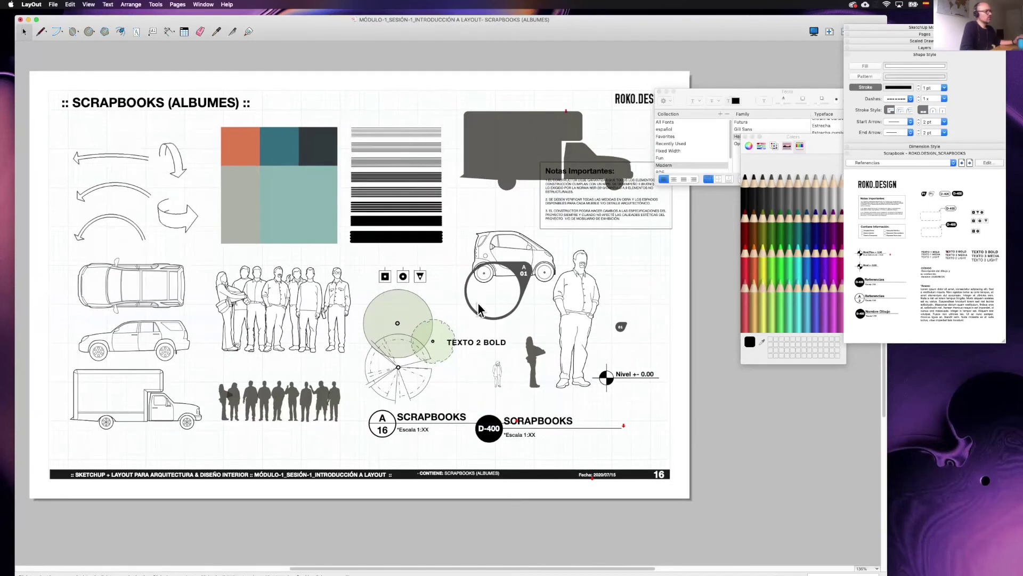
# Add a D-400 reference tag and position it just below the line-thickness samples
pyautogui.moveTo(951, 209); pyautogui.dragTo(341, 273)
pyautogui.click(440, 272)
pyautogui.scroll(1, 402, 250)
pyautogui.scroll(1, 402, 250)
pyautogui.moveTo(402, 250); pyautogui.dragTo(433, 241)
pyautogui.click(428, 289)
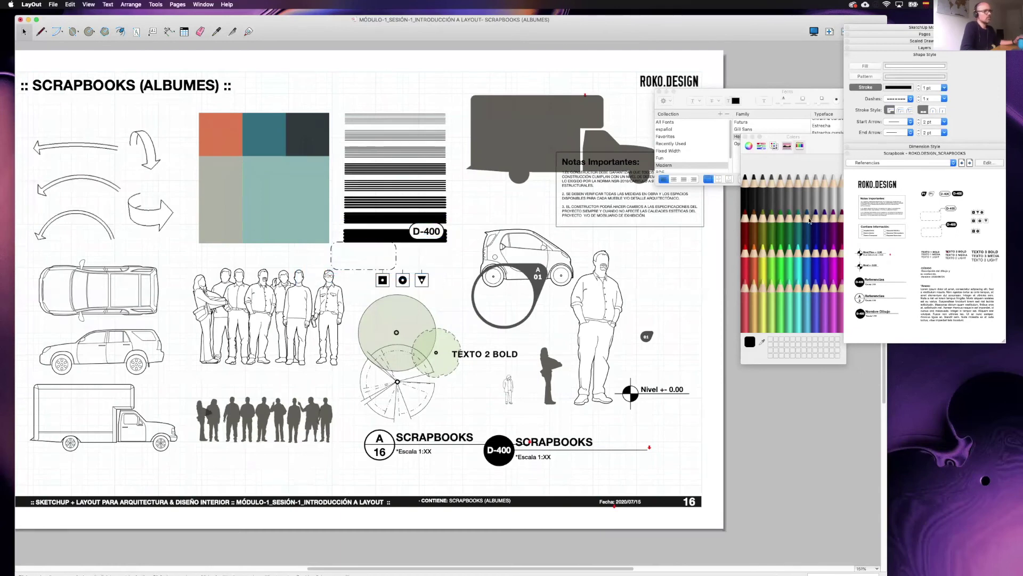
# Drop a <DynamicComponent(itemcode)> smart tag mid-page, its leader pointing at the top-left curved arrow
pyautogui.click(969, 162)
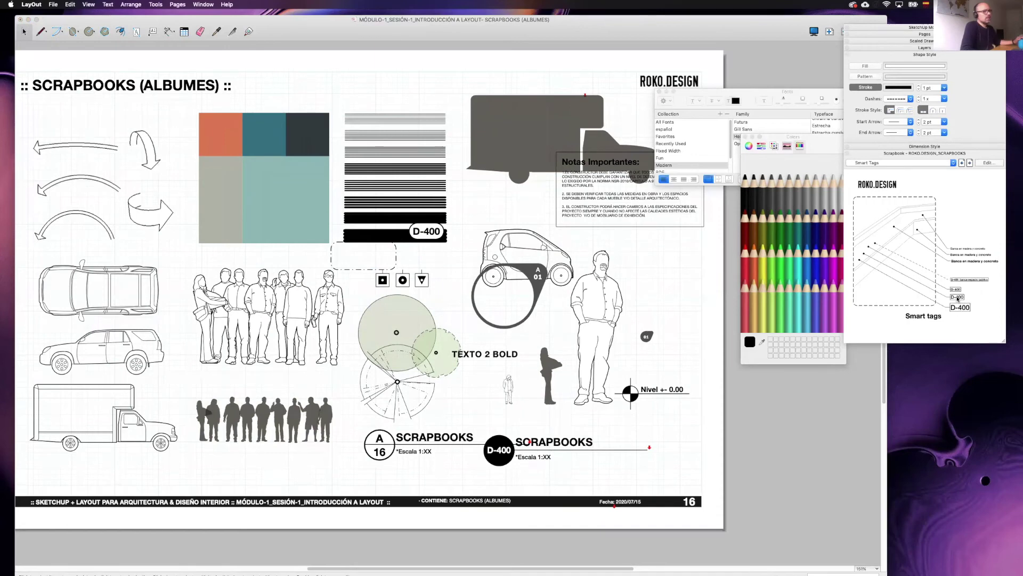
pyautogui.moveTo(947, 256); pyautogui.dragTo(519, 302)
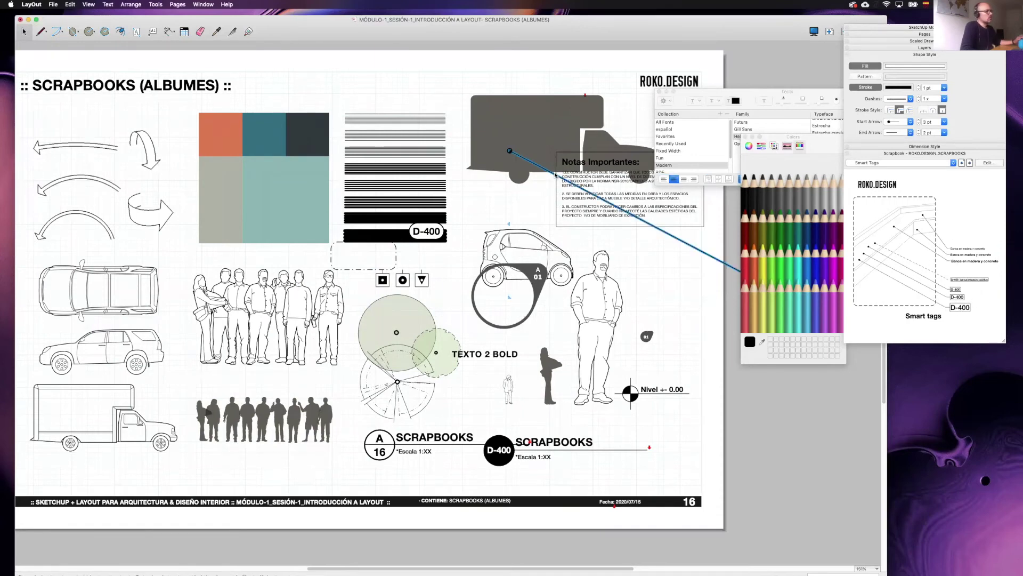
pyautogui.moveTo(542, 166); pyautogui.dragTo(544, 249)
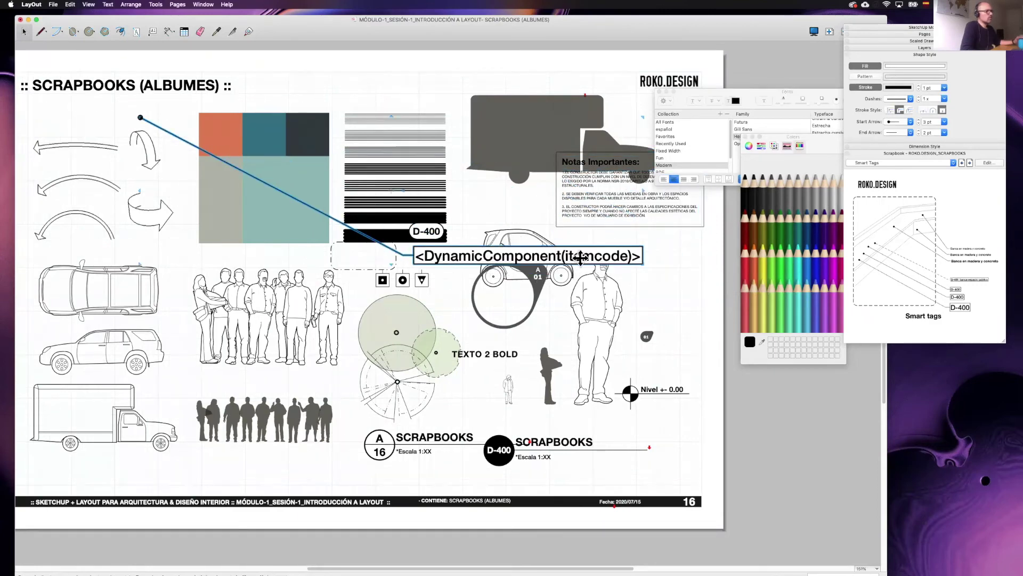
pyautogui.click(969, 163)
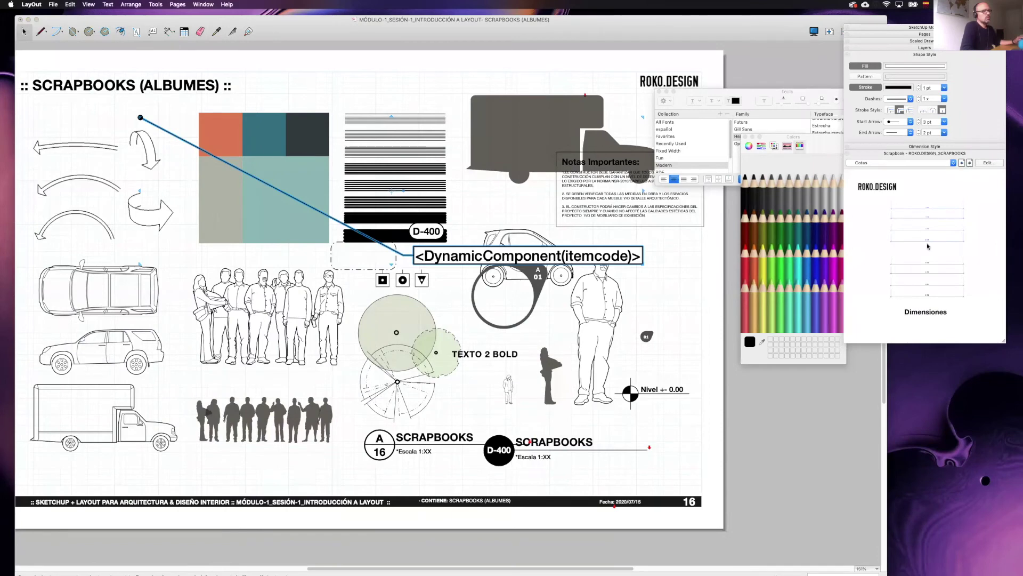
# Place a first set of four 0.13 dimensions just left of the page, beside the truck
pyautogui.moveTo(926, 233)
pyautogui.mouseDown()
pyautogui.moveTo(404, 360)
pyautogui.moveTo(433, 347)
pyautogui.mouseUp()
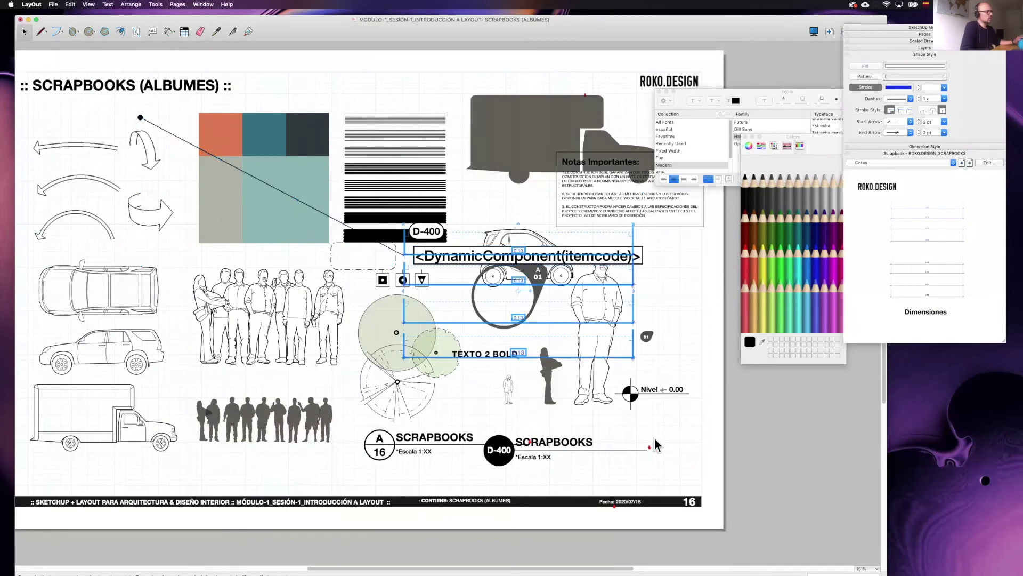
pyautogui.scroll(-2, 554, 296)
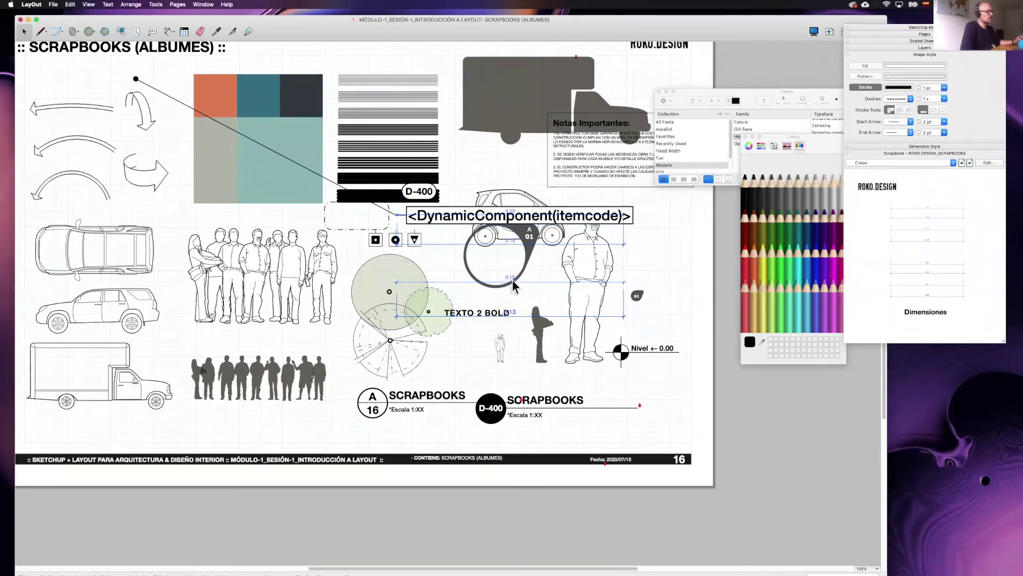
pyautogui.moveTo(453, 295)
pyautogui.mouseDown()
pyautogui.moveTo(242, 426)
pyautogui.moveTo(175, 445)
pyautogui.mouseUp()
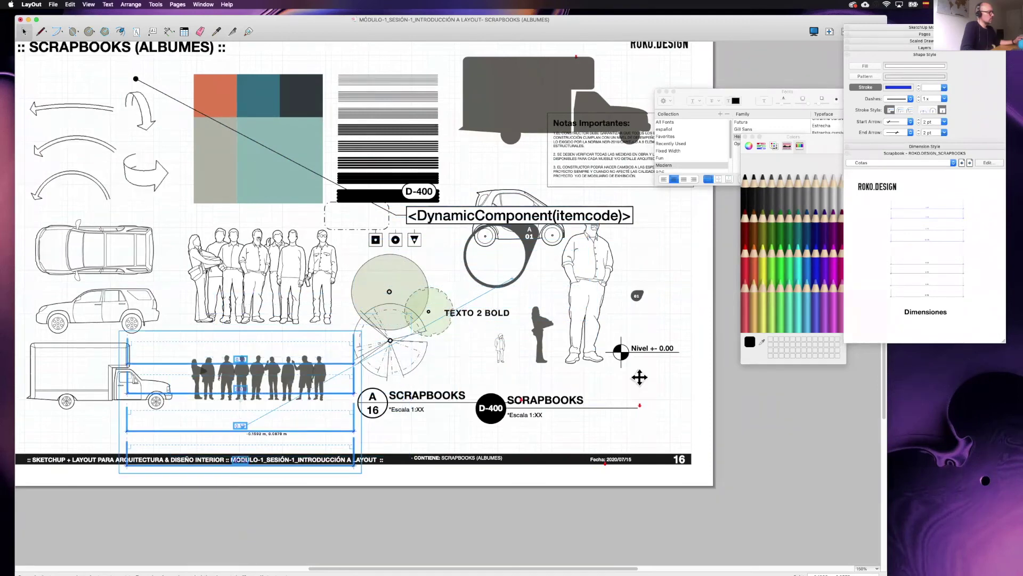
pyautogui.hscroll(-10, 640, 377)
pyautogui.scroll(-1, 639, 377)
pyautogui.moveTo(277, 330); pyautogui.dragTo(270, 325)
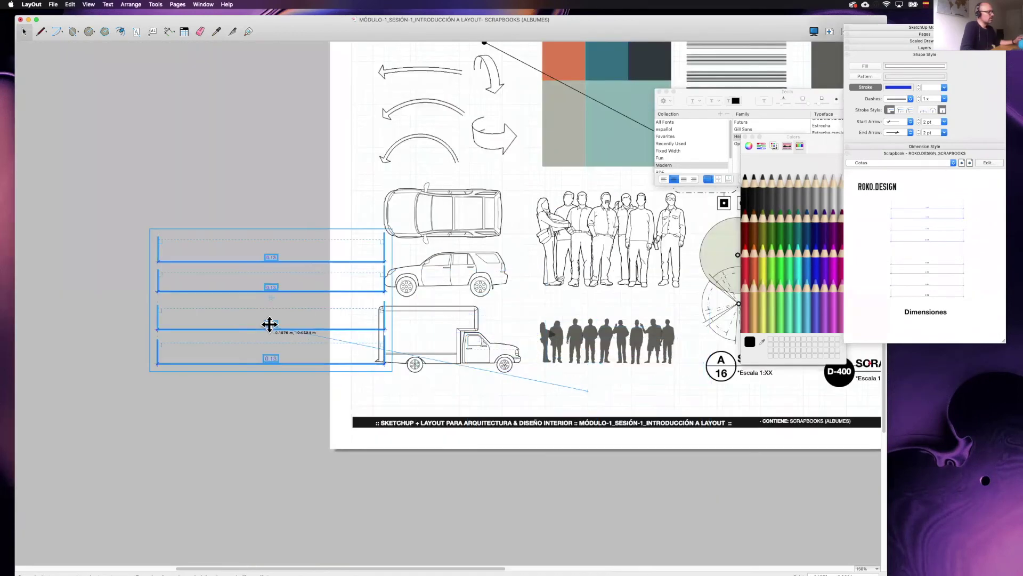
pyautogui.click(272, 257)
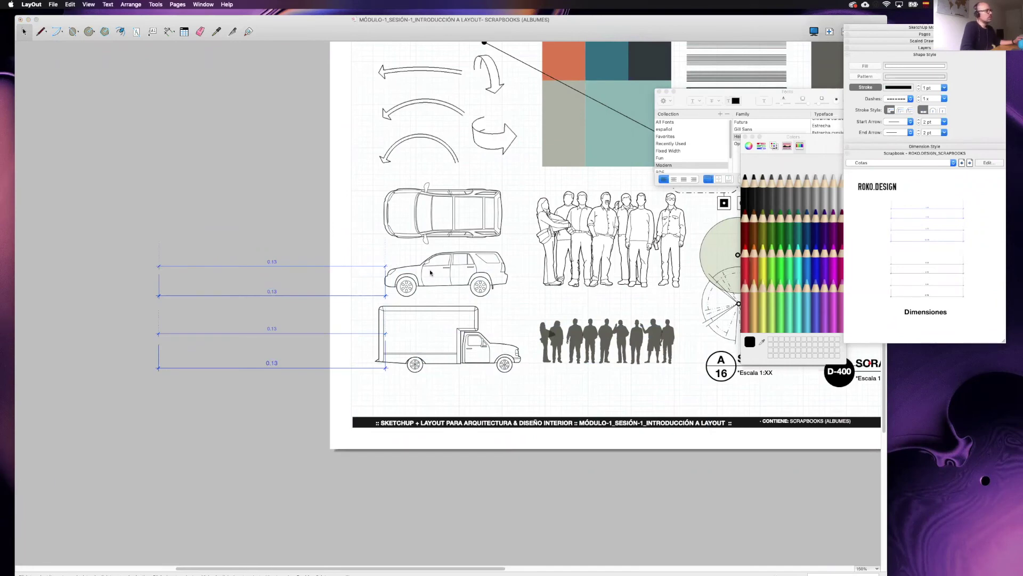
# Add a second set of four 0.13 dimensions left of the page beside the upper drawings
pyautogui.moveTo(431, 272); pyautogui.dragTo(270, 228)
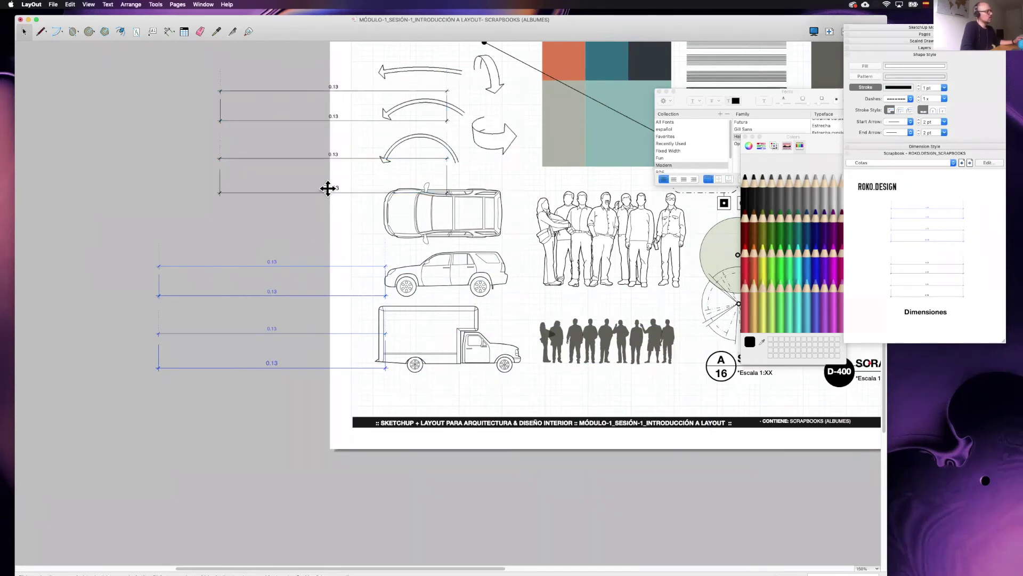
pyautogui.moveTo(320, 192); pyautogui.dragTo(270, 220)
pyautogui.click(343, 241)
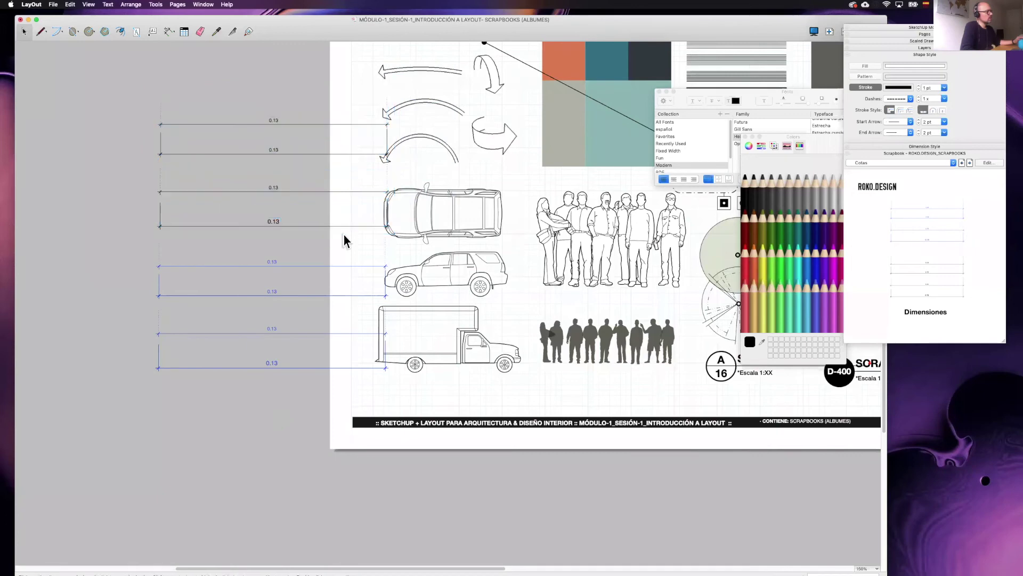
pyautogui.scroll(1, 344, 240)
pyautogui.hscroll(1, 341, 250)
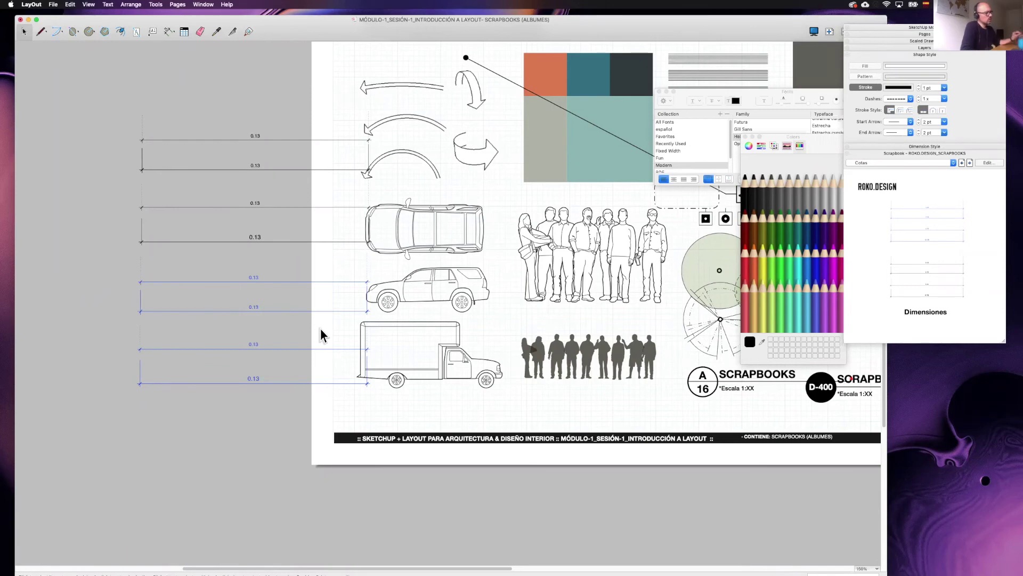
pyautogui.hscroll(3, 392, 316)
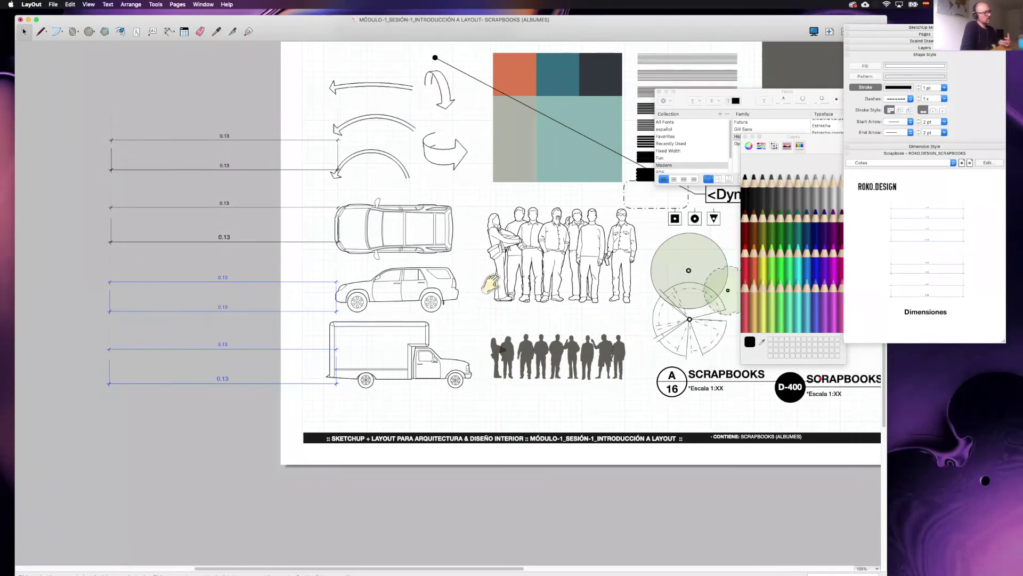
pyautogui.hscroll(3, 572, 273)
pyautogui.hscroll(3, 572, 273)
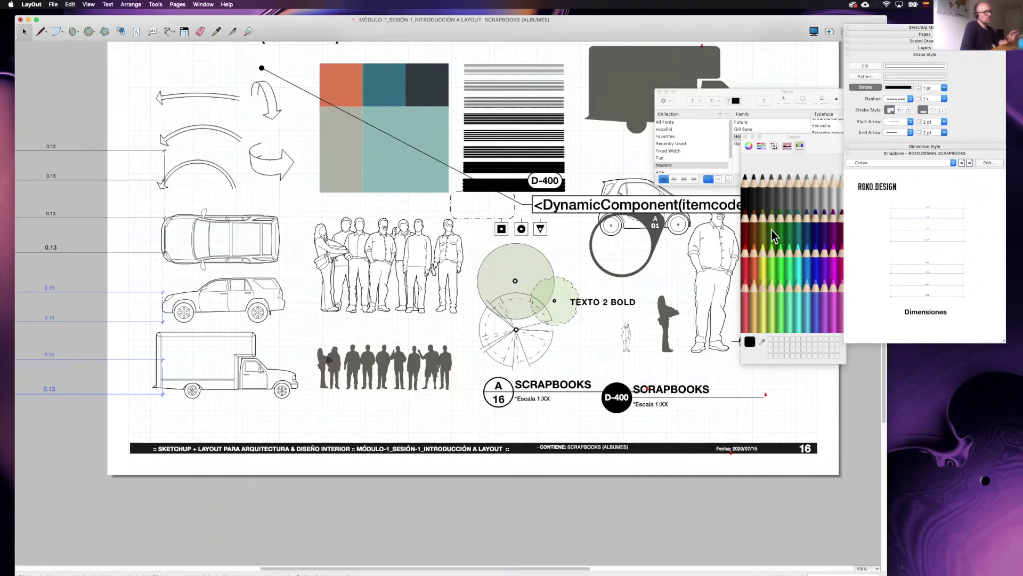
pyautogui.click(971, 162)
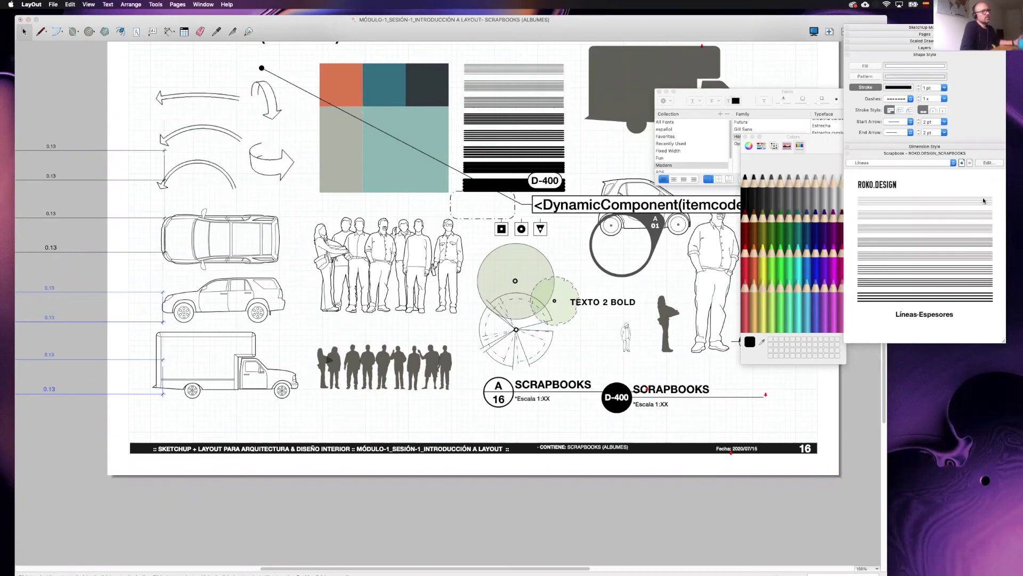
# Show the Líneas-Espesores line-weight samples and zoom out to see all of page 16
pyautogui.hscroll(3, 565, 229)
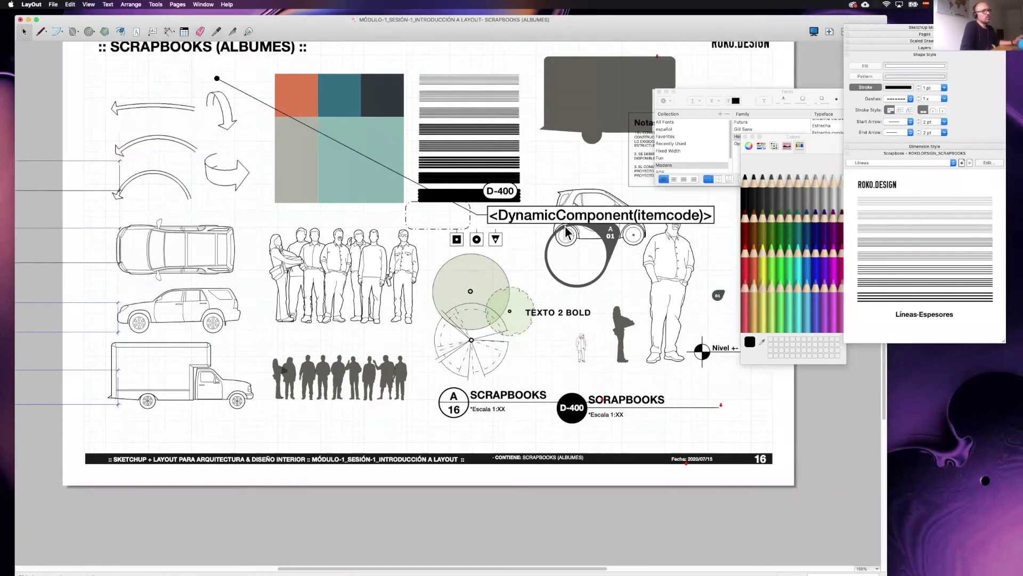
pyautogui.click(958, 165)
pyautogui.click(443, 254)
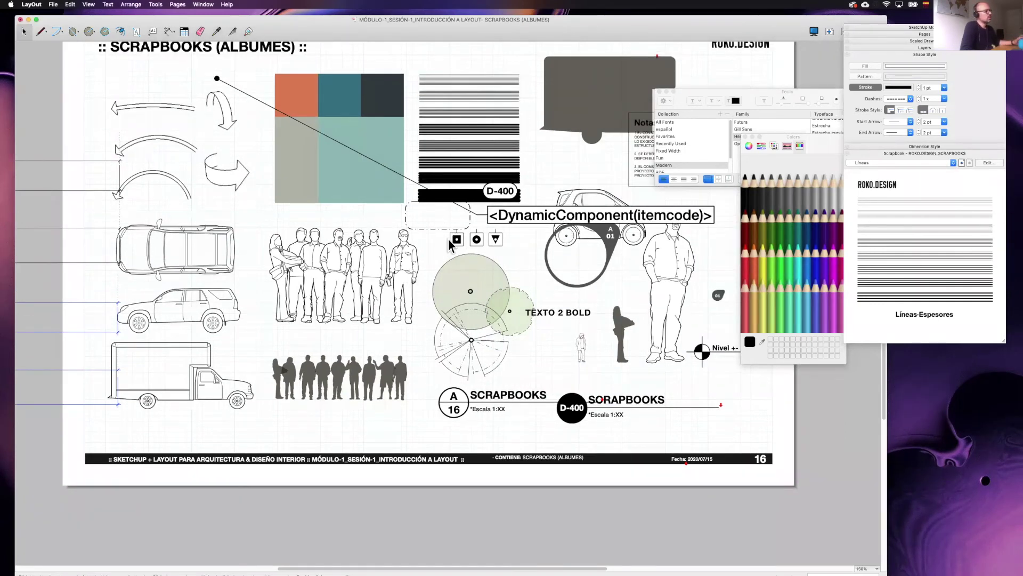
pyautogui.scroll(-1, 449, 245)
pyautogui.scroll(-1, 445, 261)
pyautogui.scroll(-1, 442, 283)
pyautogui.scroll(-1, 438, 304)
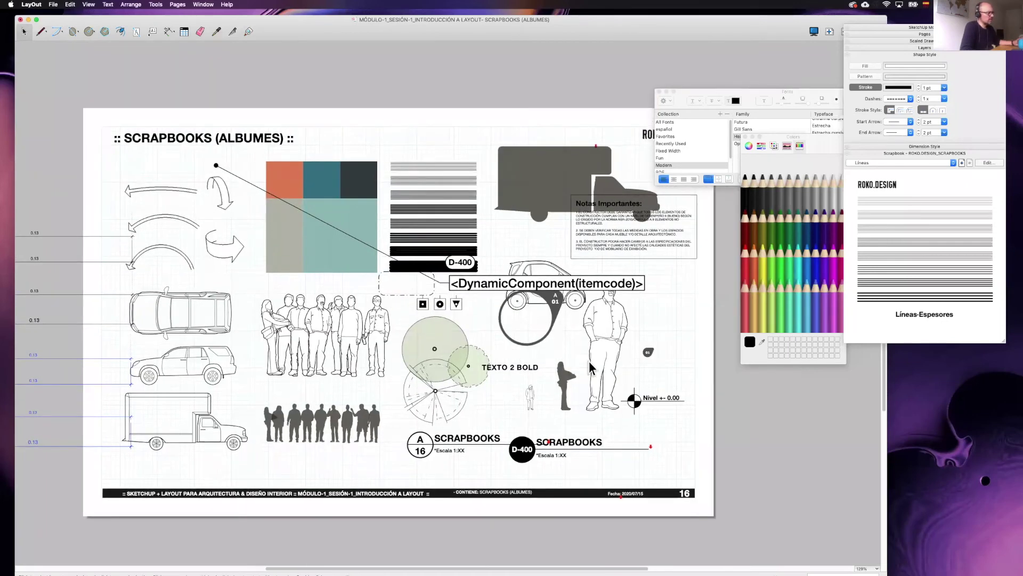
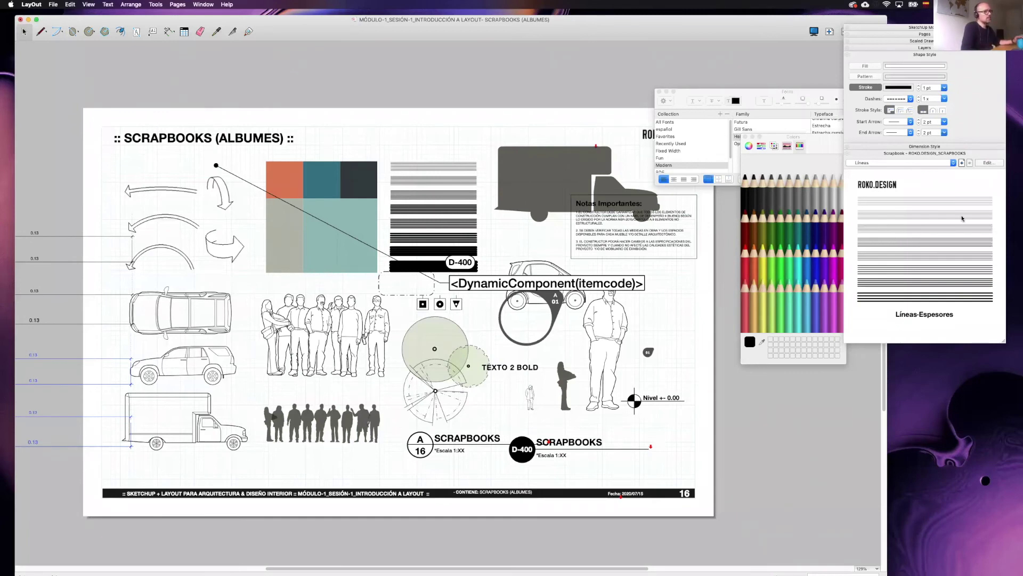
# Go to page 17, IMPORTACIÓN DWG, and zoom in on the black kitchen plan
pyautogui.click(925, 35)
pyautogui.click(896, 87)
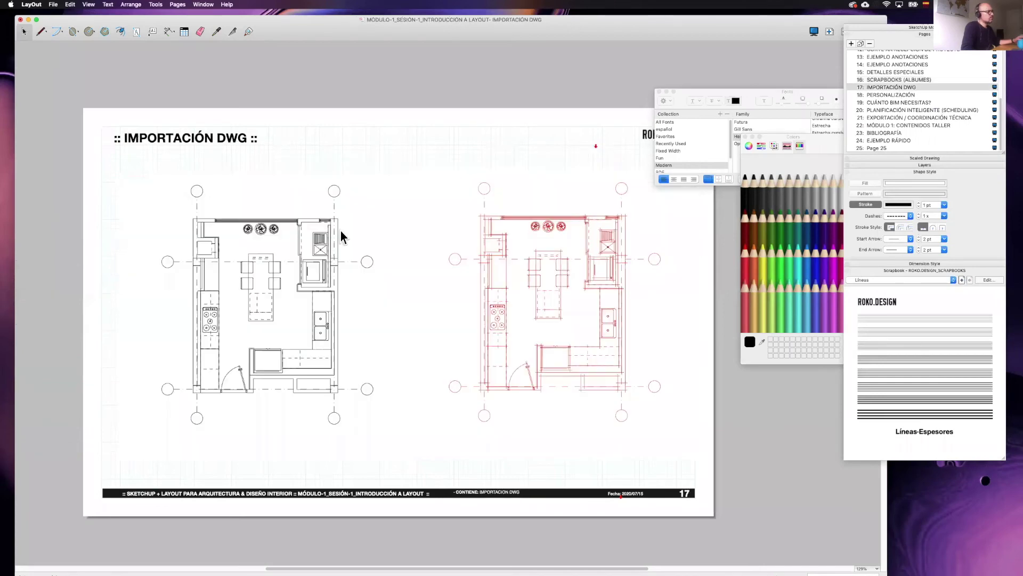
pyautogui.moveTo(341, 228); pyautogui.dragTo(323, 237, button='middle')
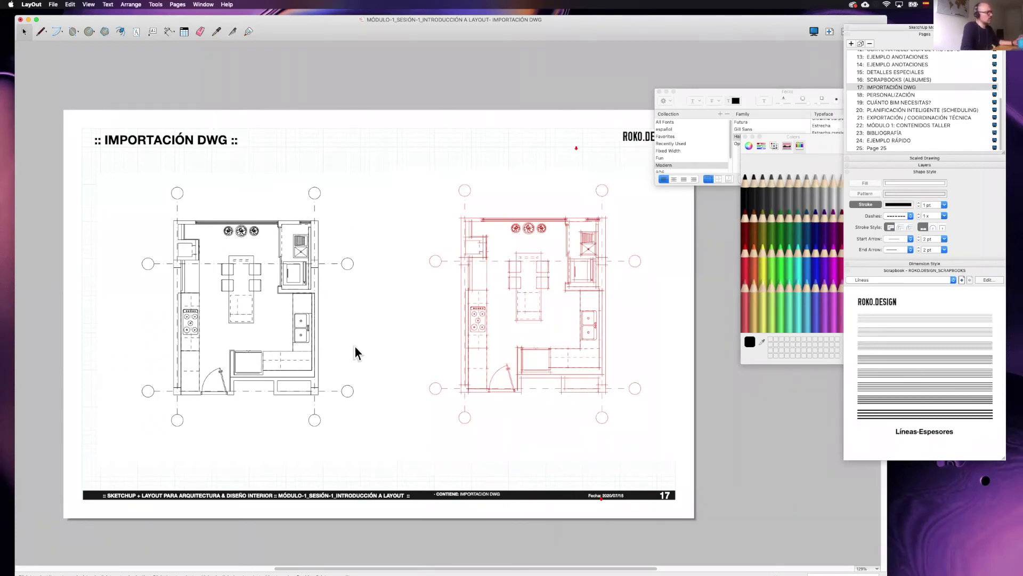
pyautogui.moveTo(329, 318)
pyautogui.mouseDown(button='middle')
pyautogui.moveTo(344, 265)
pyautogui.moveTo(418, 322)
pyautogui.mouseUp(button='middle')
pyautogui.scroll(5, 344, 263)
pyautogui.scroll(-2, 411, 304)
pyautogui.scroll(1, 453, 295)
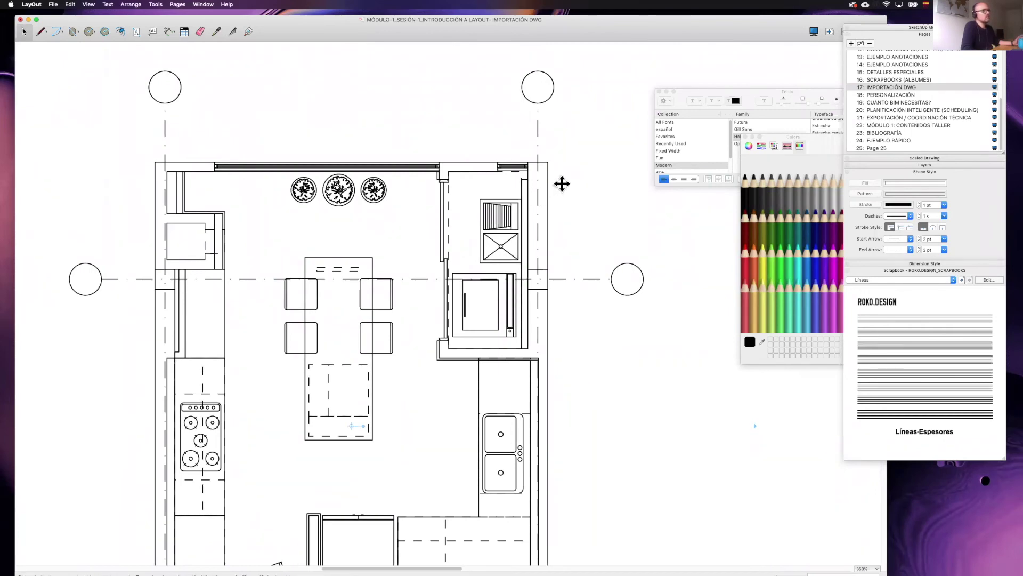
# Raise the black kitchen plan viewport's Line Scale so its lines become much thicker
pyautogui.click(919, 30)
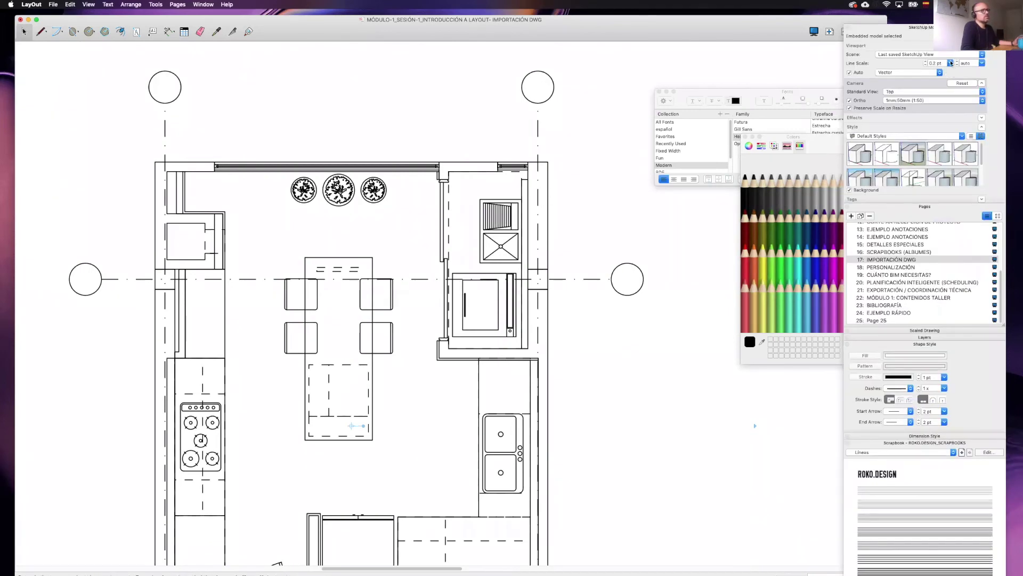
pyautogui.click(950, 63)
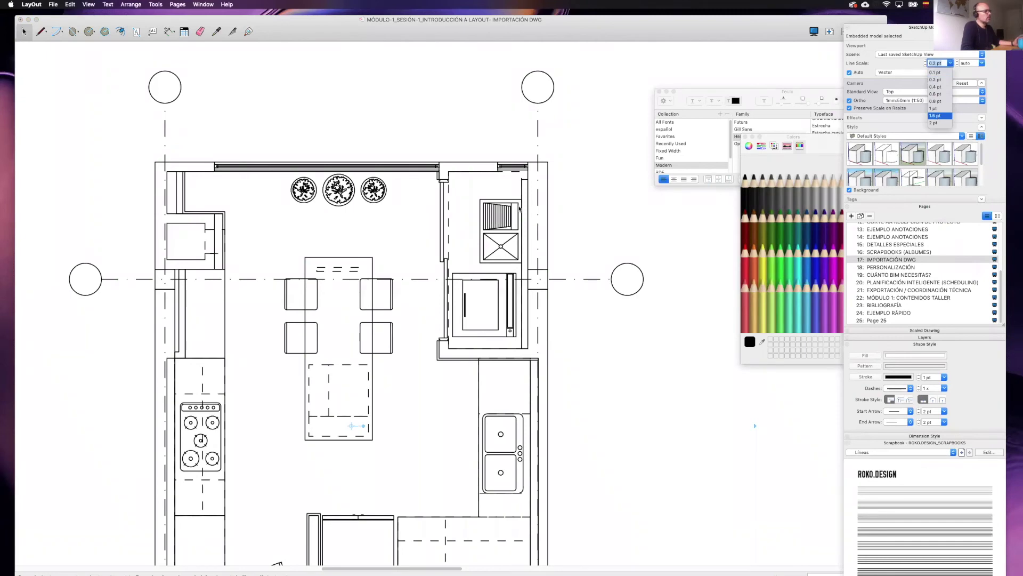
pyautogui.press('Return')
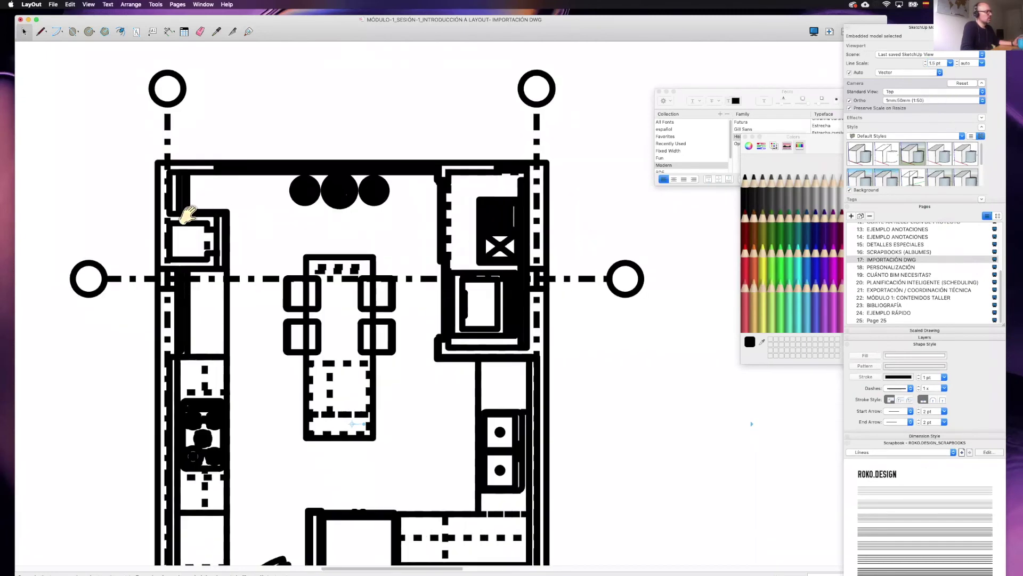
pyautogui.hscroll(10, 262, 213)
# Render the red kitchen plan viewport in the beige-background style, then deselect it
pyautogui.click(534, 226)
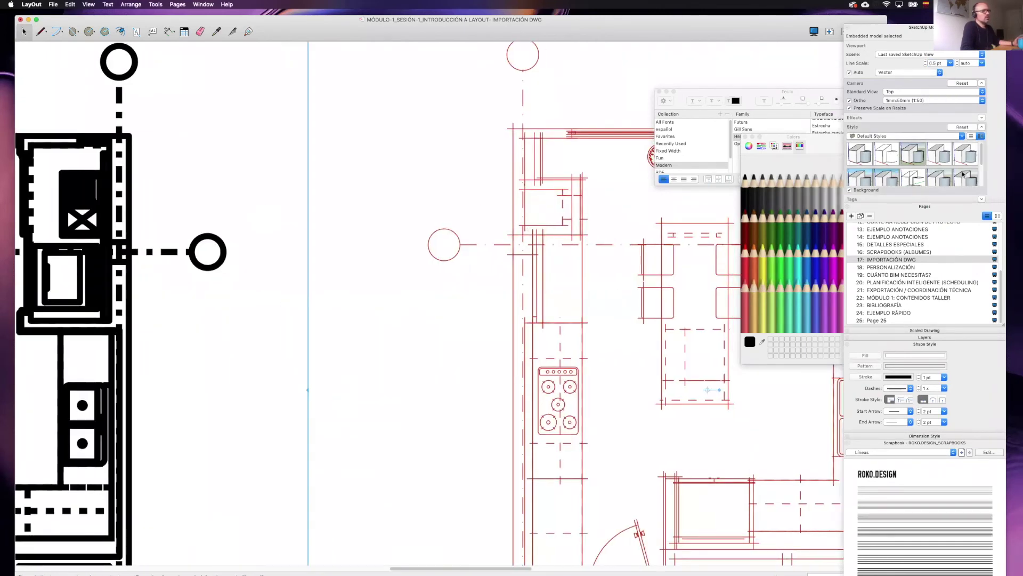
pyautogui.click(939, 181)
pyautogui.scroll(-3, 395, 293)
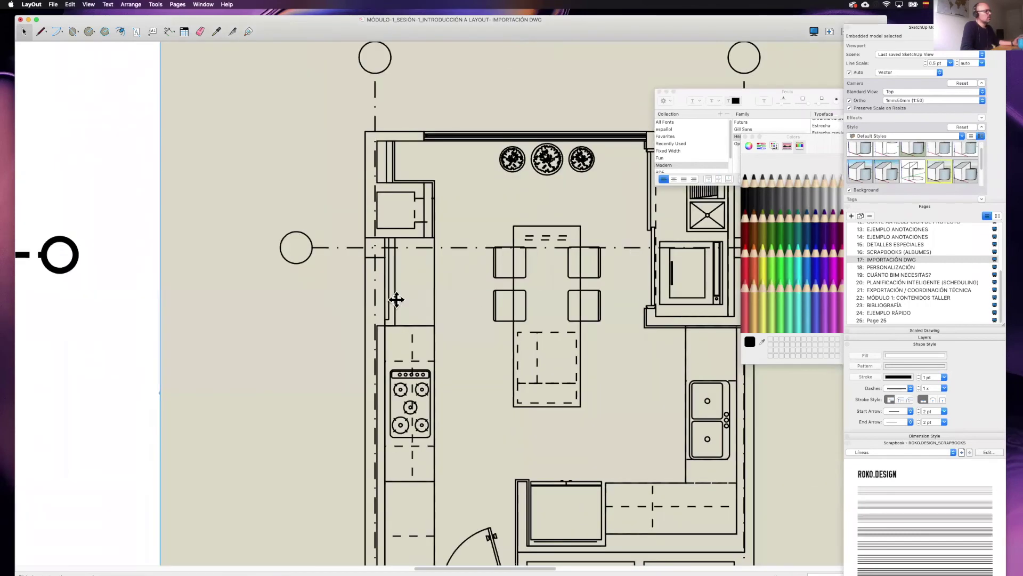
pyautogui.scroll(-3, 476, 347)
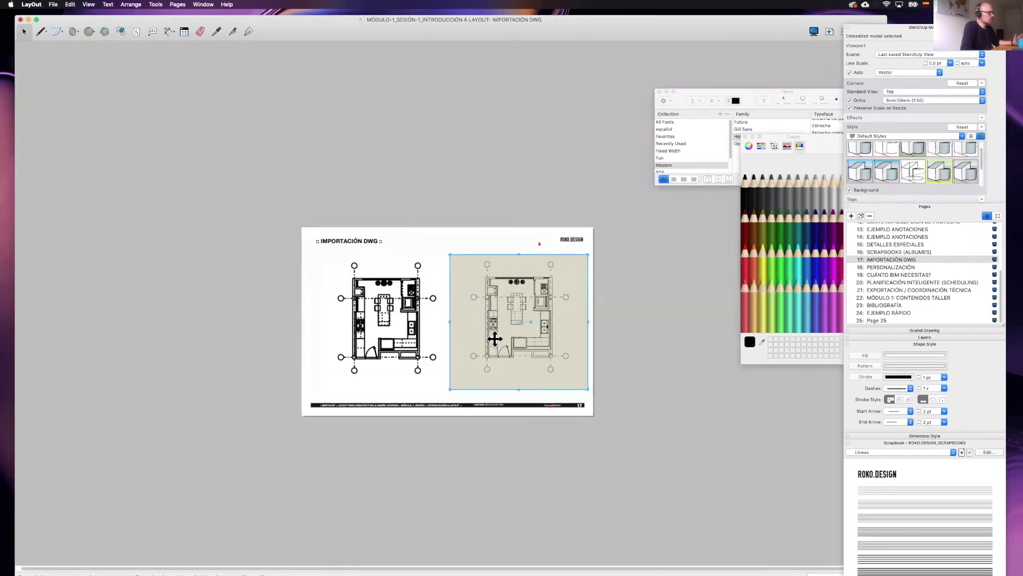
pyautogui.scroll(2, 494, 341)
pyautogui.click(494, 341)
pyautogui.scroll(2, 494, 342)
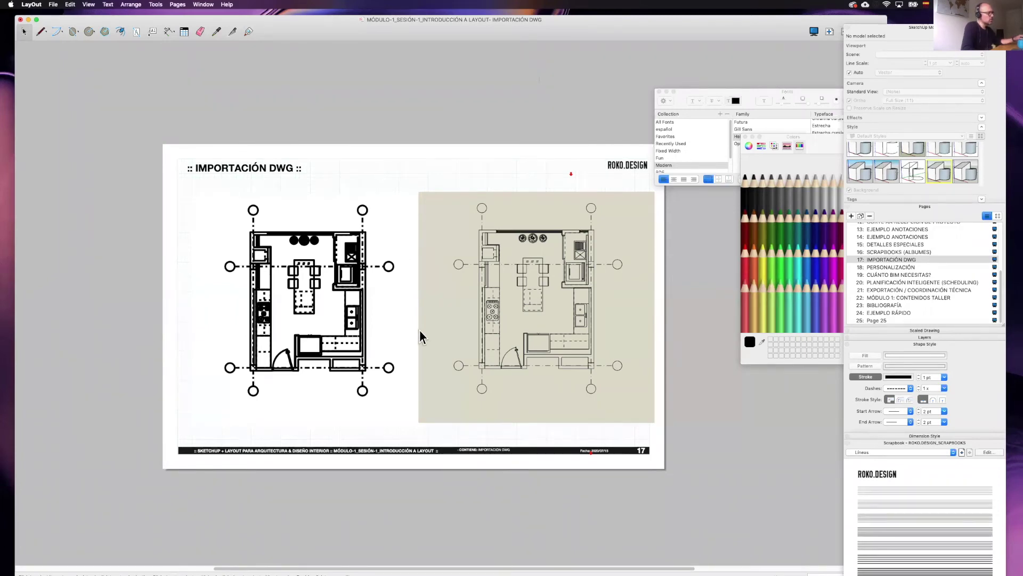
# Close the Fonts window
pyautogui.scroll(1, 420, 335)
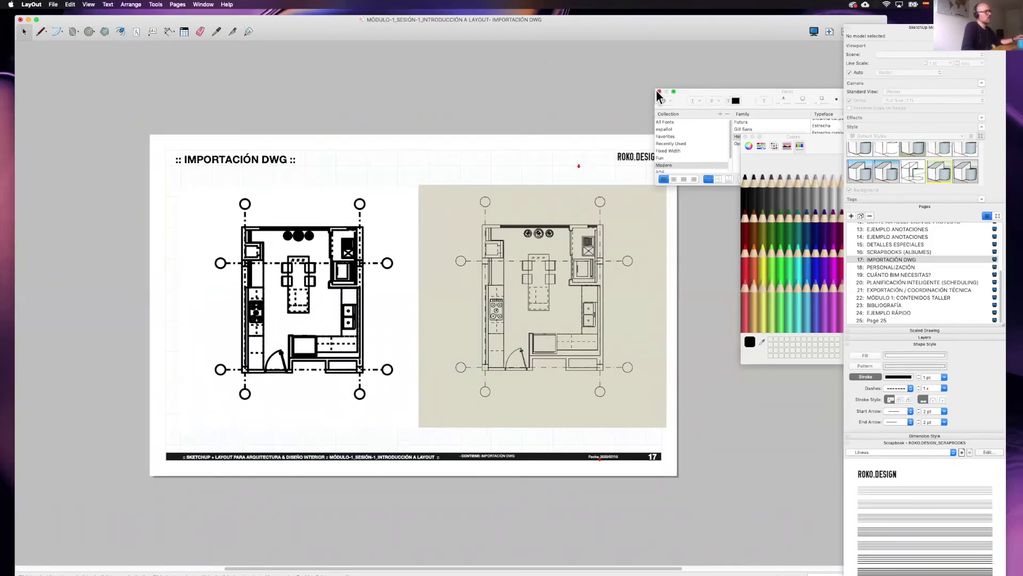
pyautogui.click(658, 91)
pyautogui.hscroll(-2, 550, 202)
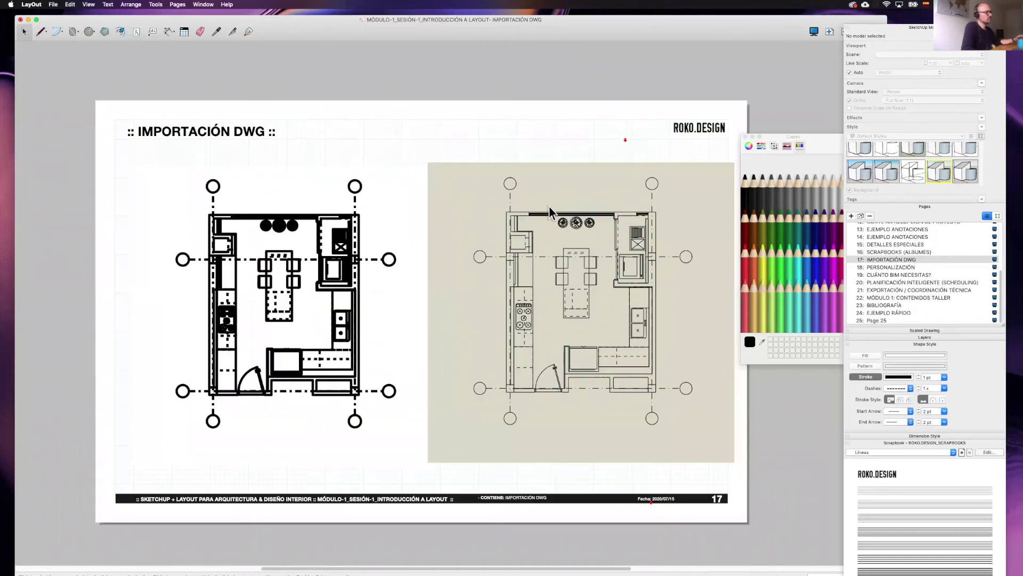
# Go to the PERSONALIZACIÓN page and look over its title-block layout
pyautogui.click(884, 267)
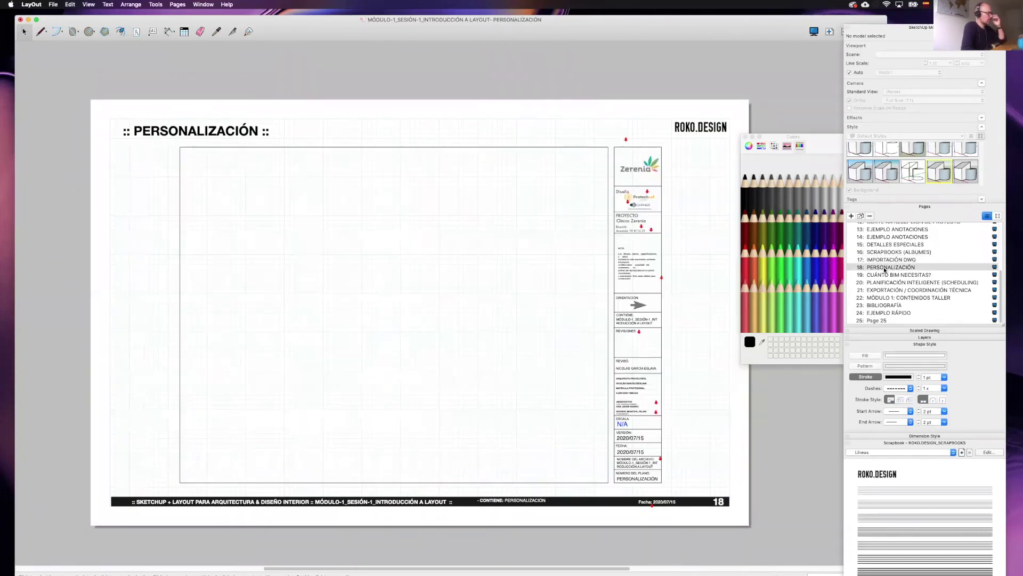
pyautogui.moveTo(697, 331); pyautogui.dragTo(683, 331, button='middle')
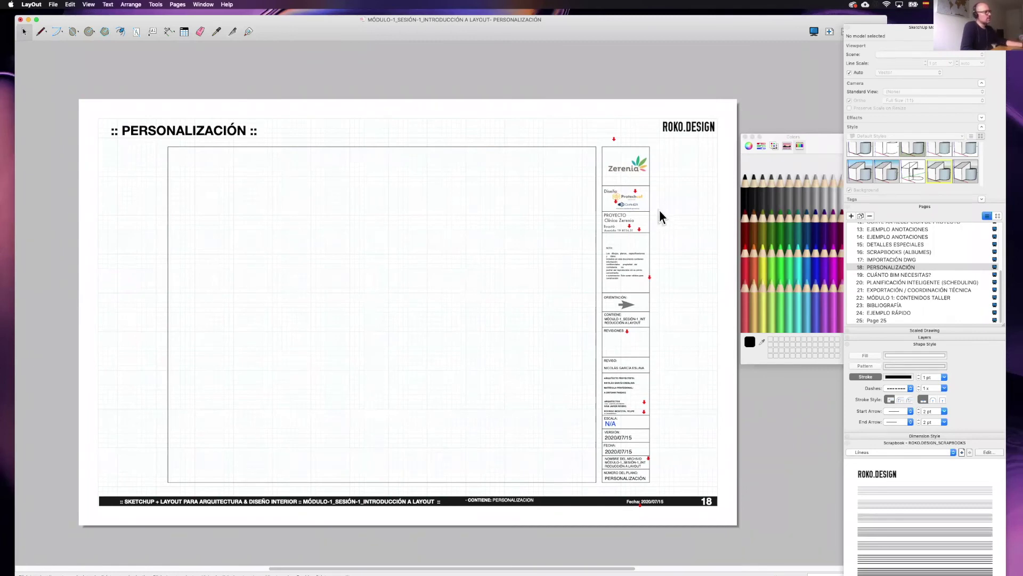
pyautogui.hscroll(2, 645, 184)
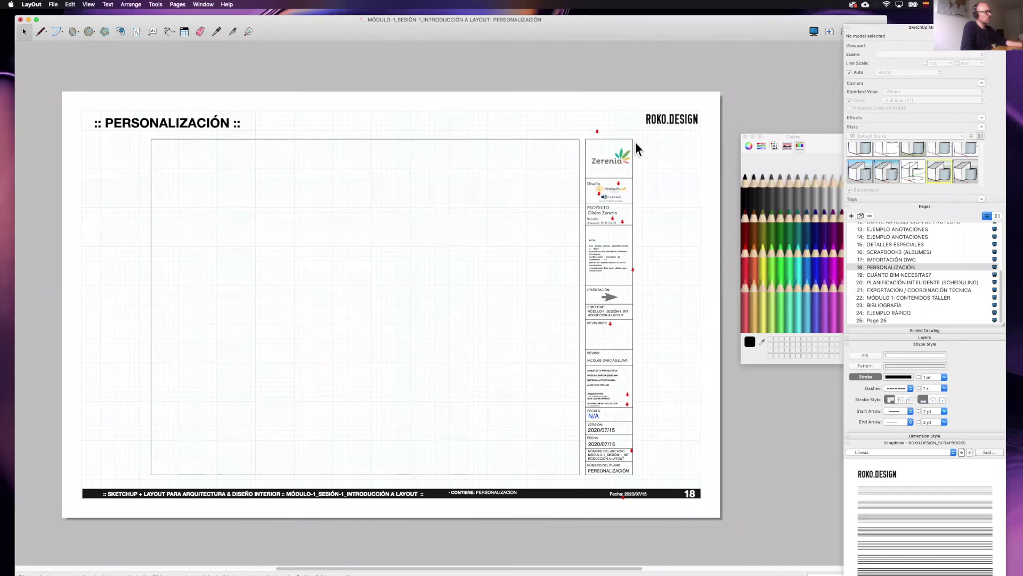
pyautogui.scroll(3, 637, 160)
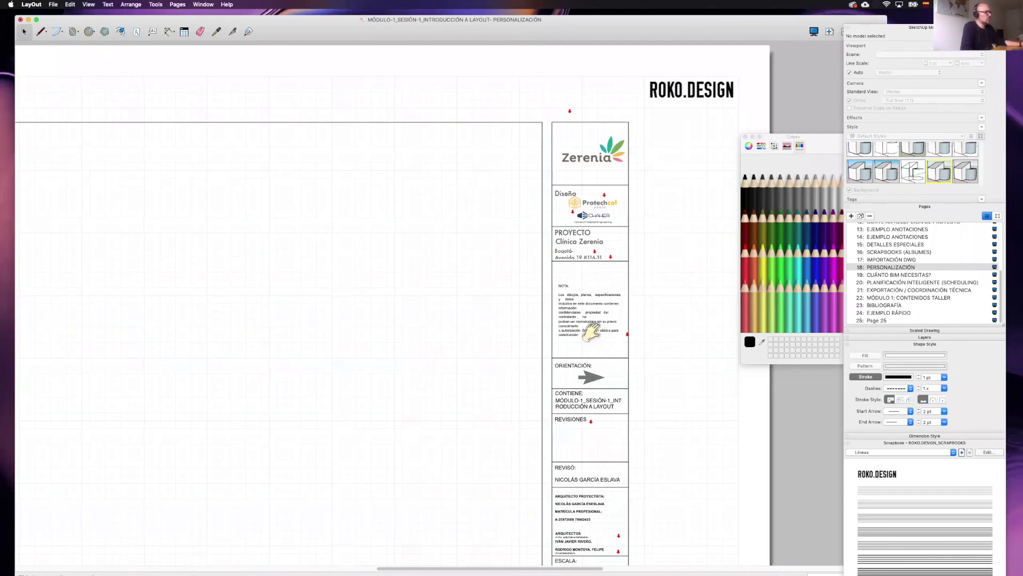
pyautogui.scroll(-2, 591, 332)
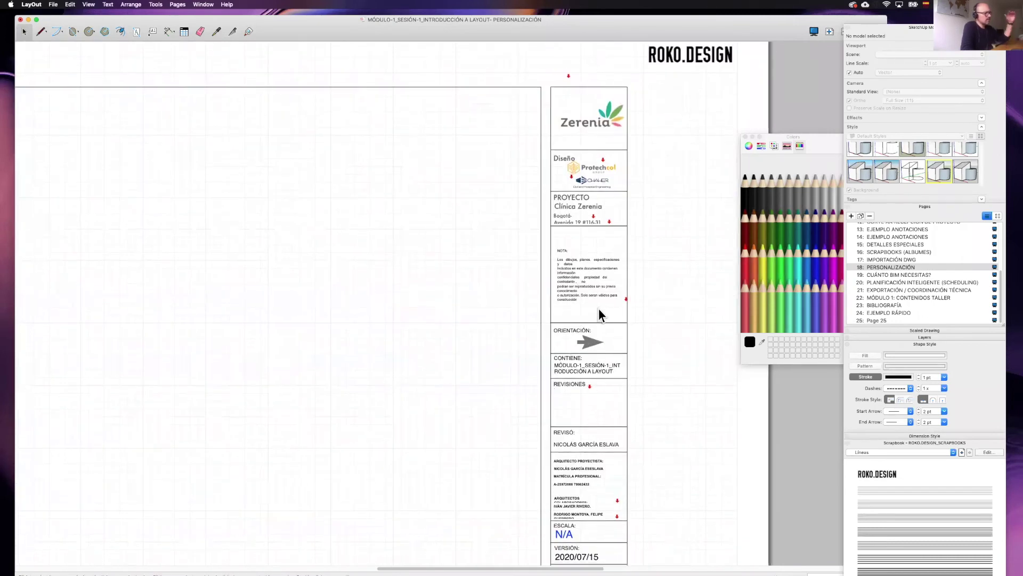
pyautogui.scroll(-2, 630, 266)
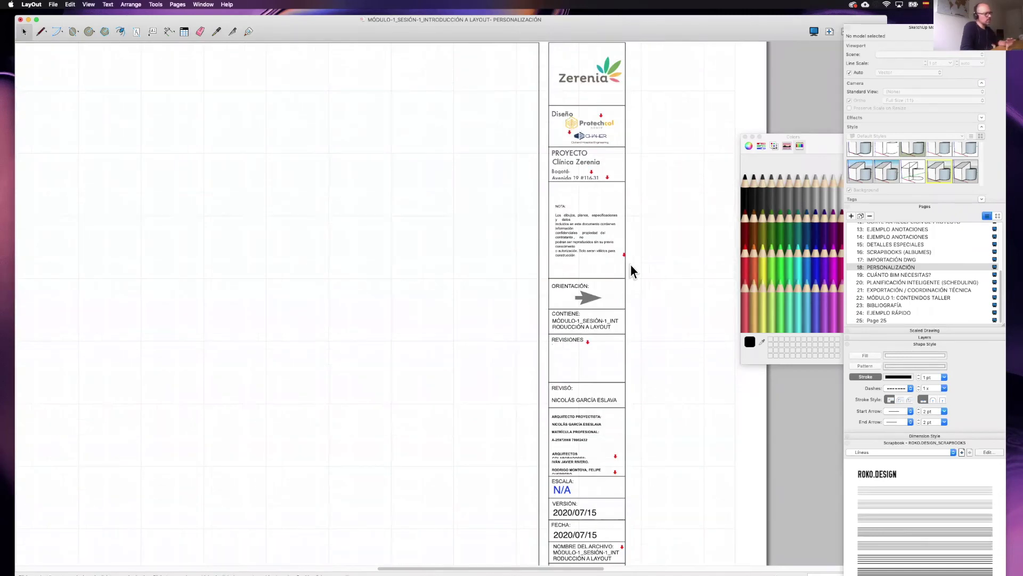
pyautogui.scroll(-1, 615, 302)
pyautogui.scroll(-3, 589, 373)
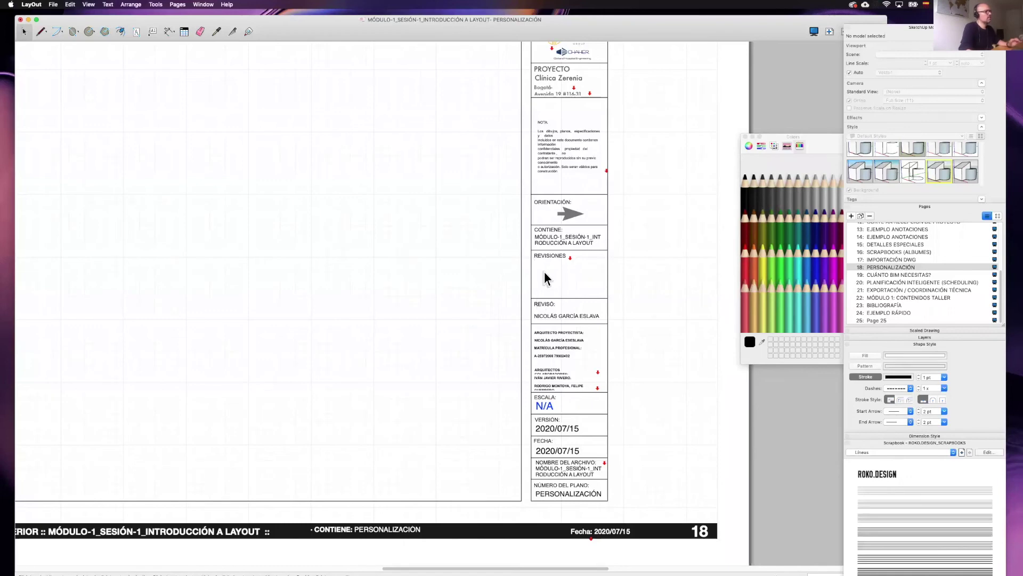
# Review the PERSONALIZACIÓN header, then switch to page 19, CUÁNTO BIM NECESITAS?
pyautogui.scroll(-1, 395, 235)
pyautogui.scroll(-2, 395, 235)
pyautogui.moveTo(397, 235); pyautogui.dragTo(481, 296, button='middle')
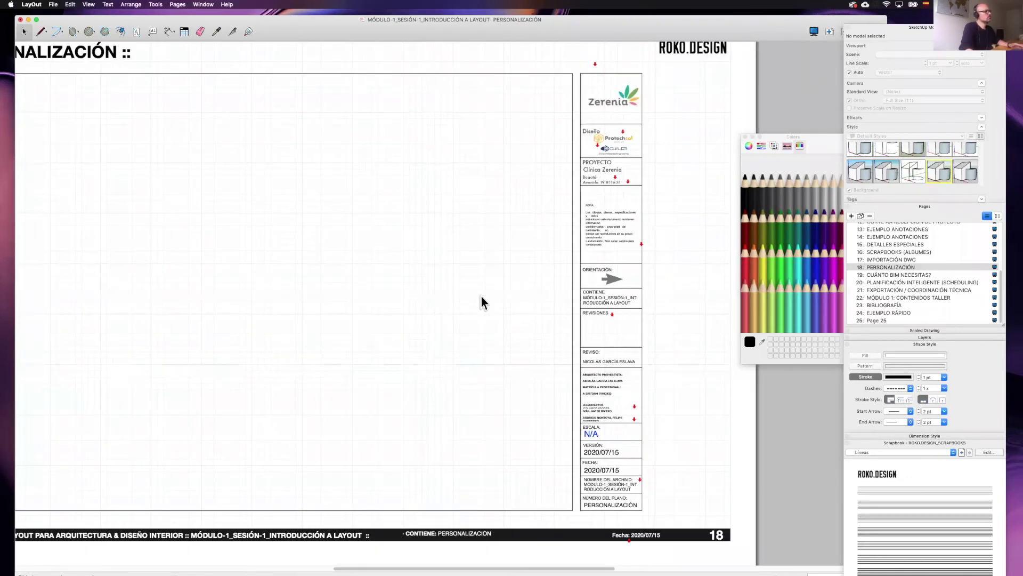
pyautogui.scroll(-1, 481, 294)
pyautogui.scroll(-1, 539, 293)
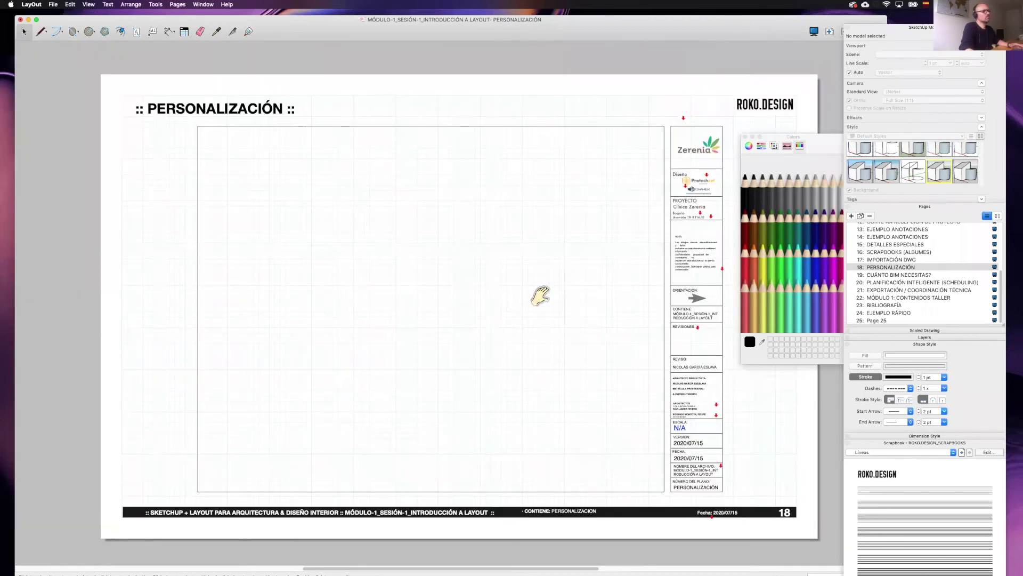
pyautogui.click(887, 275)
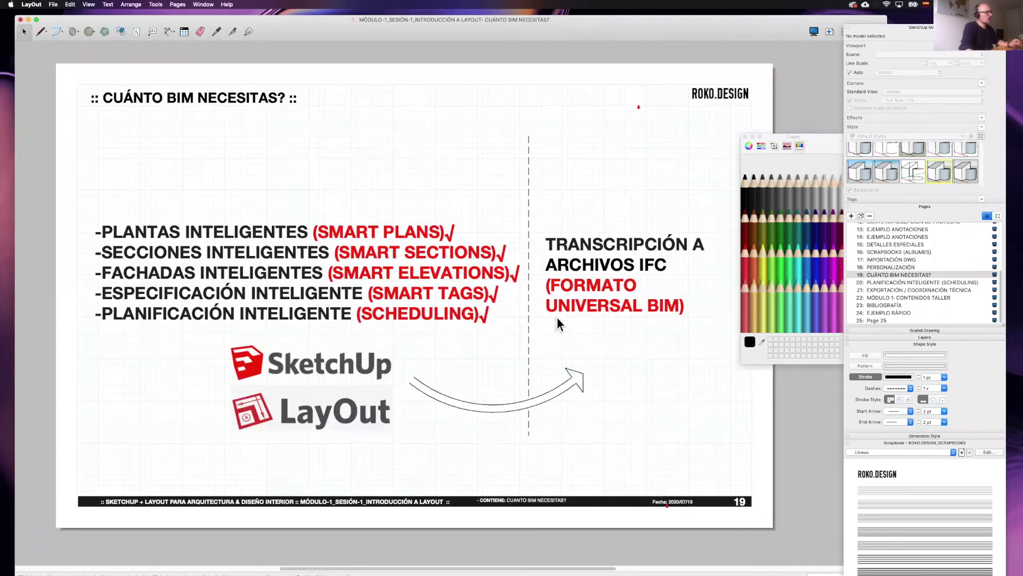
# Move the Colors window down over the Shape Style panel, clear of the slide
pyautogui.moveTo(825, 200)
pyautogui.mouseDown()
pyautogui.moveTo(897, 133)
pyautogui.moveTo(963, 420)
pyautogui.mouseUp()
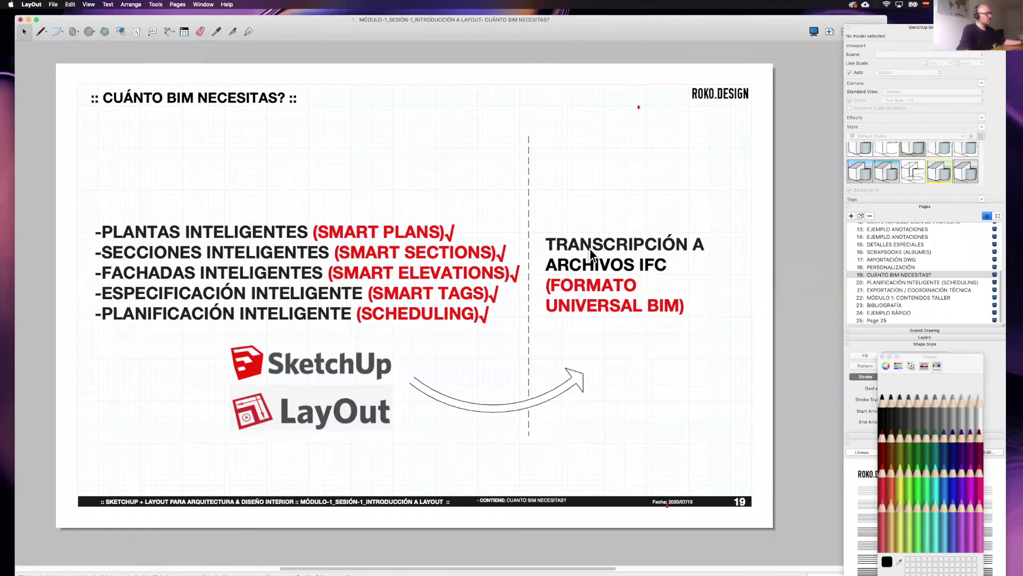
# Present page 19, CUÁNTO BIM NECESITAS?, as a full-screen slide
pyautogui.hscroll(2, 586, 251)
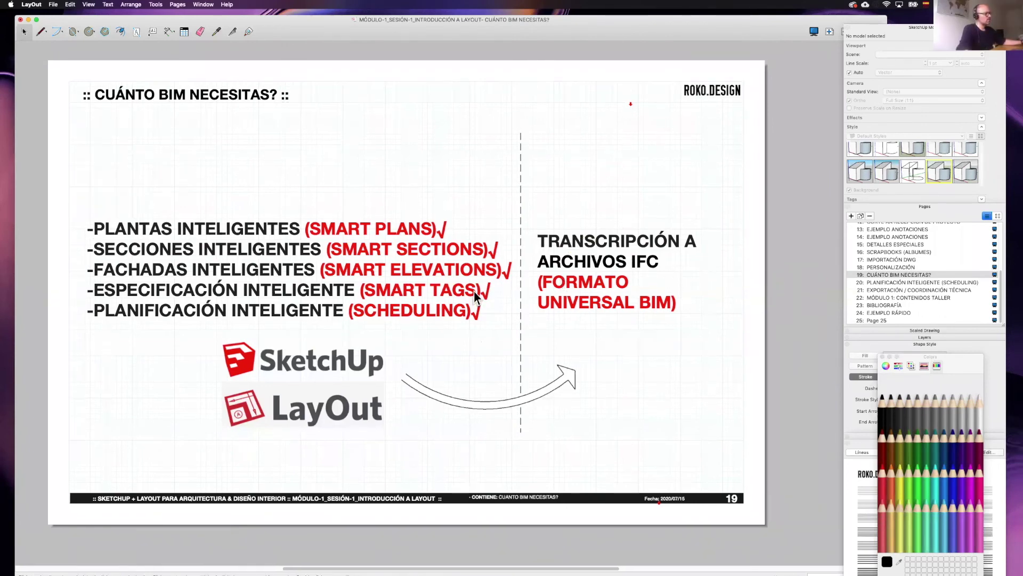
pyautogui.scroll(1, 474, 295)
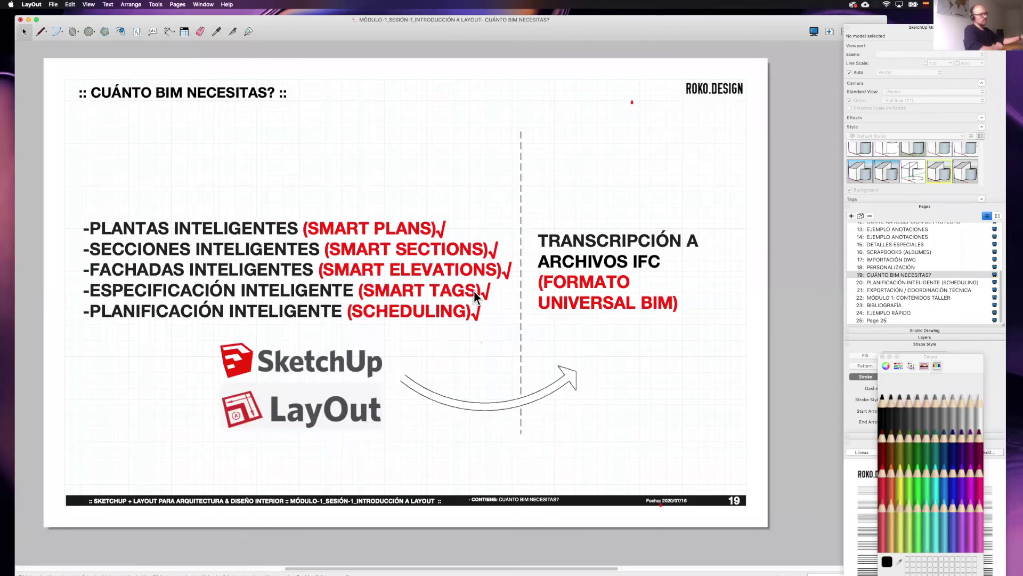
pyautogui.click(814, 32)
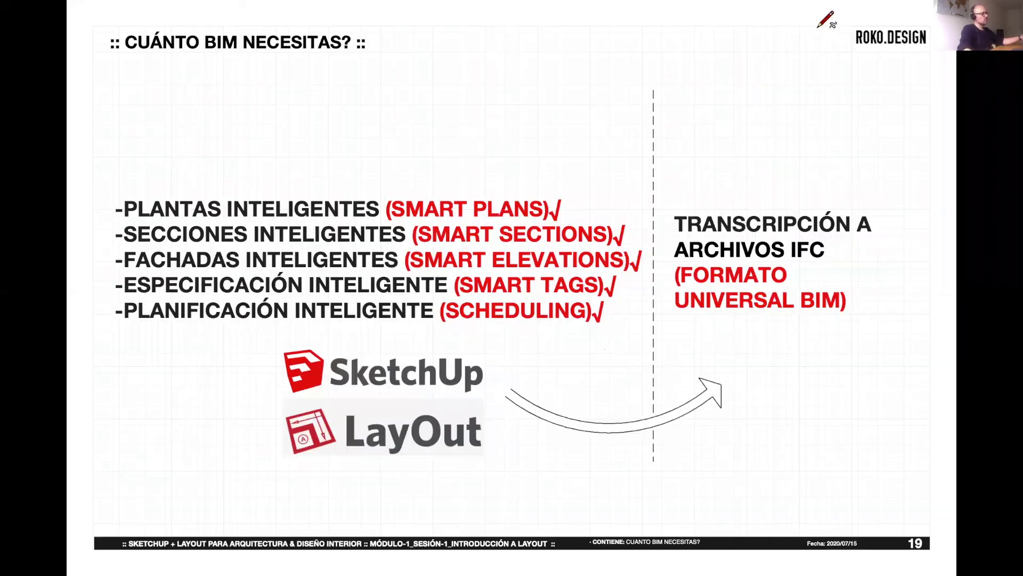
# Circle the five smart-feature lines in red, then exit the presentation
pyautogui.moveTo(587, 185)
pyautogui.mouseDown()
pyautogui.moveTo(81, 217)
pyautogui.moveTo(96, 344)
pyautogui.moveTo(286, 363)
pyautogui.moveTo(557, 354)
pyautogui.moveTo(671, 271)
pyautogui.moveTo(648, 210)
pyautogui.moveTo(580, 182)
pyautogui.mouseUp()
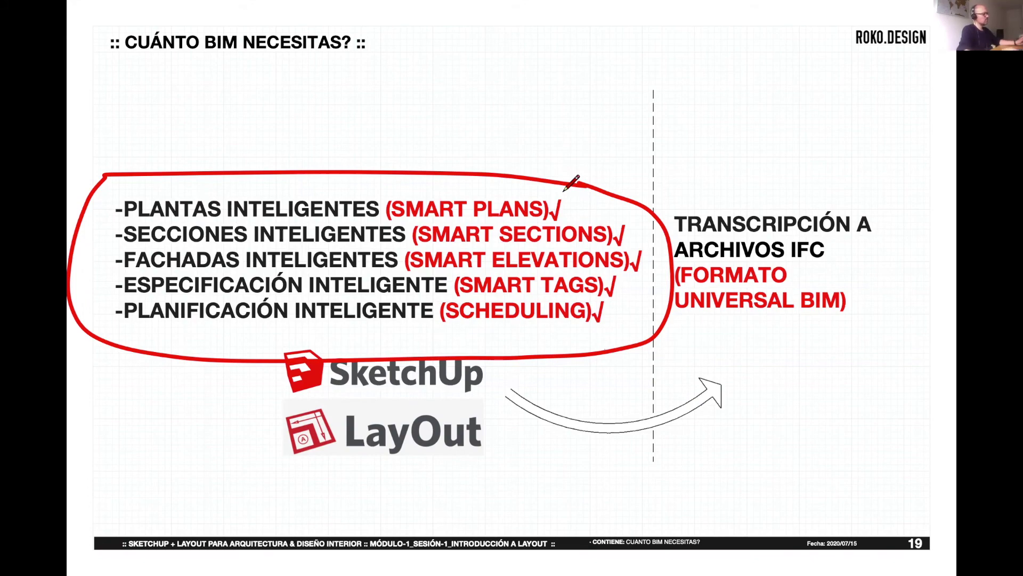
pyautogui.press('Escape')
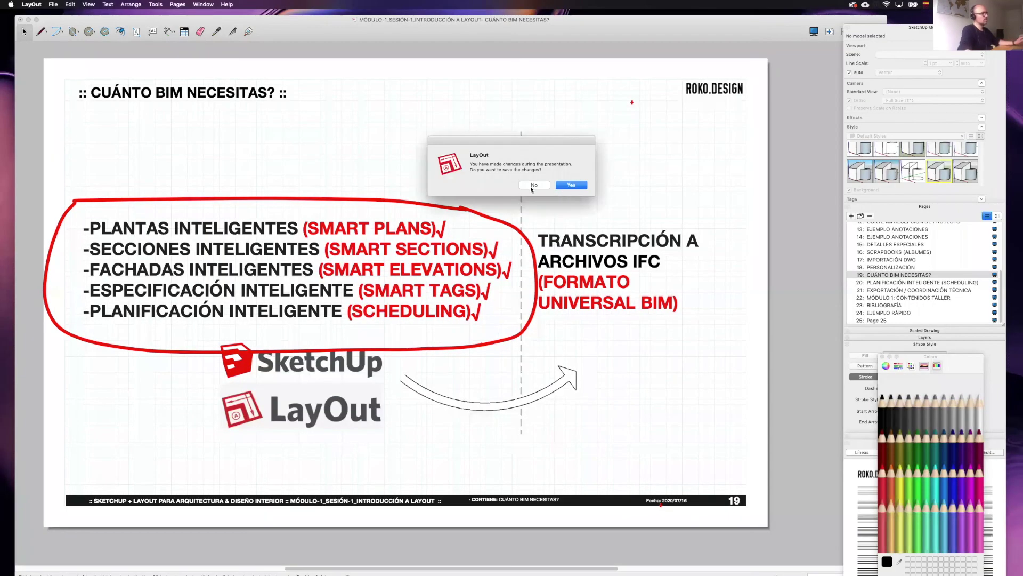
pyautogui.click(532, 187)
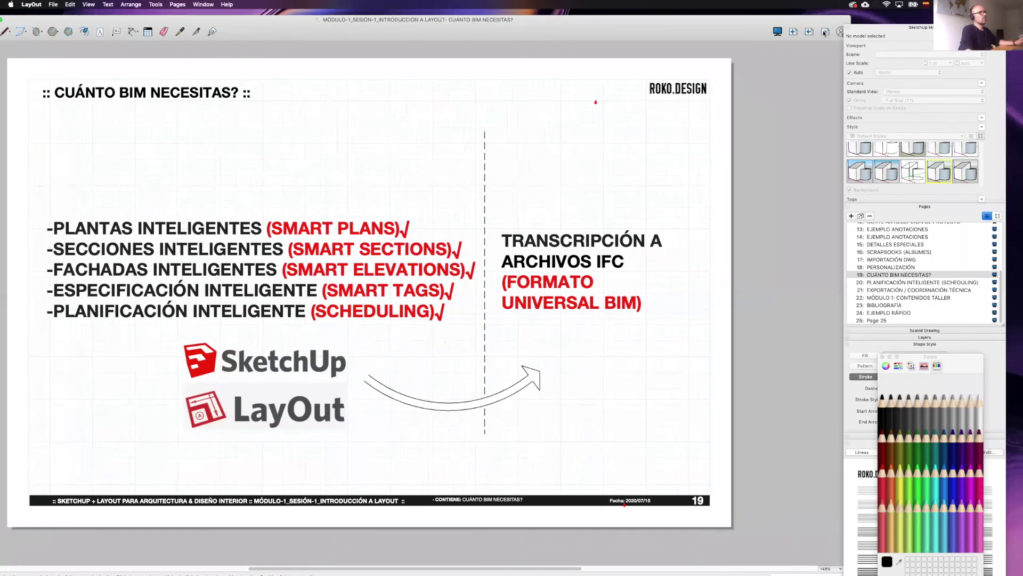
pyautogui.press('pagedown')
pyautogui.moveTo(427, 221); pyautogui.dragTo(423, 210, button='middle')
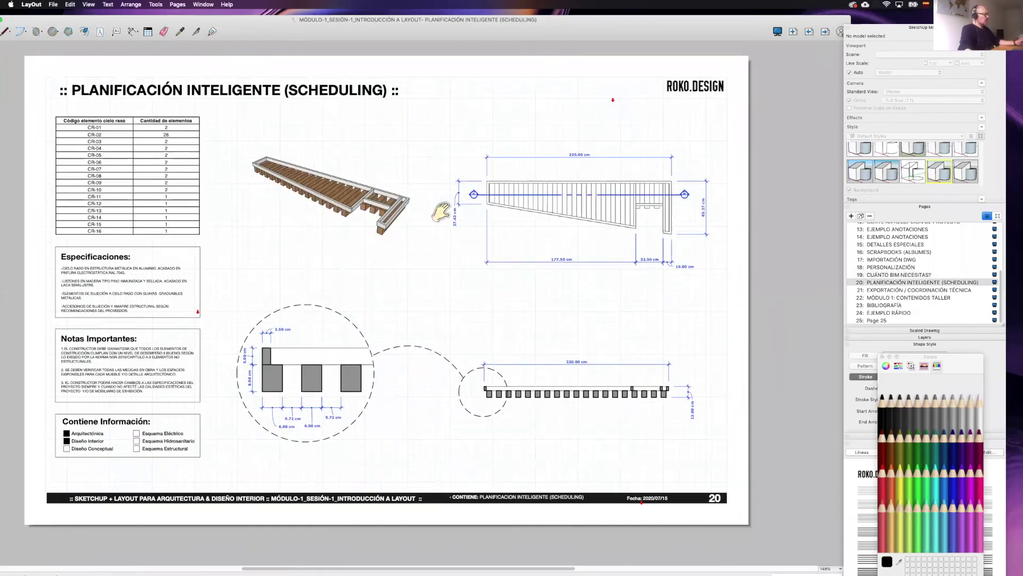
pyautogui.moveTo(385, 244); pyautogui.dragTo(404, 244, button='middle')
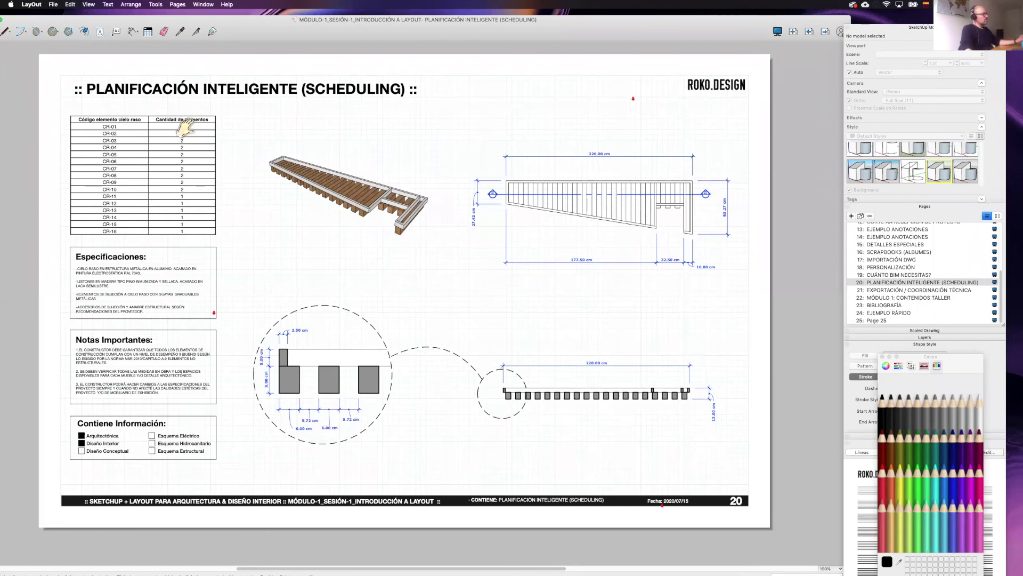
pyautogui.moveTo(178, 119); pyautogui.dragTo(239, 109, button='middle')
pyautogui.scroll(2, 142, 140)
pyautogui.scroll(2, 143, 140)
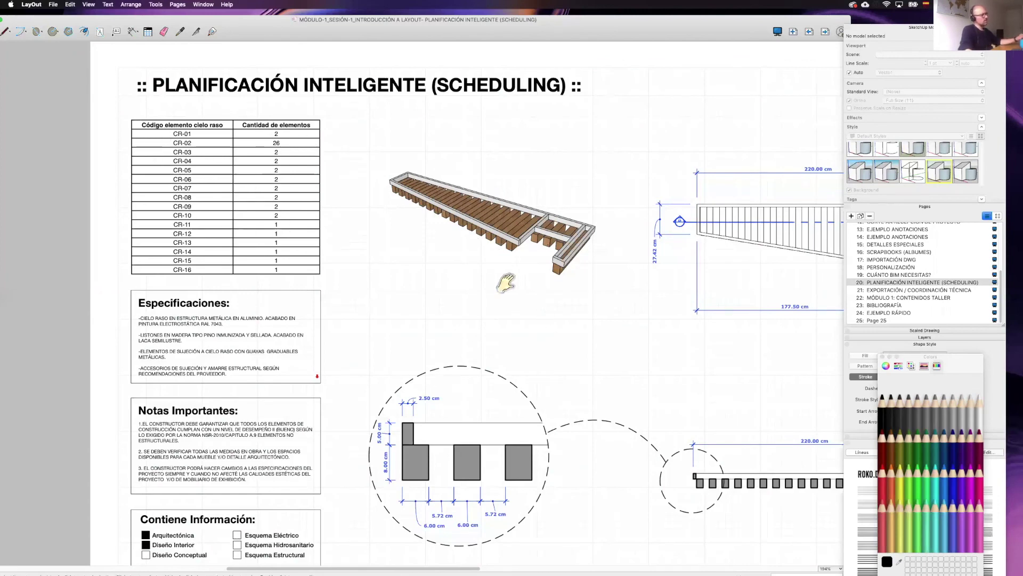
pyautogui.hscroll(2, 593, 238)
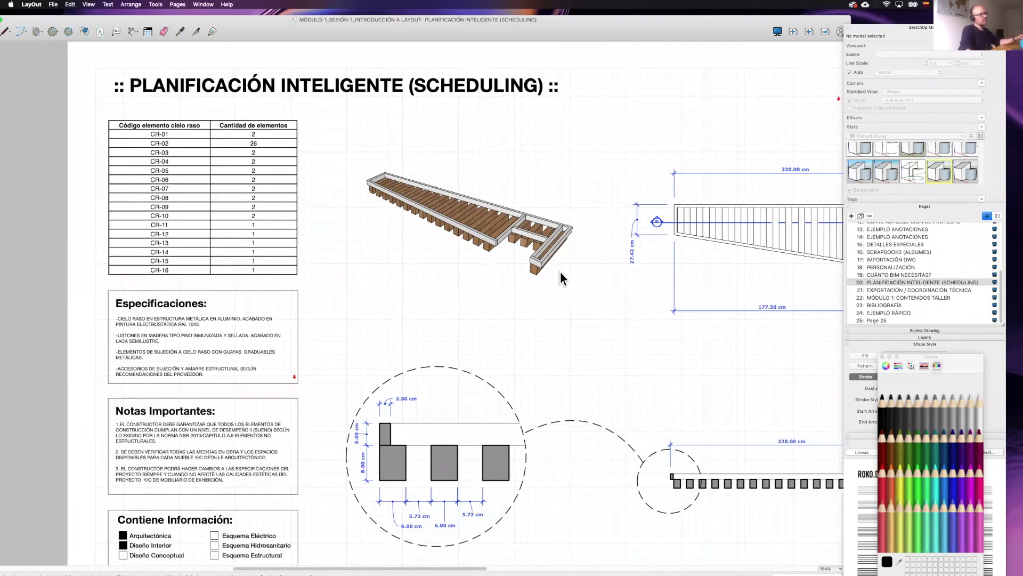
pyautogui.hscroll(2, 675, 293)
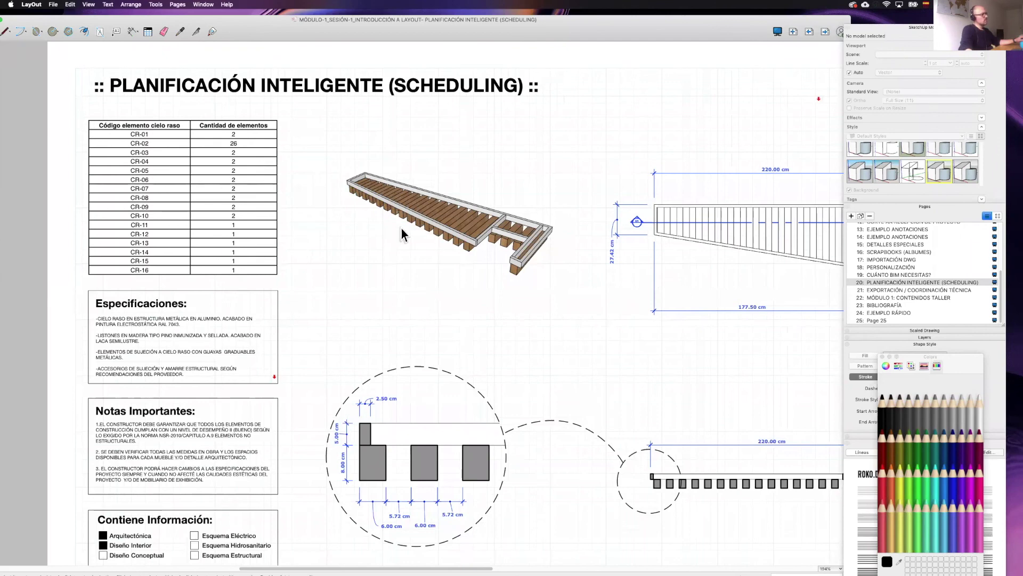
pyautogui.hscroll(-2, 455, 228)
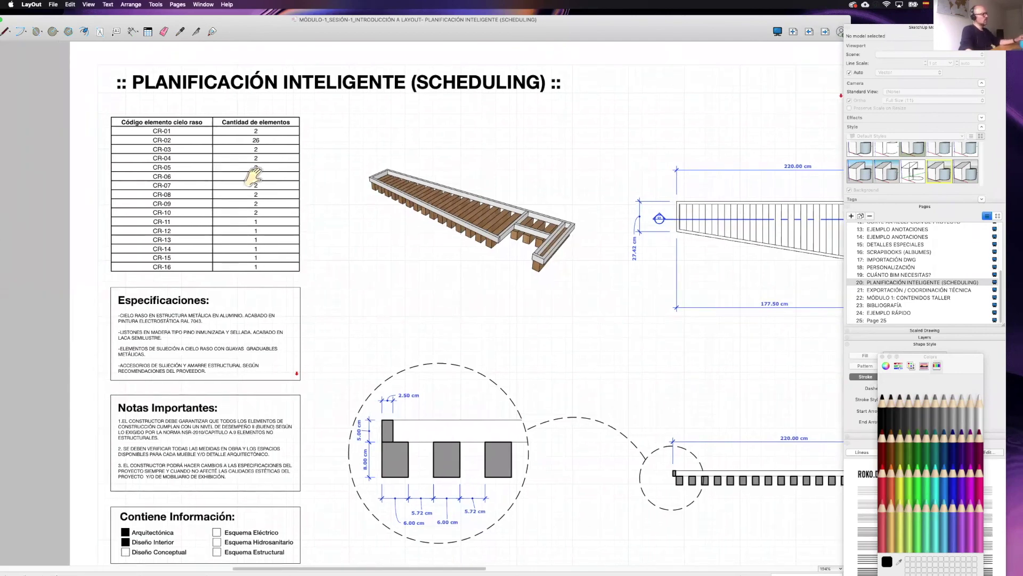
pyautogui.hscroll(-1, 253, 175)
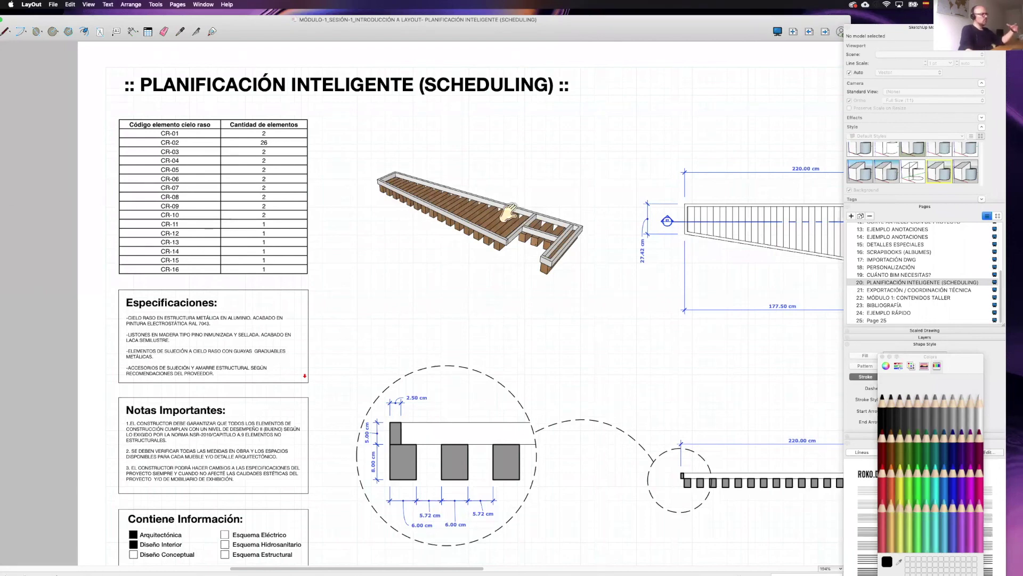
pyautogui.moveTo(509, 214); pyautogui.dragTo(505, 220, button='middle')
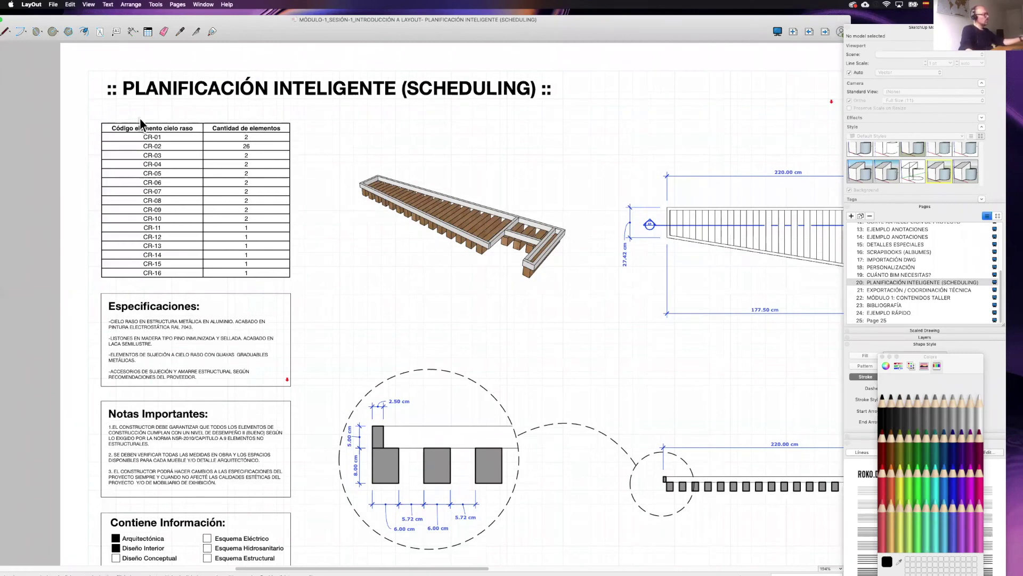
pyautogui.hscroll(-2, 278, 228)
pyautogui.scroll(1, 278, 228)
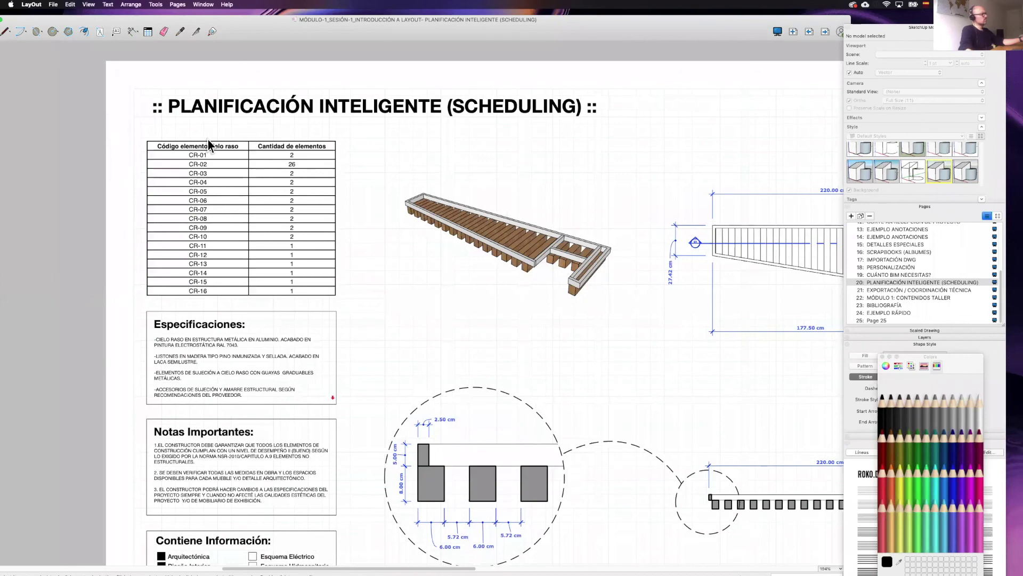
pyautogui.scroll(3, 209, 140)
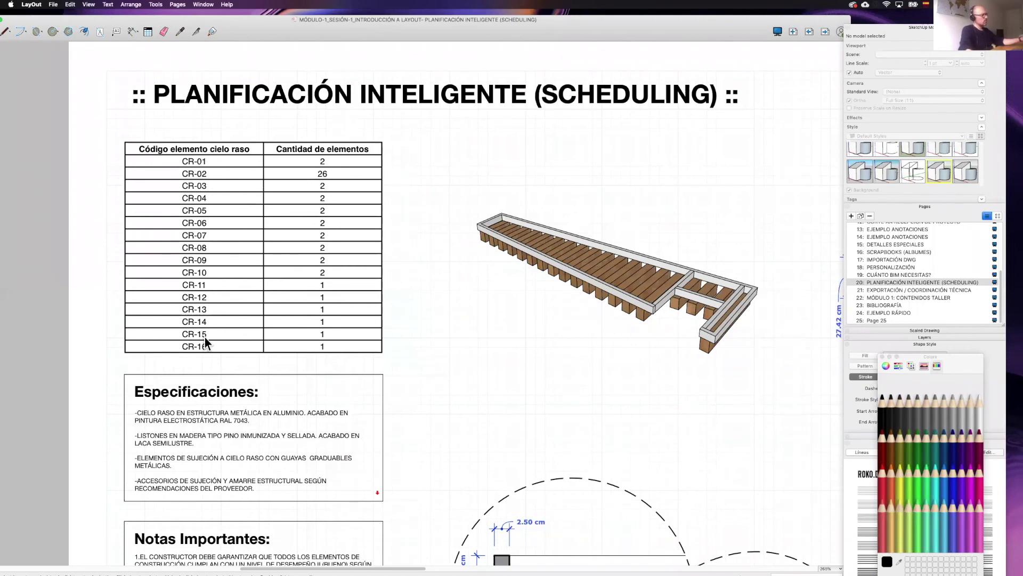
pyautogui.scroll(-2, 298, 292)
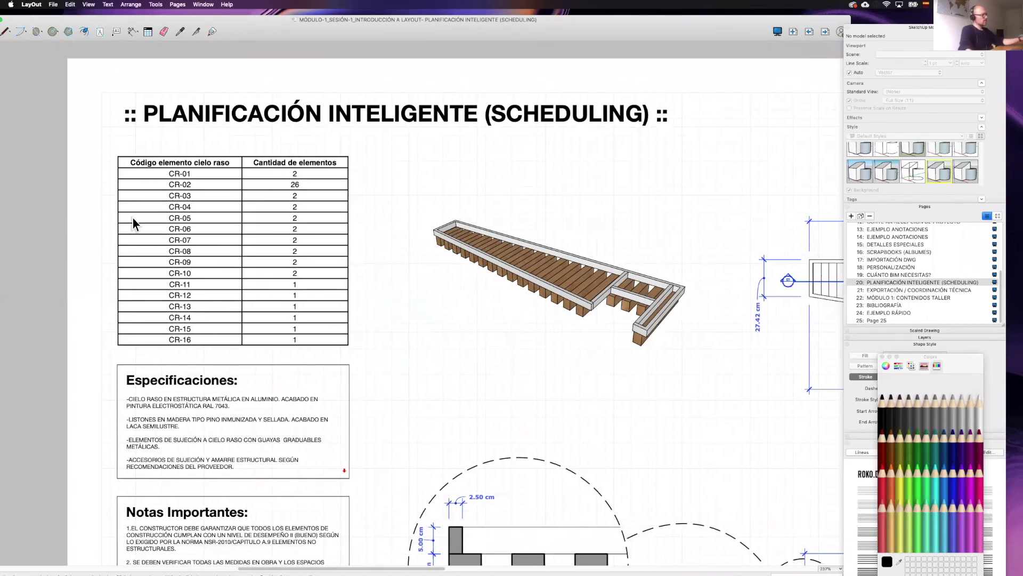
pyautogui.scroll(2, 282, 203)
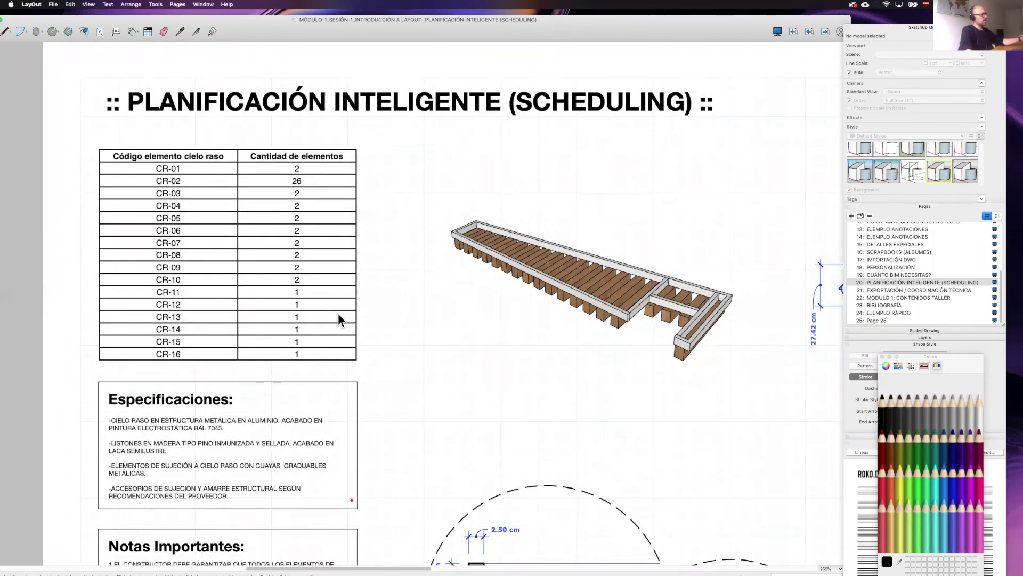
pyautogui.hscroll(3, 331, 216)
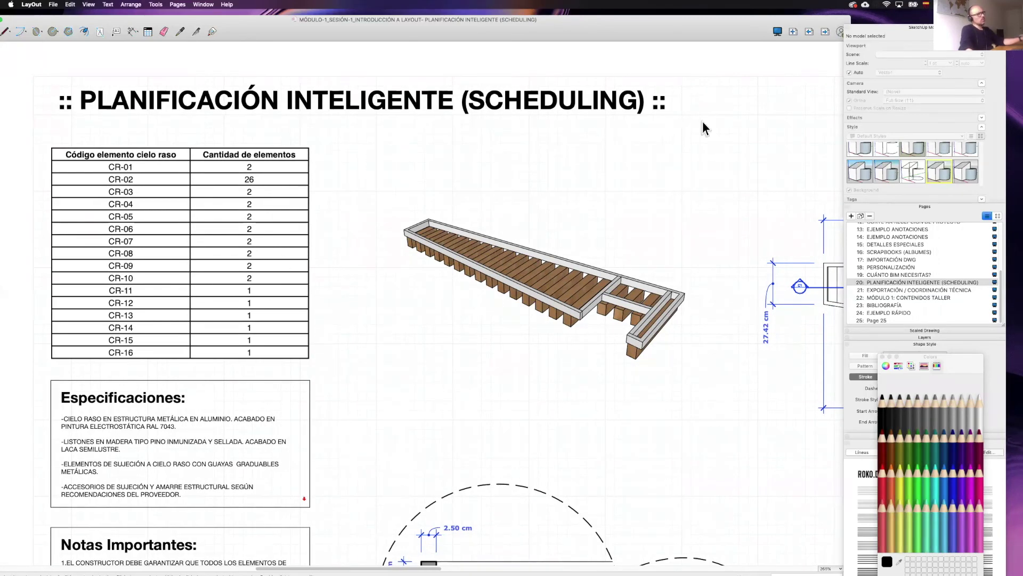
pyautogui.hscroll(1, 646, 199)
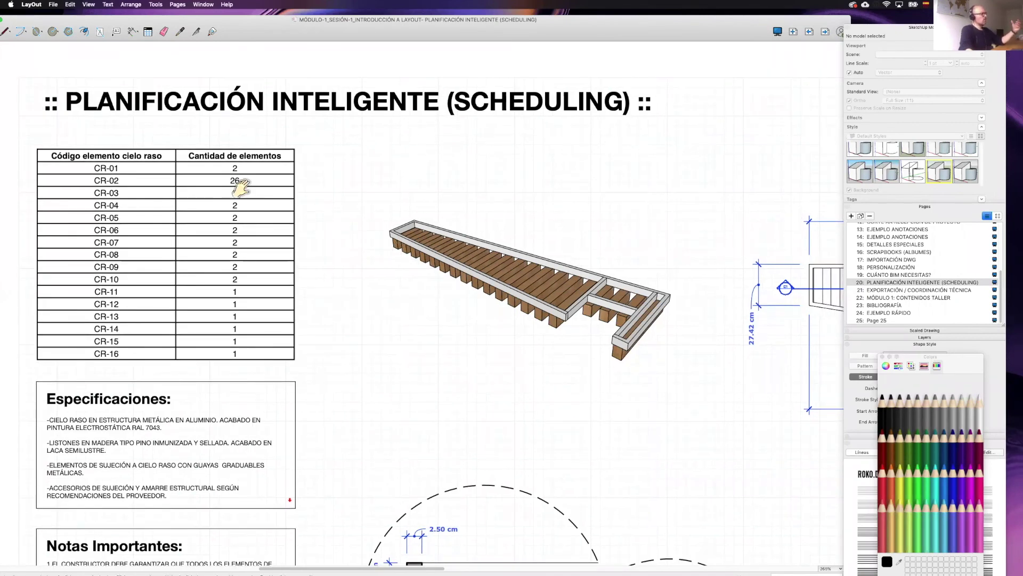
pyautogui.hscroll(-5, 180, 216)
pyautogui.hscroll(-3, 180, 216)
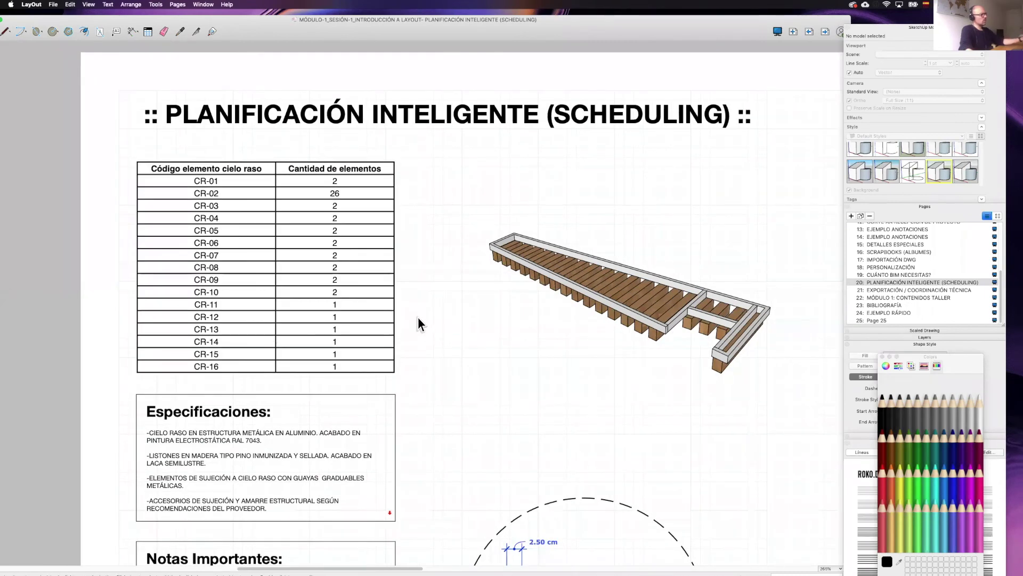
pyautogui.scroll(-2, 373, 267)
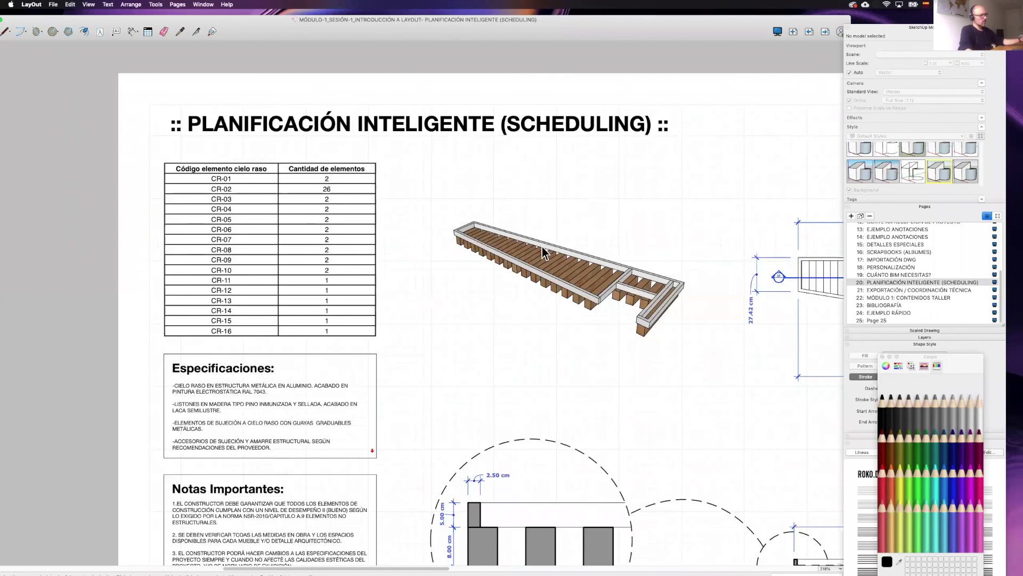
pyautogui.hscroll(3, 533, 251)
pyautogui.hscroll(4, 487, 248)
pyautogui.scroll(-2, 417, 178)
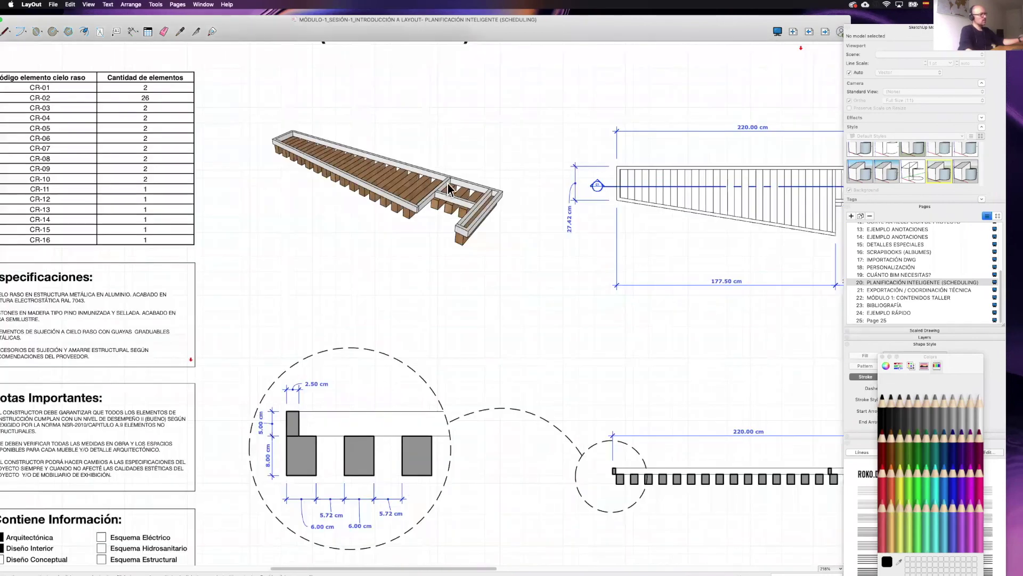
pyautogui.scroll(3, 341, 160)
pyautogui.scroll(1, 203, 194)
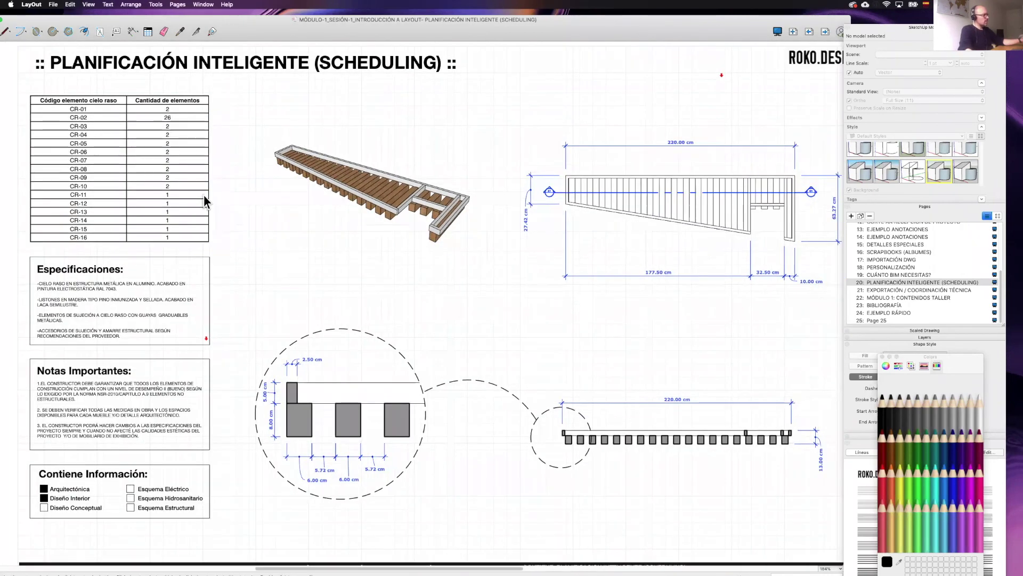
# Zoom the scheduling page out to fit, then switch to page 21, Exportación / Coordinación Técnica
pyautogui.scroll(1, 203, 194)
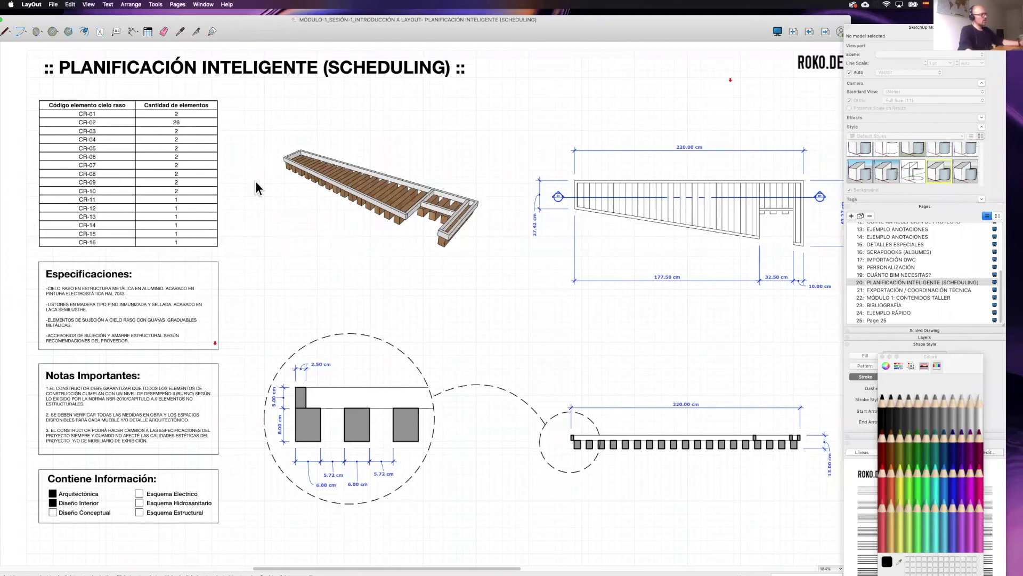
pyautogui.hscroll(-3, 171, 168)
pyautogui.scroll(2, 171, 168)
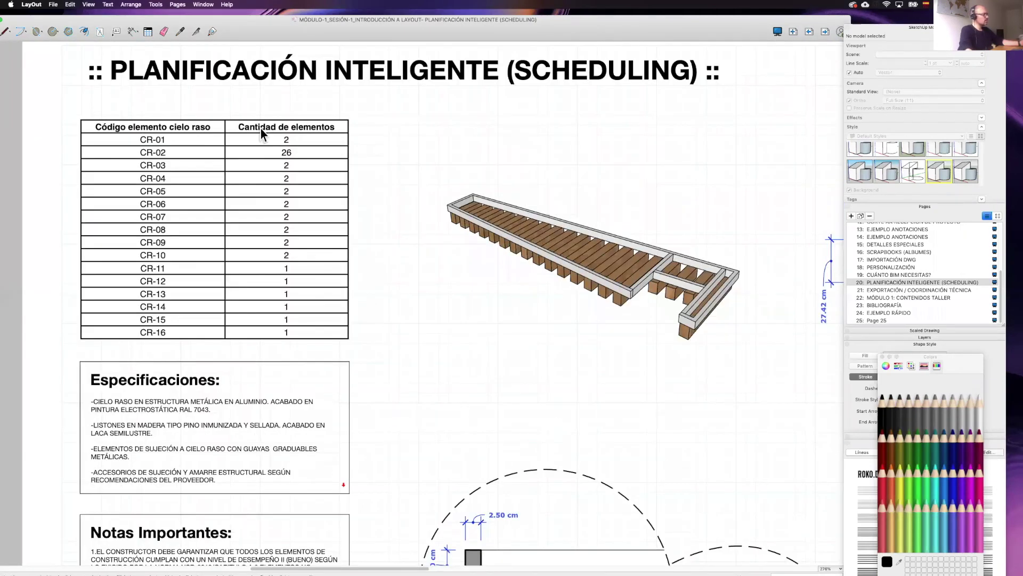
pyautogui.scroll(2, 261, 129)
pyautogui.scroll(2, 277, 175)
pyautogui.scroll(3, 325, 154)
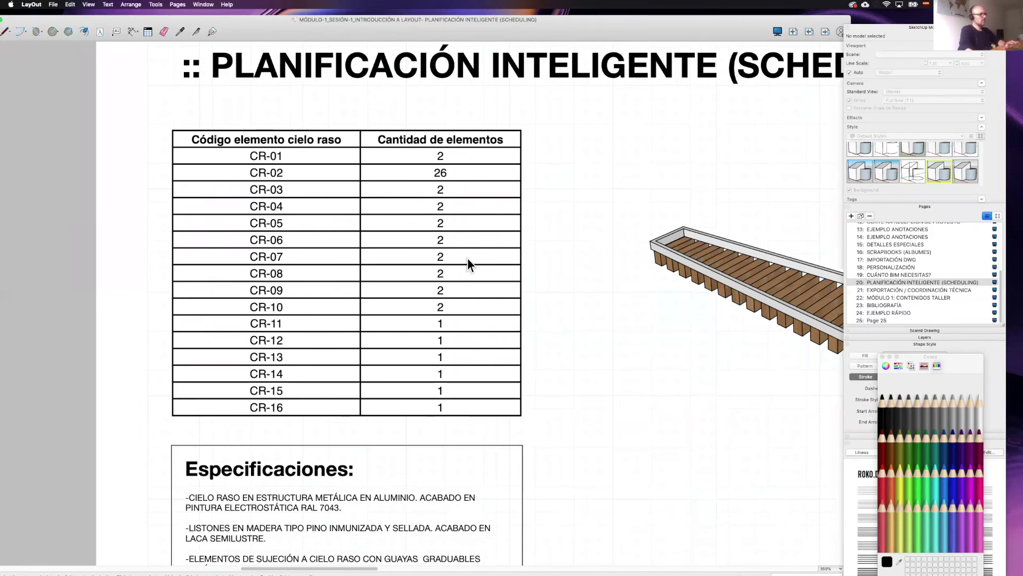
pyautogui.hscroll(5, 423, 245)
pyautogui.scroll(-3, 421, 245)
pyautogui.scroll(-3, 469, 242)
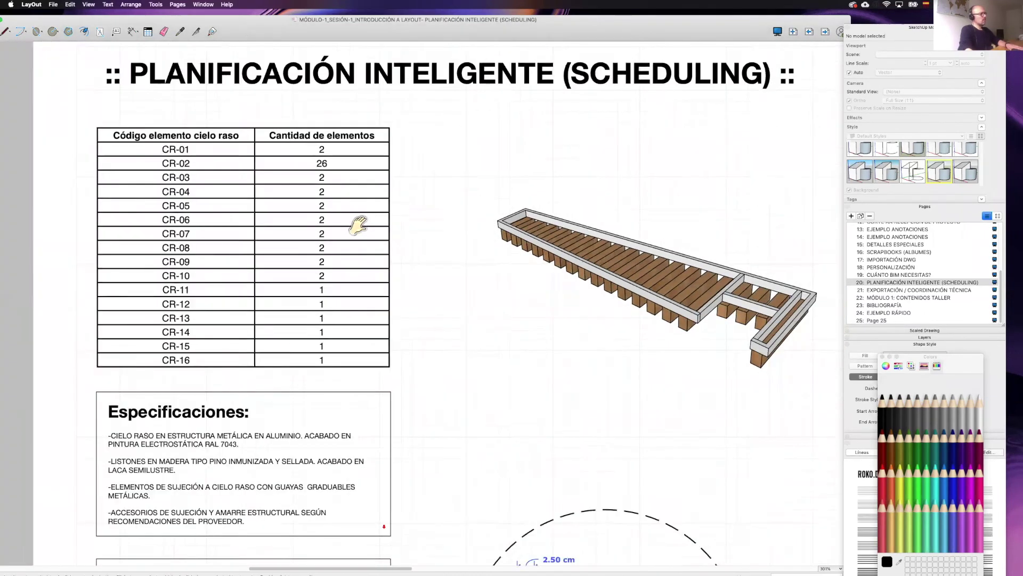
pyautogui.scroll(5, 359, 224)
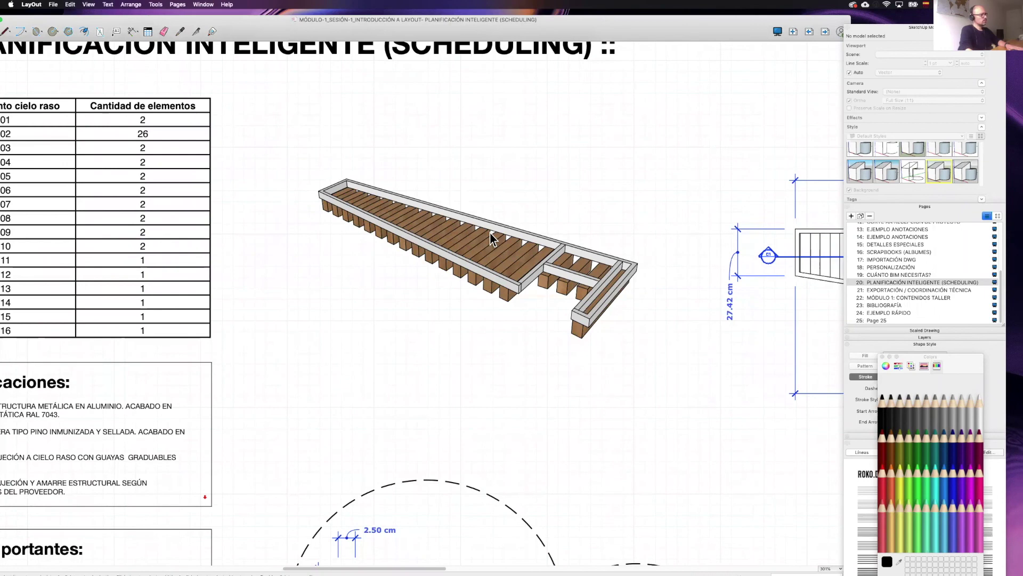
pyautogui.scroll(-5, 491, 235)
pyautogui.scroll(2, 460, 330)
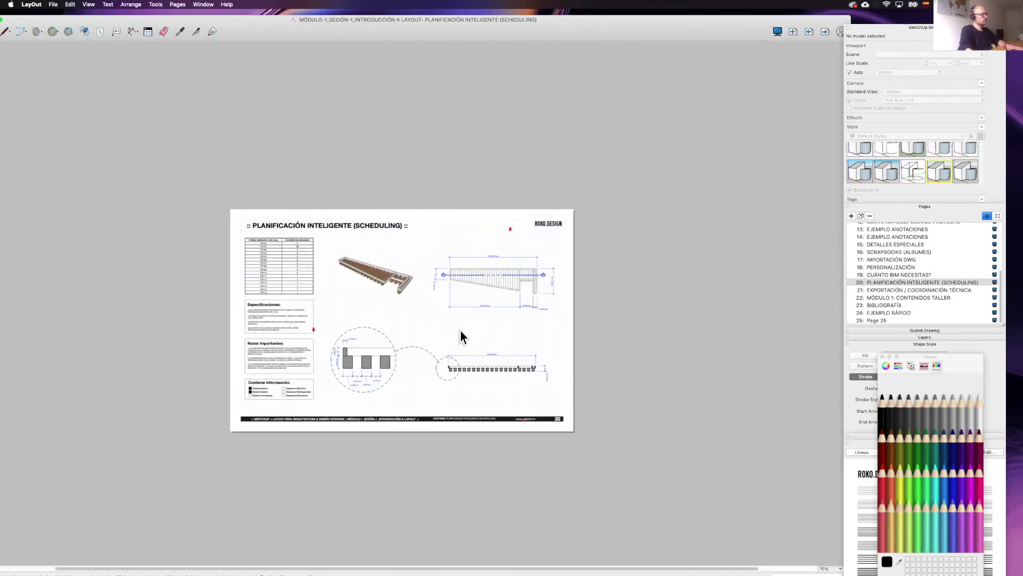
pyautogui.scroll(3, 463, 327)
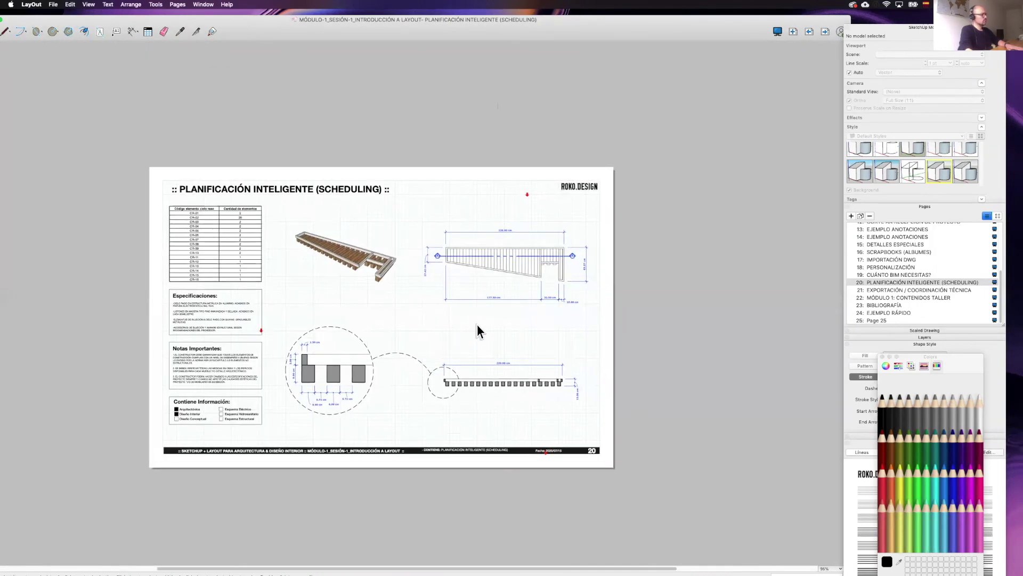
pyautogui.click(825, 33)
pyautogui.scroll(1, 328, 328)
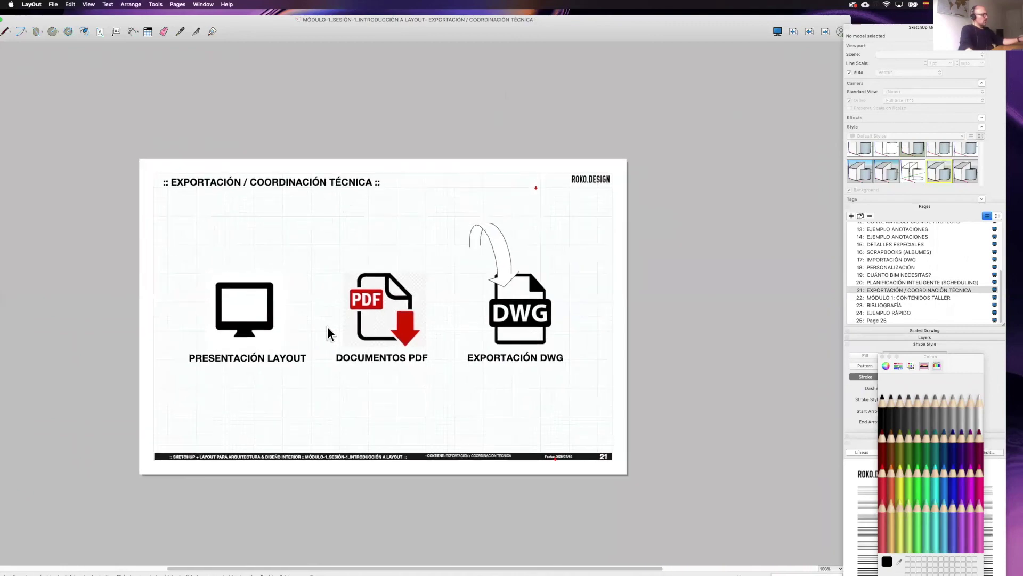
# Present page 21, Exportación / Coordinación Técnica, full screen
pyautogui.scroll(3, 328, 327)
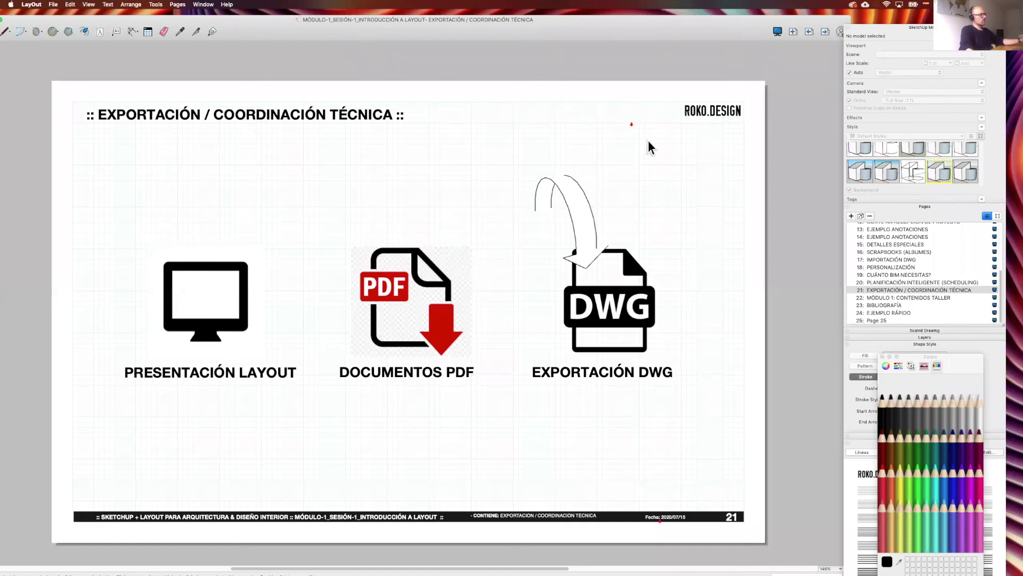
pyautogui.click(779, 33)
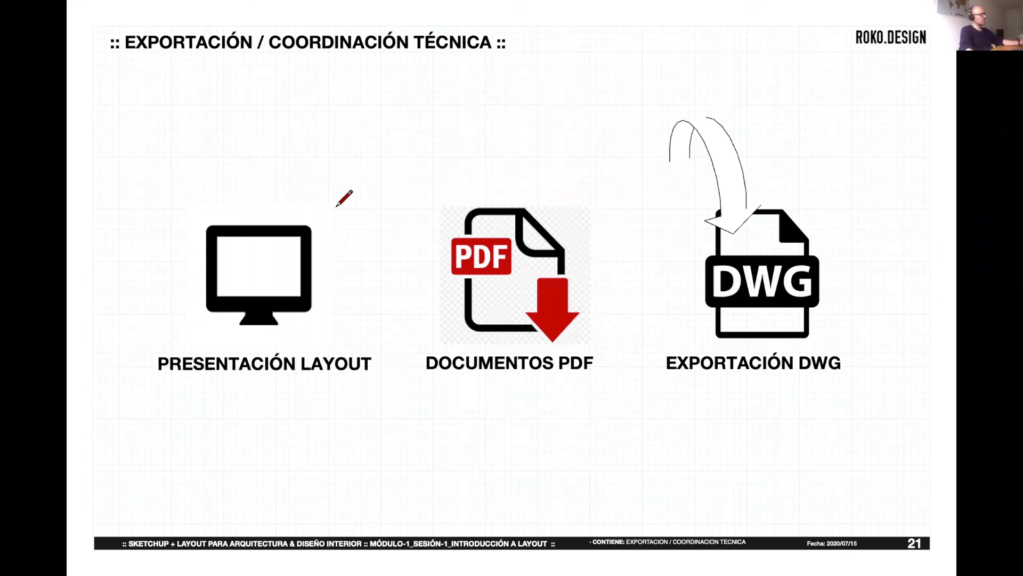
# Circle Presentación LayOut in red, number the three export options 1–3, then exit
pyautogui.moveTo(333, 204)
pyautogui.mouseDown()
pyautogui.moveTo(365, 247)
pyautogui.moveTo(334, 204)
pyautogui.mouseUp()
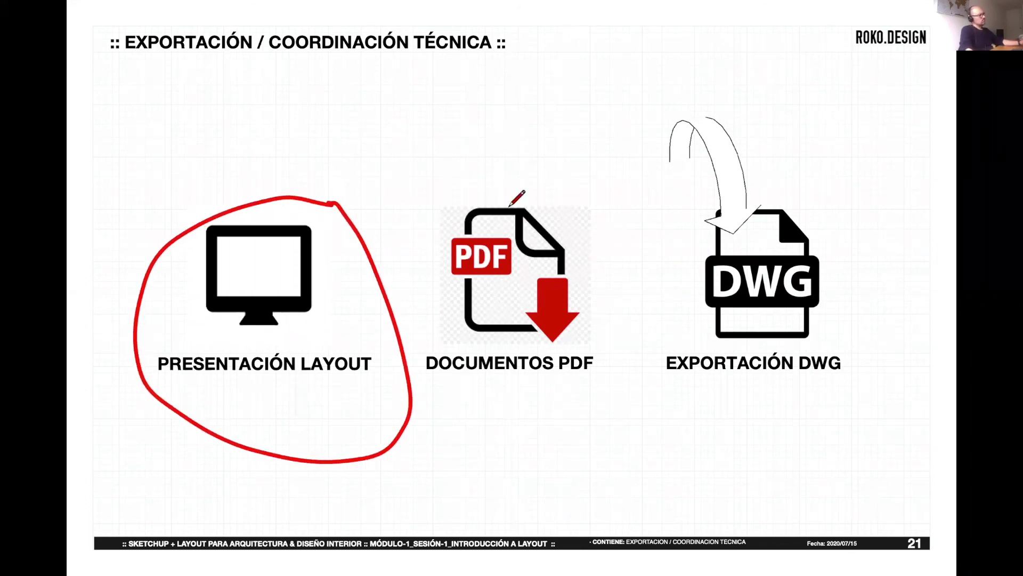
pyautogui.moveTo(259, 149); pyautogui.dragTo(263, 171)
pyautogui.moveTo(435, 190); pyautogui.dragTo(458, 202)
pyautogui.moveTo(811, 183)
pyautogui.mouseDown()
pyautogui.moveTo(847, 198)
pyautogui.moveTo(820, 212)
pyautogui.mouseUp()
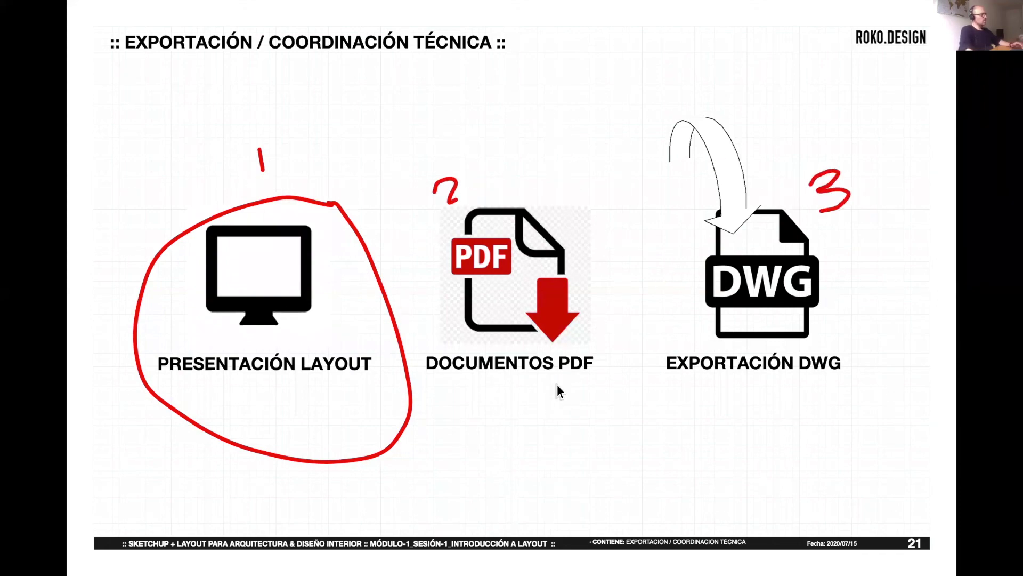
pyautogui.press('Escape')
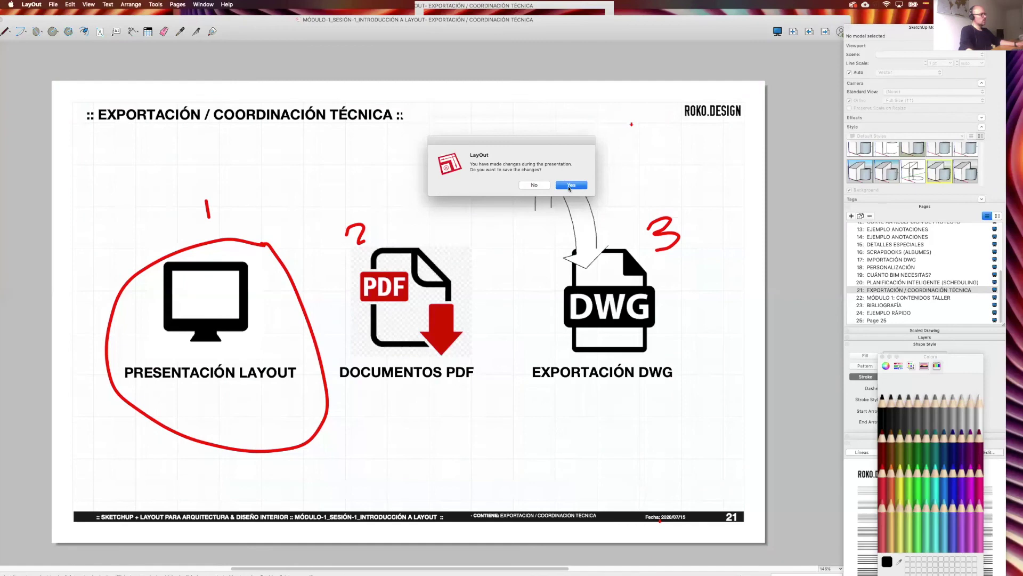
# Keep the red annotations on a new layer, then show the Layers list and activate Referencias
pyautogui.click(569, 187)
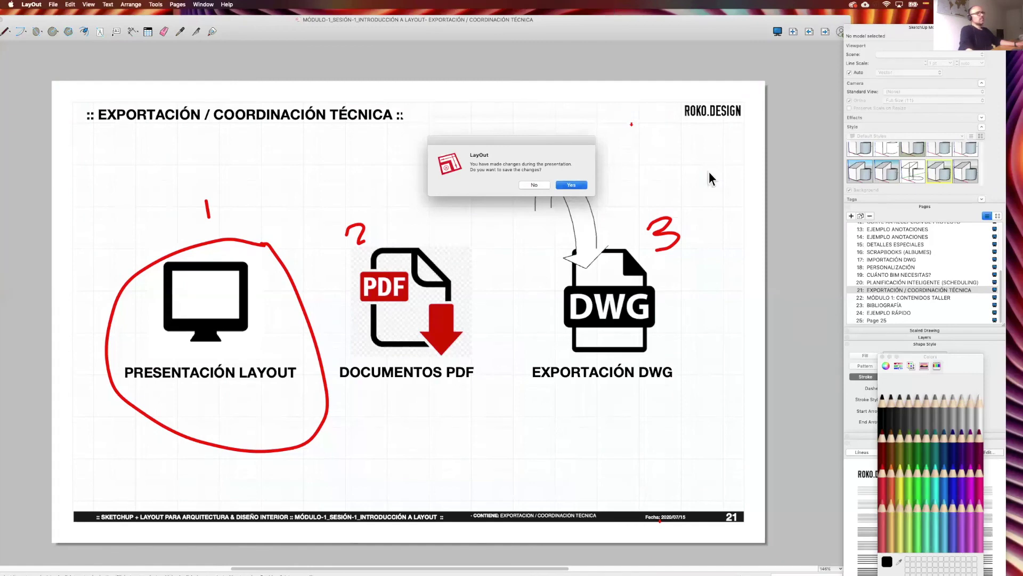
pyautogui.click(920, 29)
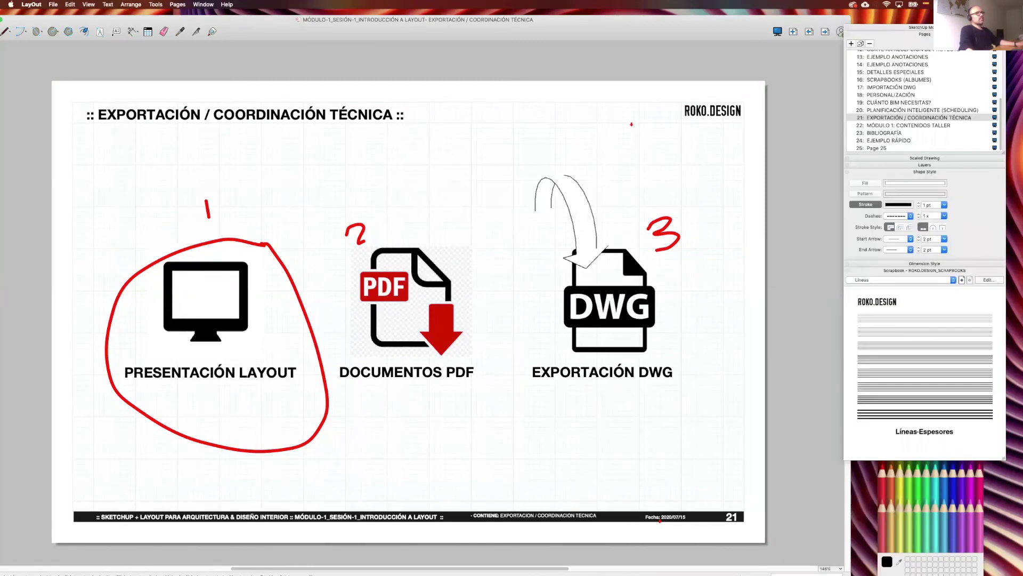
pyautogui.click(925, 34)
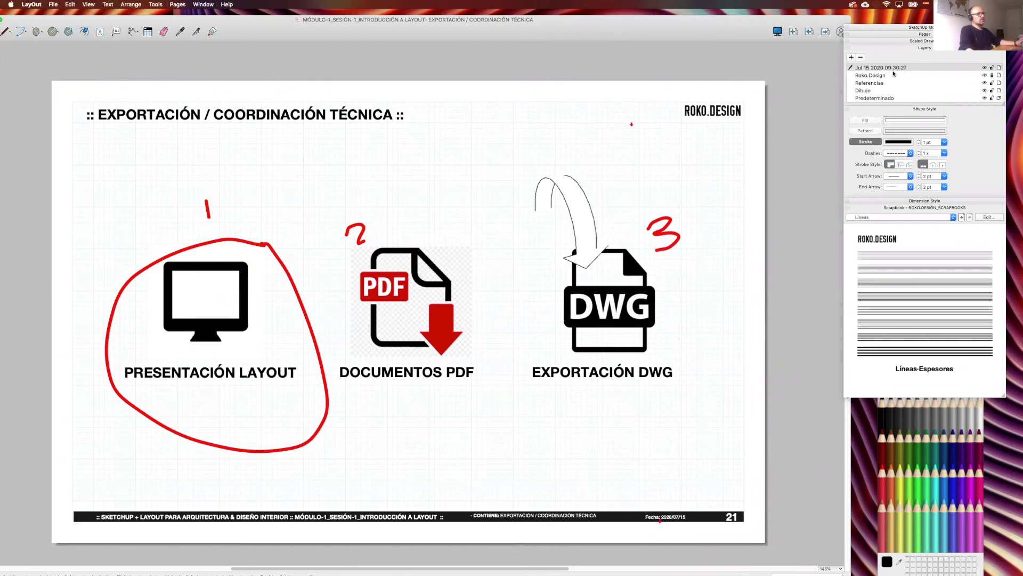
pyautogui.click(984, 68)
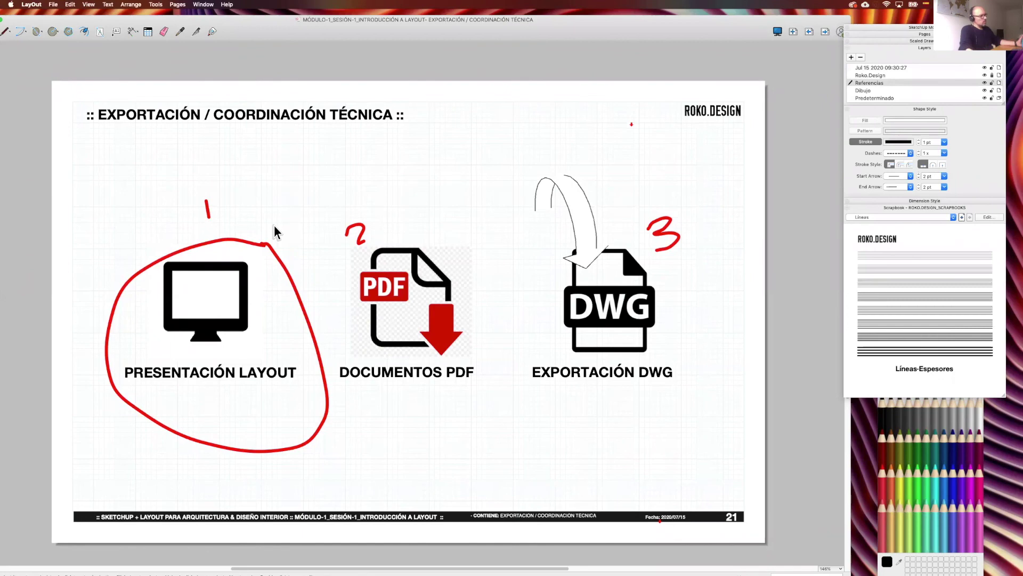
# Toggle the red hand-drawn annotations' visibility and make the Jul 15 2020 09:30:27 layer active
pyautogui.scroll(2, 296, 302)
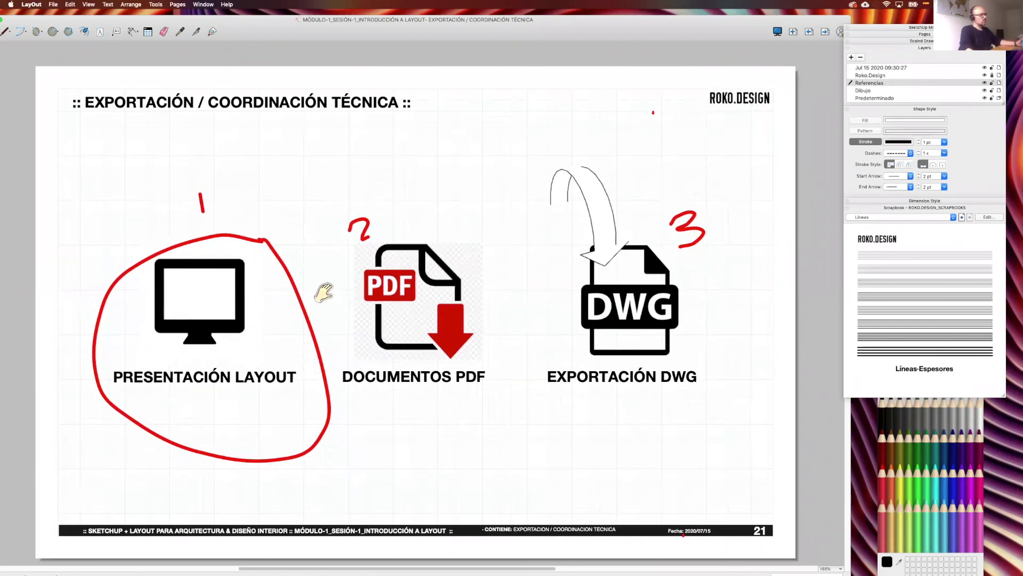
pyautogui.scroll(-1, 320, 296)
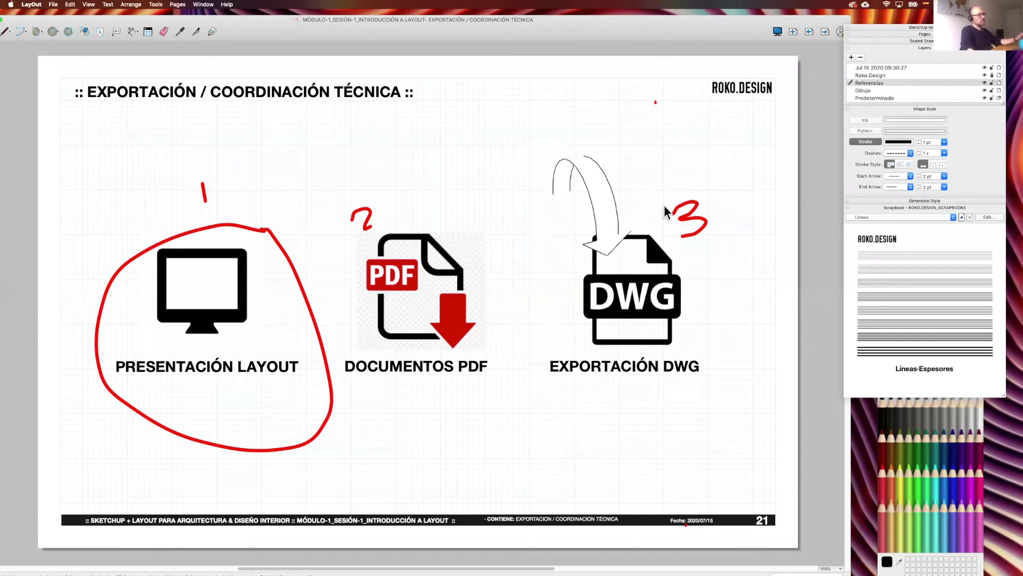
pyautogui.click(984, 68)
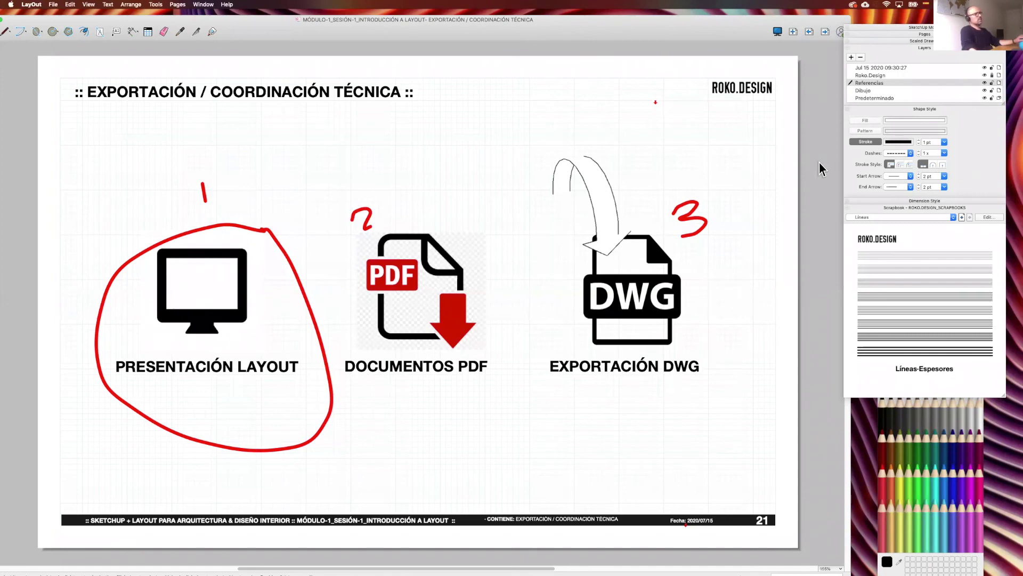
pyautogui.click(859, 69)
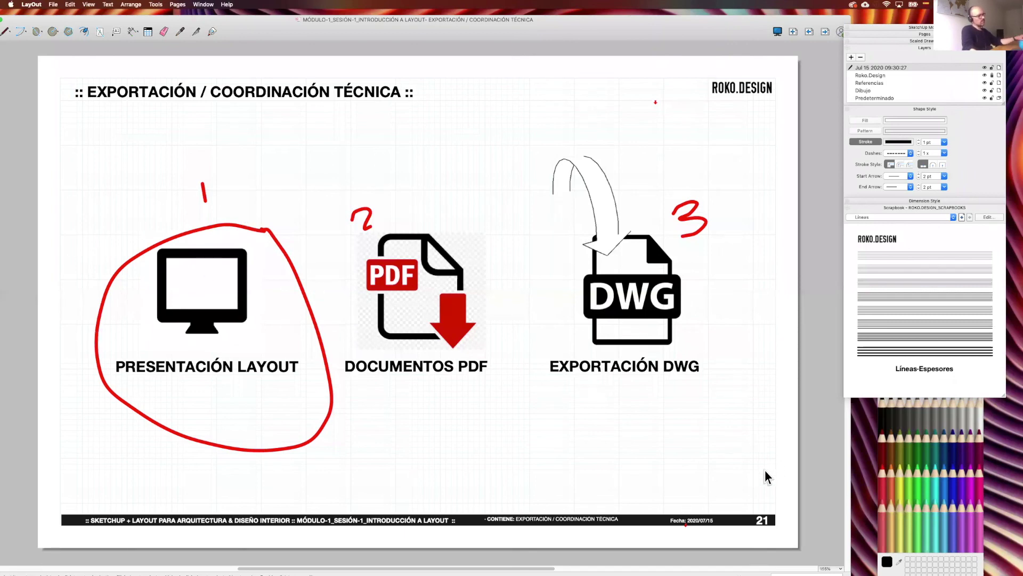
# Present slide 21 full screen
pyautogui.scroll(1, 549, 343)
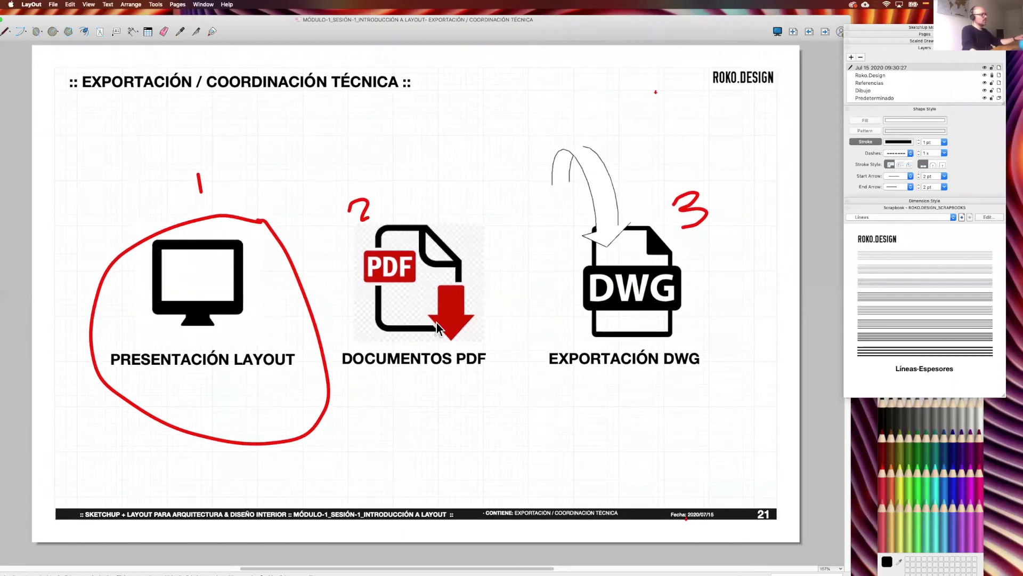
pyautogui.scroll(1, 437, 325)
pyautogui.click(778, 31)
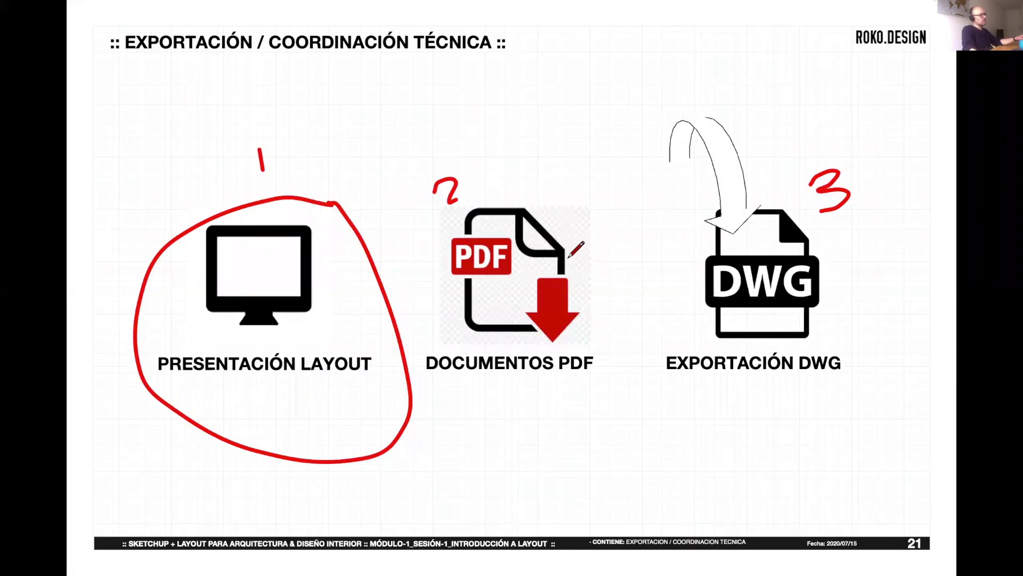
# Circle the PDF documents icon in red ink, then end the presentation
pyautogui.moveTo(577, 189)
pyautogui.mouseDown()
pyautogui.moveTo(514, 176)
pyautogui.moveTo(410, 421)
pyautogui.moveTo(621, 418)
pyautogui.moveTo(577, 181)
pyautogui.moveTo(480, 188)
pyautogui.mouseUp()
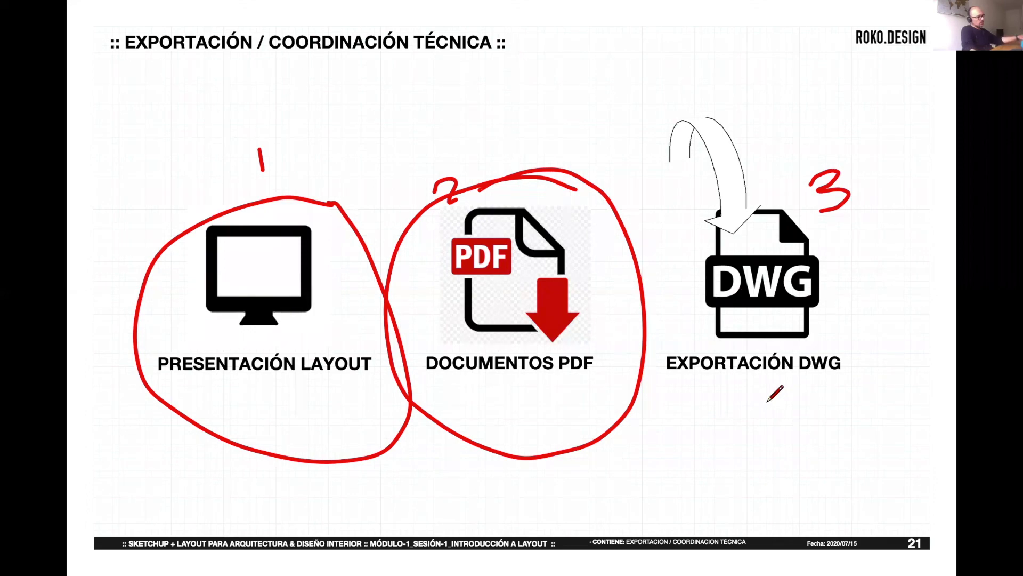
pyautogui.press('Escape')
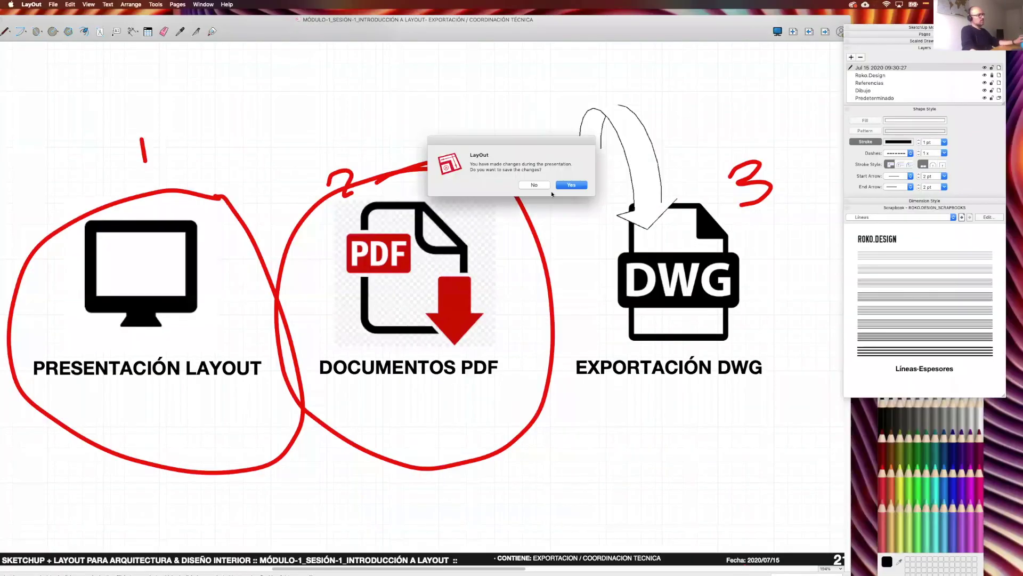
# Discard the PDF annotation, then present slide 22, 'MÓDULO 1: CONTENIDOS TALLER', full screen
pyautogui.click(535, 185)
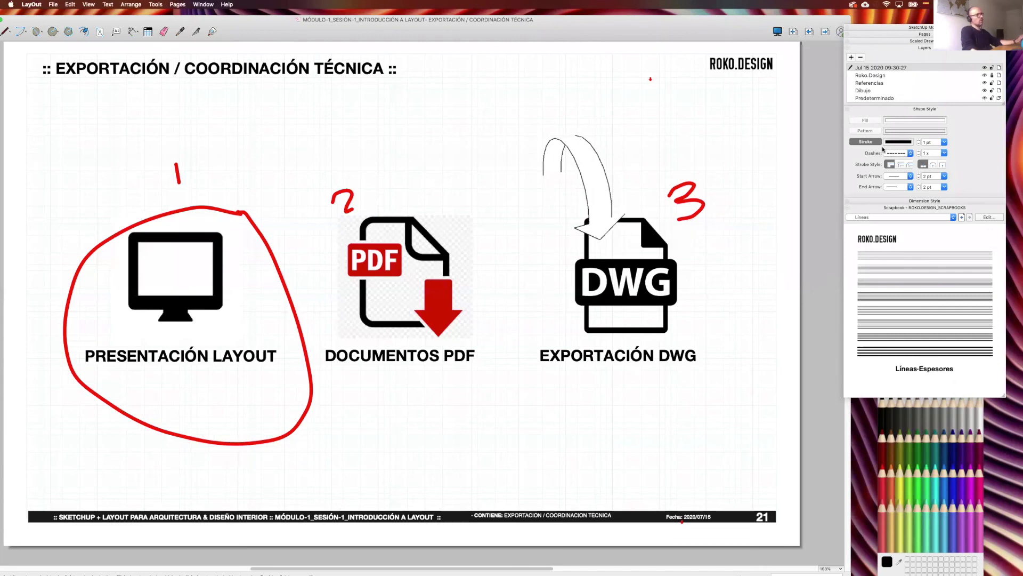
pyautogui.click(926, 47)
pyautogui.click(928, 35)
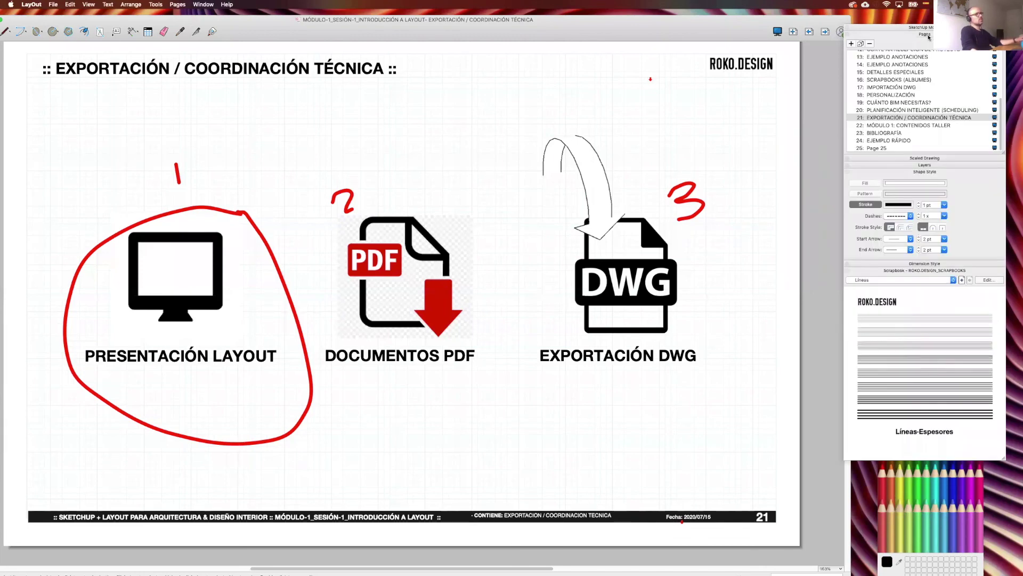
pyautogui.click(899, 125)
pyautogui.moveTo(489, 235)
pyautogui.mouseDown(button='middle')
pyautogui.moveTo(468, 232)
pyautogui.moveTo(525, 235)
pyautogui.mouseUp(button='middle')
pyautogui.click(779, 30)
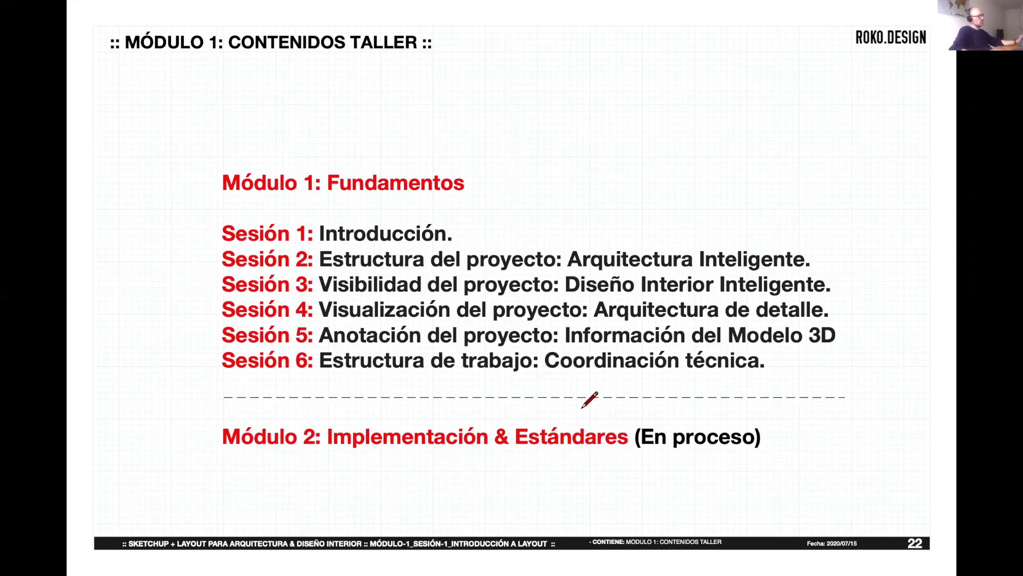
# Advance the presentation past Bibliografía to the Ejemplo rápido kitchen wireframe slide
pyautogui.press('Right')
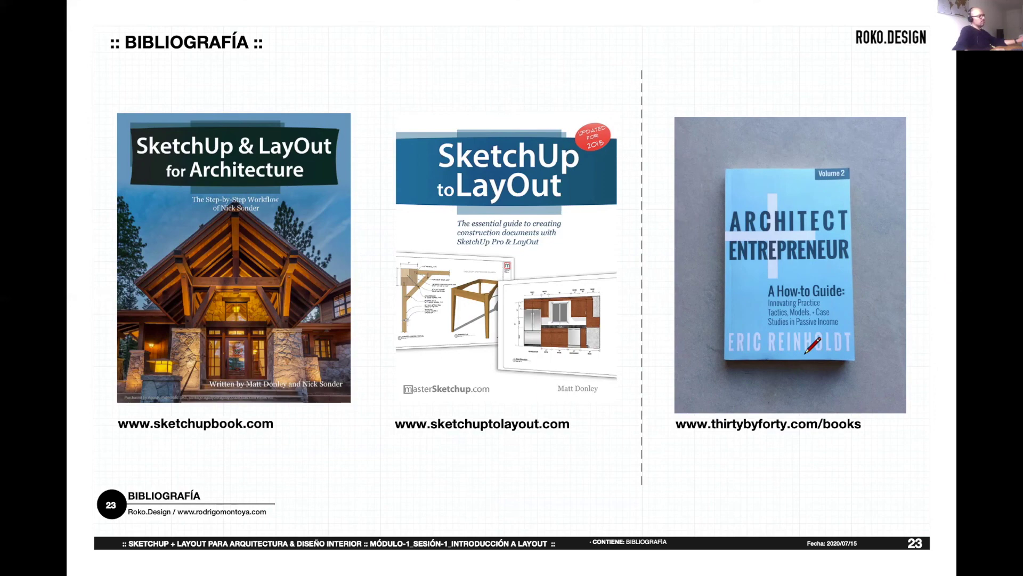
pyautogui.press('Right')
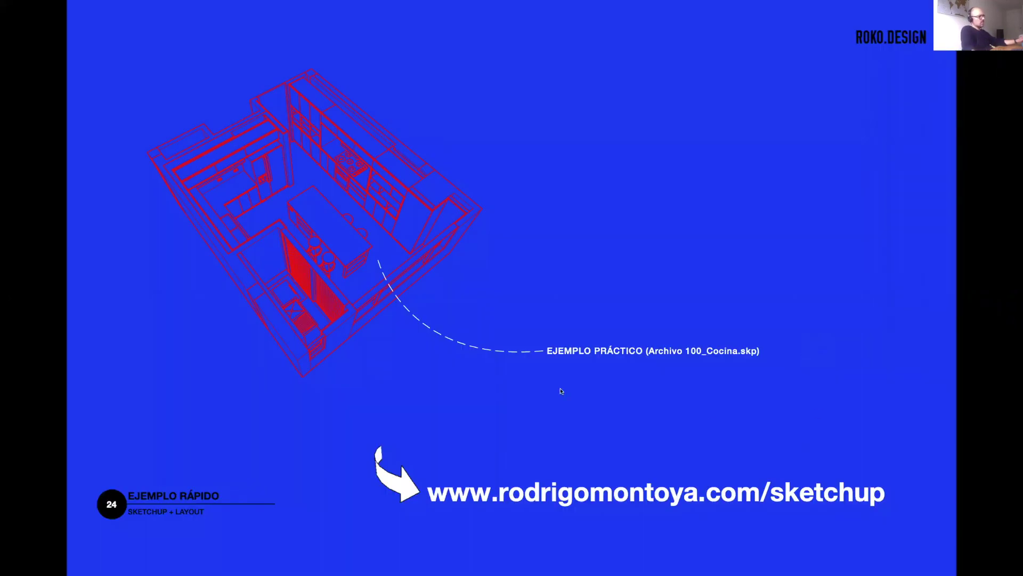